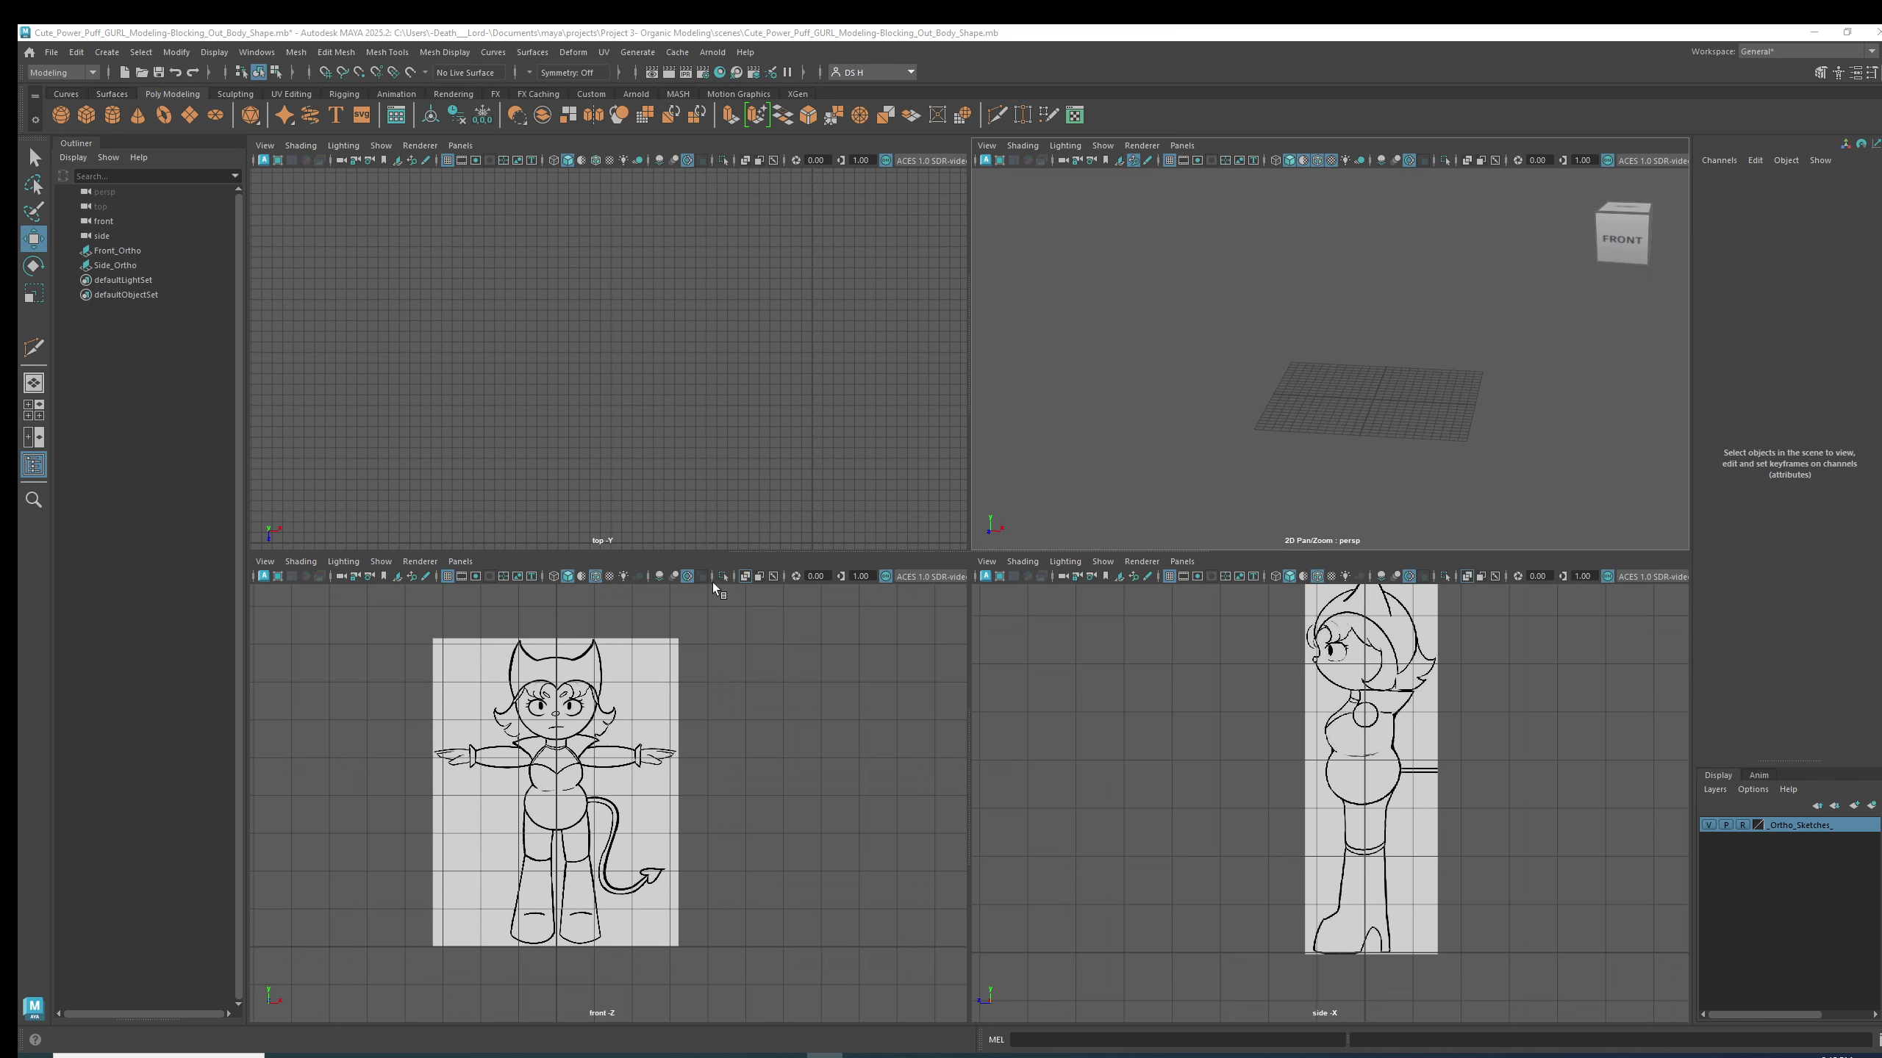
{"action": "left_click_drag", "start_coordinate": [726, 554], "coordinate": [732, 487]}
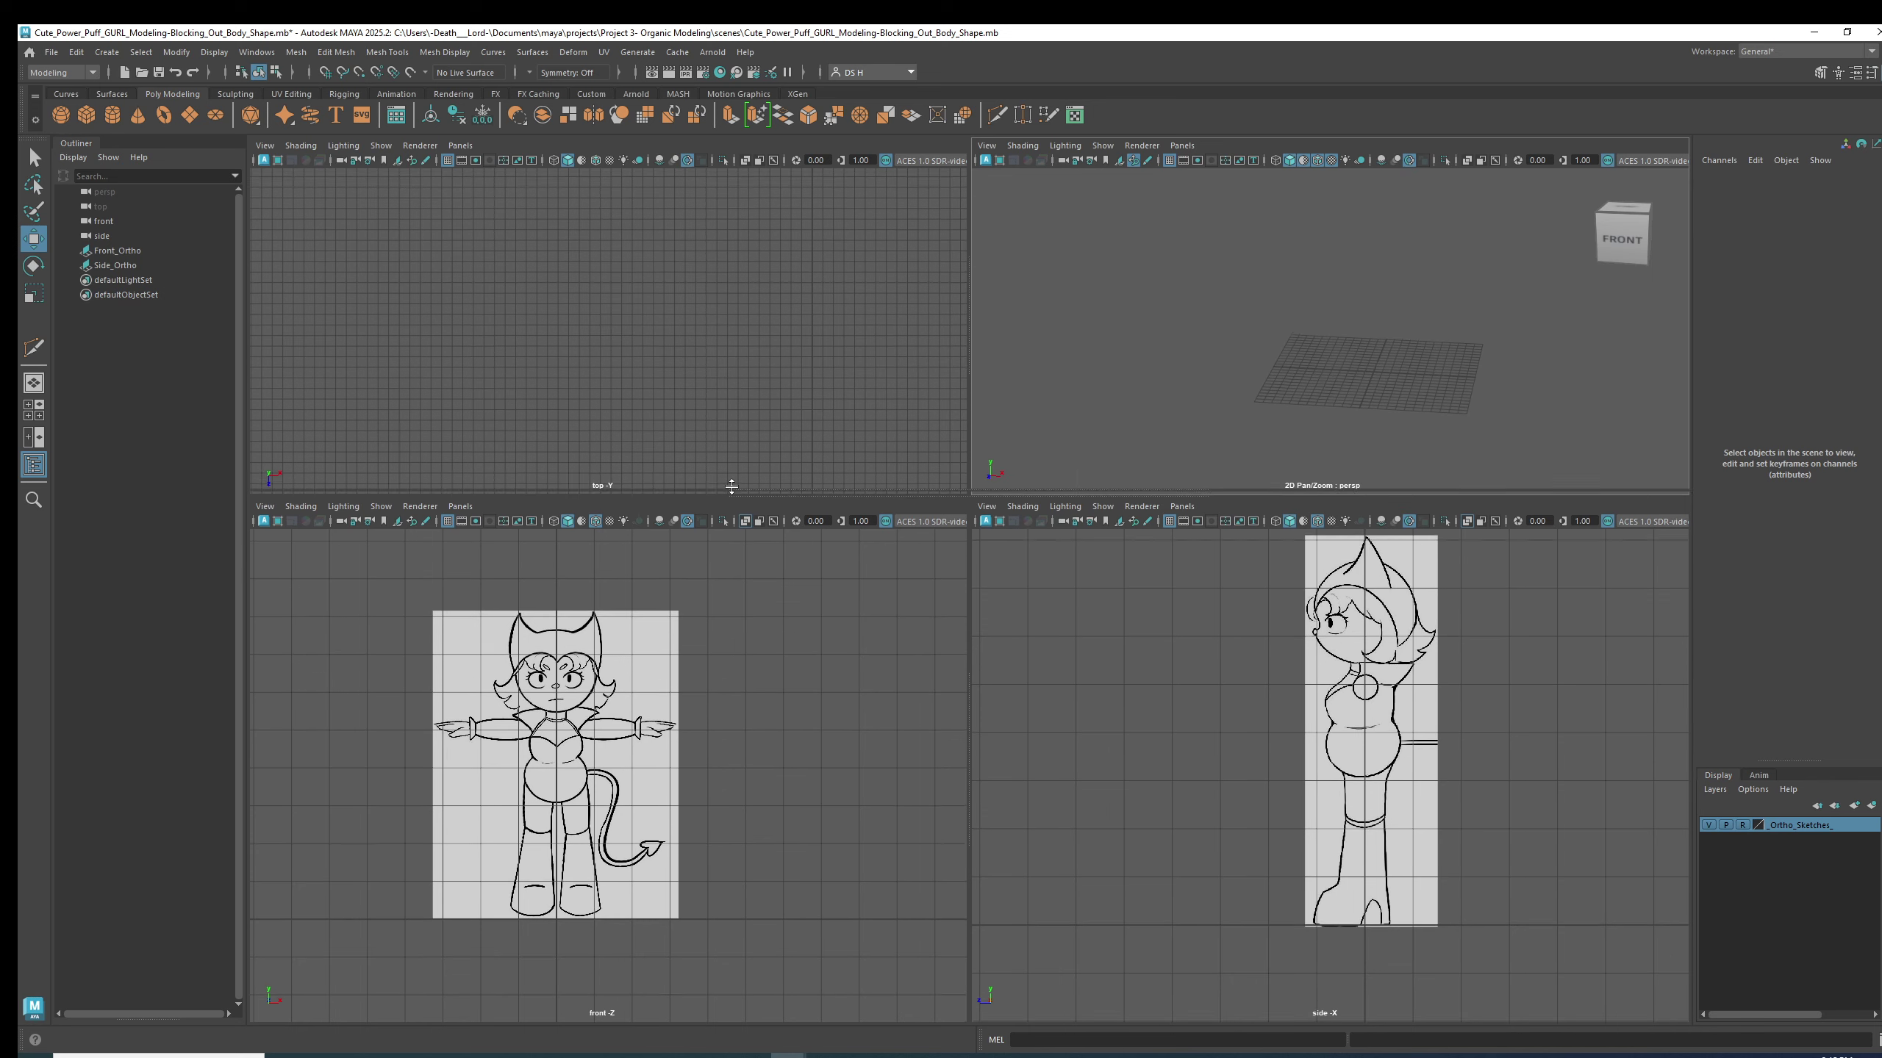
{"action": "middle_click_drag", "start_coordinate": [1282, 659], "coordinate": [1254, 693], "text": "alt"}
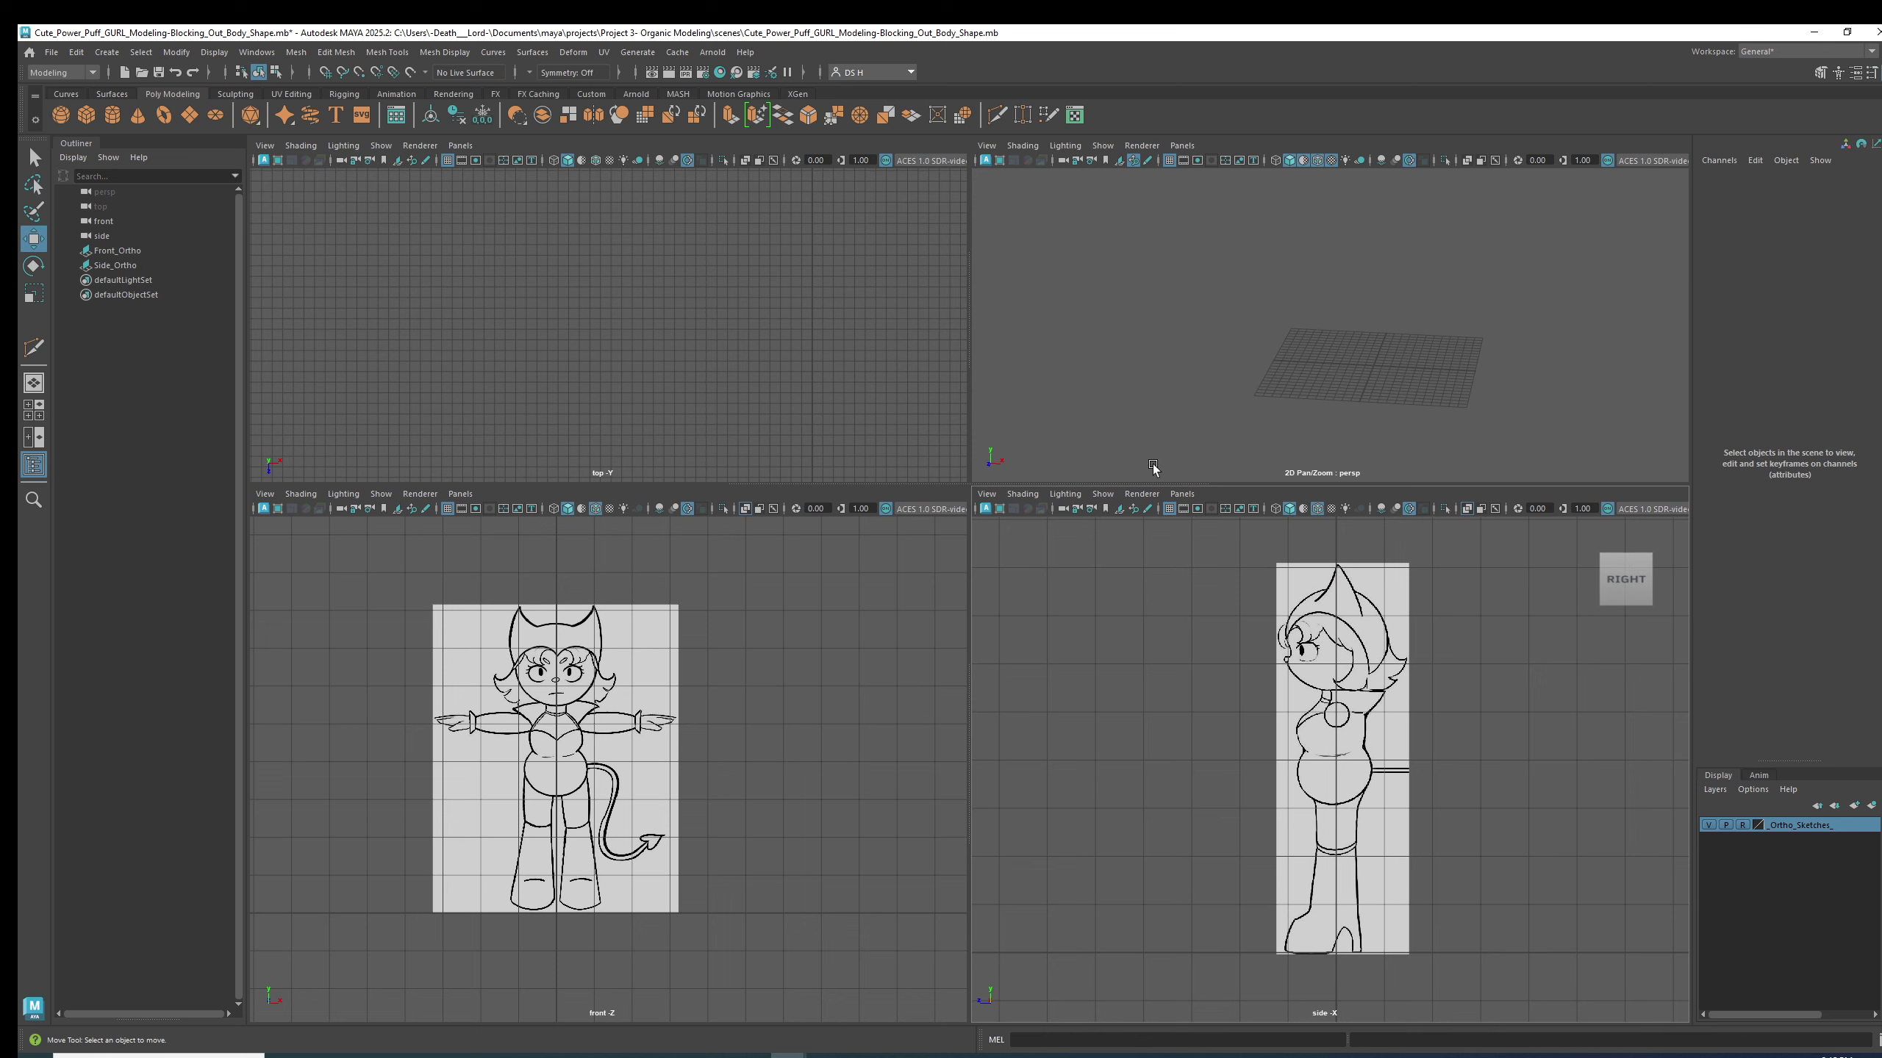
{"action": "left_click_drag", "start_coordinate": [1087, 484], "coordinate": [1087, 557]}
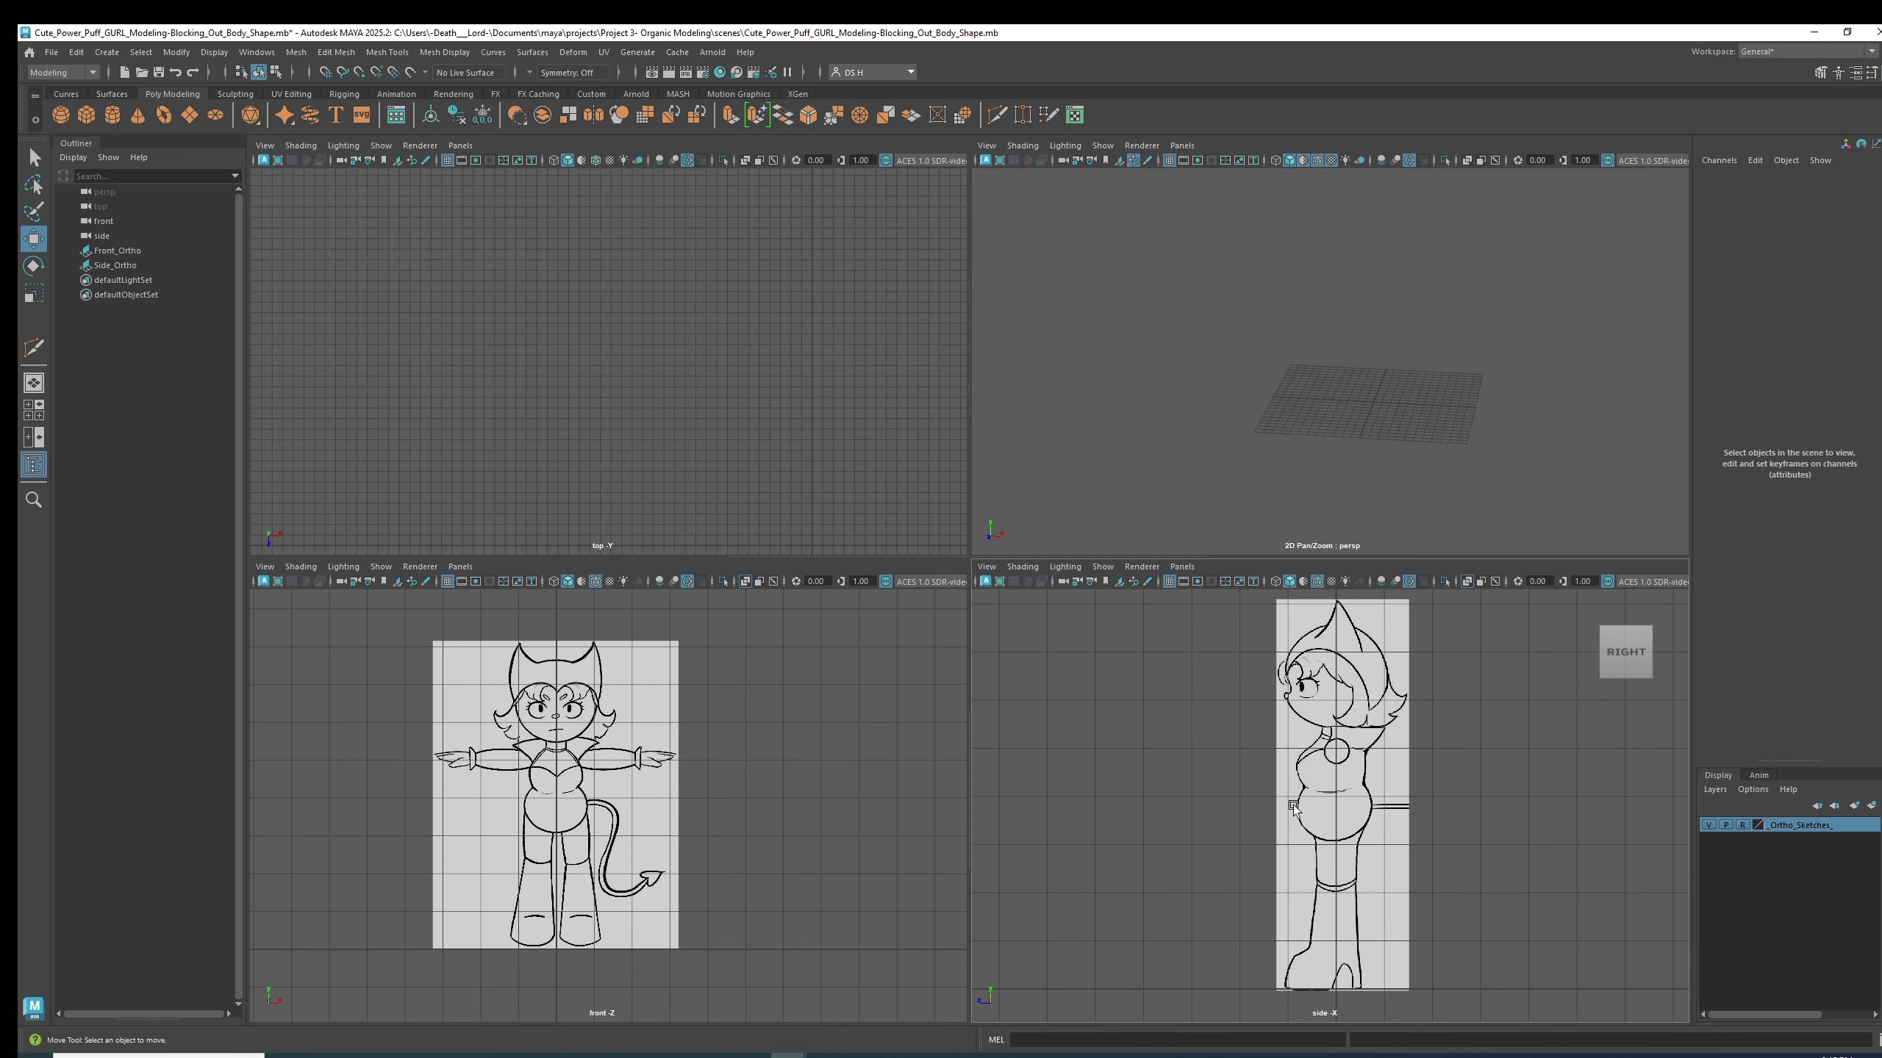
{"action": "middle_click_drag", "start_coordinate": [1345, 889], "coordinate": [1279, 857], "text": "alt"}
{"action": "right_click_drag", "start_coordinate": [1279, 858], "coordinate": [1220, 818], "text": "alt"}
{"action": "middle_click_drag", "start_coordinate": [1221, 818], "coordinate": [1275, 856], "text": "alt"}
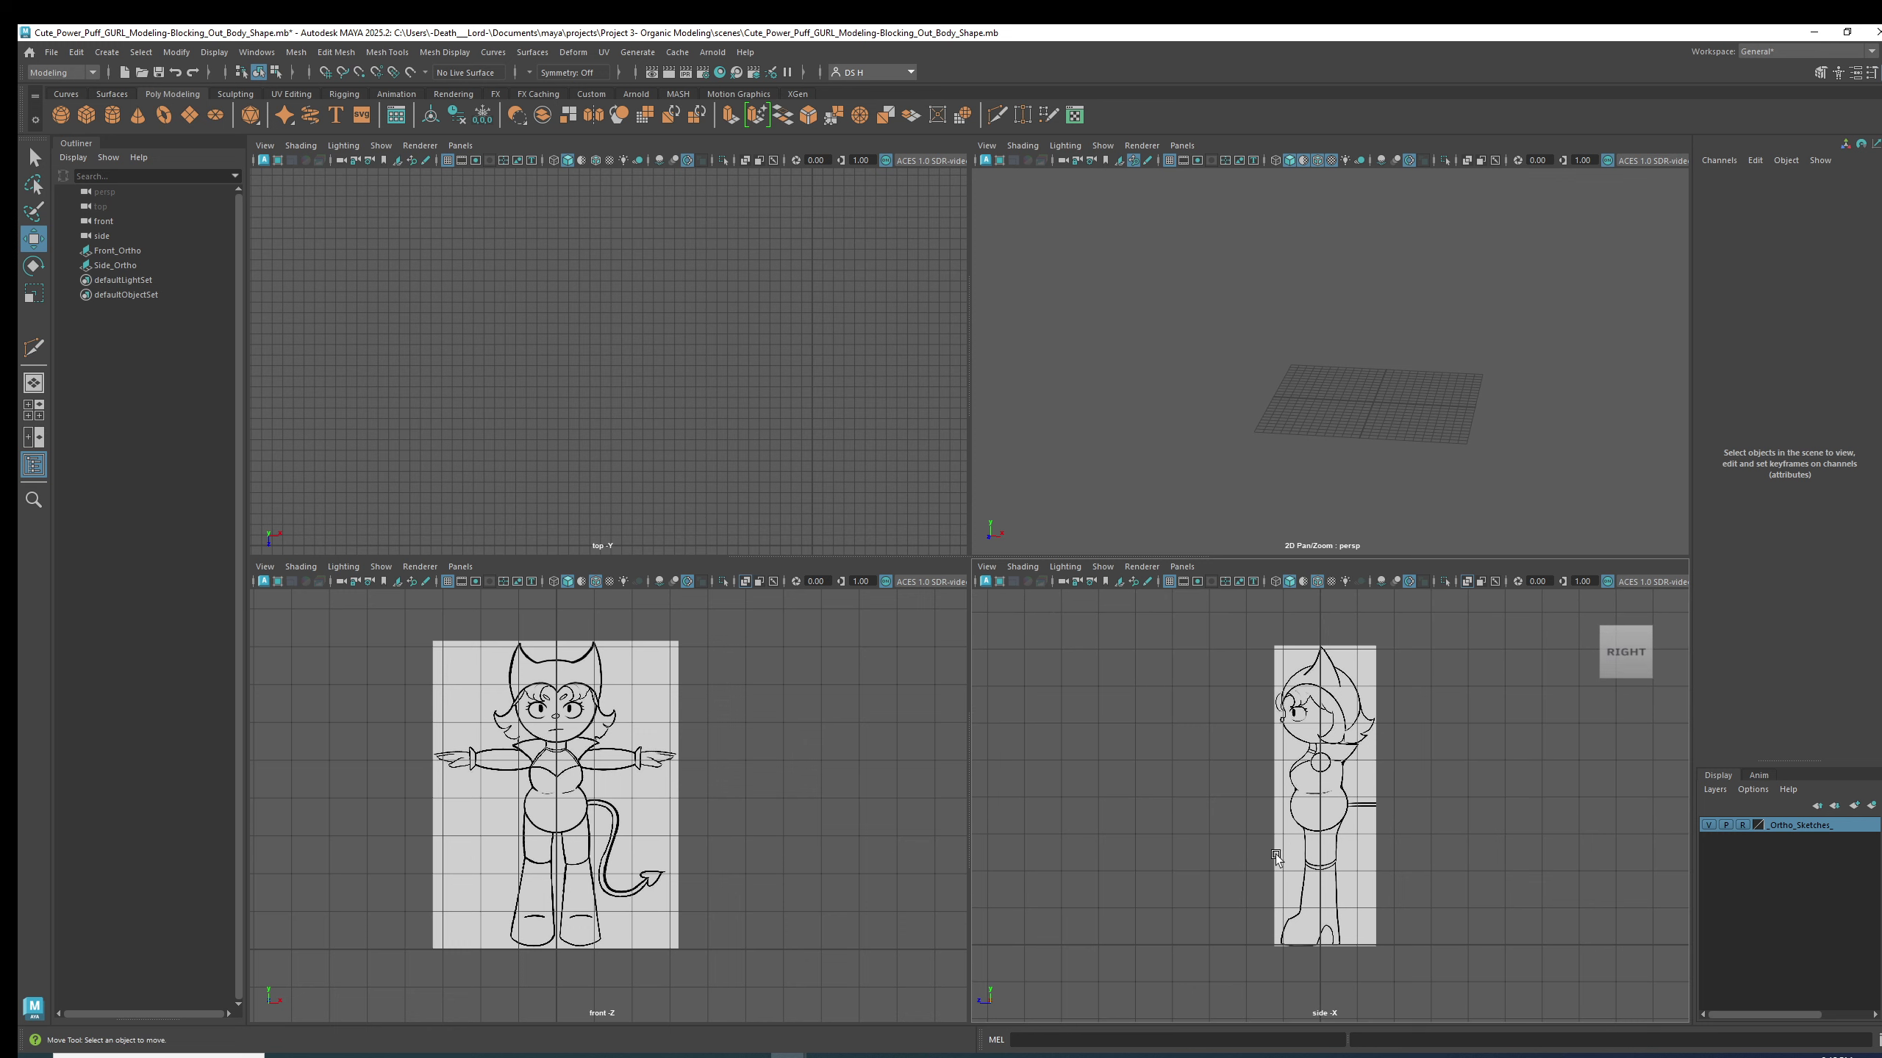
{"action": "left_click_drag", "start_coordinate": [1471, 361], "coordinate": [1358, 412], "text": "alt"}
{"action": "middle_click_drag", "start_coordinate": [1358, 412], "coordinate": [1396, 377], "text": "alt"}
{"action": "right_click_drag", "start_coordinate": [1293, 368], "coordinate": [1429, 385], "text": "alt"}
{"action": "left_click_drag", "start_coordinate": [1403, 400], "coordinate": [1375, 409], "text": "alt"}
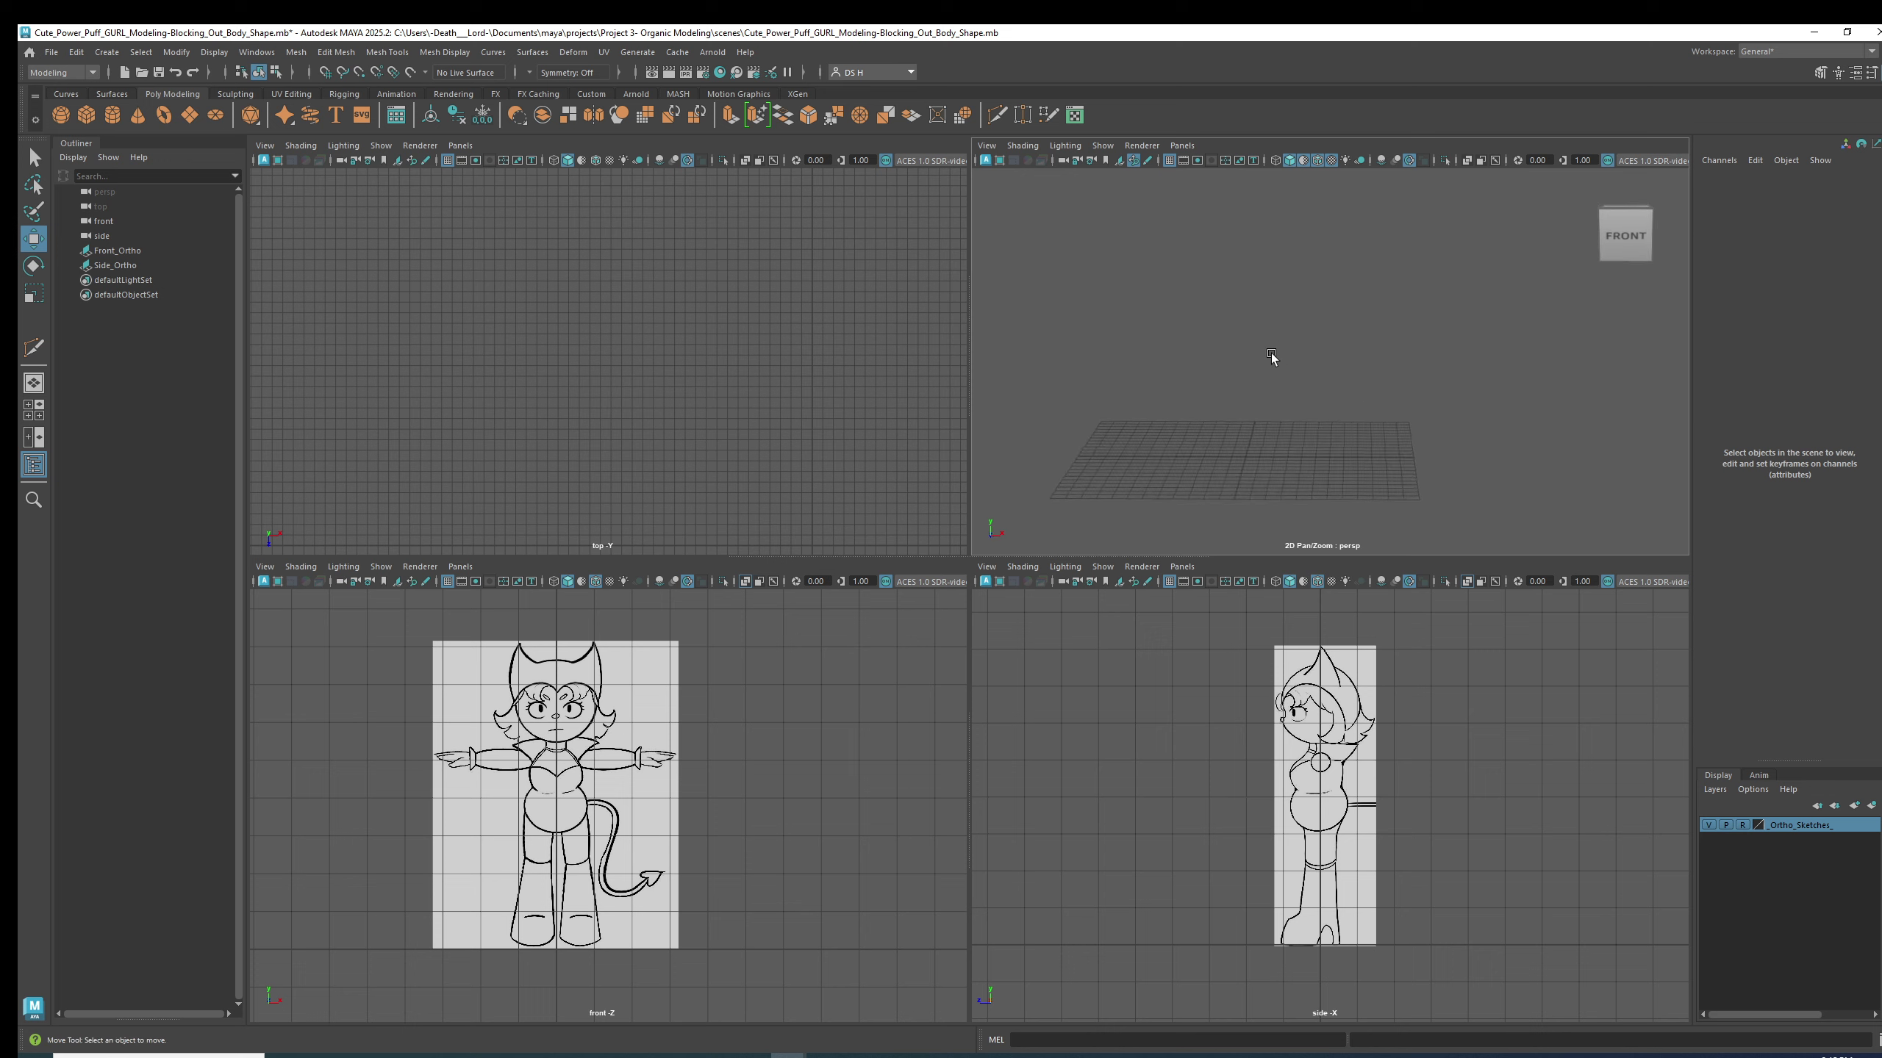
{"action": "middle_click_drag", "start_coordinate": [1301, 352], "coordinate": [1335, 369], "text": "alt"}
{"action": "left_click_drag", "start_coordinate": [1277, 307], "coordinate": [1307, 359], "text": "alt"}
{"action": "middle_click_drag", "start_coordinate": [1308, 358], "coordinate": [1385, 313], "text": "alt"}
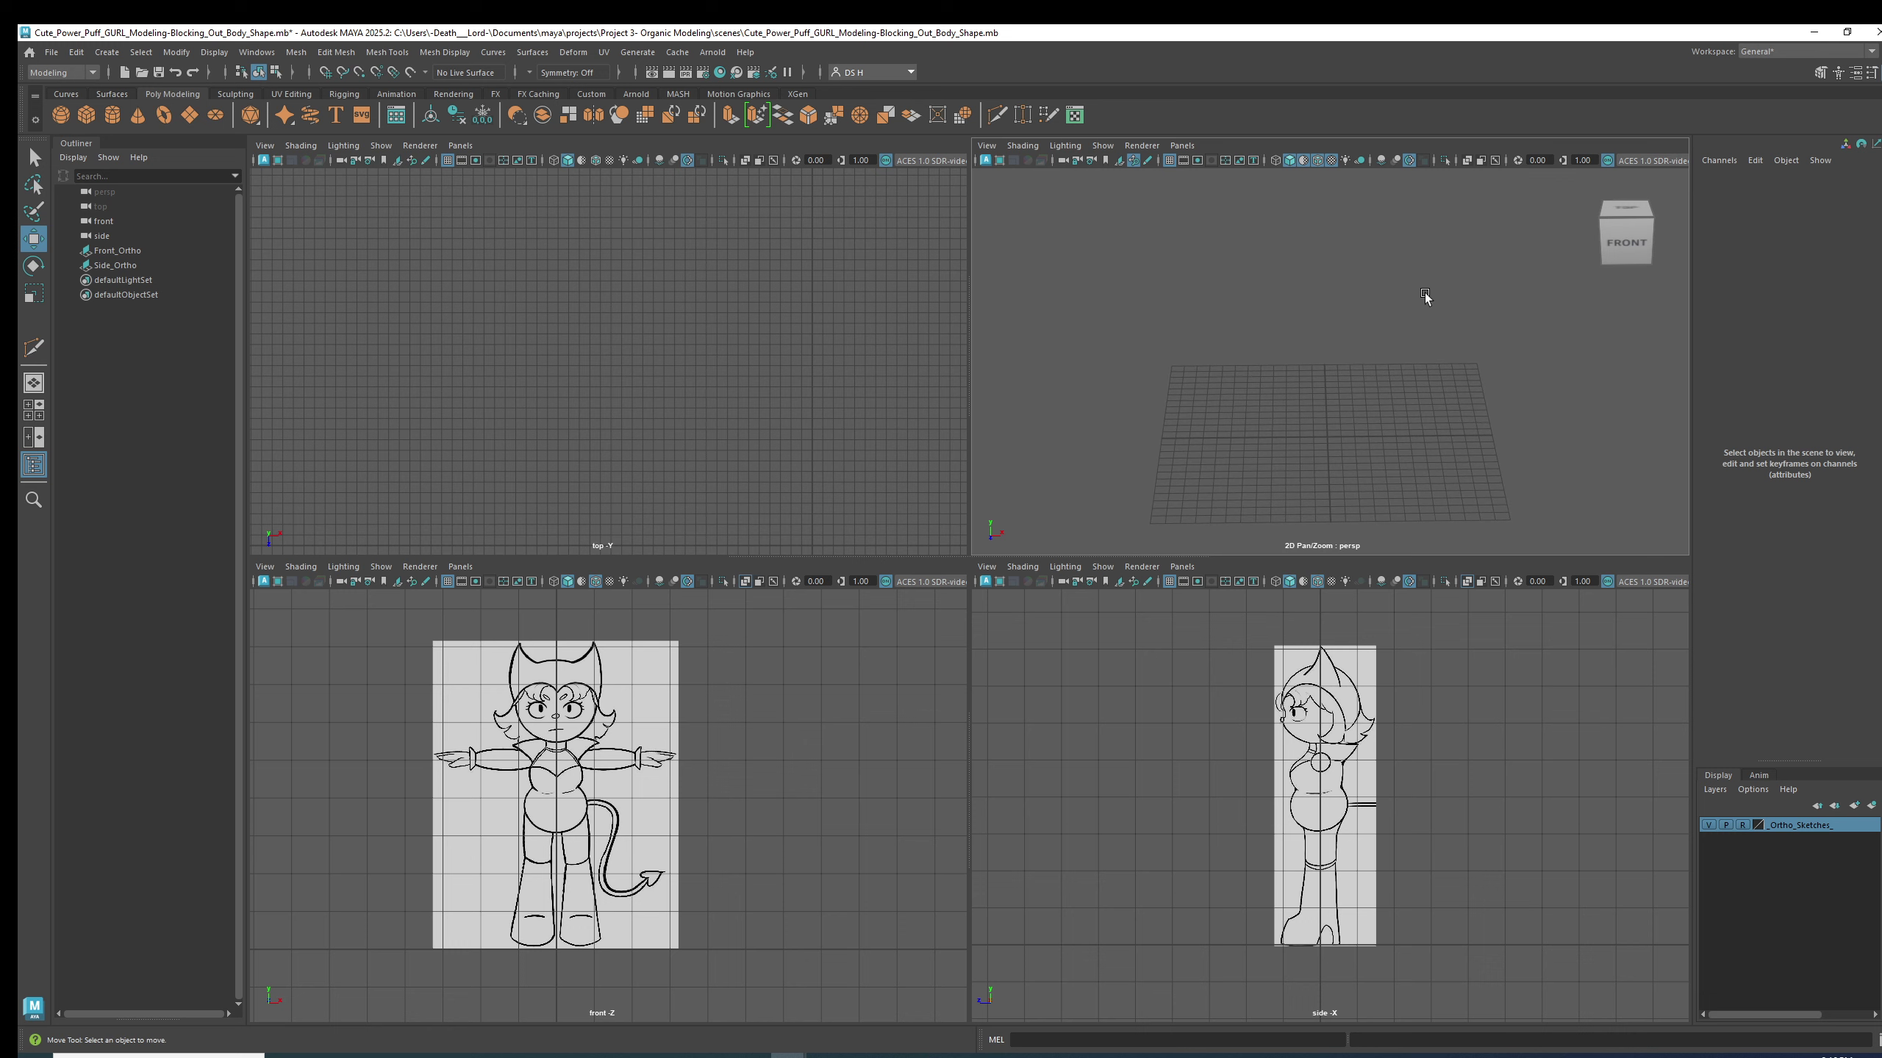
- Turn on Object X symmetry for modeling
{"action": "mouse_move", "coordinate": [1474, 376]}
{"action": "middle_mouse_down", "text": "alt"}
{"action": "mouse_move", "coordinate": [1448, 356]}
{"action": "mouse_move", "coordinate": [1475, 366]}
{"action": "middle_mouse_up", "text": "alt"}
{"action": "left_click", "coordinate": [568, 72]}
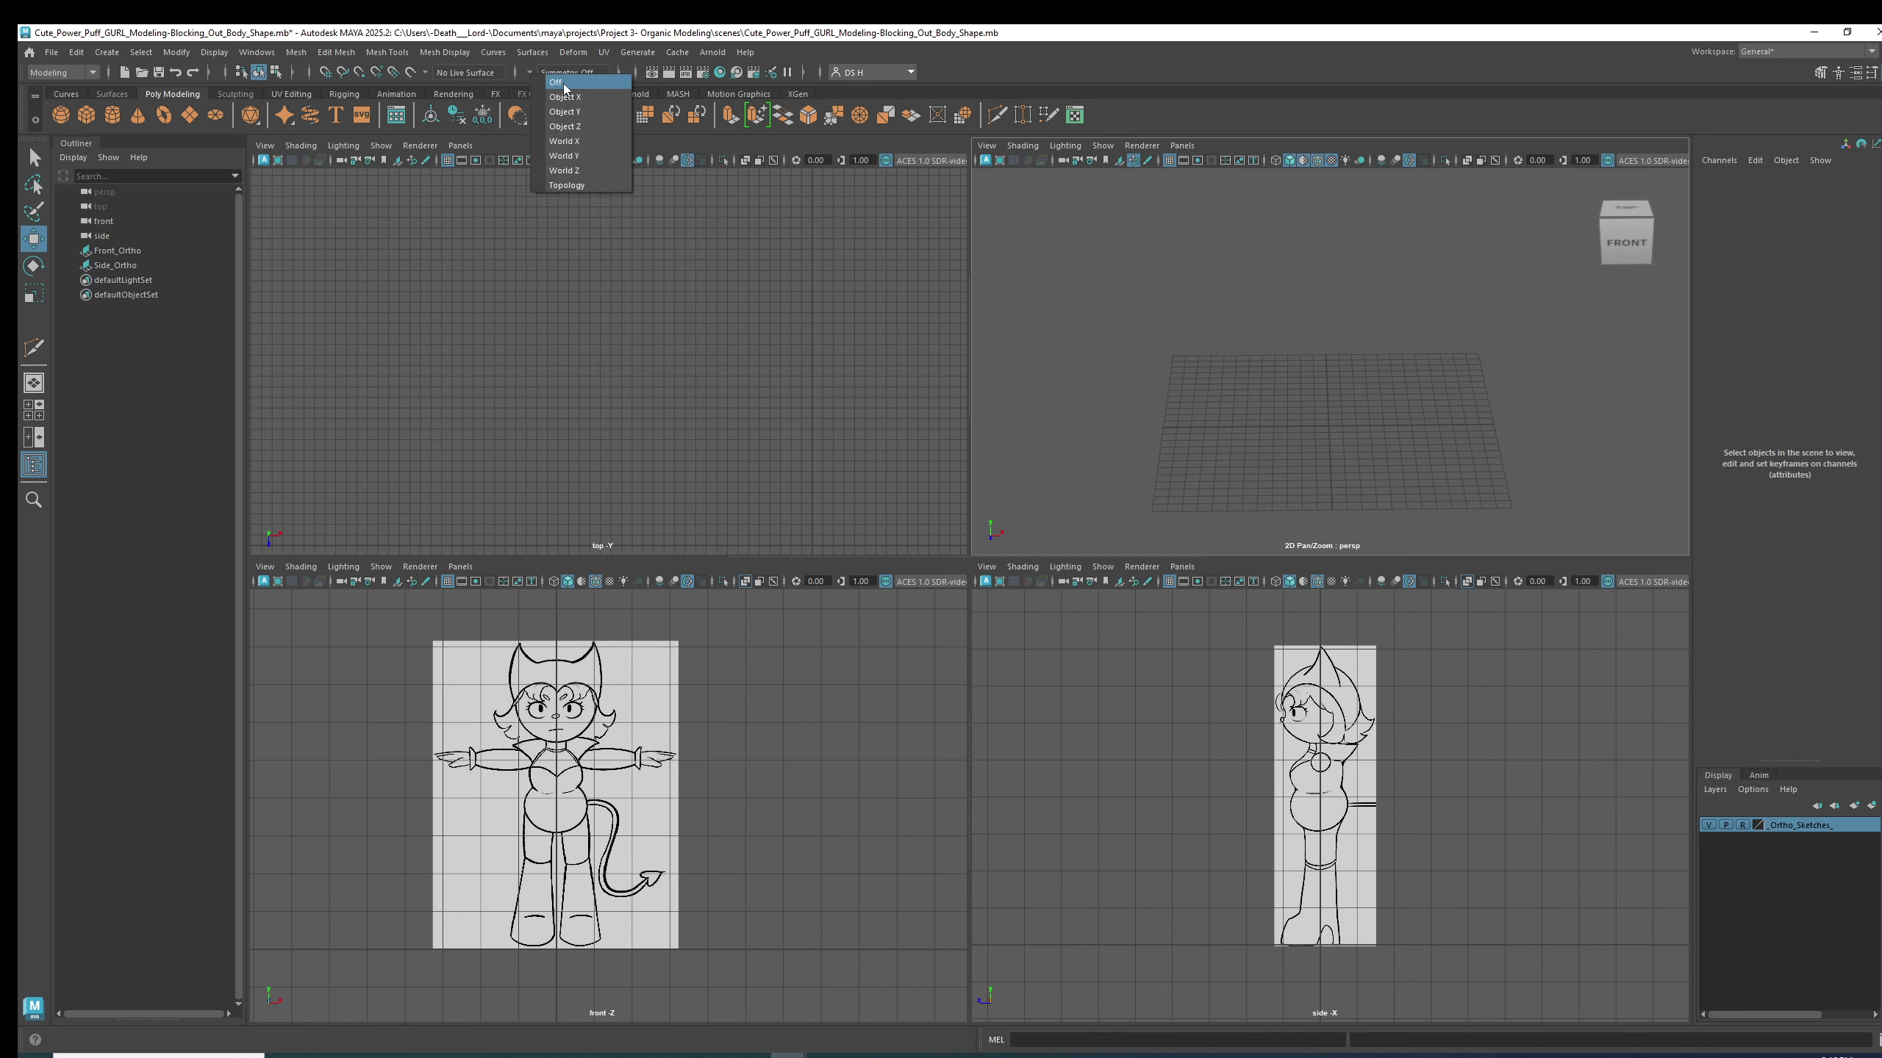
{"action": "left_click", "coordinate": [563, 96]}
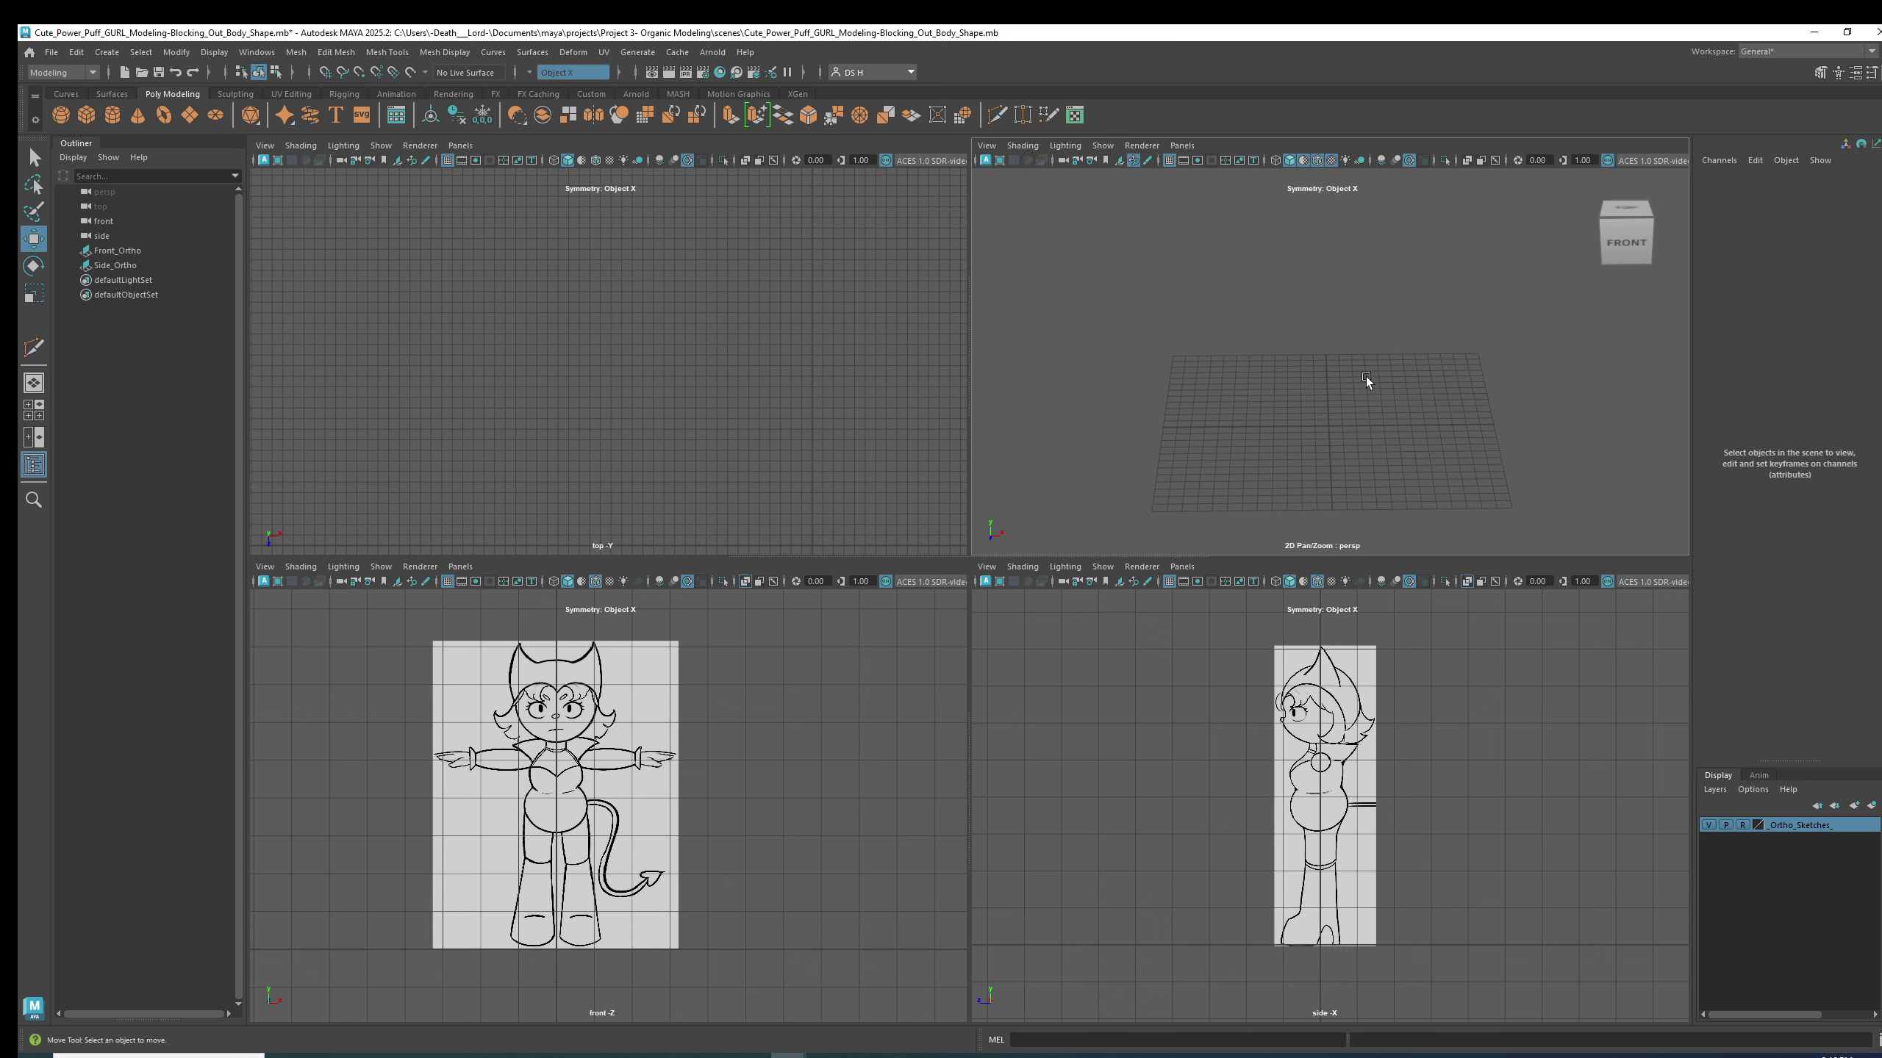
- Create a polygon cube at the origin and frame it in the perspective view
{"action": "mouse_move", "coordinate": [1358, 374]}
{"action": "middle_mouse_down", "text": "alt"}
{"action": "mouse_move", "coordinate": [1372, 434]}
{"action": "mouse_move", "coordinate": [1305, 378]}
{"action": "mouse_move", "coordinate": [1336, 335]}
{"action": "mouse_move", "coordinate": [1330, 362]}
{"action": "middle_mouse_up", "text": "alt"}
{"action": "left_click", "coordinate": [88, 117]}
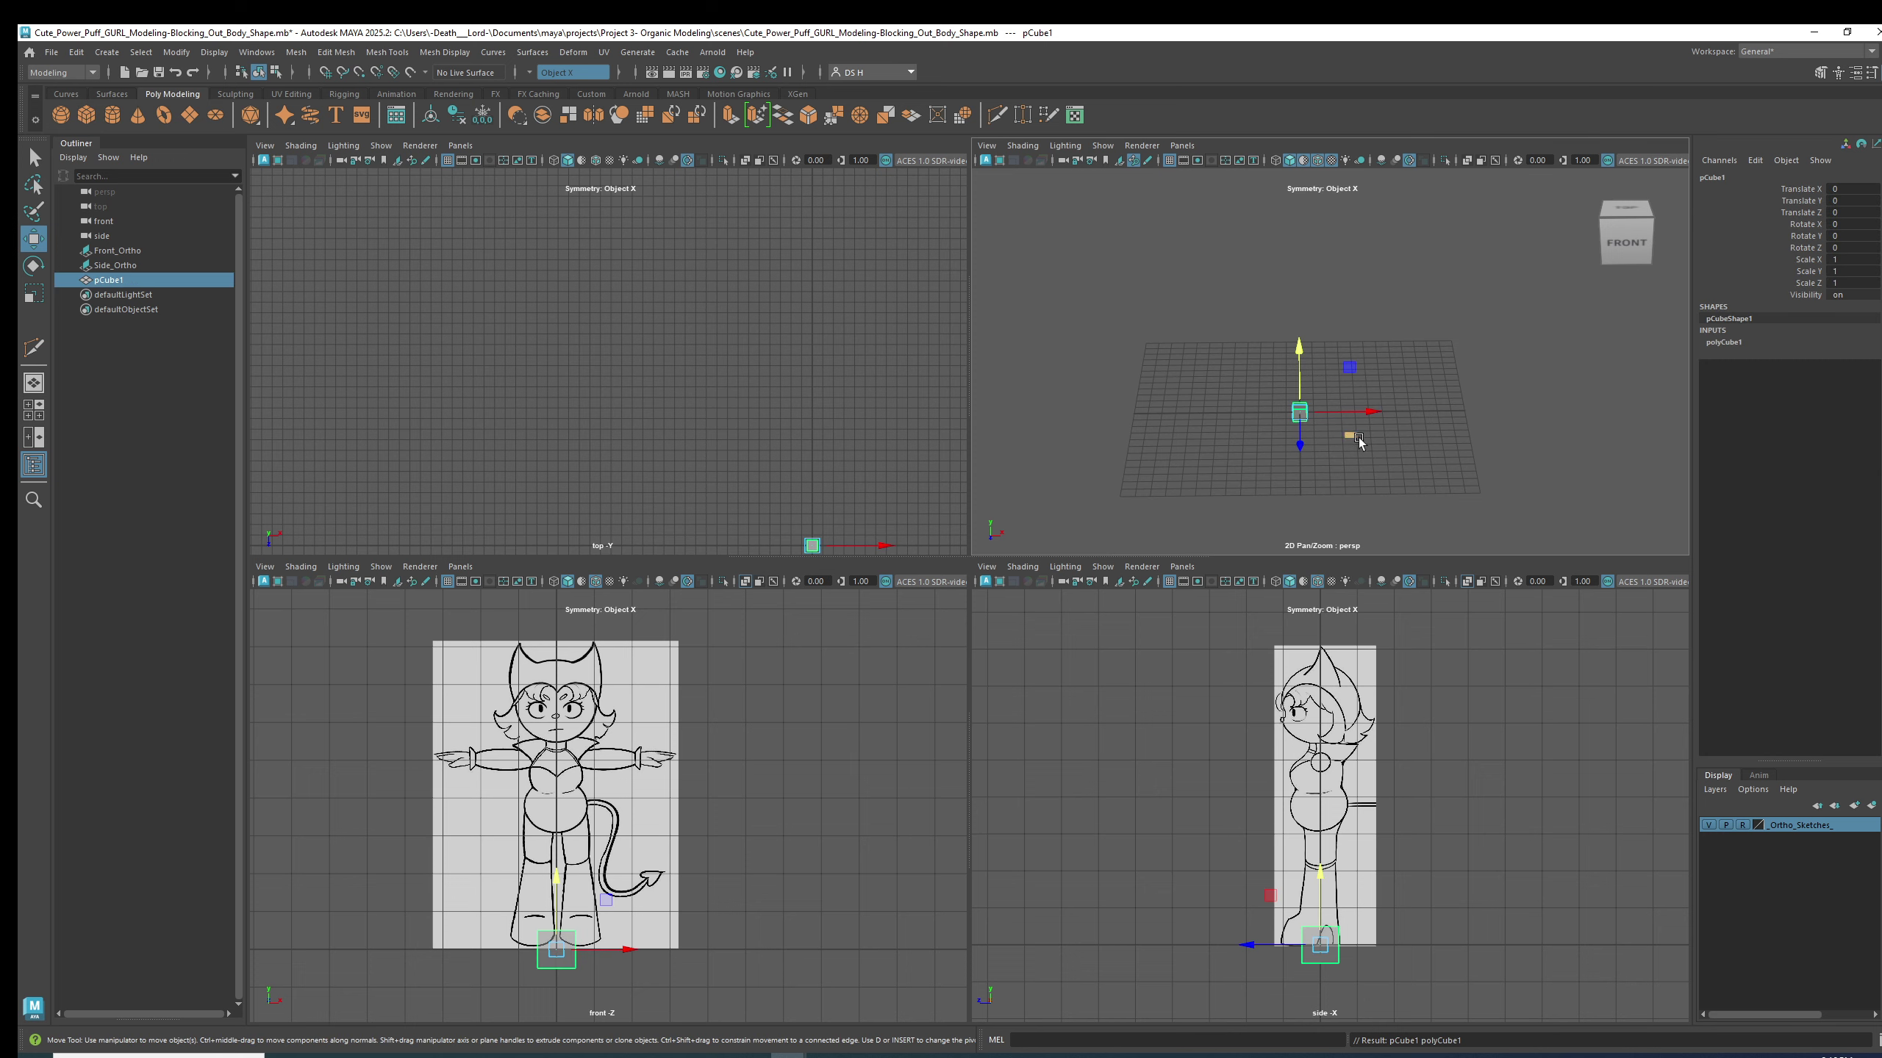
{"action": "key", "text": "f"}
{"action": "left_click_drag", "start_coordinate": [1337, 421], "coordinate": [1465, 327], "text": "alt"}
{"action": "right_click_drag", "start_coordinate": [1465, 326], "coordinate": [1289, 315], "text": "alt"}
{"action": "mouse_move", "coordinate": [1290, 315]}
{"action": "middle_mouse_down", "text": "alt"}
{"action": "mouse_move", "coordinate": [1338, 338]}
{"action": "mouse_move", "coordinate": [1312, 319]}
{"action": "middle_mouse_up", "text": "alt"}
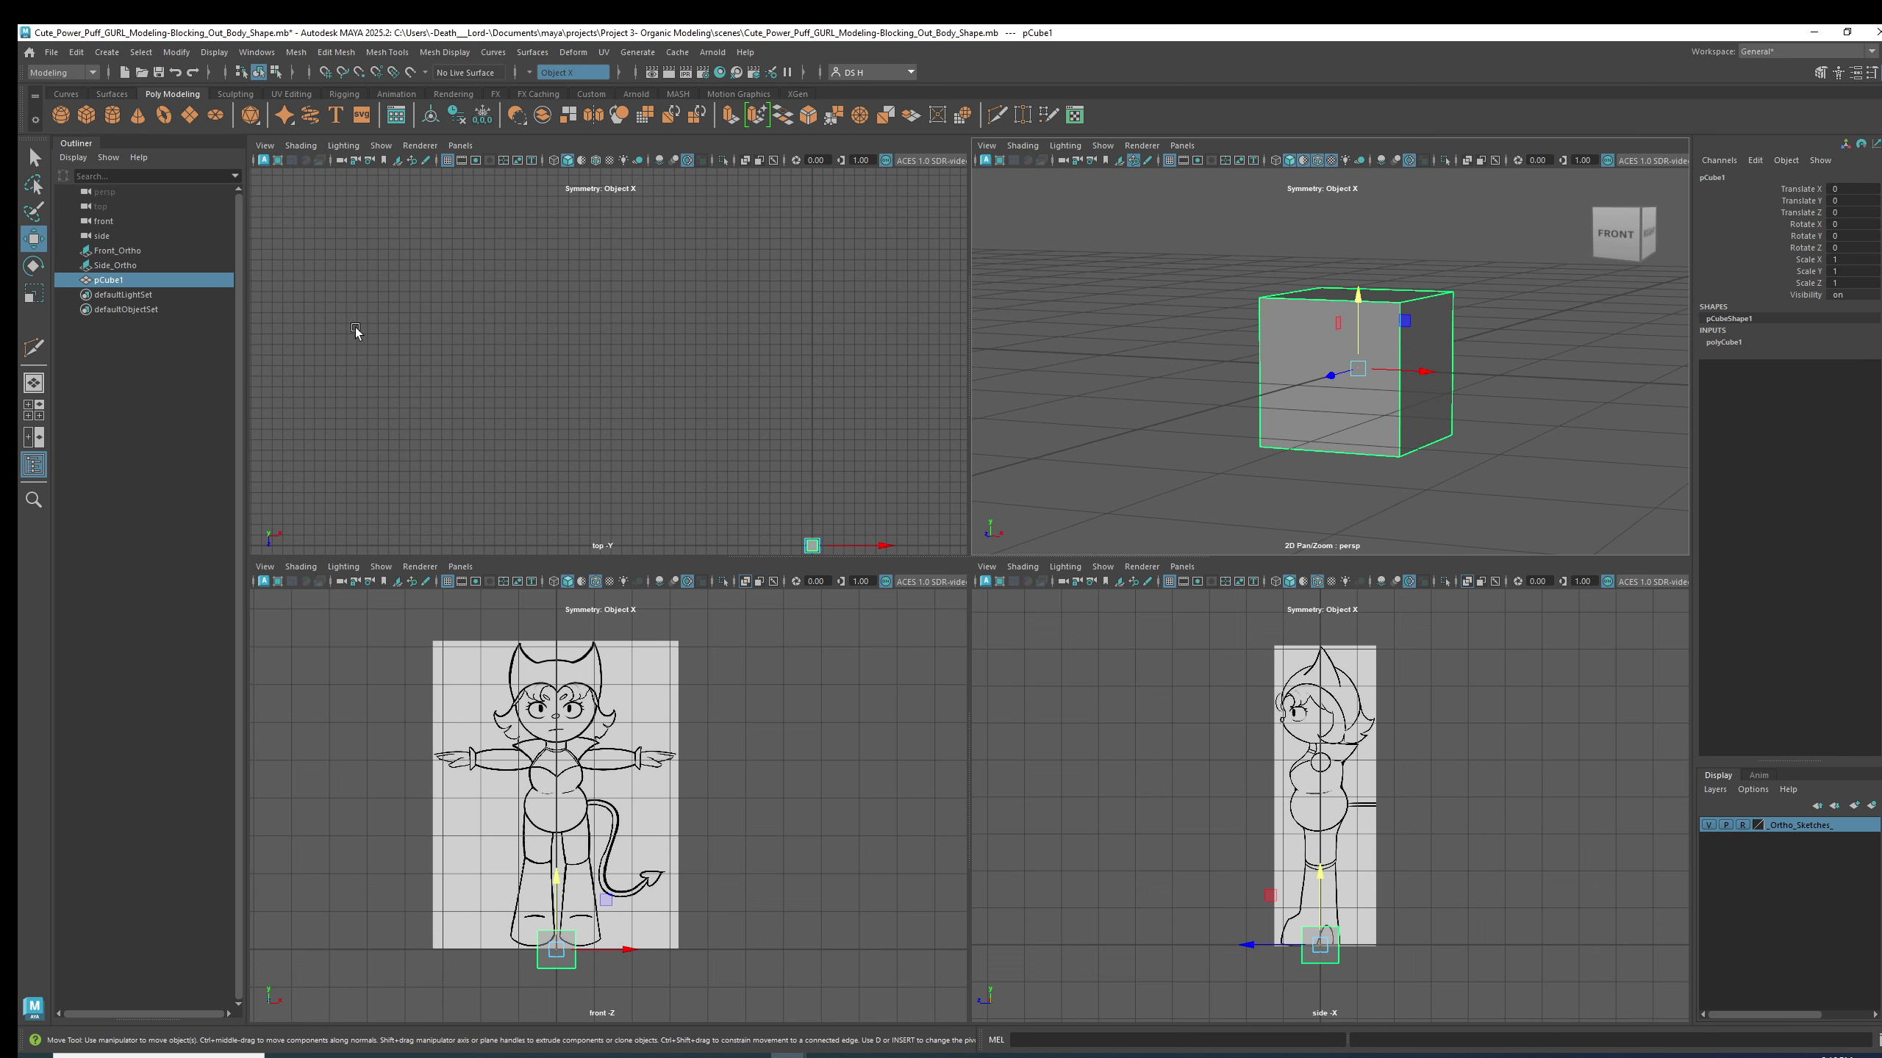
- Examine the perspective camera's focal length and near clip plane attributes
{"action": "left_click", "coordinate": [119, 193]}
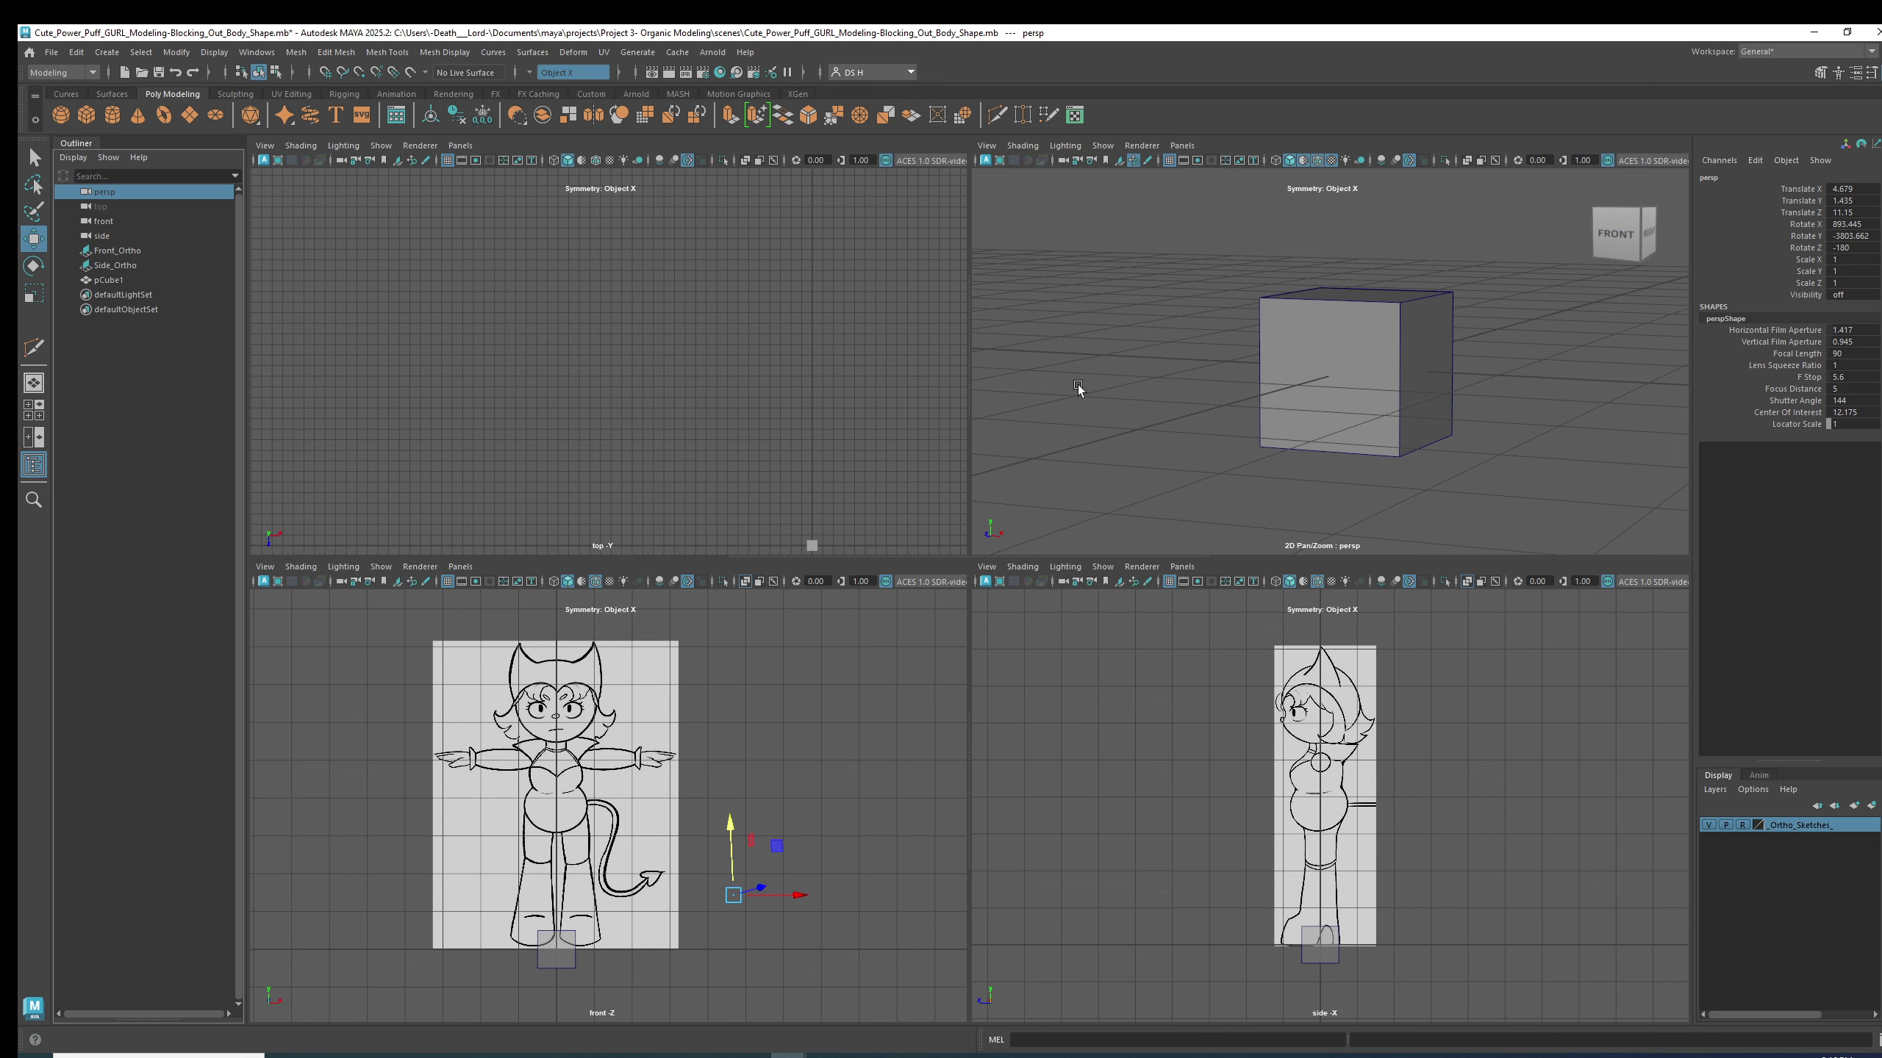
{"action": "key", "text": "ctrl+a"}
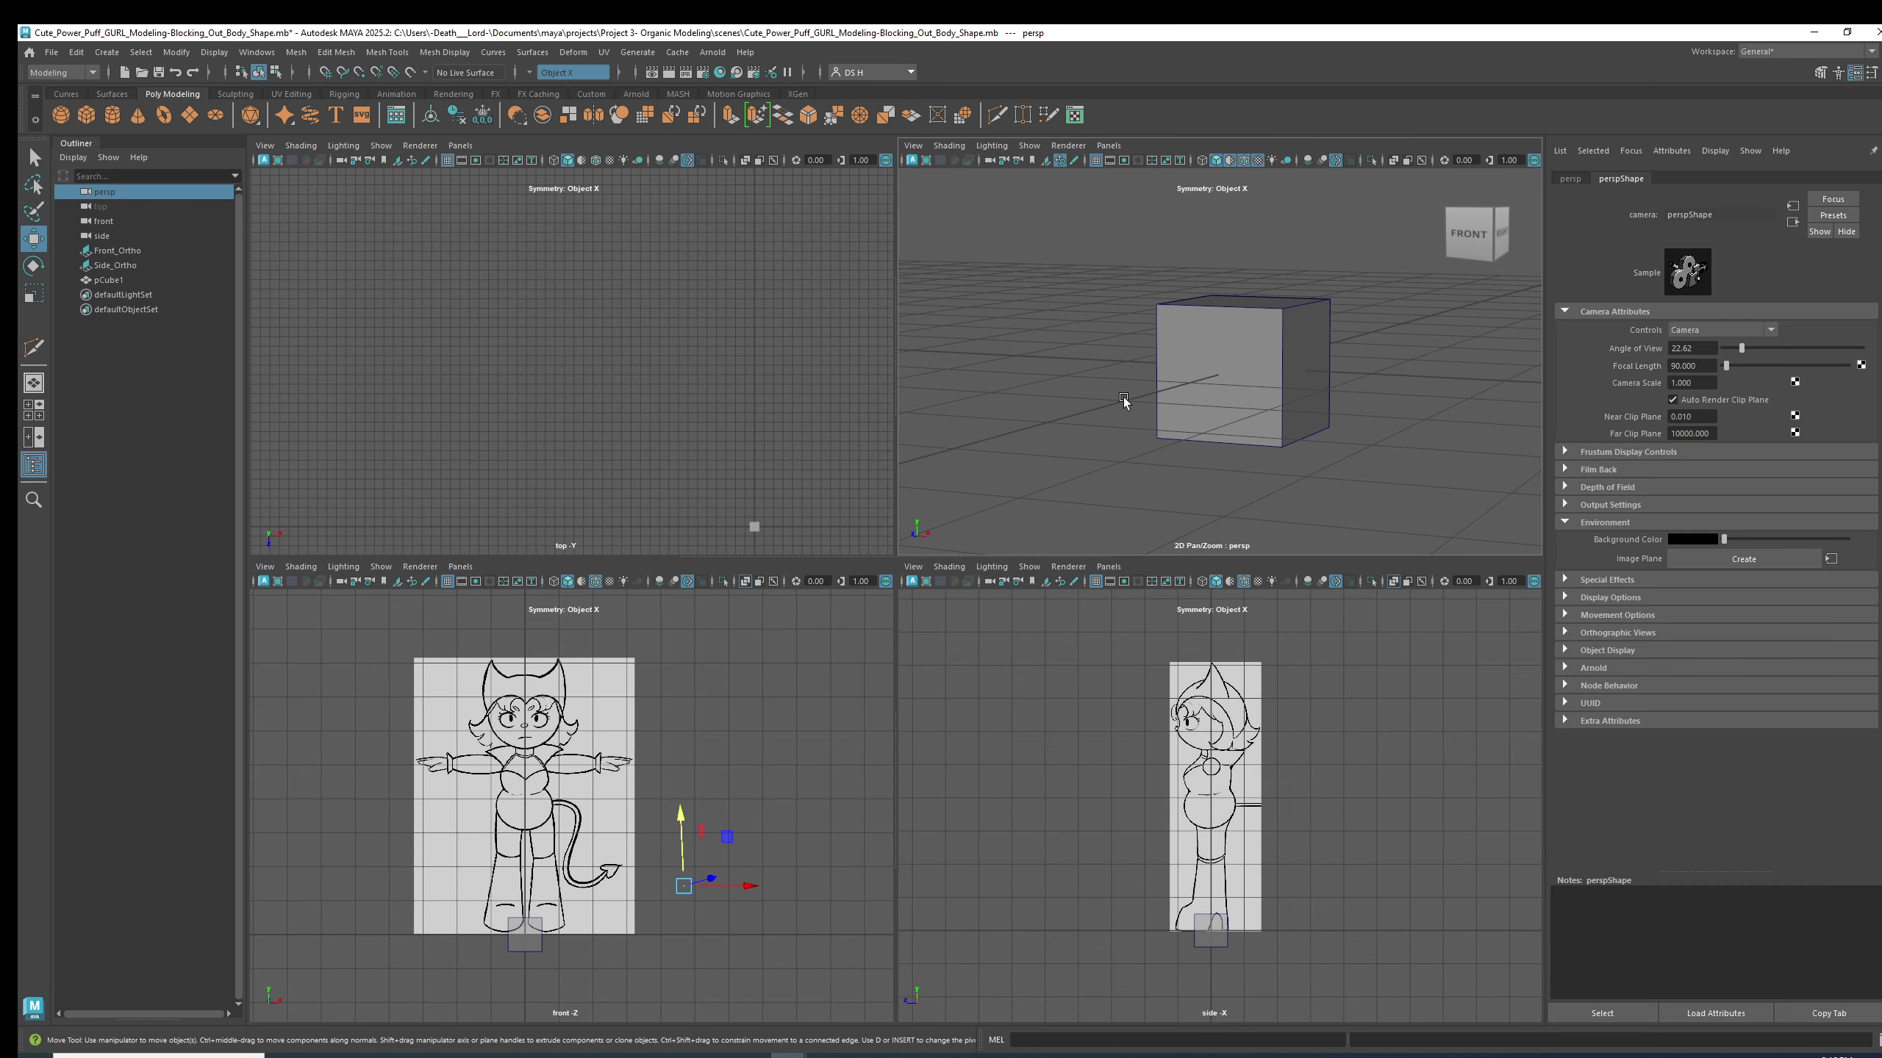
{"action": "left_click", "coordinate": [1701, 366]}
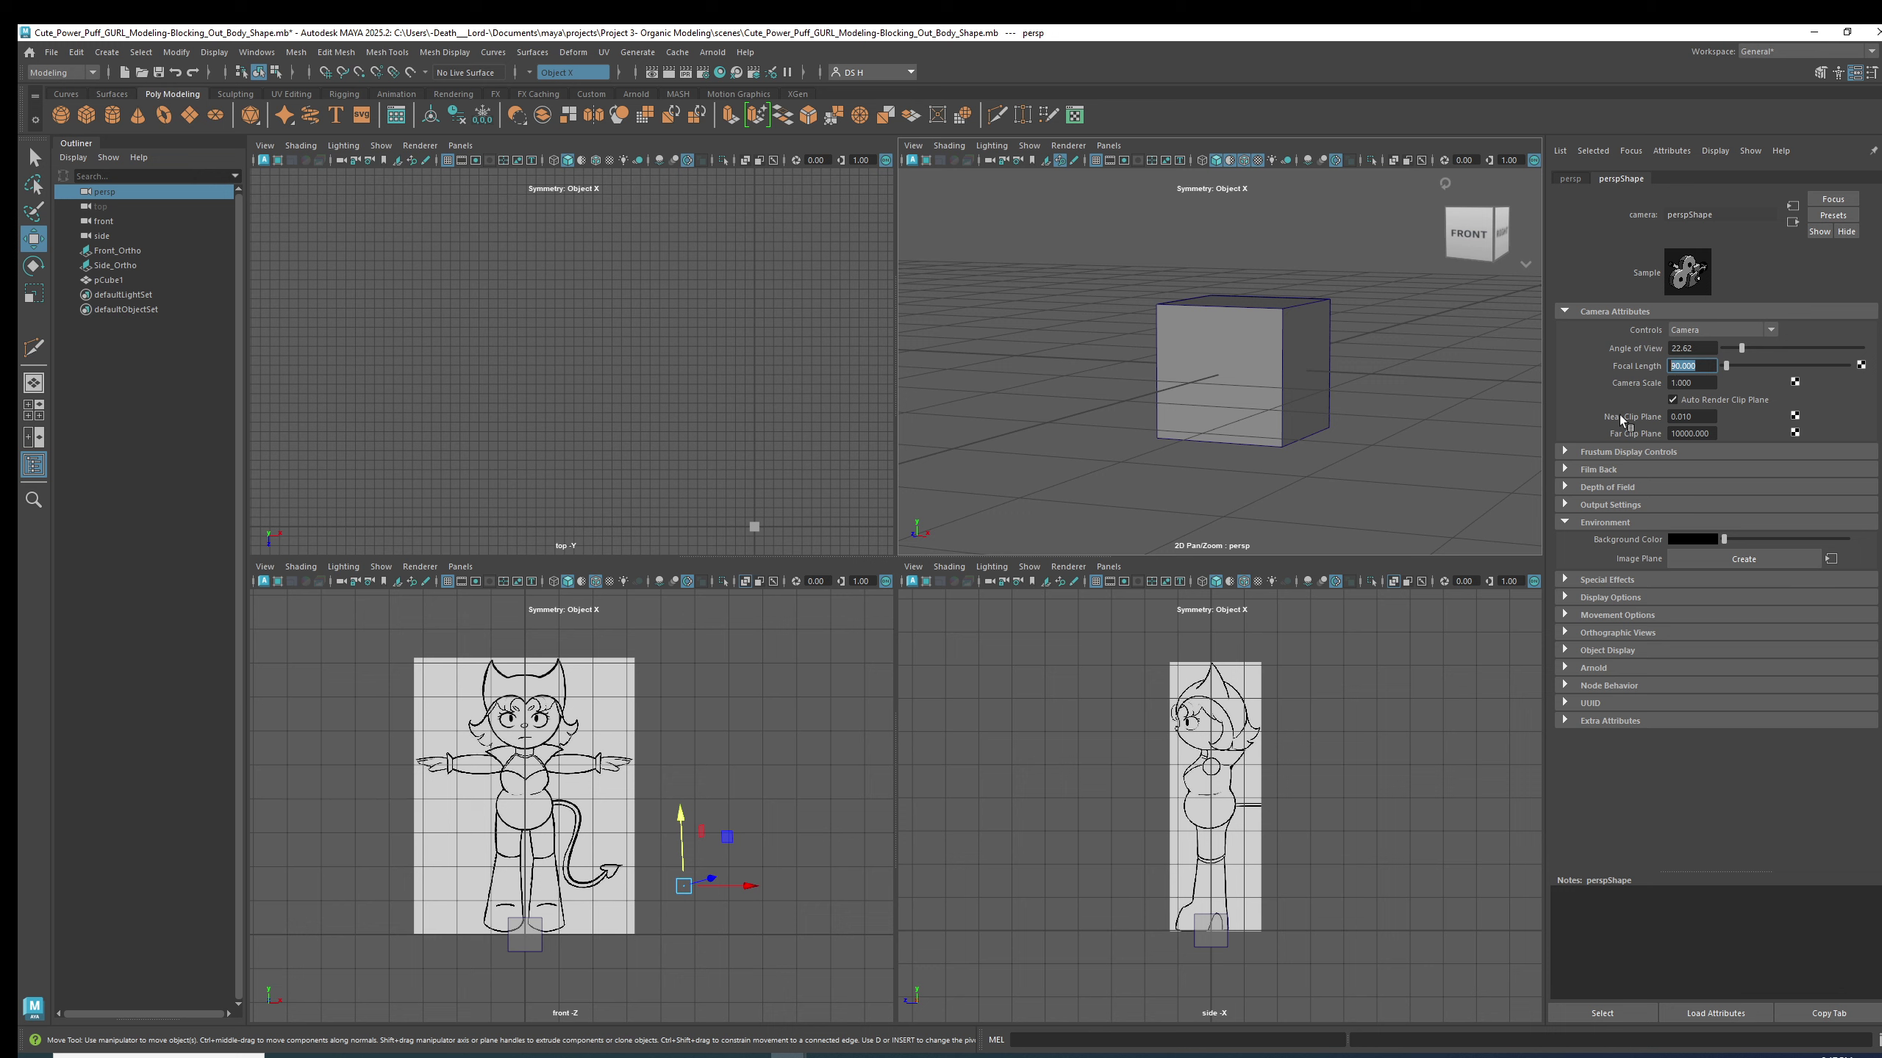
{"action": "left_click", "coordinate": [1680, 417]}
{"action": "right_click_drag", "start_coordinate": [1259, 324], "coordinate": [1257, 379], "text": "alt"}
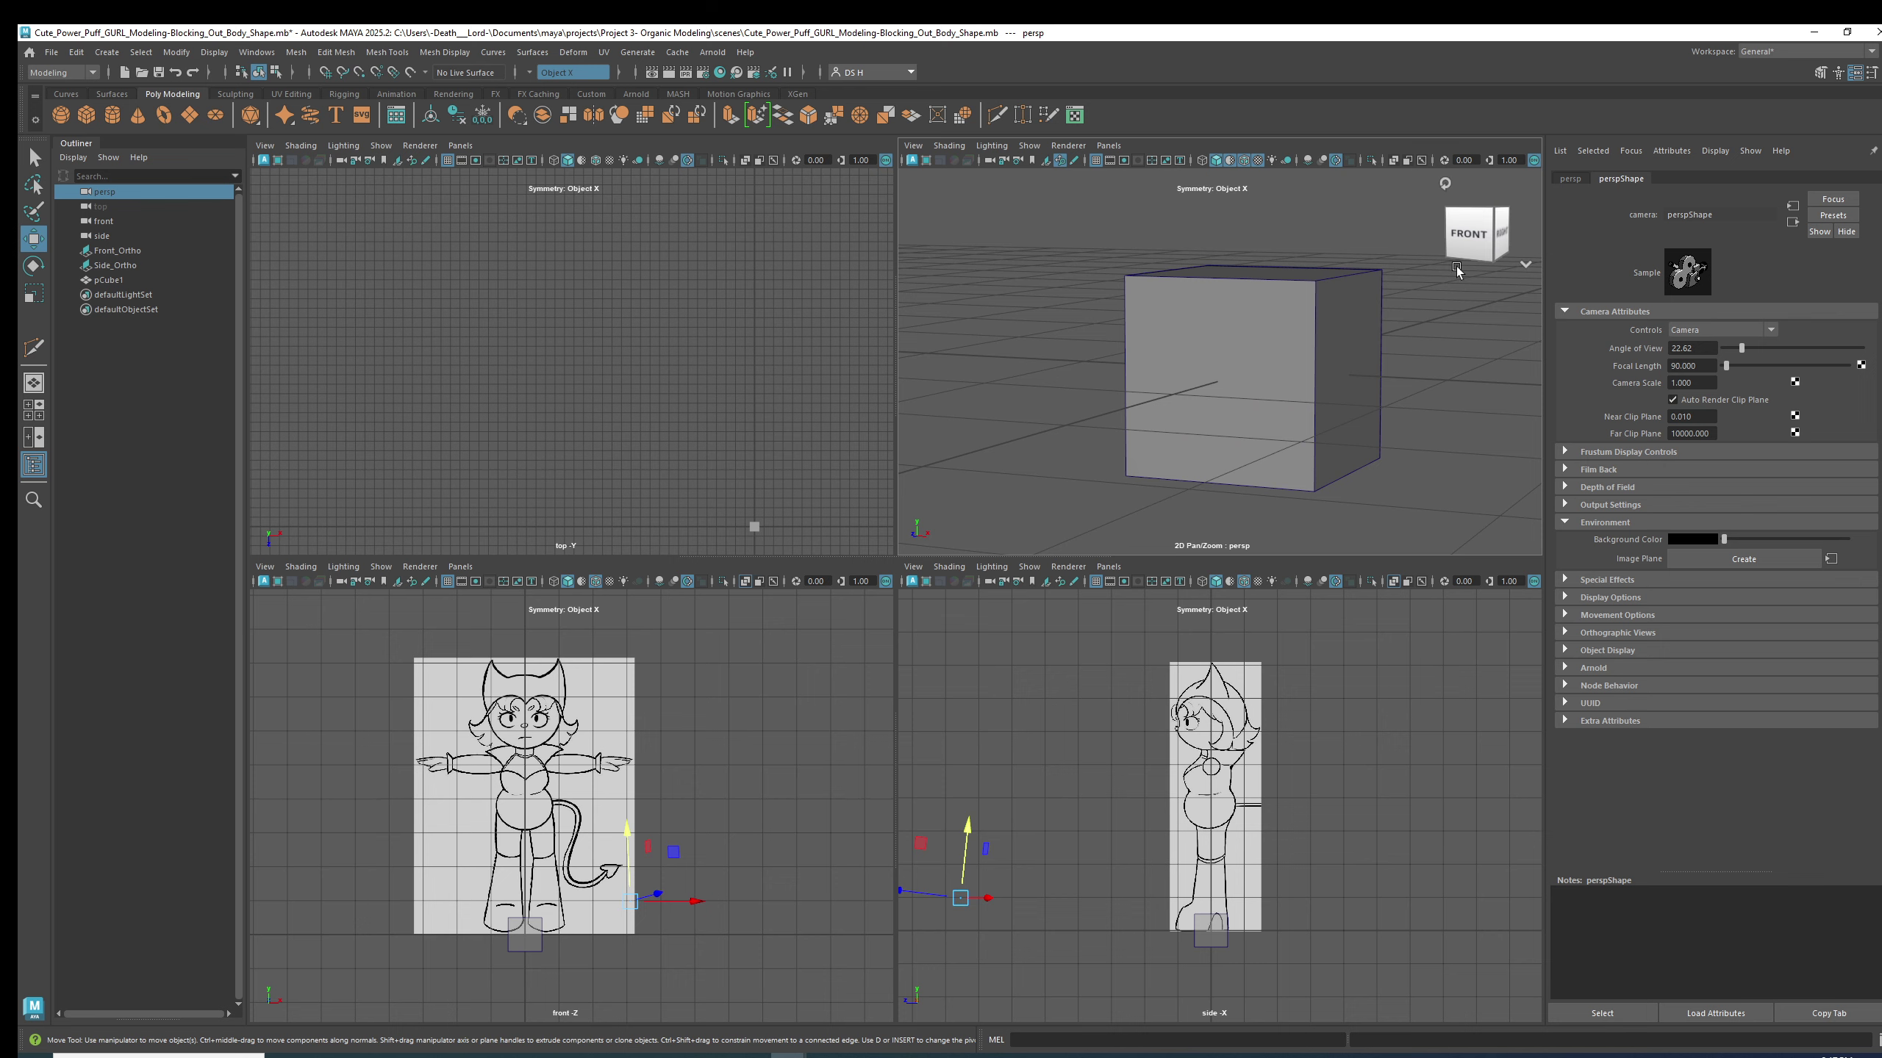
{"action": "key", "text": "ctrl+a"}
{"action": "key", "text": "ctrl+a"}
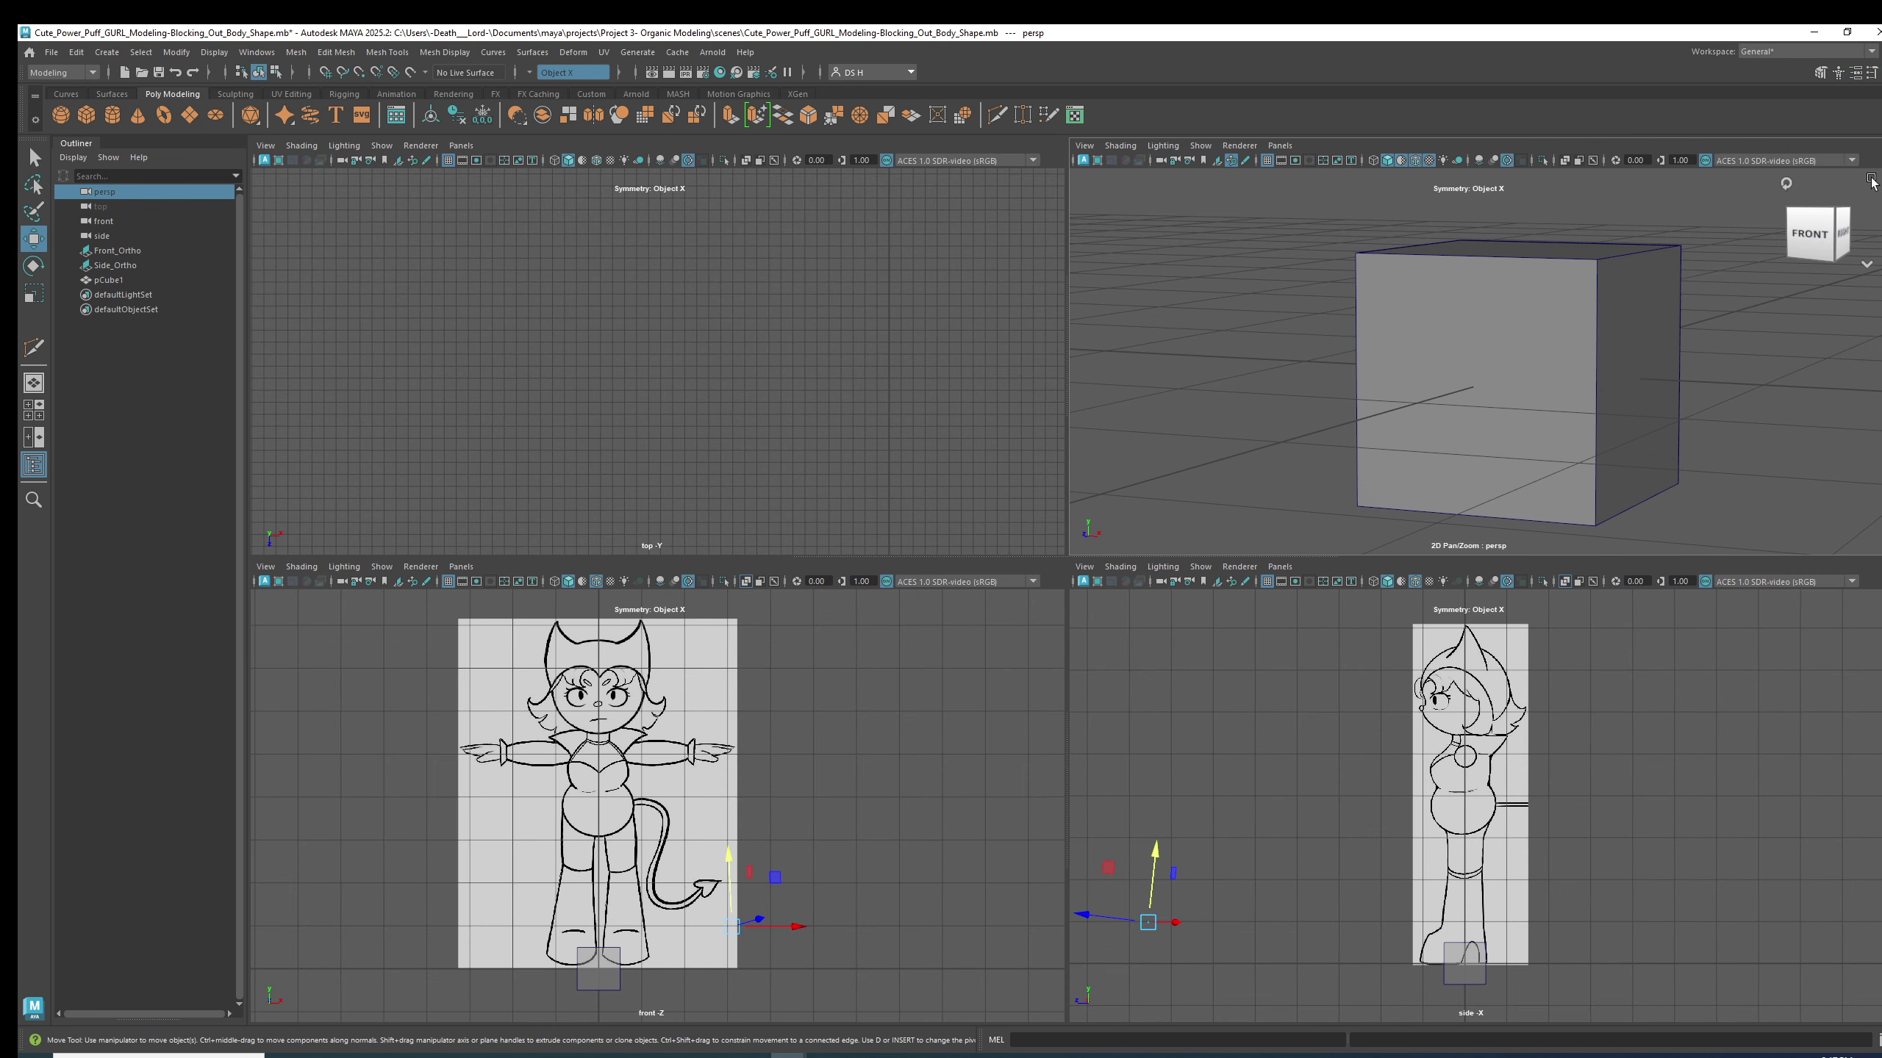
- Select the cube and rename it main_body
{"action": "scroll", "coordinate": [1368, 319], "scroll_direction": "down", "scroll_amount": 5}
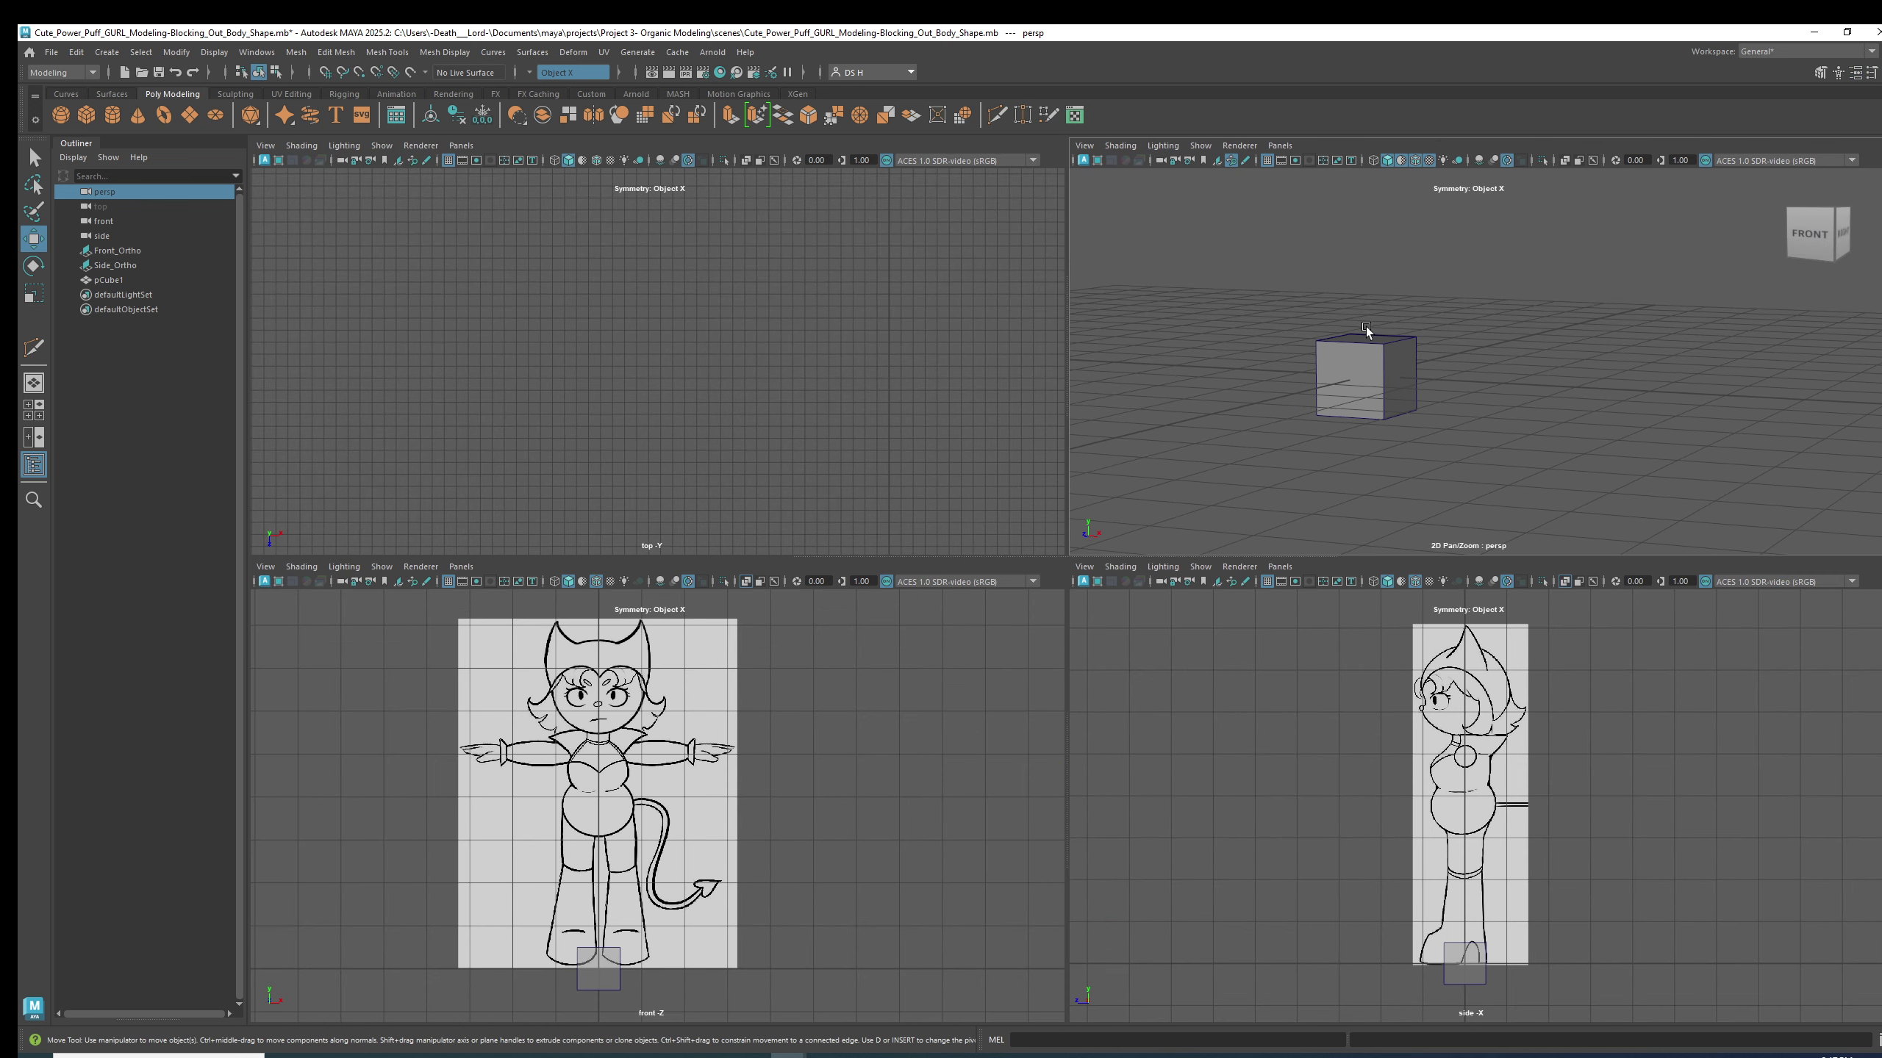
{"action": "left_click", "coordinate": [1615, 339]}
{"action": "middle_click_drag", "start_coordinate": [1473, 346], "coordinate": [1487, 363], "text": "alt"}
{"action": "left_click_drag", "start_coordinate": [1453, 371], "coordinate": [1444, 385], "text": "alt"}
{"action": "left_click", "coordinate": [1444, 386]}
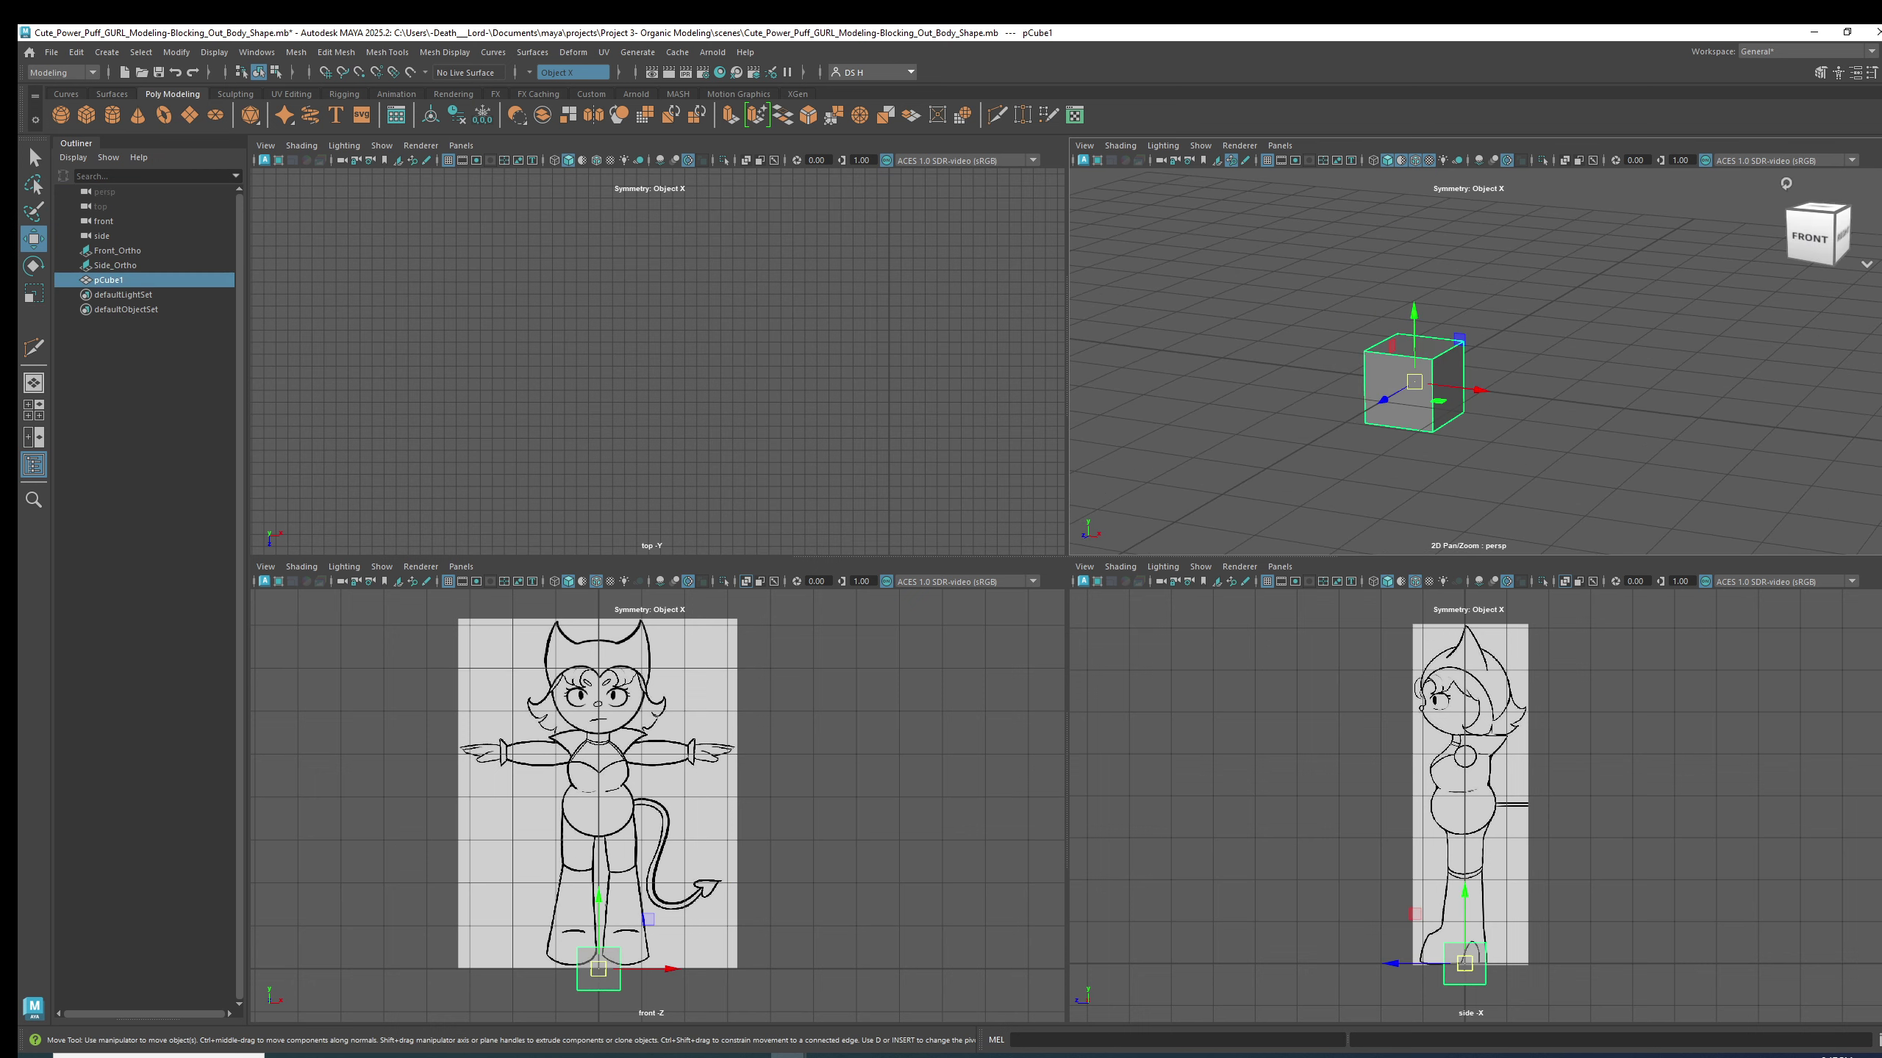
{"action": "key", "text": "ctrl+a"}
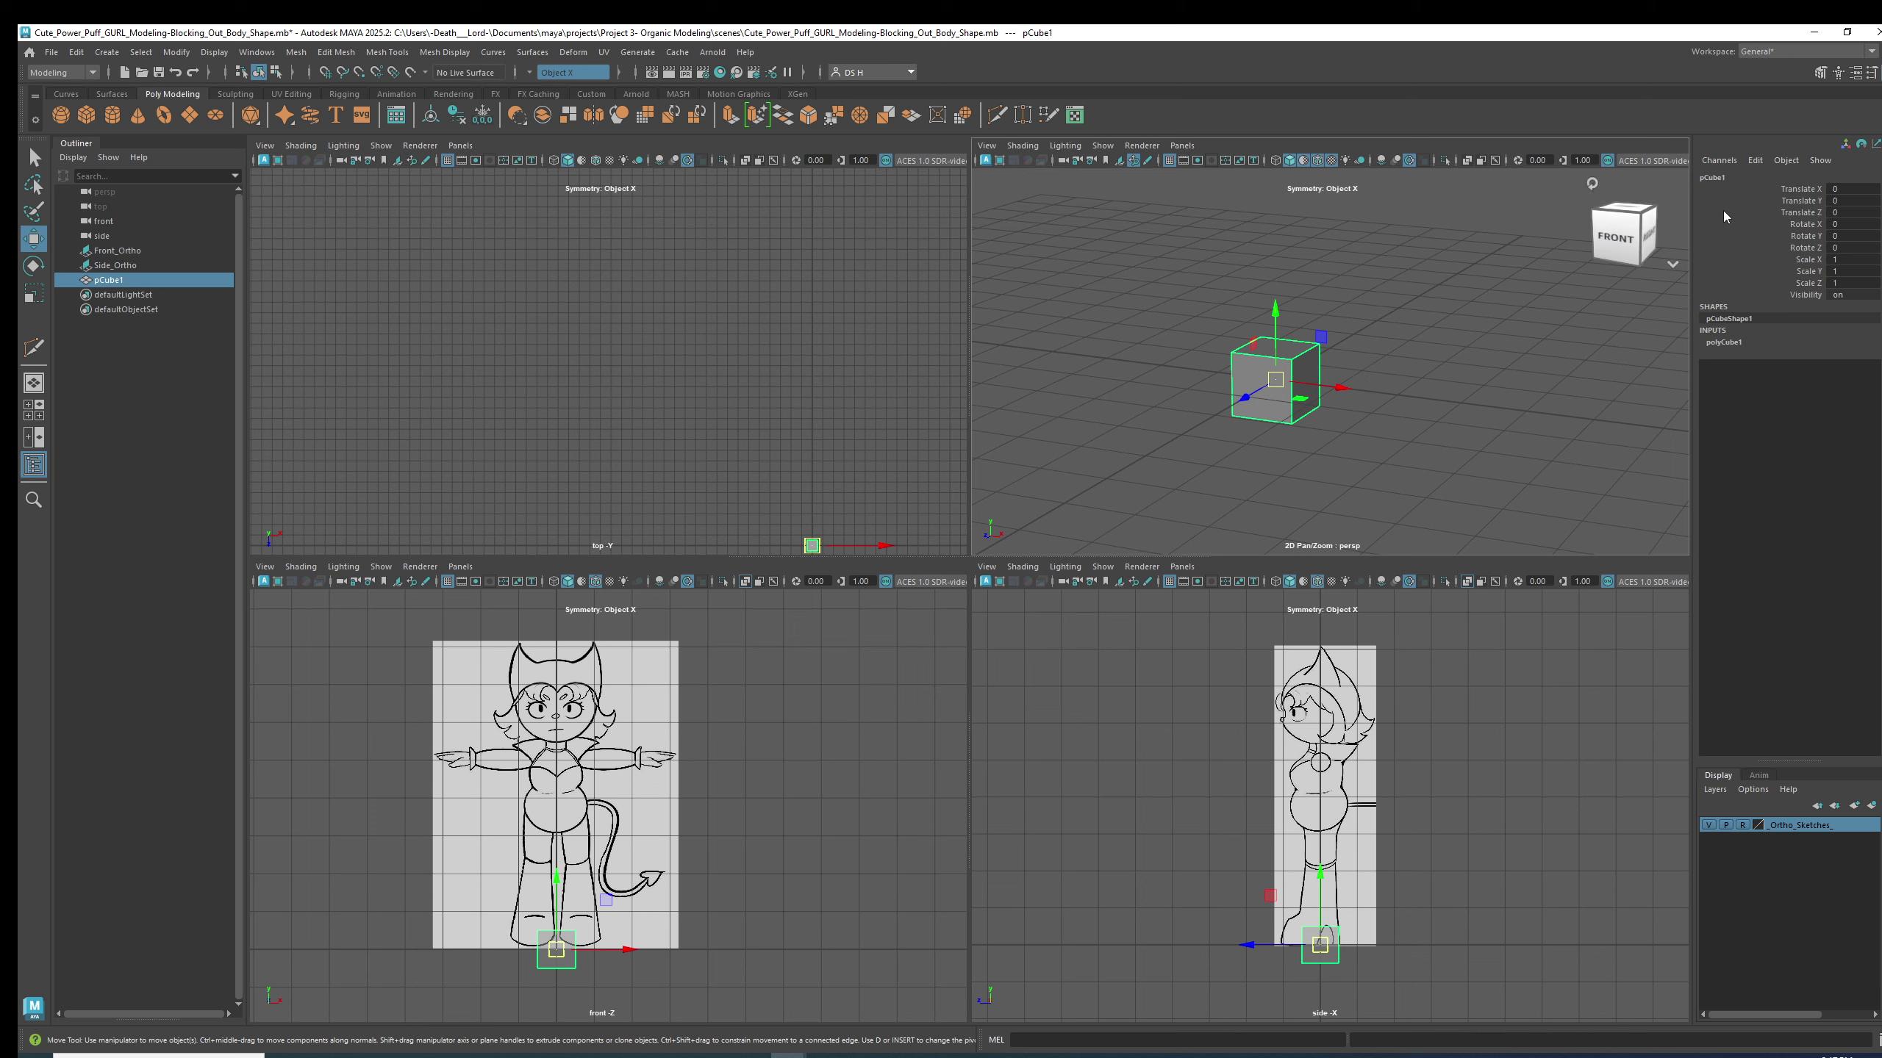
{"action": "left_click", "coordinate": [1741, 178]}
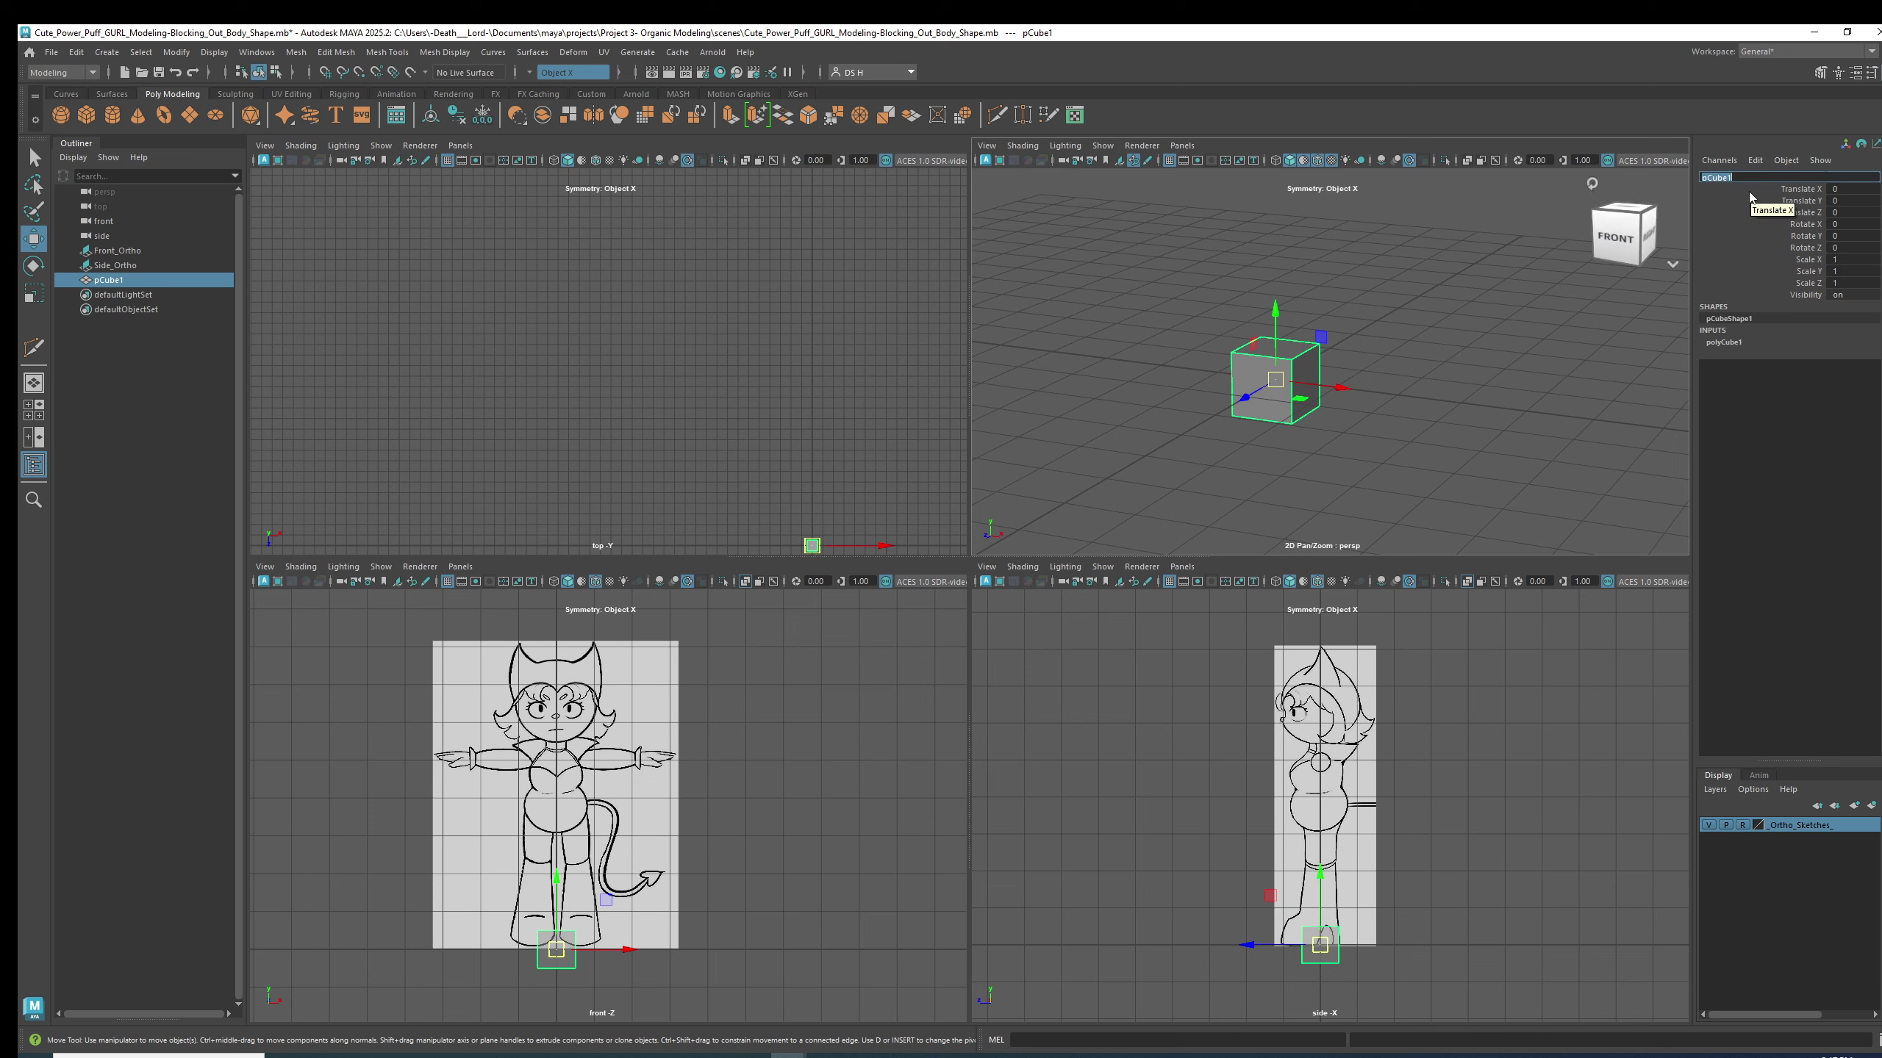
{"action": "type", "text": "ml"}
{"action": "key", "text": "Return"}
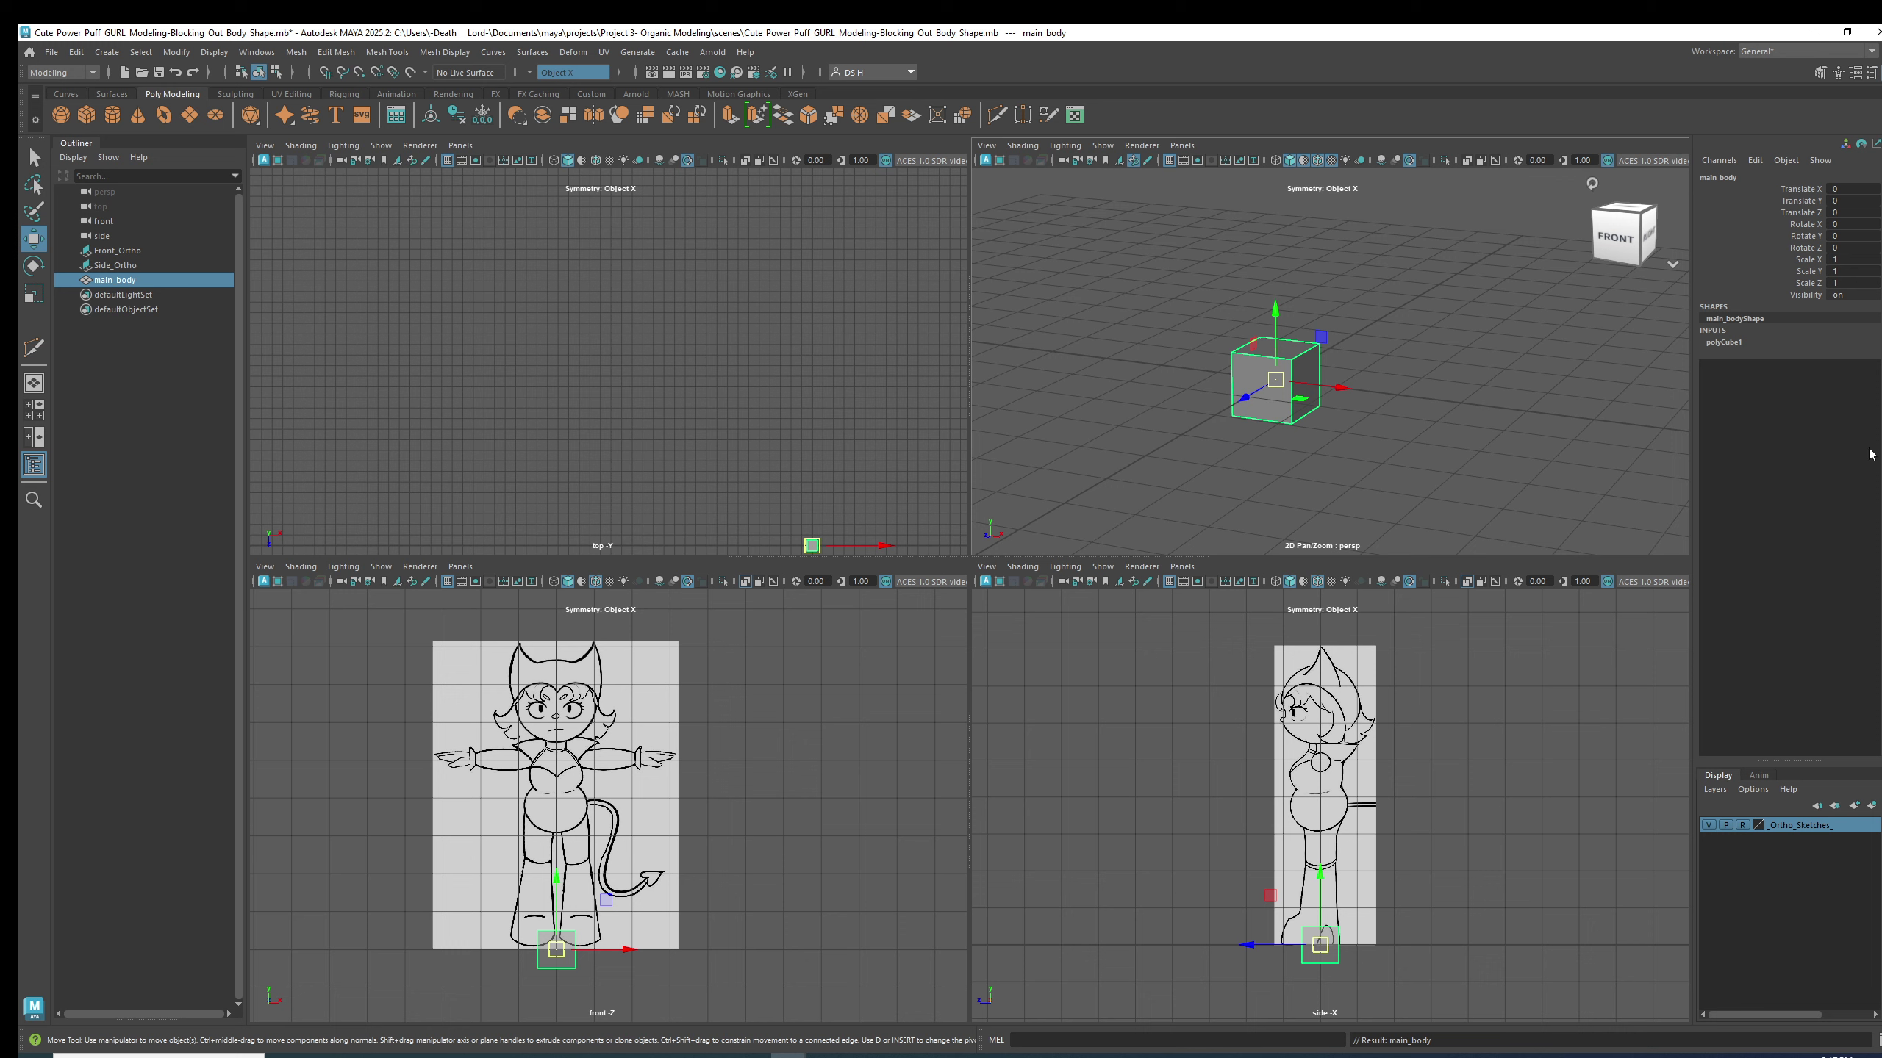
- Set the height baseline of the main_body cube to -1 in its polyCube inputs
{"action": "left_click", "coordinate": [1725, 344]}
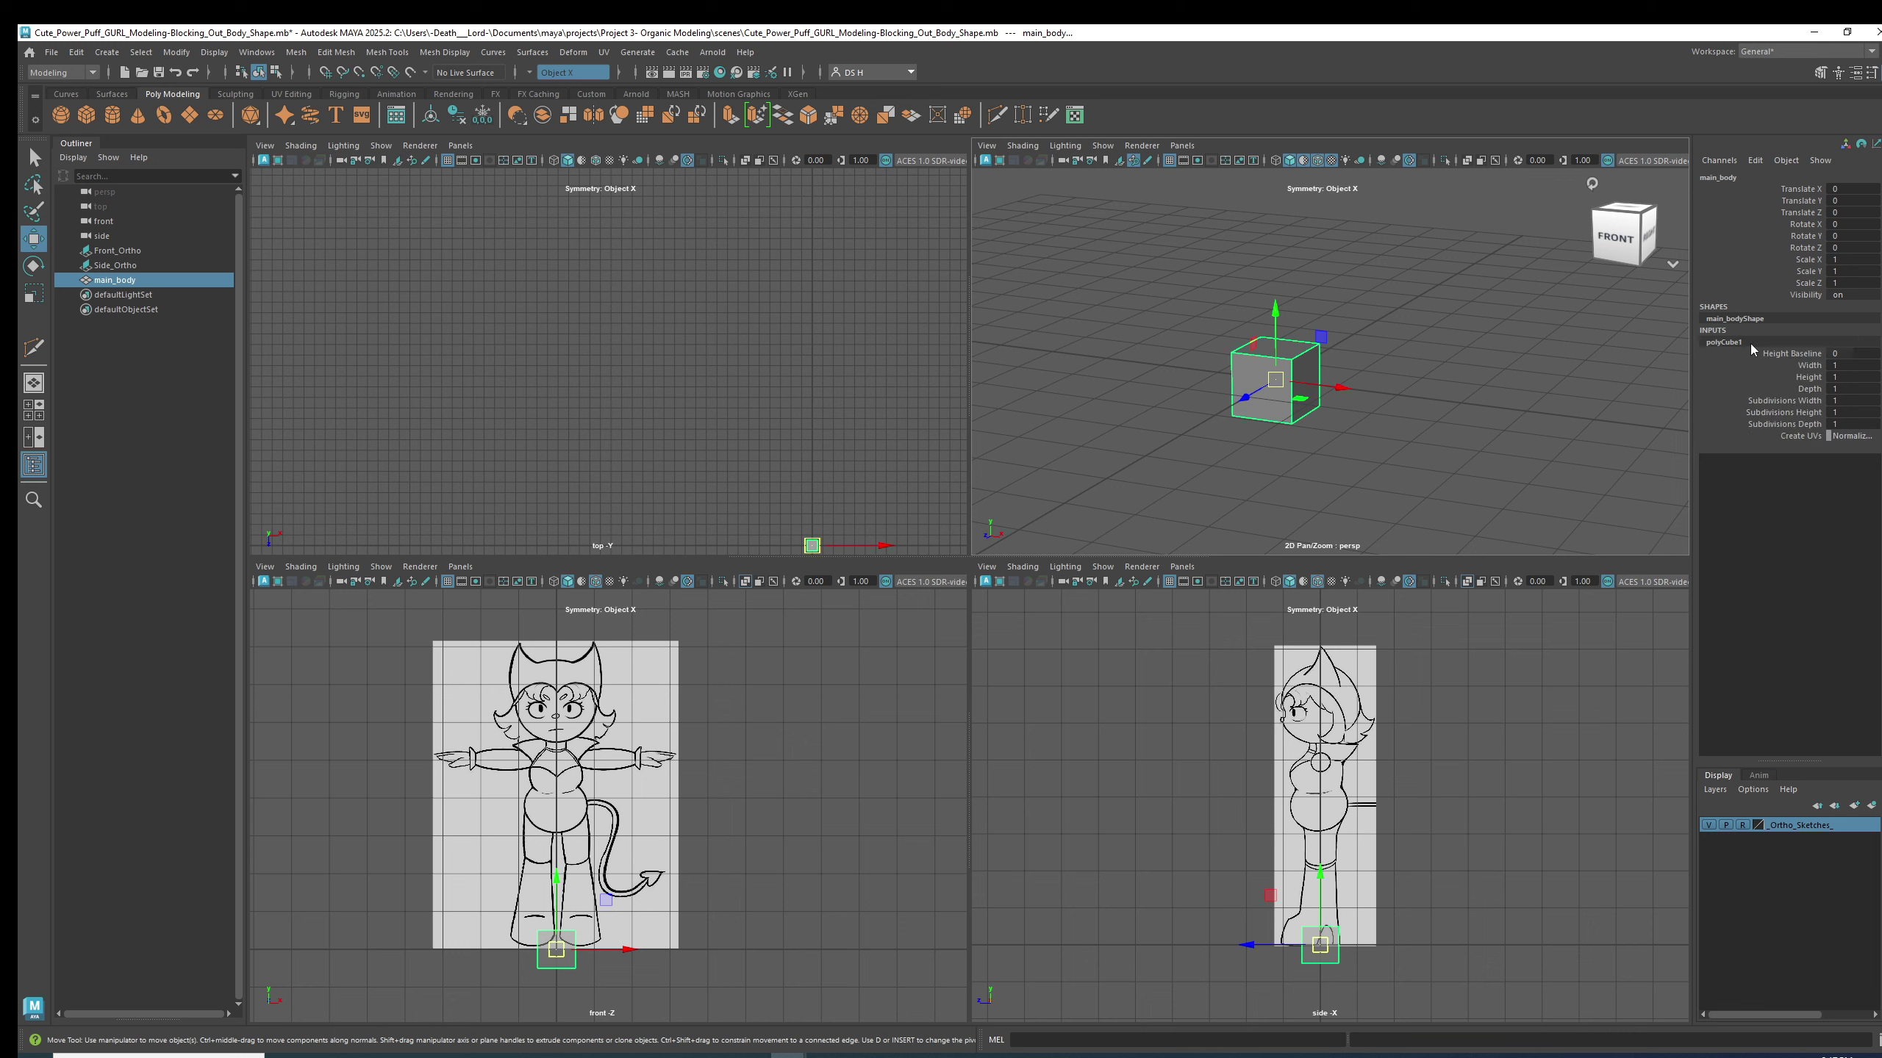
{"action": "left_click", "coordinate": [1841, 353]}
{"action": "type", "text": "-1"}
{"action": "key", "text": "Return"}
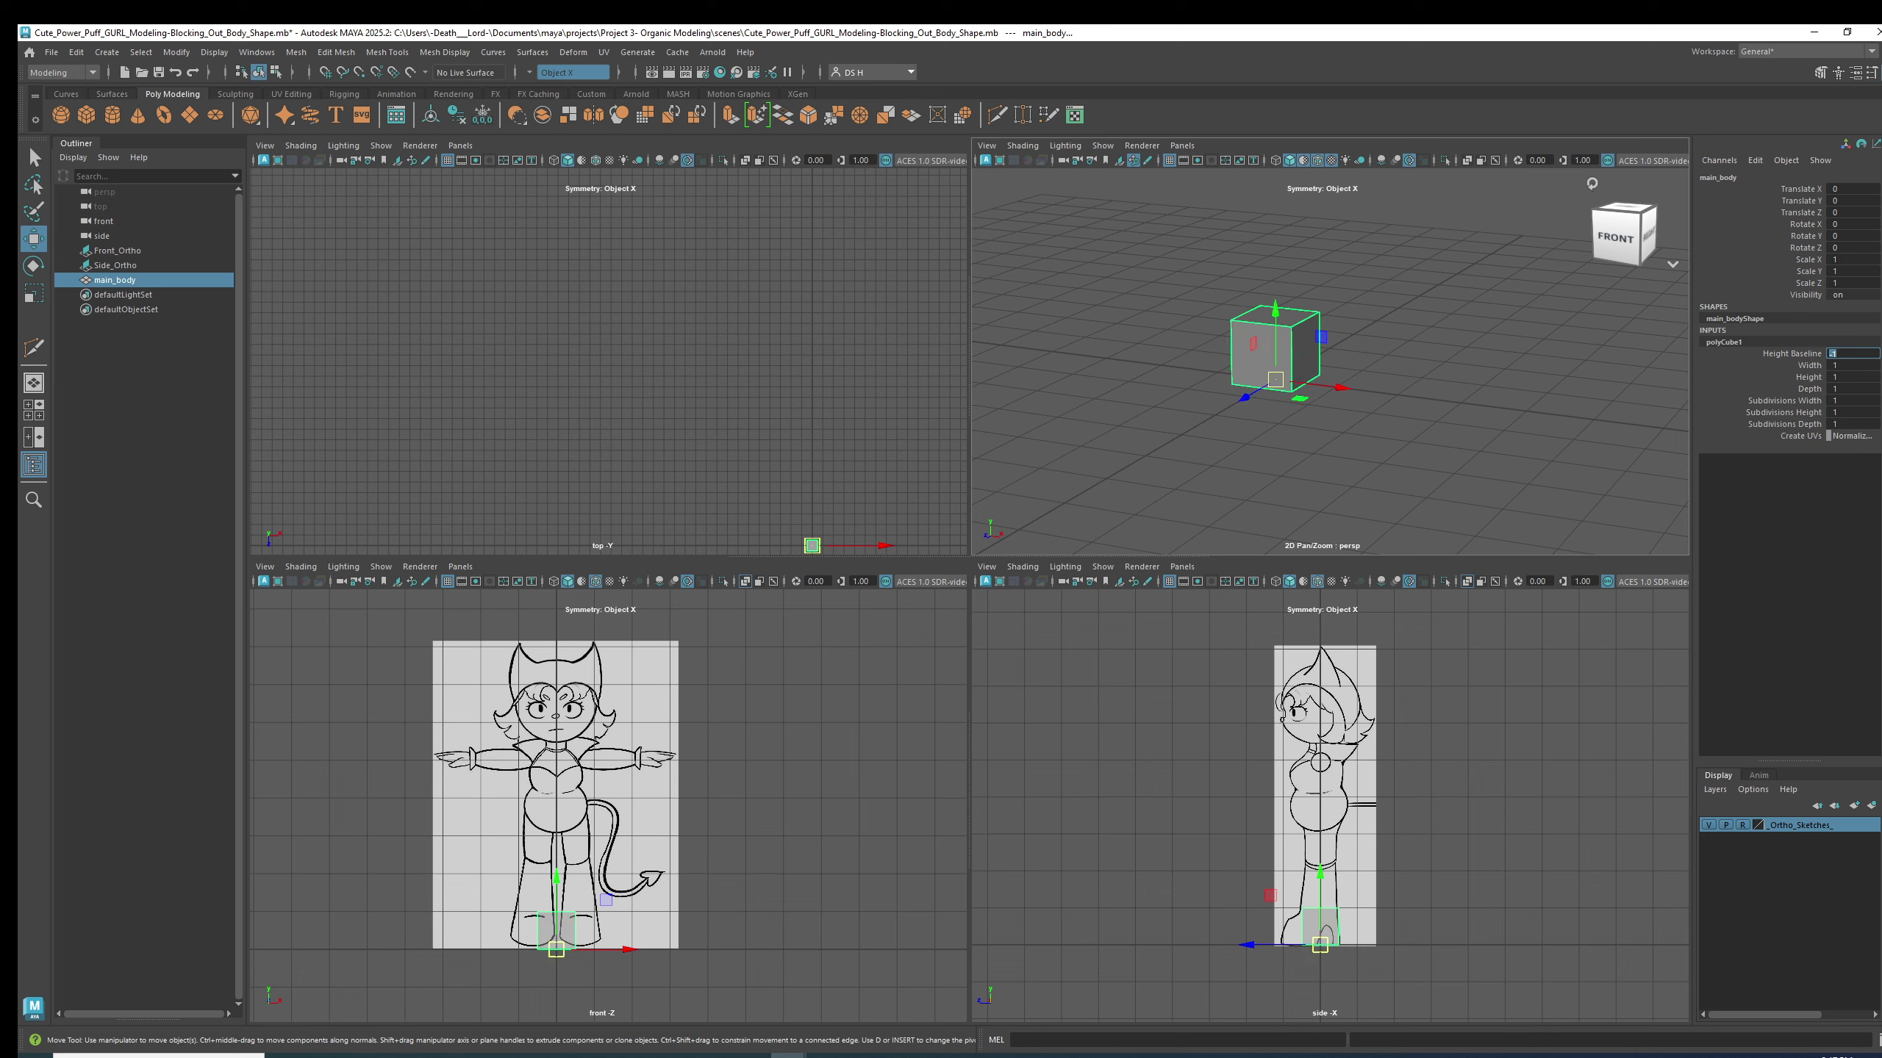
- Try scaling and rotating the main_body cube about the pivot at its base, and undo the changes
{"action": "left_click_drag", "start_coordinate": [1382, 425], "coordinate": [1311, 392], "text": "alt"}
{"action": "key", "text": "r"}
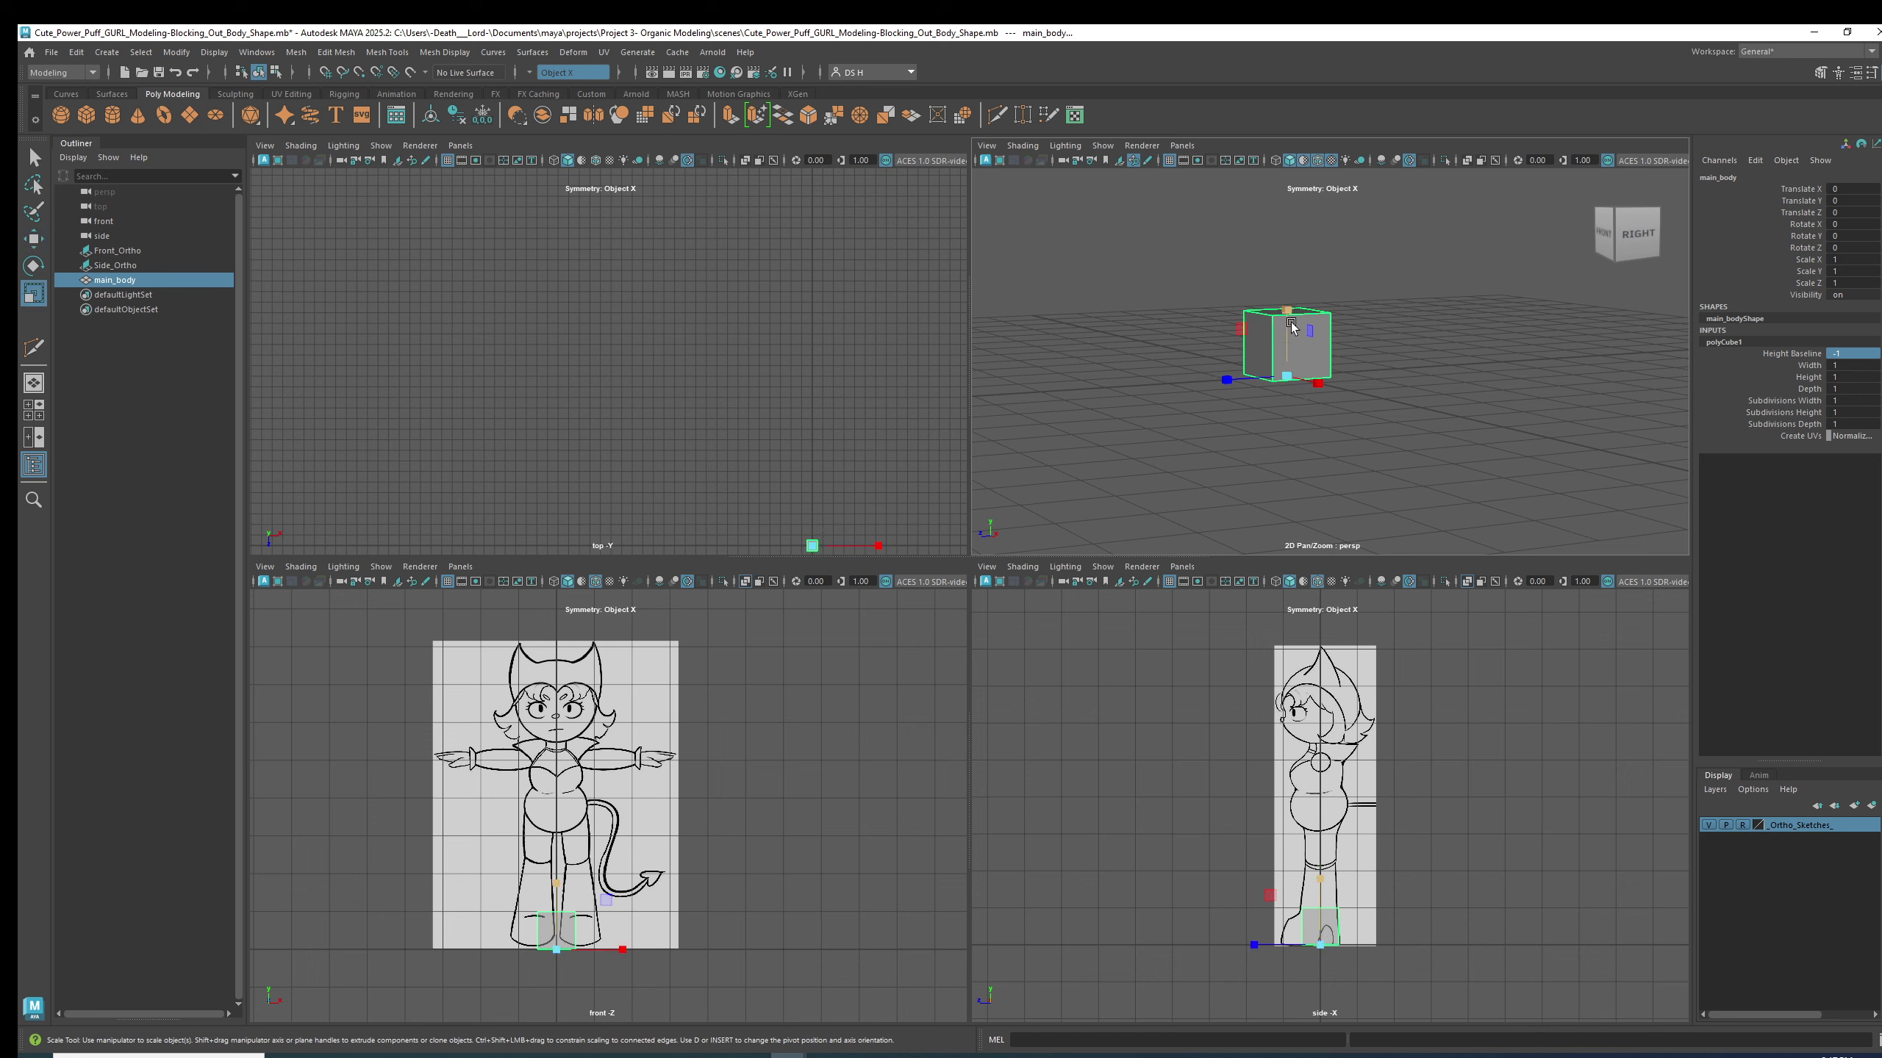
{"action": "left_click_drag", "start_coordinate": [1291, 324], "coordinate": [1453, 421]}
{"action": "key", "text": "ctrl+z"}
{"action": "key", "text": "ctrl+z"}
{"action": "left_click_drag", "start_coordinate": [1334, 394], "coordinate": [1291, 304], "text": "alt"}
{"action": "key", "text": "ctrl+z"}
{"action": "key", "text": "e"}
{"action": "key", "text": "ctrl+z"}
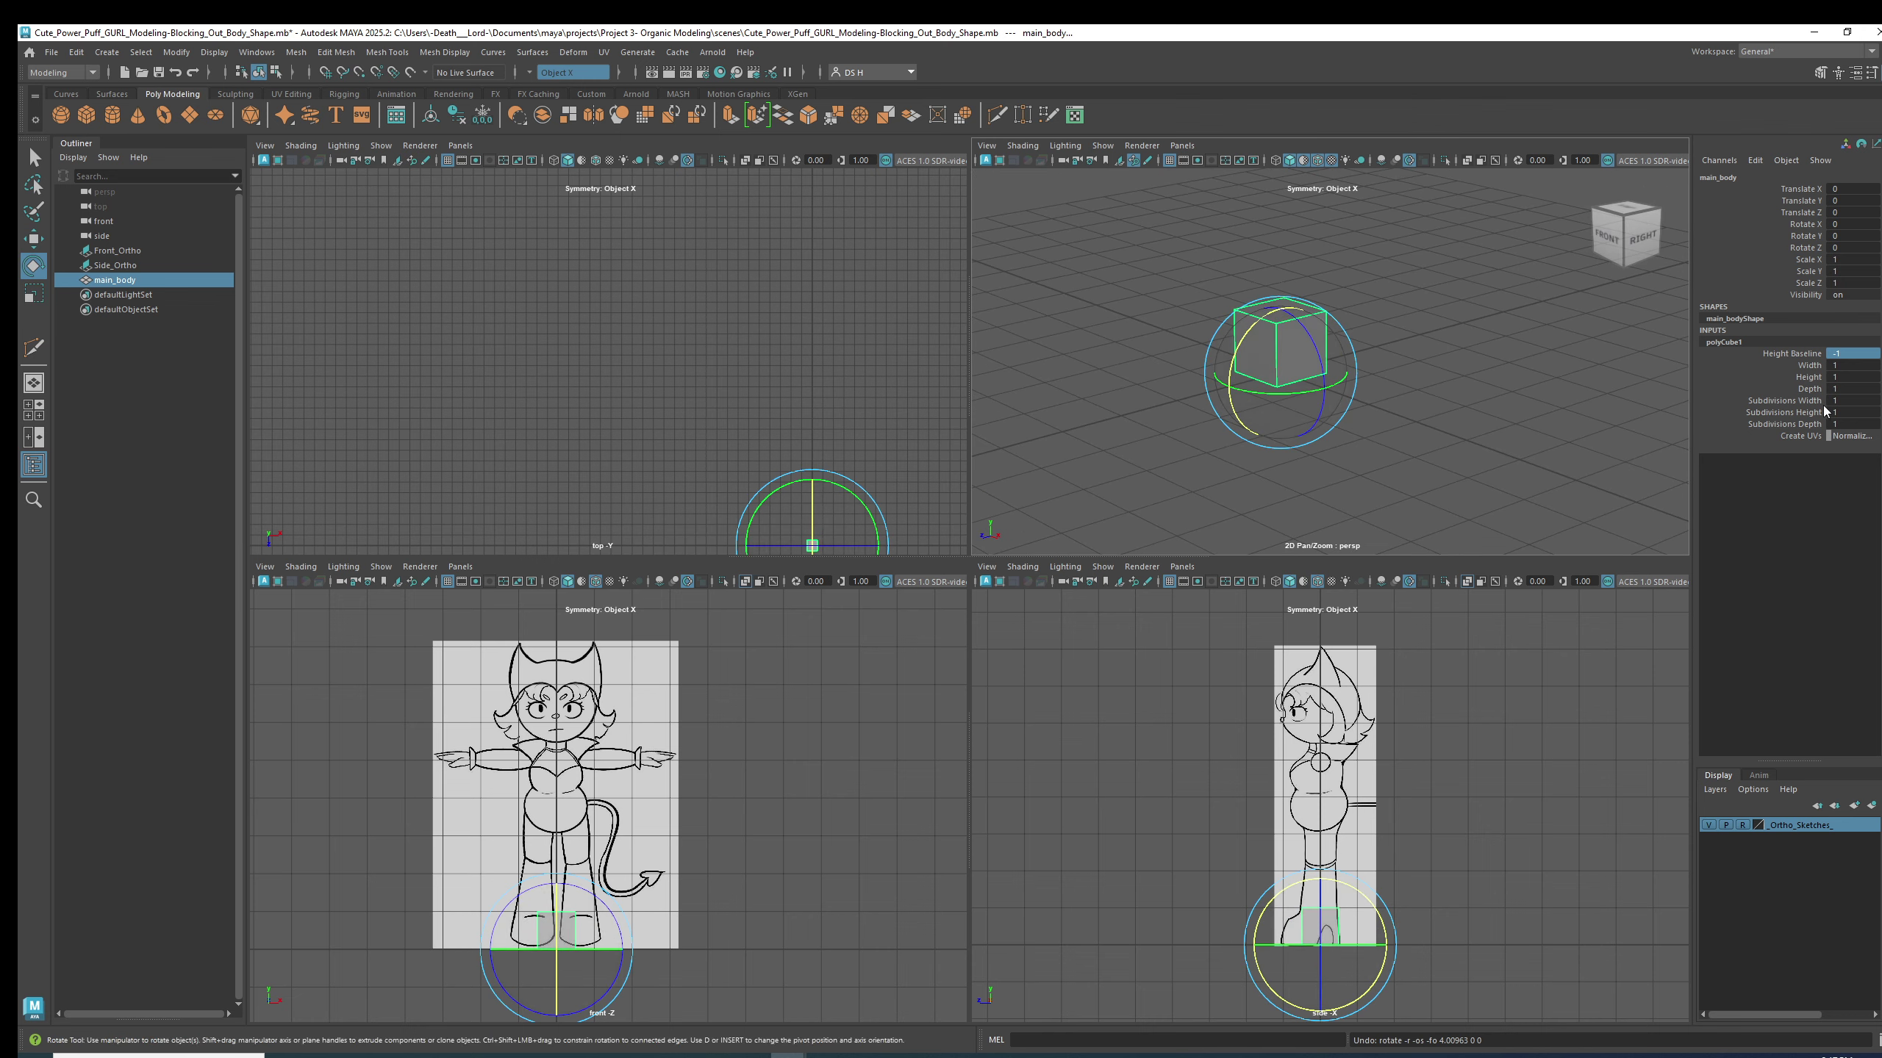
- Set the cube's width, height and depth subdivisions all to 2
{"action": "left_click_drag", "start_coordinate": [1834, 401], "coordinate": [1829, 424]}
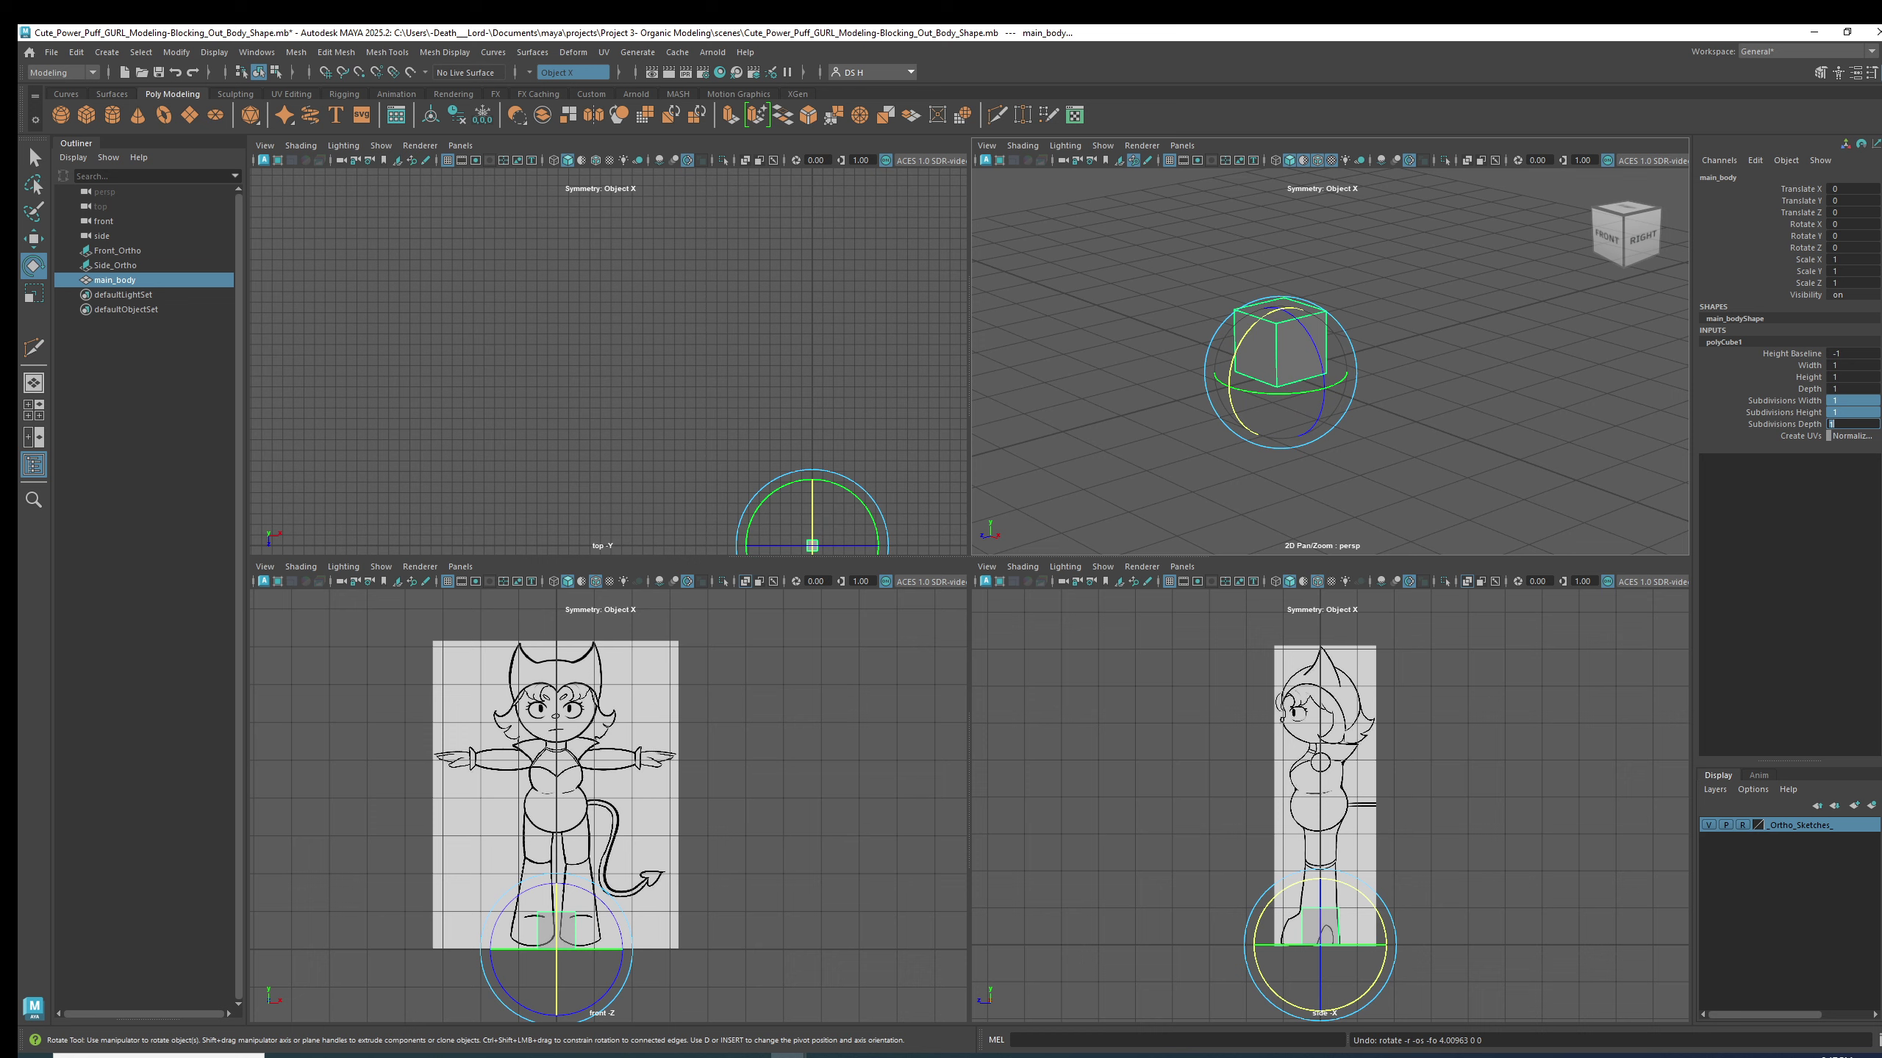
{"action": "key", "text": "Return"}
{"action": "left_click_drag", "start_coordinate": [1505, 427], "coordinate": [1208, 330], "text": "alt"}
{"action": "middle_click_drag", "start_coordinate": [1338, 344], "coordinate": [1410, 327], "text": "alt"}
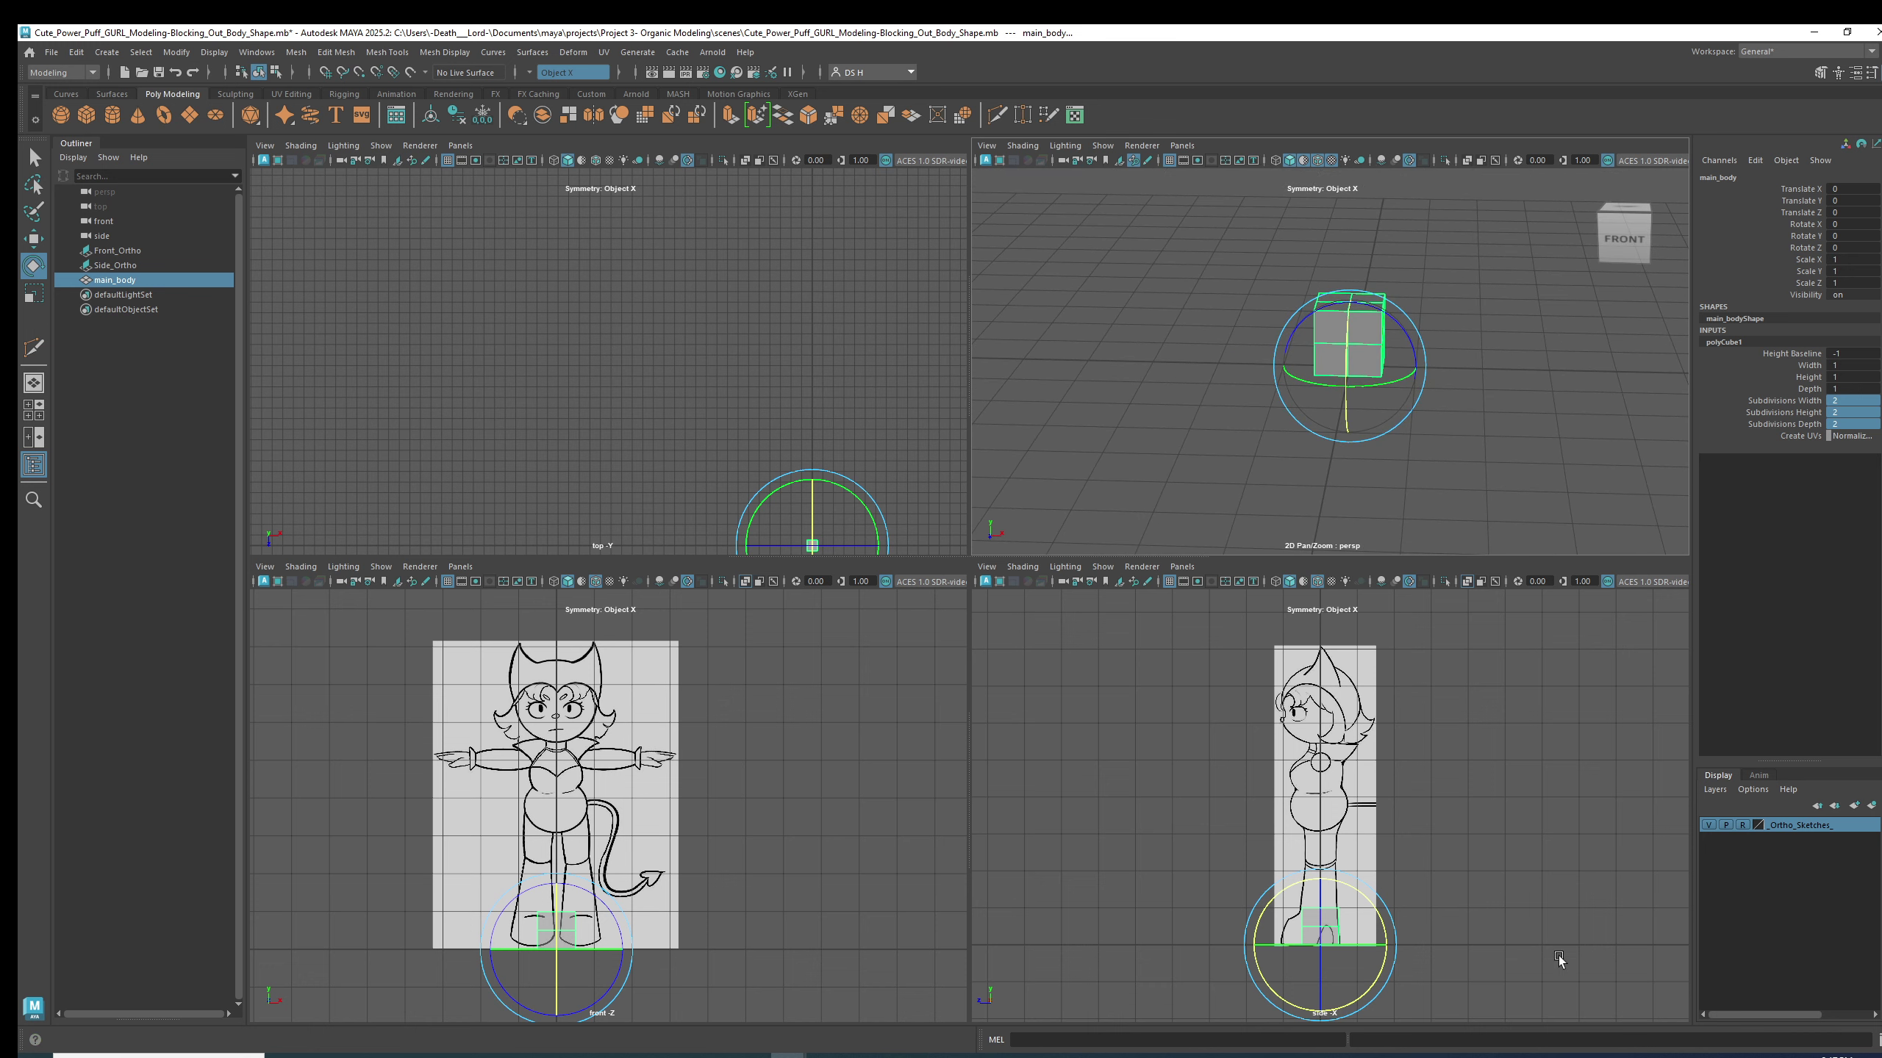
{"action": "left_click", "coordinate": [1595, 862]}
{"action": "scroll", "coordinate": [1376, 805], "scroll_direction": "up", "scroll_amount": 2}
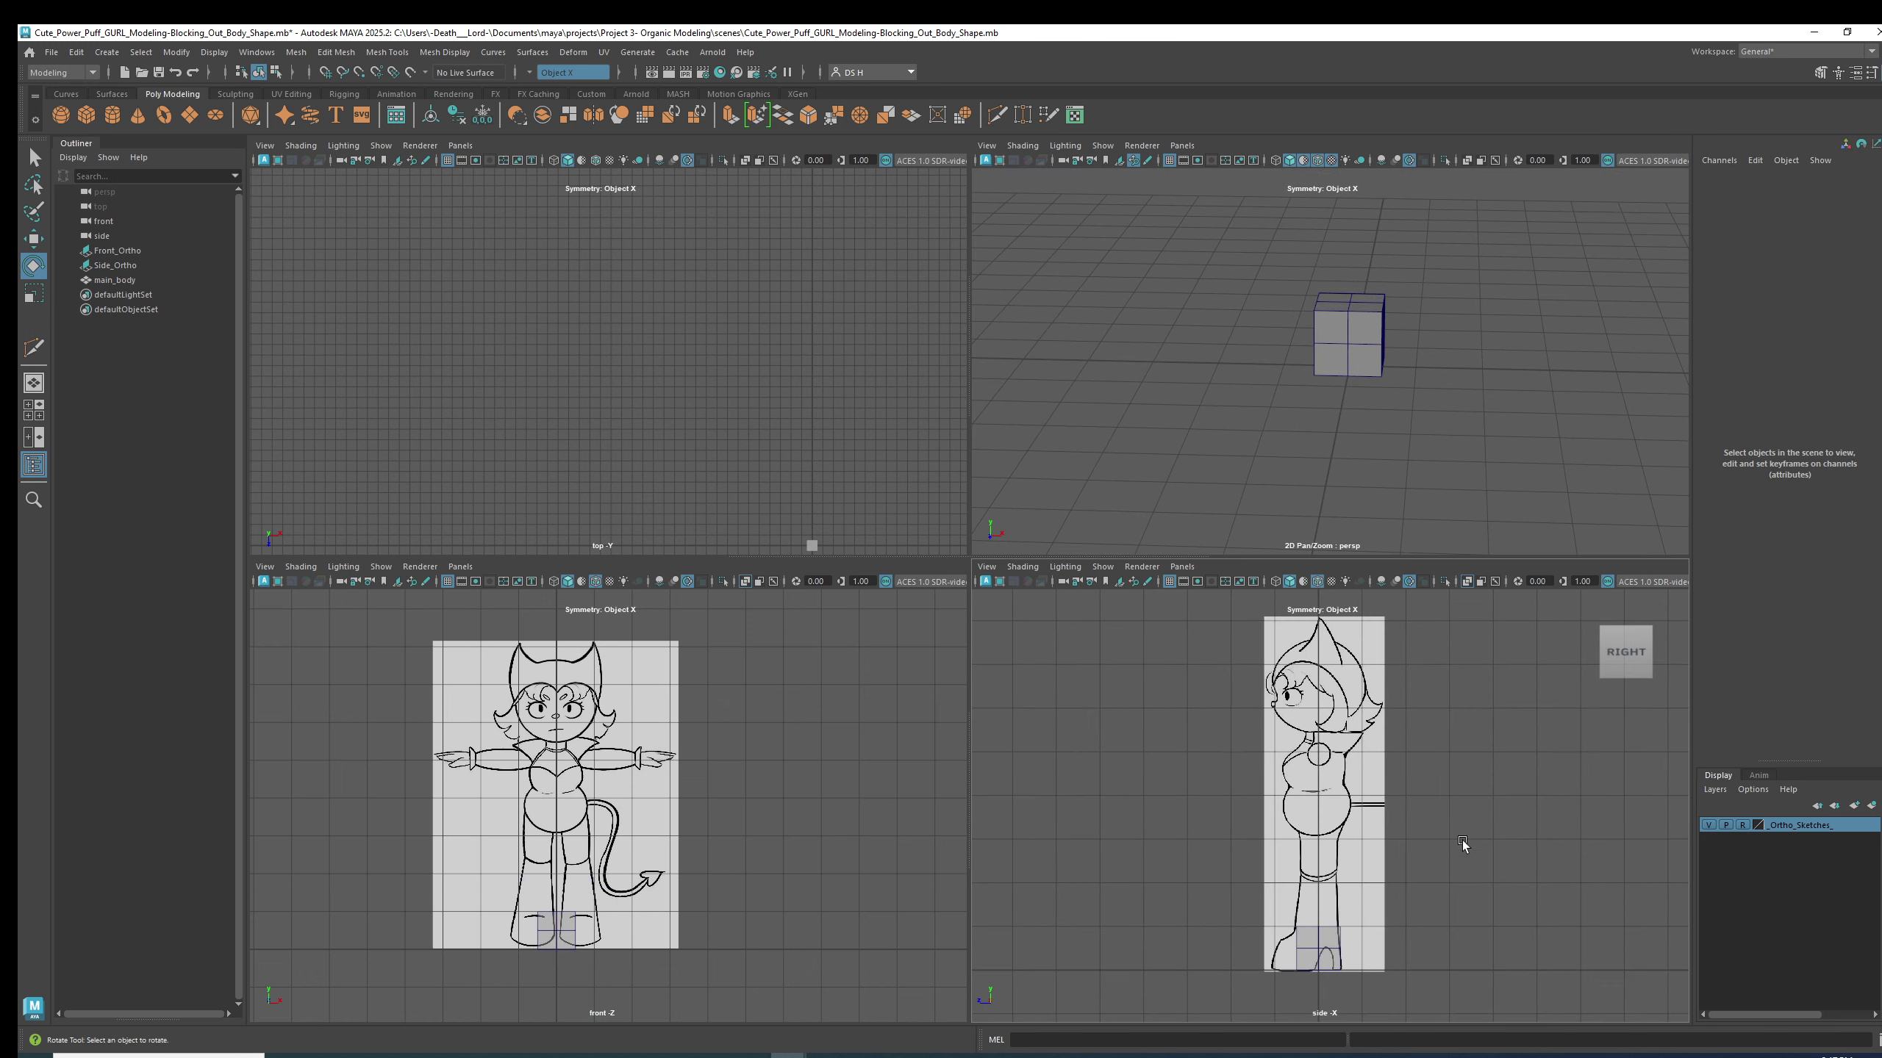
{"action": "key", "text": "ctrl+z"}
{"action": "key", "text": "w"}
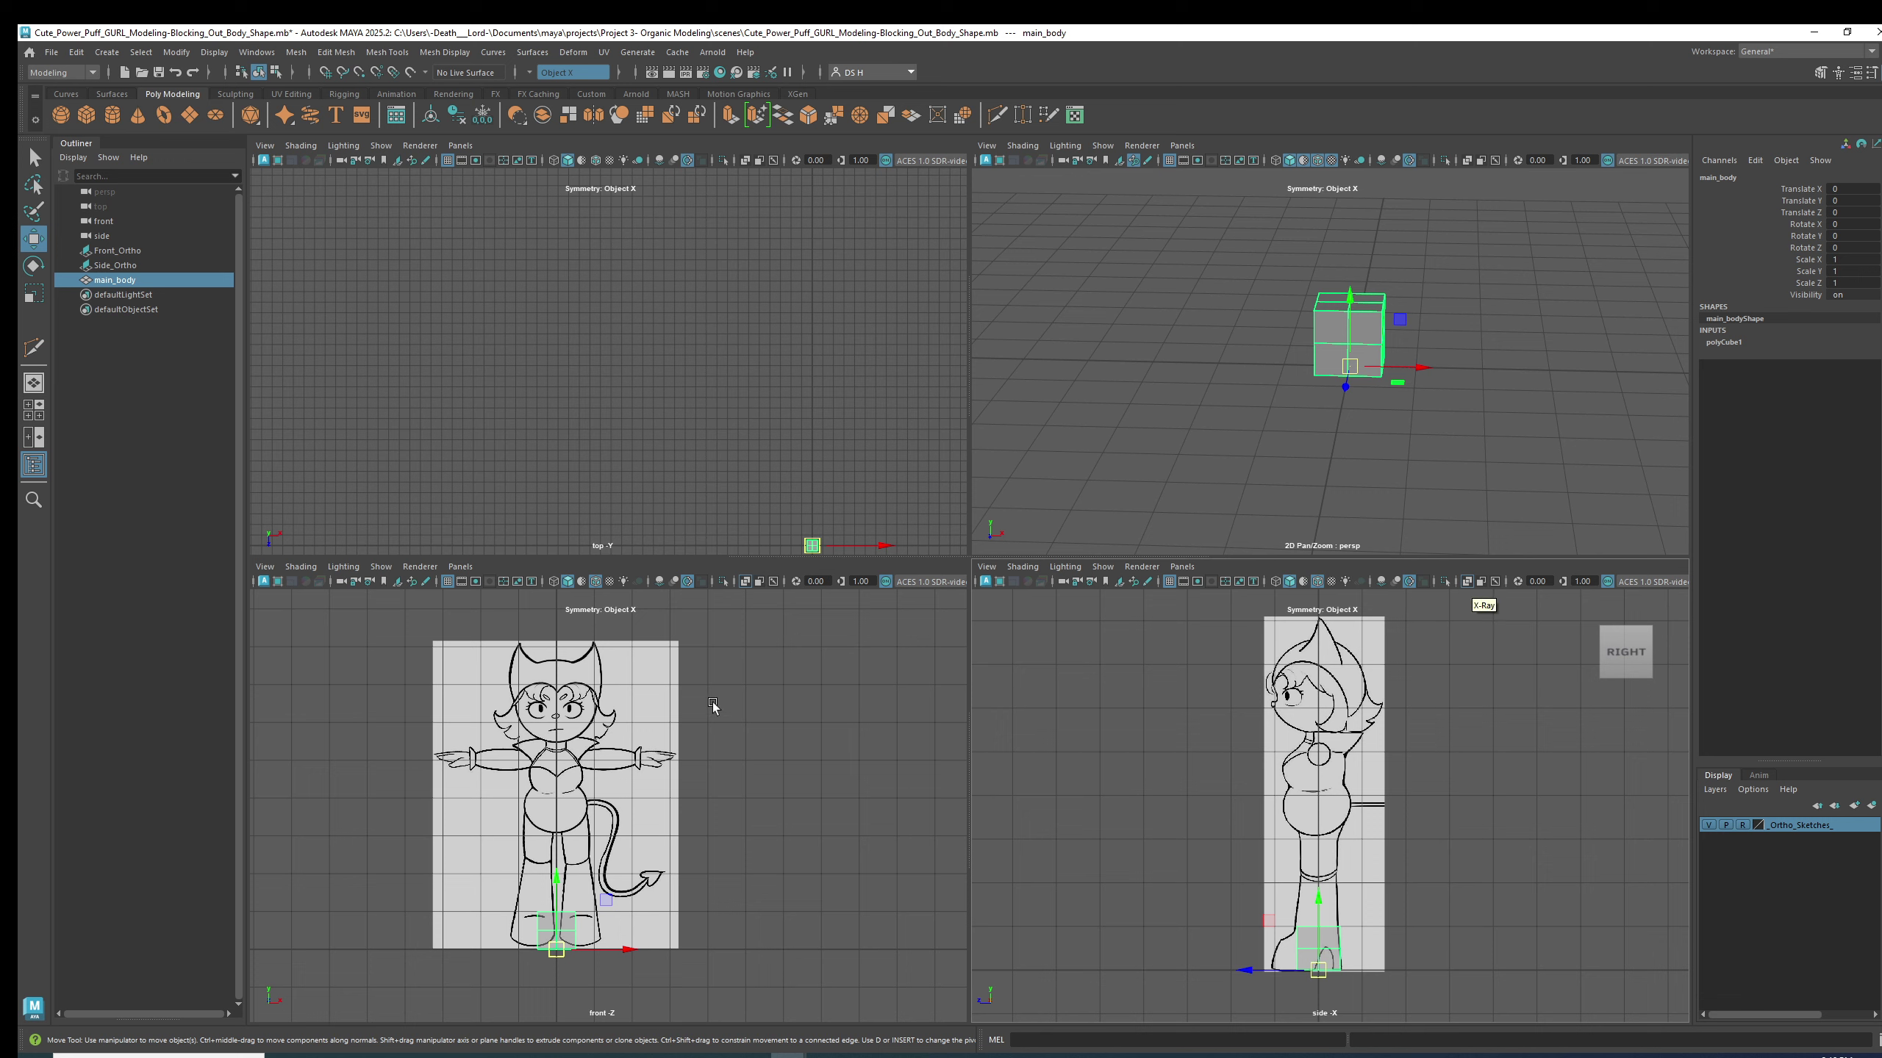
{"action": "middle_click_drag", "start_coordinate": [766, 816], "coordinate": [789, 809], "text": "alt"}
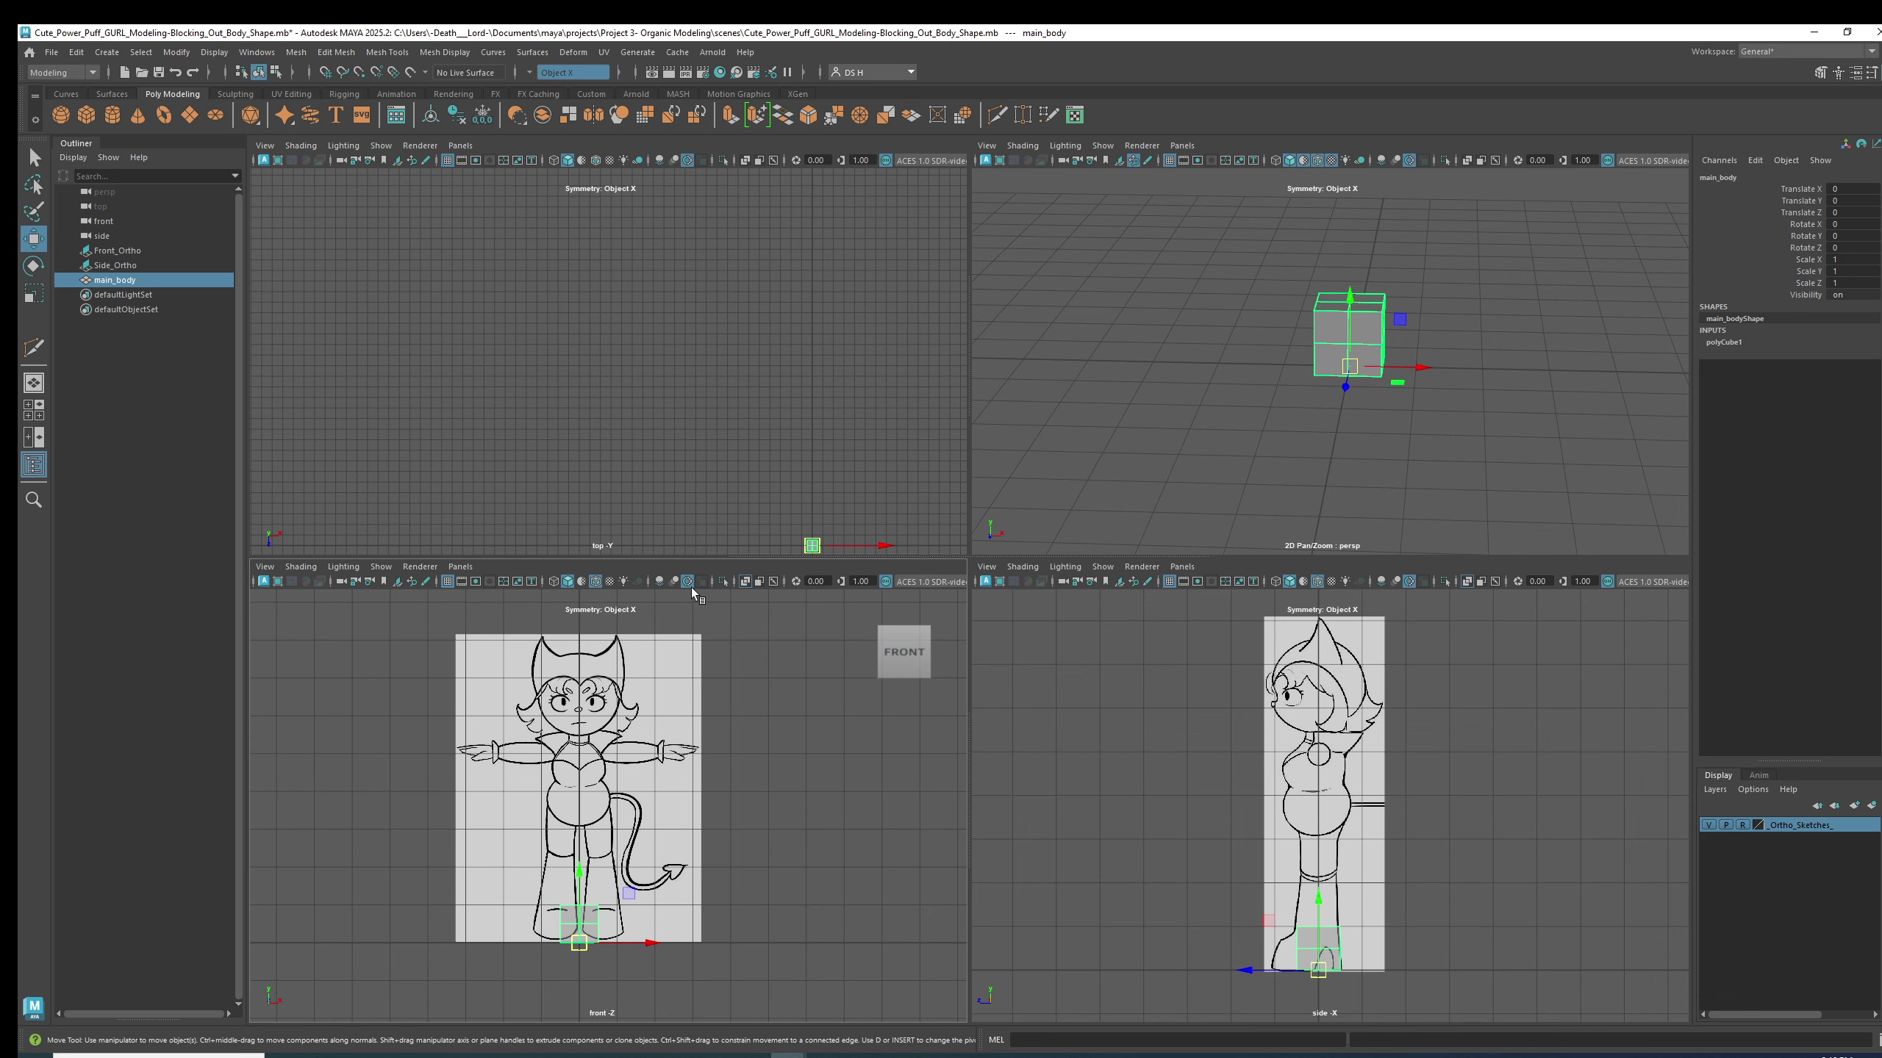
{"action": "left_click_drag", "start_coordinate": [1281, 335], "coordinate": [1189, 345], "text": "alt"}
{"action": "middle_click_drag", "start_coordinate": [1300, 347], "coordinate": [1249, 372], "text": "alt"}
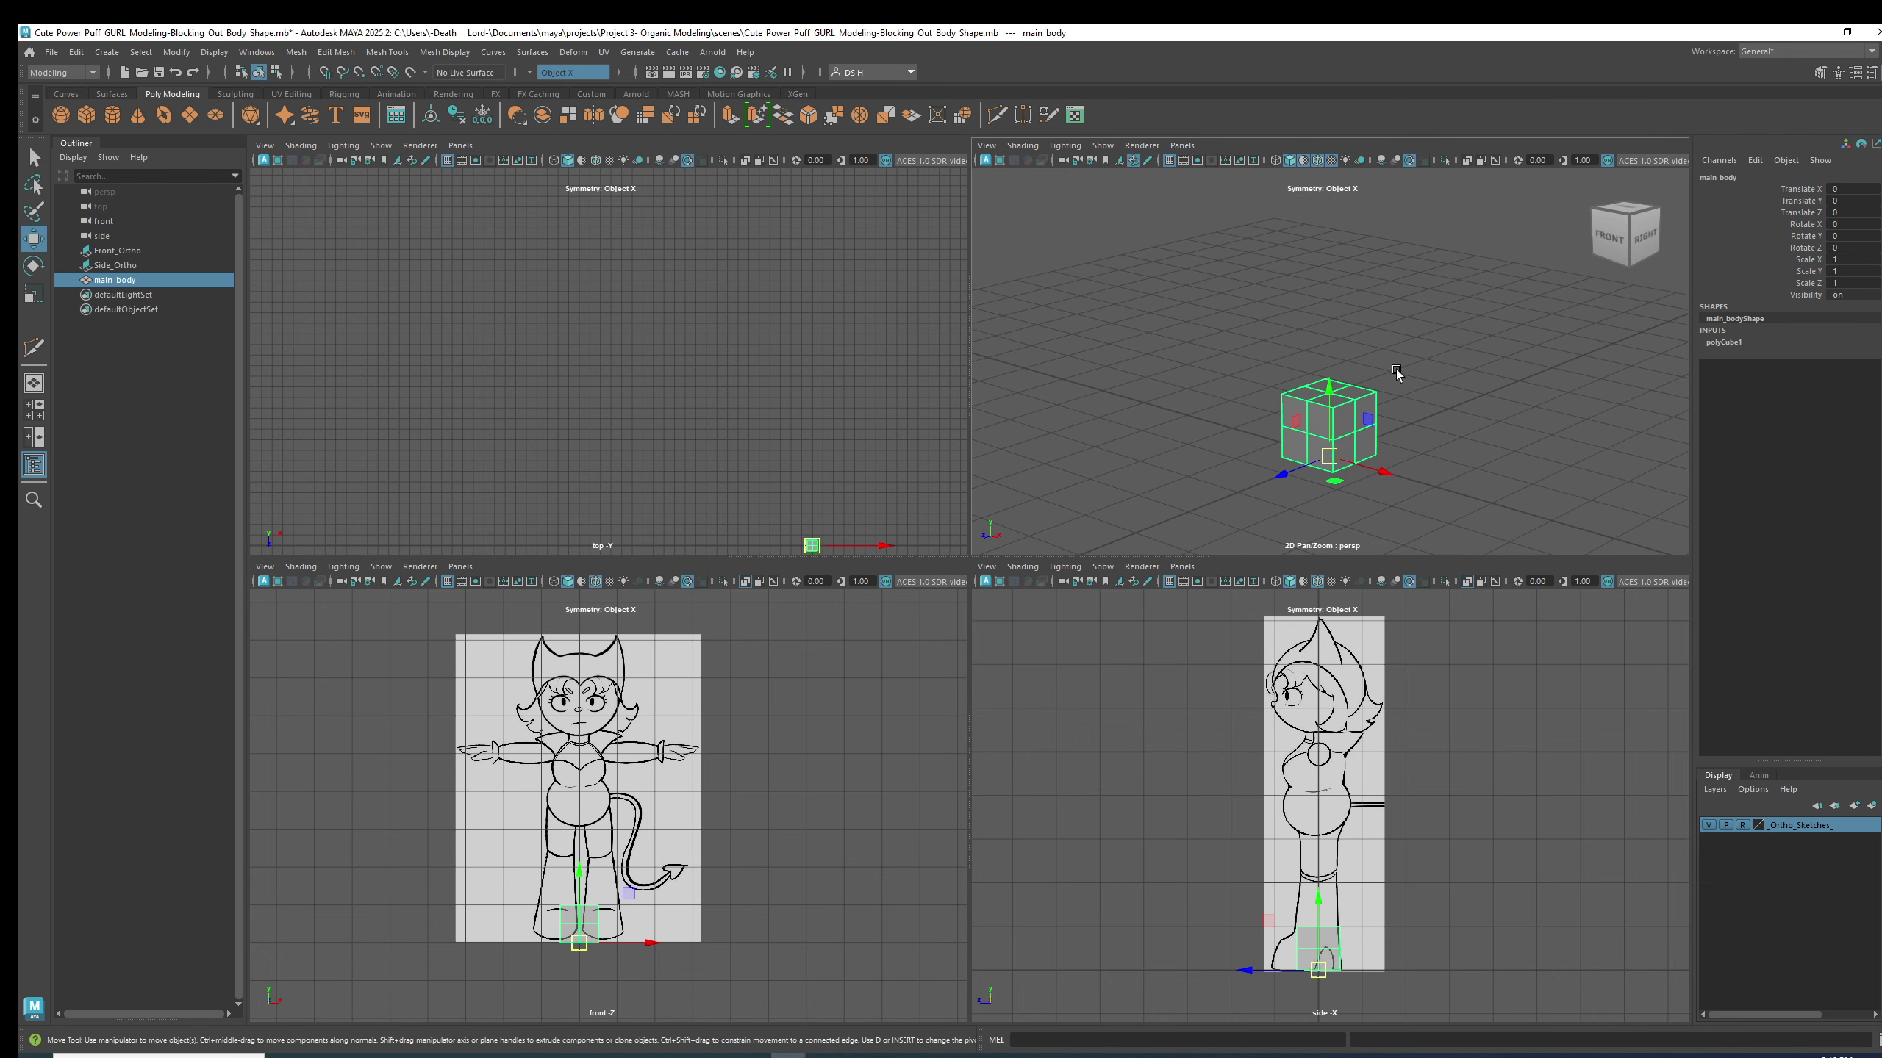
{"action": "middle_click_drag", "start_coordinate": [1397, 369], "coordinate": [1378, 279], "text": "alt"}
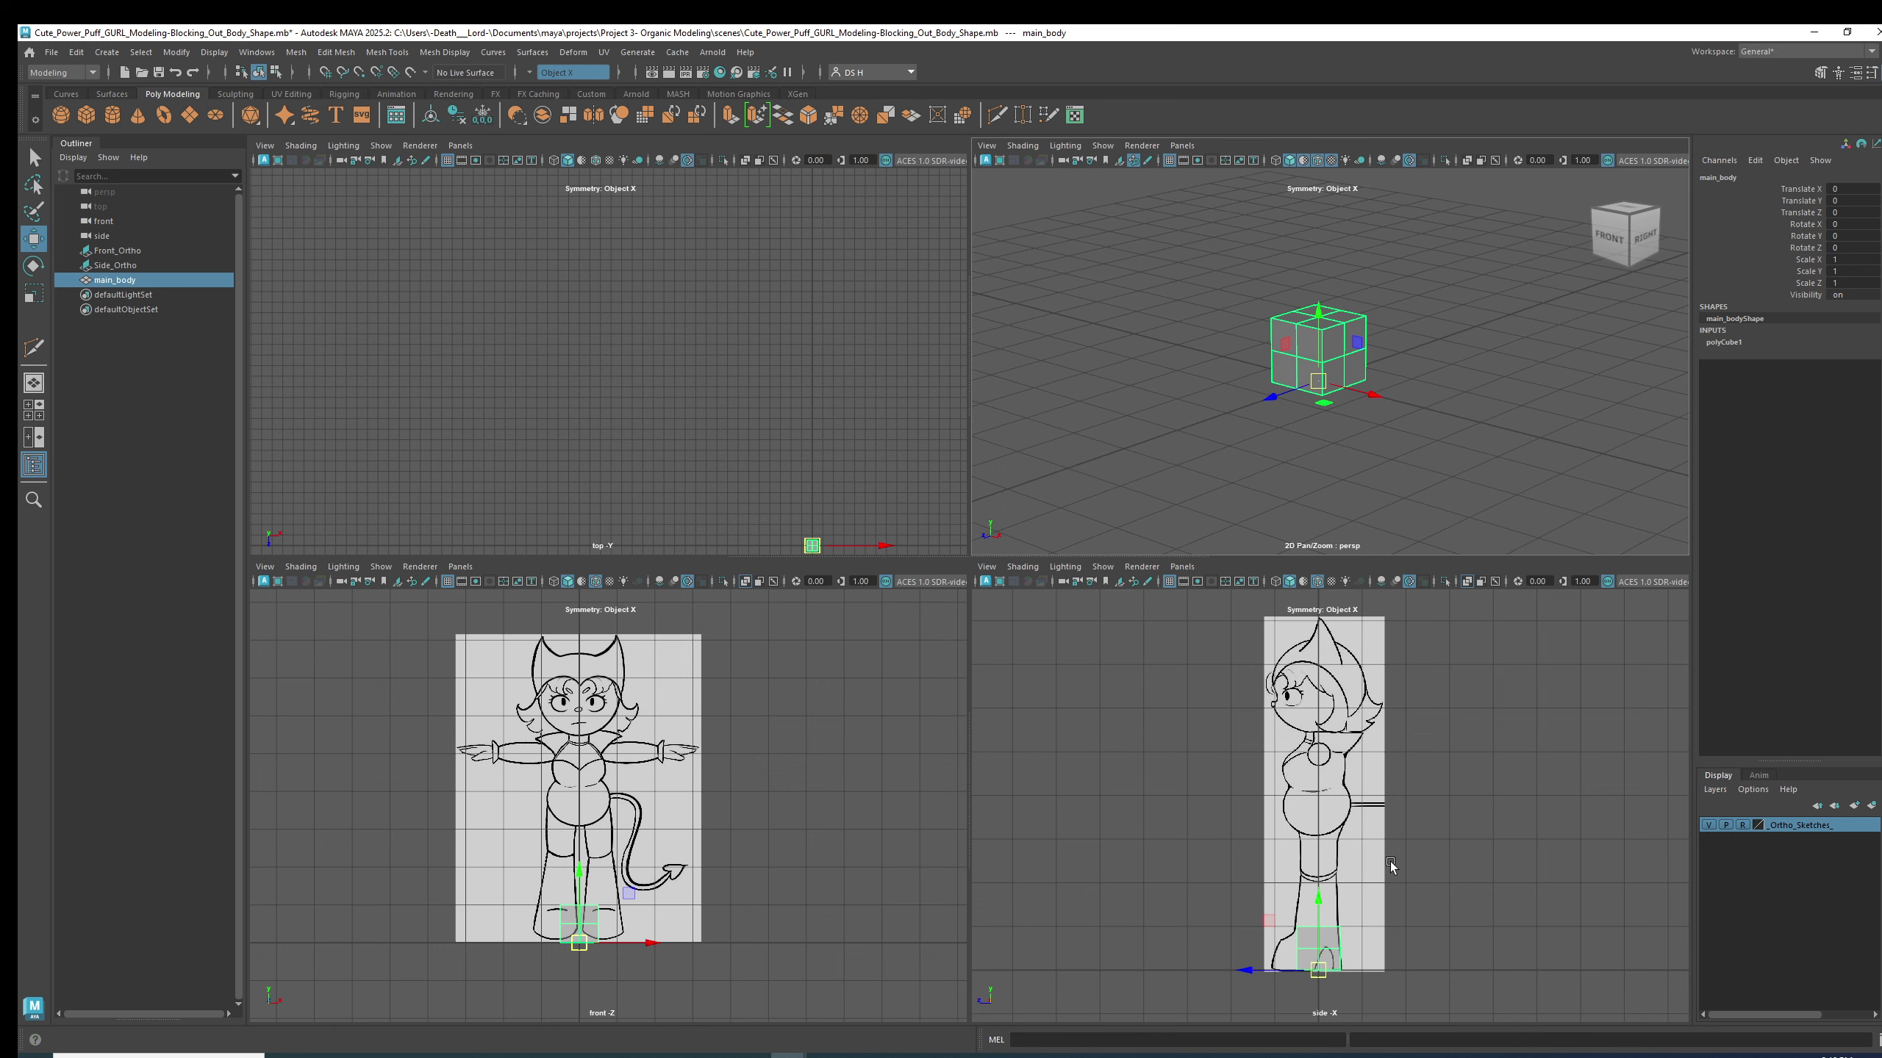
{"action": "middle_click_drag", "start_coordinate": [1420, 801], "coordinate": [1443, 806], "text": "alt"}
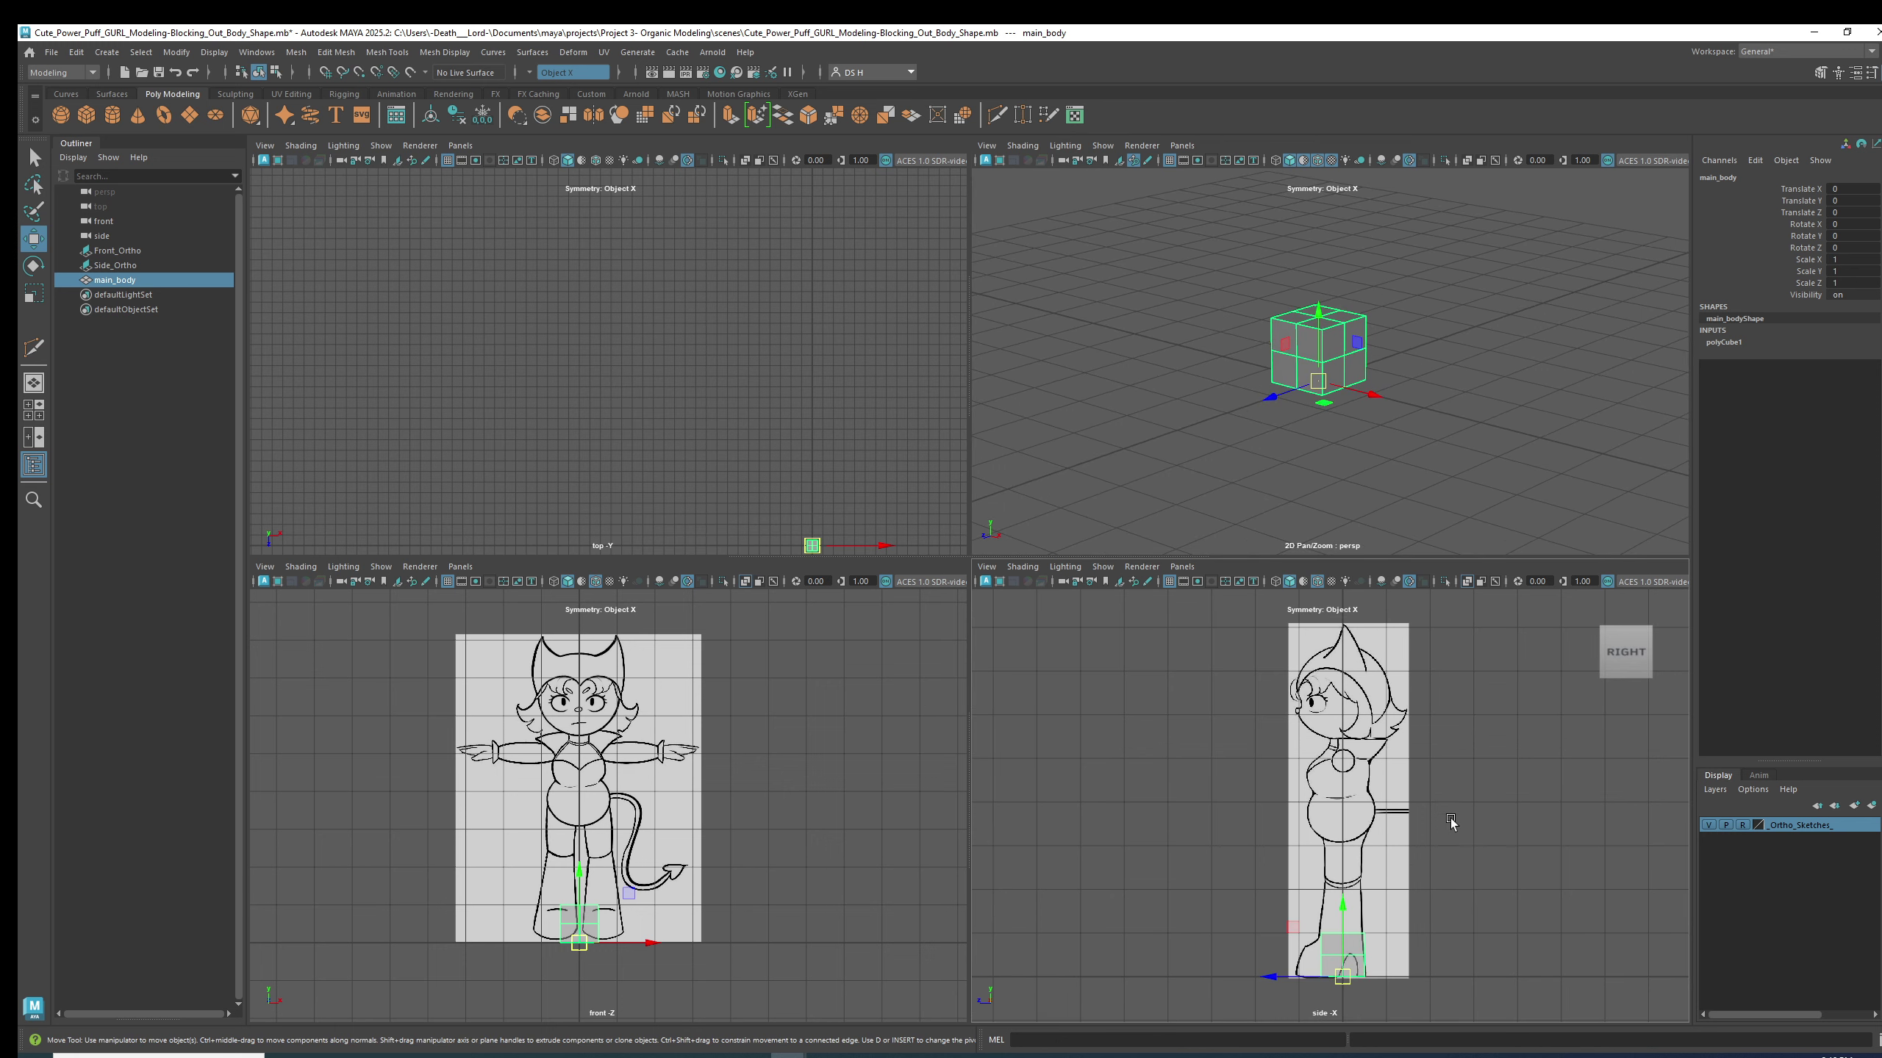
- In an enlarged side view, move the main_body cube onto the hips, its base at the hip outline's bottom, about 3.08 units high and centered in depth
{"action": "key", "text": "space"}
{"action": "right_click_drag", "start_coordinate": [1191, 723], "coordinate": [1261, 674], "text": "alt"}
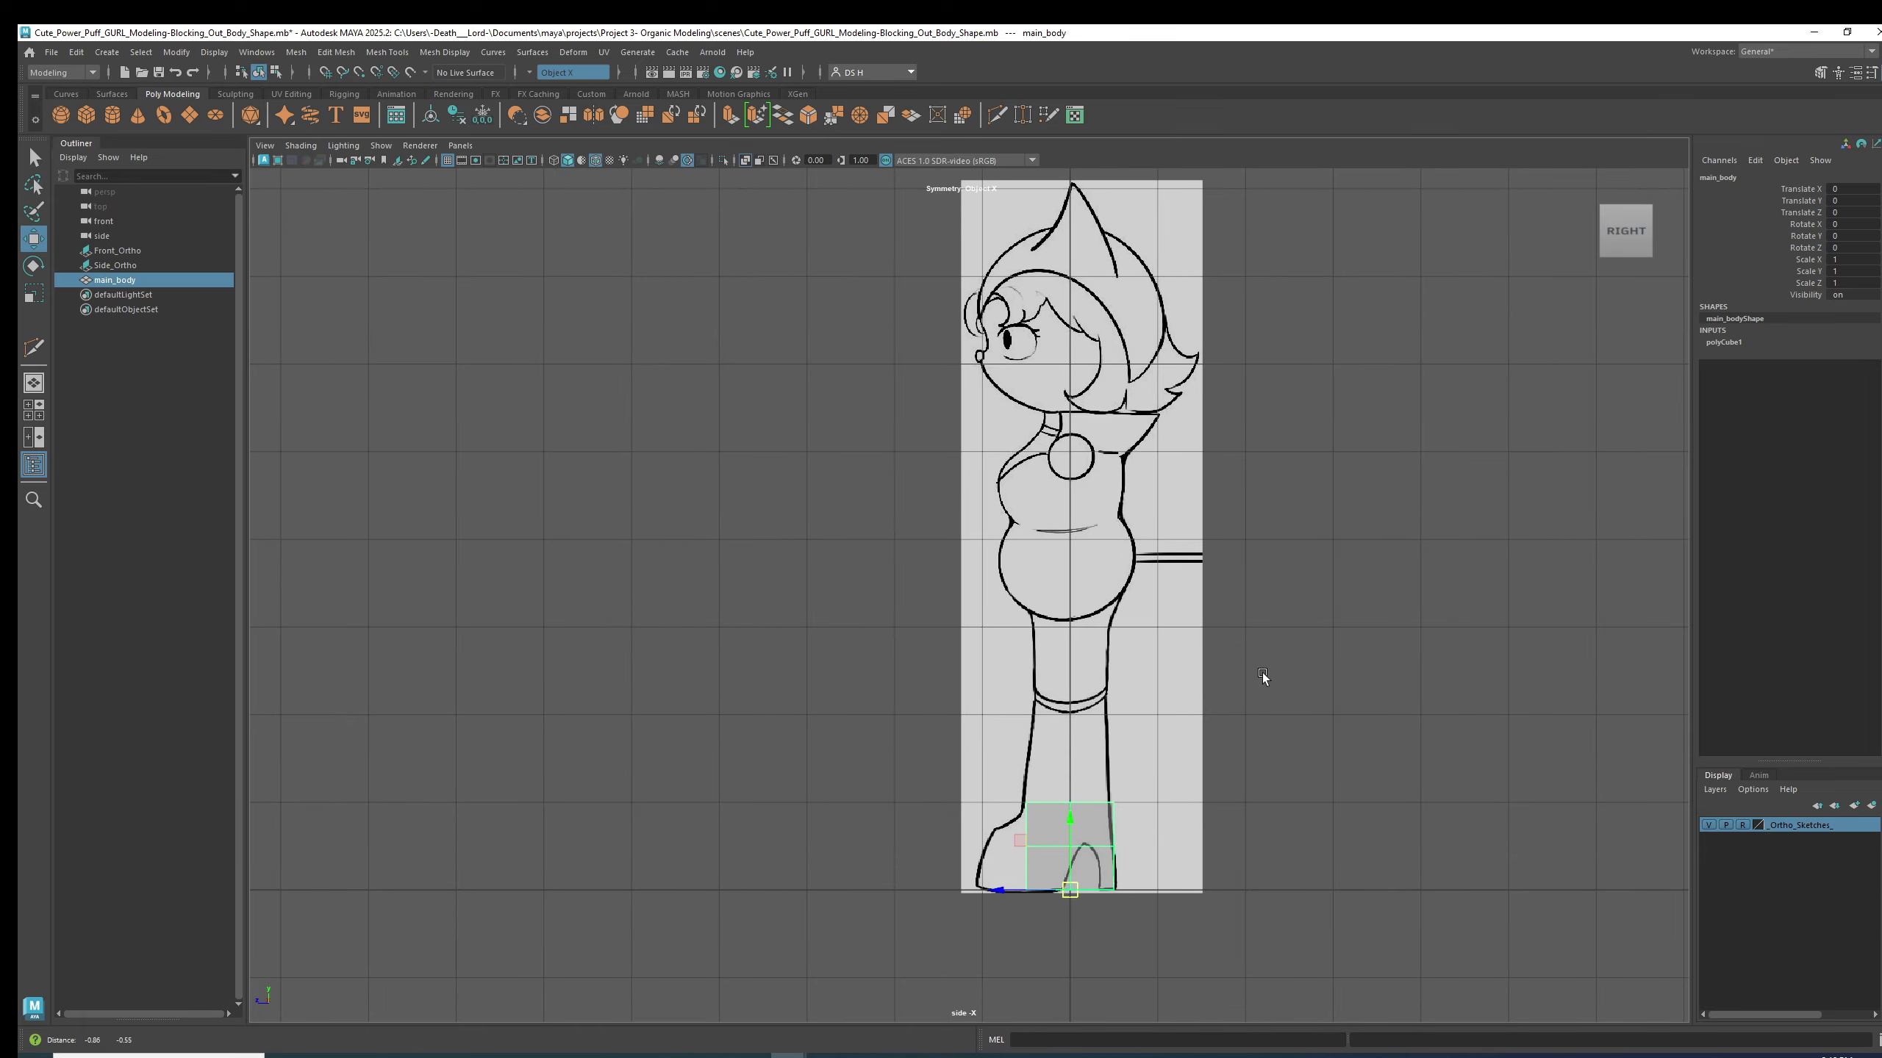
{"action": "left_click_drag", "start_coordinate": [1069, 888], "coordinate": [1096, 593]}
{"action": "right_click_drag", "start_coordinate": [1096, 593], "coordinate": [1350, 622], "text": "alt"}
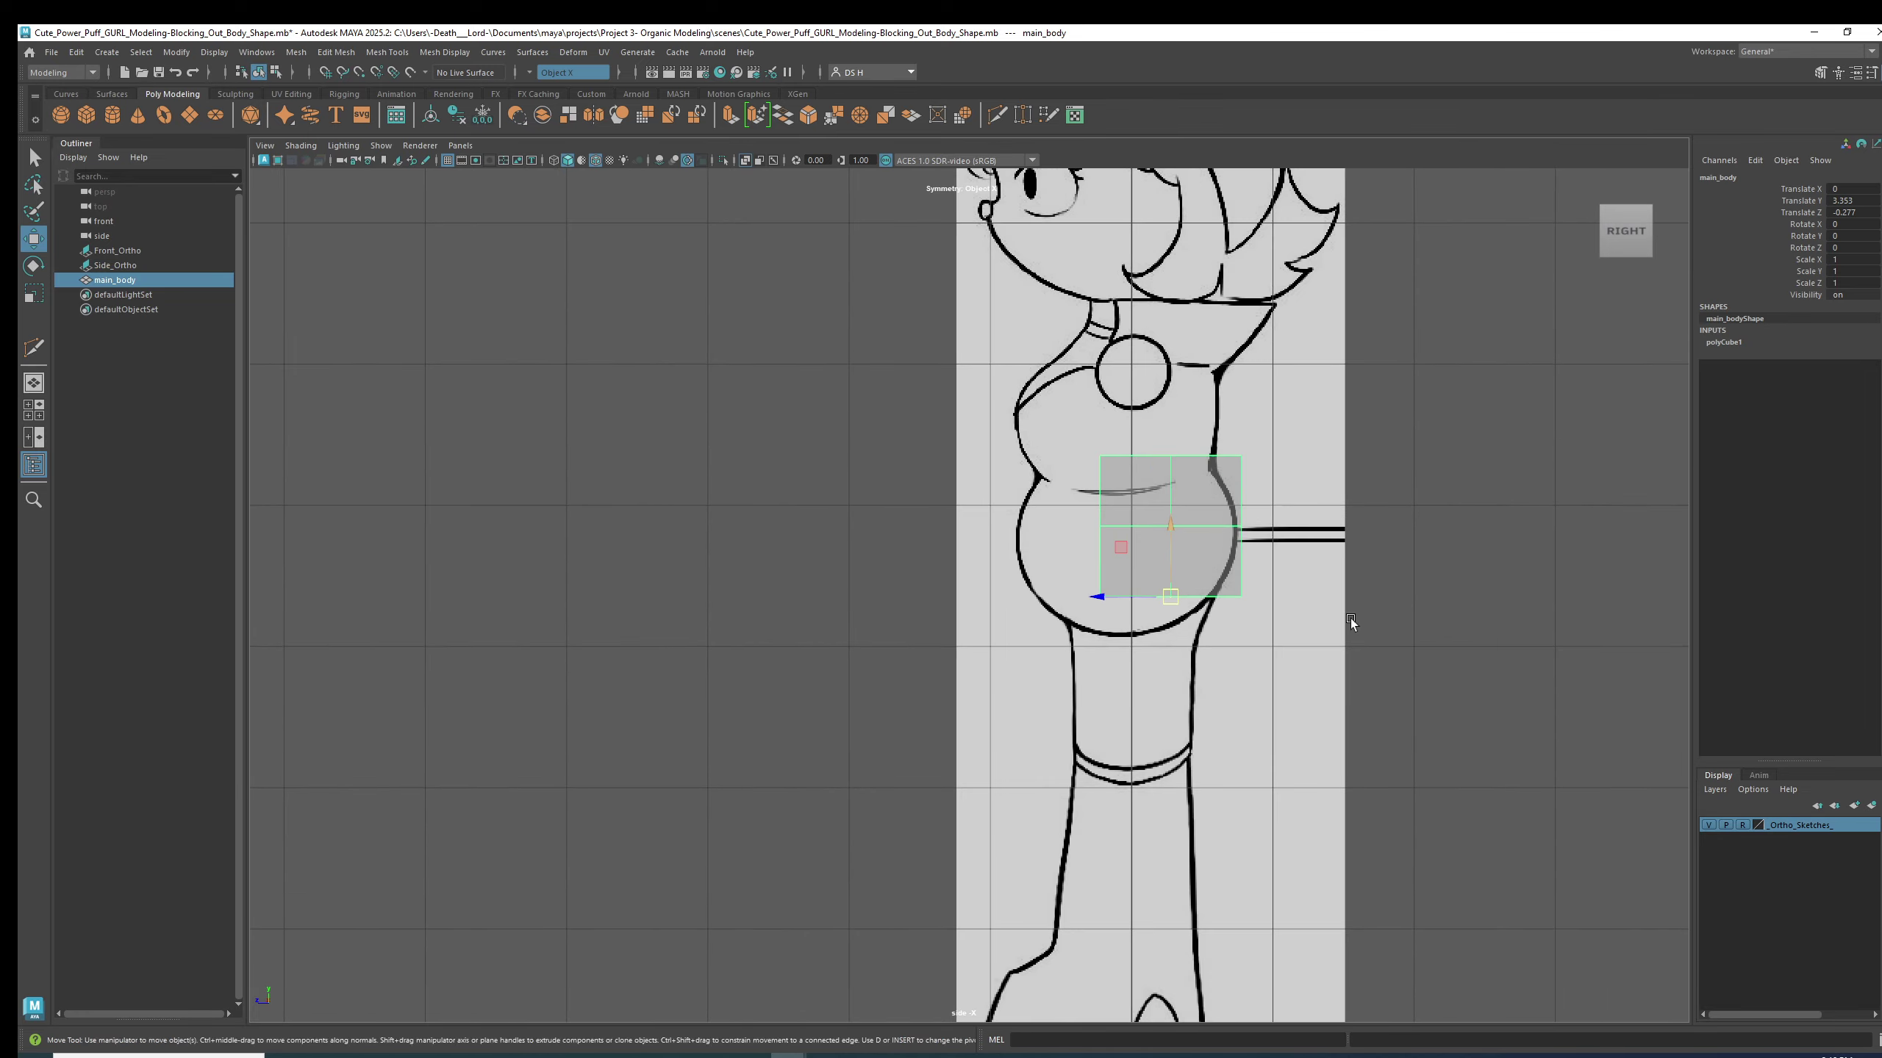
{"action": "scroll", "coordinate": [1350, 623], "scroll_direction": "up", "scroll_amount": 2}
{"action": "middle_click_drag", "start_coordinate": [1132, 544], "coordinate": [925, 697], "text": "alt"}
{"action": "left_click_drag", "start_coordinate": [1018, 760], "coordinate": [968, 802]}
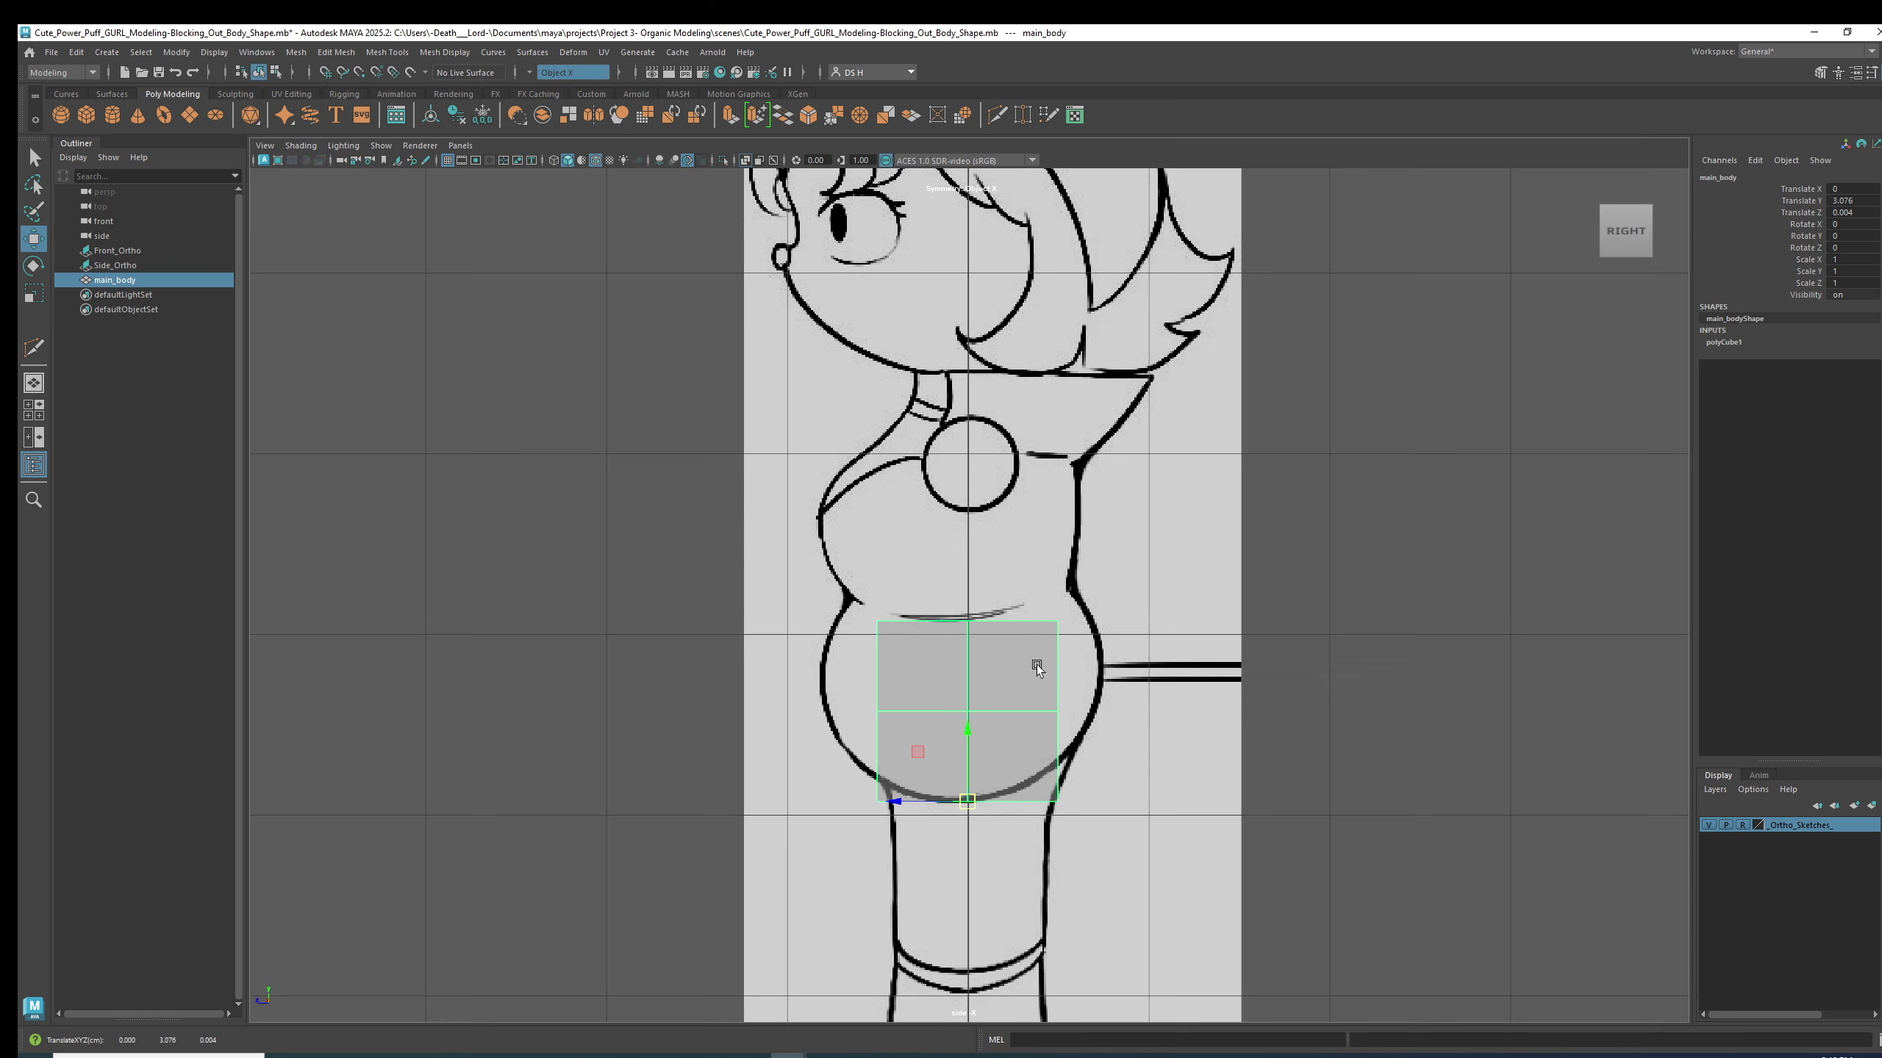
- Scale the main_body cube to about 2.22 in height, 1.5 in depth and 1.68 in width to enclose the torso in both sketches
{"action": "key", "text": "r"}
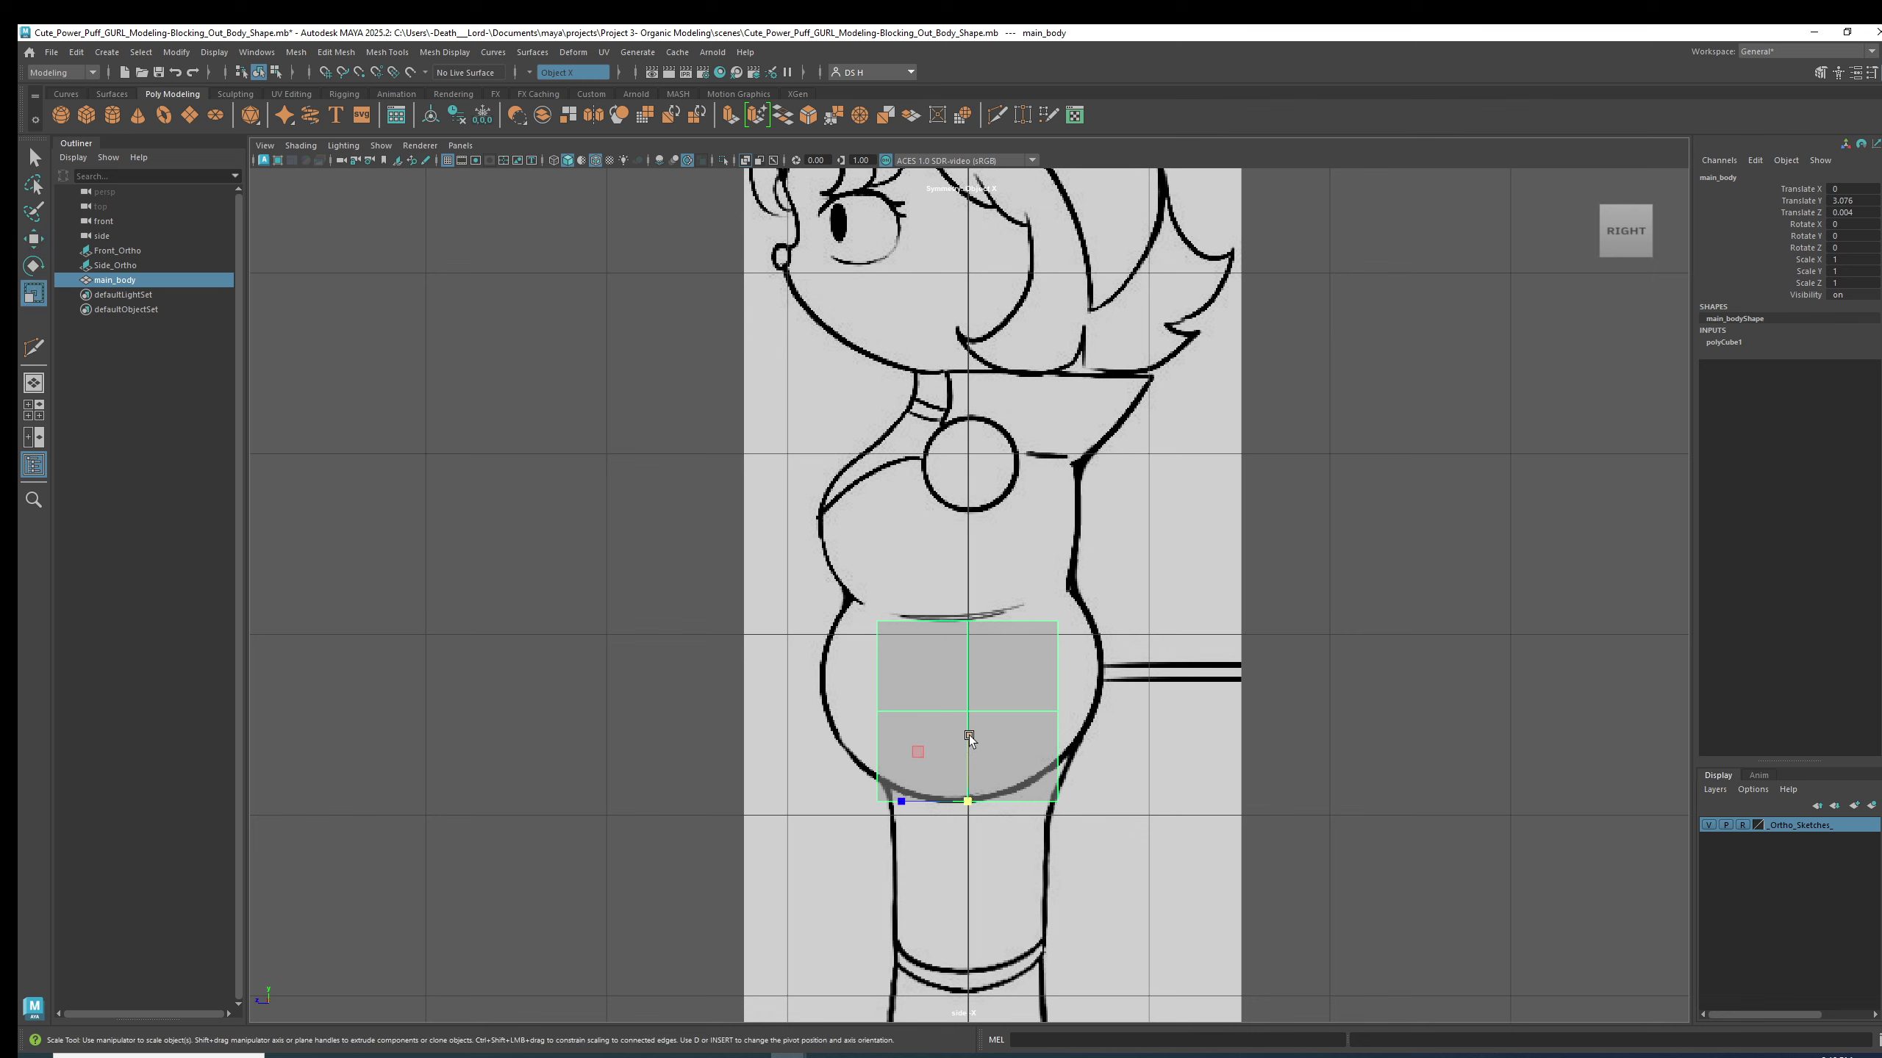
{"action": "left_click_drag", "start_coordinate": [968, 736], "coordinate": [981, 652]}
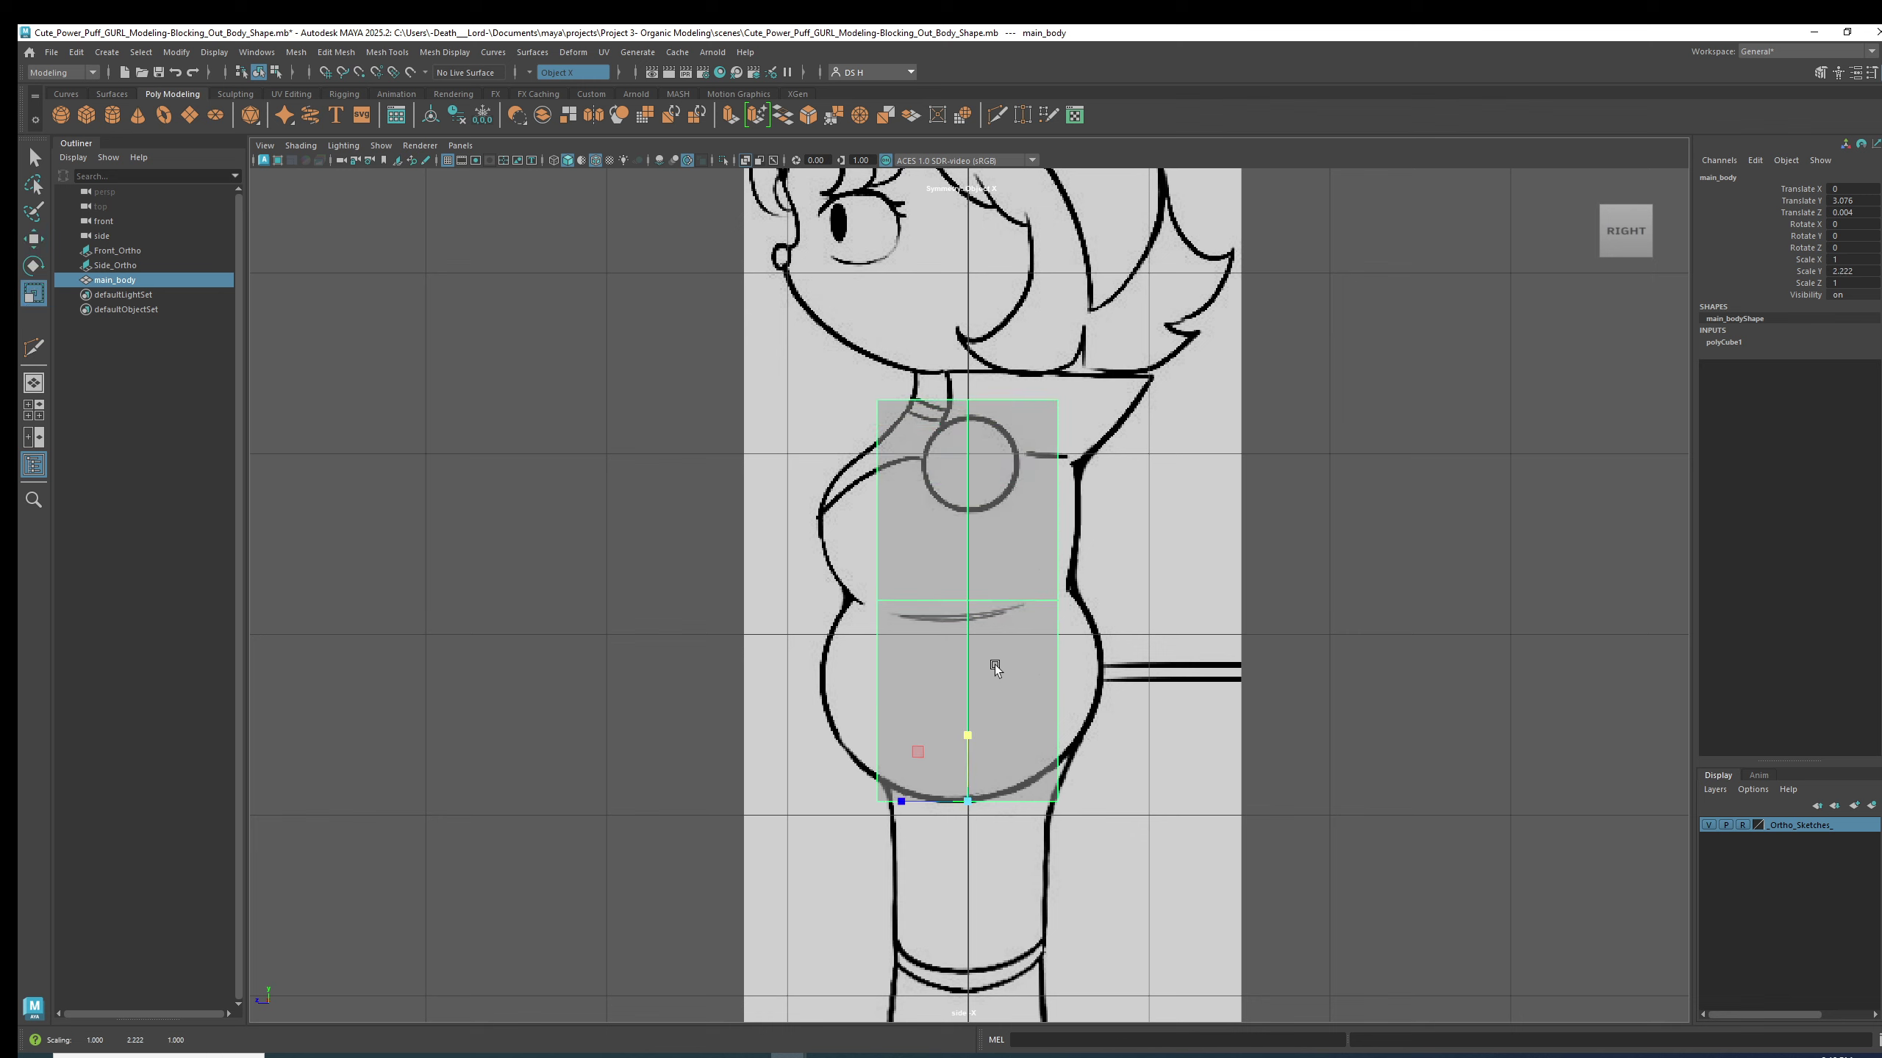
{"action": "left_click_drag", "start_coordinate": [901, 801], "coordinate": [867, 794]}
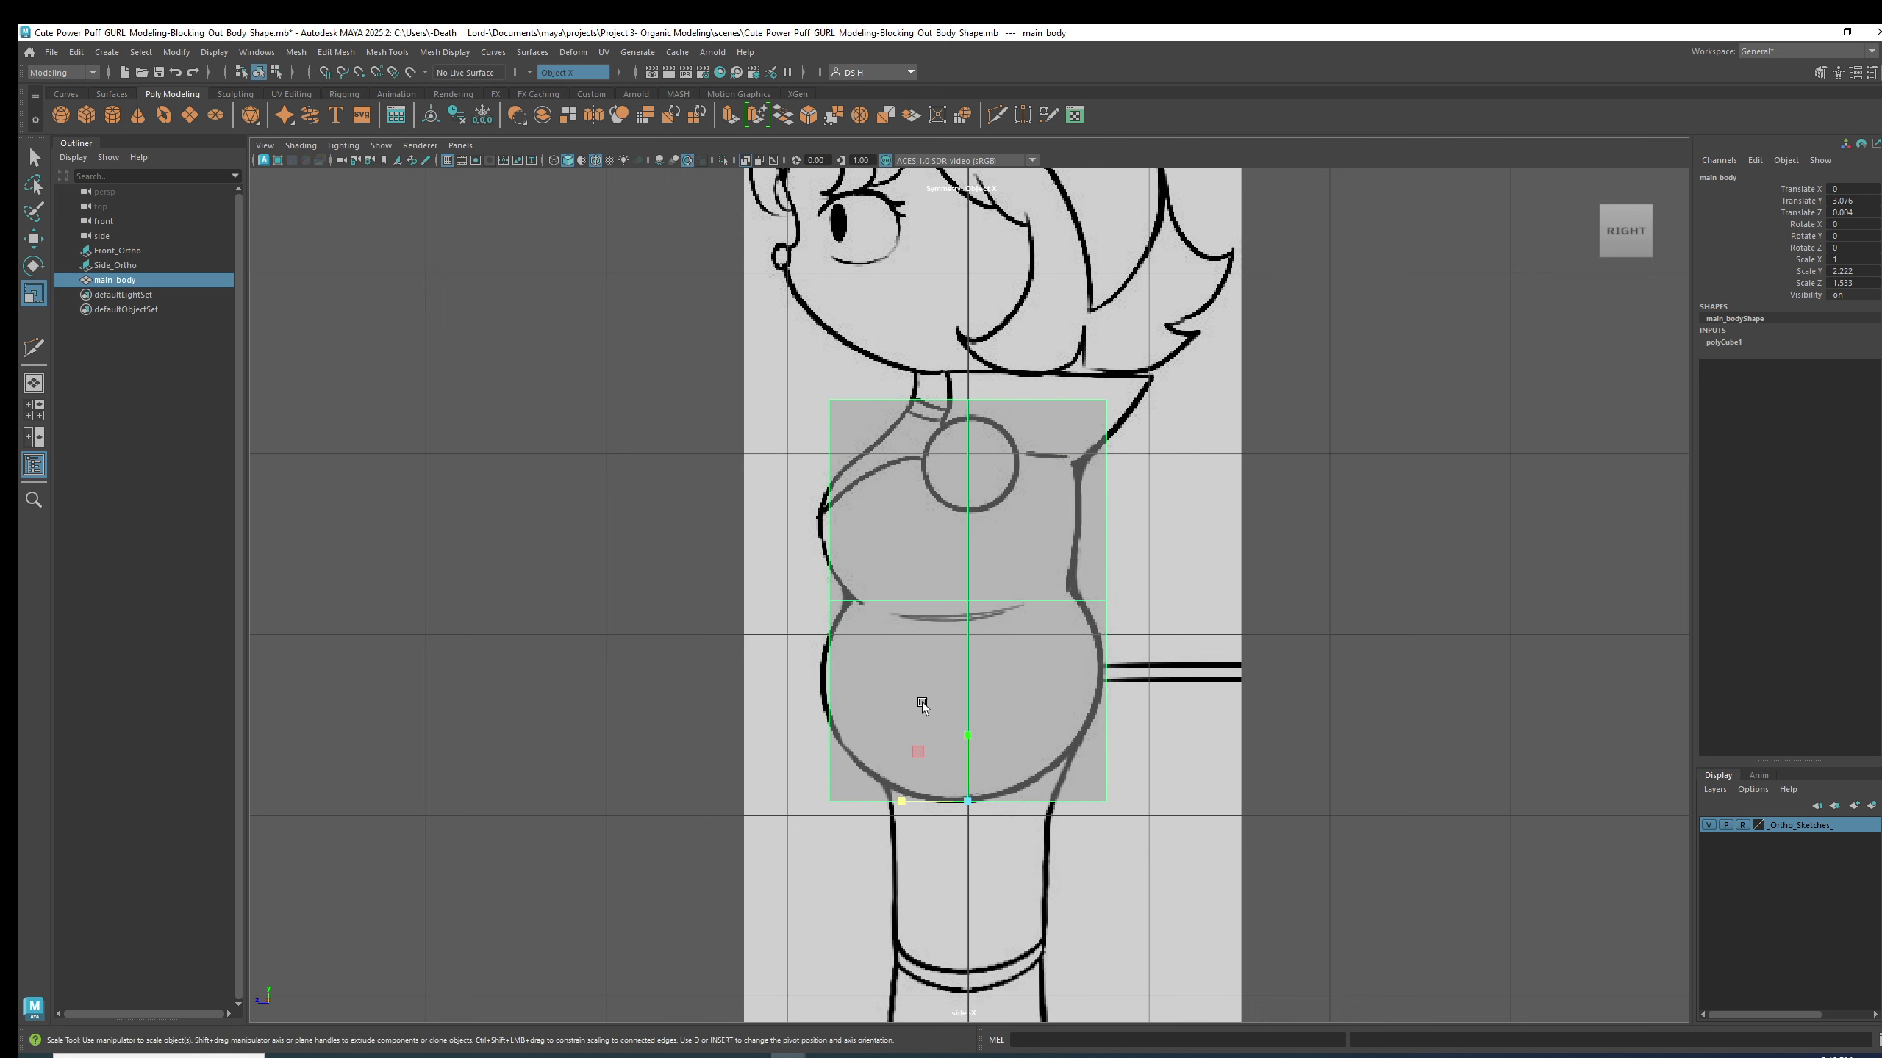
{"action": "key", "text": "space"}
{"action": "scroll", "coordinate": [963, 593], "scroll_direction": "up", "scroll_amount": 5}
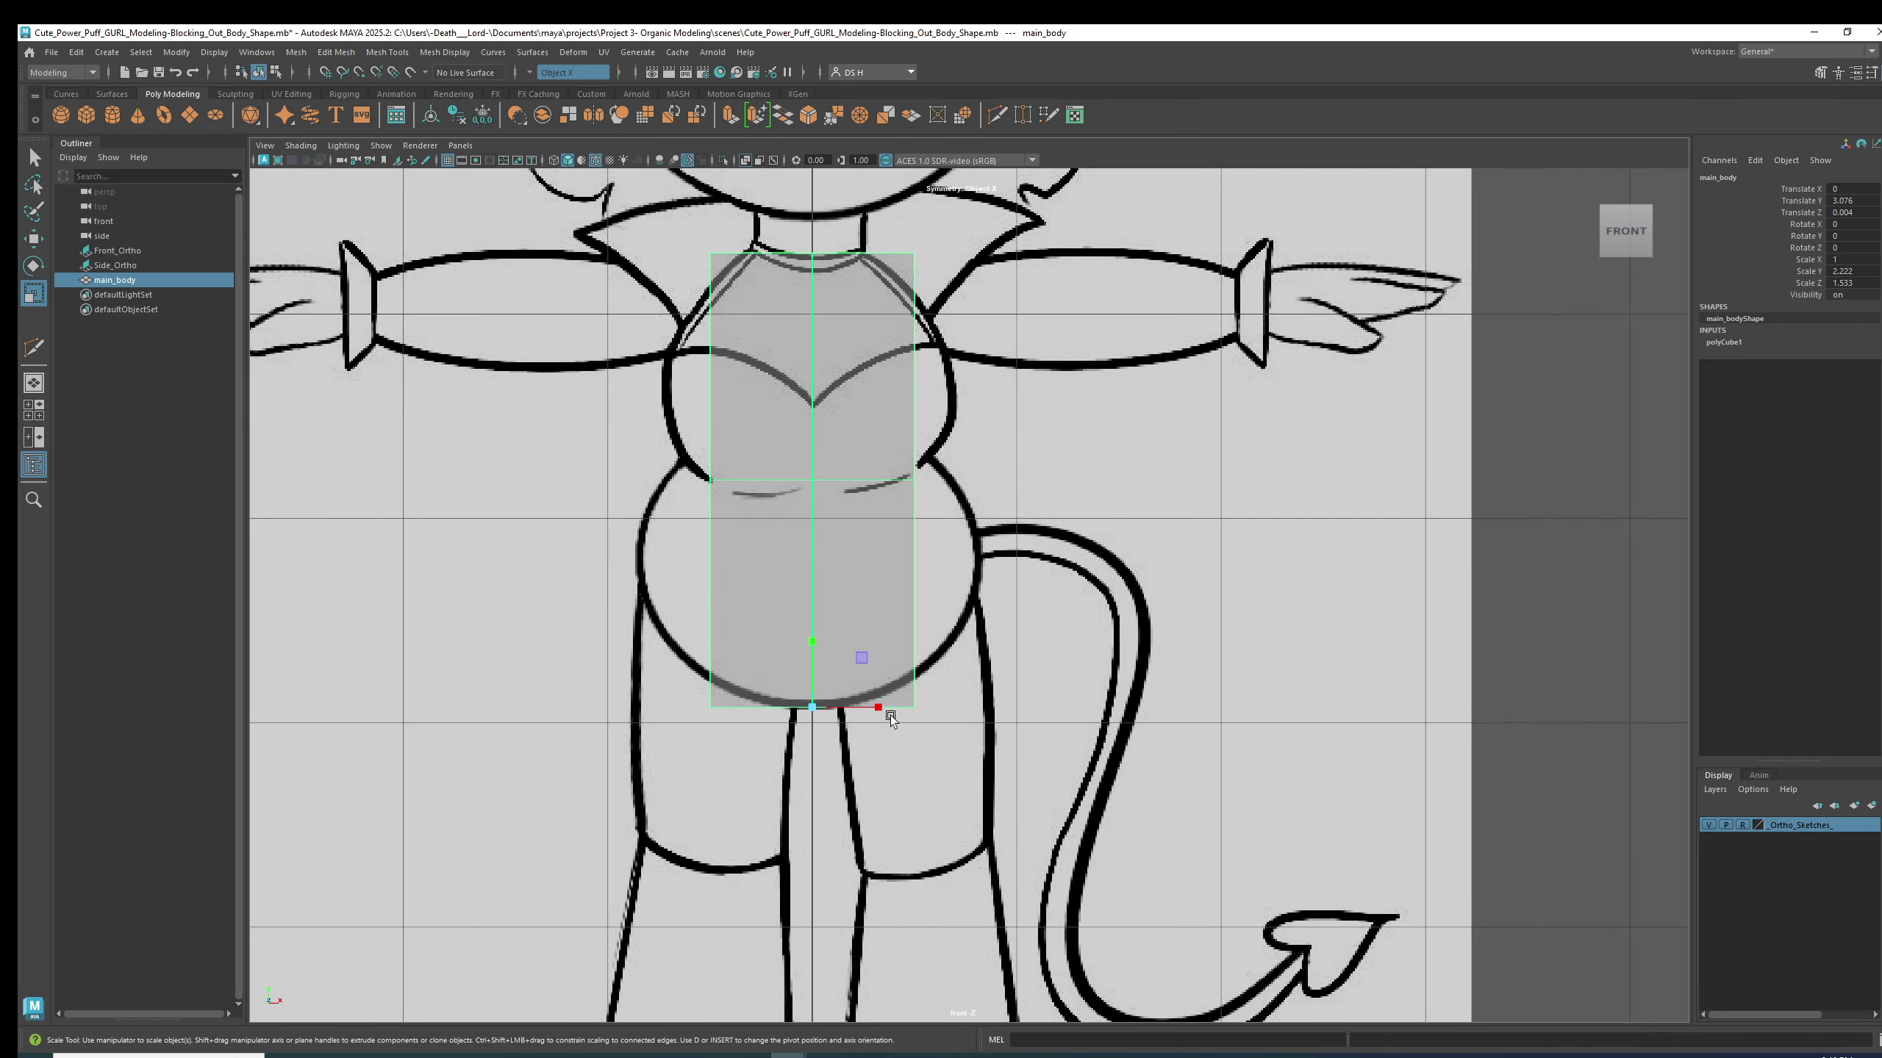
{"action": "left_click_drag", "start_coordinate": [882, 711], "coordinate": [926, 711]}
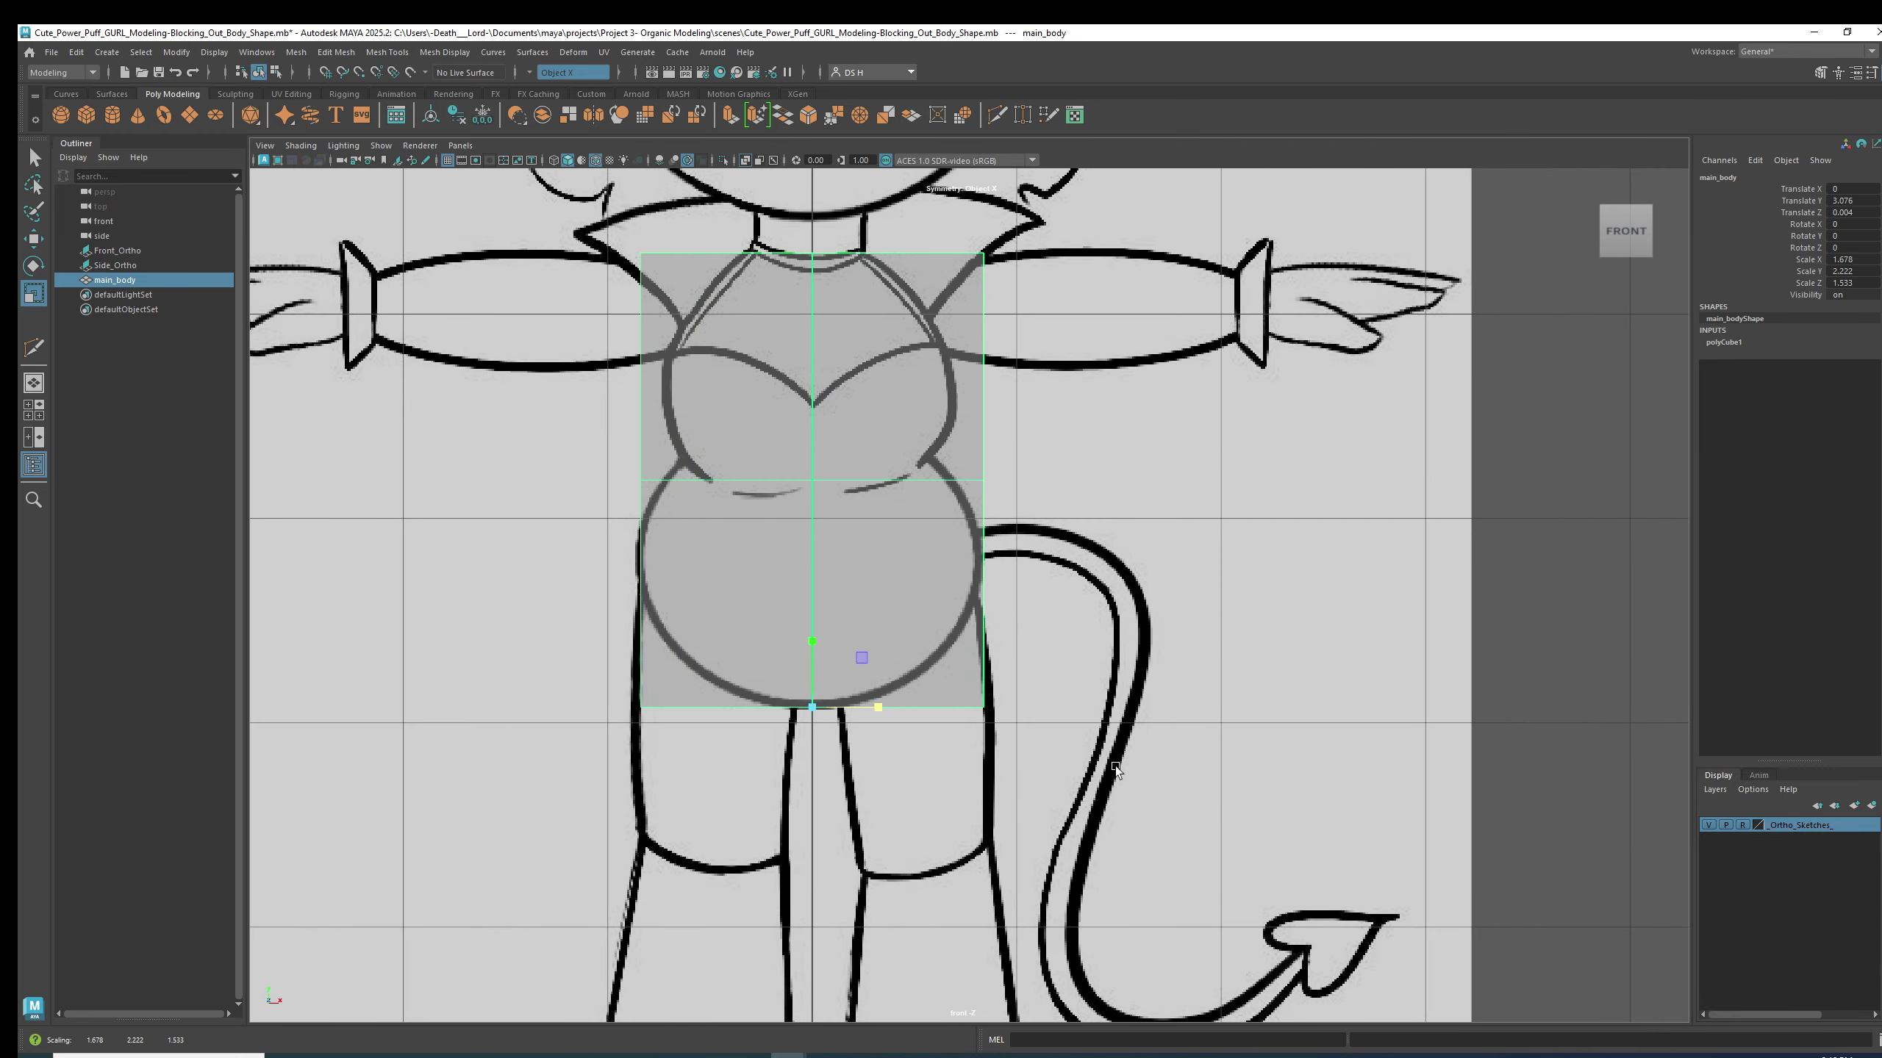
{"action": "middle_click_drag", "start_coordinate": [904, 519], "coordinate": [943, 642], "text": "alt"}
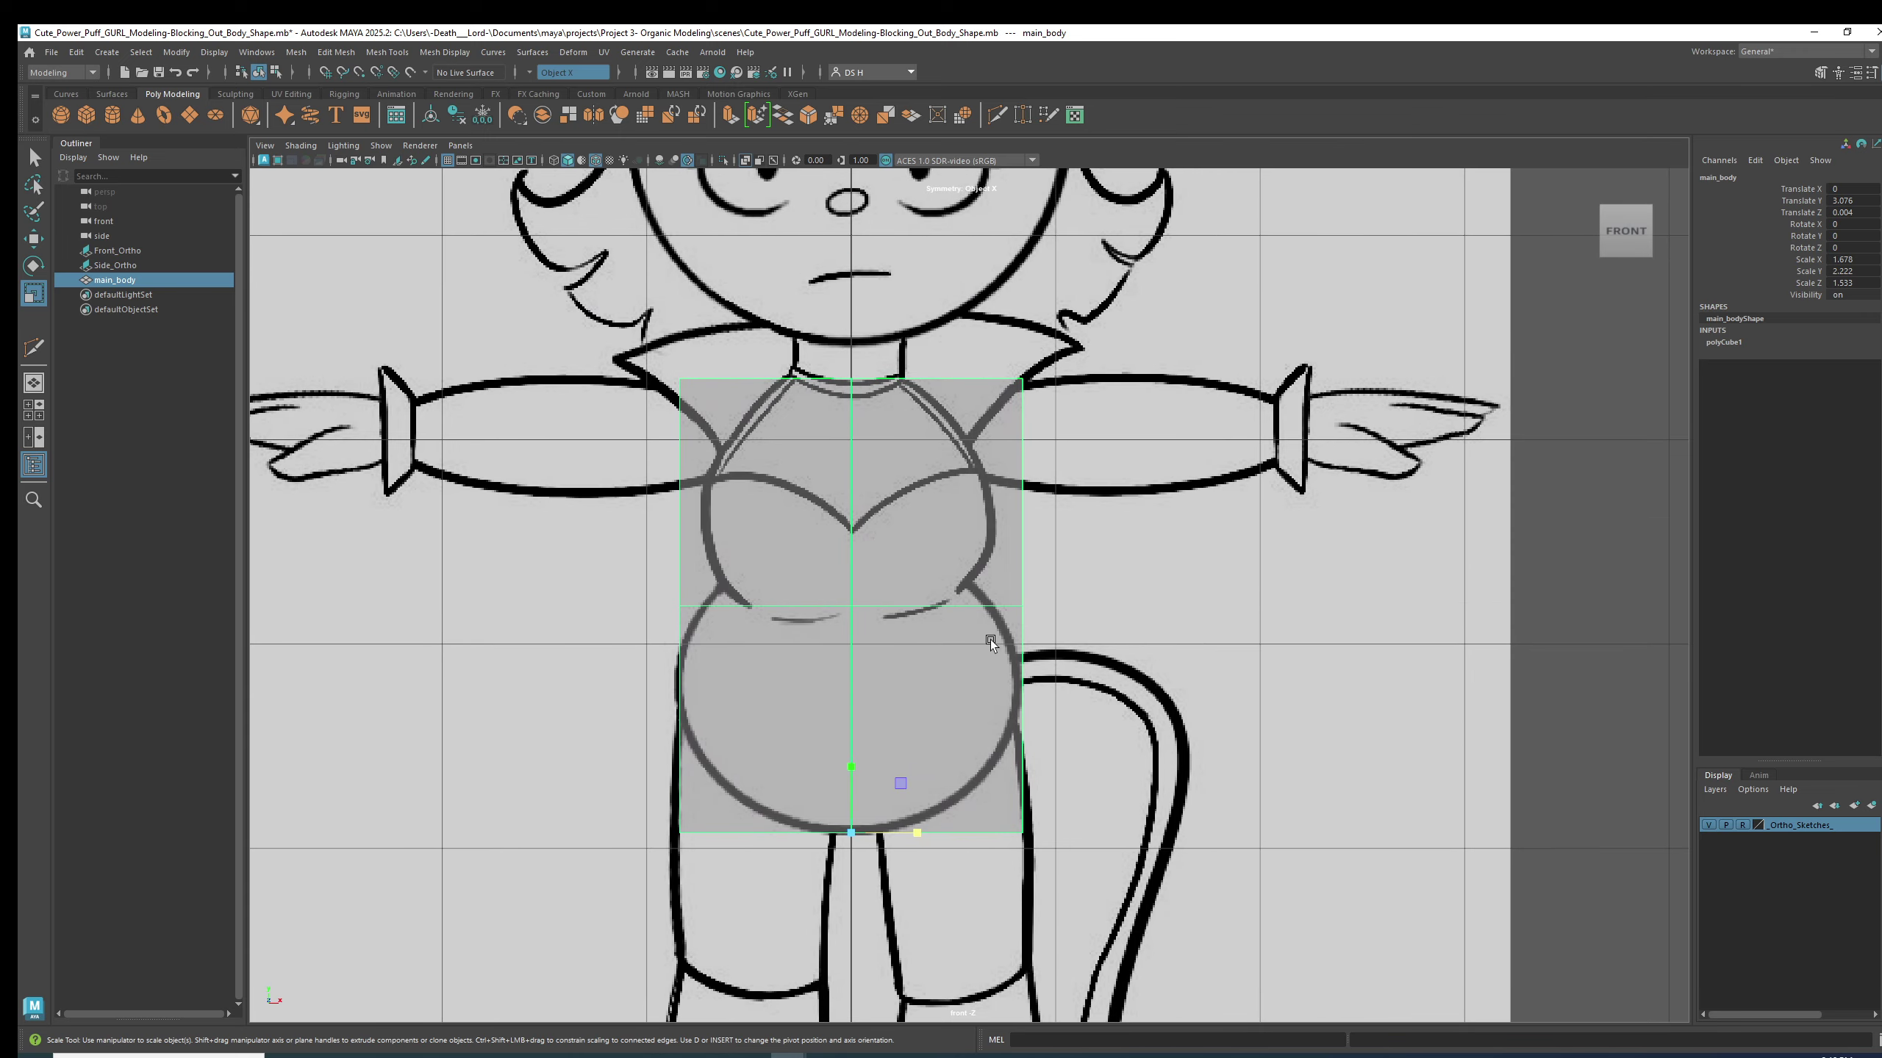
- Compare main_body's smoothed preview with its unsmoothed cage in the front and perspective views
{"action": "key", "text": "3"}
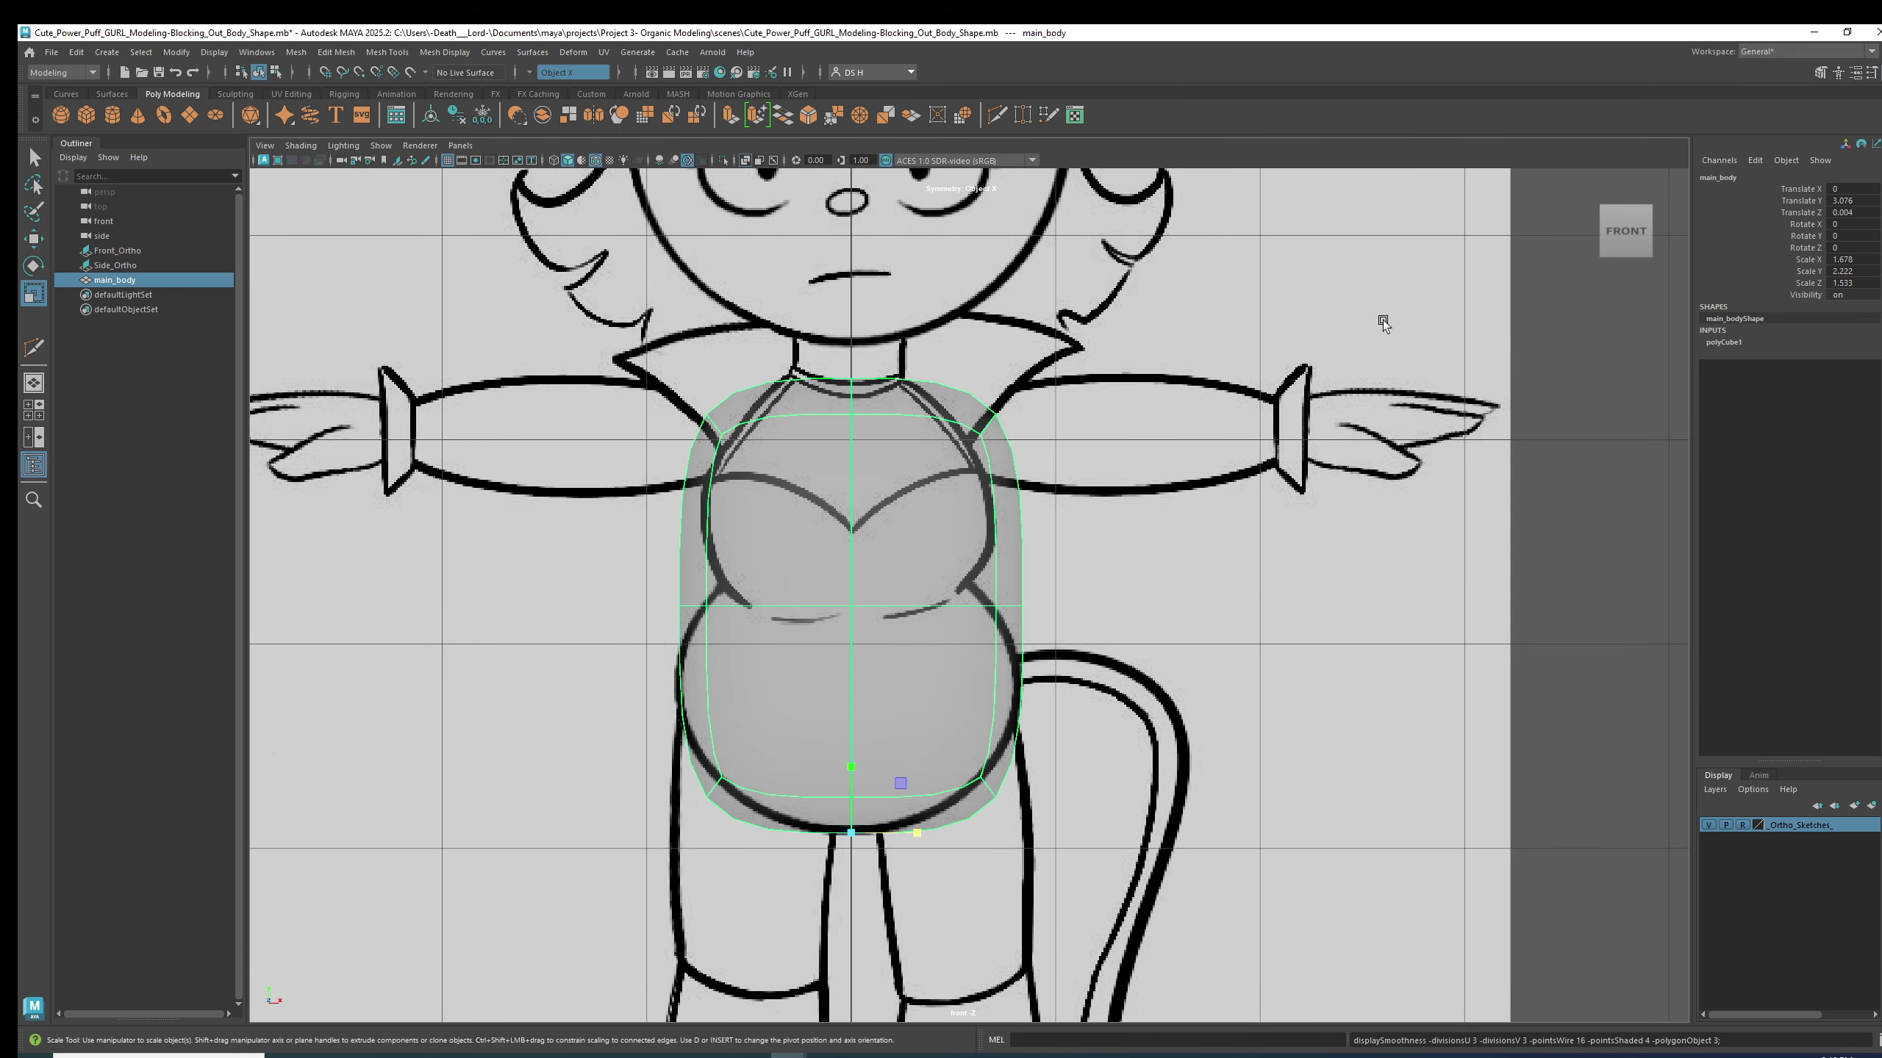
{"action": "key", "text": "space"}
{"action": "key", "text": "f"}
{"action": "right_click_drag", "start_coordinate": [1307, 362], "coordinate": [1386, 348], "text": "alt"}
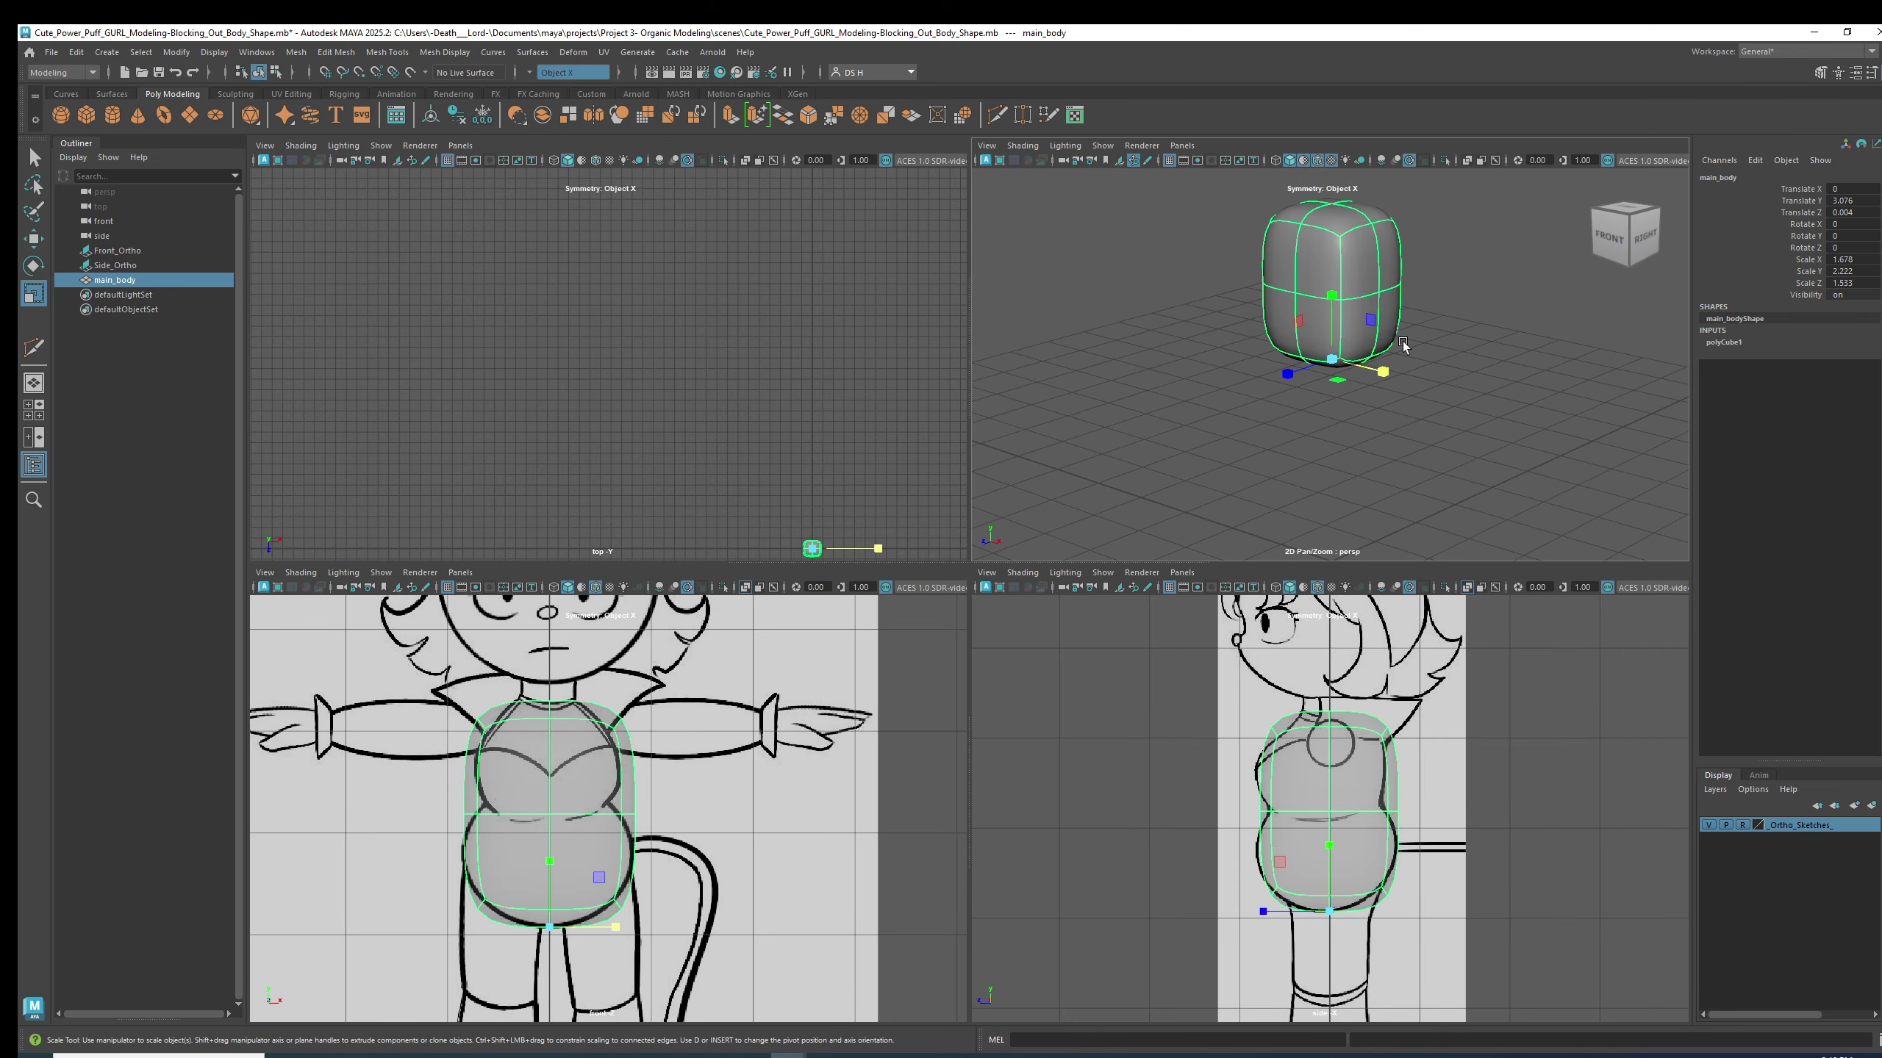
{"action": "key", "text": "1"}
{"action": "left_click_drag", "start_coordinate": [1382, 271], "coordinate": [1332, 316], "text": "alt"}
{"action": "middle_click_drag", "start_coordinate": [1333, 316], "coordinate": [1317, 362], "text": "alt"}
{"action": "key", "text": "3"}
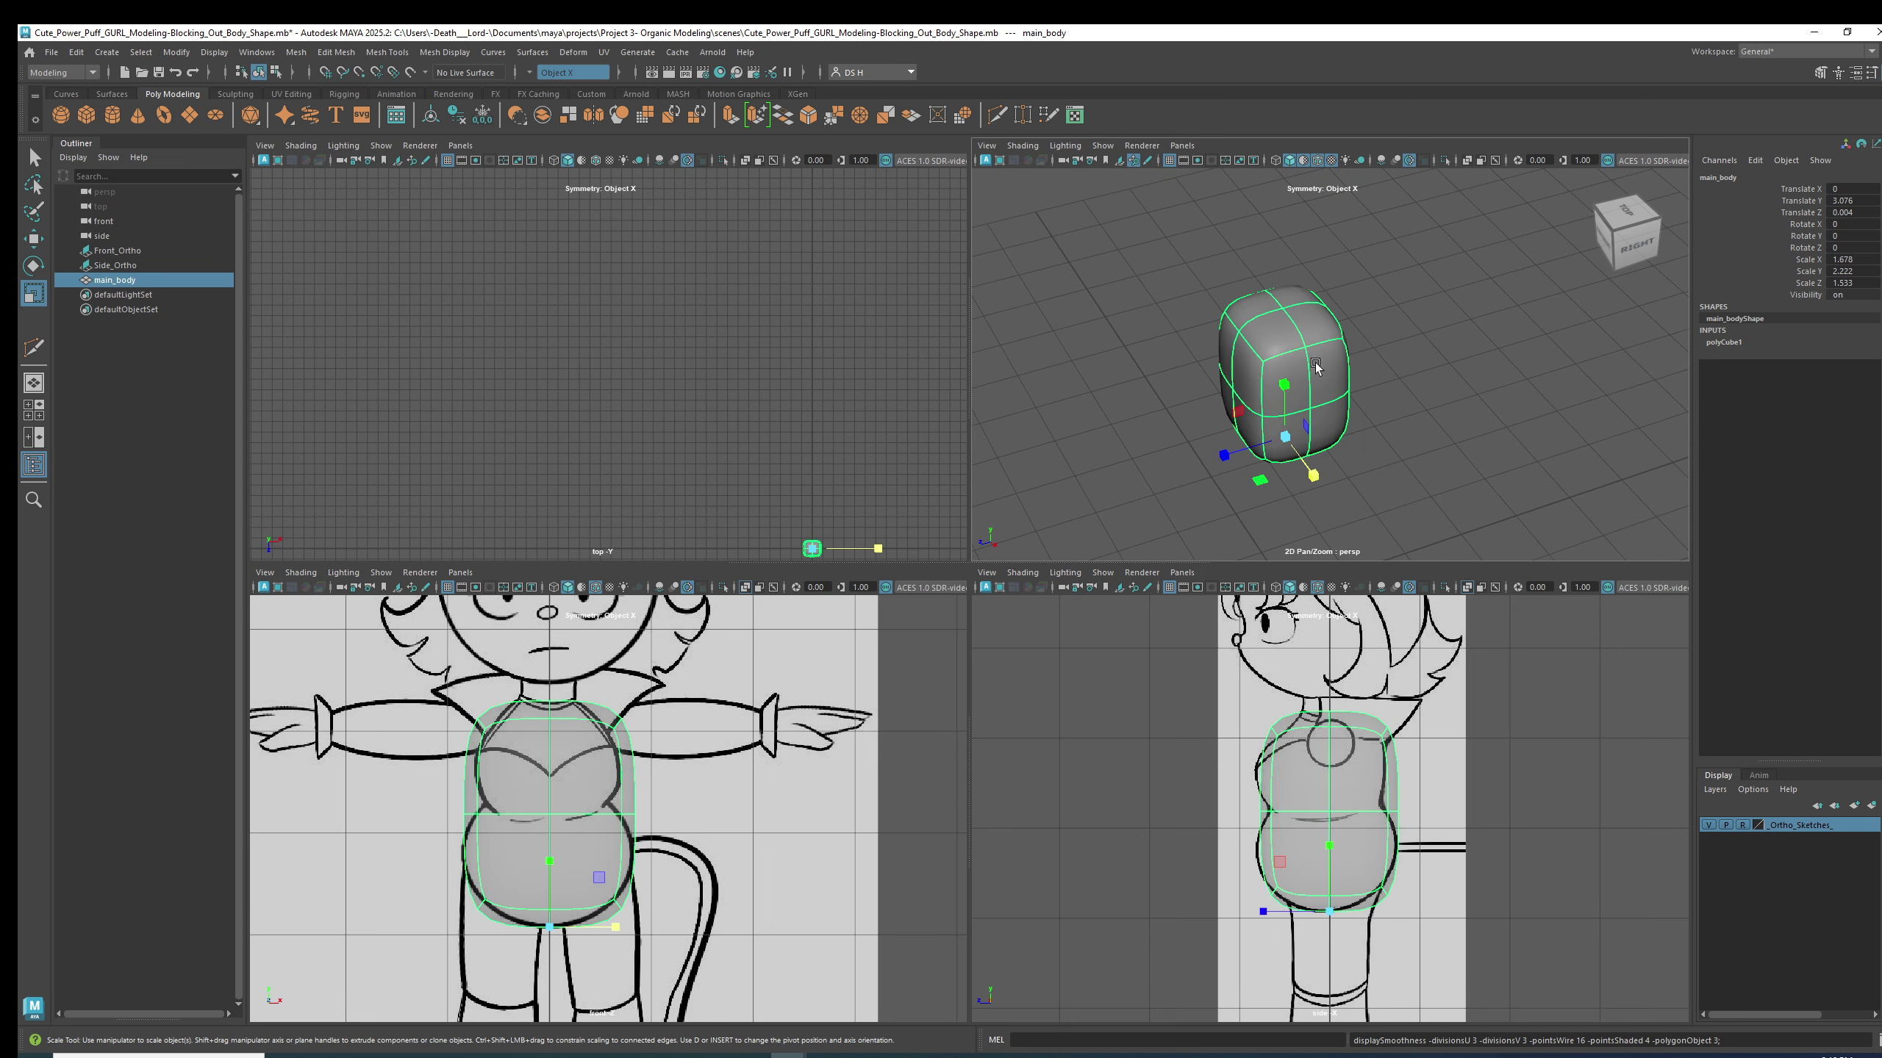
{"action": "key", "text": "1"}
{"action": "key", "text": "3"}
{"action": "key", "text": "1"}
{"action": "key", "text": "3"}
{"action": "key", "text": "1"}
- Save the scene with the main_body cube unsmoothed
{"action": "middle_click_drag", "start_coordinate": [1434, 814], "coordinate": [1442, 822], "text": "alt"}
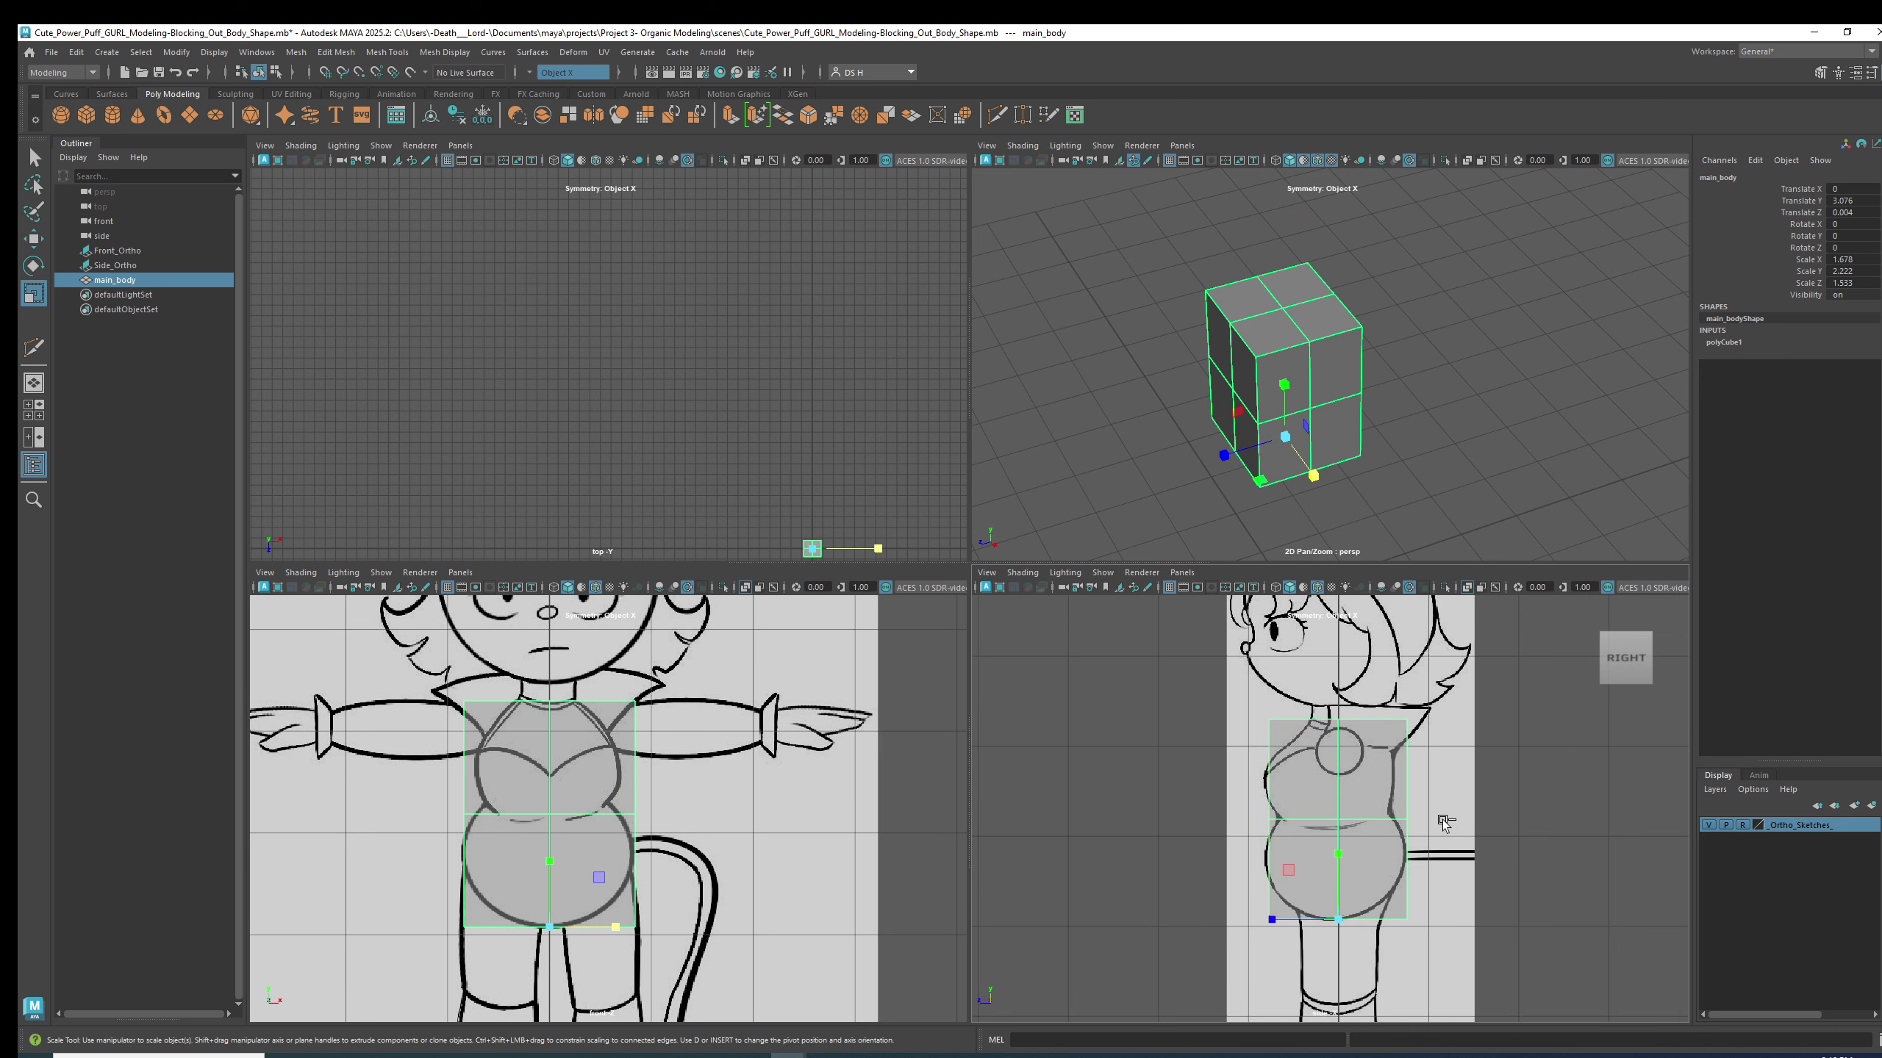
{"action": "key", "text": "ctrl+s"}
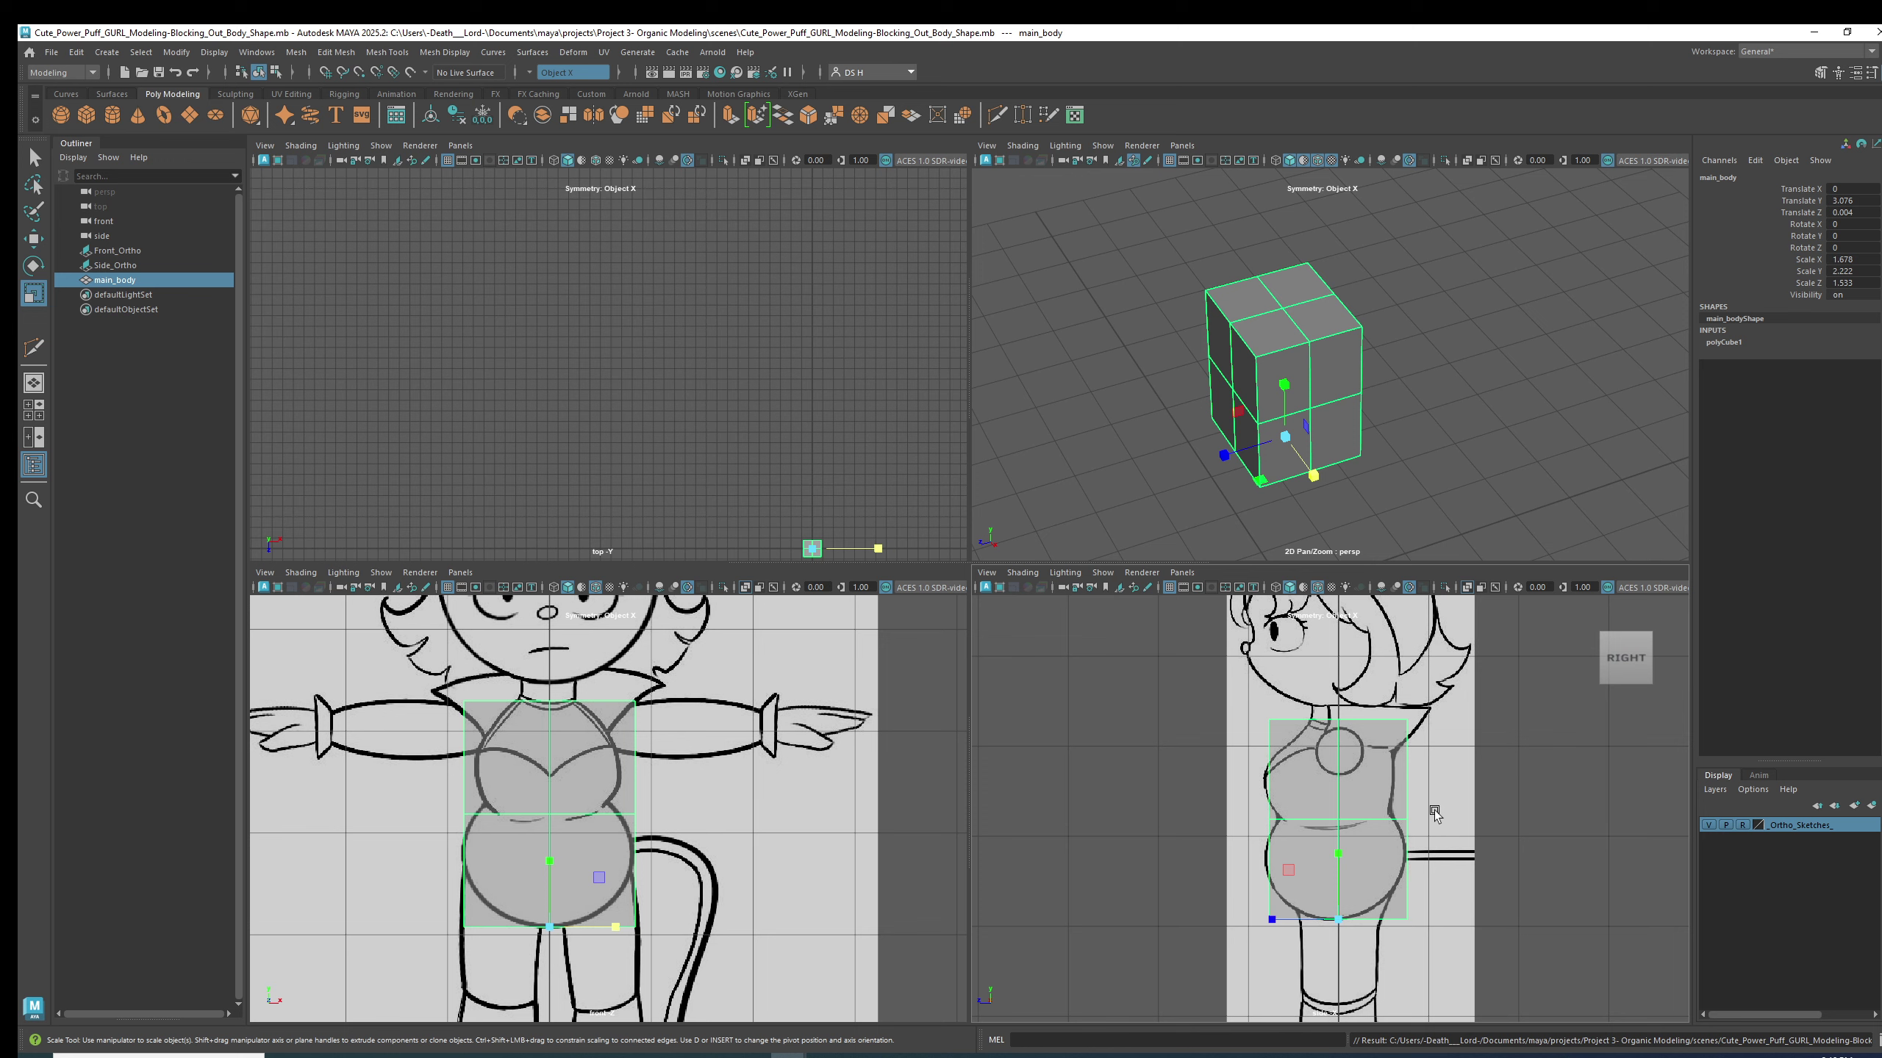
{"action": "middle_click_drag", "start_coordinate": [1388, 873], "coordinate": [1391, 863], "text": "alt"}
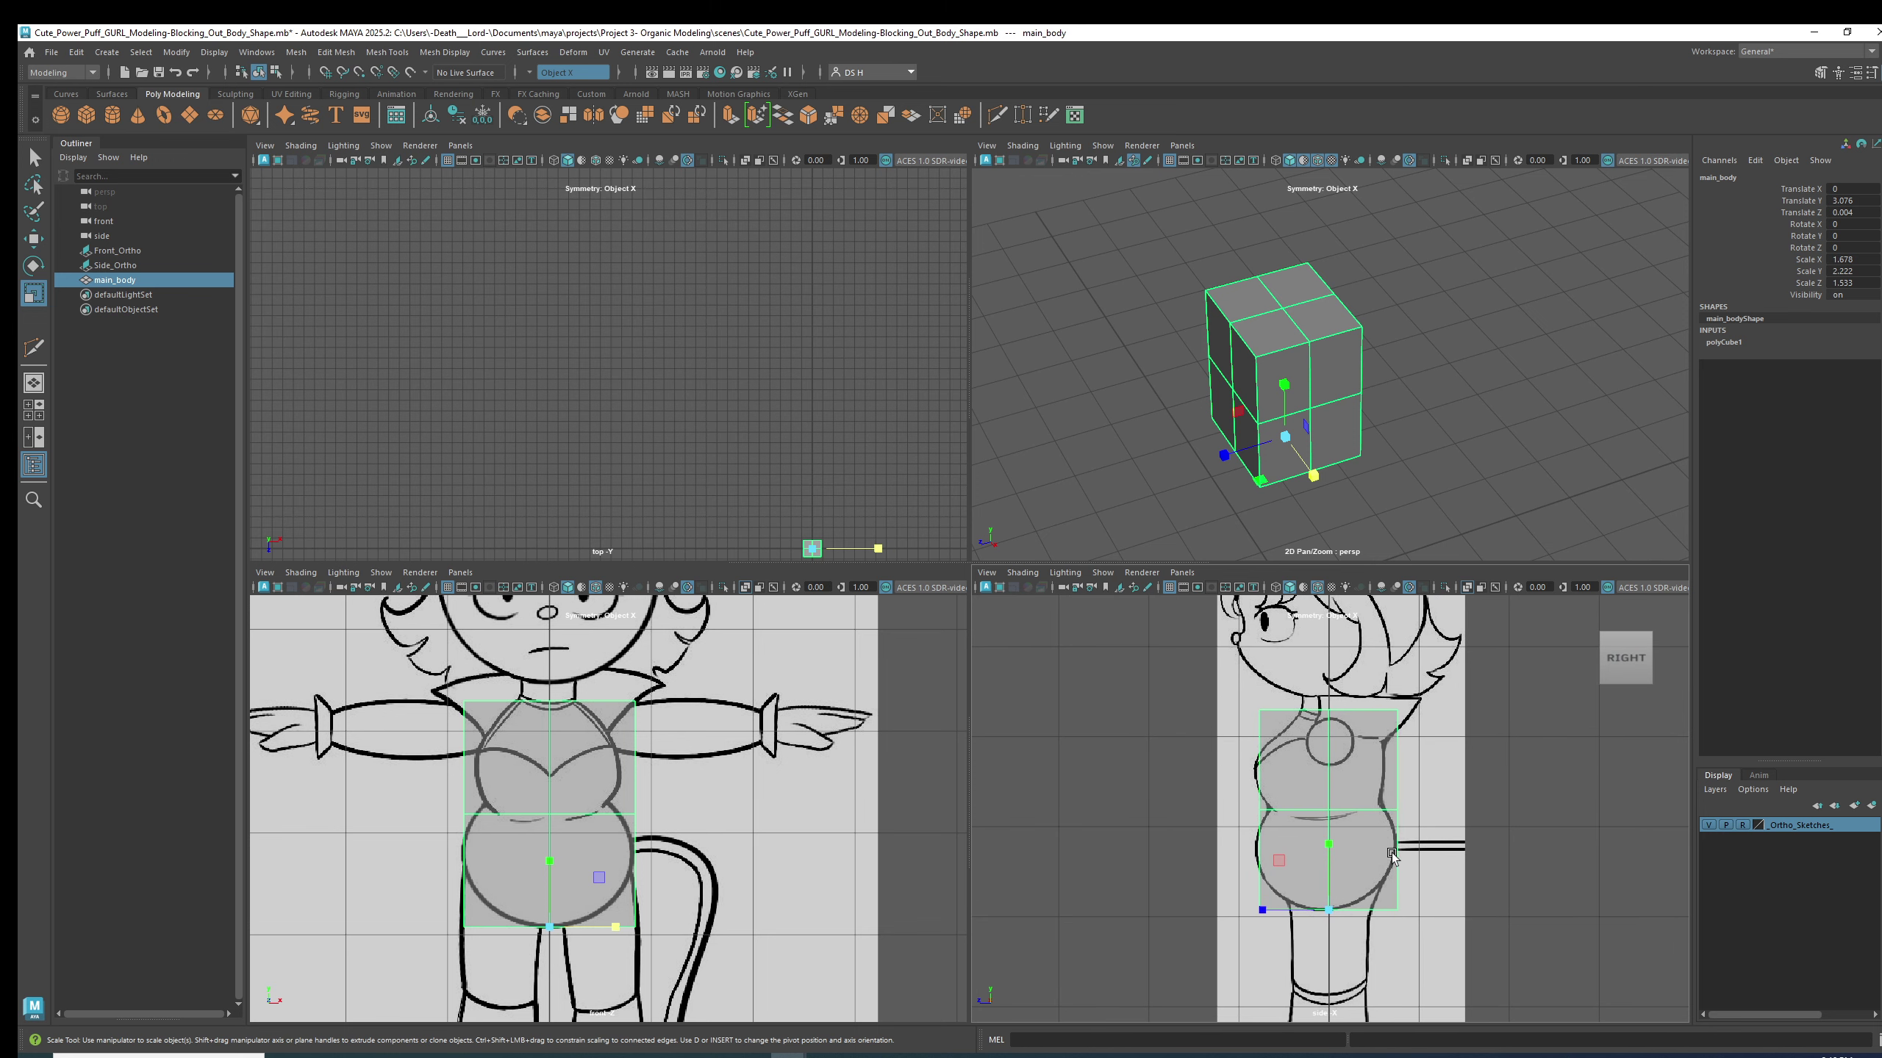
- In an enlarged side view, move main_body's back and front waist vertices inward onto the waist outline, checking the smoothed preview briefly
{"action": "key", "text": "space"}
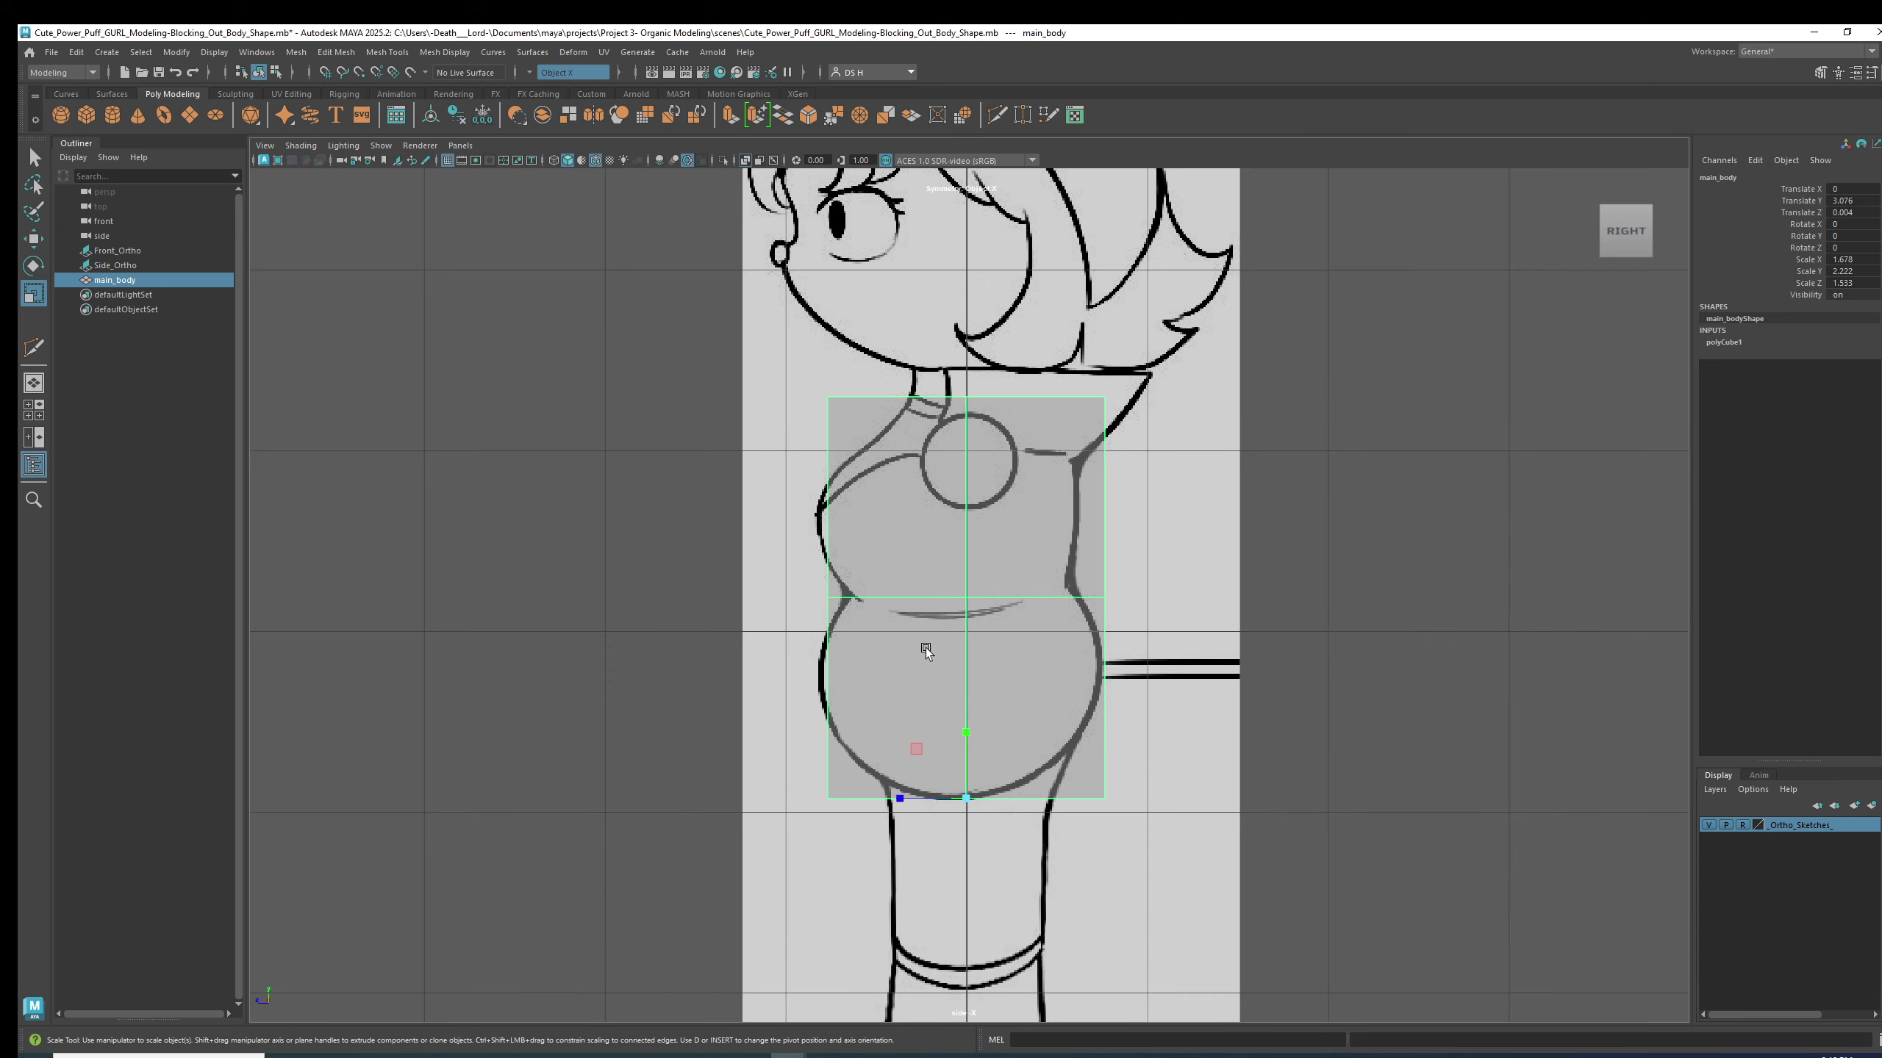
{"action": "right_click_drag", "start_coordinate": [904, 504], "coordinate": [1216, 604], "text": "alt"}
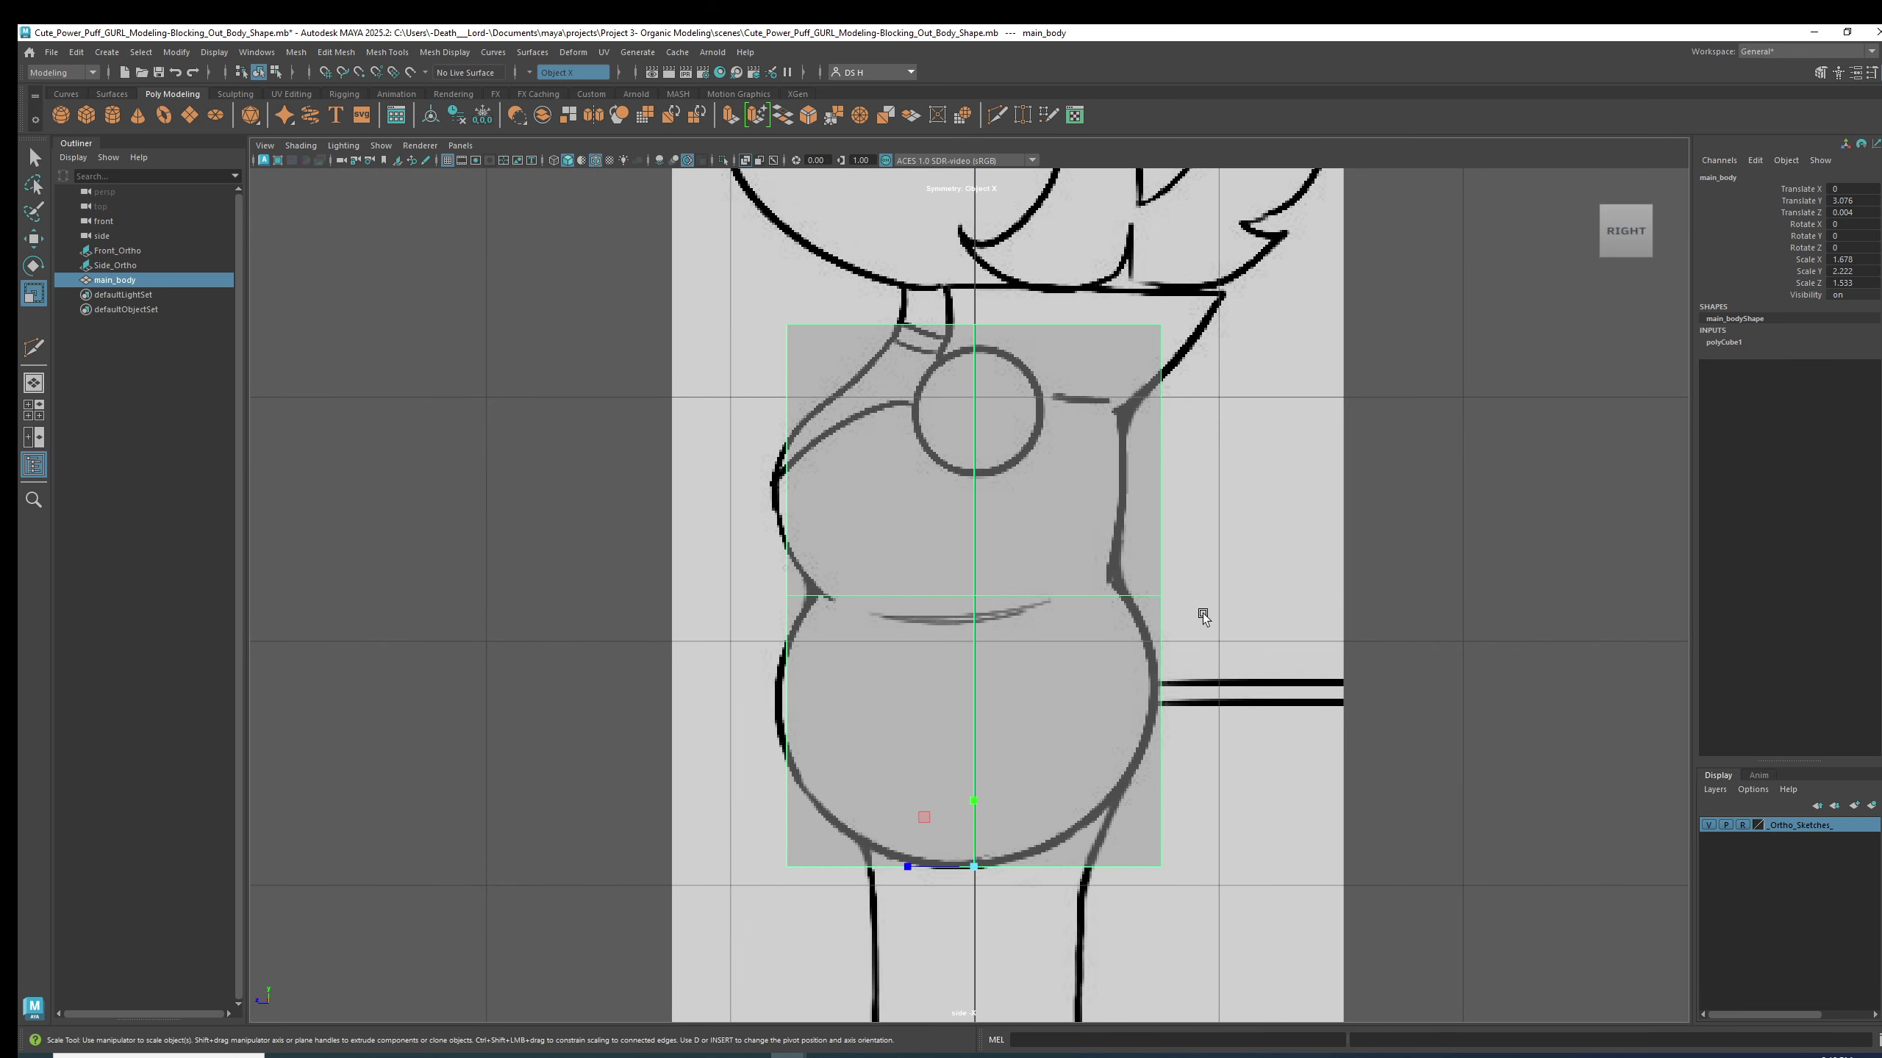
{"action": "left_click", "coordinate": [1202, 613]}
{"action": "right_click_drag", "start_coordinate": [1126, 525], "coordinate": [990, 479]}
{"action": "left_click_drag", "start_coordinate": [1091, 556], "coordinate": [1066, 592]}
{"action": "key", "text": "w"}
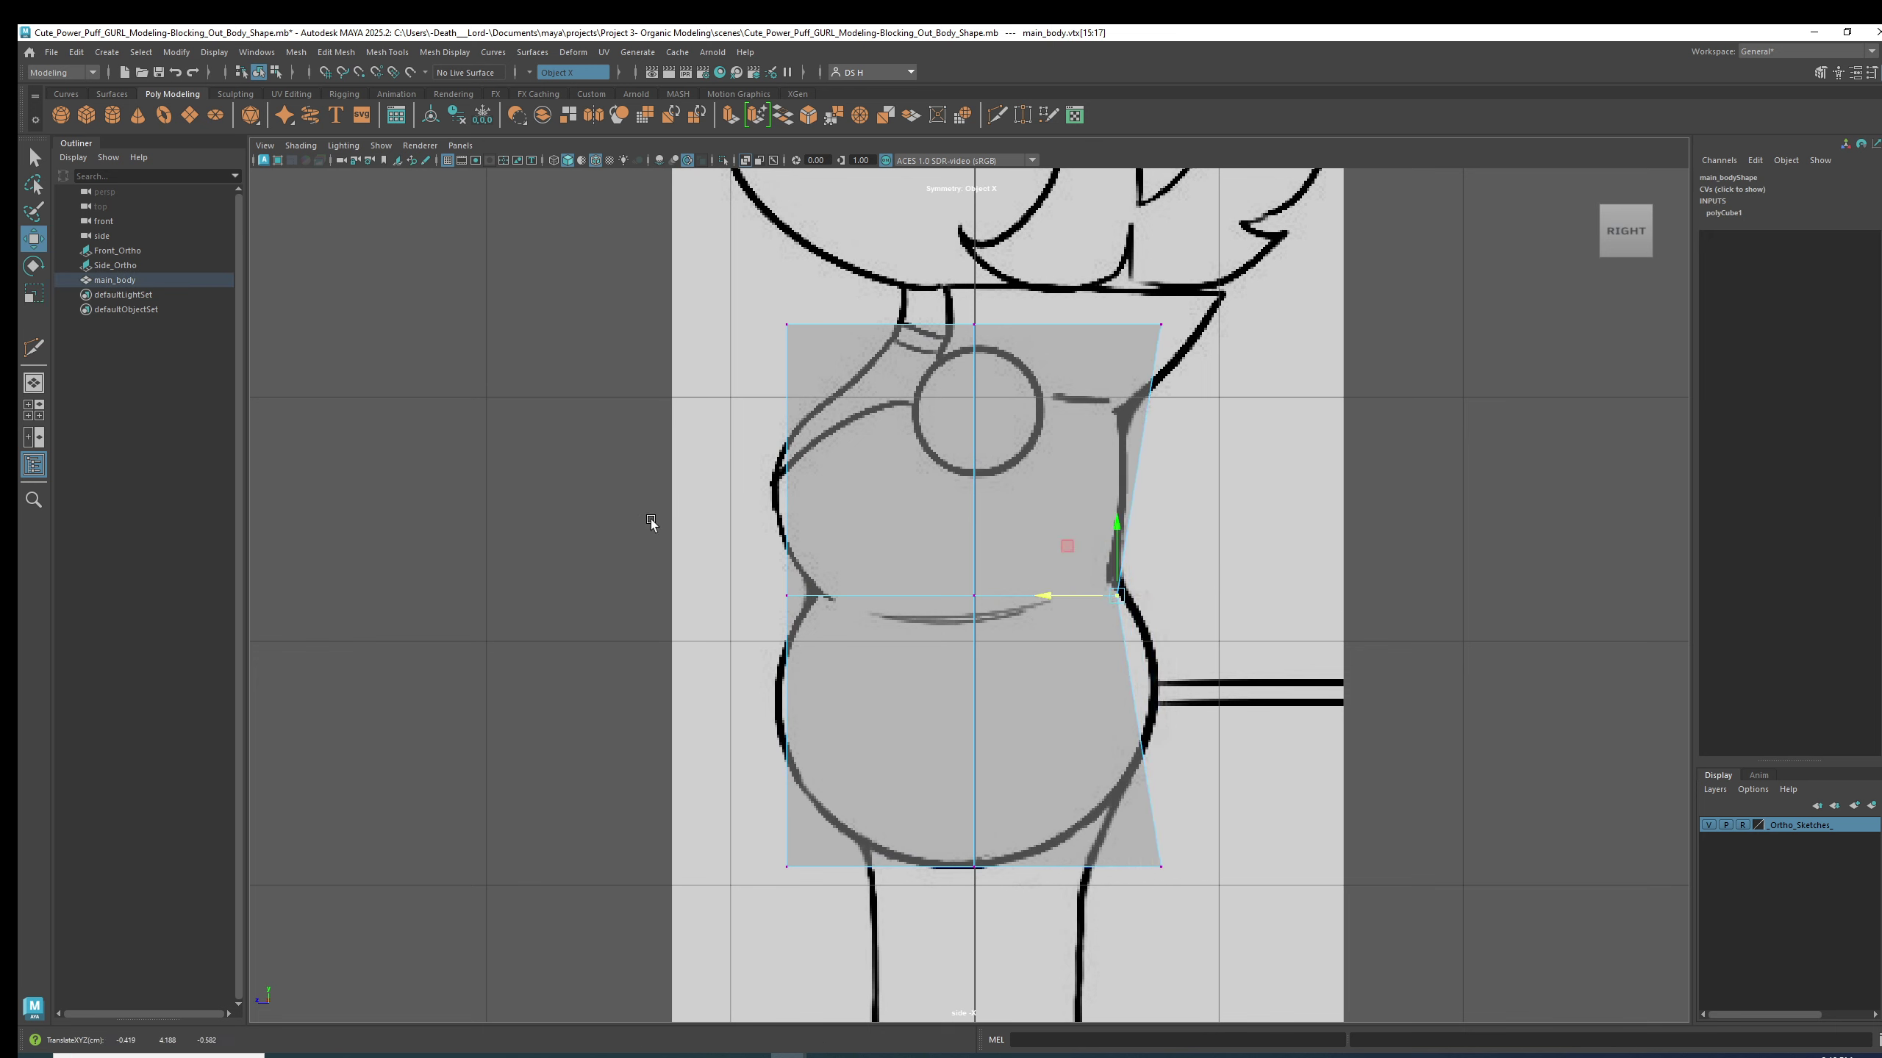
{"action": "left_click_drag", "start_coordinate": [655, 525], "coordinate": [851, 629]}
{"action": "left_click_drag", "start_coordinate": [842, 555], "coordinate": [758, 597]}
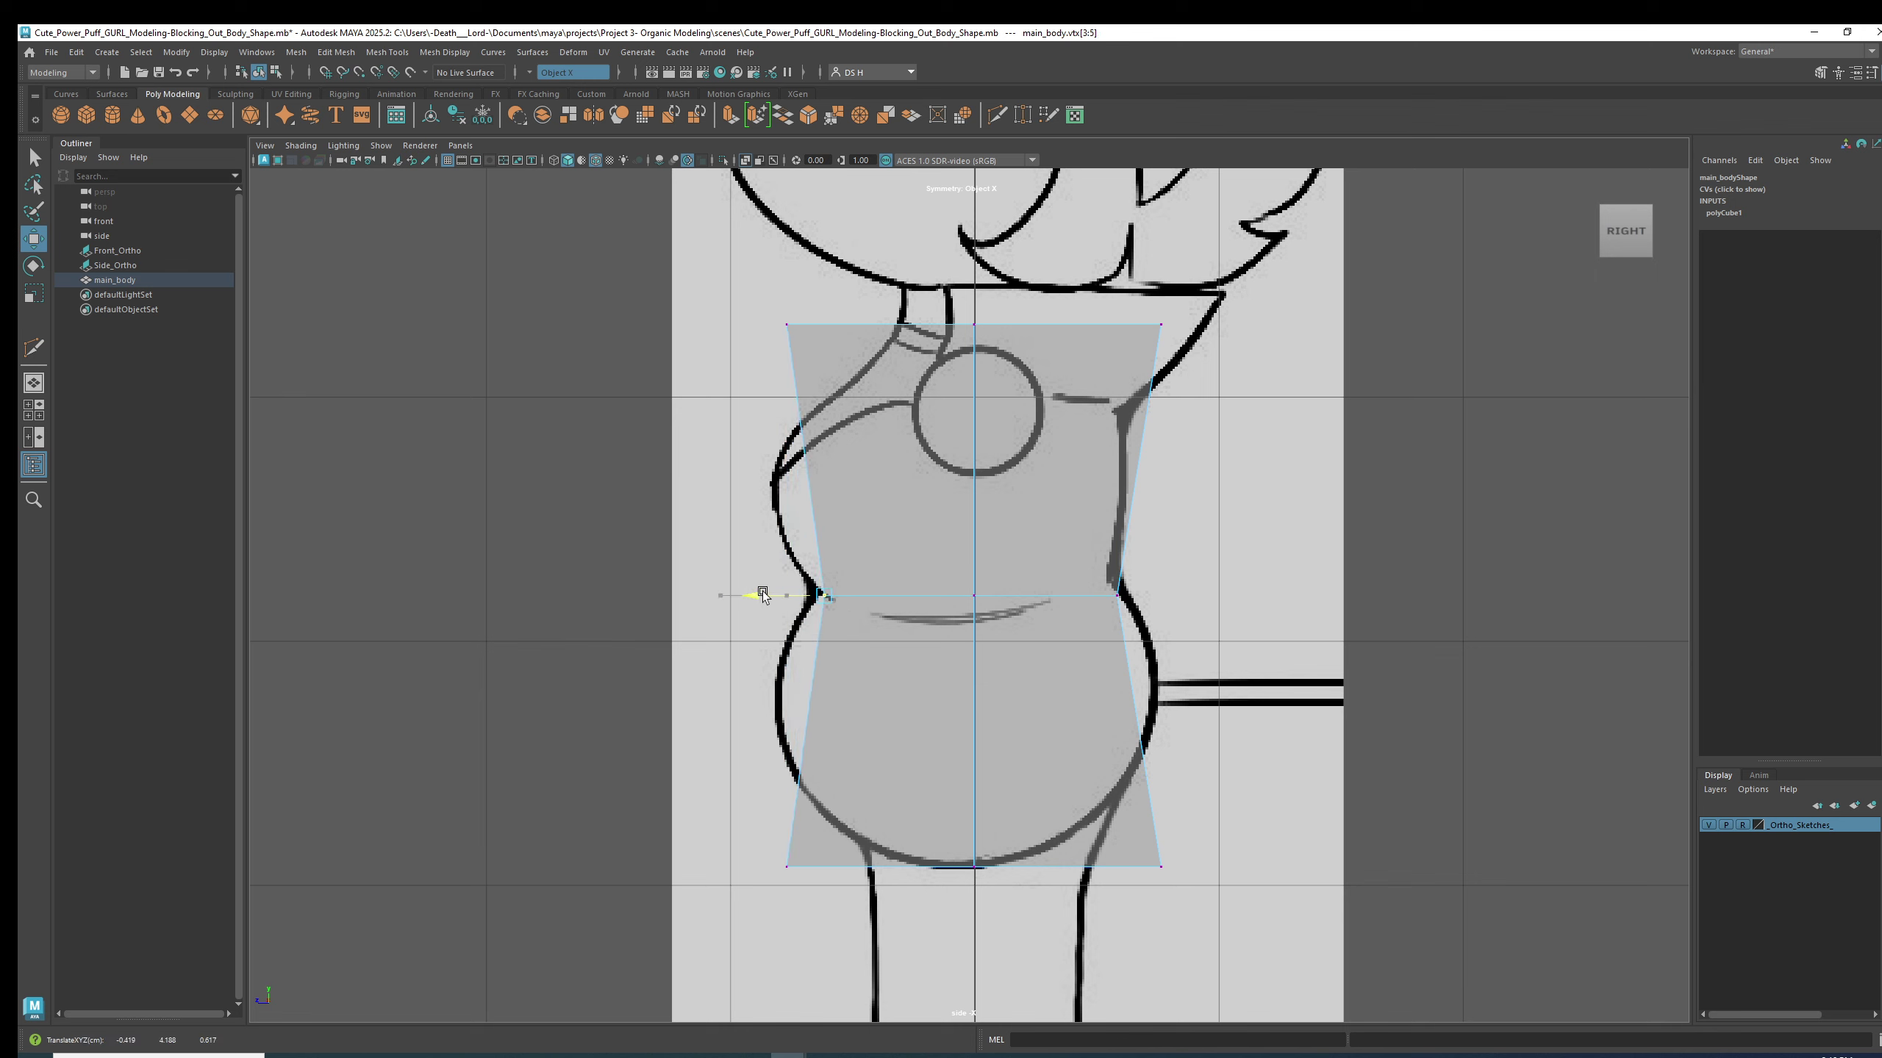
{"action": "key", "text": "3"}
{"action": "left_click", "coordinate": [755, 596]}
{"action": "key", "text": "1"}
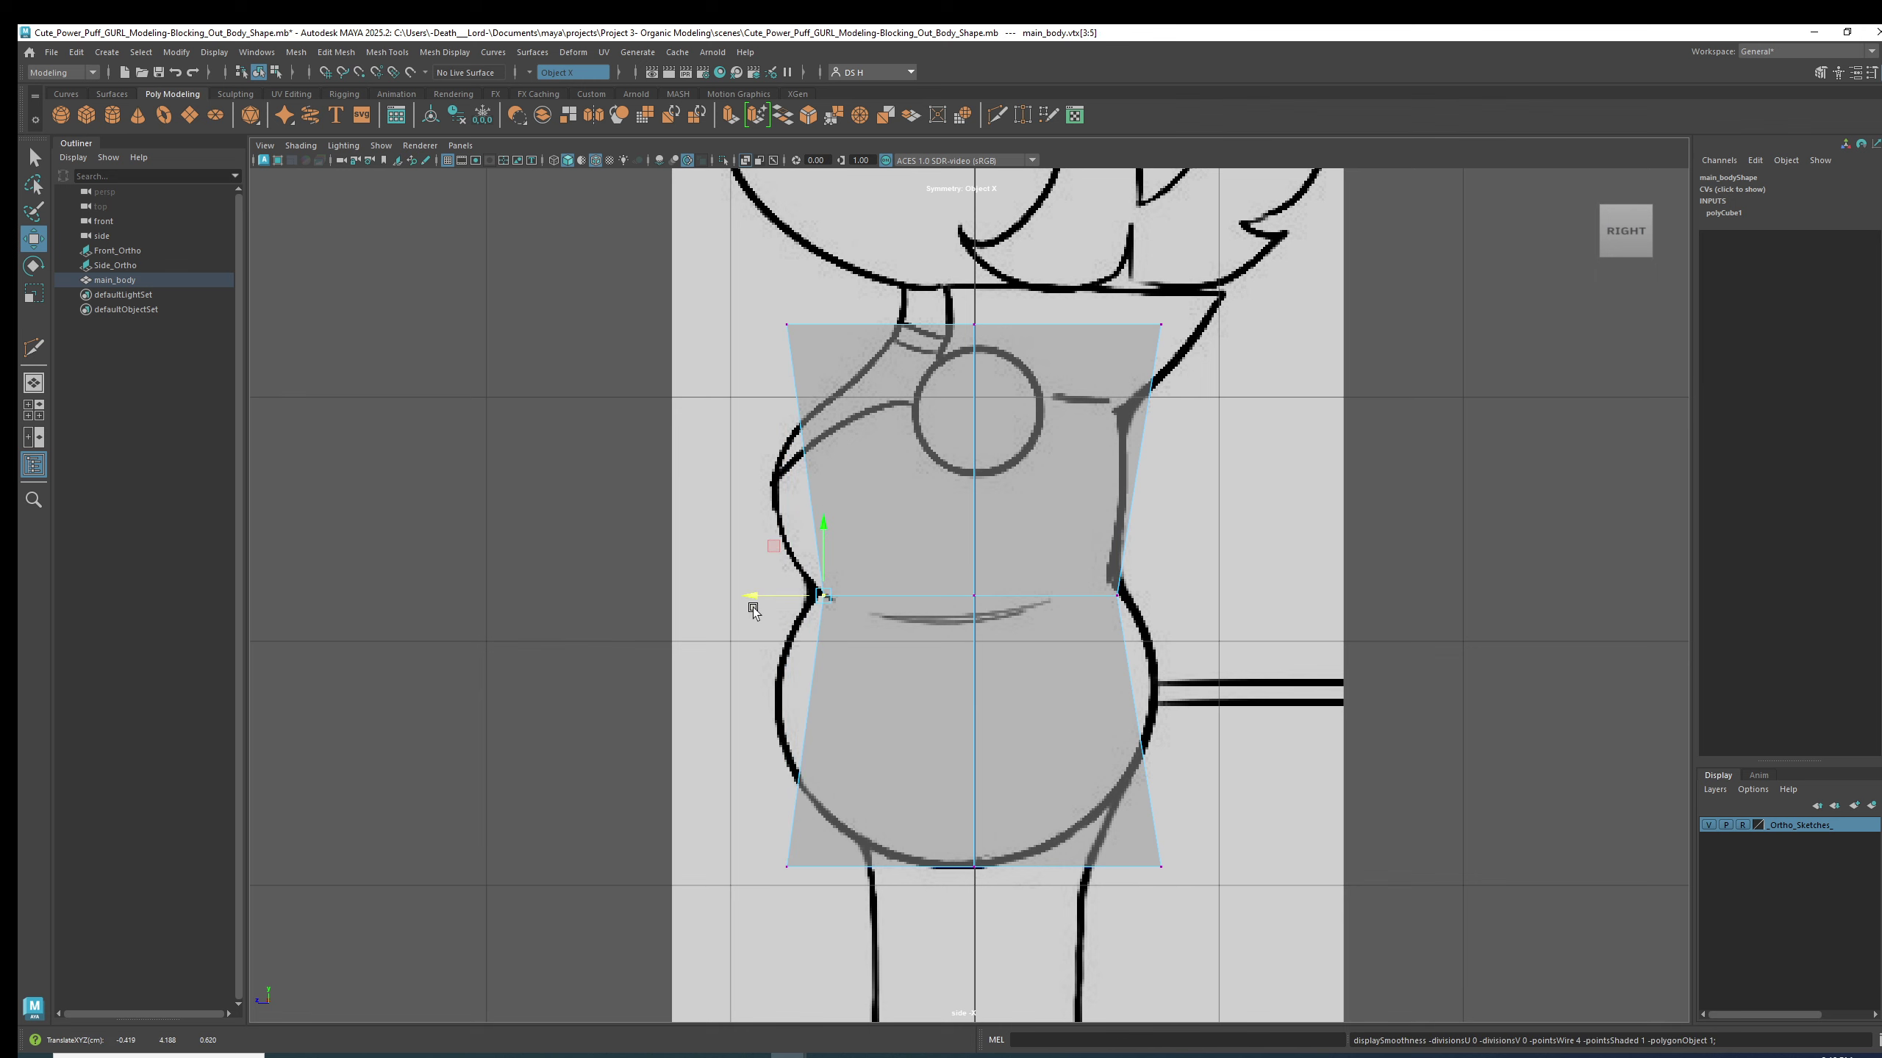
- Move main_body's upper front and upper back corner vertices inward and down onto the chest and upper-back outlines
{"action": "left_click", "coordinate": [797, 868]}
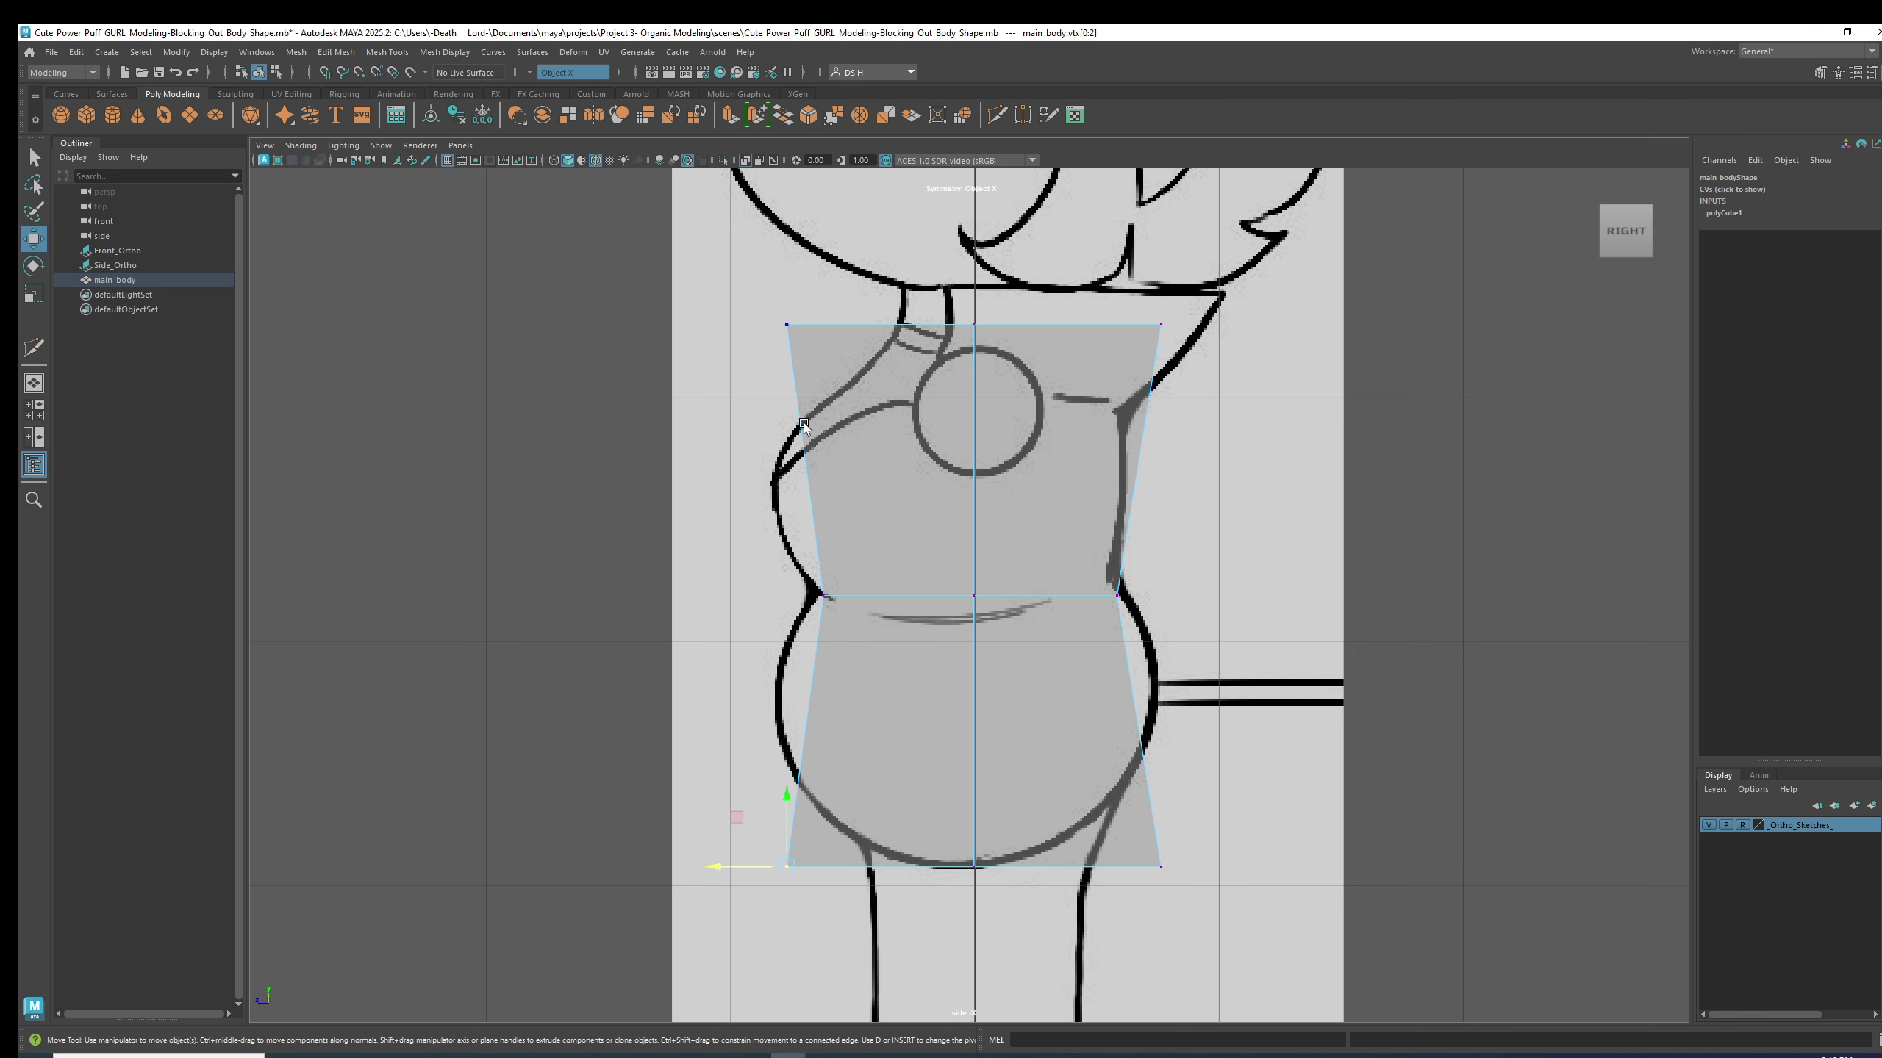
{"action": "left_click", "coordinate": [787, 325]}
{"action": "left_click_drag", "start_coordinate": [787, 325], "coordinate": [816, 398]}
{"action": "left_click", "coordinate": [1160, 325]}
{"action": "left_click_drag", "start_coordinate": [1160, 325], "coordinate": [903, 275]}
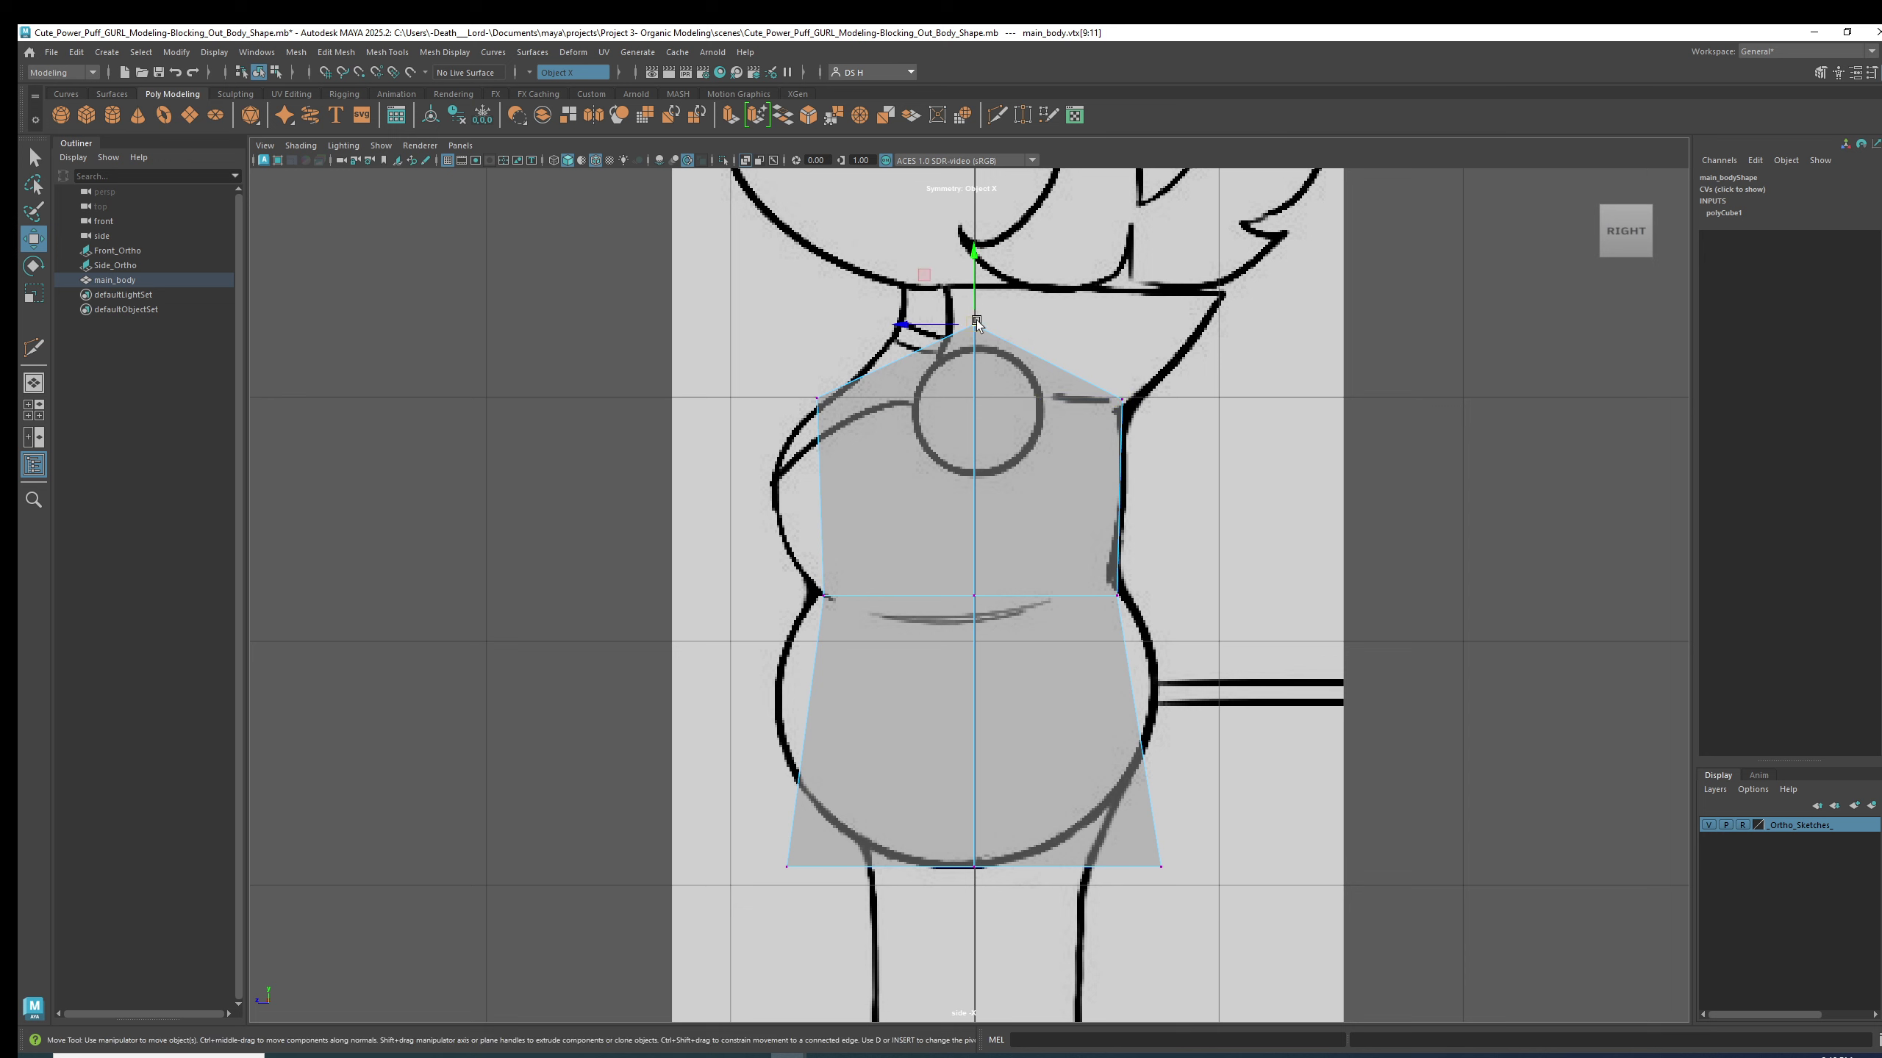
- Shift the top center vertices slightly backward above the shoulder circle, and pull the upper front vertices forward and down onto the chest outline
{"action": "left_click_drag", "start_coordinate": [976, 323], "coordinate": [1013, 336]}
{"action": "middle_click_drag", "start_coordinate": [1019, 357], "coordinate": [1040, 475], "text": "alt"}
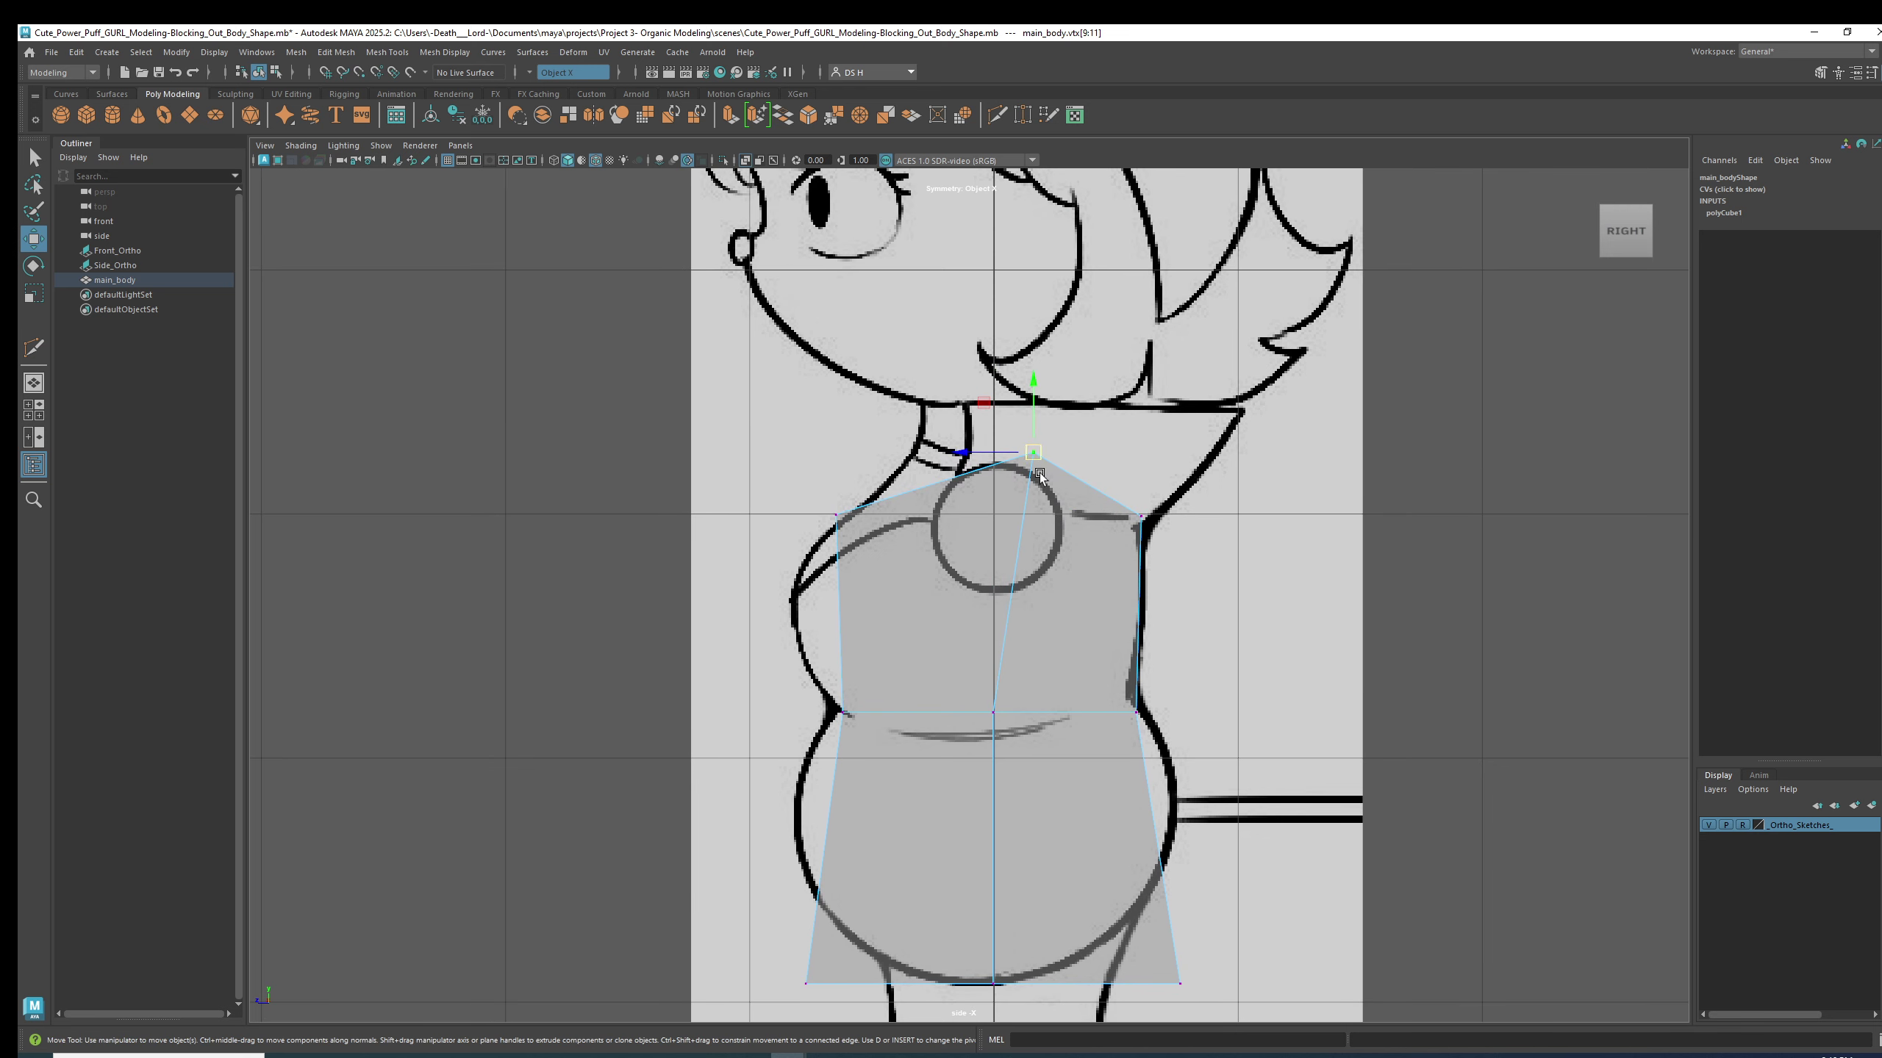
{"action": "left_click_drag", "start_coordinate": [1034, 452], "coordinate": [1019, 459]}
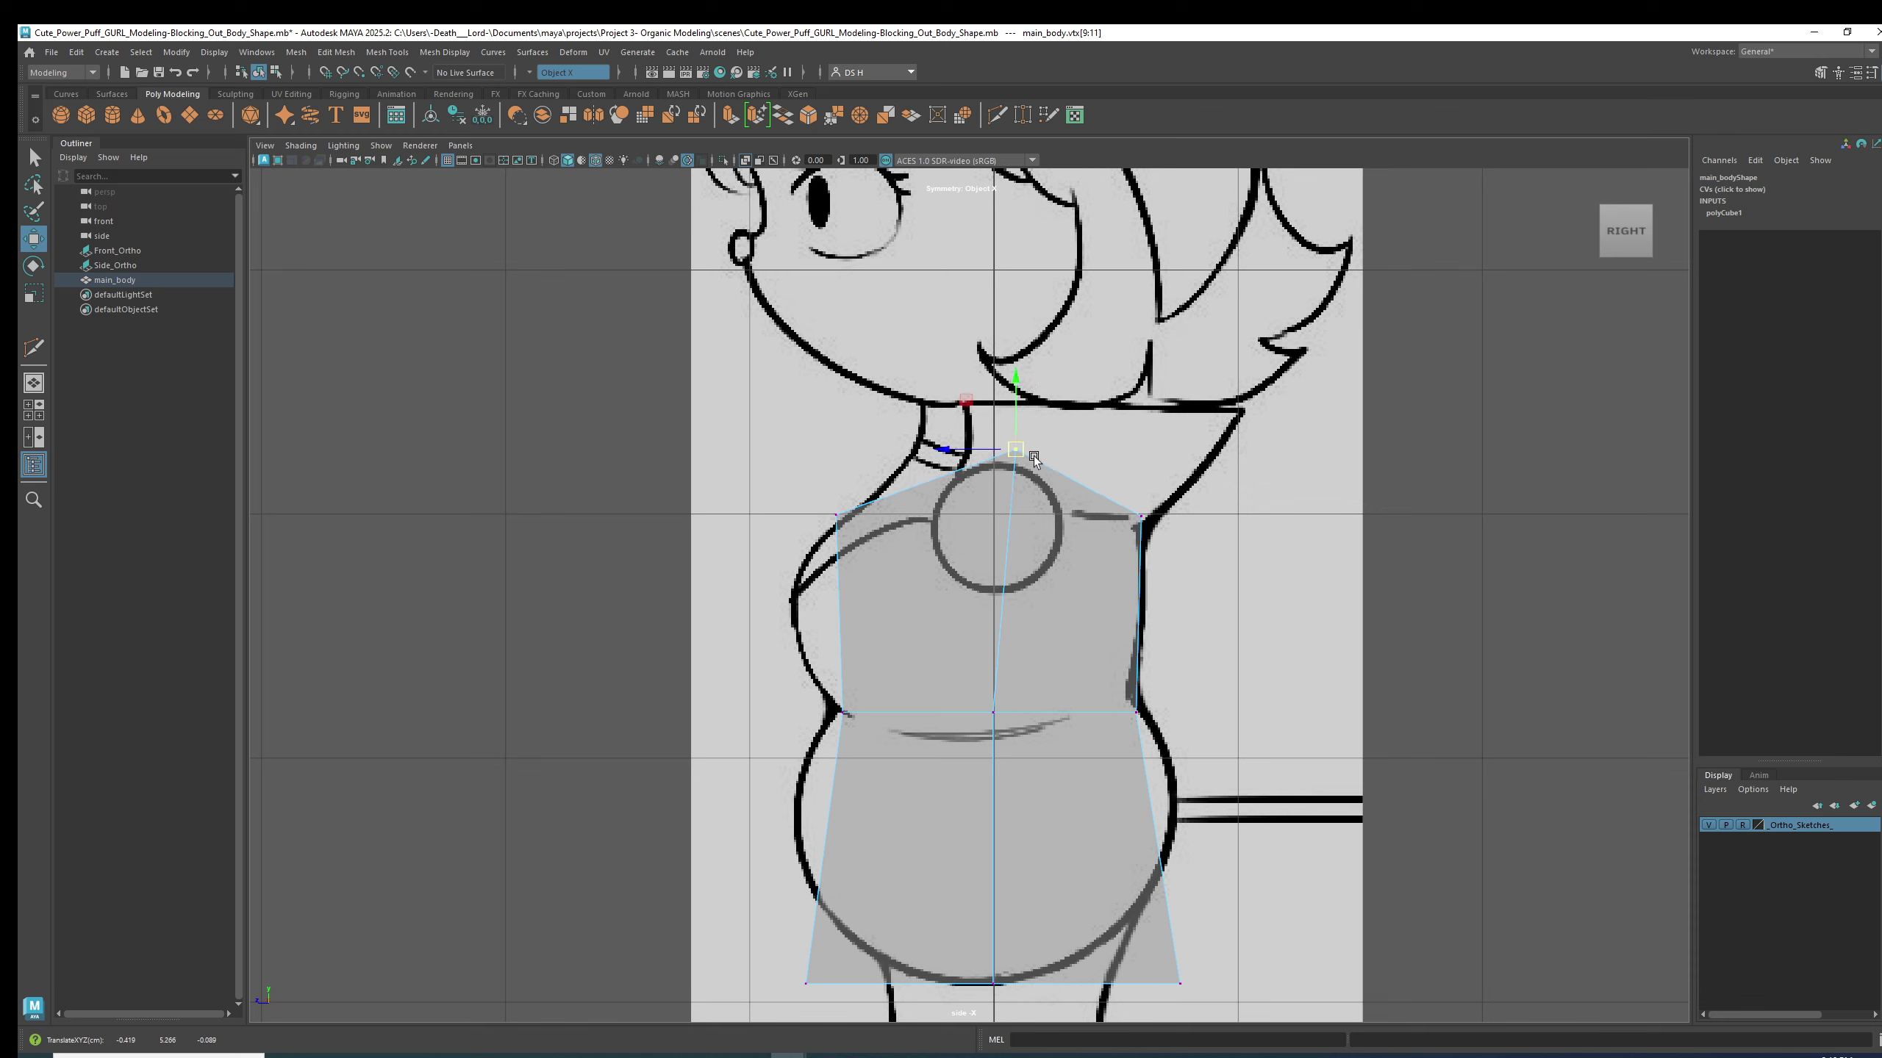
{"action": "mouse_move", "coordinate": [1034, 456]}
{"action": "left_mouse_down"}
{"action": "mouse_move", "coordinate": [1053, 460]}
{"action": "mouse_move", "coordinate": [1035, 457]}
{"action": "left_mouse_up"}
{"action": "left_click_drag", "start_coordinate": [762, 551], "coordinate": [797, 563]}
{"action": "left_click", "coordinate": [1020, 460]}
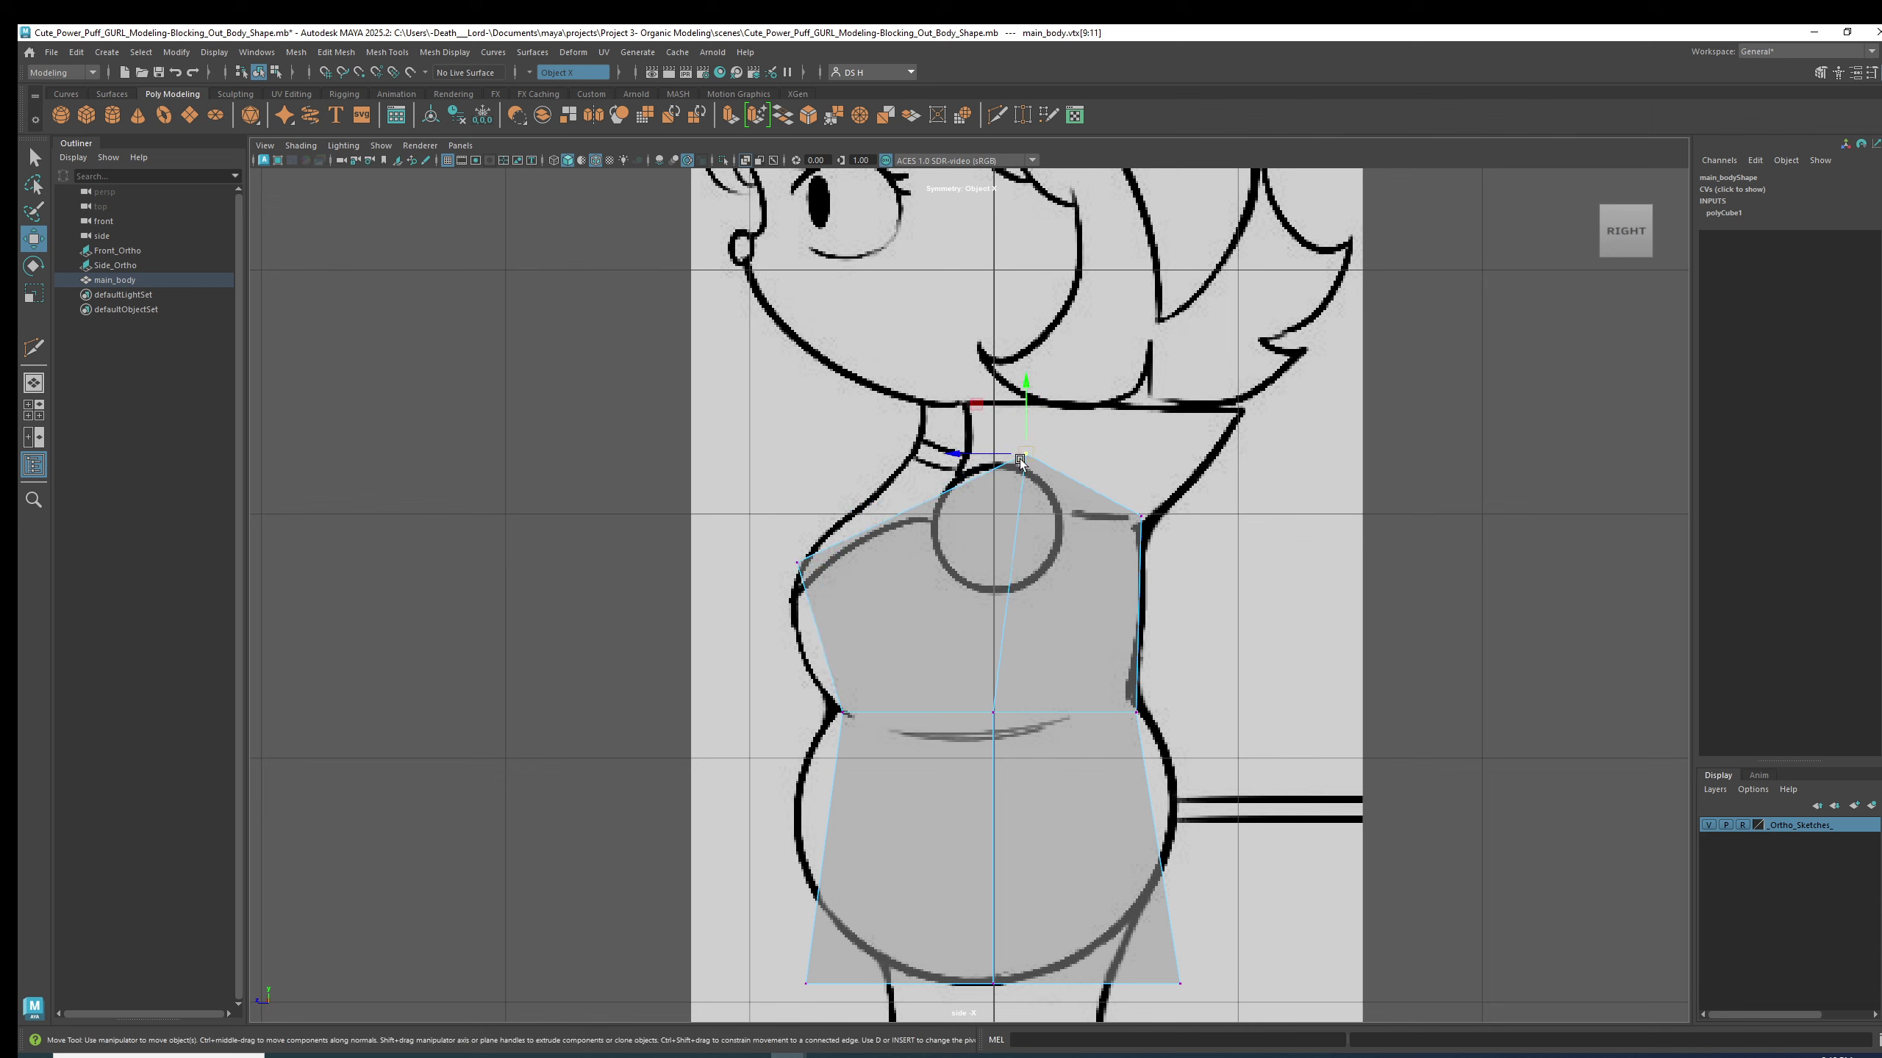
- Raise main_body's bottom front and bottom back vertices and move them inward onto the rounded hip outline
{"action": "middle_click_drag", "start_coordinate": [865, 828], "coordinate": [830, 499], "text": "alt"}
{"action": "left_click", "coordinate": [776, 657]}
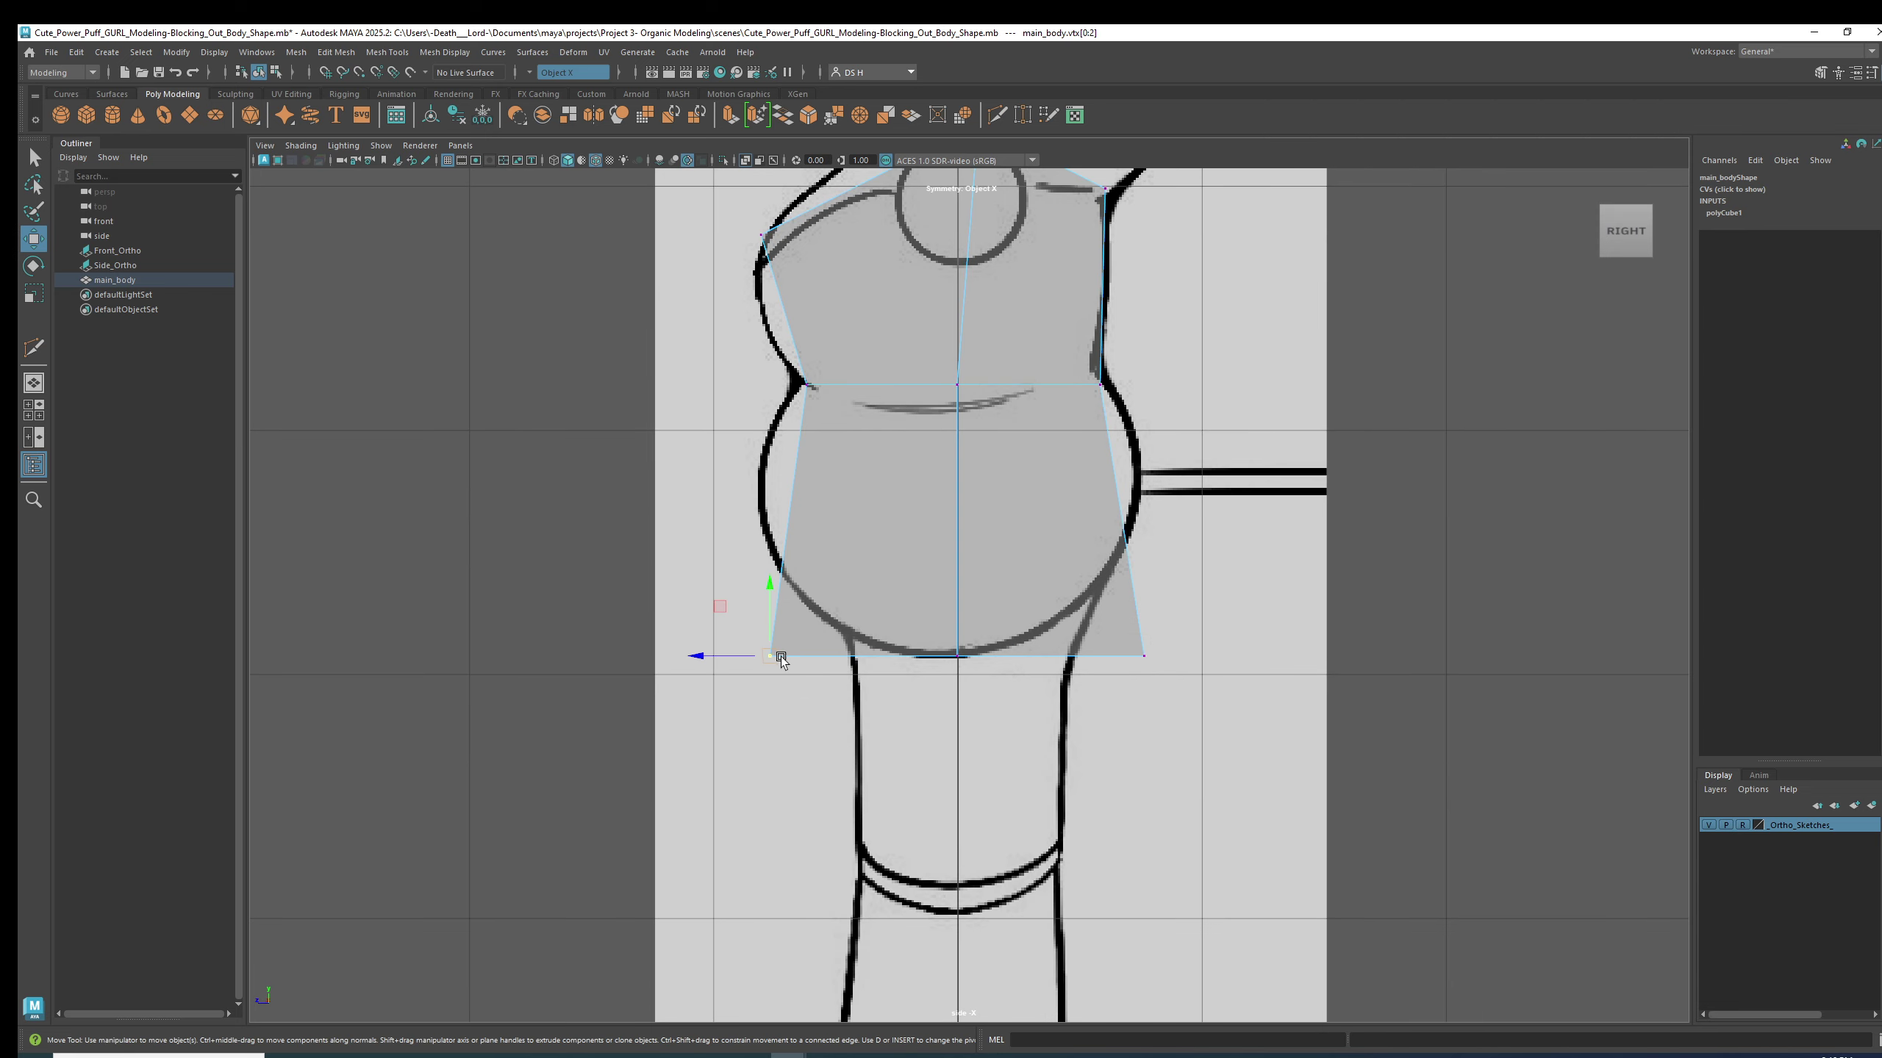
{"action": "left_click_drag", "start_coordinate": [781, 659], "coordinate": [788, 610]}
{"action": "left_click", "coordinate": [1144, 655]}
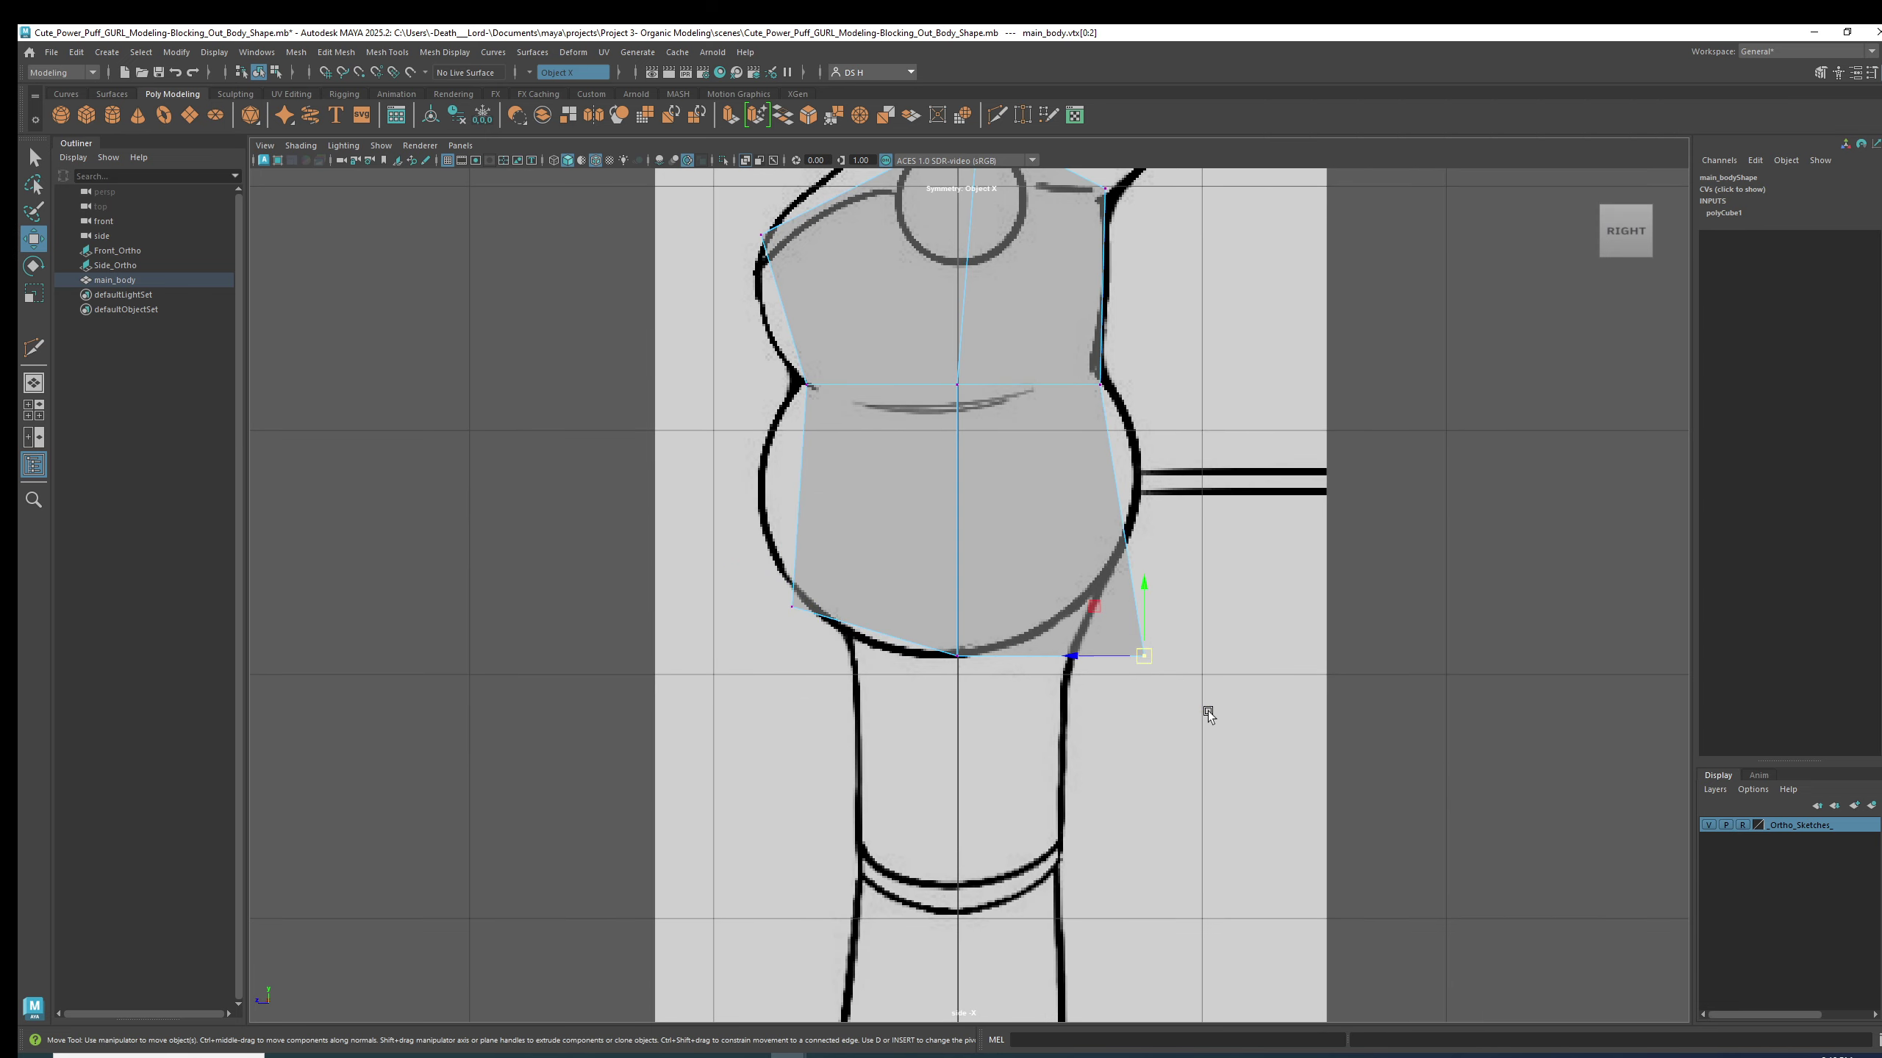
{"action": "left_click_drag", "start_coordinate": [1144, 655], "coordinate": [1102, 598]}
- In an enlarged front view, symmetrically move the side waist vertices and the upper side vertices inward onto the torso outline
{"action": "scroll", "coordinate": [985, 571], "scroll_direction": "down", "scroll_amount": 3}
{"action": "key", "text": "space"}
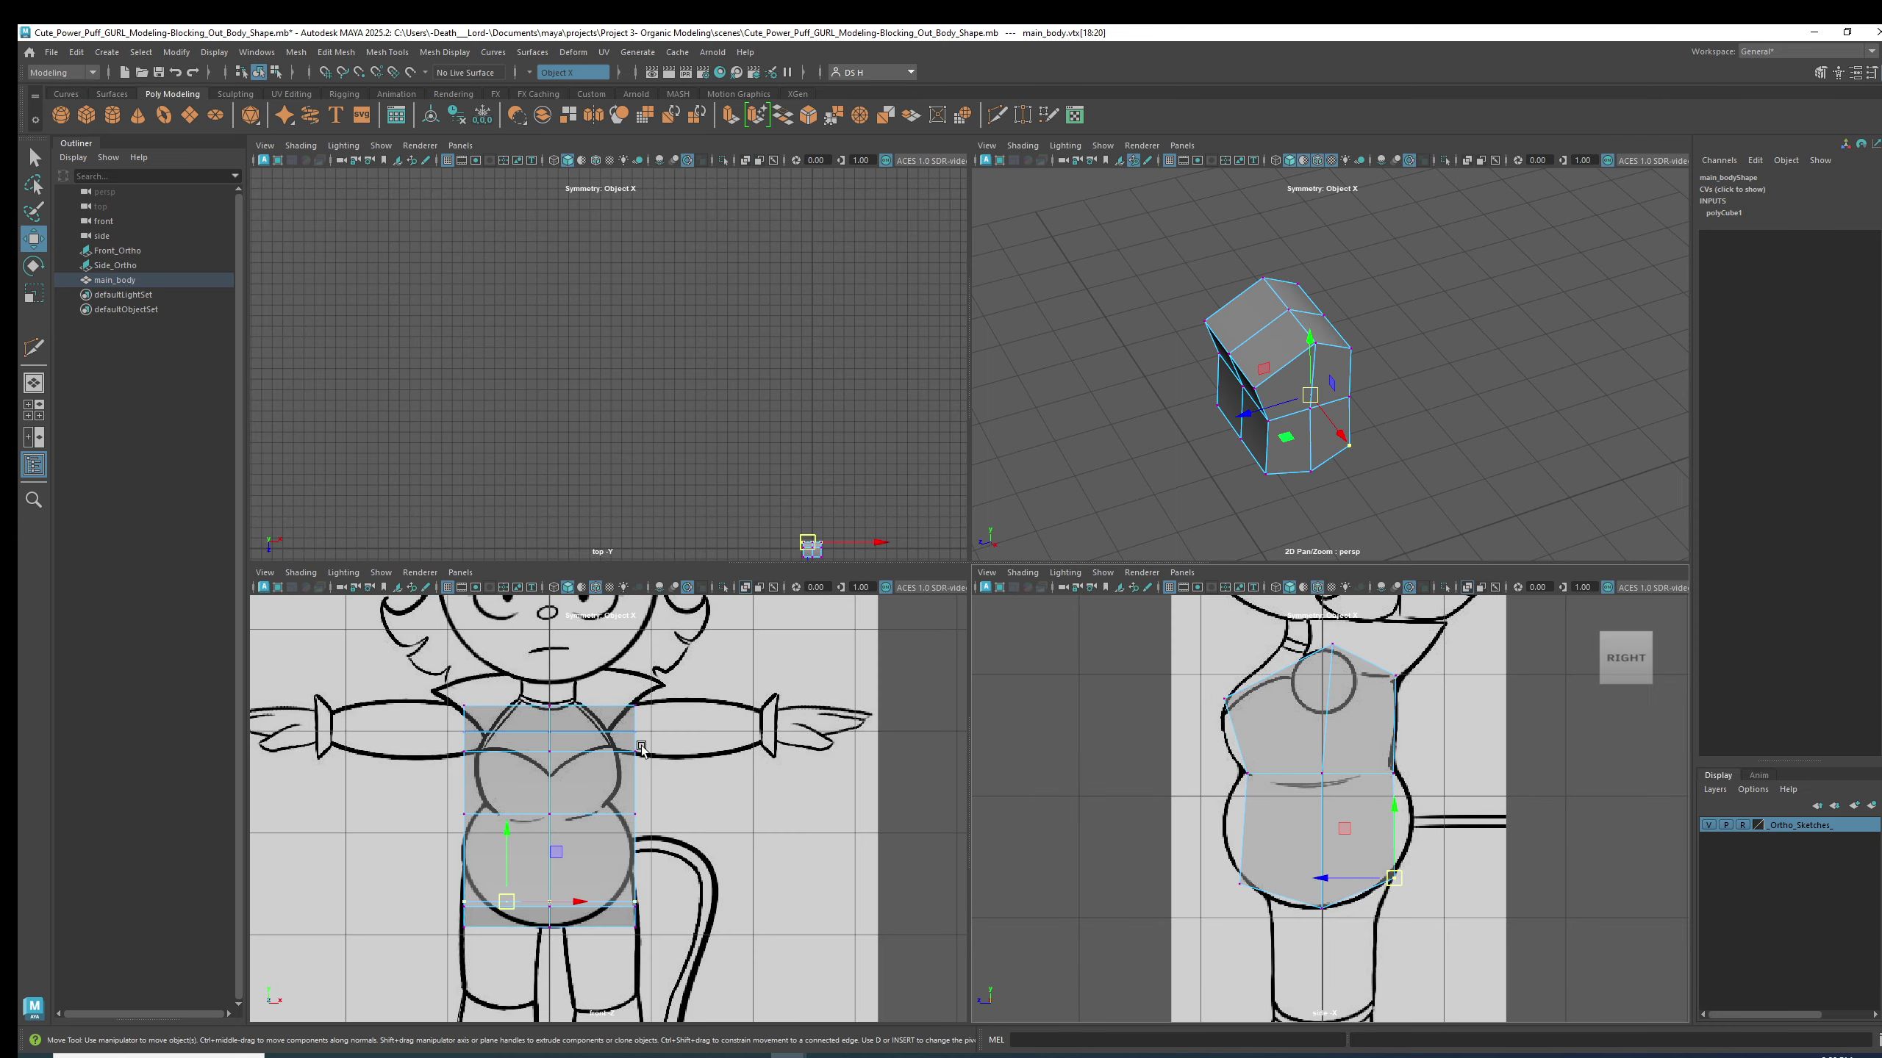
{"action": "key", "text": "space"}
{"action": "scroll", "coordinate": [939, 665], "scroll_direction": "up", "scroll_amount": 4}
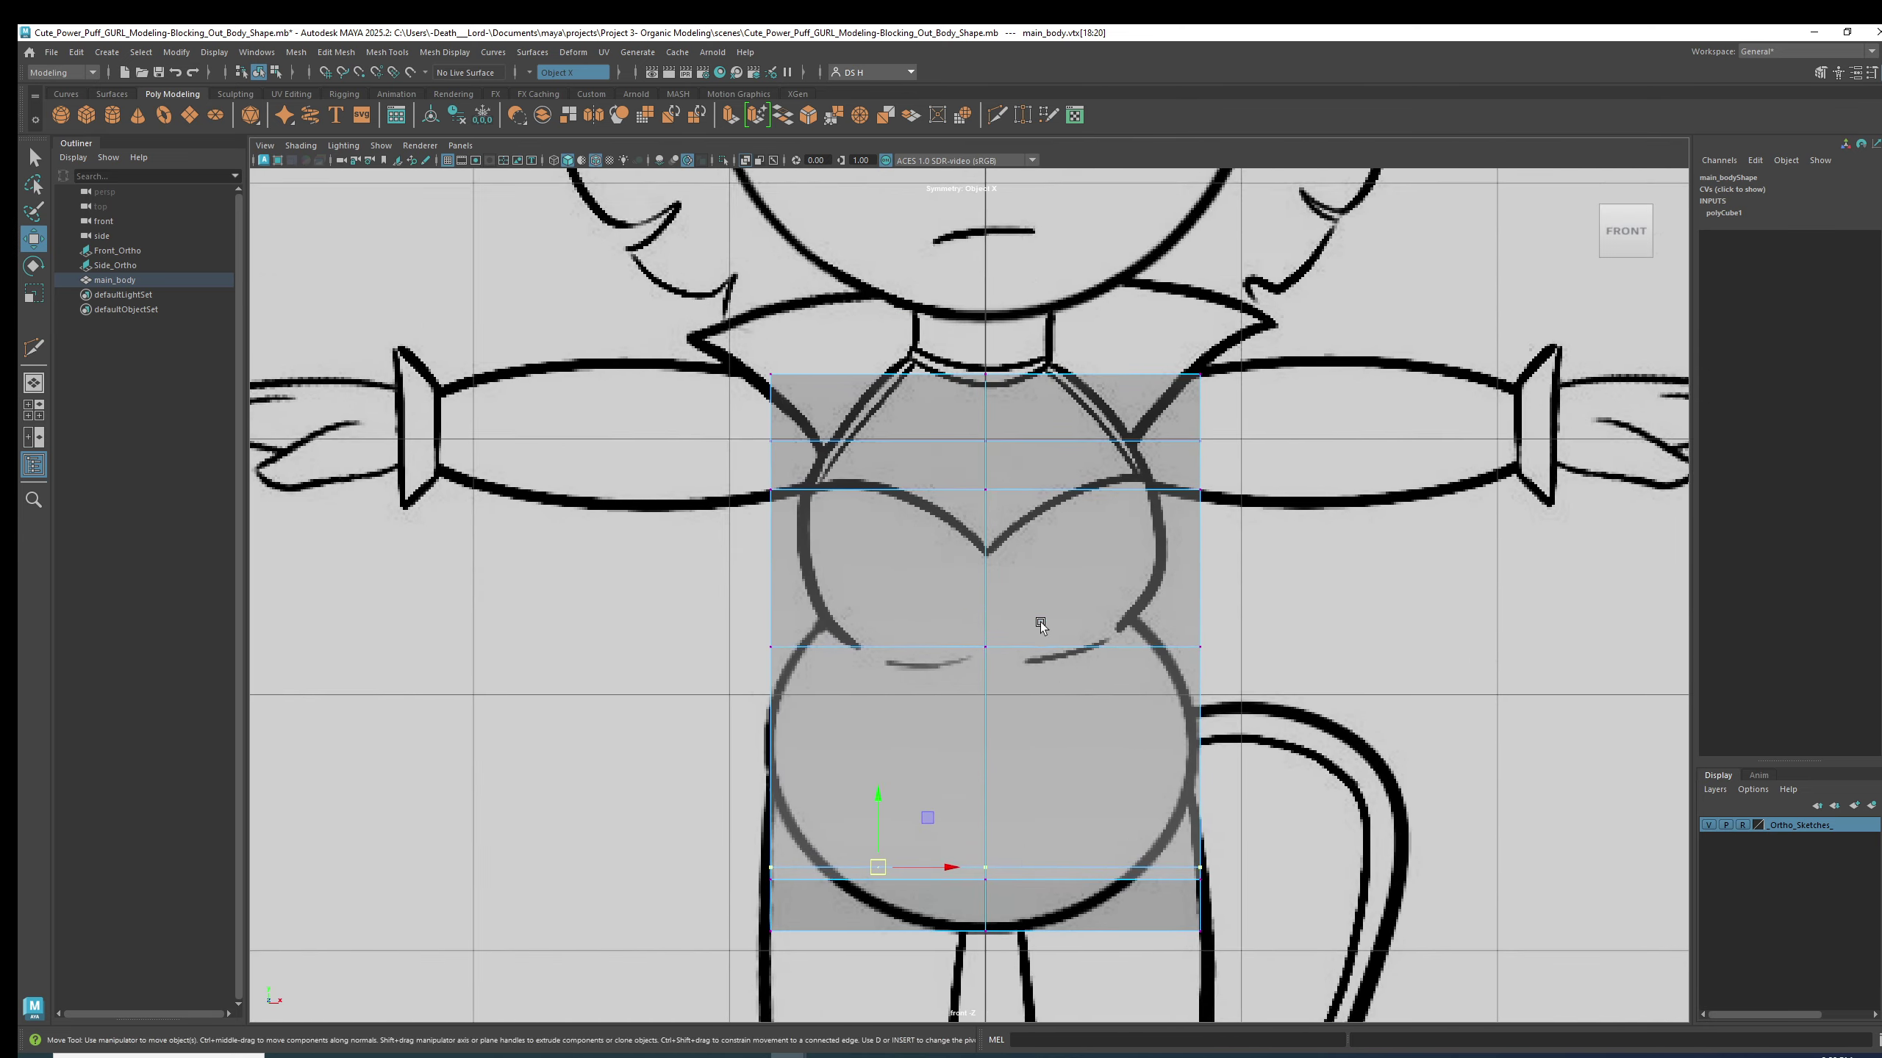
{"action": "middle_click_drag", "start_coordinate": [1041, 625], "coordinate": [1003, 531], "text": "alt"}
{"action": "left_click", "coordinate": [1161, 553]}
{"action": "left_click_drag", "start_coordinate": [1227, 552], "coordinate": [1132, 554]}
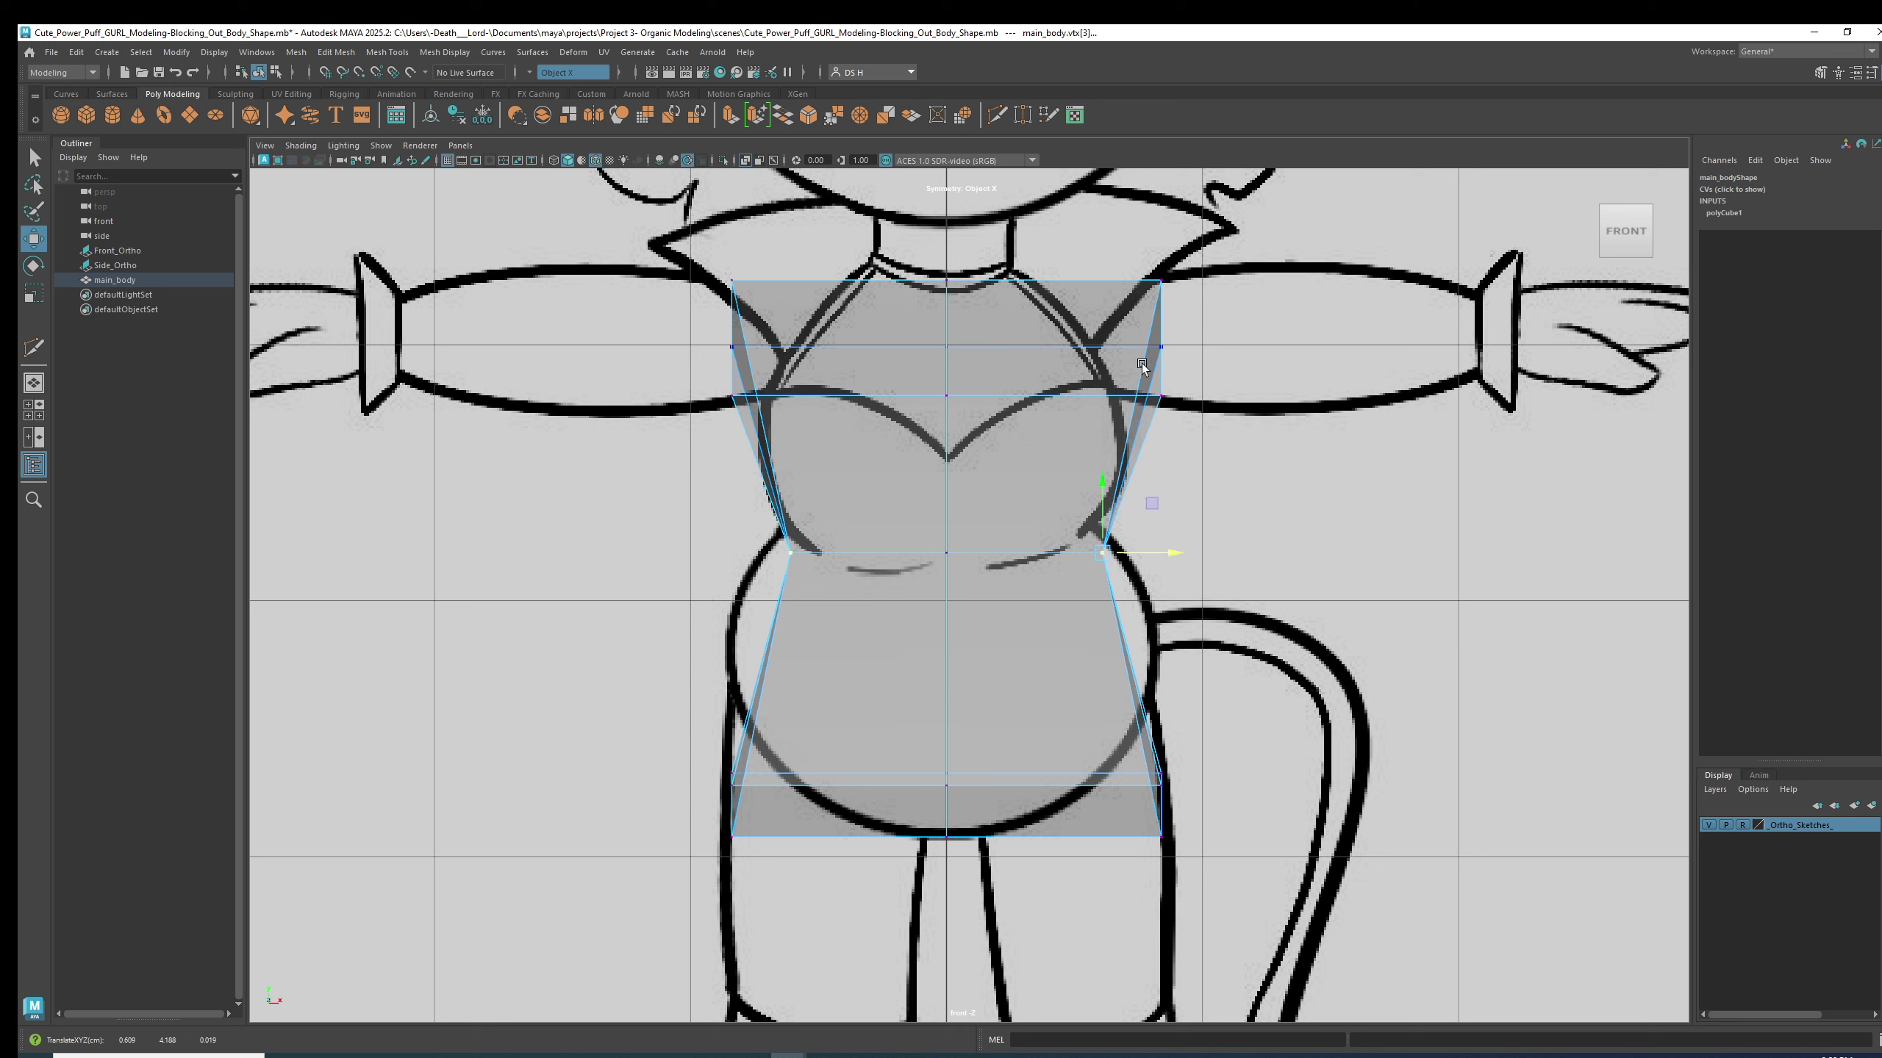
{"action": "left_click_drag", "start_coordinate": [1215, 414], "coordinate": [1097, 209]}
{"action": "left_click_drag", "start_coordinate": [1217, 345], "coordinate": [1174, 344]}
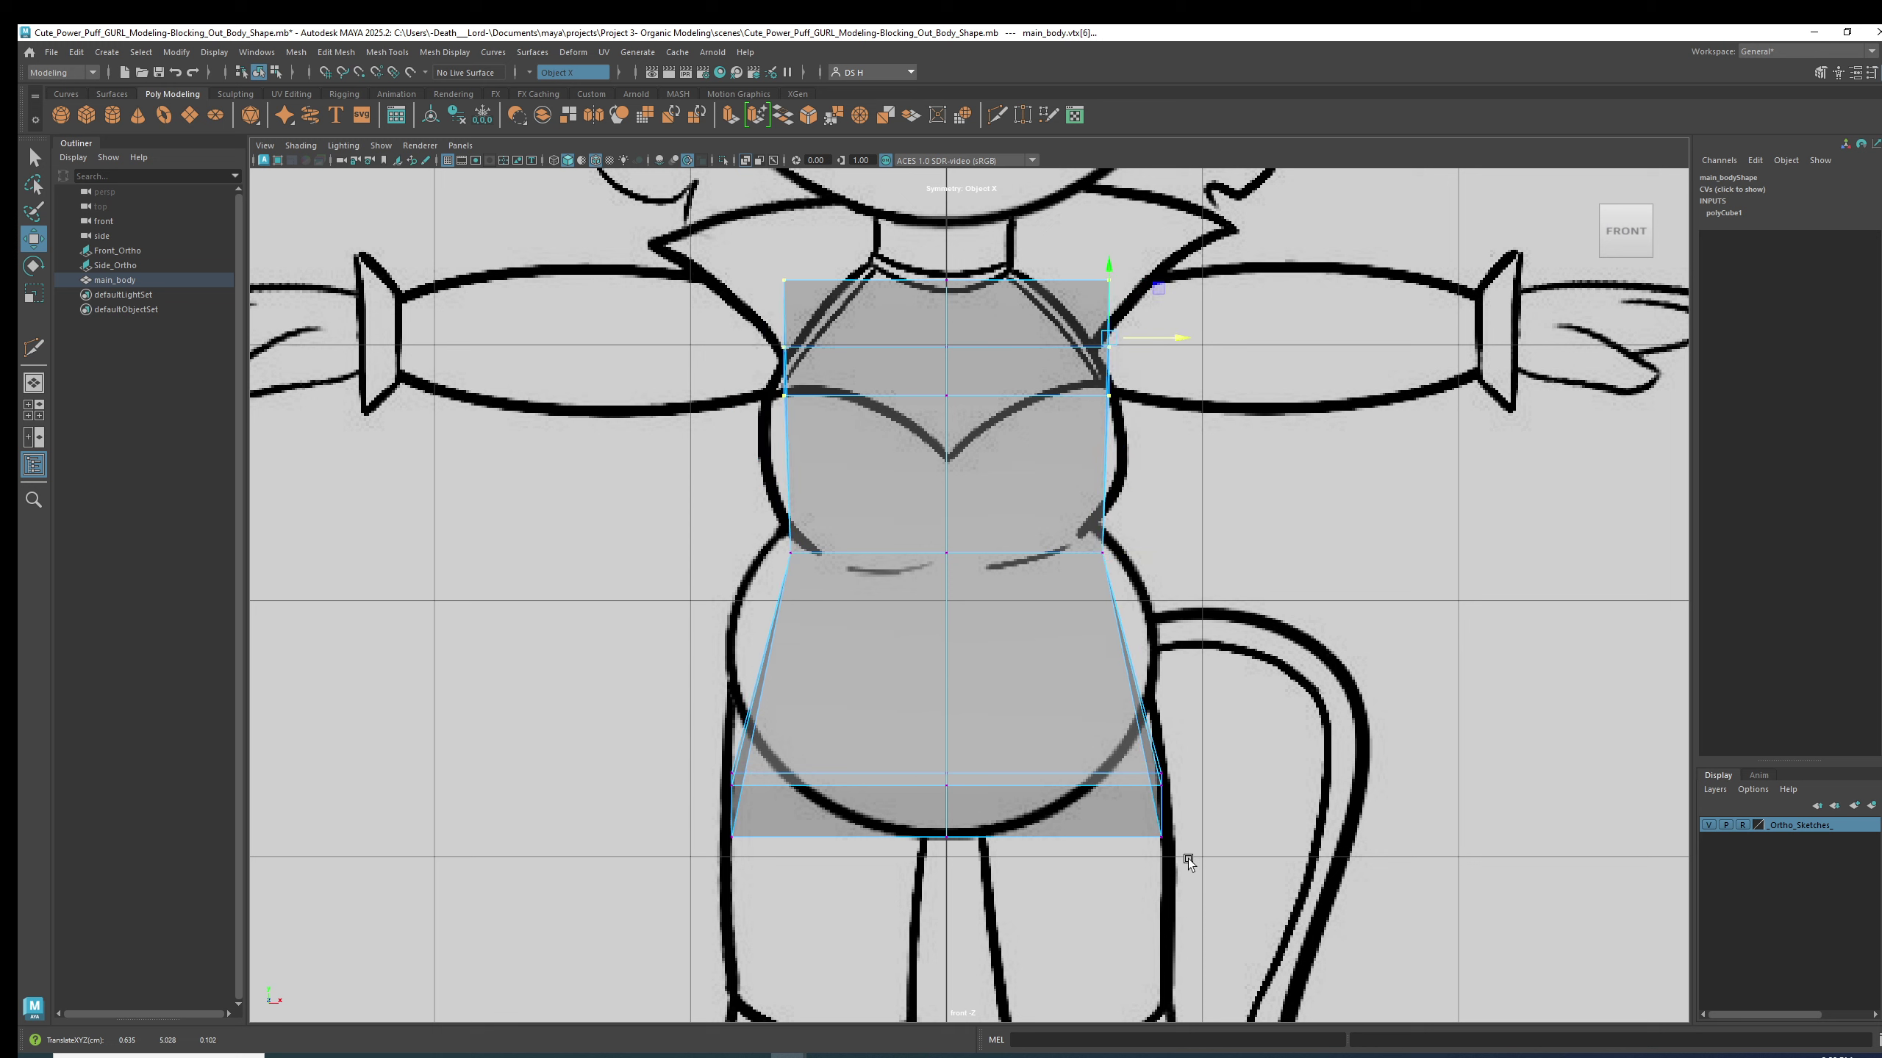
- Turn on main_body's smoothed preview and inspect the reshaped torso from several angles in the perspective view
{"action": "left_click_drag", "start_coordinate": [1187, 859], "coordinate": [1115, 741]}
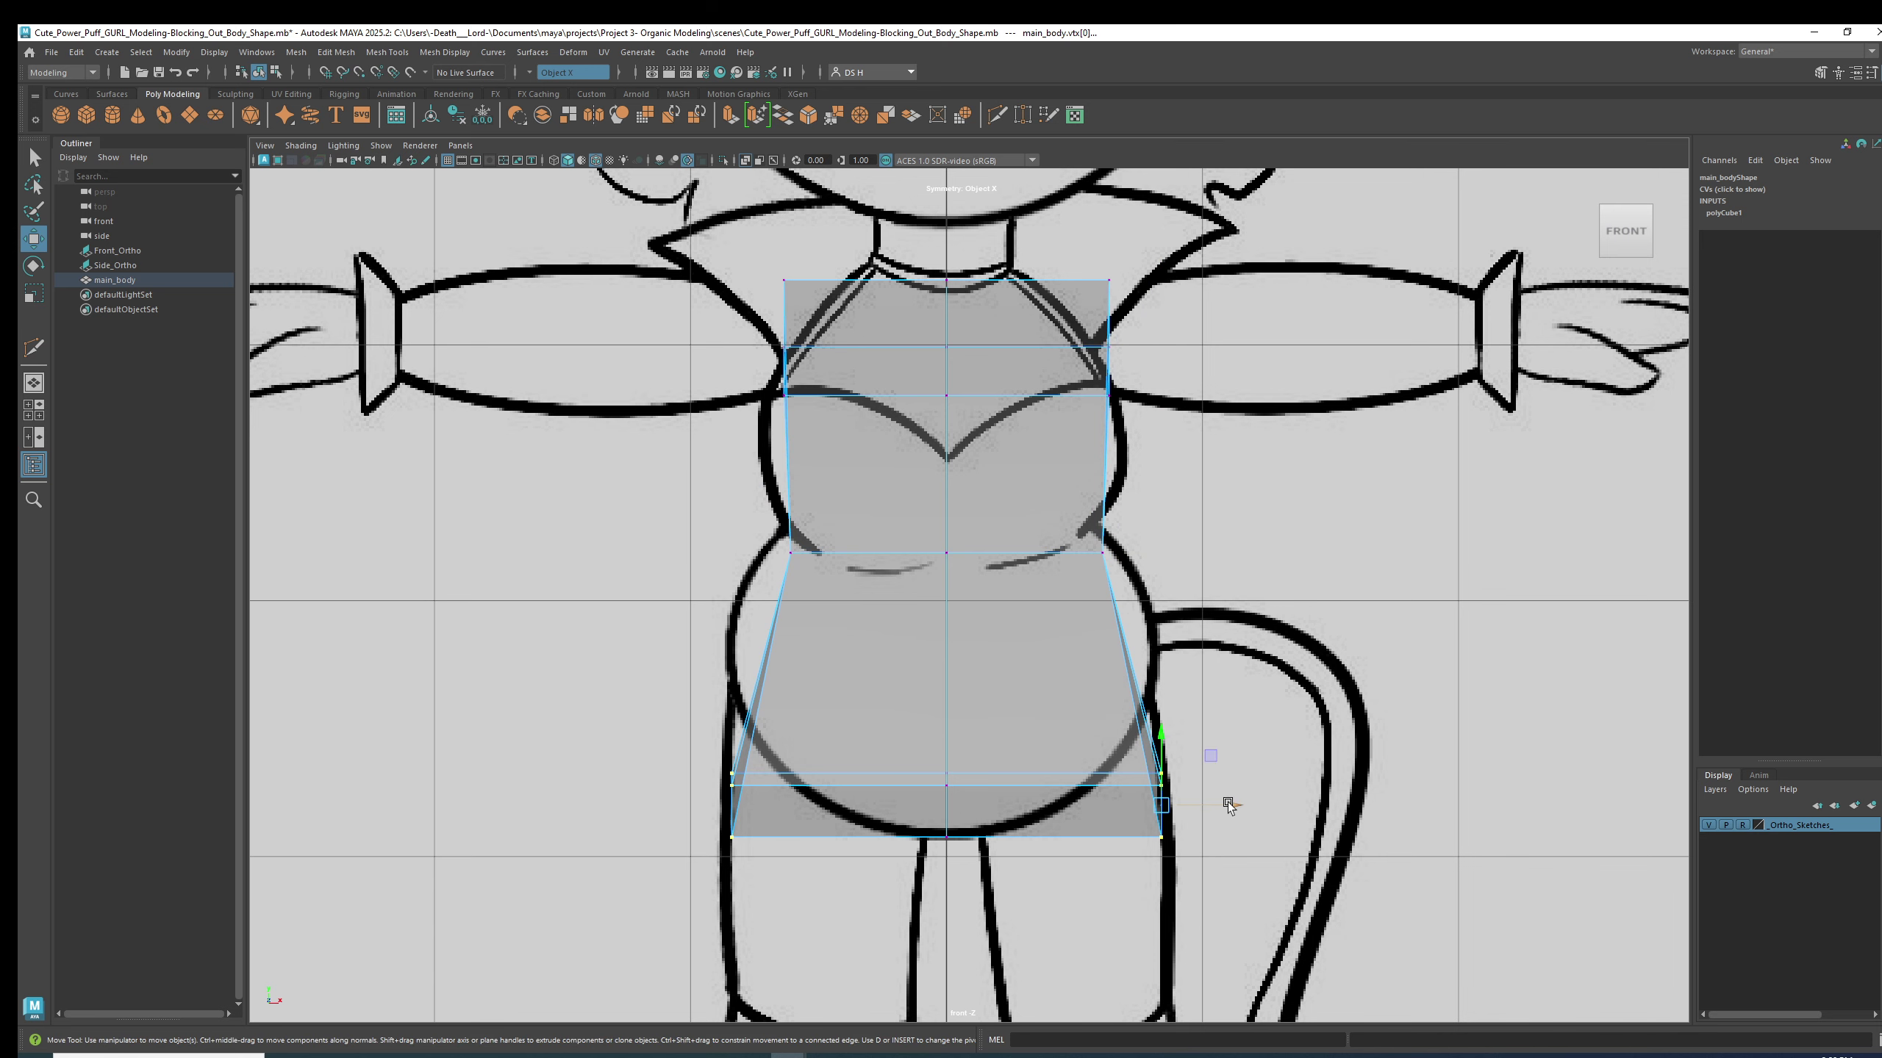
{"action": "key", "text": "space"}
{"action": "key", "text": "space"}
{"action": "left_click_drag", "start_coordinate": [1182, 512], "coordinate": [1212, 554], "text": "alt"}
{"action": "key", "text": "3"}
{"action": "left_click", "coordinate": [1211, 554]}
{"action": "mouse_move", "coordinate": [1126, 608]}
{"action": "left_mouse_down", "text": "alt"}
{"action": "mouse_move", "coordinate": [997, 541]}
{"action": "mouse_move", "coordinate": [850, 517]}
{"action": "left_mouse_up", "text": "alt"}
- In the enlarged side view, adjust the back waist and bottom vertices outward so the smoothed hips fill the sketch outline
{"action": "key", "text": "space"}
{"action": "key", "text": "space"}
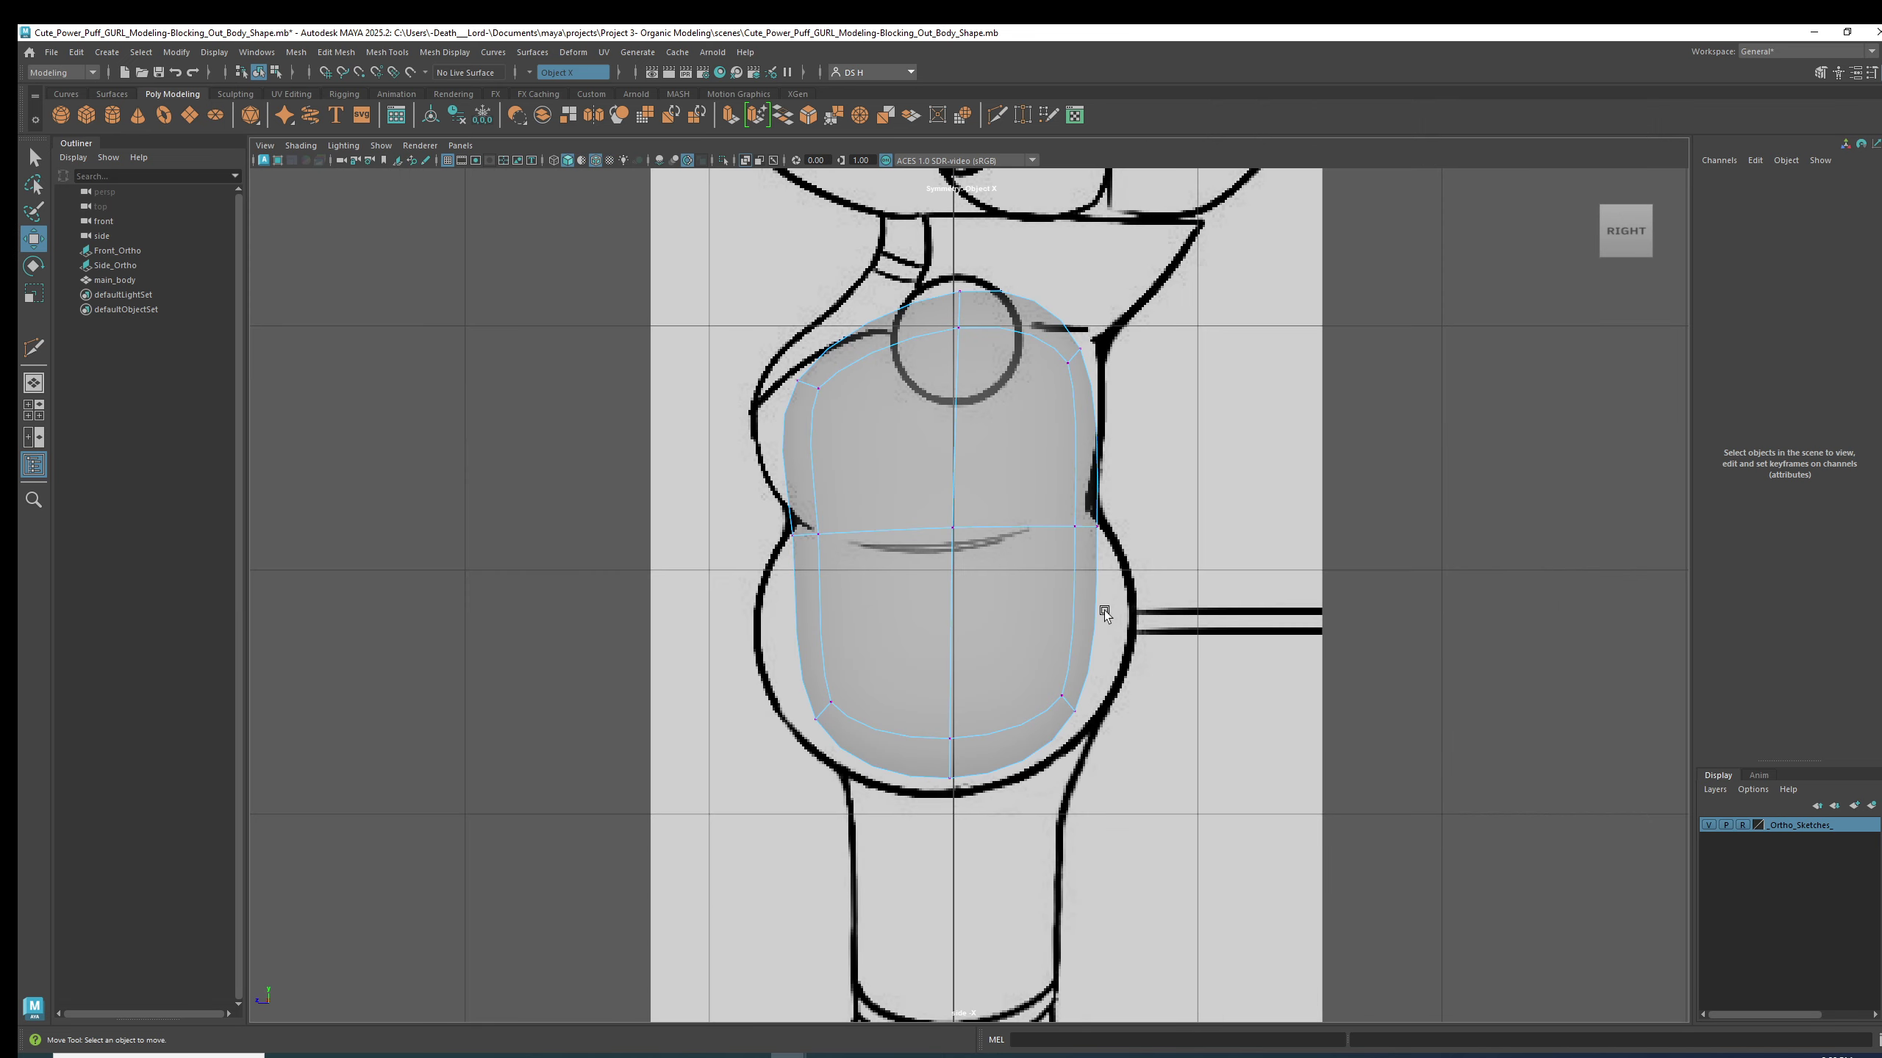
{"action": "left_click_drag", "start_coordinate": [1104, 611], "coordinate": [1023, 527]}
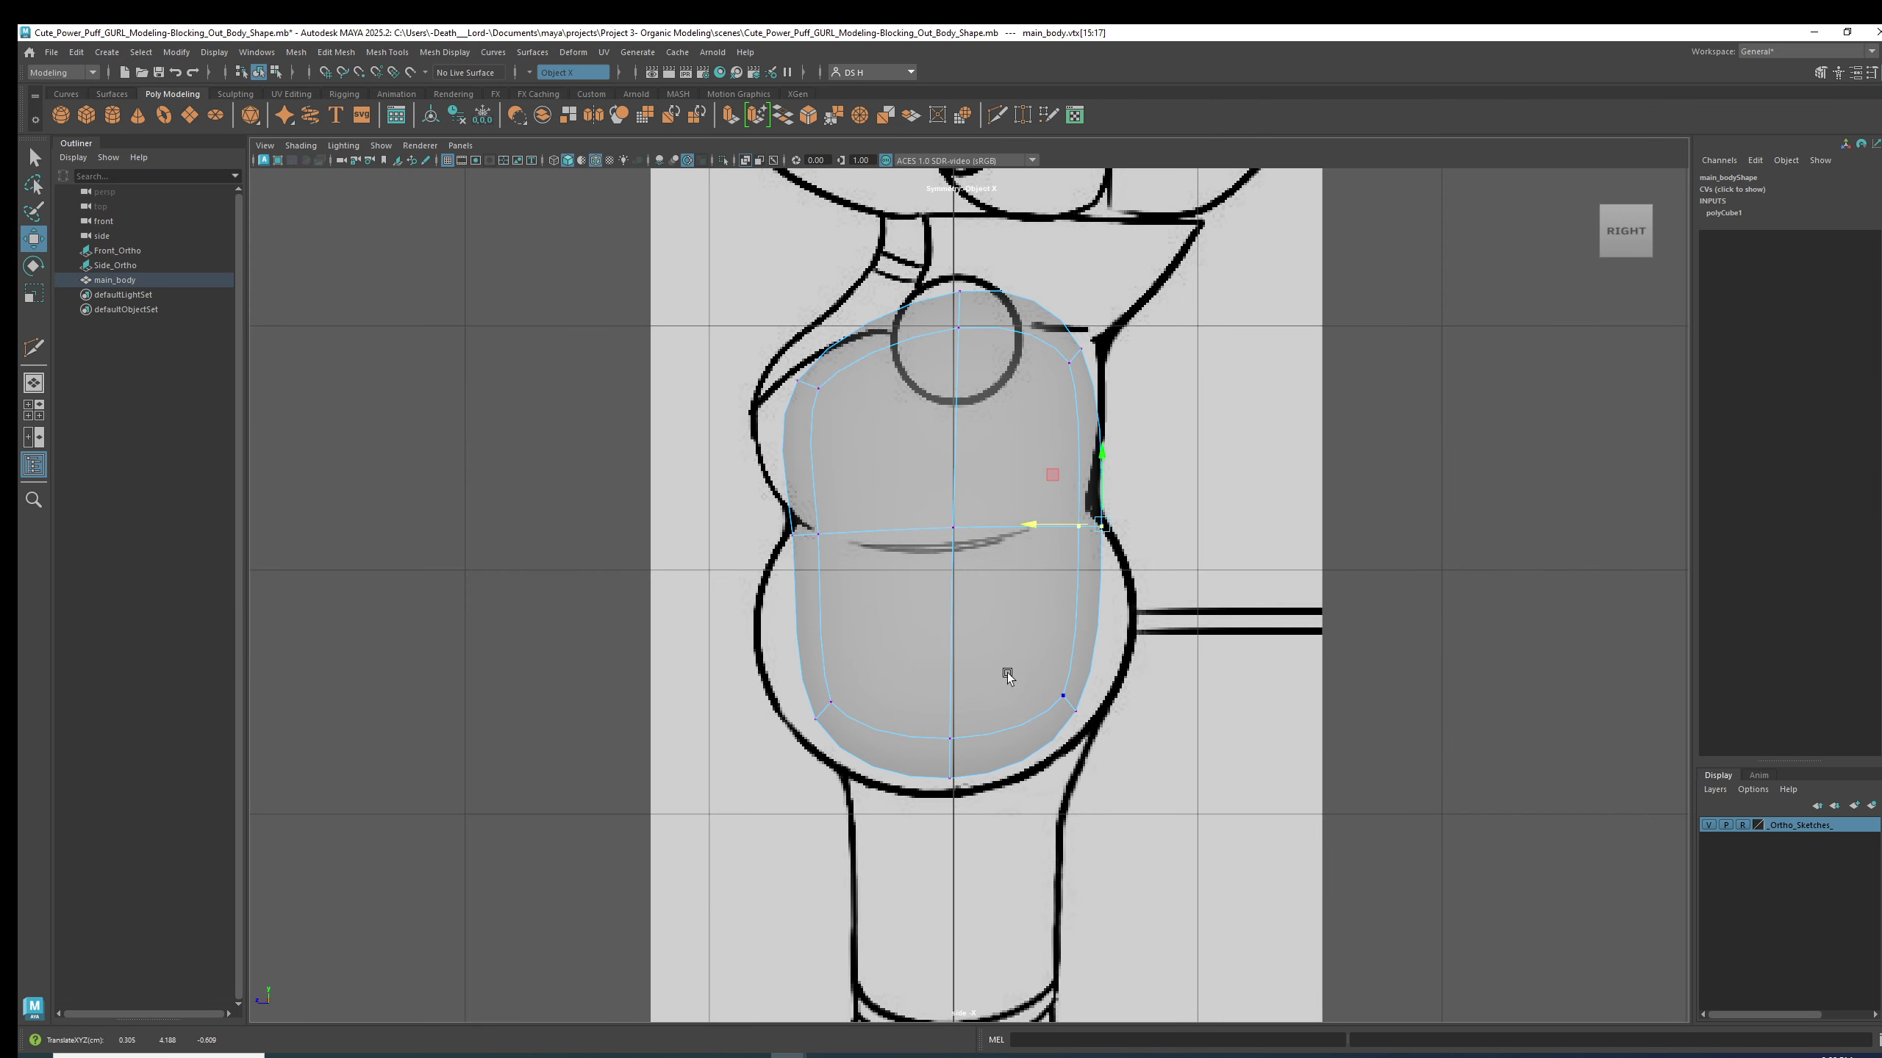
{"action": "left_click_drag", "start_coordinate": [1037, 678], "coordinate": [1117, 740]}
{"action": "left_click_drag", "start_coordinate": [989, 808], "coordinate": [951, 752]}
{"action": "left_click_drag", "start_coordinate": [784, 679], "coordinate": [895, 751]}
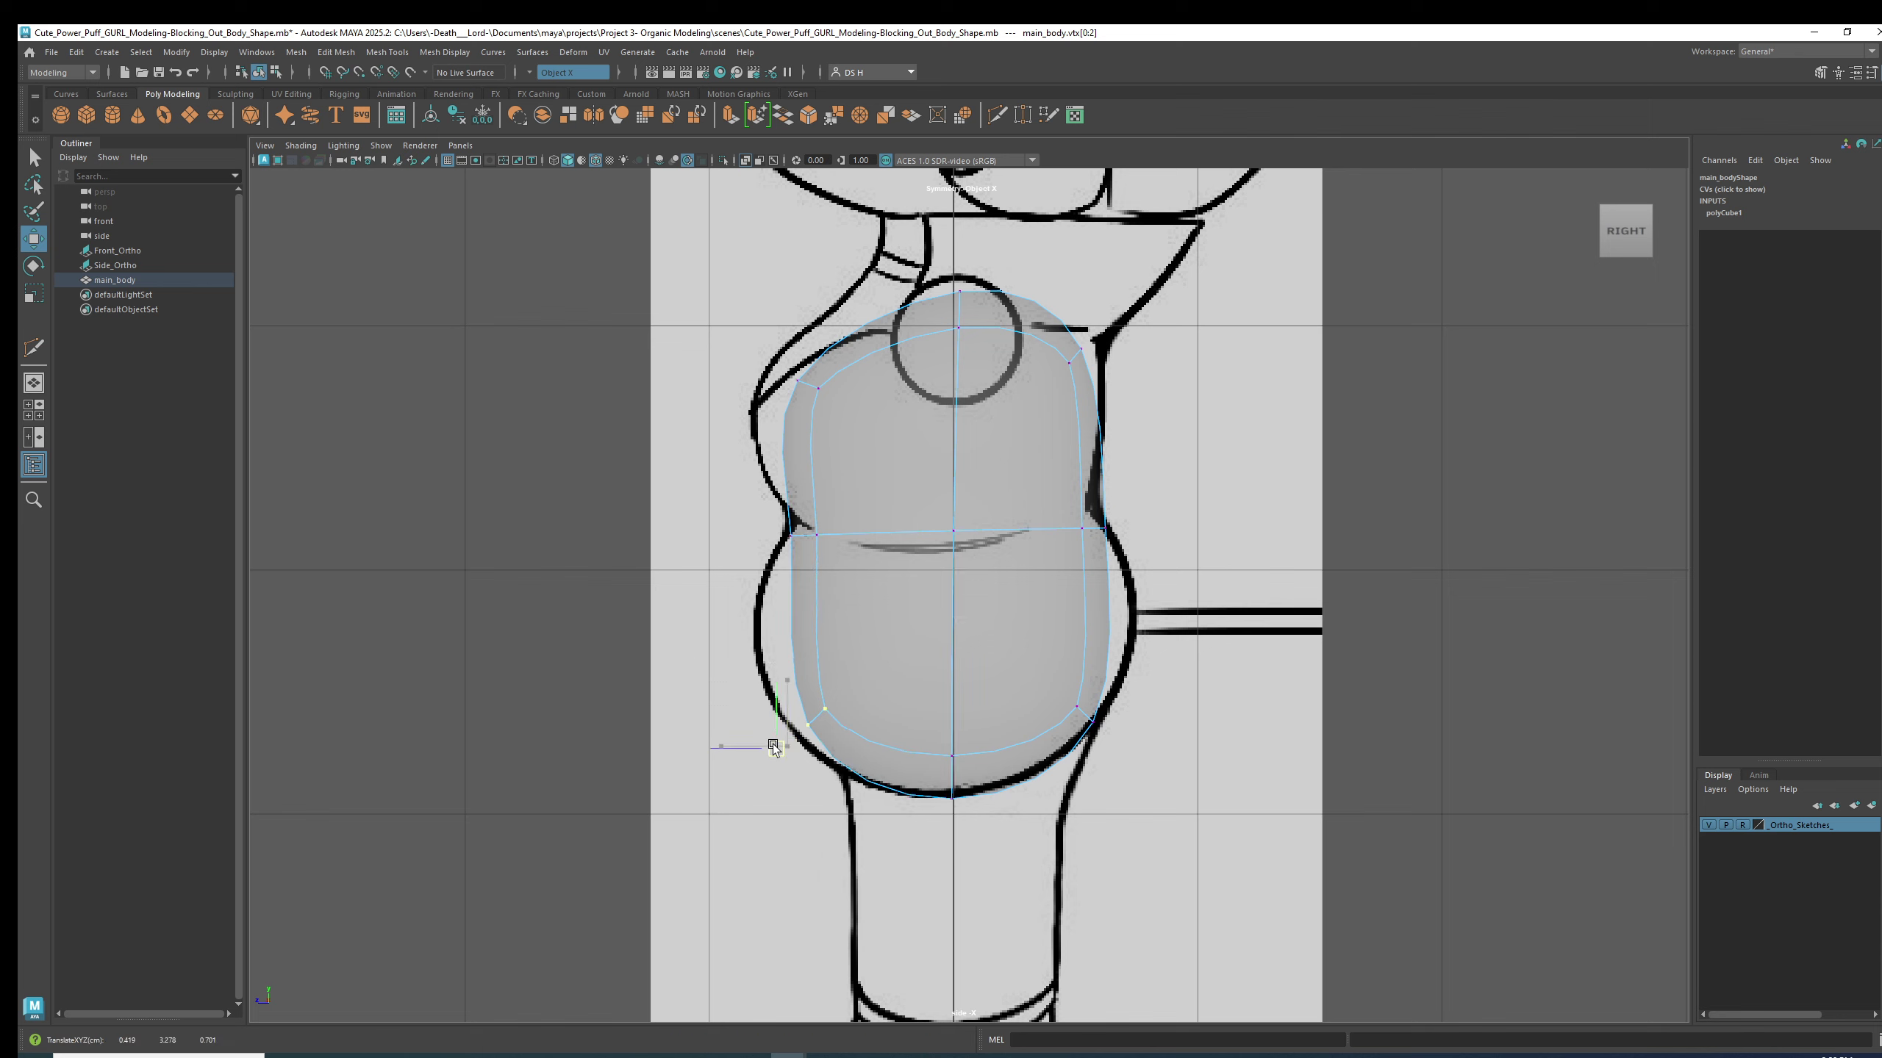
{"action": "left_click_drag", "start_coordinate": [773, 744], "coordinate": [759, 747]}
- Pull the upper front vertices forward to fill the chest outline, and set the front waist vertices slightly lower at the waist crease
{"action": "mouse_move", "coordinate": [763, 530]}
{"action": "left_mouse_down"}
{"action": "mouse_move", "coordinate": [824, 557]}
{"action": "mouse_move", "coordinate": [806, 531]}
{"action": "mouse_move", "coordinate": [758, 557]}
{"action": "left_mouse_up"}
{"action": "left_click_drag", "start_coordinate": [775, 370], "coordinate": [745, 337]}
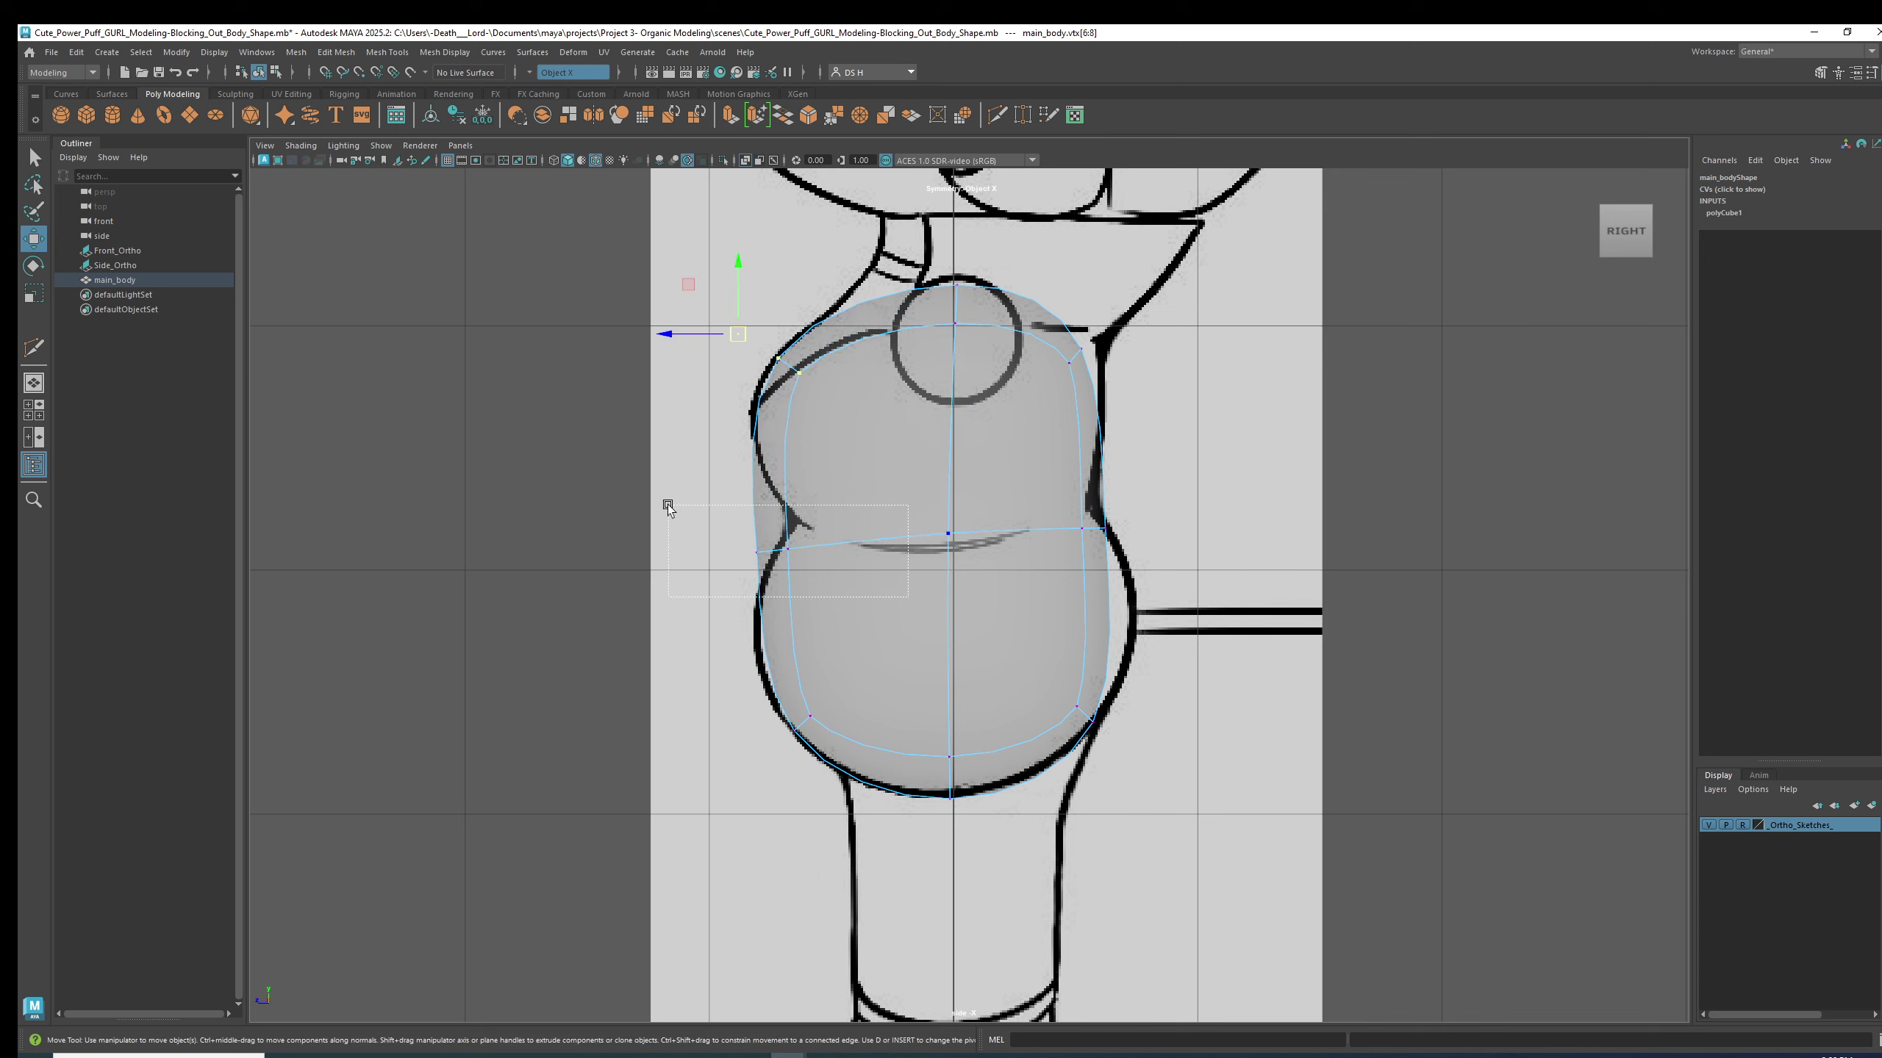
{"action": "left_click_drag", "start_coordinate": [667, 505], "coordinate": [826, 547]}
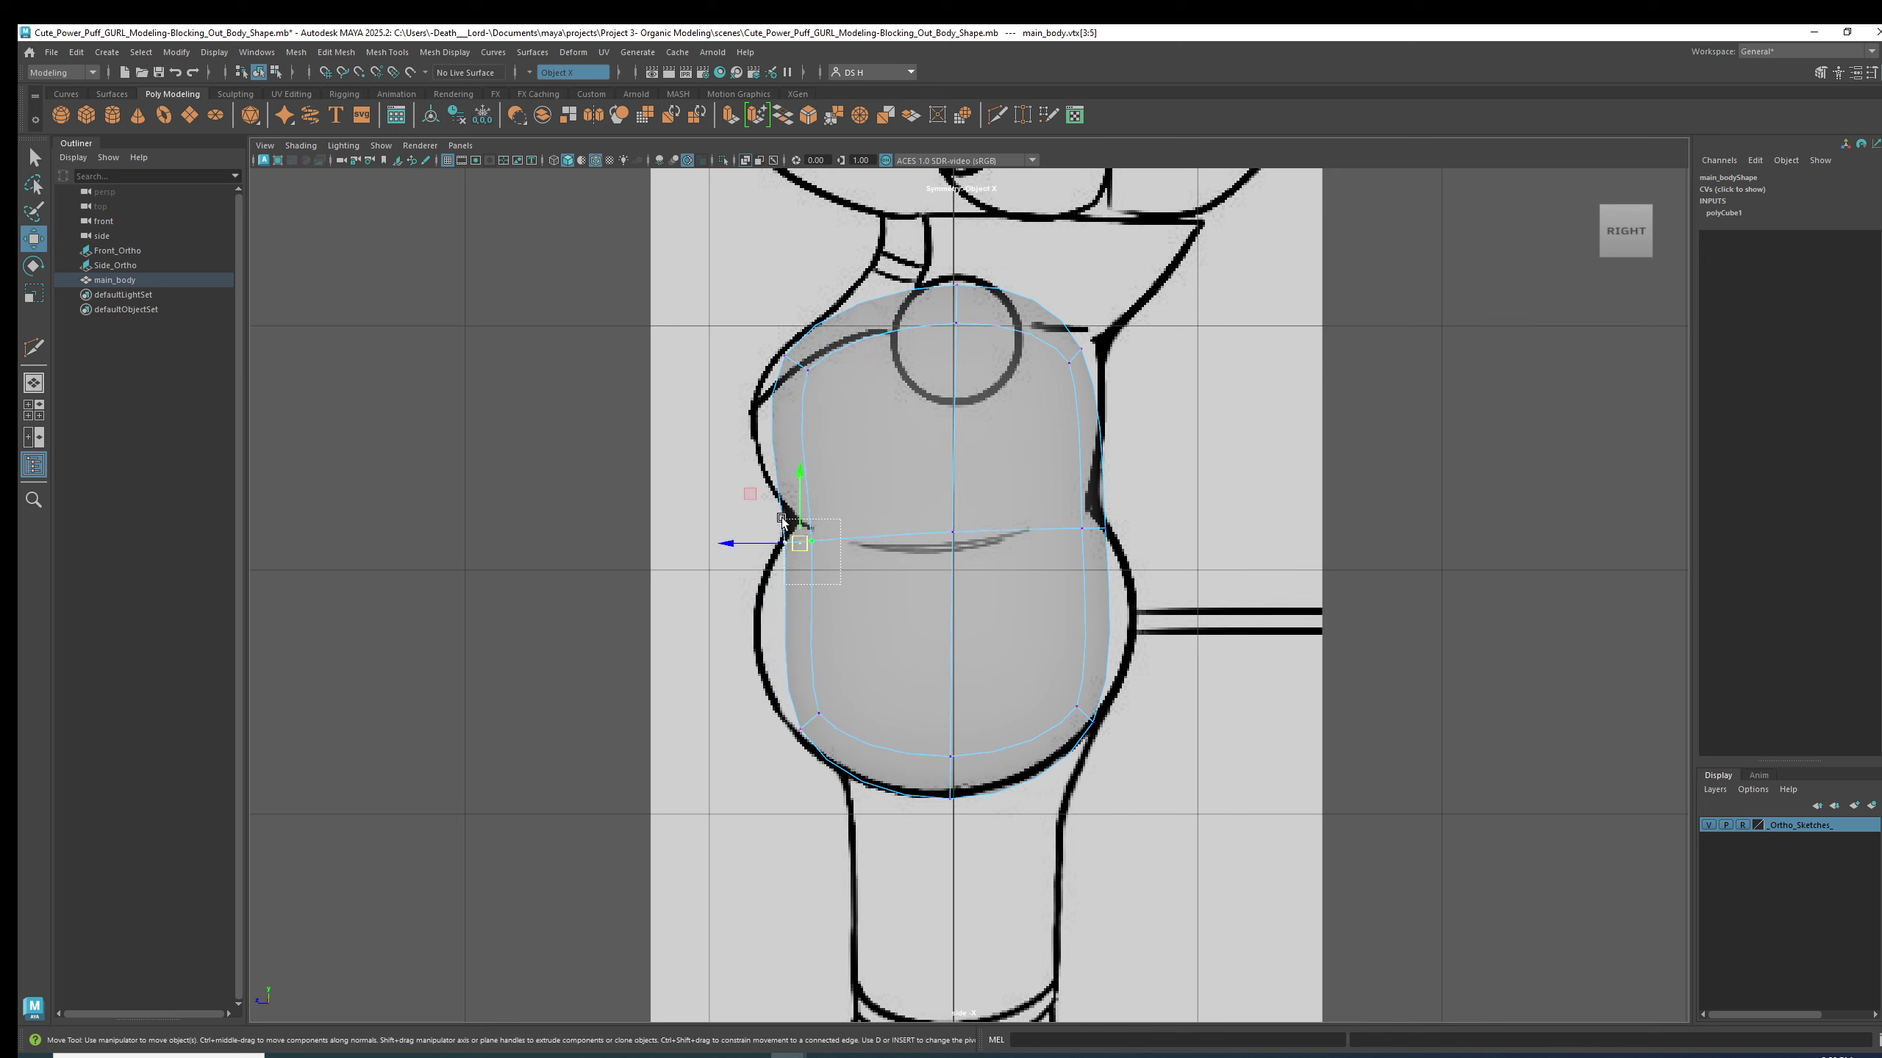
- Refine main_body's side profile by lowering the back and center waist vertices and adjusting the lower back and upper back vertices to the outline
{"action": "mouse_move", "coordinate": [1112, 512]}
{"action": "left_mouse_down"}
{"action": "mouse_move", "coordinate": [1077, 559]}
{"action": "mouse_move", "coordinate": [1106, 545]}
{"action": "left_mouse_up"}
{"action": "left_click_drag", "start_coordinate": [995, 665], "coordinate": [1128, 728]}
{"action": "left_click", "coordinate": [952, 532]}
{"action": "left_click_drag", "start_coordinate": [951, 537], "coordinate": [949, 552]}
{"action": "mouse_move", "coordinate": [1118, 321]}
{"action": "left_mouse_down"}
{"action": "mouse_move", "coordinate": [1095, 363]}
{"action": "mouse_move", "coordinate": [1097, 314]}
{"action": "left_mouse_up"}
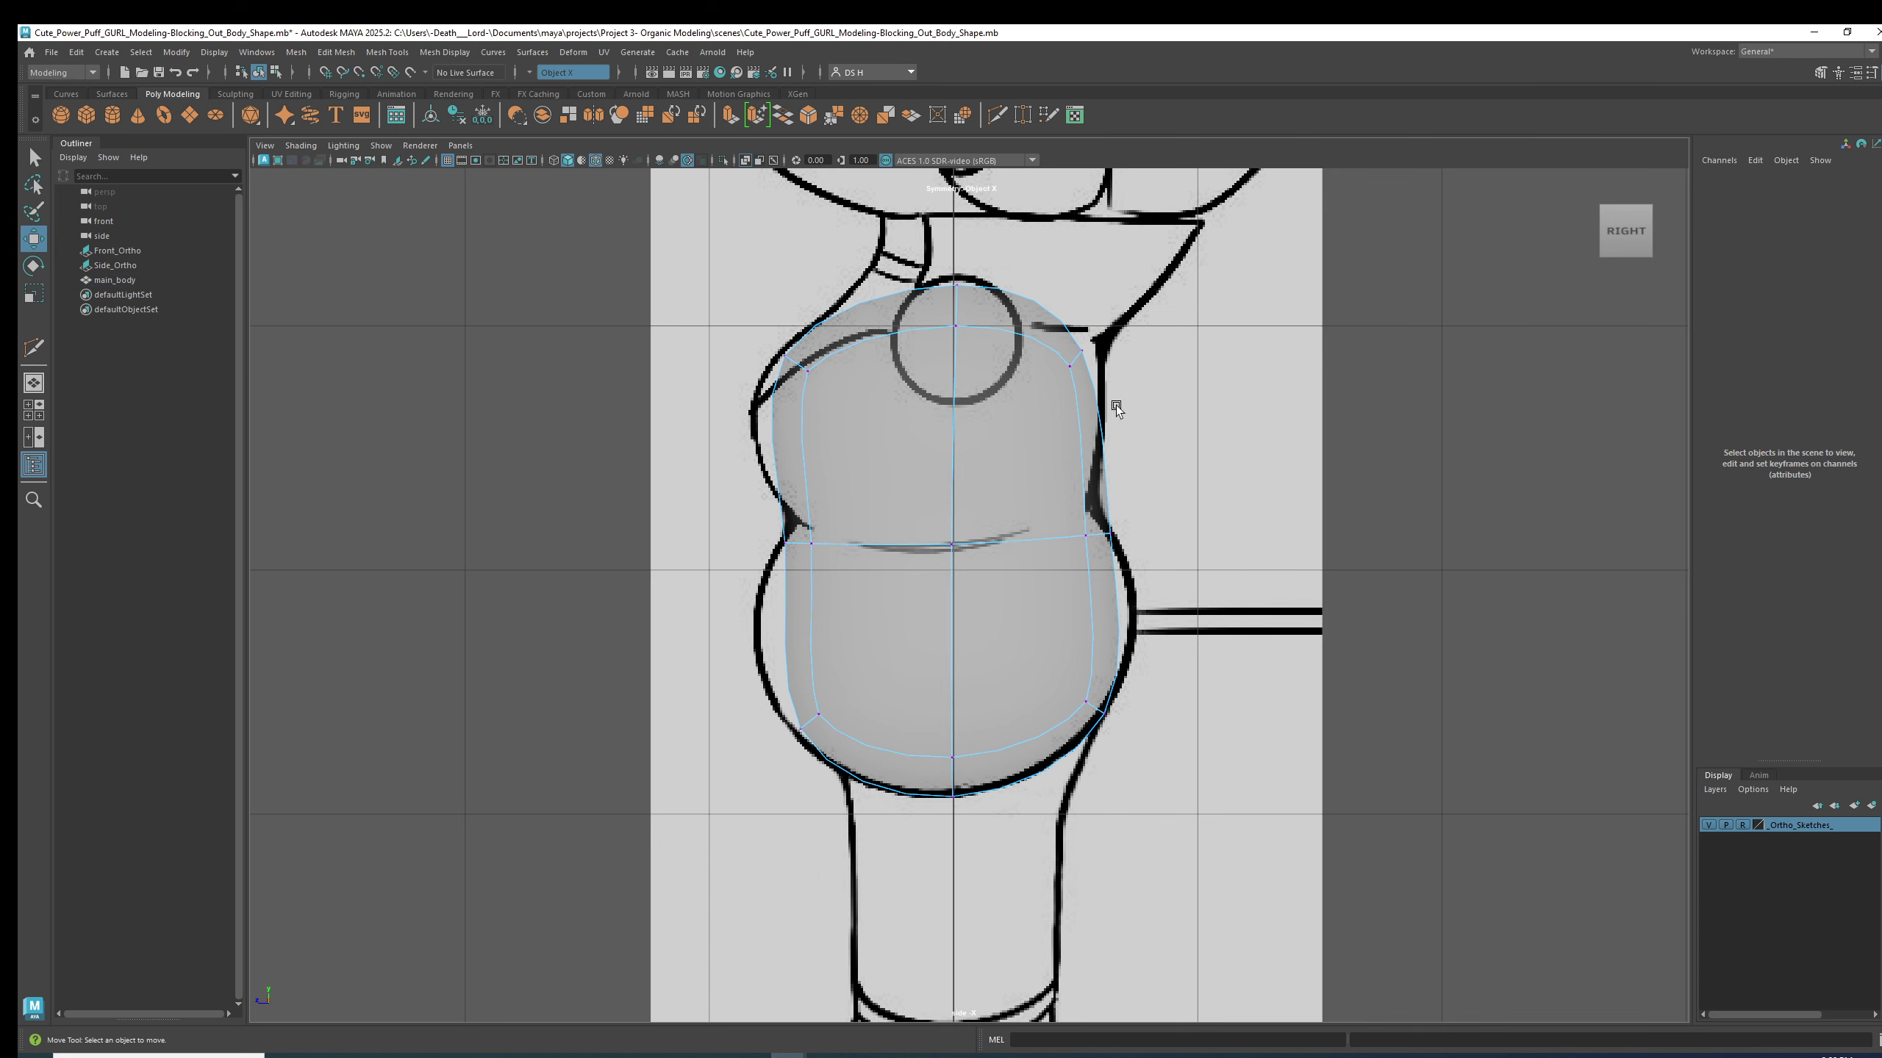
- In the side view, nudge the upper back vertices outward and pull the back waist vertices slightly inward to follow the sketch outline
{"action": "left_click_drag", "start_coordinate": [1116, 406], "coordinate": [992, 304]}
{"action": "left_click_drag", "start_coordinate": [1100, 327], "coordinate": [1109, 318]}
{"action": "left_click_drag", "start_coordinate": [1045, 455], "coordinate": [1204, 617]}
{"action": "left_click_drag", "start_coordinate": [1101, 534], "coordinate": [1096, 533]}
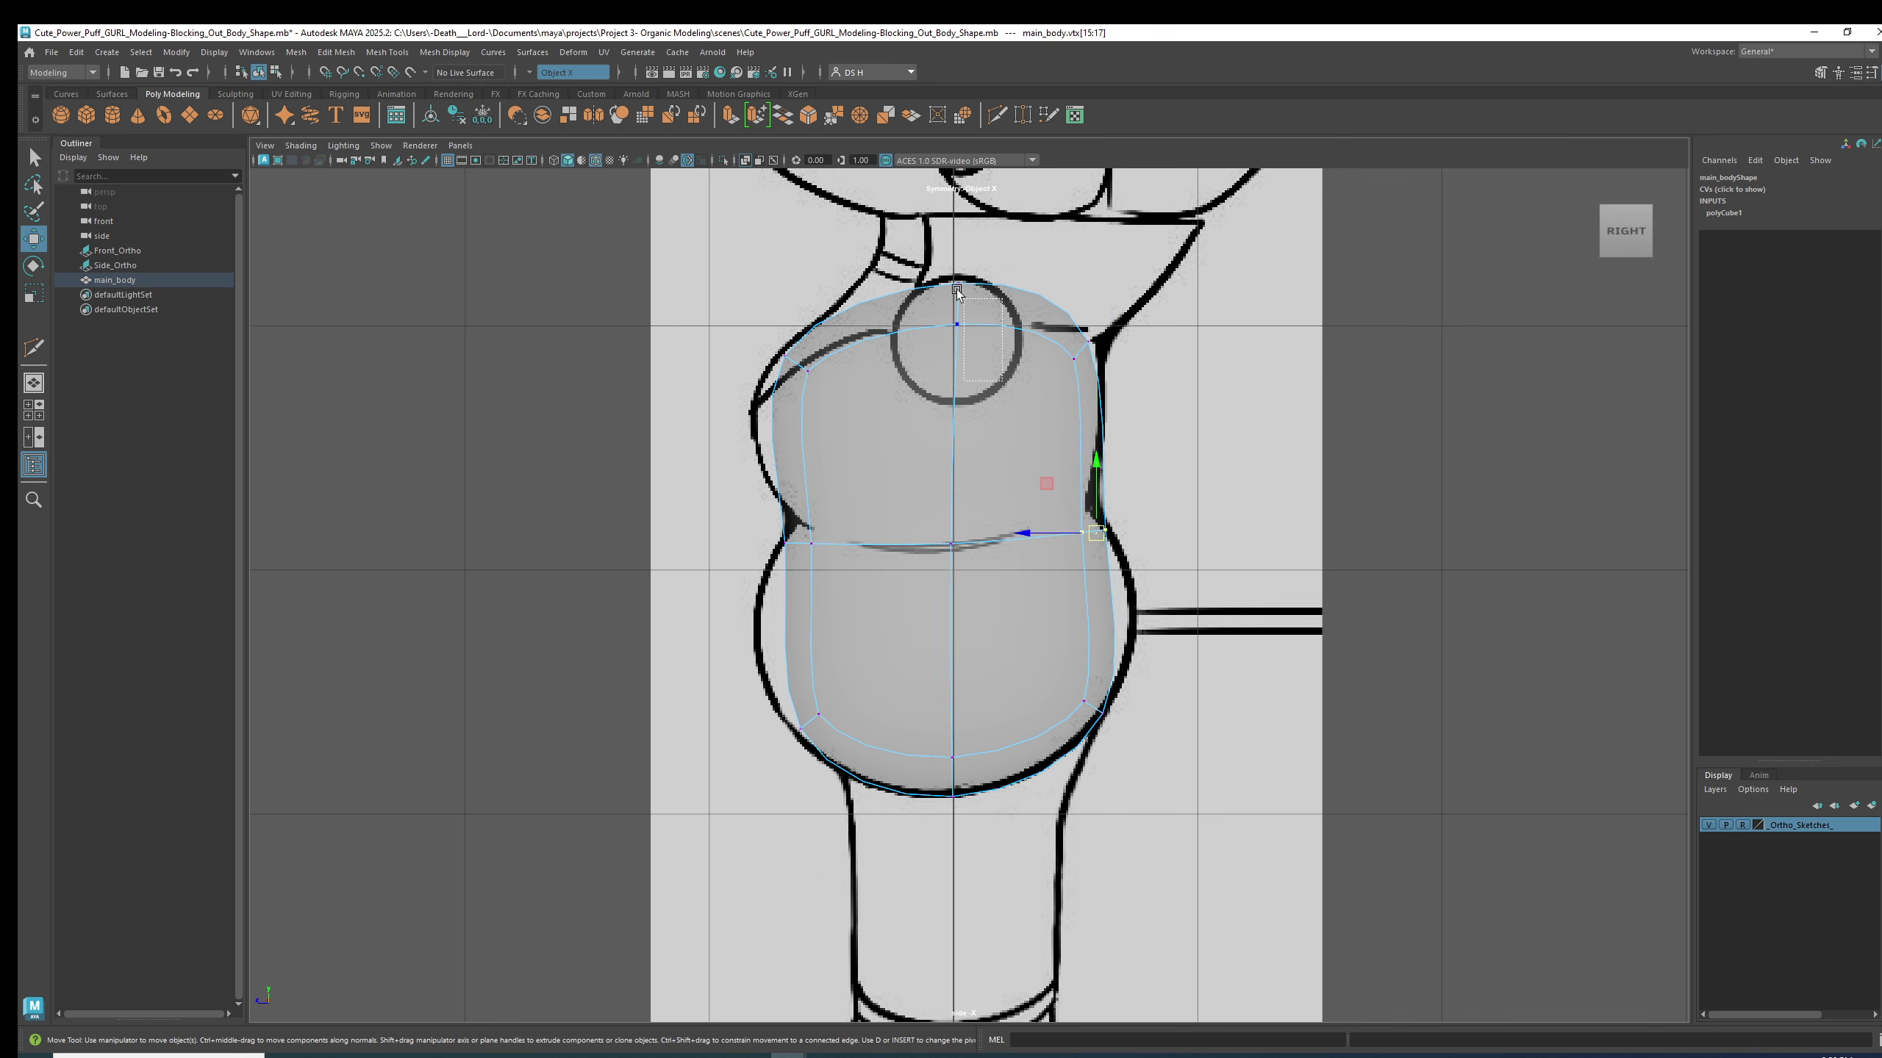
- Move the front waist vertices of main_body forward to the belly outline and reposition the upper front vertices to fit the chest outline
{"action": "left_click_drag", "start_coordinate": [895, 435], "coordinate": [720, 343]}
{"action": "left_click_drag", "start_coordinate": [756, 513], "coordinate": [759, 560]}
{"action": "left_click_drag", "start_coordinate": [733, 326], "coordinate": [855, 419]}
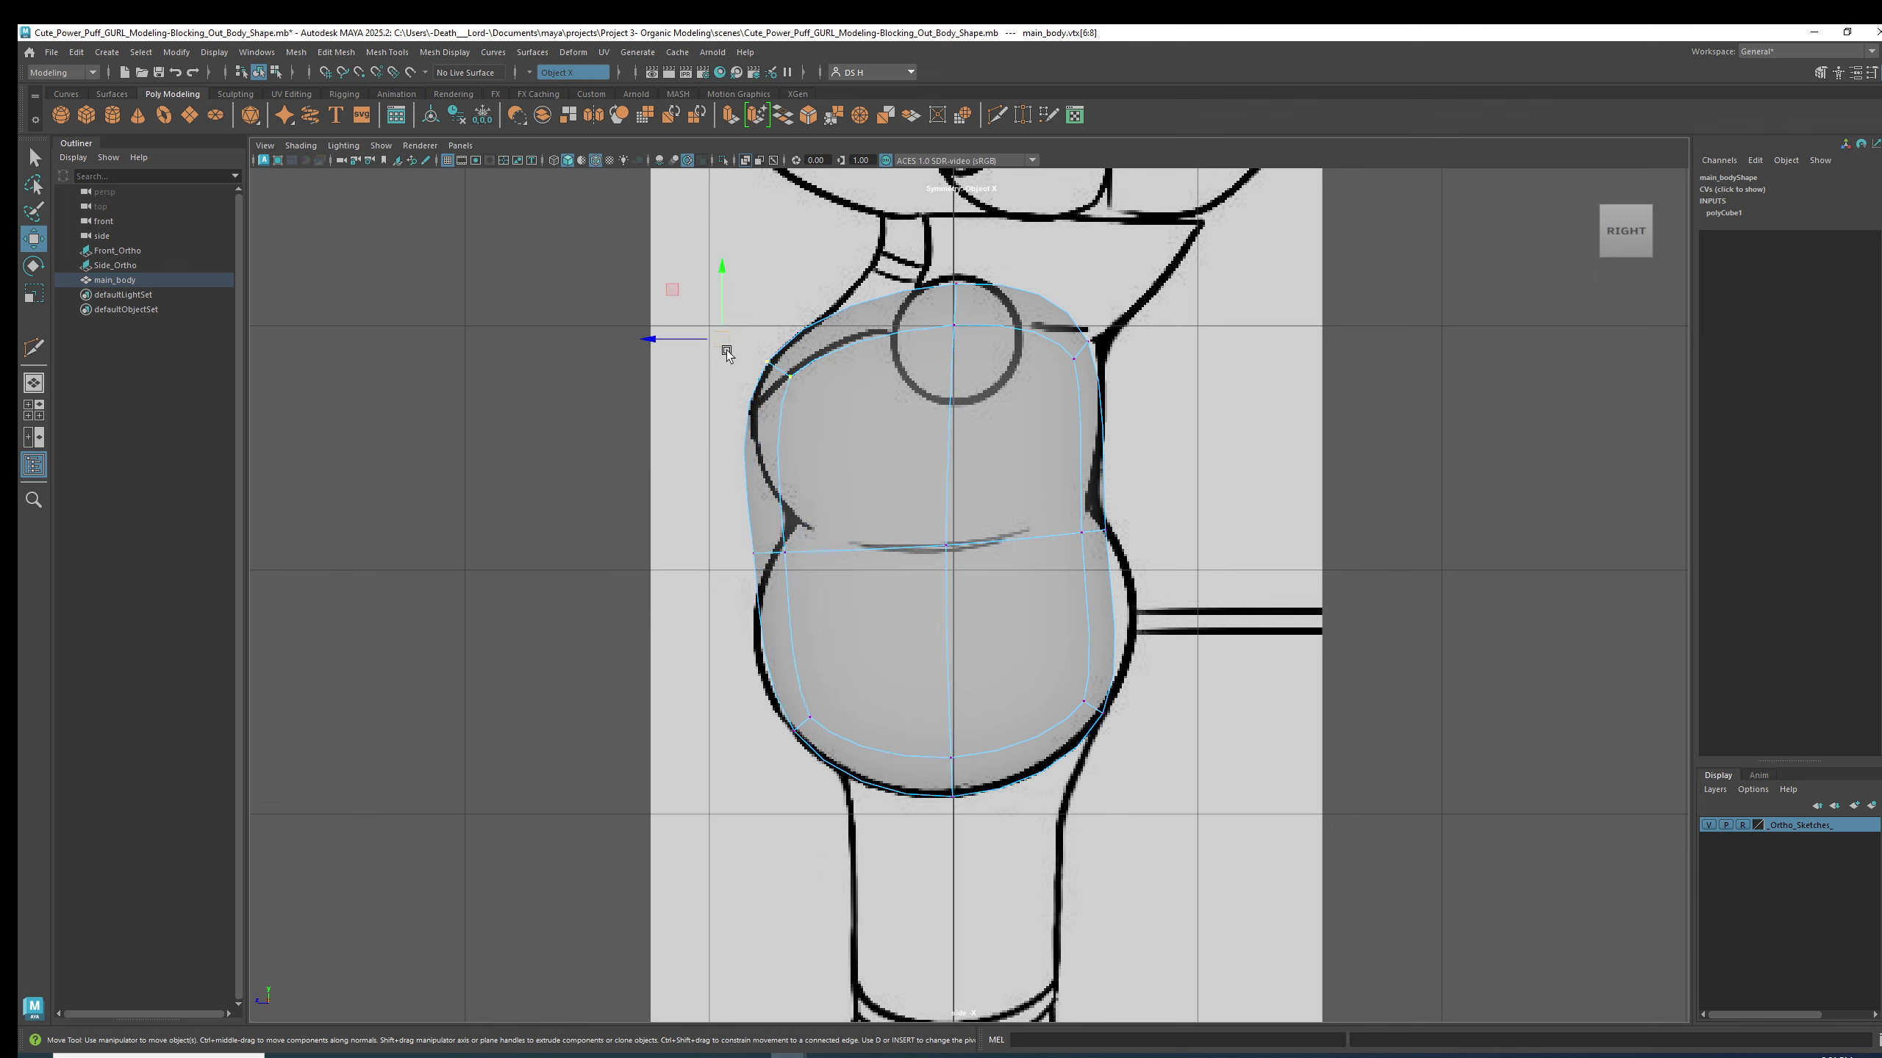
{"action": "left_click_drag", "start_coordinate": [722, 339], "coordinate": [759, 327]}
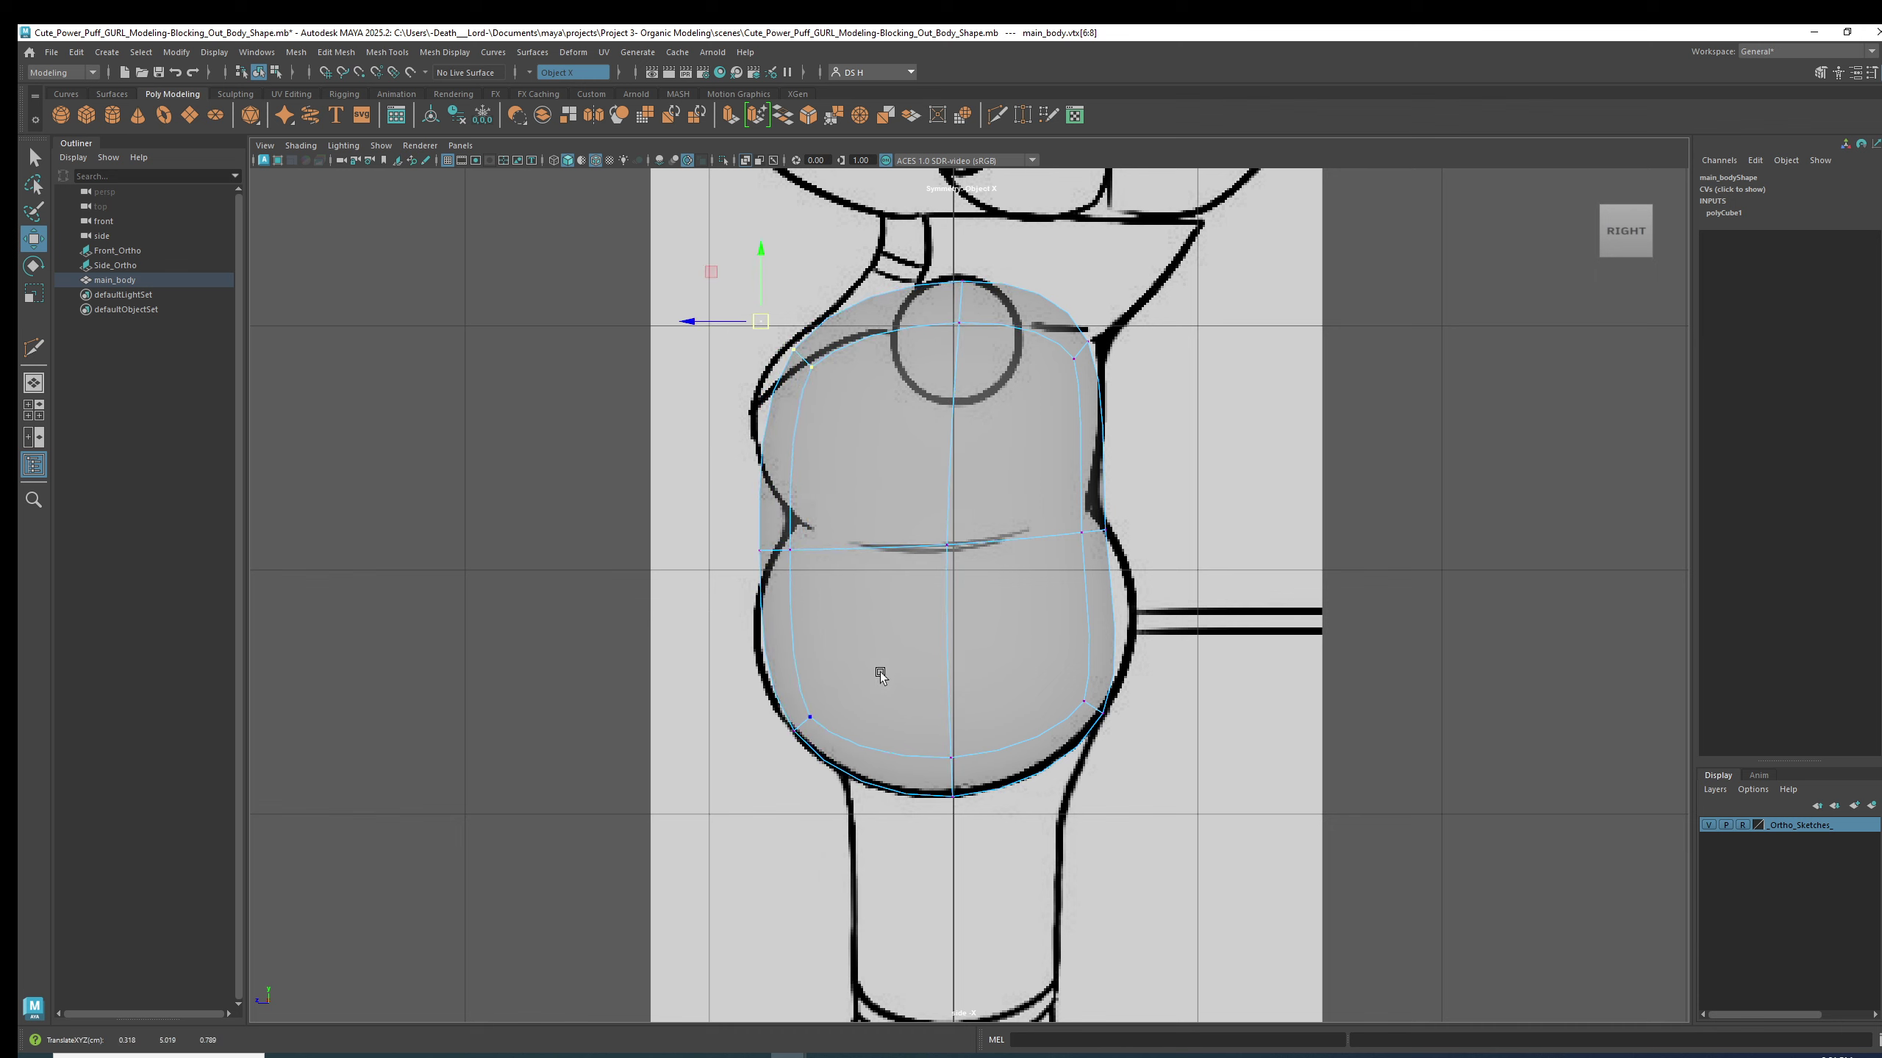
- In the enlarged front view, pull the bottom corner vertices of main_body inward and slightly up to match the sketch's rounded hip outline
{"action": "key", "text": "space"}
{"action": "key", "text": "space"}
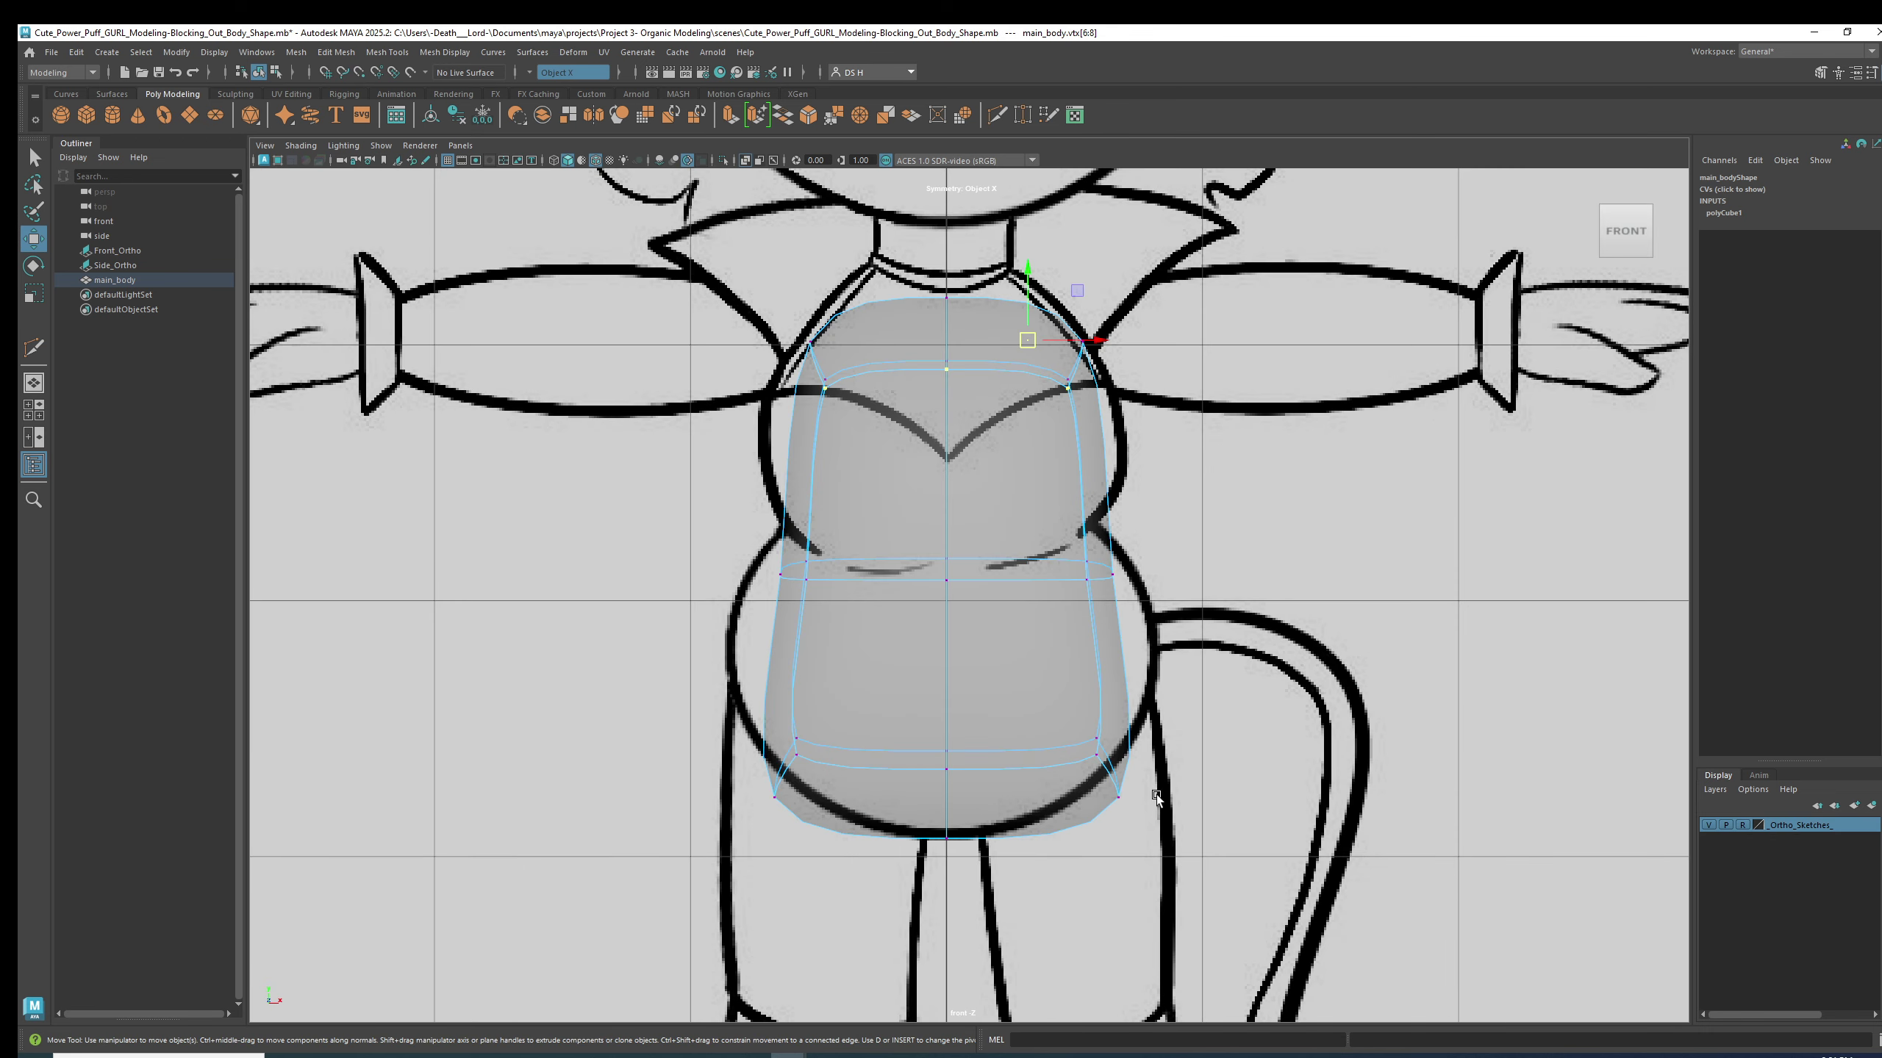
{"action": "left_click_drag", "start_coordinate": [1016, 704], "coordinate": [1103, 785]}
{"action": "middle_click_drag", "start_coordinate": [1237, 789], "coordinate": [1246, 735], "text": "alt"}
{"action": "left_click_drag", "start_coordinate": [1239, 762], "coordinate": [1205, 747]}
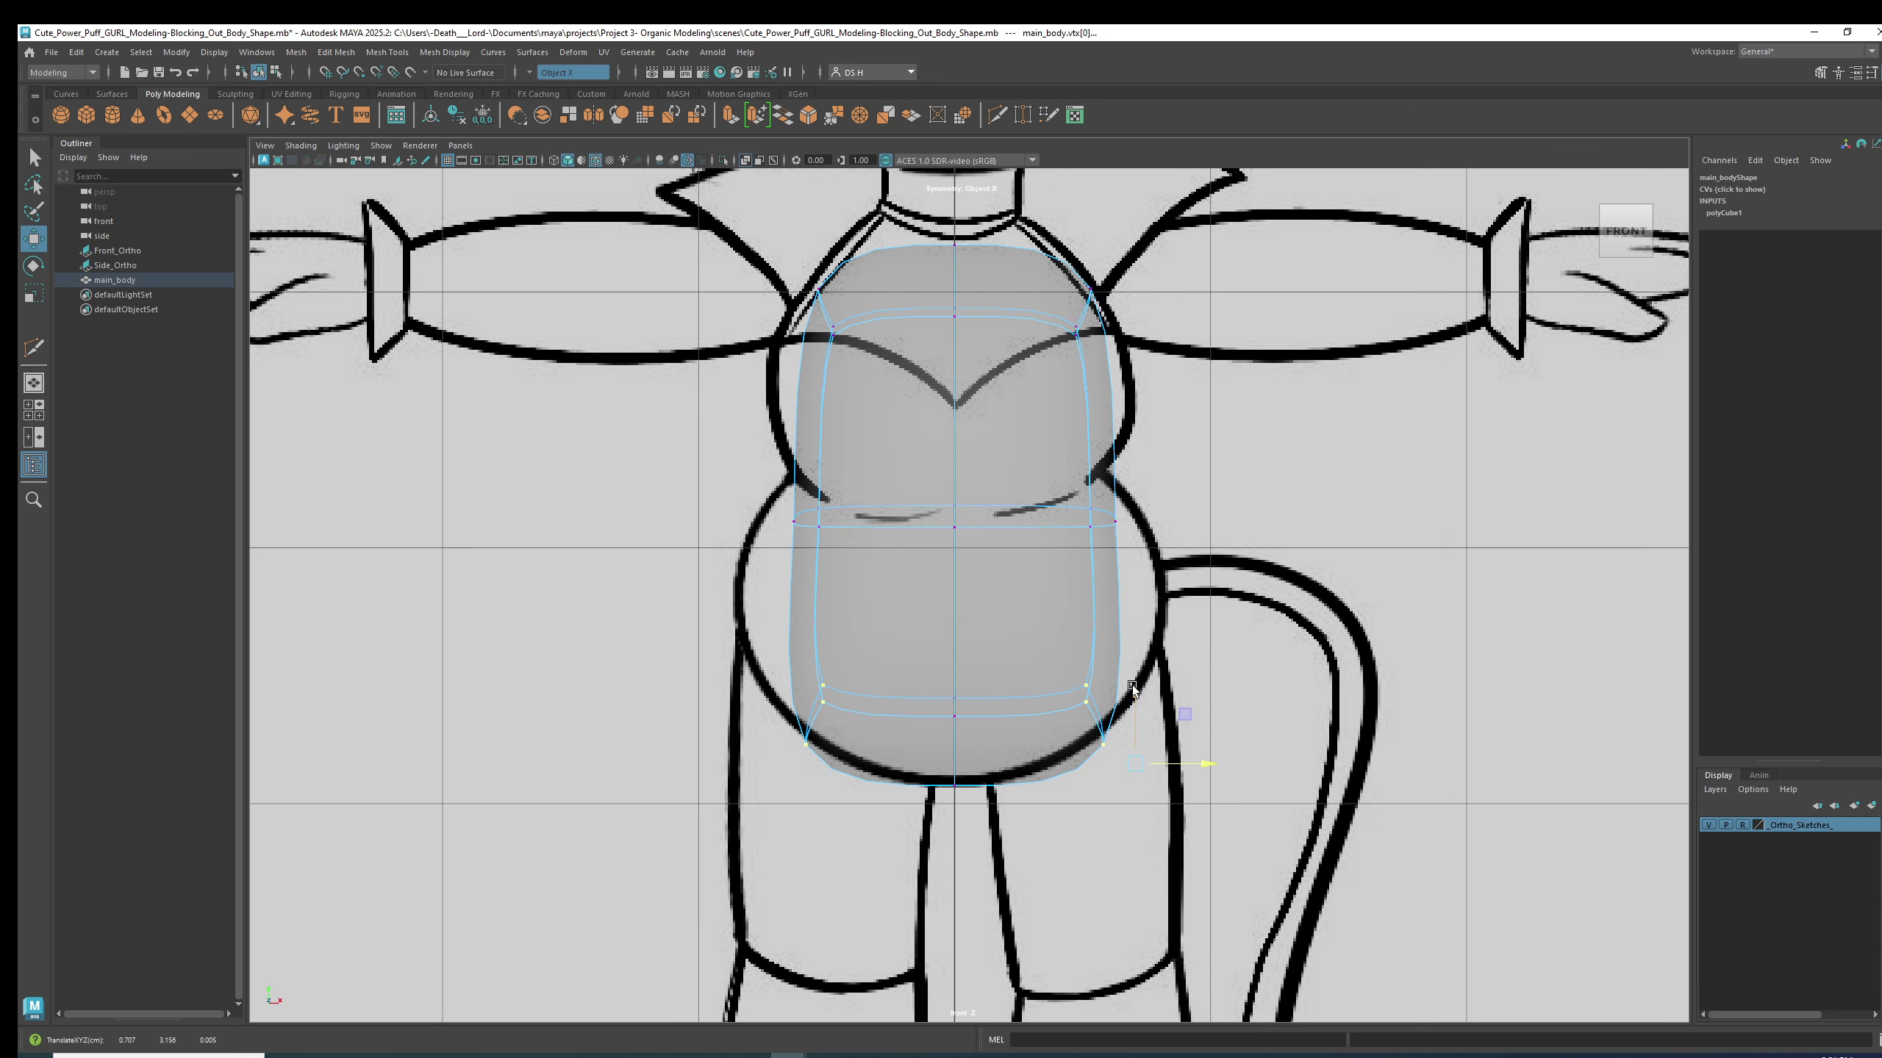
{"action": "middle_click_drag", "start_coordinate": [1148, 474], "coordinate": [1032, 575], "text": "alt"}
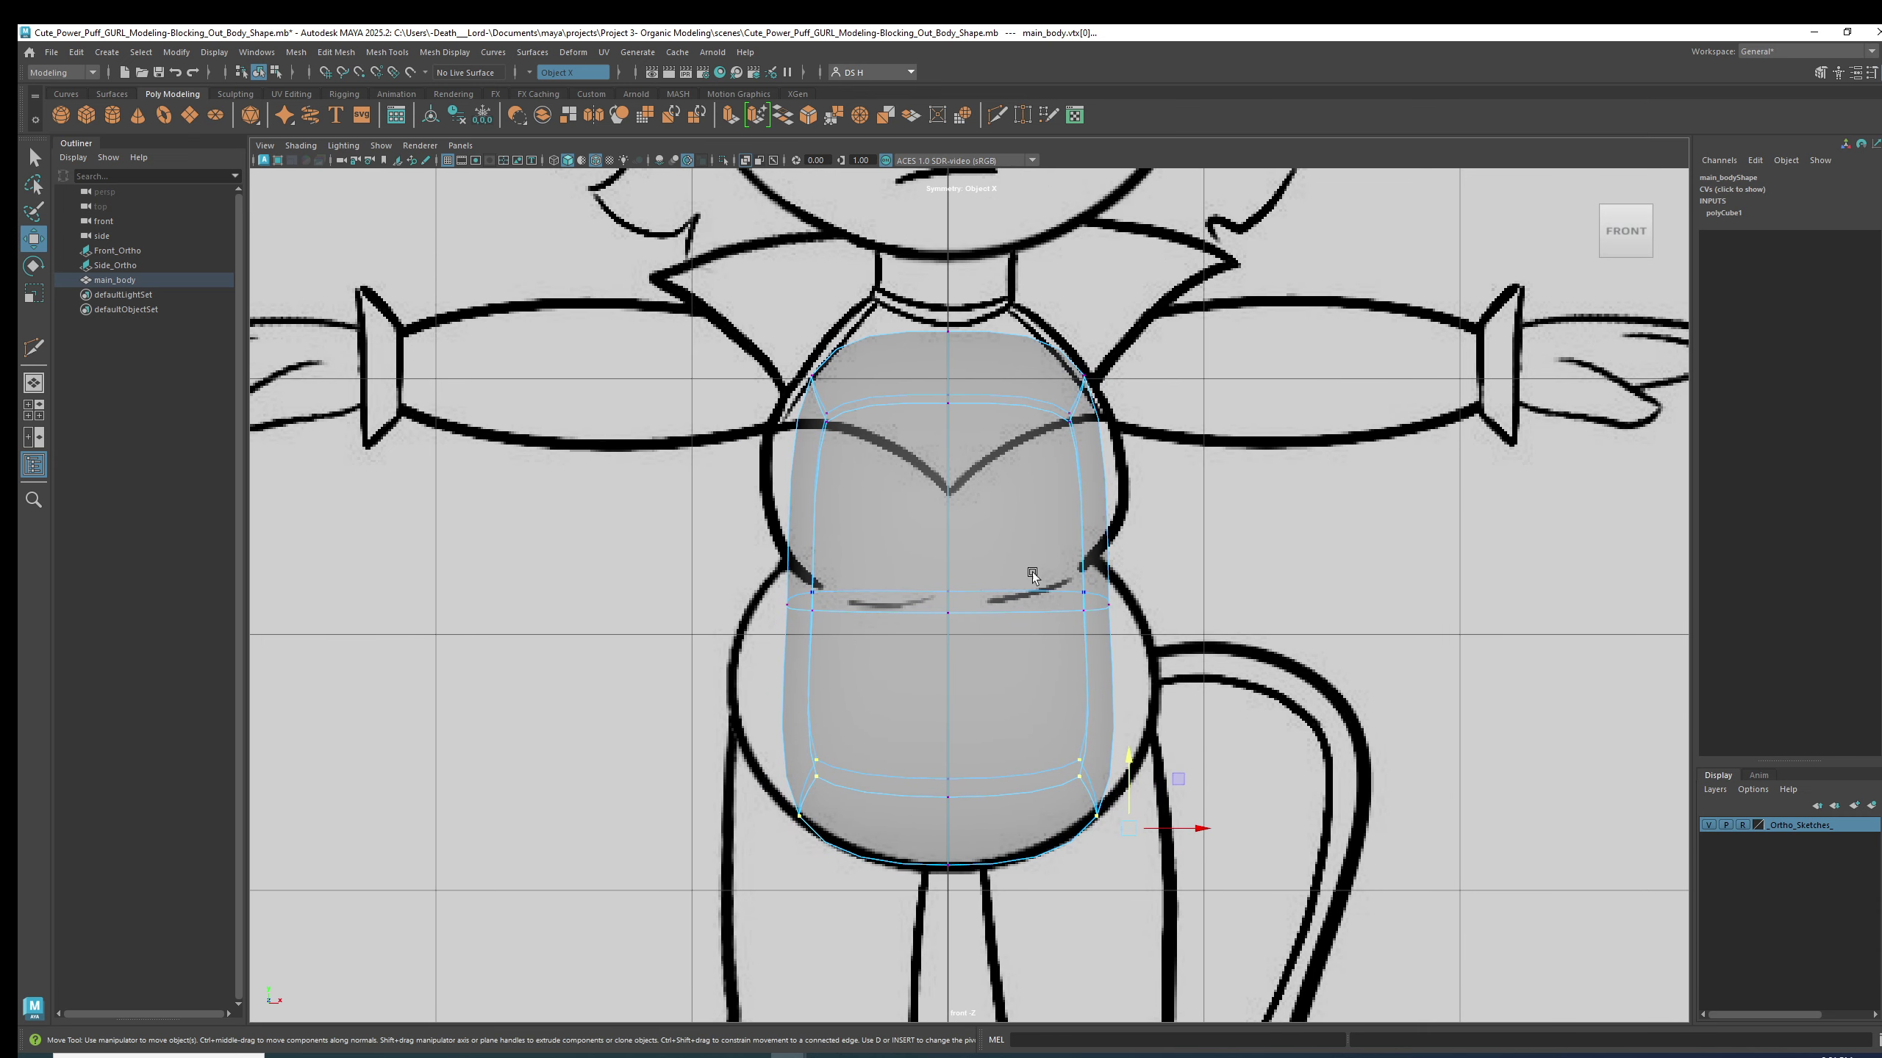
- Widen main_body's outer waist vertices in the front view until the smoothed sides reach the hip outline
{"action": "left_click_drag", "start_coordinate": [1031, 572], "coordinate": [1177, 684]}
{"action": "left_click_drag", "start_coordinate": [1168, 612], "coordinate": [1229, 608]}
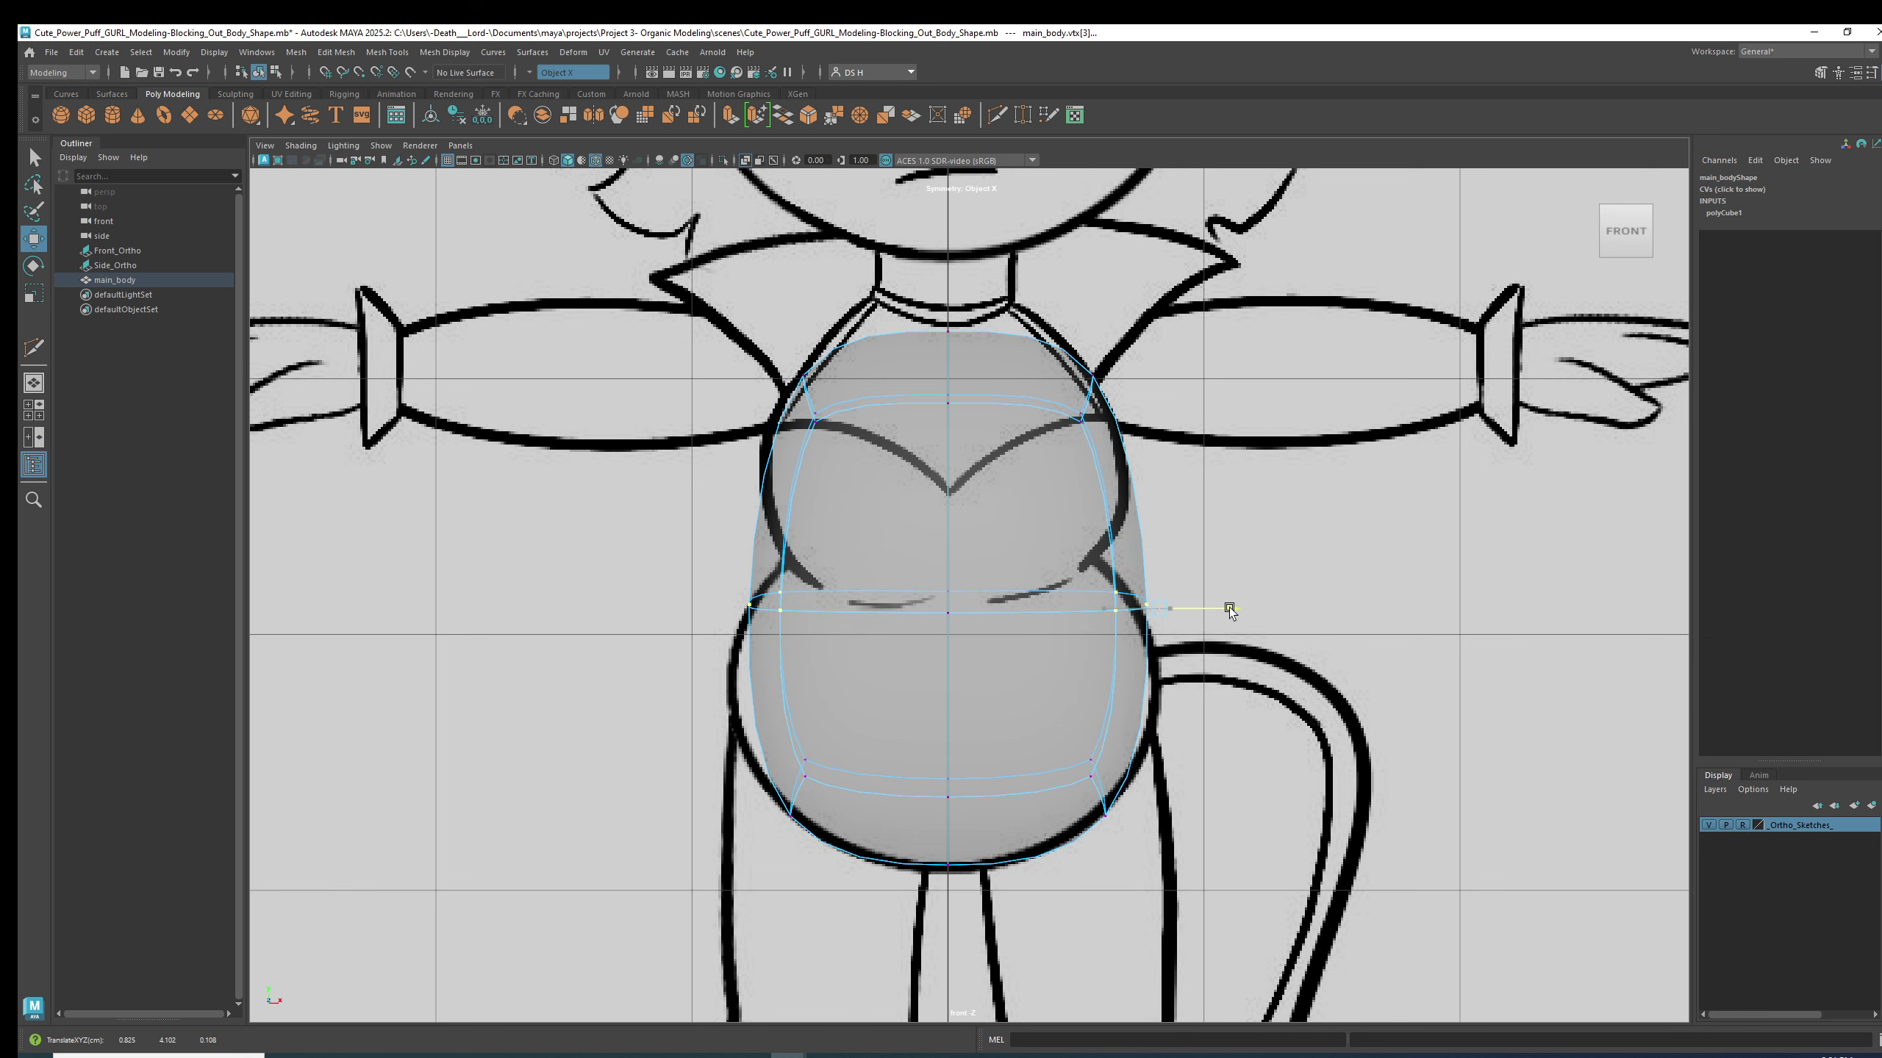
{"action": "left_click_drag", "start_coordinate": [855, 566], "coordinate": [1317, 646]}
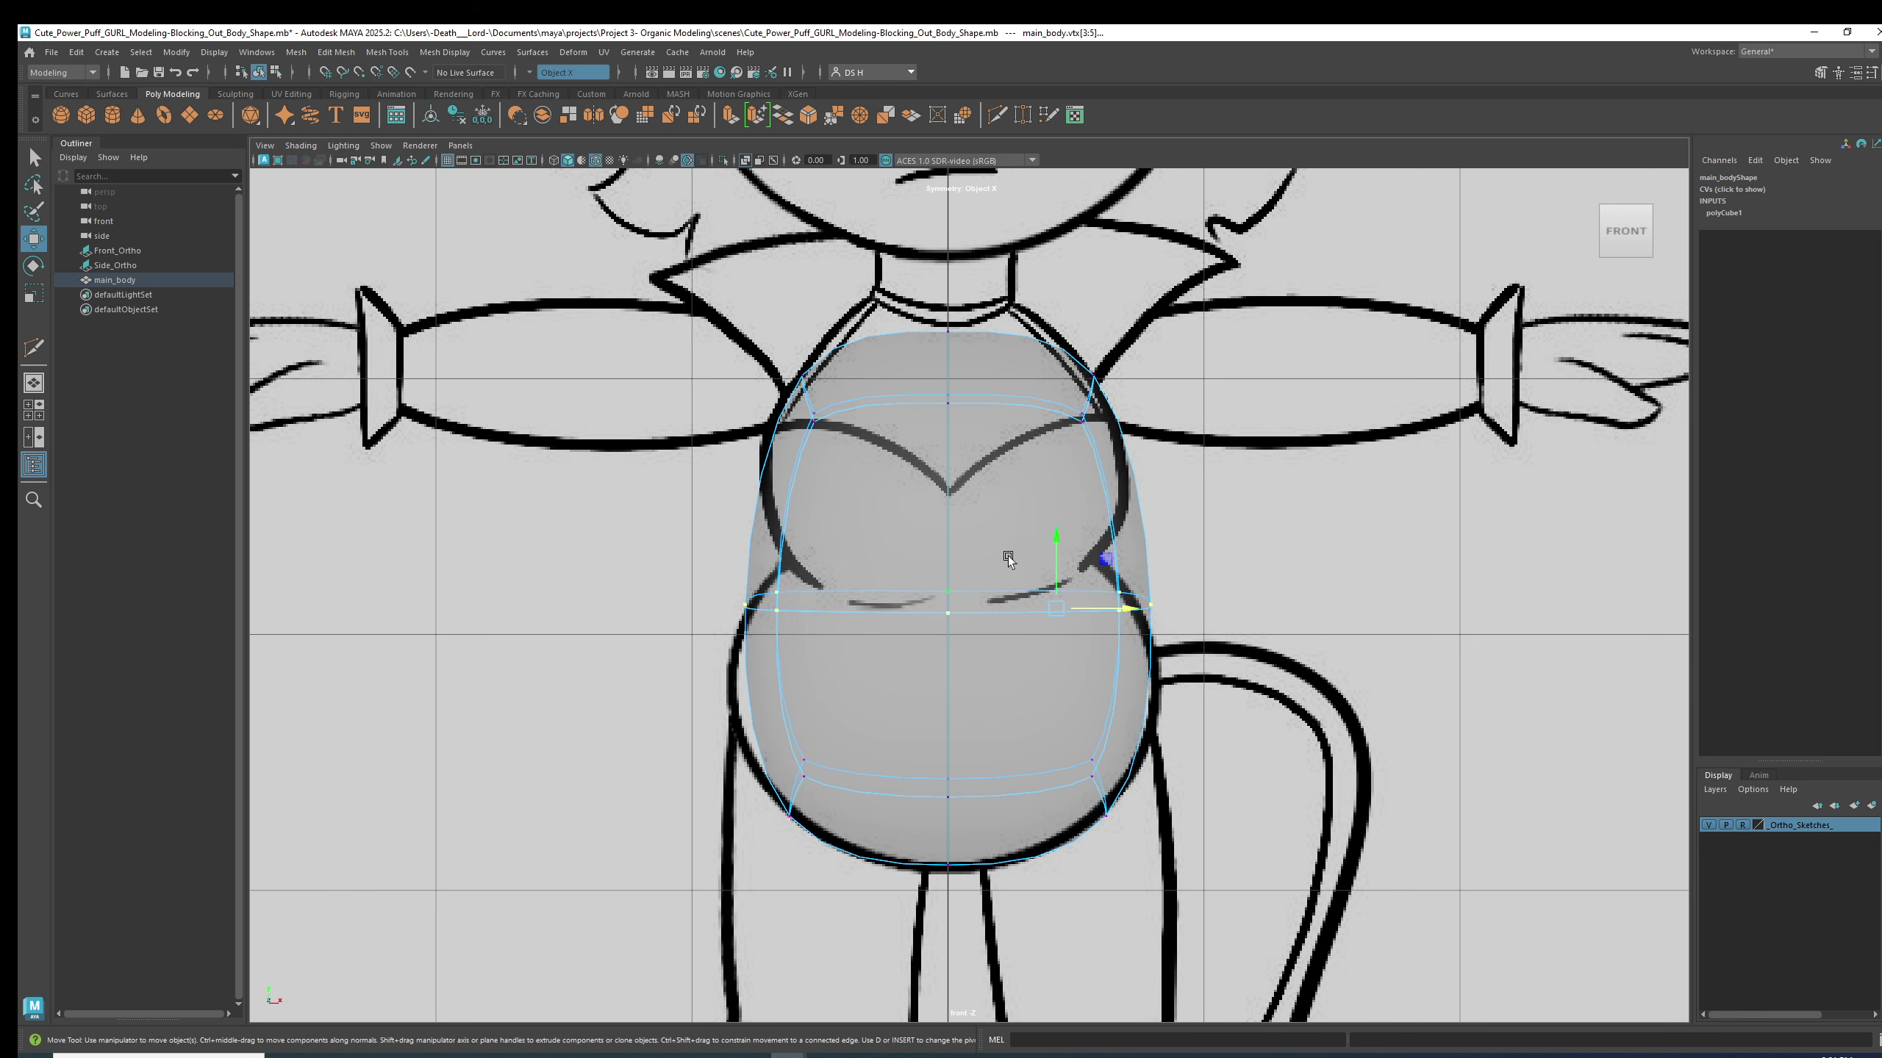
{"action": "left_click_drag", "start_coordinate": [1064, 563], "coordinate": [1230, 609]}
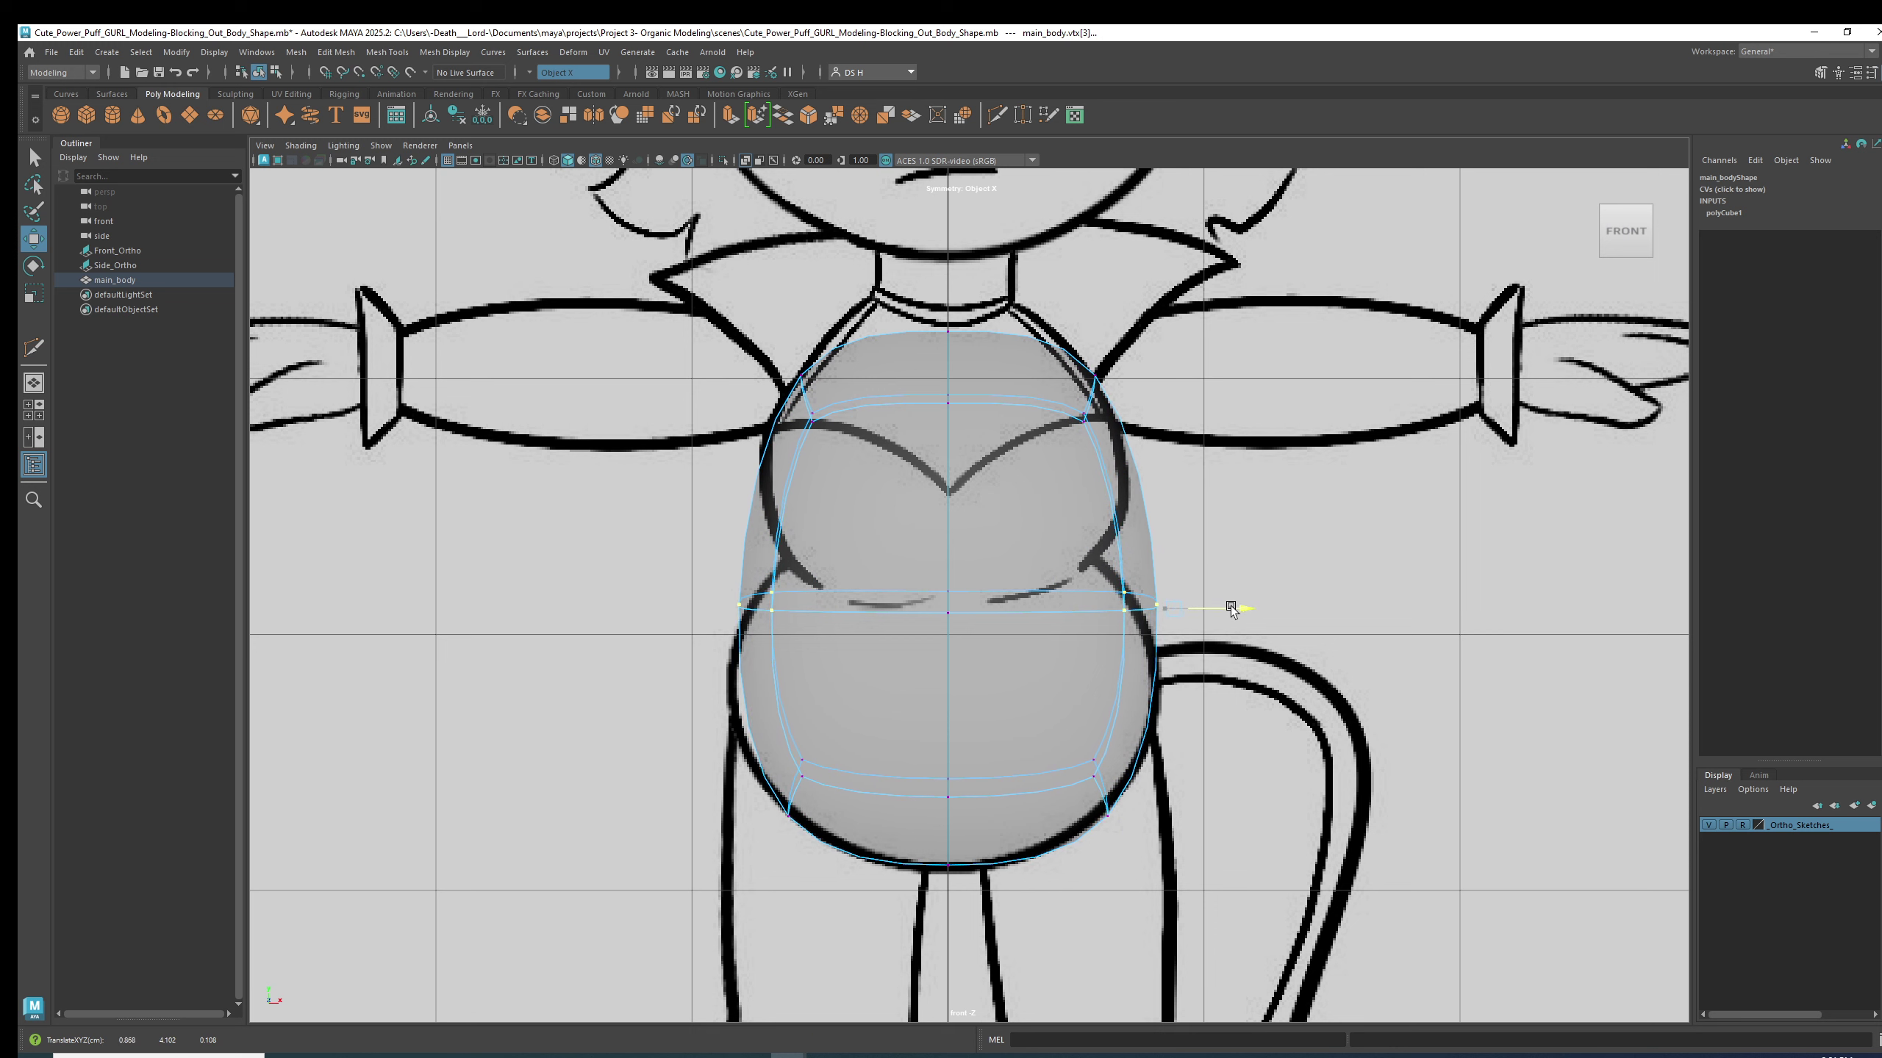
{"action": "middle_click_drag", "start_coordinate": [1175, 438], "coordinate": [1186, 532], "text": "alt"}
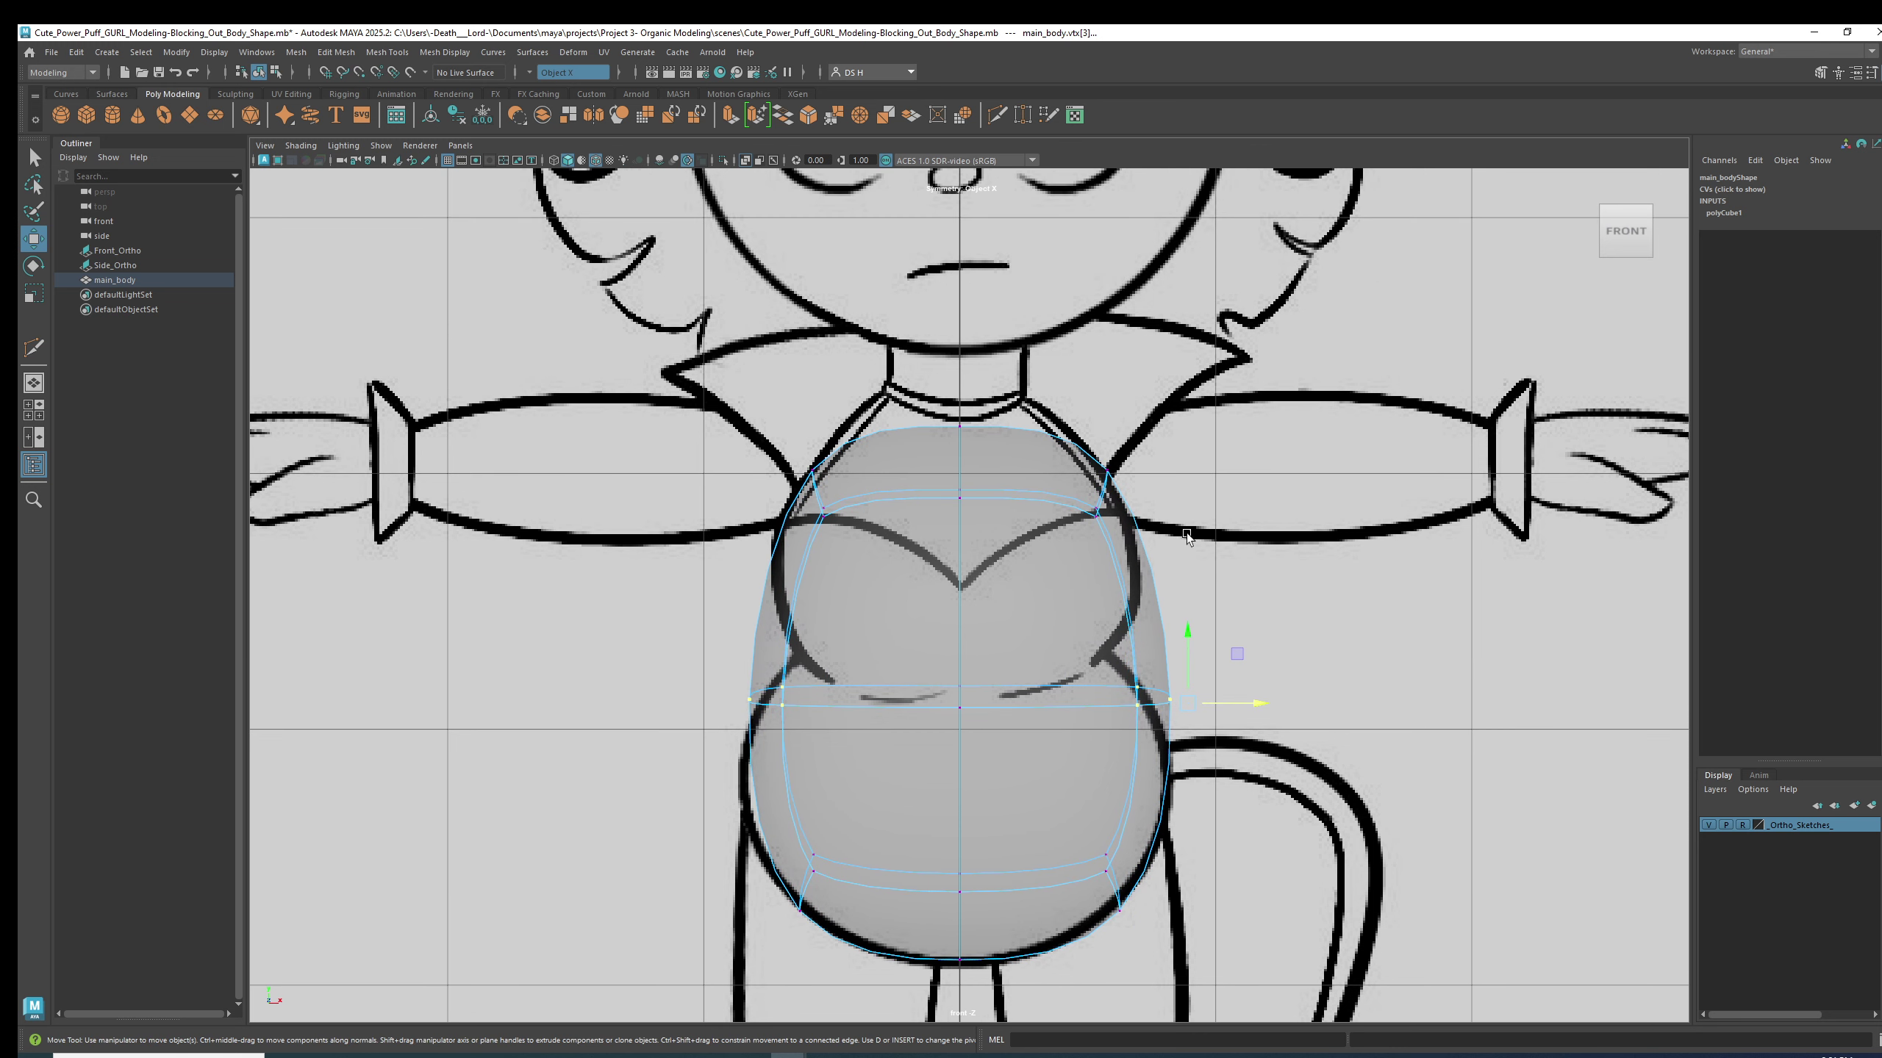
- Adjust the outer shoulder vertices slightly inward and raise the top center vertex to the base of the neck
{"action": "left_click_drag", "start_coordinate": [1189, 593], "coordinate": [919, 522]}
{"action": "left_click_drag", "start_coordinate": [1187, 438], "coordinate": [1181, 434]}
{"action": "left_click", "coordinate": [957, 414]}
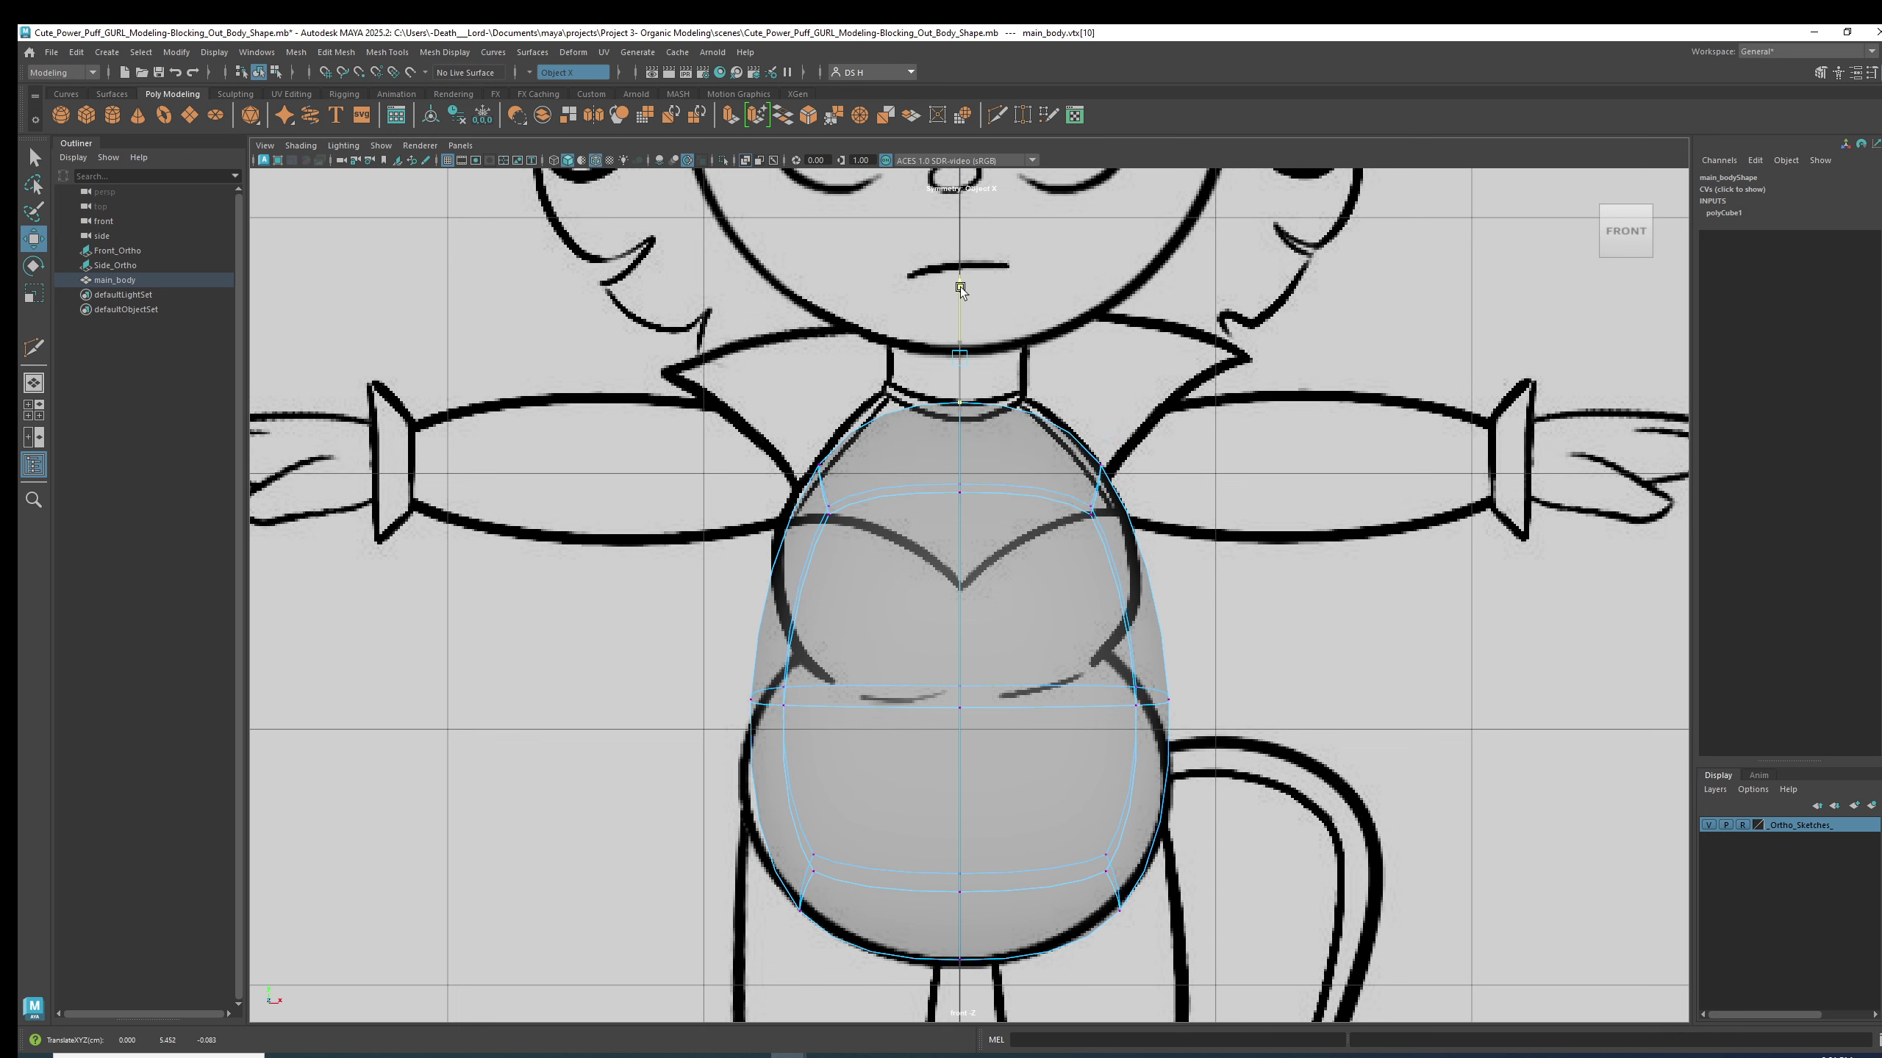
- Return to the four-view layout, widen the perspective view, and make the front and side views taller with main_body framed closely
{"action": "key", "text": "space"}
{"action": "left_click_drag", "start_coordinate": [1357, 297], "coordinate": [1441, 315], "text": "alt"}
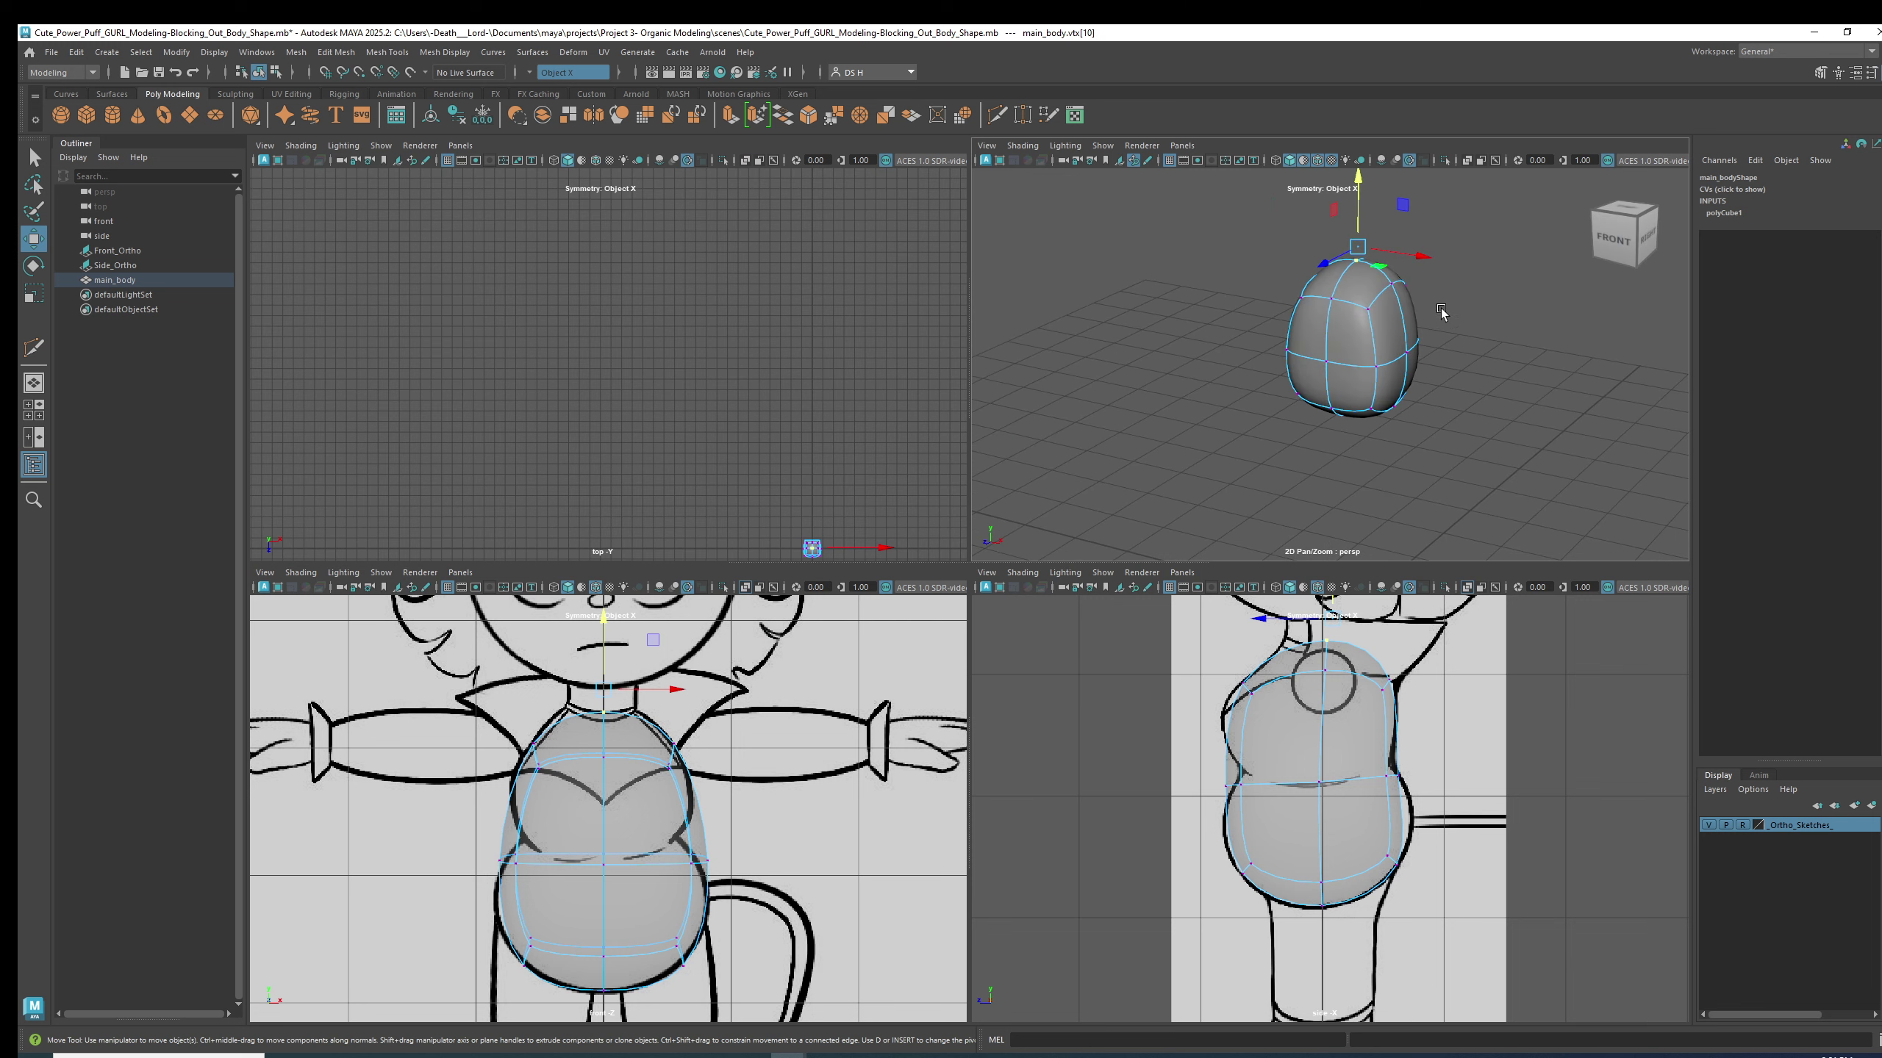
{"action": "middle_click_drag", "start_coordinate": [1440, 315], "coordinate": [1427, 355], "text": "alt"}
{"action": "right_click_drag", "start_coordinate": [1426, 355], "coordinate": [1453, 386], "text": "alt"}
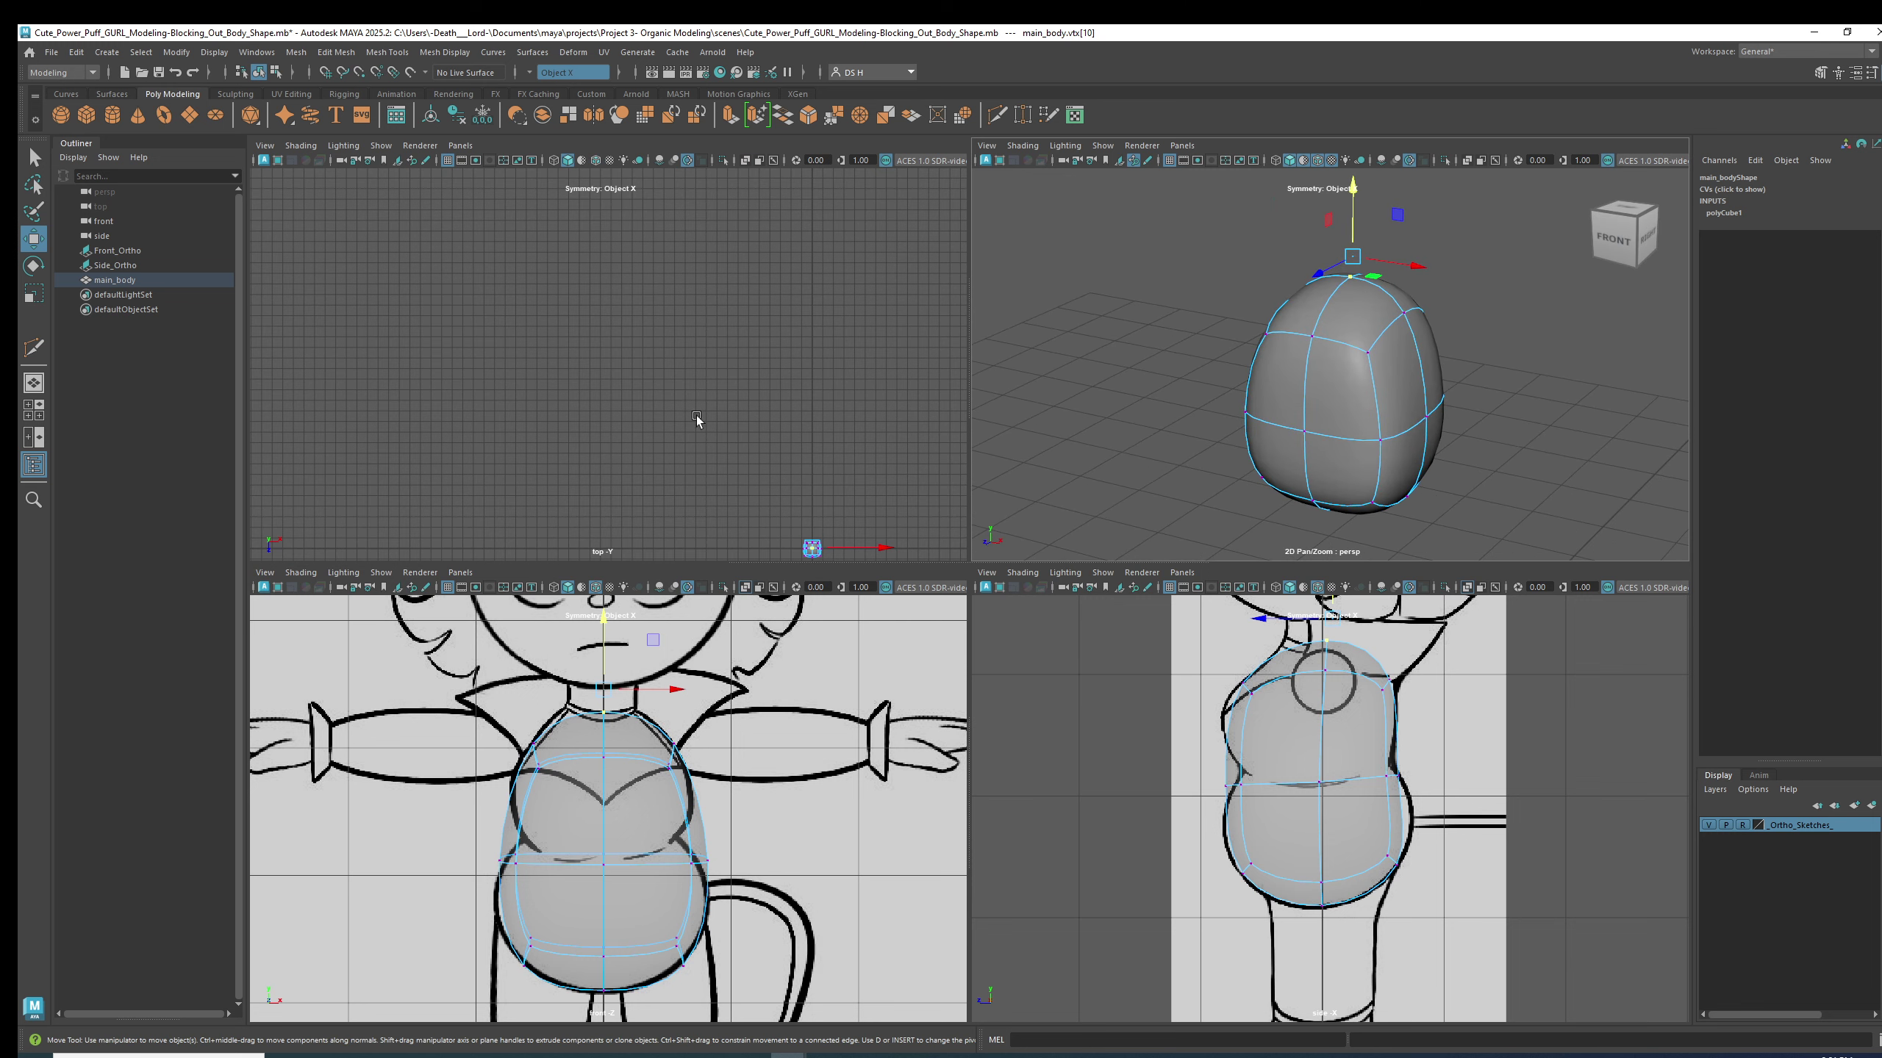
{"action": "left_click_drag", "start_coordinate": [968, 353], "coordinate": [879, 340]}
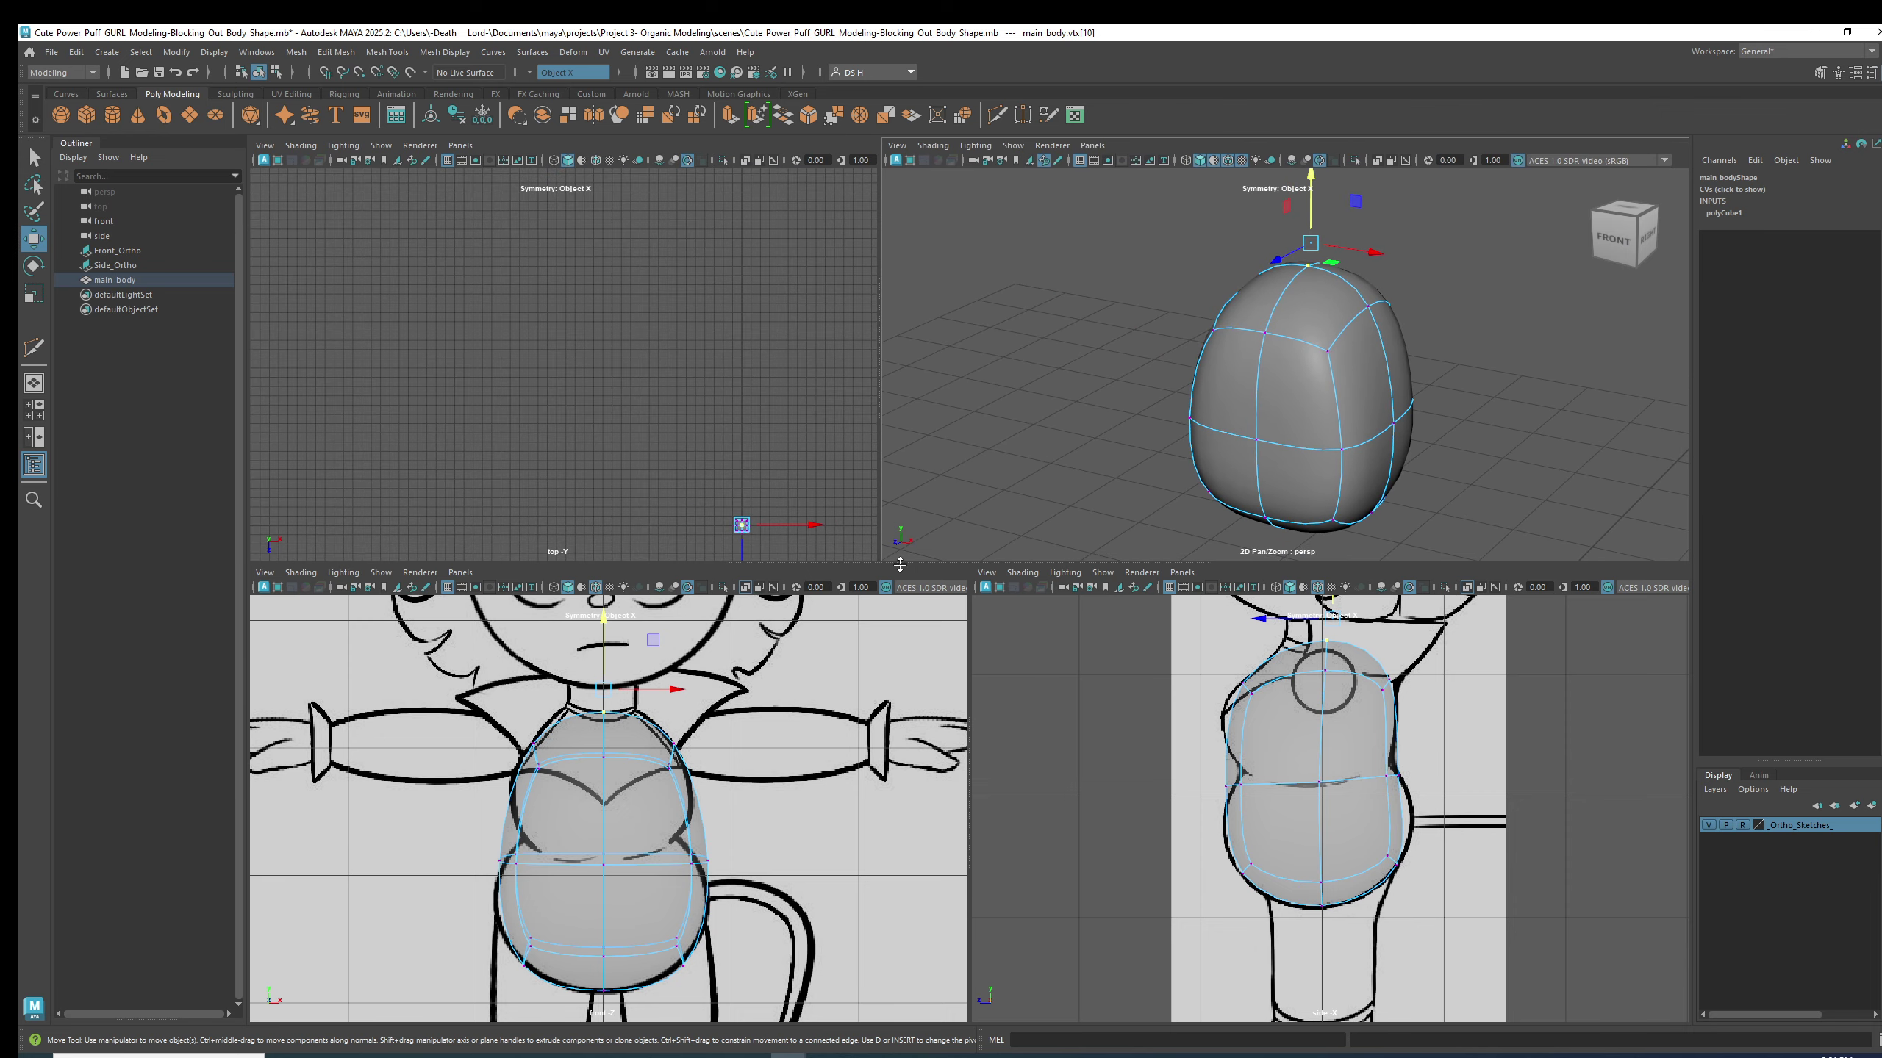
{"action": "left_click_drag", "start_coordinate": [900, 565], "coordinate": [900, 513]}
{"action": "scroll", "coordinate": [603, 853], "scroll_direction": "up", "scroll_amount": 5}
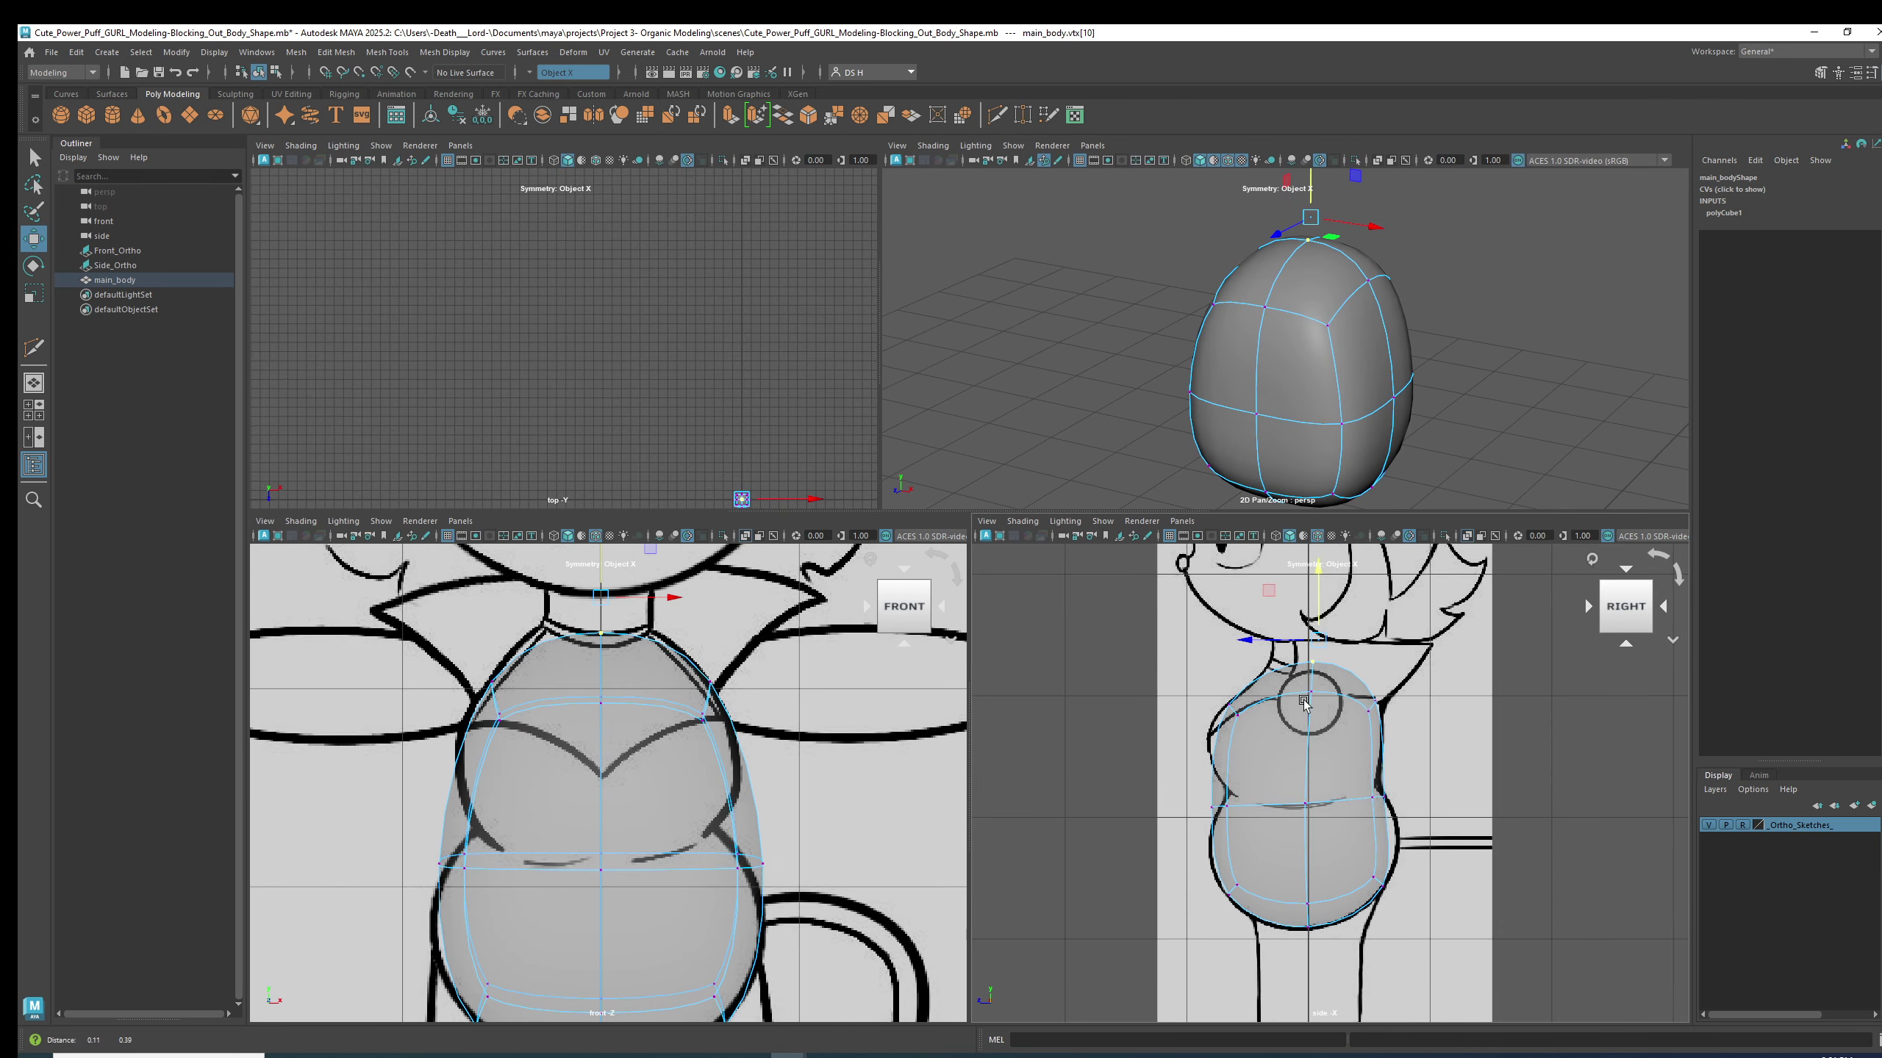
{"action": "scroll", "coordinate": [1304, 702], "scroll_direction": "up", "scroll_amount": 2}
- Compare main_body's unsmoothed cage with its smoothed preview from the front and side angles in the perspective view
{"action": "key", "text": "1"}
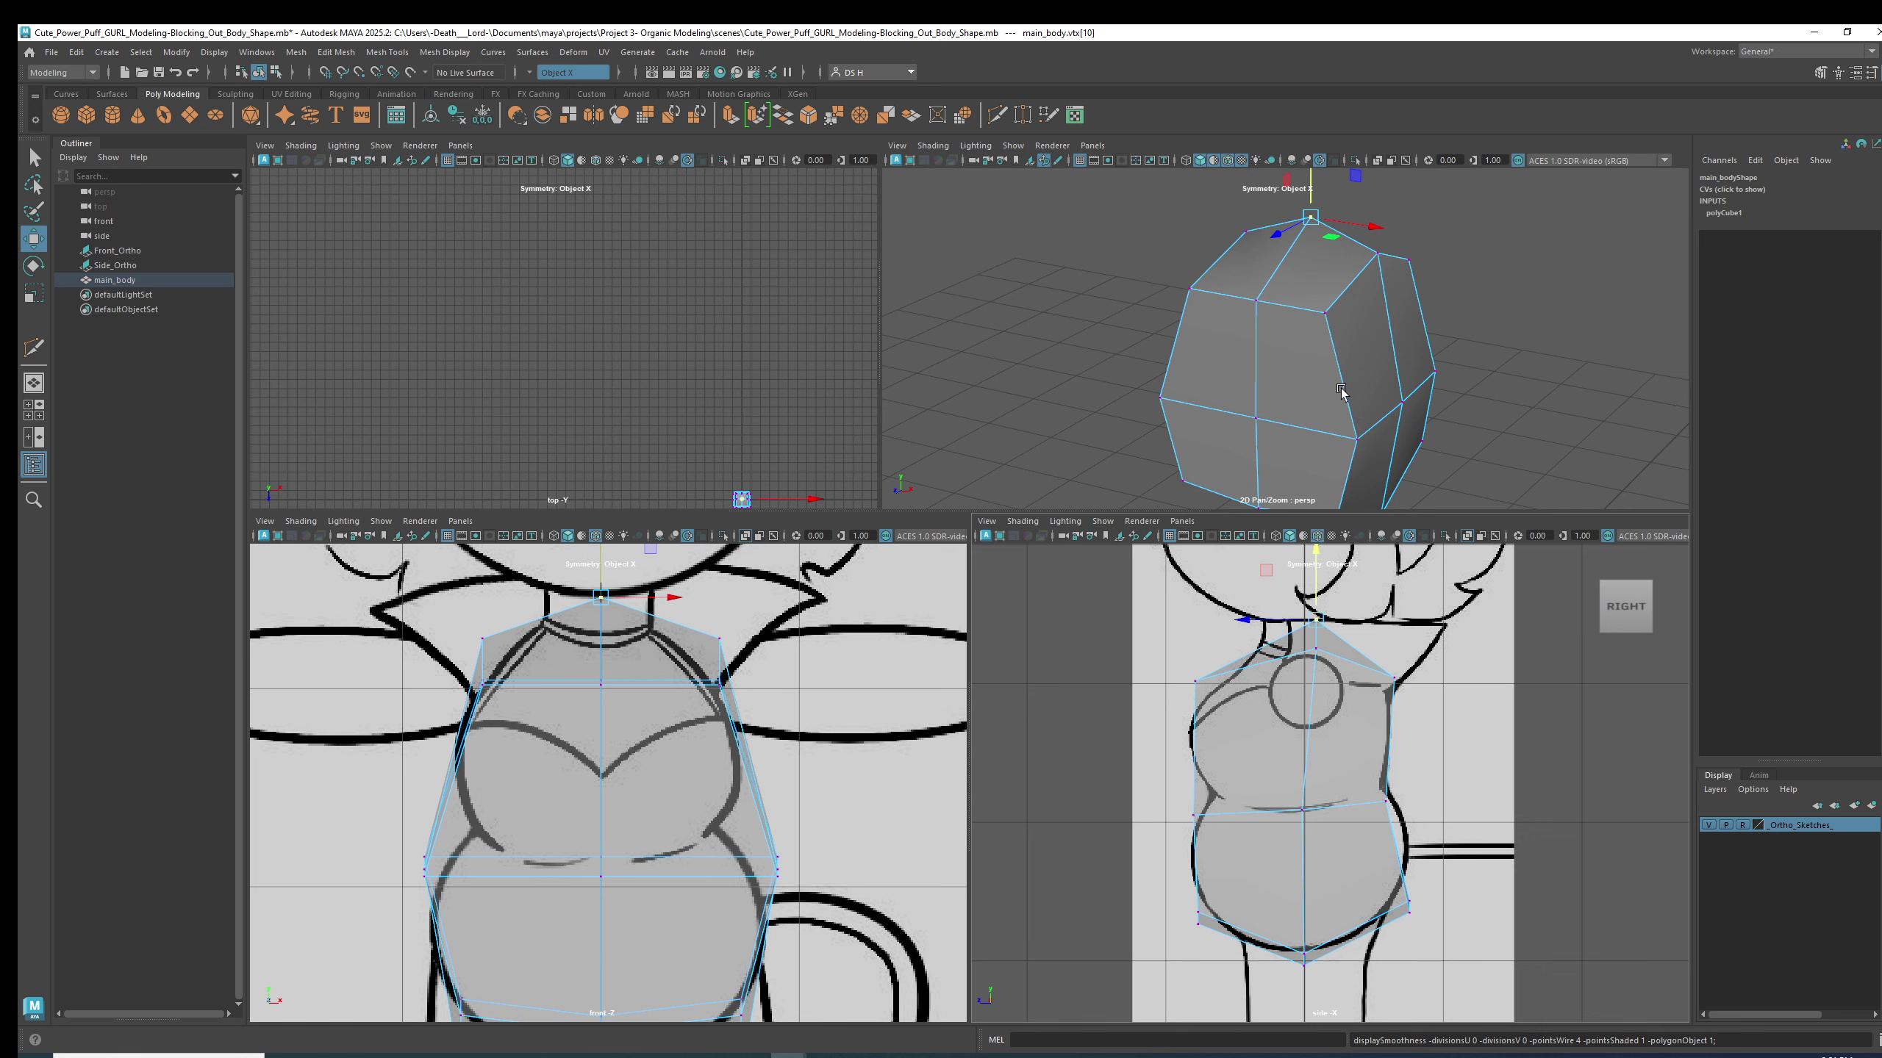
{"action": "key", "text": "3"}
{"action": "left_click_drag", "start_coordinate": [1341, 391], "coordinate": [1247, 218], "text": "alt"}
{"action": "middle_click_drag", "start_coordinate": [1385, 768], "coordinate": [1406, 750], "text": "alt"}
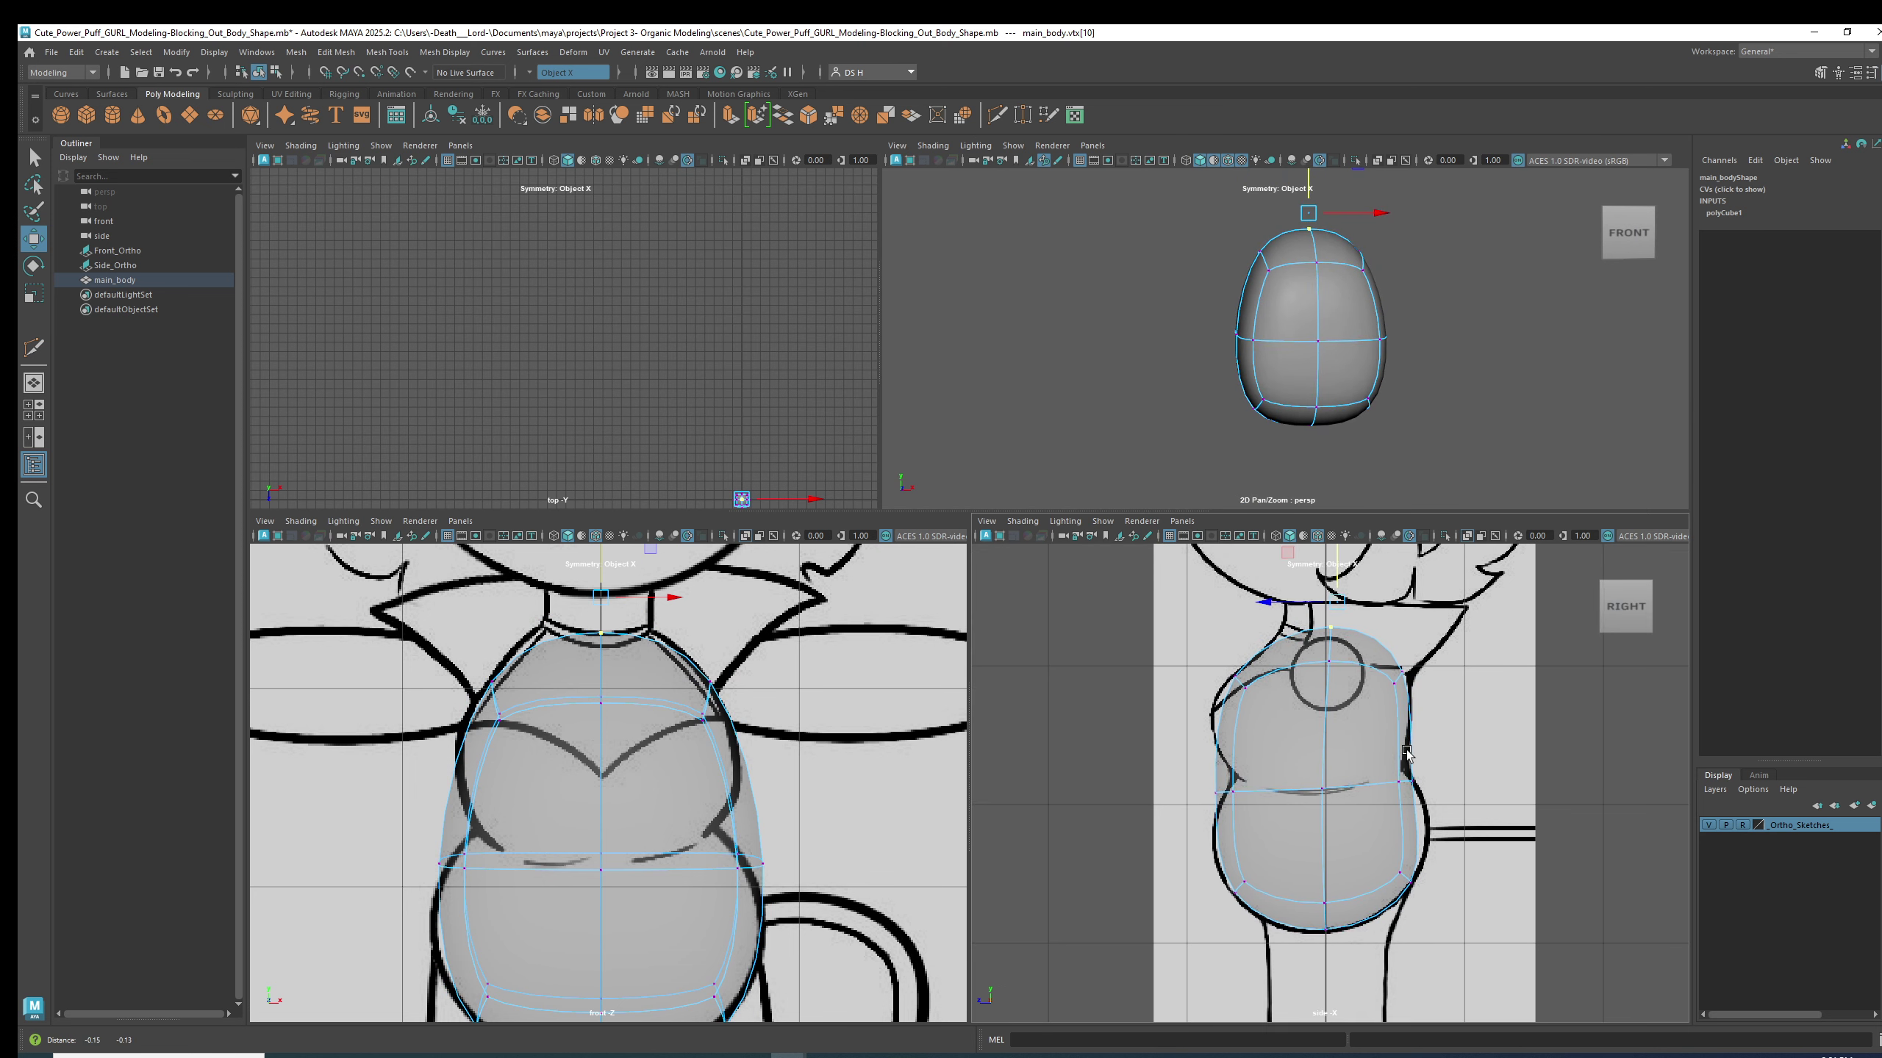
{"action": "key", "text": "1"}
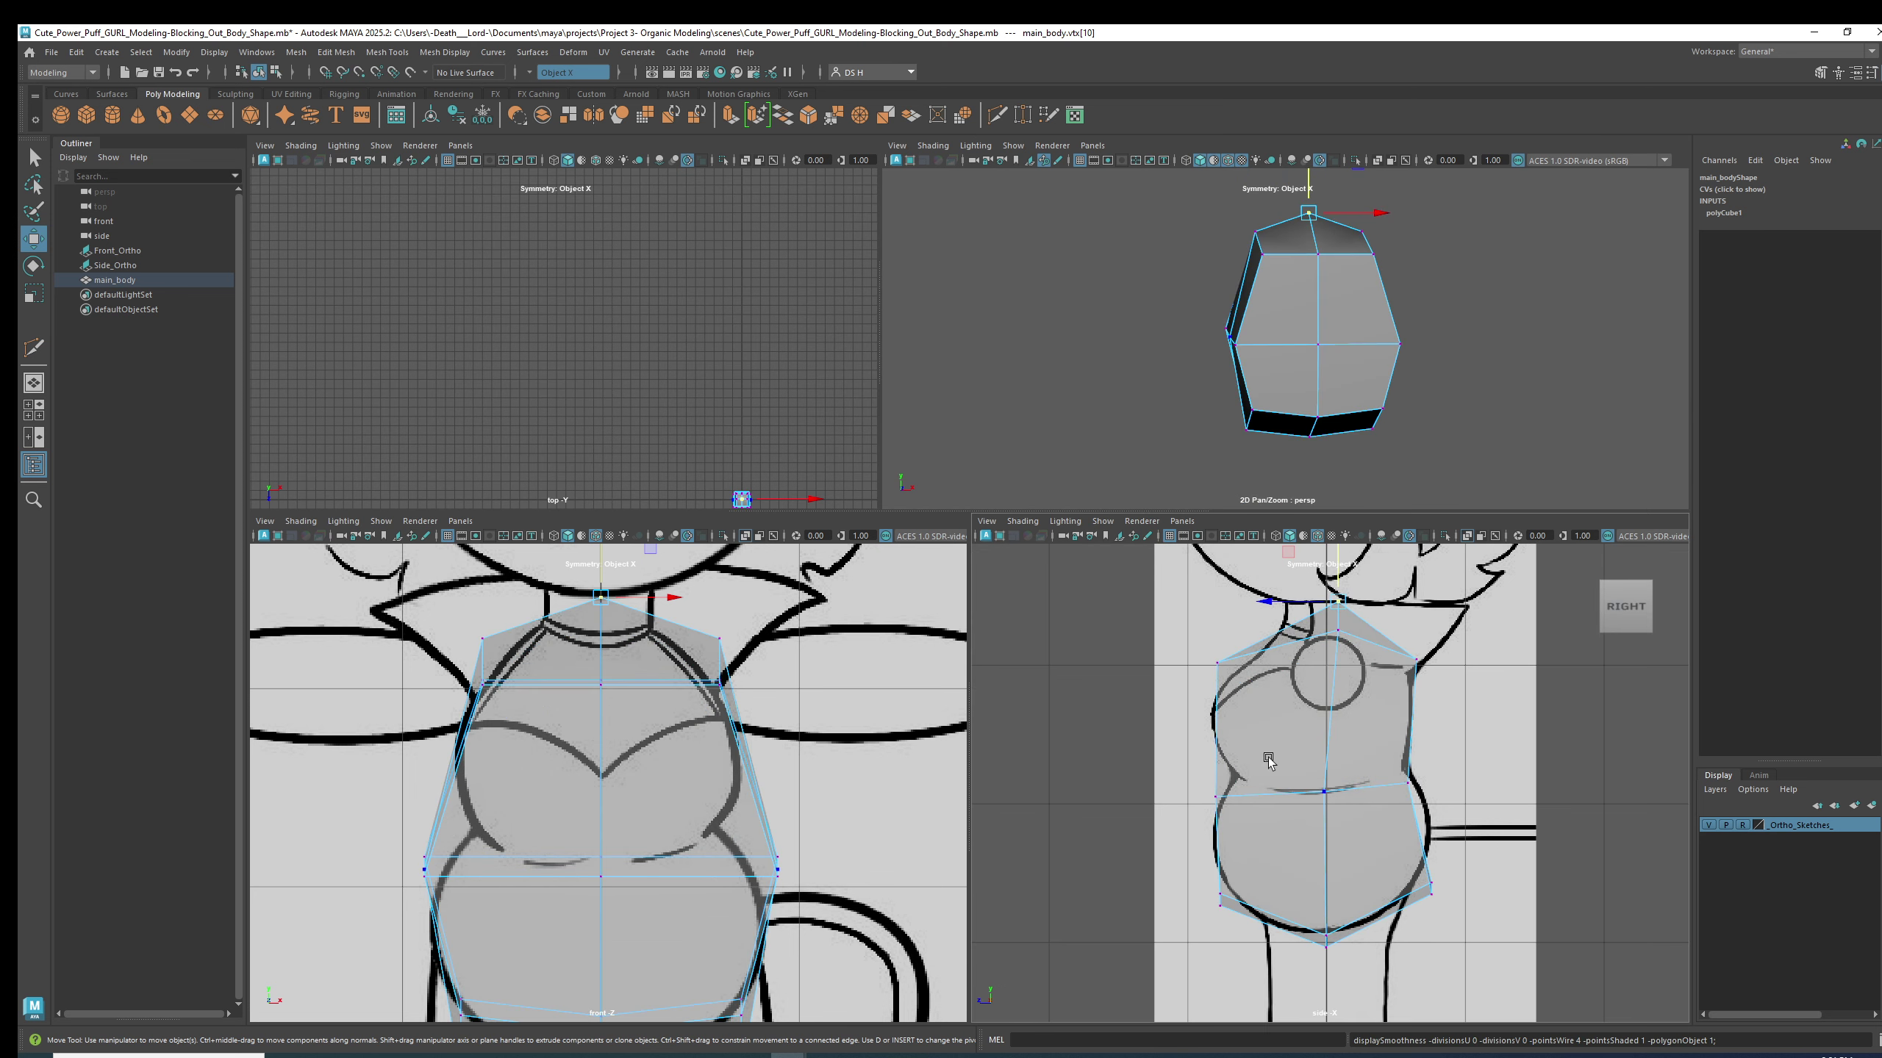
{"action": "mouse_move", "coordinate": [1390, 307]}
{"action": "left_mouse_down", "text": "alt"}
{"action": "mouse_move", "coordinate": [1315, 319]}
{"action": "mouse_move", "coordinate": [1444, 296]}
{"action": "mouse_move", "coordinate": [1564, 319]}
{"action": "mouse_move", "coordinate": [1393, 319]}
{"action": "left_mouse_up", "text": "alt"}
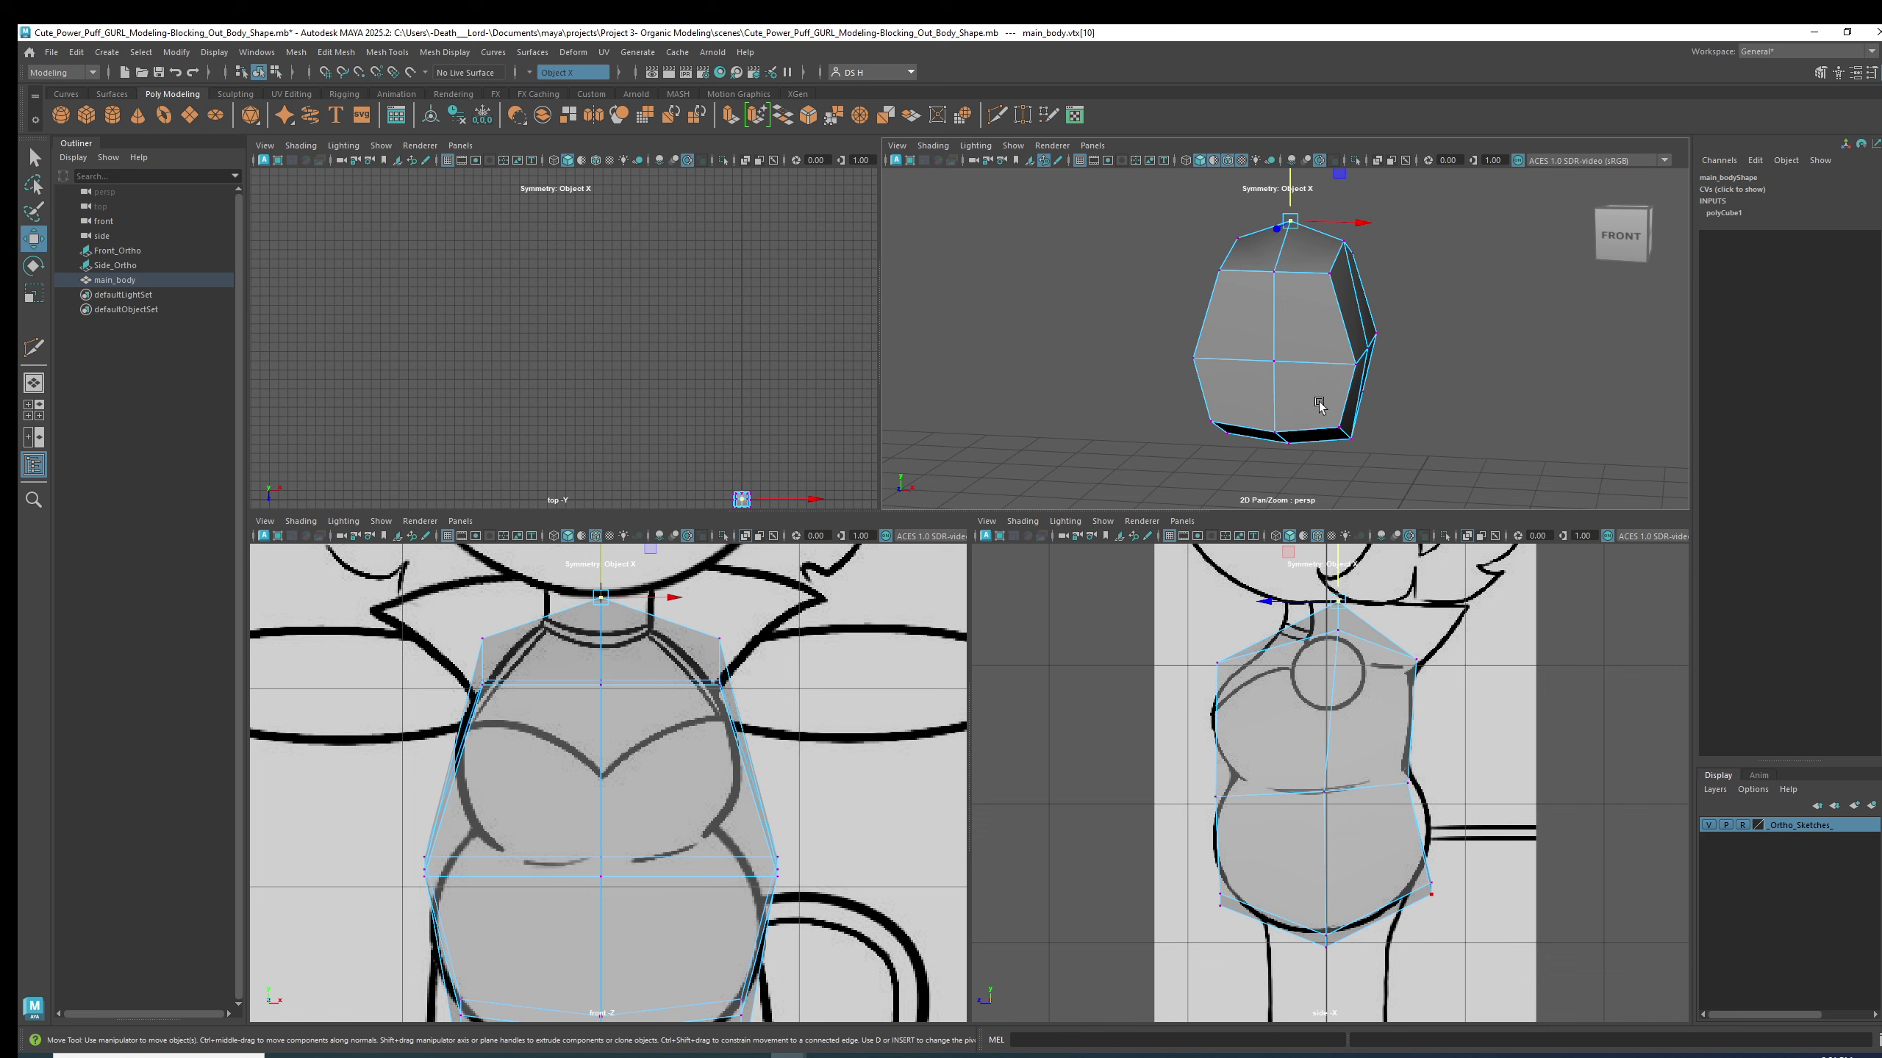
{"action": "left_click_drag", "start_coordinate": [1325, 408], "coordinate": [1413, 379], "text": "alt"}
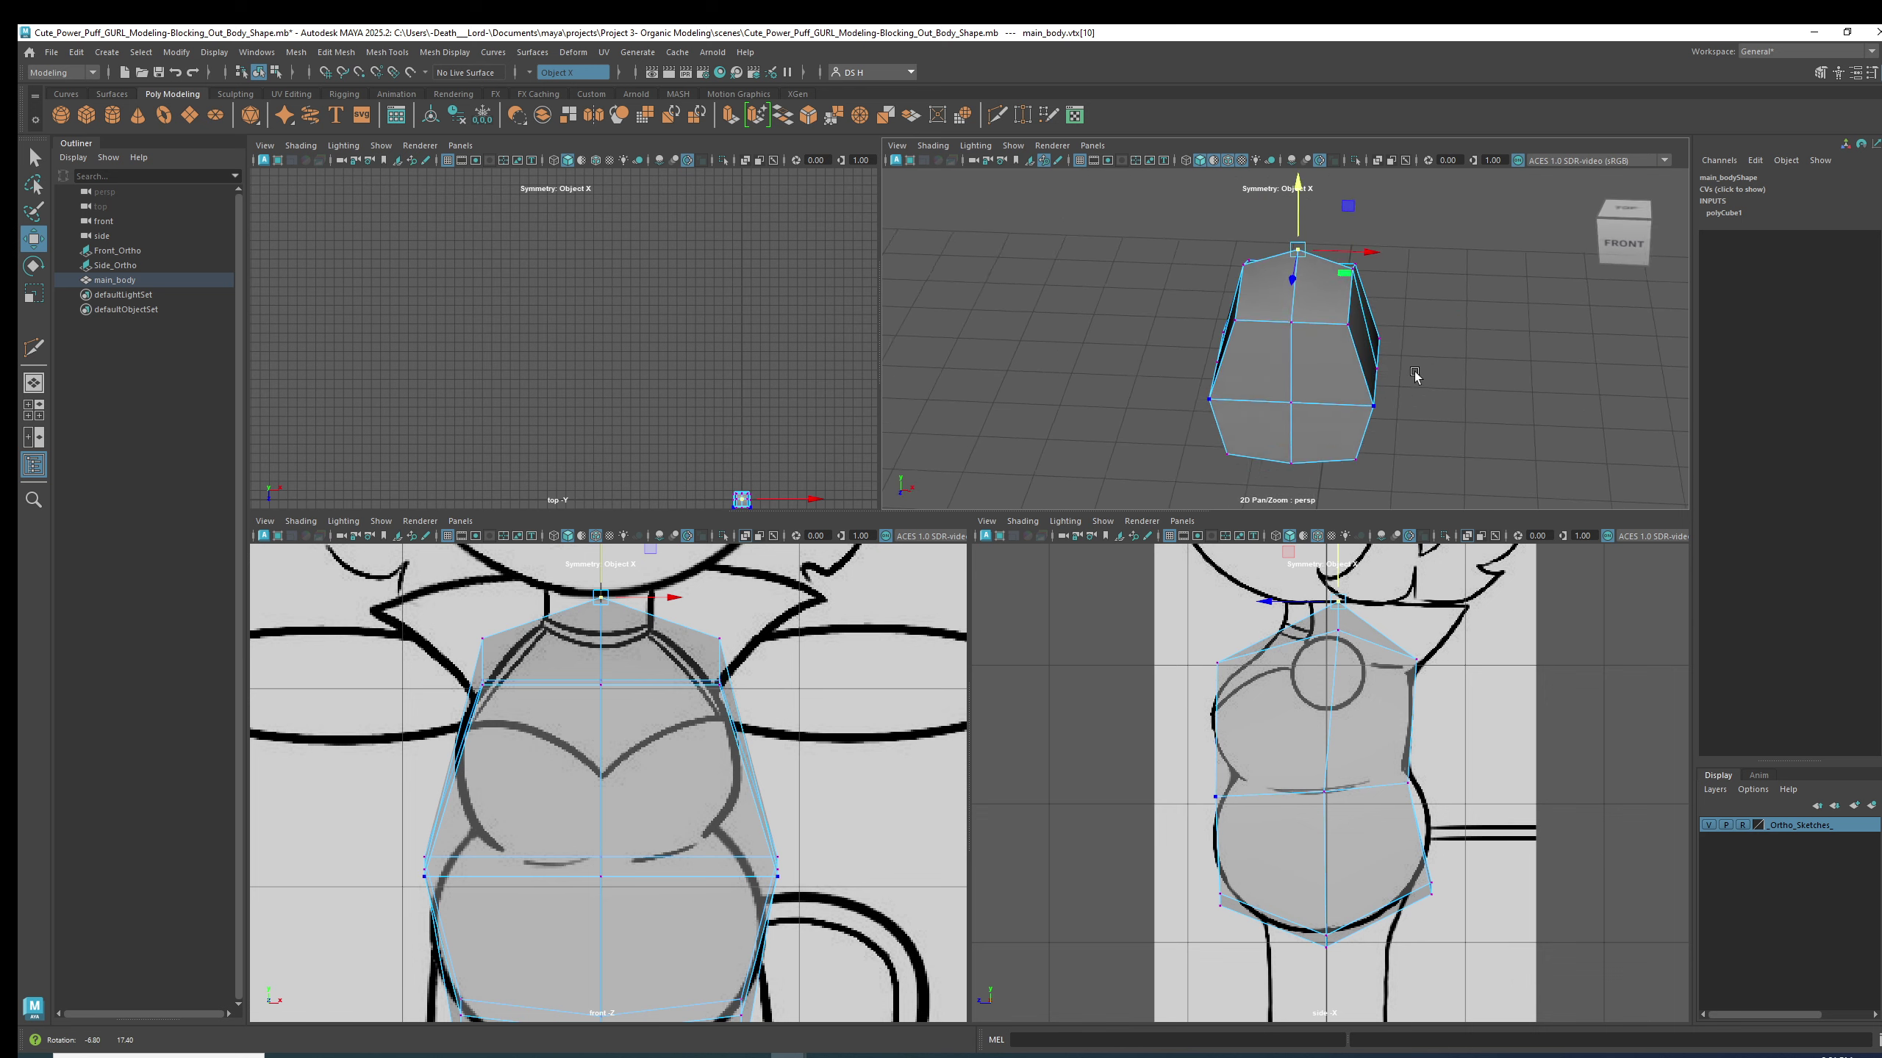
{"action": "left_click", "coordinate": [1623, 247]}
{"action": "left_click_drag", "start_coordinate": [1484, 264], "coordinate": [1279, 252], "text": "alt"}
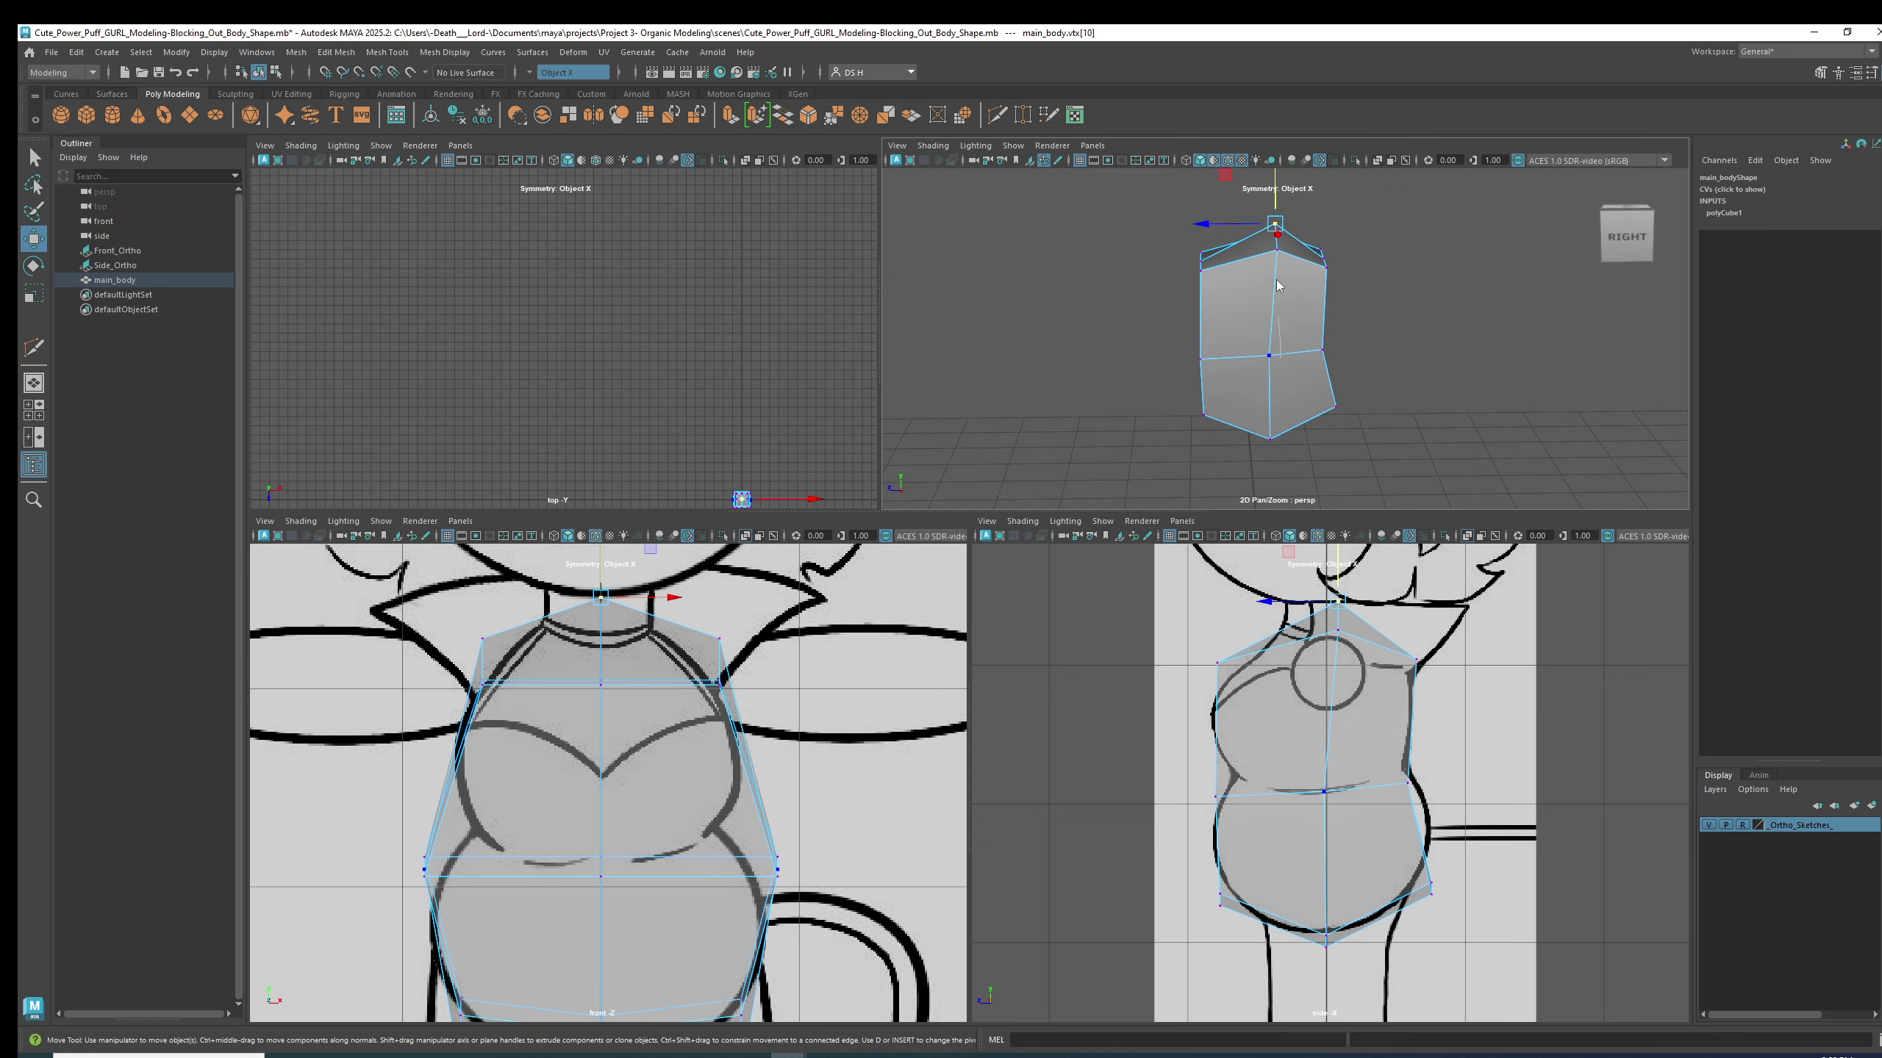
- Shift the outer shoulder vertices slightly toward the front in the side view and check the result in the smoothed preview
{"action": "left_click", "coordinate": [1281, 247]}
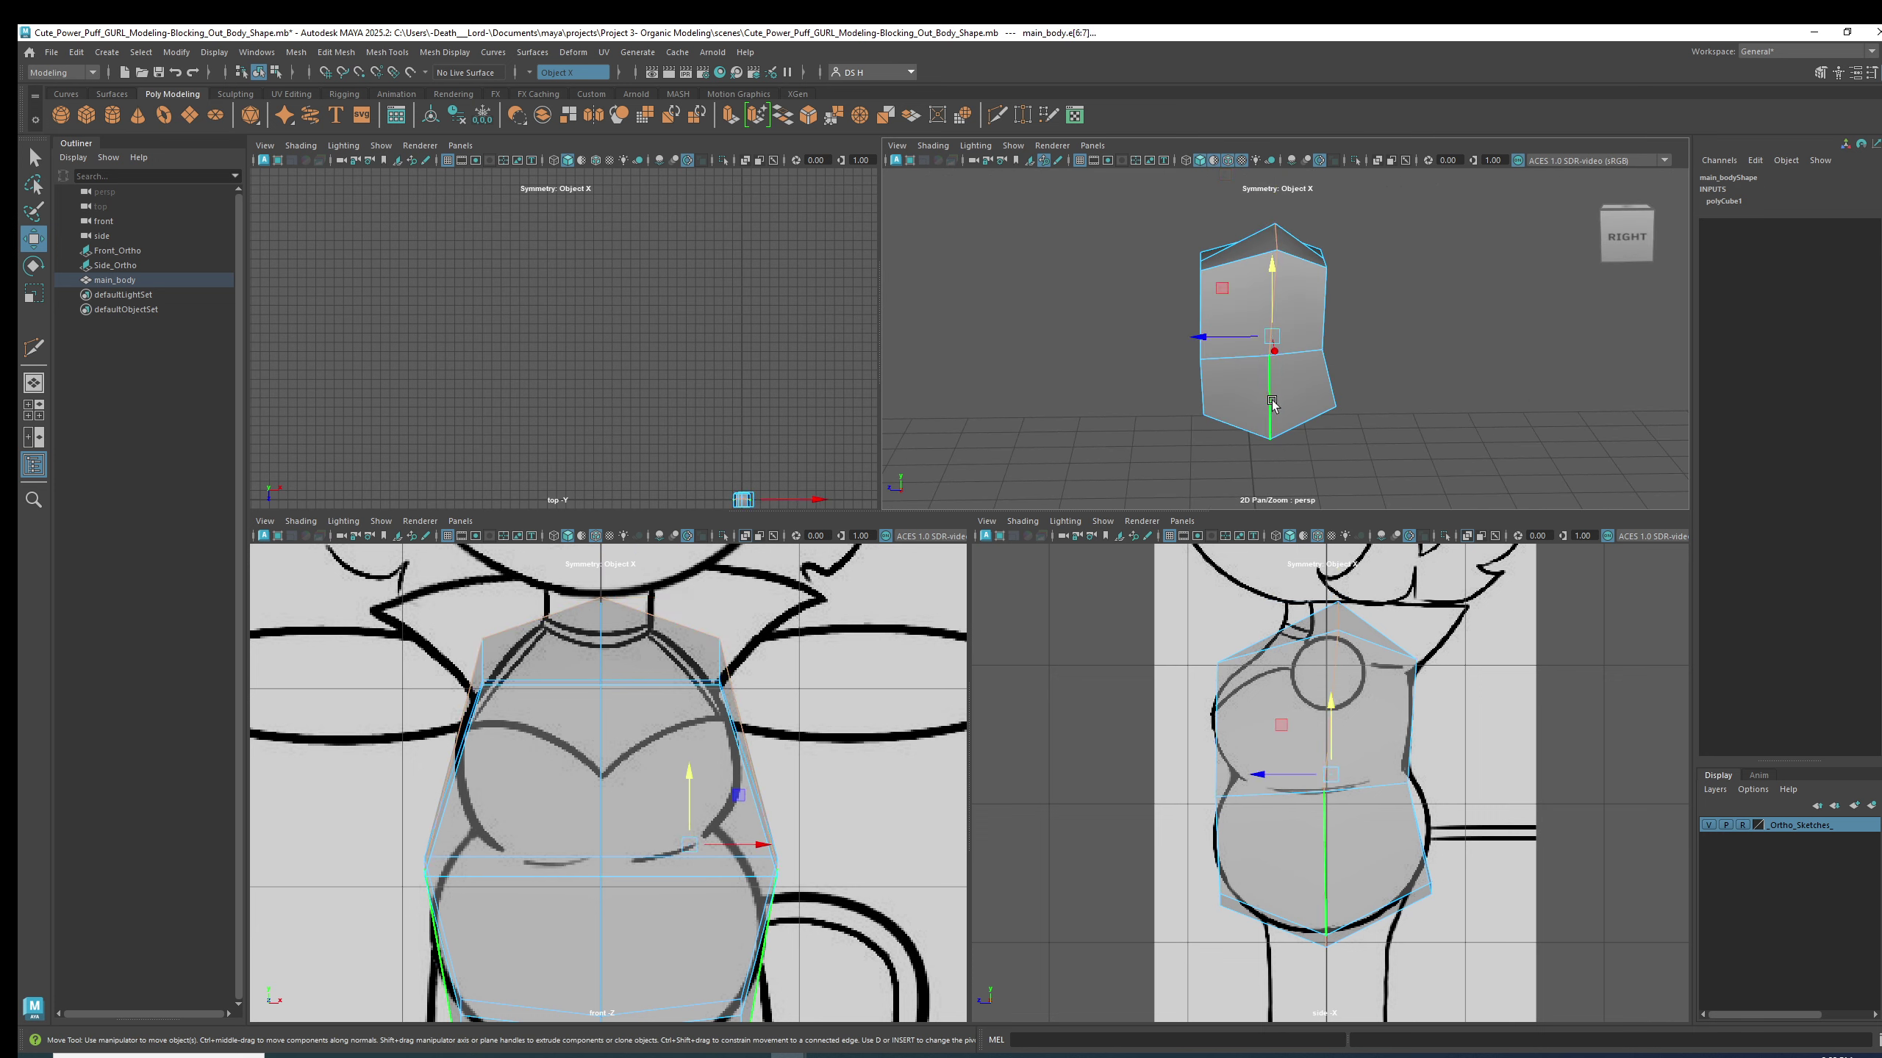
{"action": "right_click_drag", "start_coordinate": [1306, 631], "coordinate": [1286, 633]}
{"action": "left_click_drag", "start_coordinate": [1382, 654], "coordinate": [1263, 631]}
{"action": "left_click_drag", "start_coordinate": [1333, 319], "coordinate": [1417, 330], "text": "alt"}
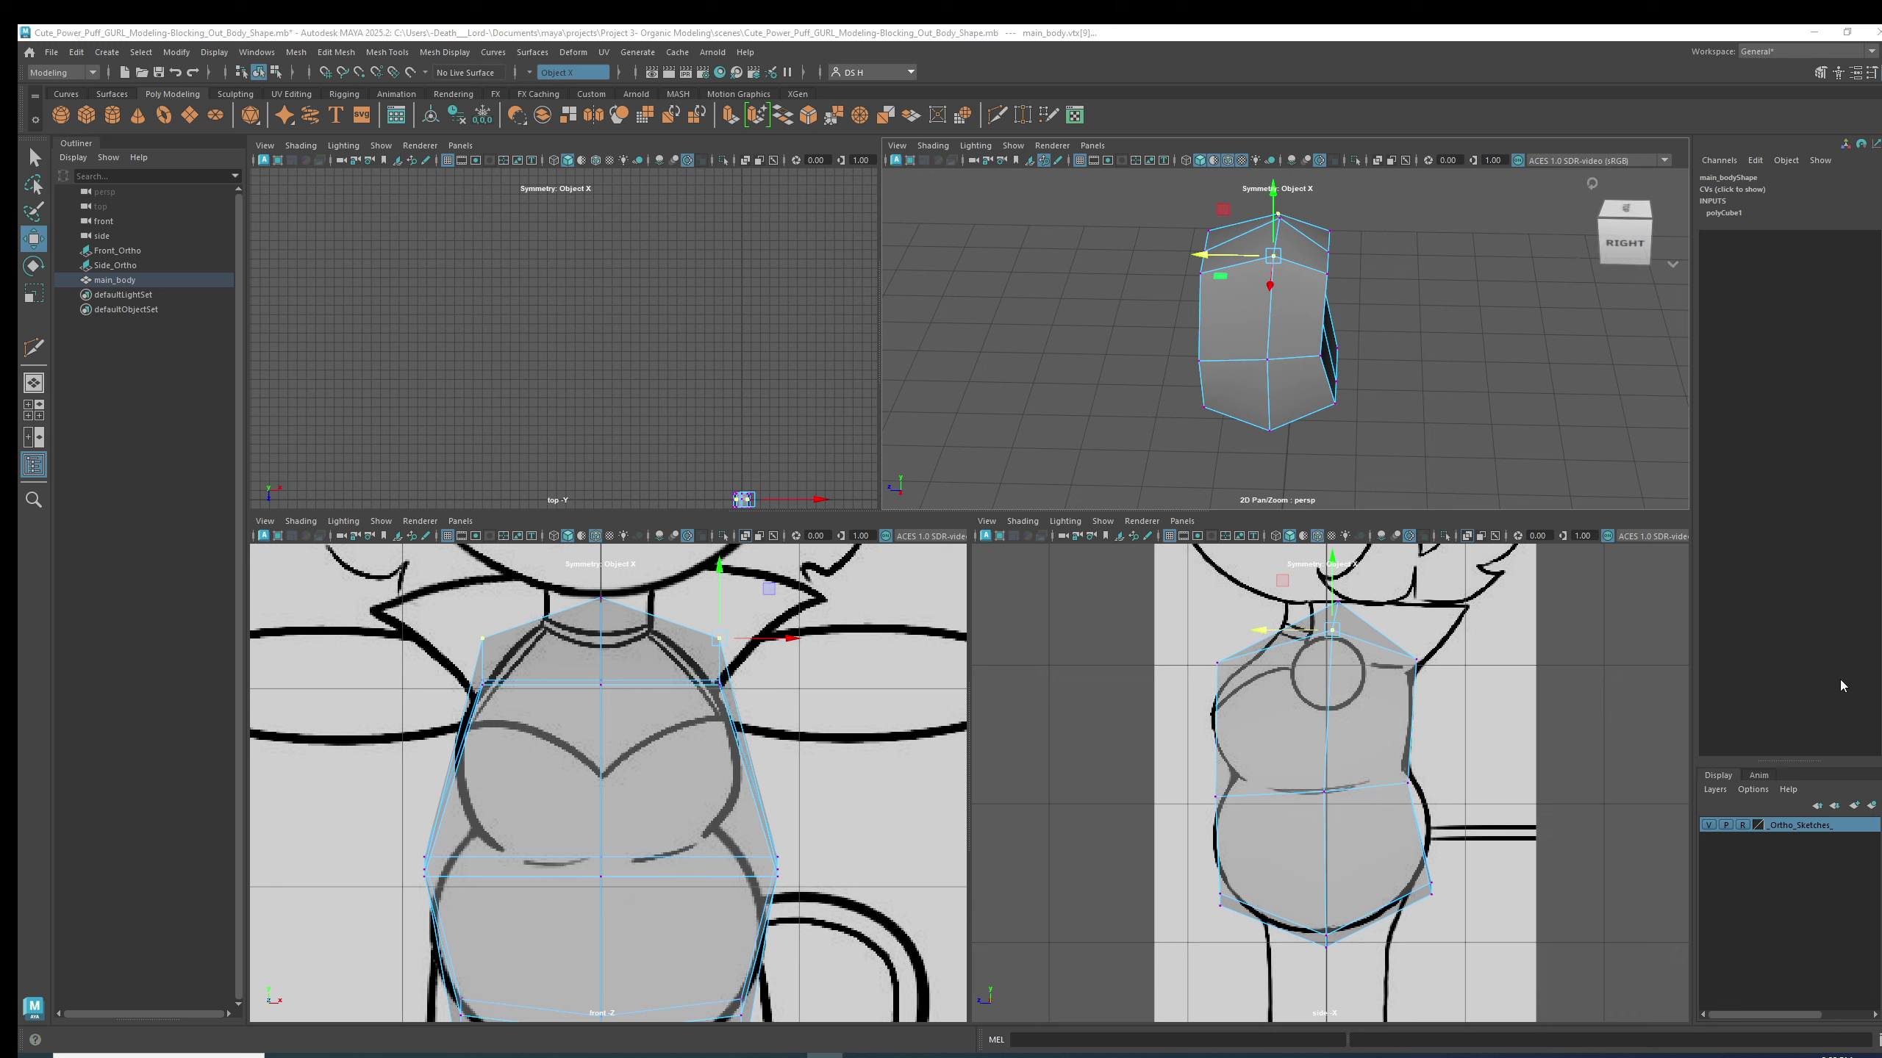
{"action": "middle_click_drag", "start_coordinate": [1370, 769], "coordinate": [1387, 777], "text": "alt"}
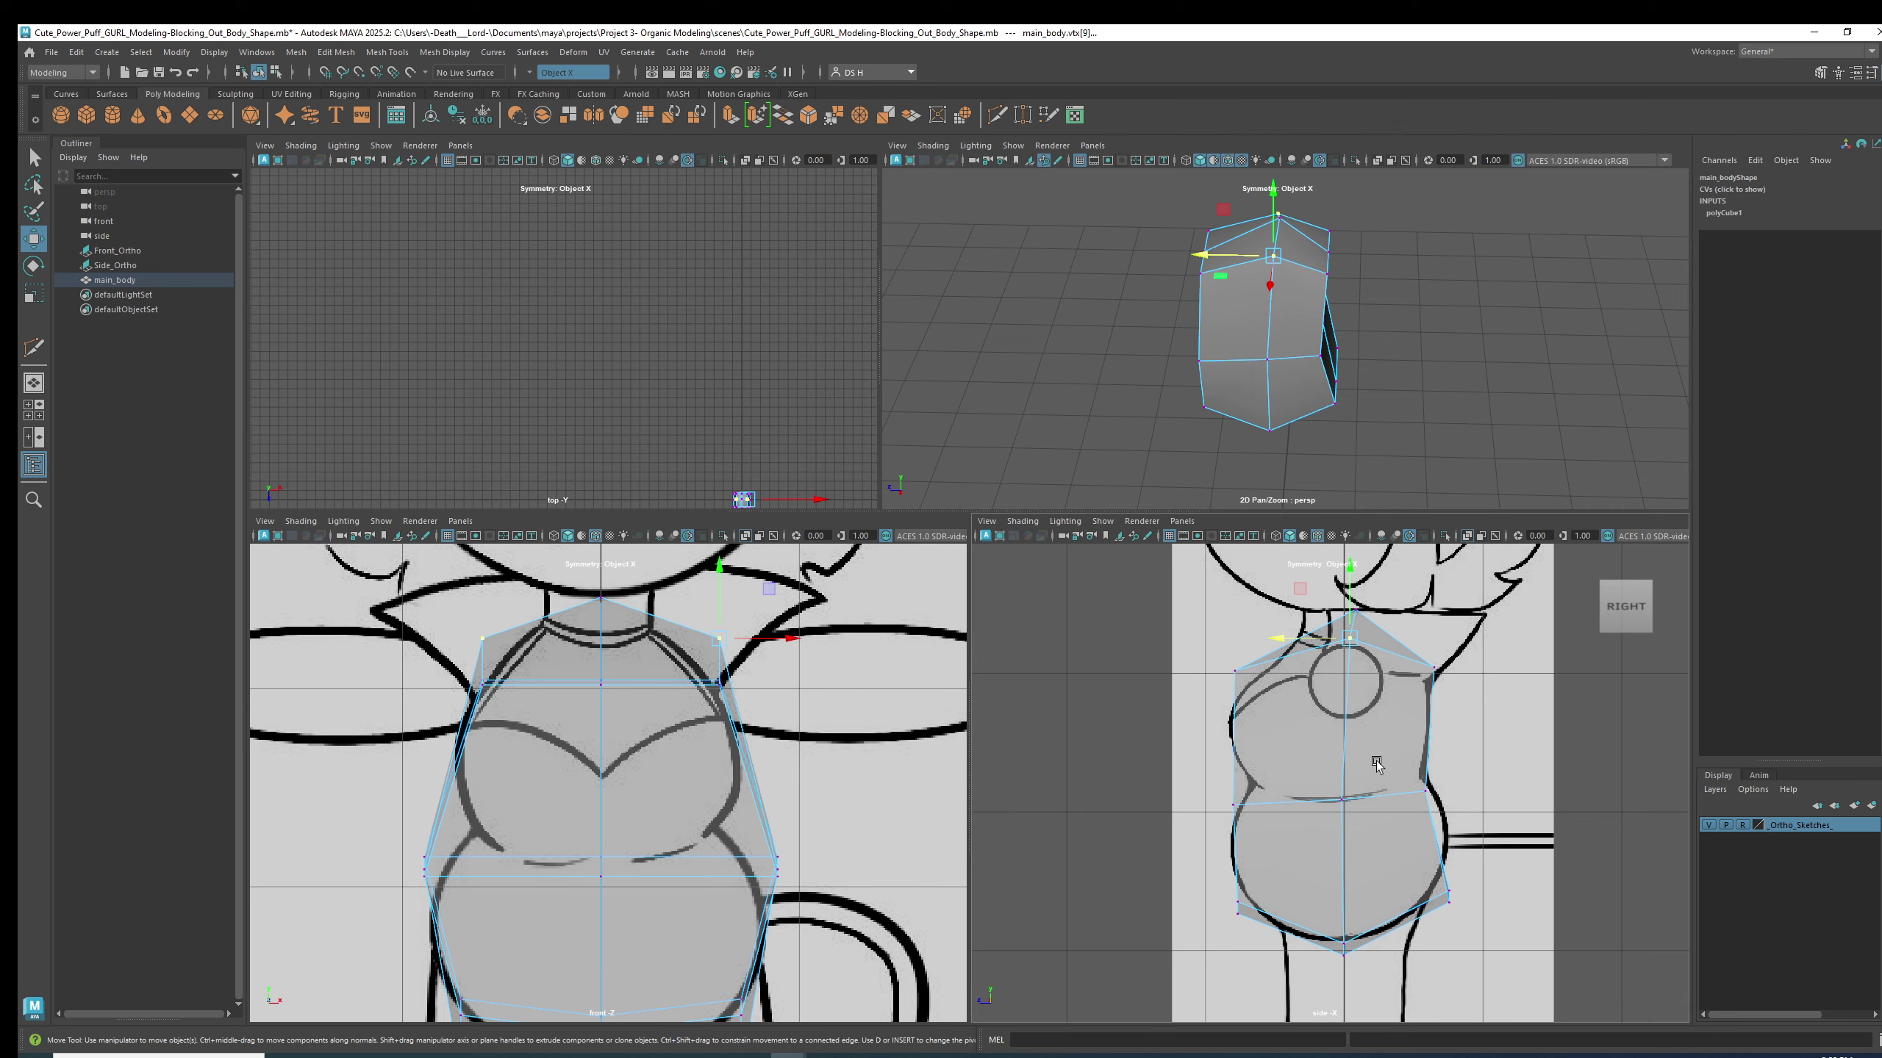
{"action": "mouse_move", "coordinate": [1353, 353]}
{"action": "left_mouse_down", "text": "alt"}
{"action": "mouse_move", "coordinate": [1214, 327]}
{"action": "mouse_move", "coordinate": [1419, 332]}
{"action": "mouse_move", "coordinate": [1476, 354]}
{"action": "mouse_move", "coordinate": [1326, 345]}
{"action": "left_mouse_up", "text": "alt"}
{"action": "key", "text": "3"}
{"action": "key", "text": "1"}
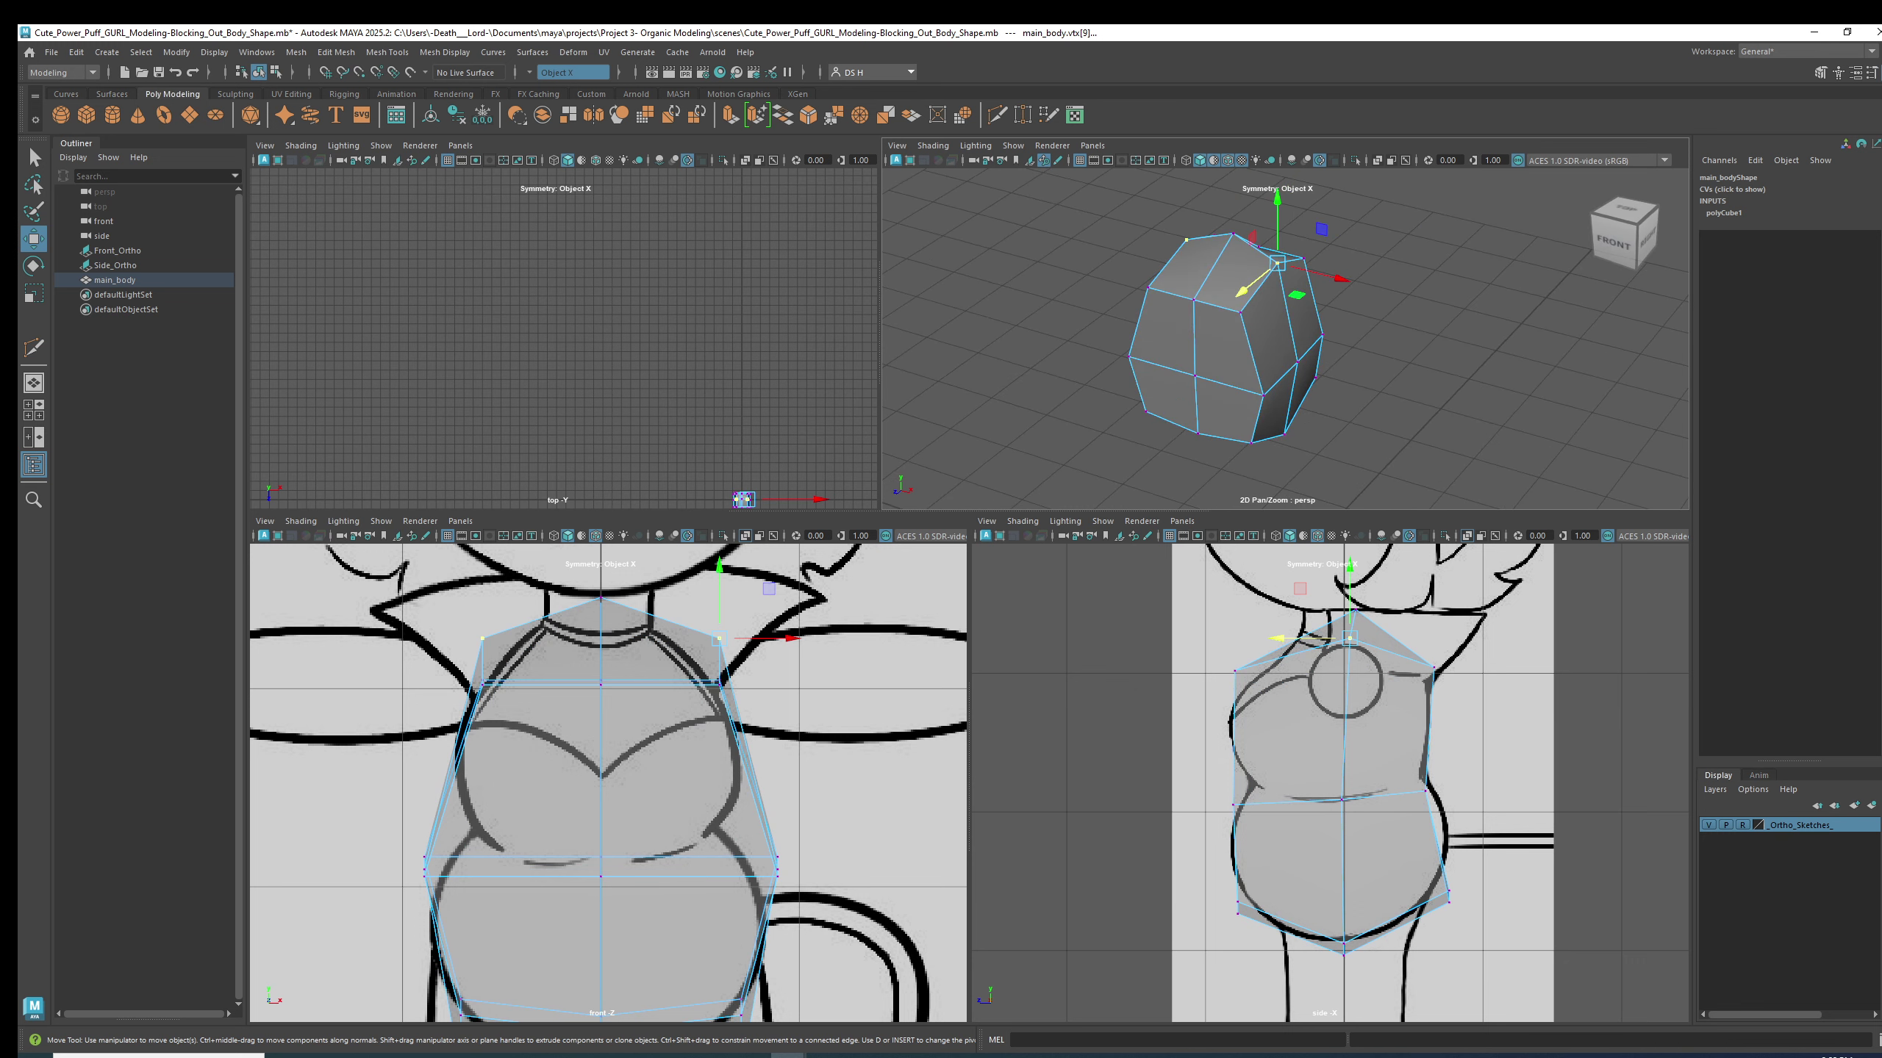
- Bring the reference image Female Dynamic Pose With Basic Shapes.webp beside the model and enlarge its window to study the torso shapes
{"action": "left_click_drag", "start_coordinate": [1881, 326], "coordinate": [703, 183]}
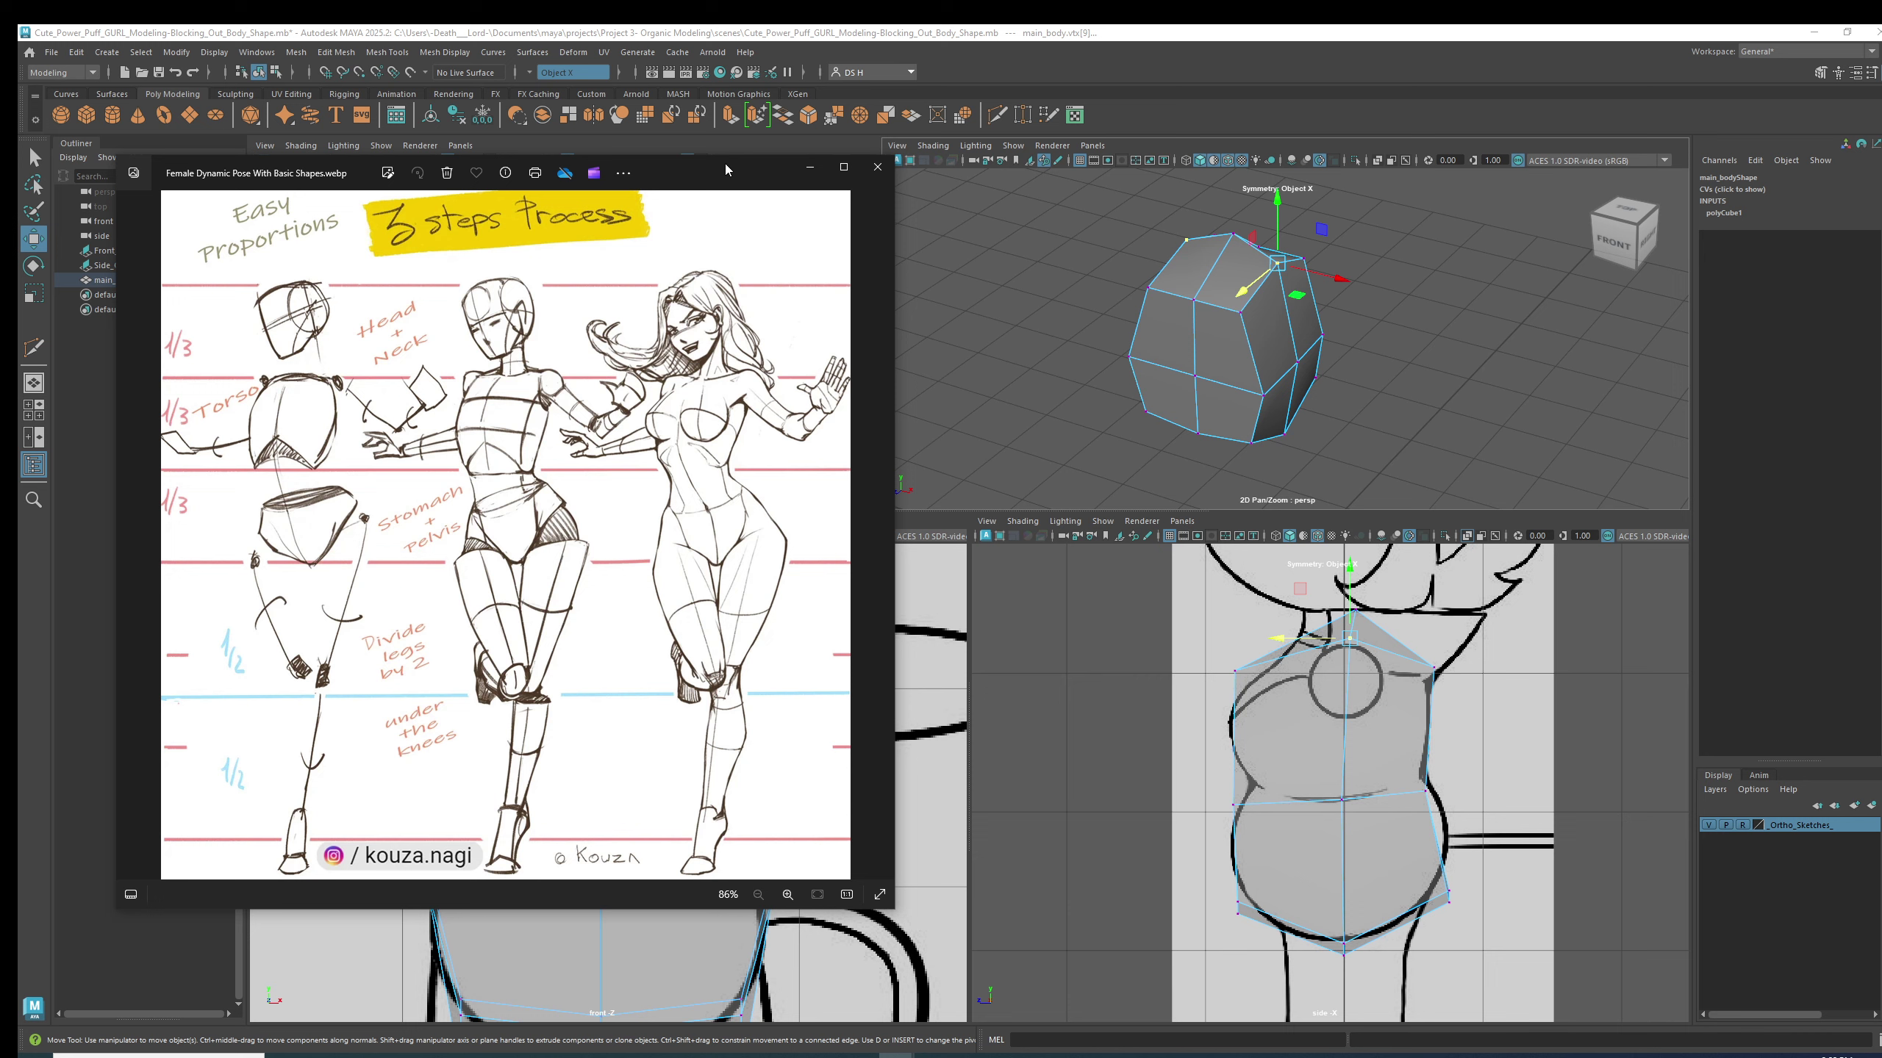
{"action": "left_click_drag", "start_coordinate": [727, 159], "coordinate": [719, 89]}
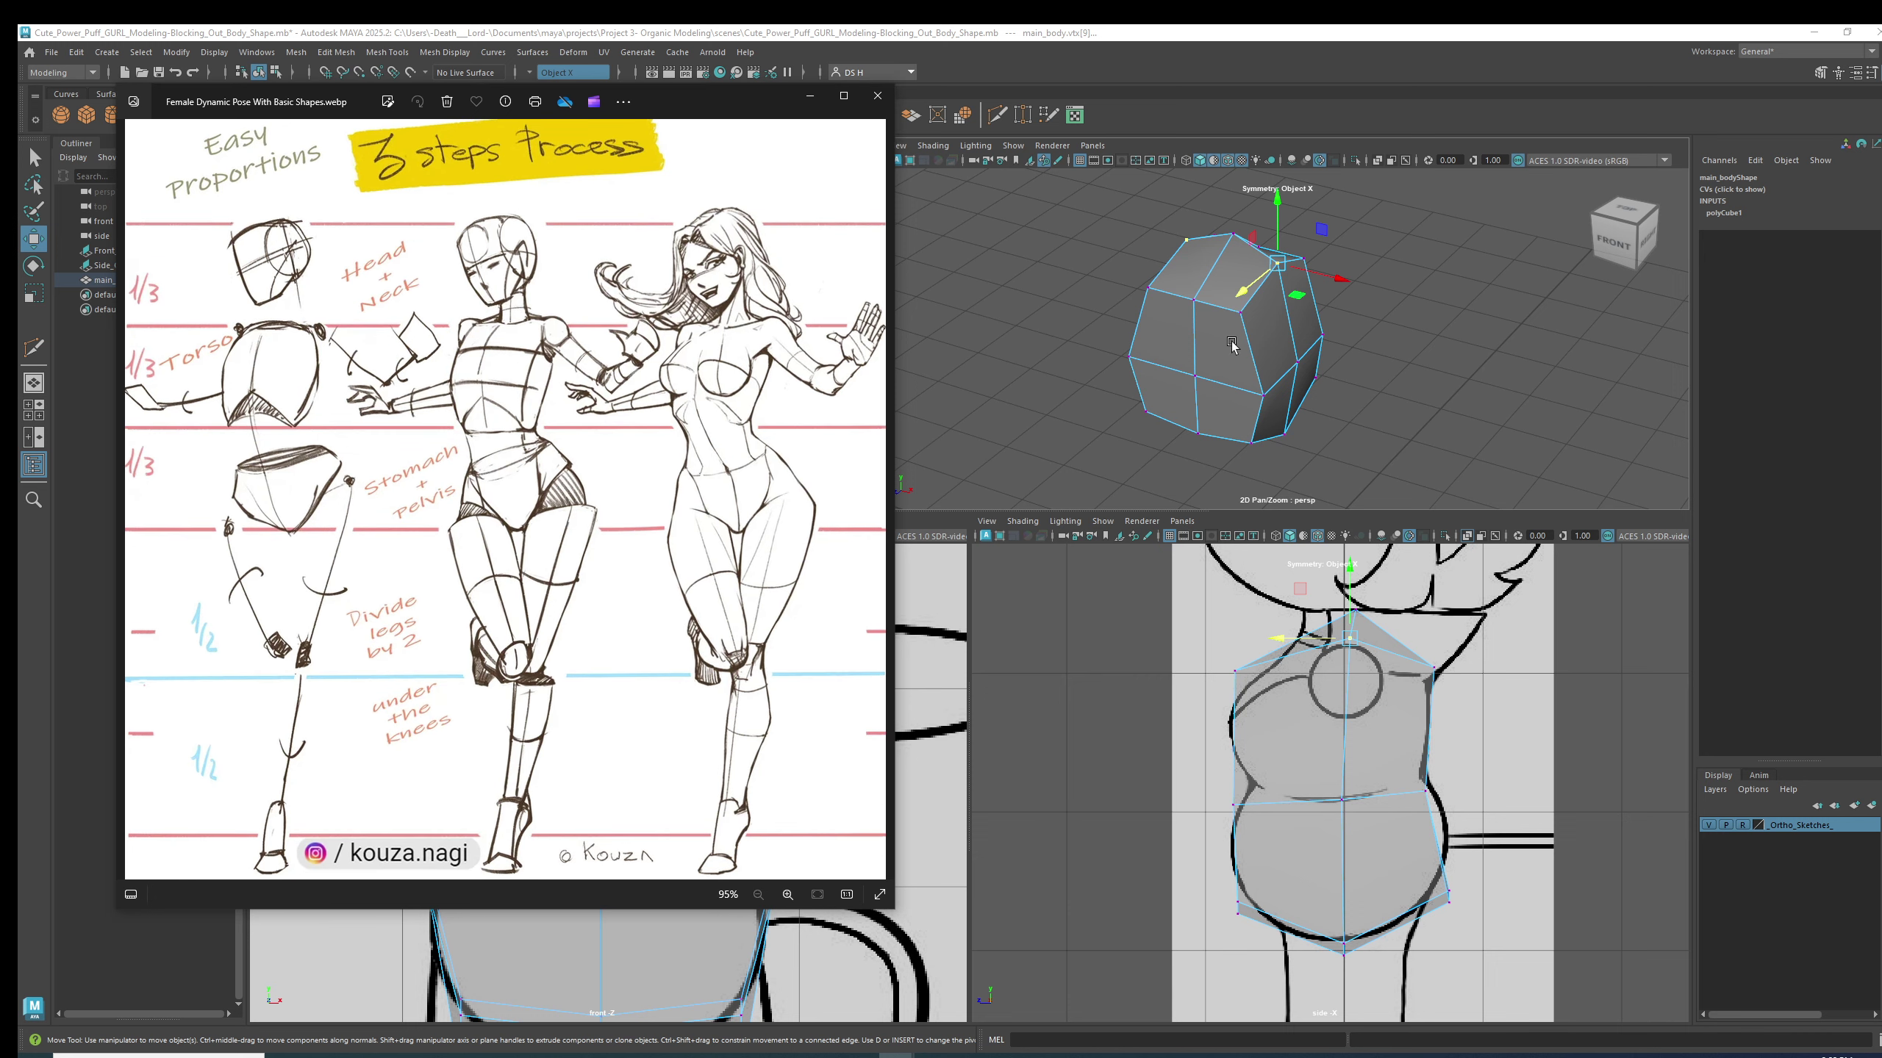
- Switch back to Maya and compare main_body's faceted cage with its smoothed form in the perspective view
{"action": "key", "text": "alt+Tab"}
{"action": "key", "text": "3"}
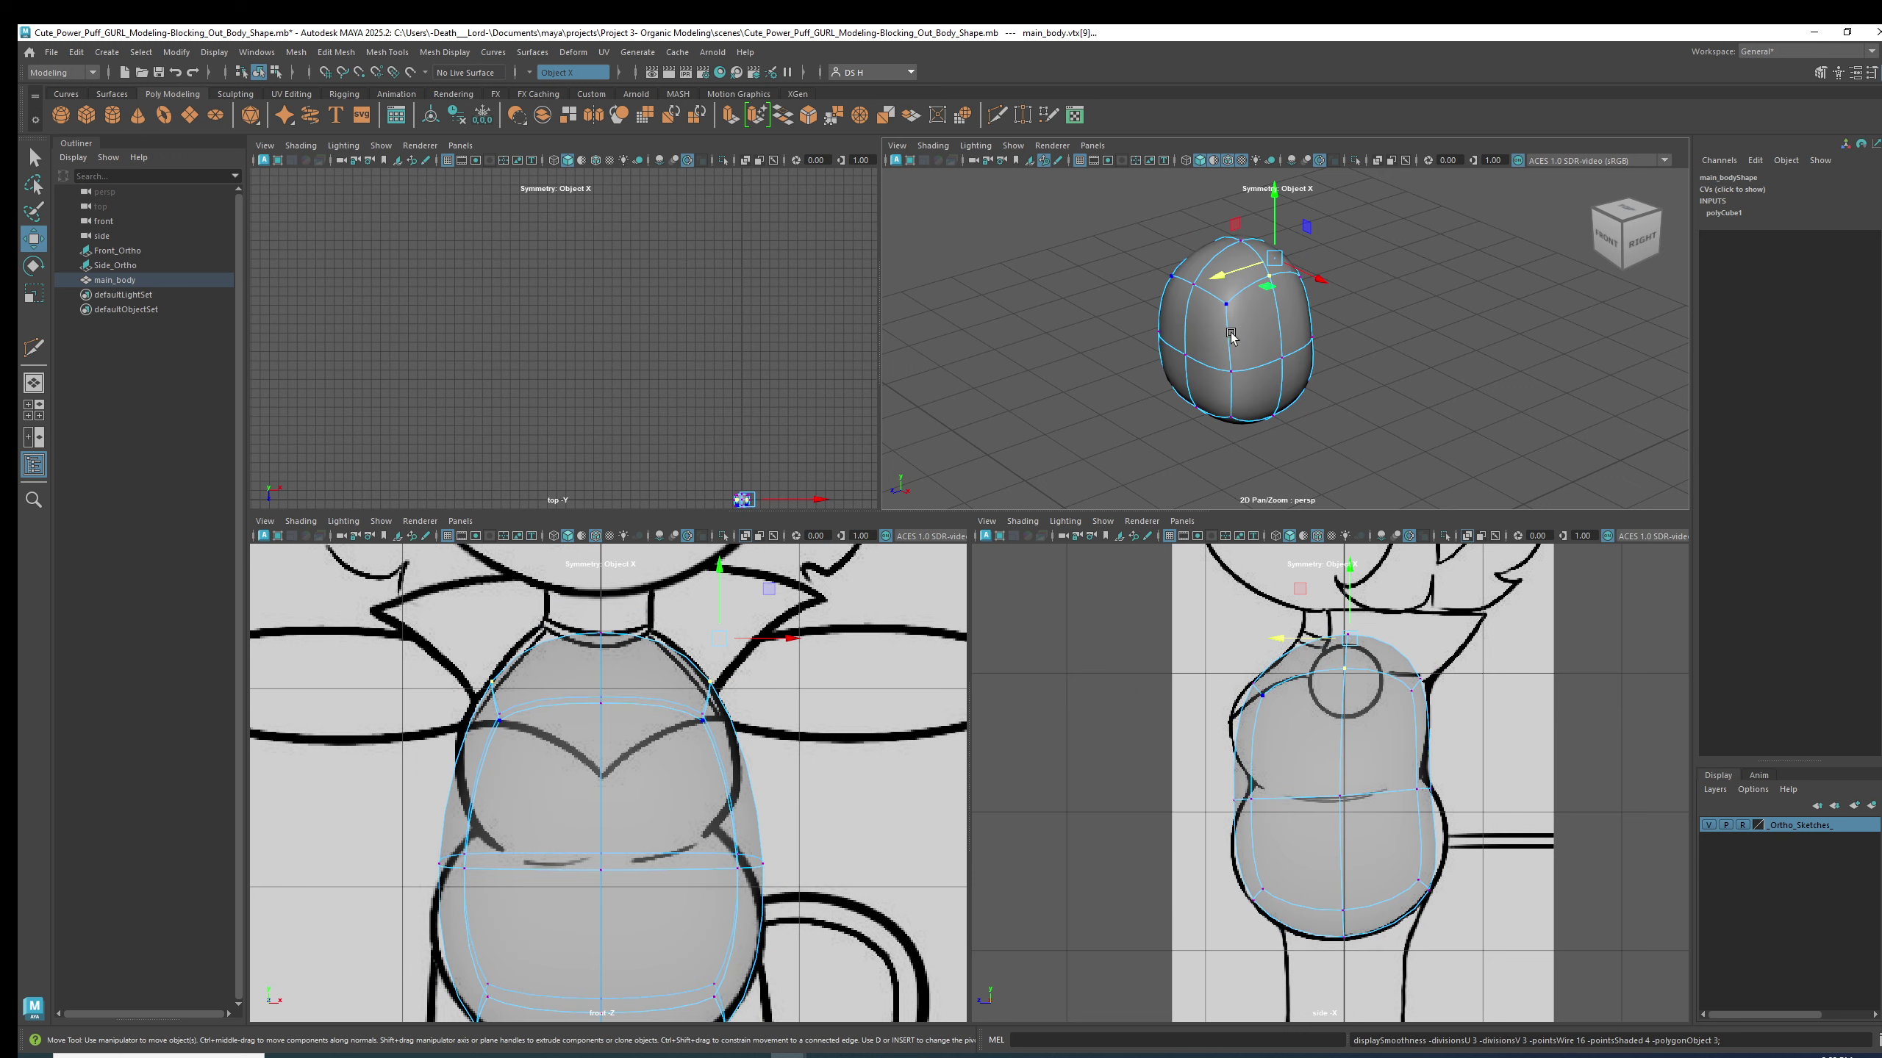
{"action": "key", "text": "1"}
{"action": "key", "text": "3"}
{"action": "key", "text": "1"}
{"action": "key", "text": "3"}
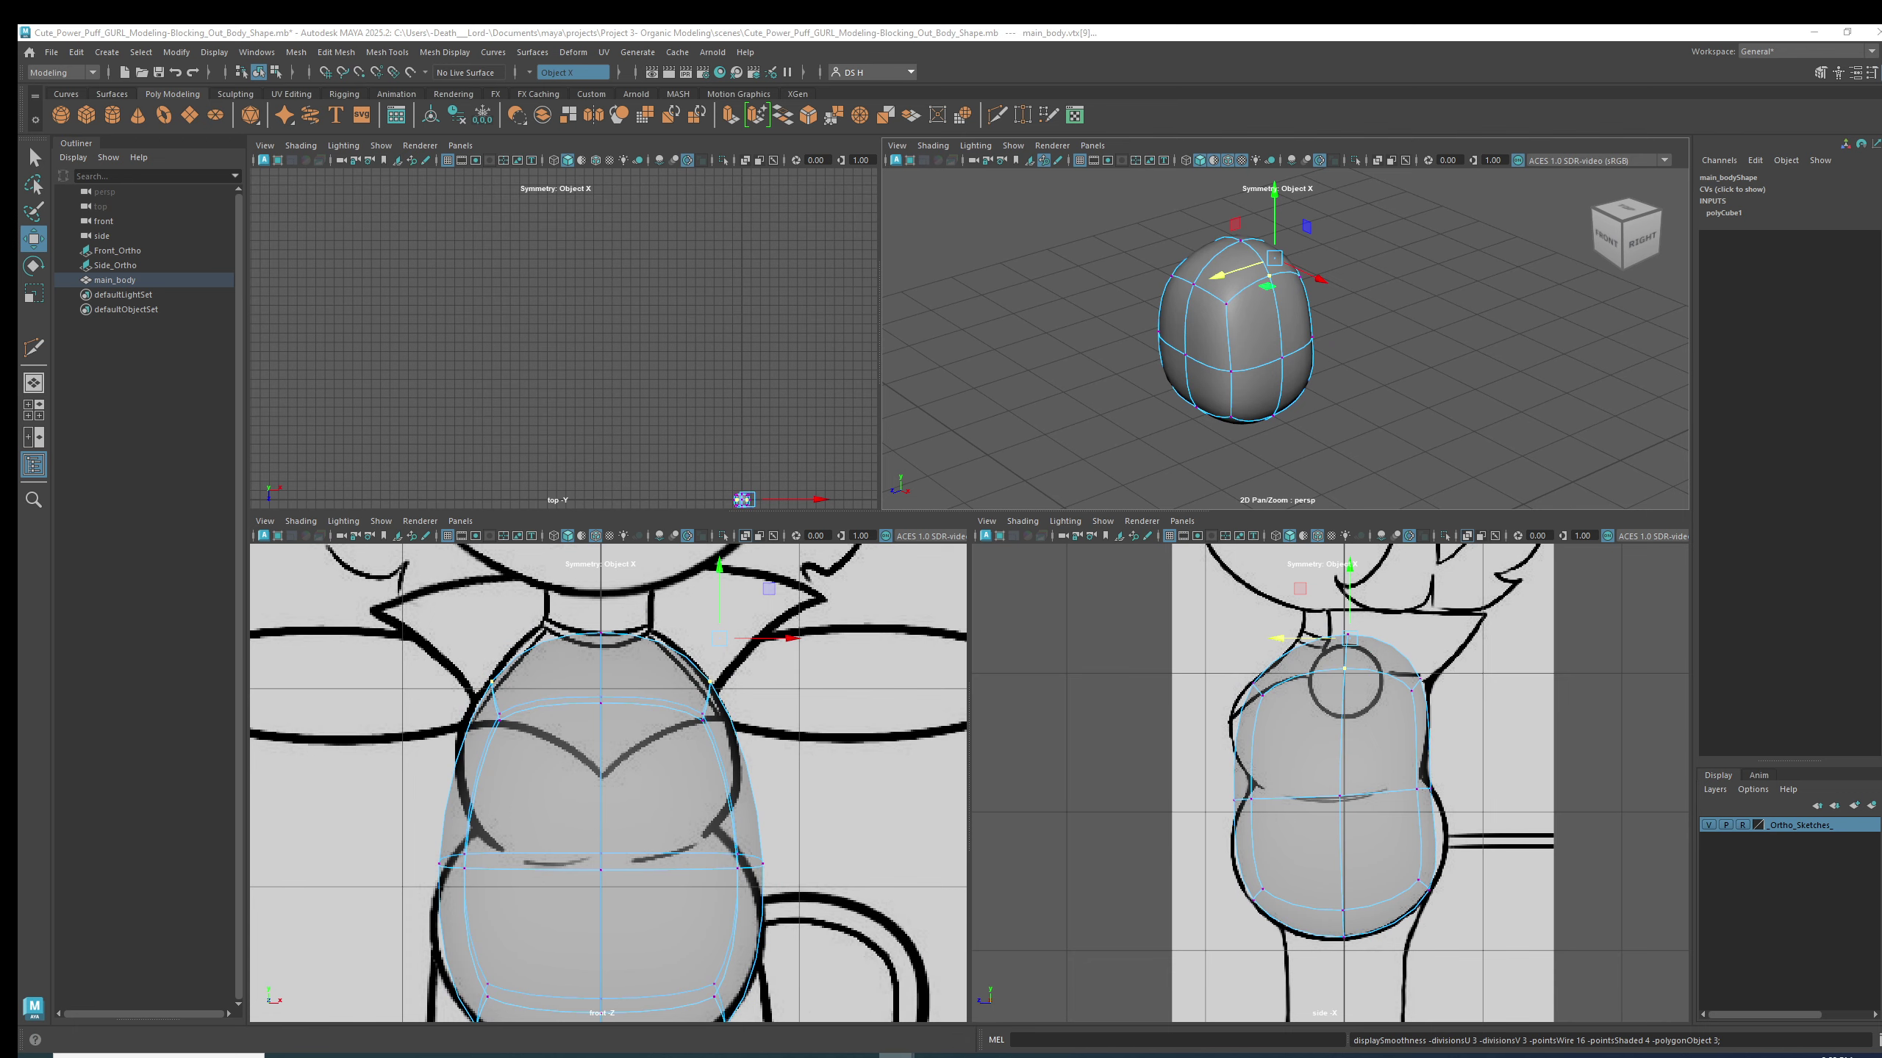
- Study the Female Dynamic Pose and Female Body Underlining Basic Geometric Shapes reference images beside the model and move both out of view
{"action": "left_click", "coordinate": [955, 989]}
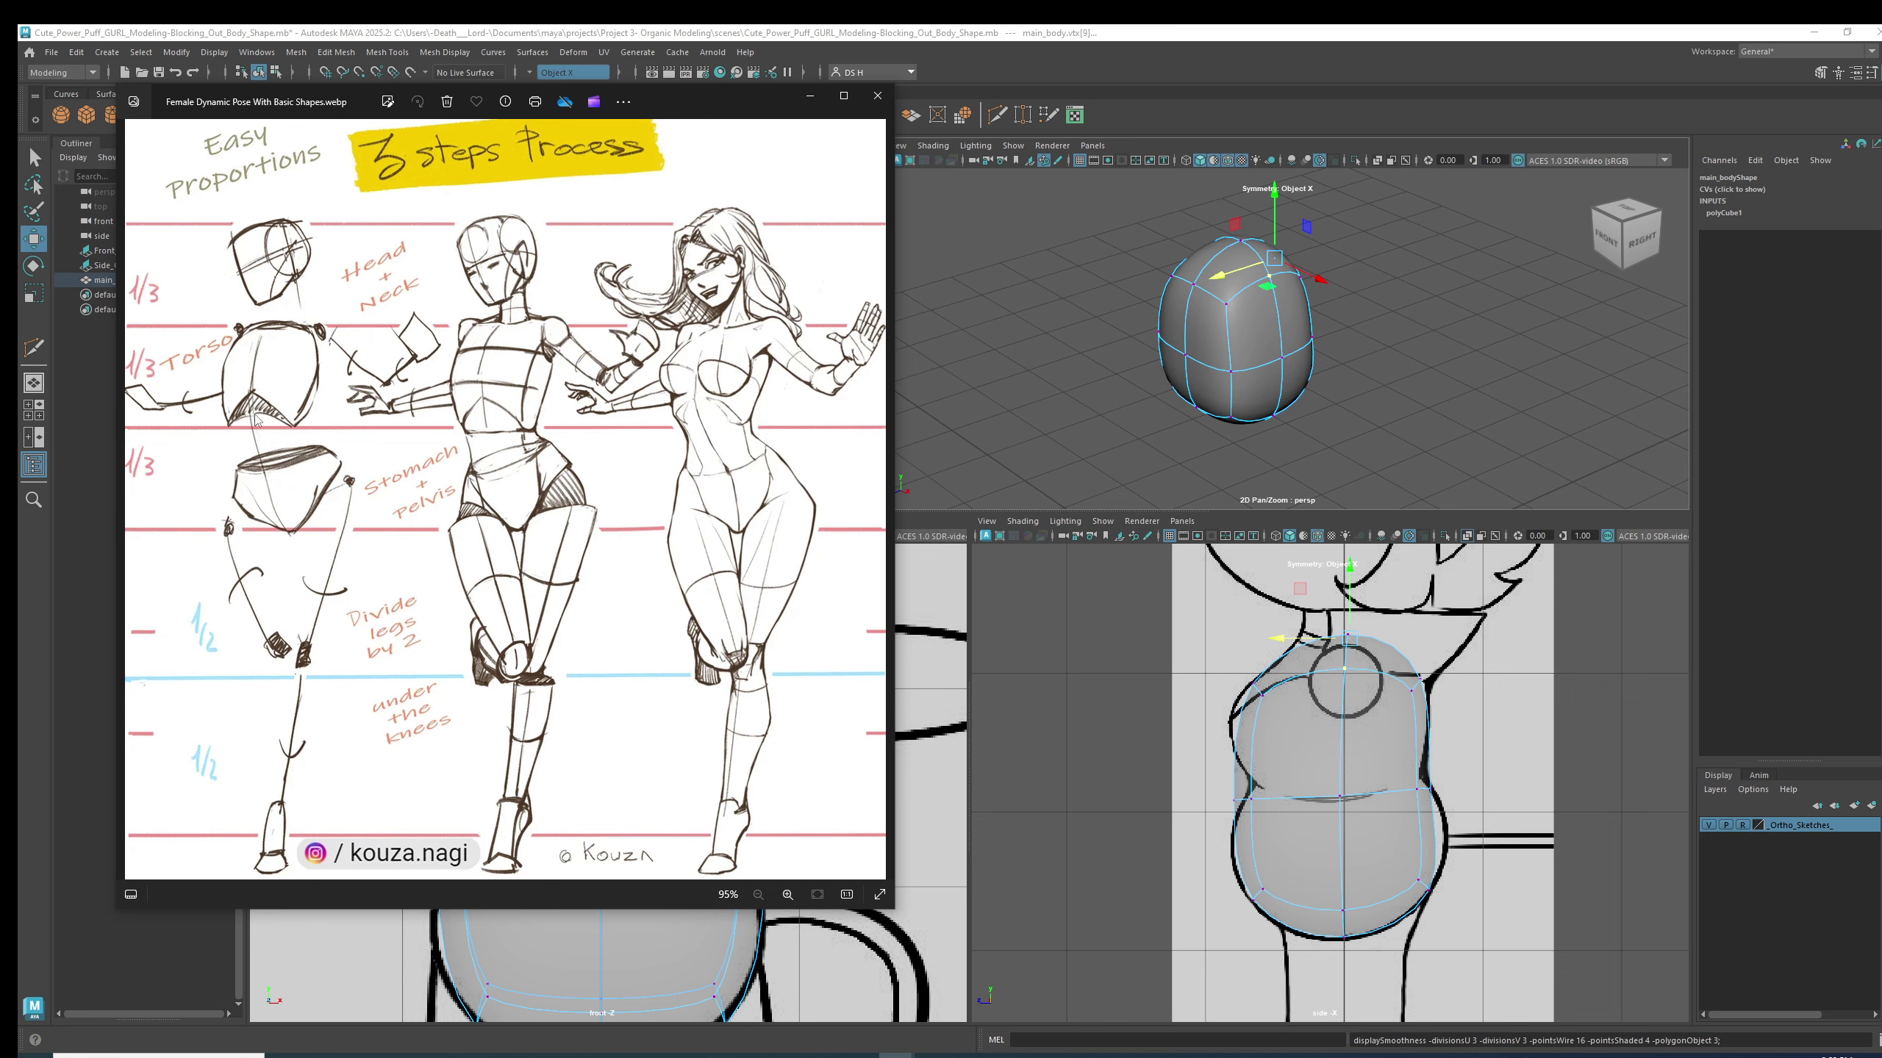
{"action": "mouse_move", "coordinate": [1851, 148]}
{"action": "left_mouse_down"}
{"action": "mouse_move", "coordinate": [718, 270]}
{"action": "mouse_move", "coordinate": [889, 196]}
{"action": "mouse_move", "coordinate": [757, 223]}
{"action": "mouse_move", "coordinate": [798, 226]}
{"action": "left_mouse_up"}
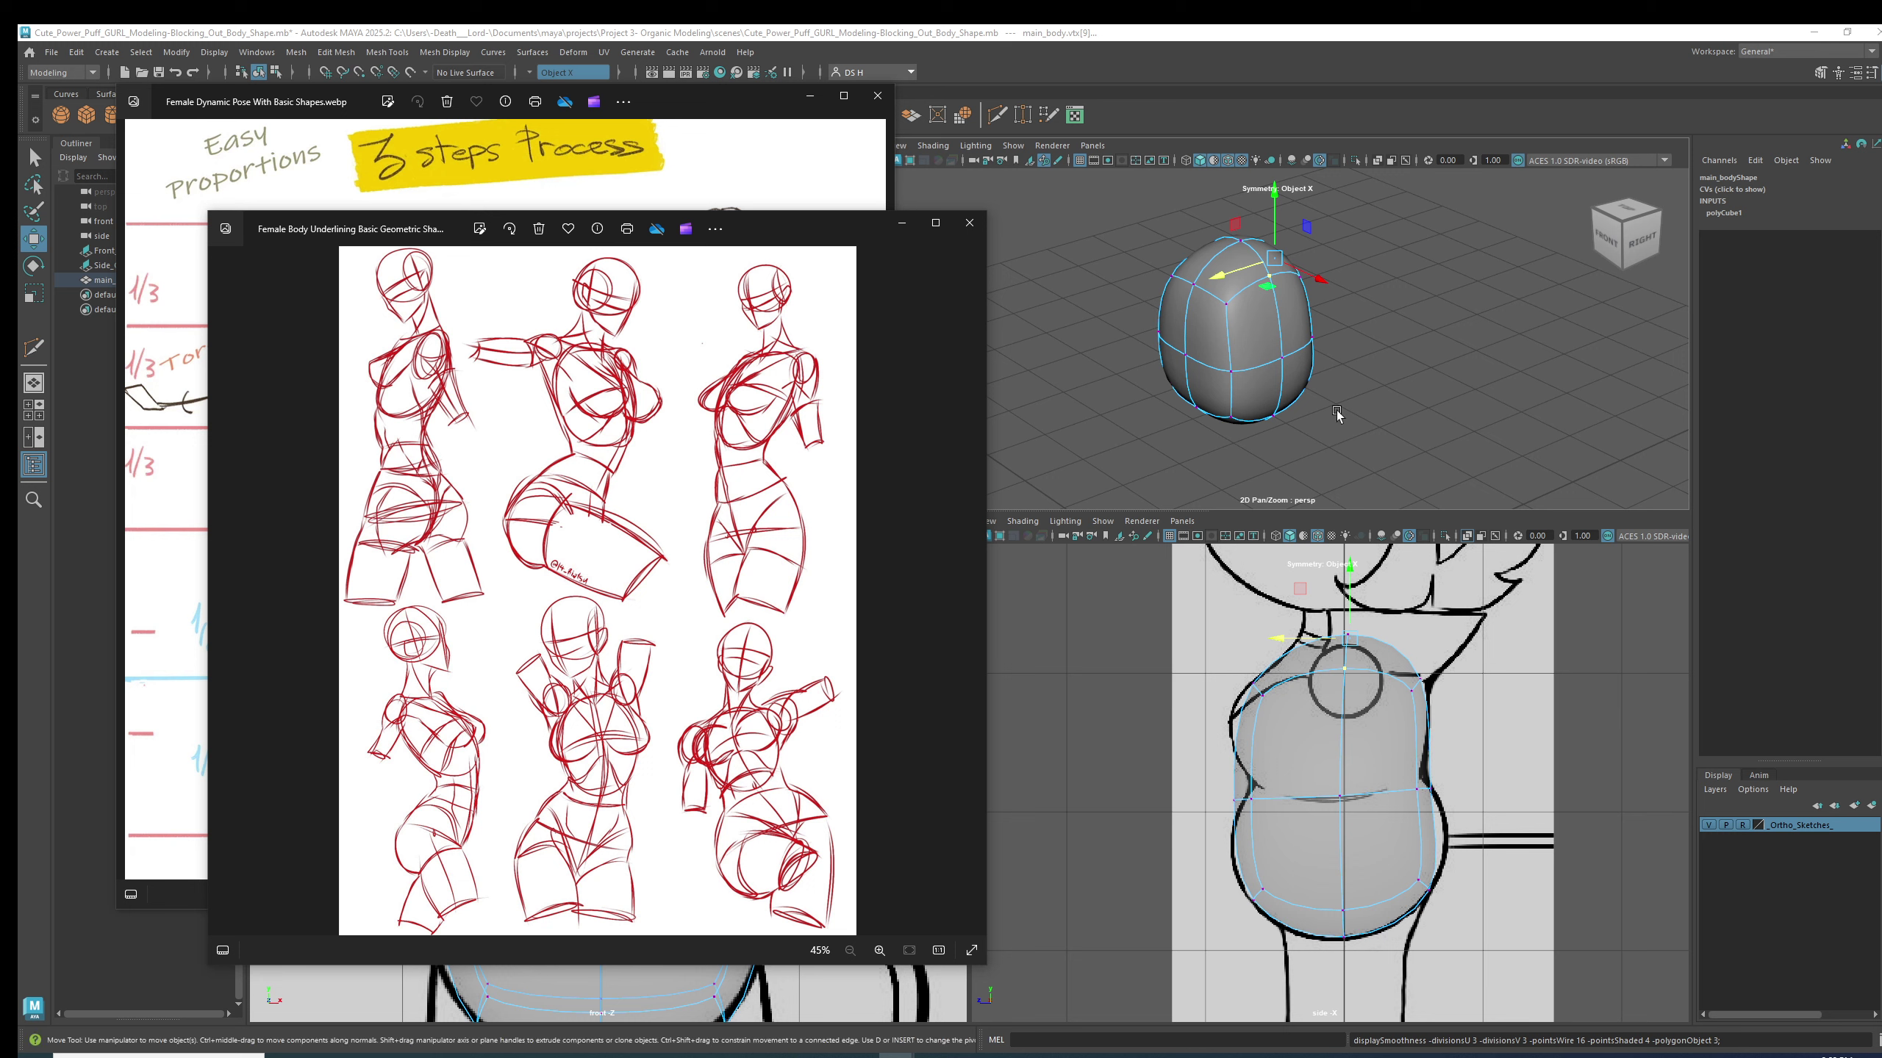
{"action": "left_click", "coordinate": [1228, 304]}
{"action": "left_click_drag", "start_coordinate": [809, 233], "coordinate": [1881, 445]}
{"action": "left_click_drag", "start_coordinate": [715, 102], "coordinate": [963, 115]}
{"action": "left_click", "coordinate": [960, 102]}
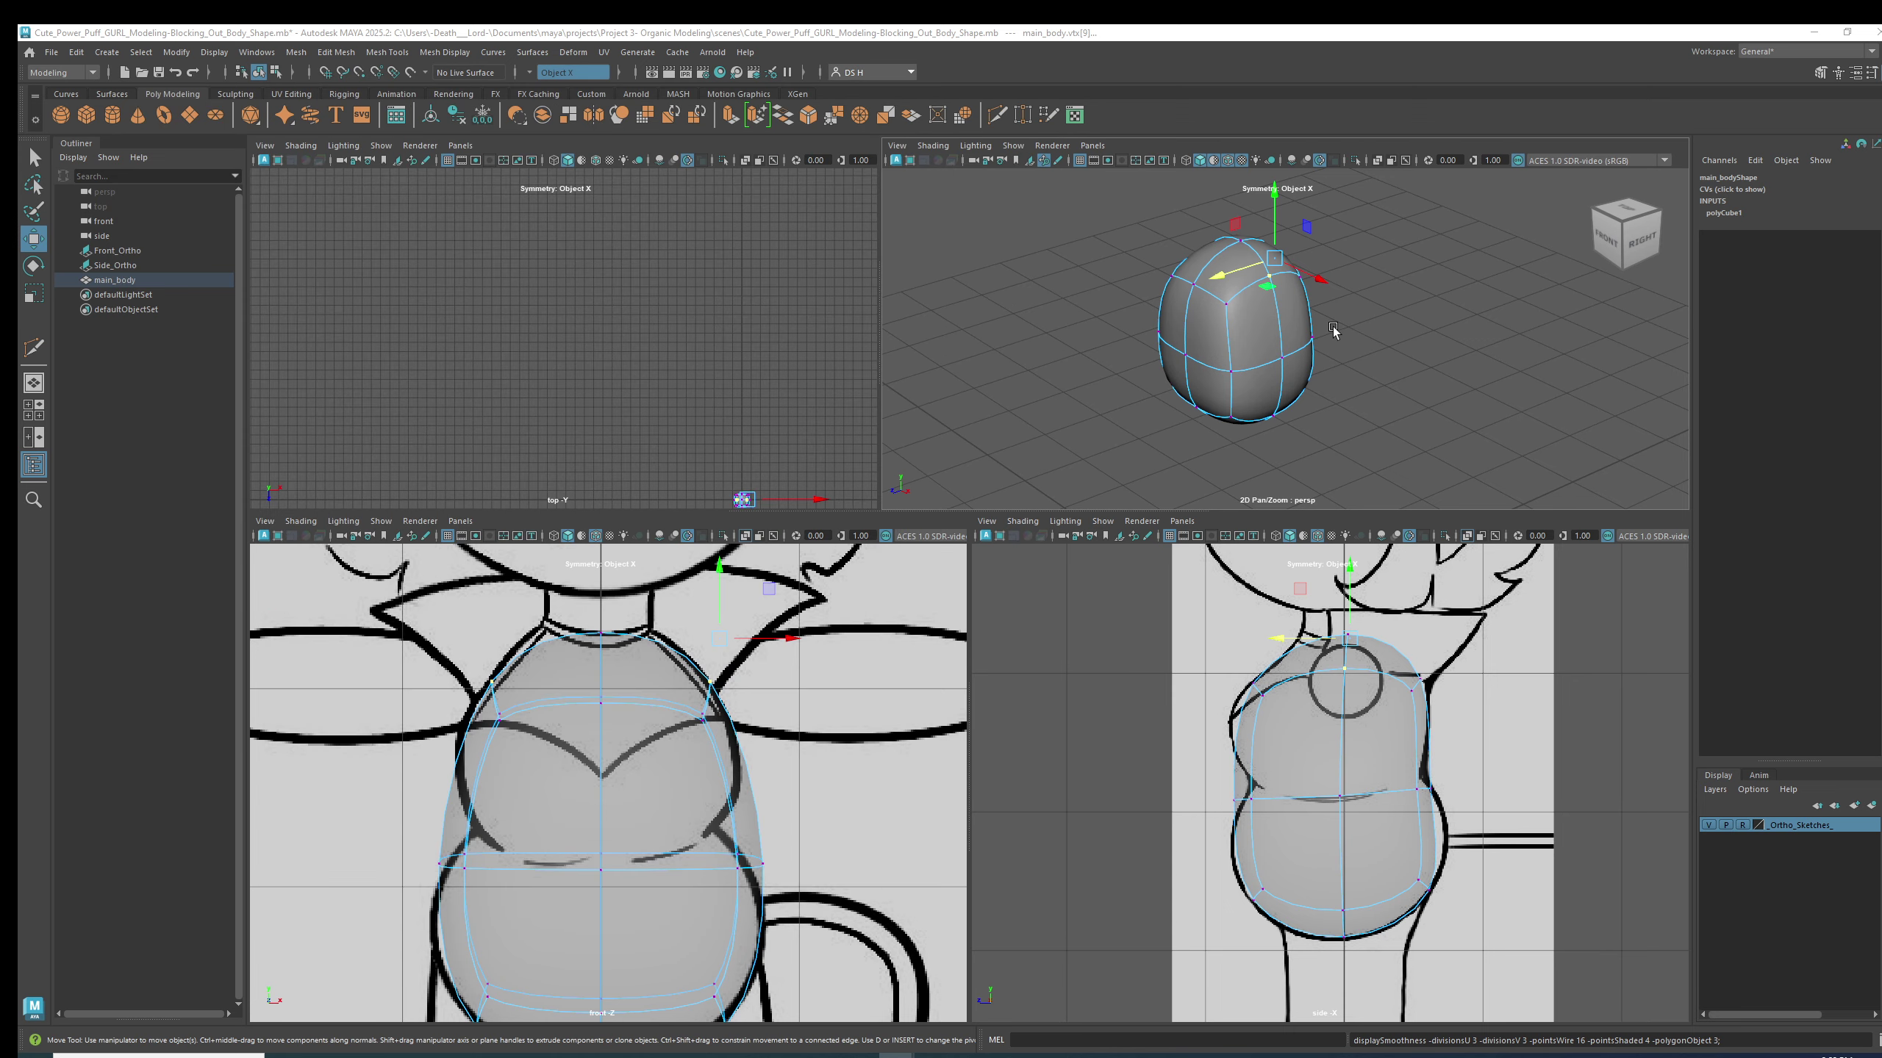
- Try moving main_body's upper back, back waist and lower back corner vertices sideways while checking the smoothed shape from above
{"action": "left_click_drag", "start_coordinate": [1362, 354], "coordinate": [1259, 303], "text": "alt"}
{"action": "left_click", "coordinate": [1400, 353]}
{"action": "key", "text": "1"}
{"action": "left_click", "coordinate": [1315, 298]}
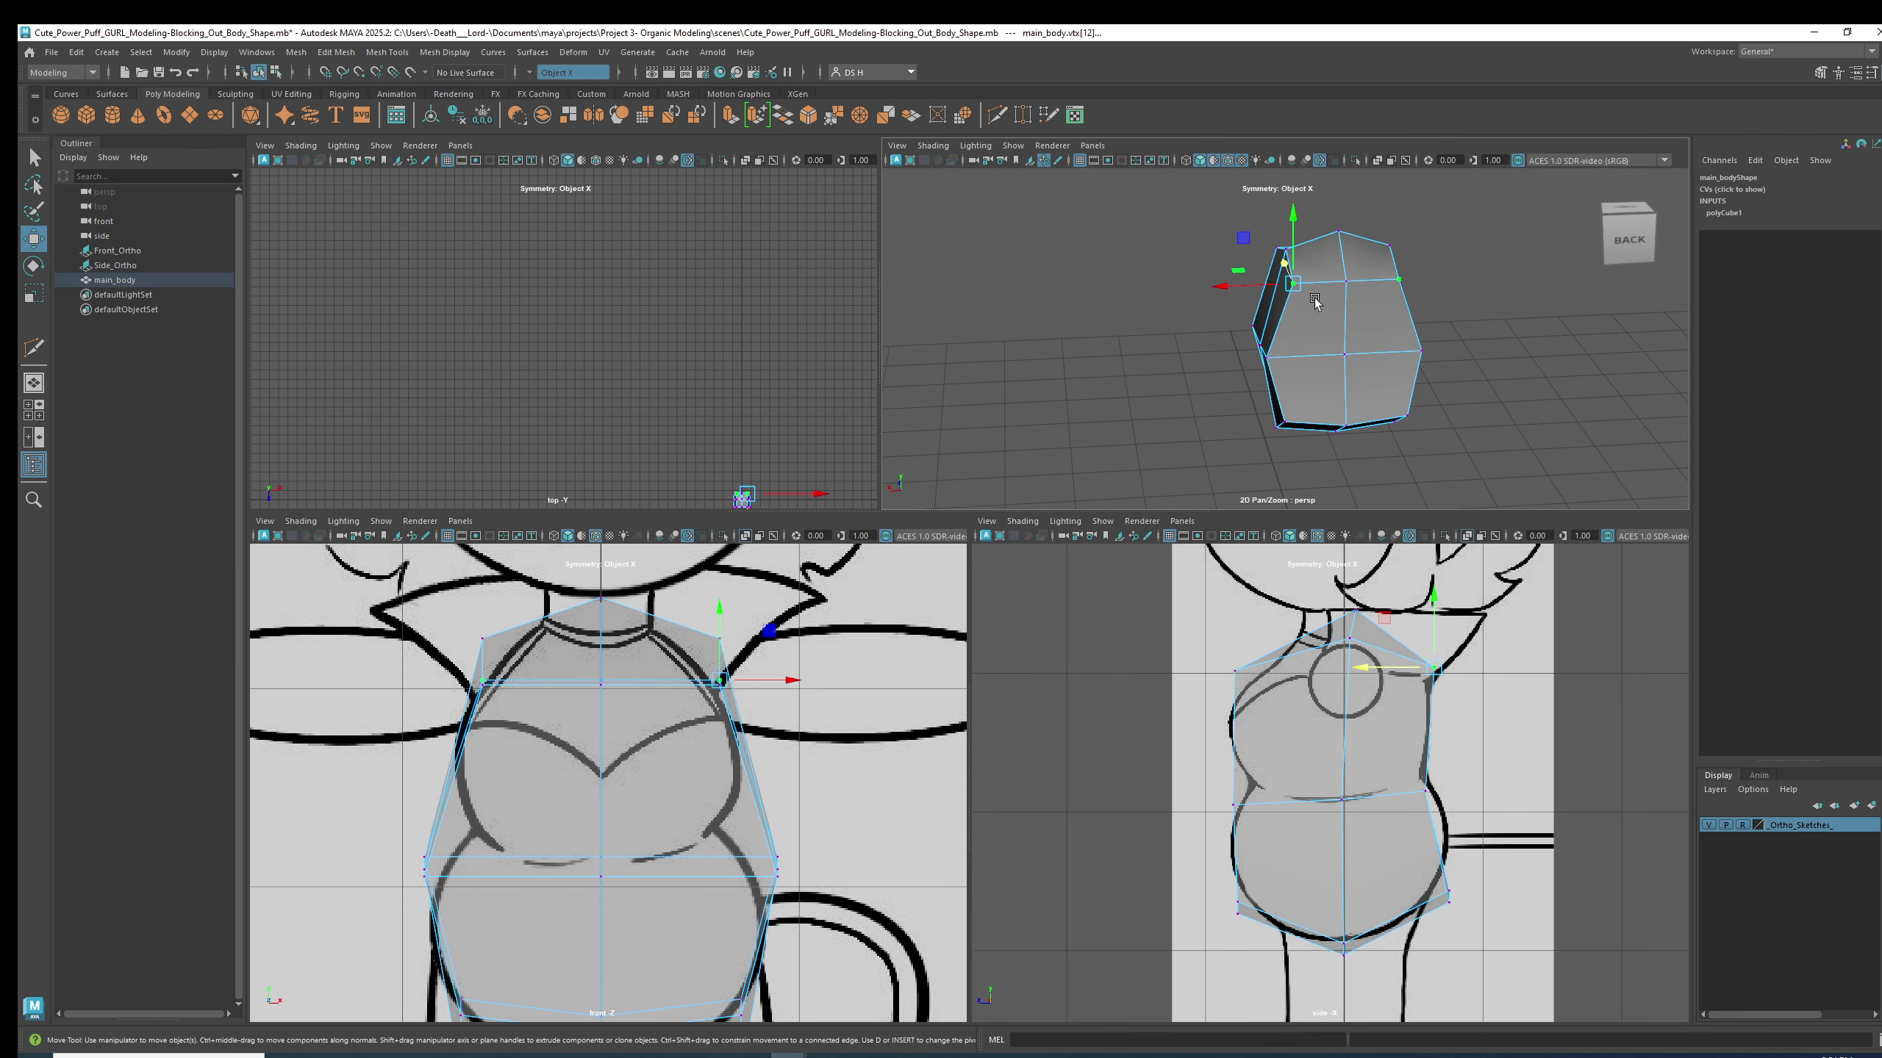
{"action": "left_click", "coordinate": [1282, 359], "text": "shift"}
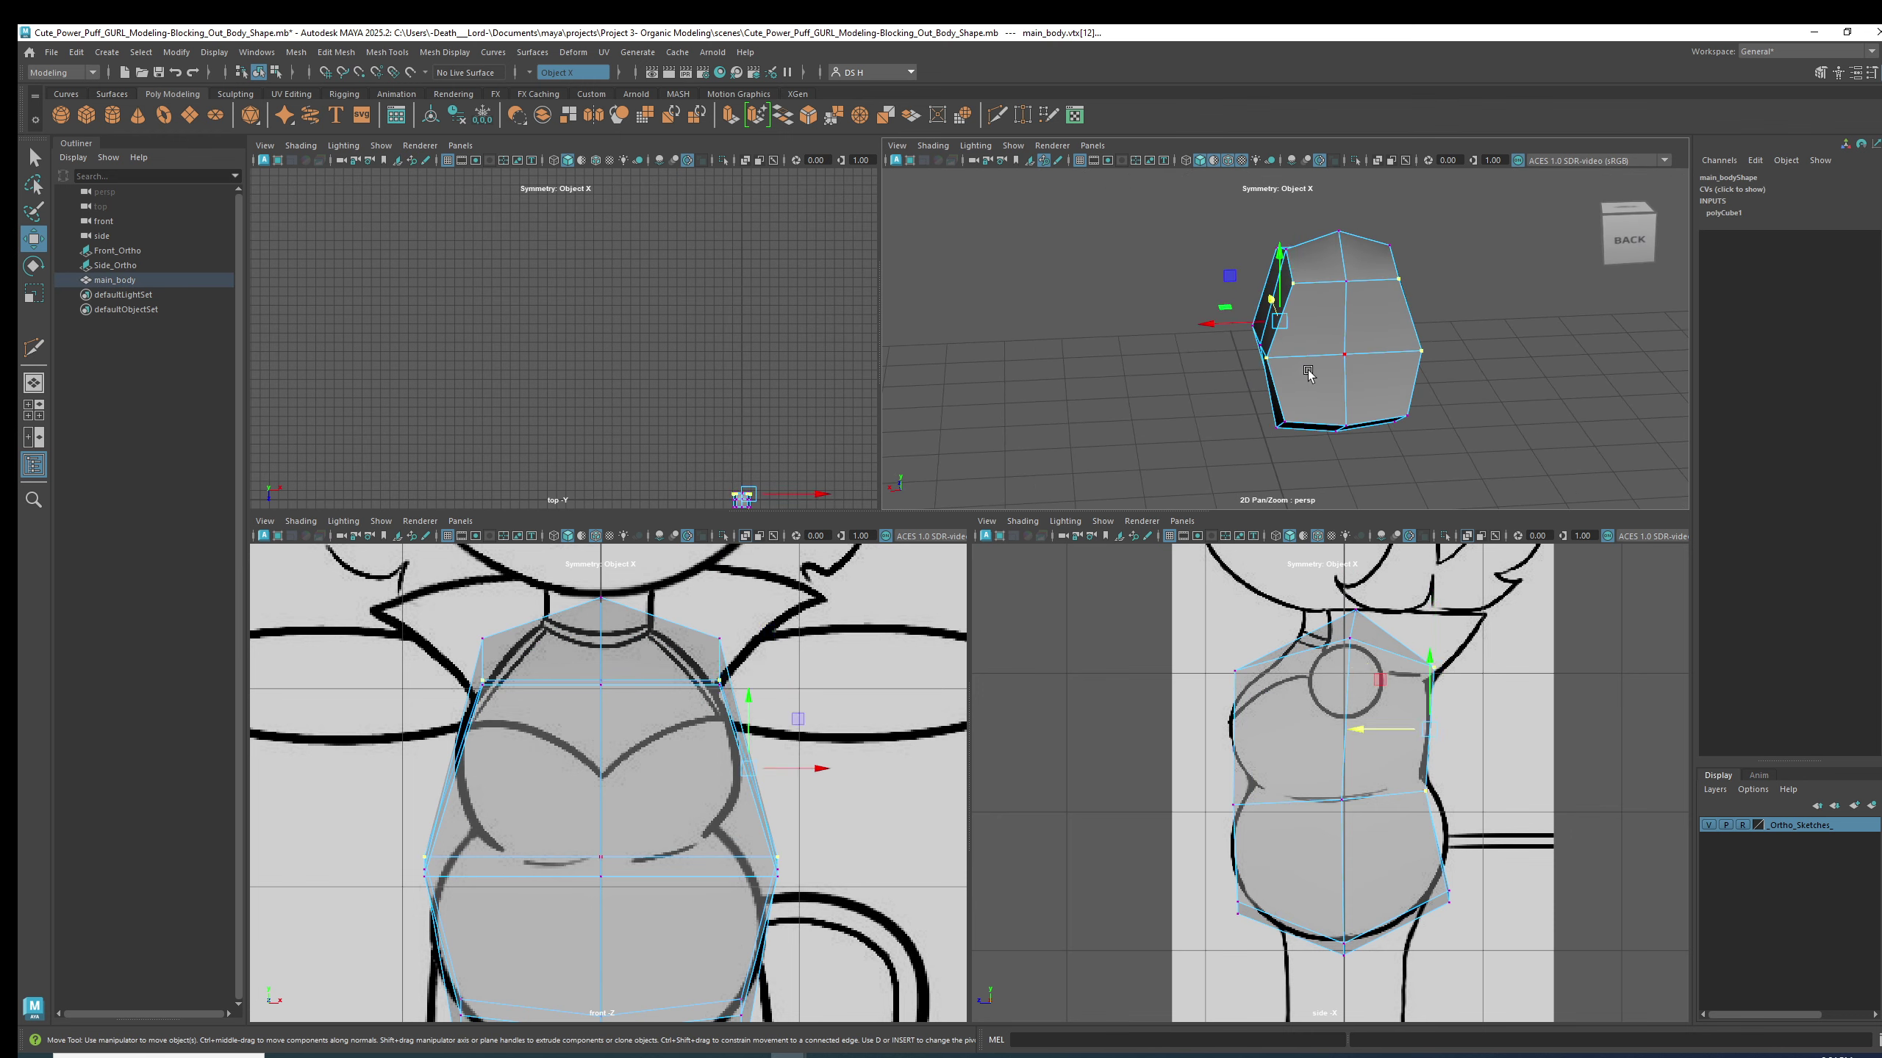
{"action": "left_click", "coordinate": [1298, 408], "text": "shift"}
{"action": "mouse_move", "coordinate": [1304, 404]}
{"action": "left_mouse_down", "text": "alt"}
{"action": "mouse_move", "coordinate": [1323, 361]}
{"action": "mouse_move", "coordinate": [1374, 357]}
{"action": "mouse_move", "coordinate": [1298, 365]}
{"action": "mouse_move", "coordinate": [1223, 341]}
{"action": "mouse_move", "coordinate": [1317, 393]}
{"action": "mouse_move", "coordinate": [1286, 413]}
{"action": "left_mouse_up", "text": "alt"}
{"action": "key", "text": "3"}
{"action": "key", "text": "ctrl+z"}
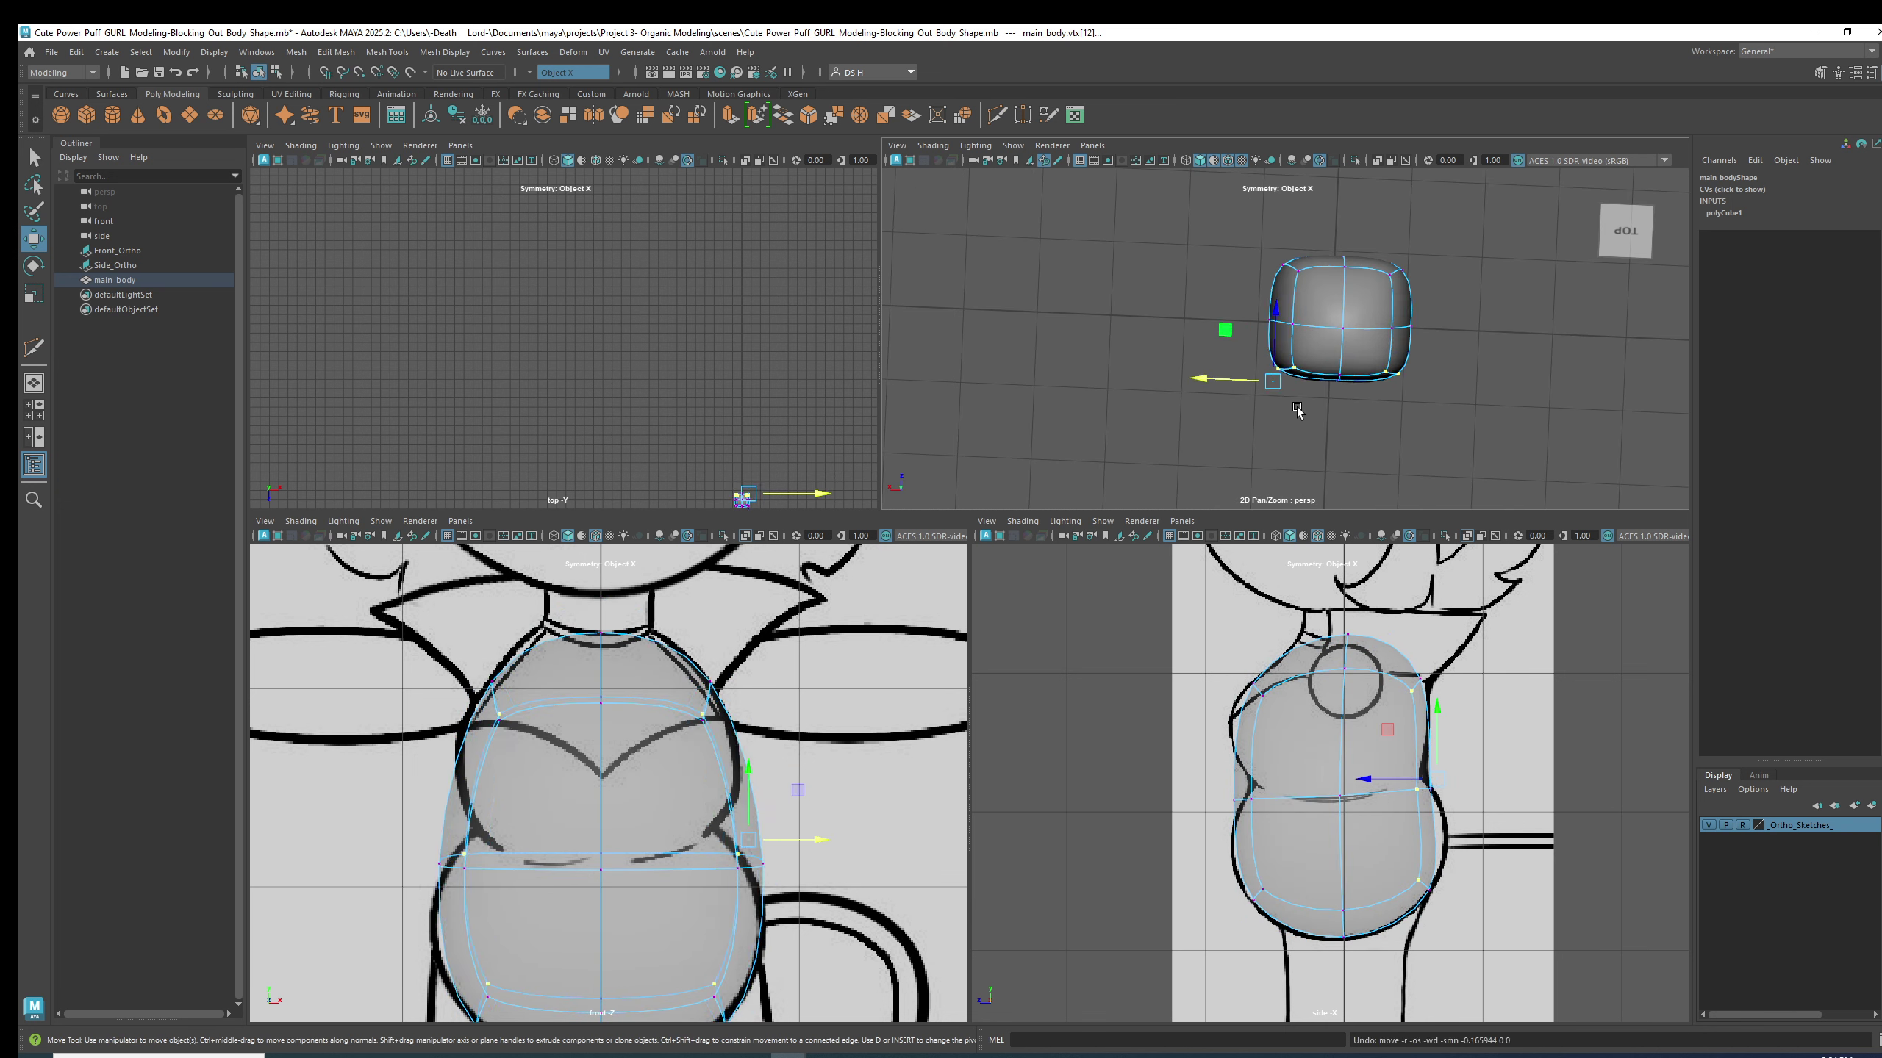
- Pull main_body's back corner vertices inward and shift the side waist vertices along the depth axis
{"action": "middle_click_drag", "start_coordinate": [1213, 394], "coordinate": [1222, 465]}
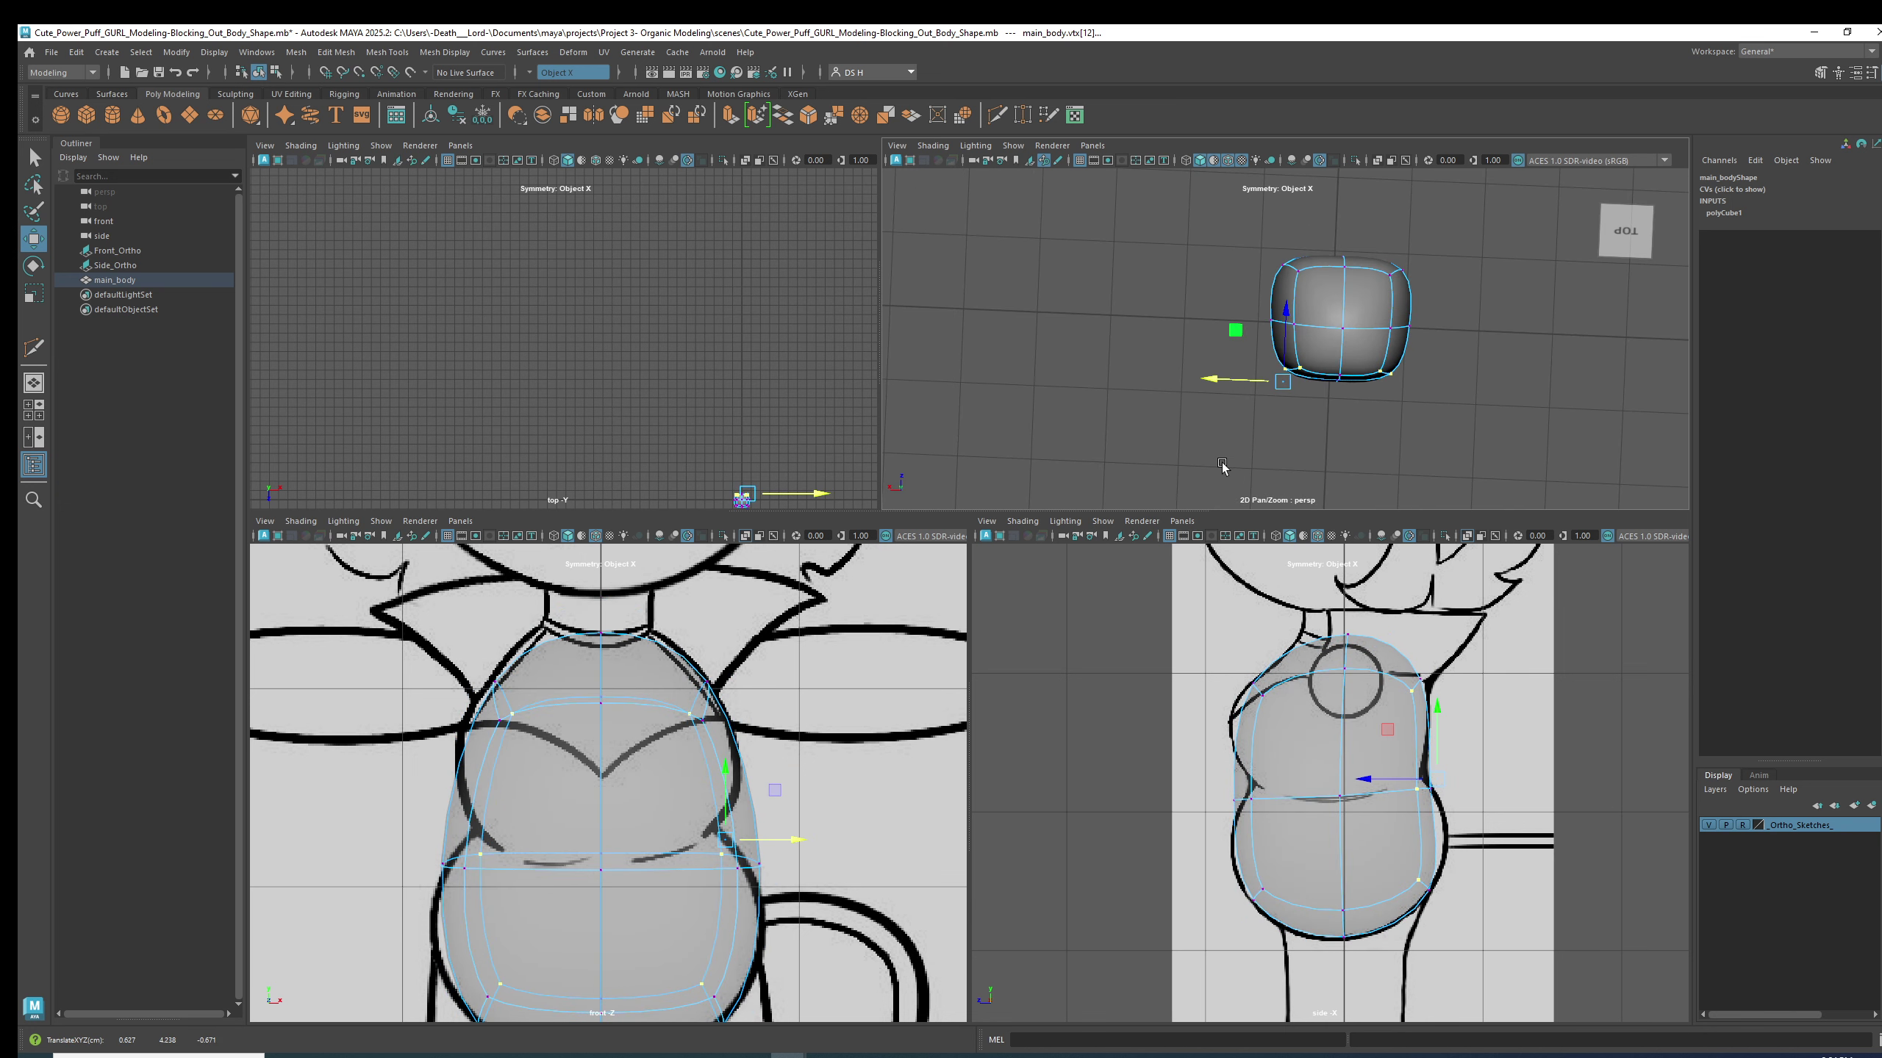
{"action": "left_click_drag", "start_coordinate": [1221, 465], "coordinate": [1360, 325], "text": "alt"}
{"action": "left_click", "coordinate": [1268, 352]}
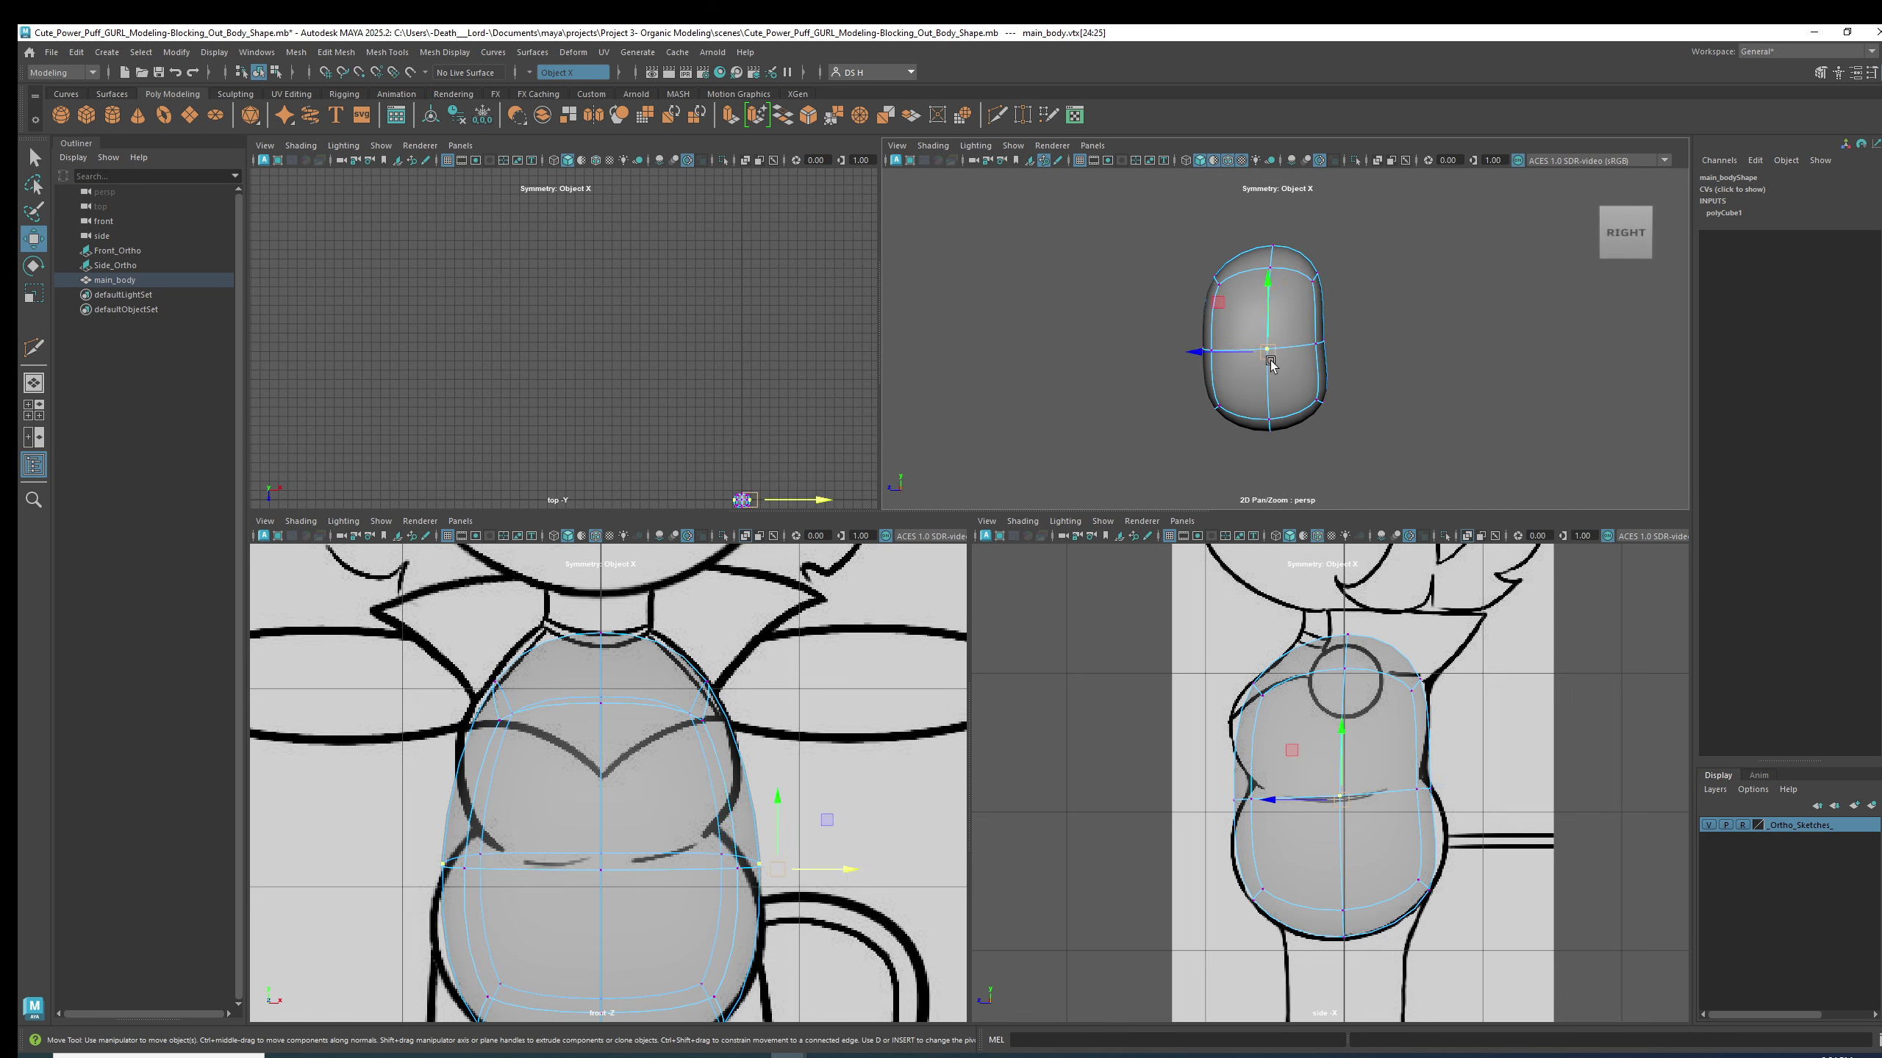
{"action": "scroll", "coordinate": [1266, 360], "scroll_direction": "up", "scroll_amount": 3}
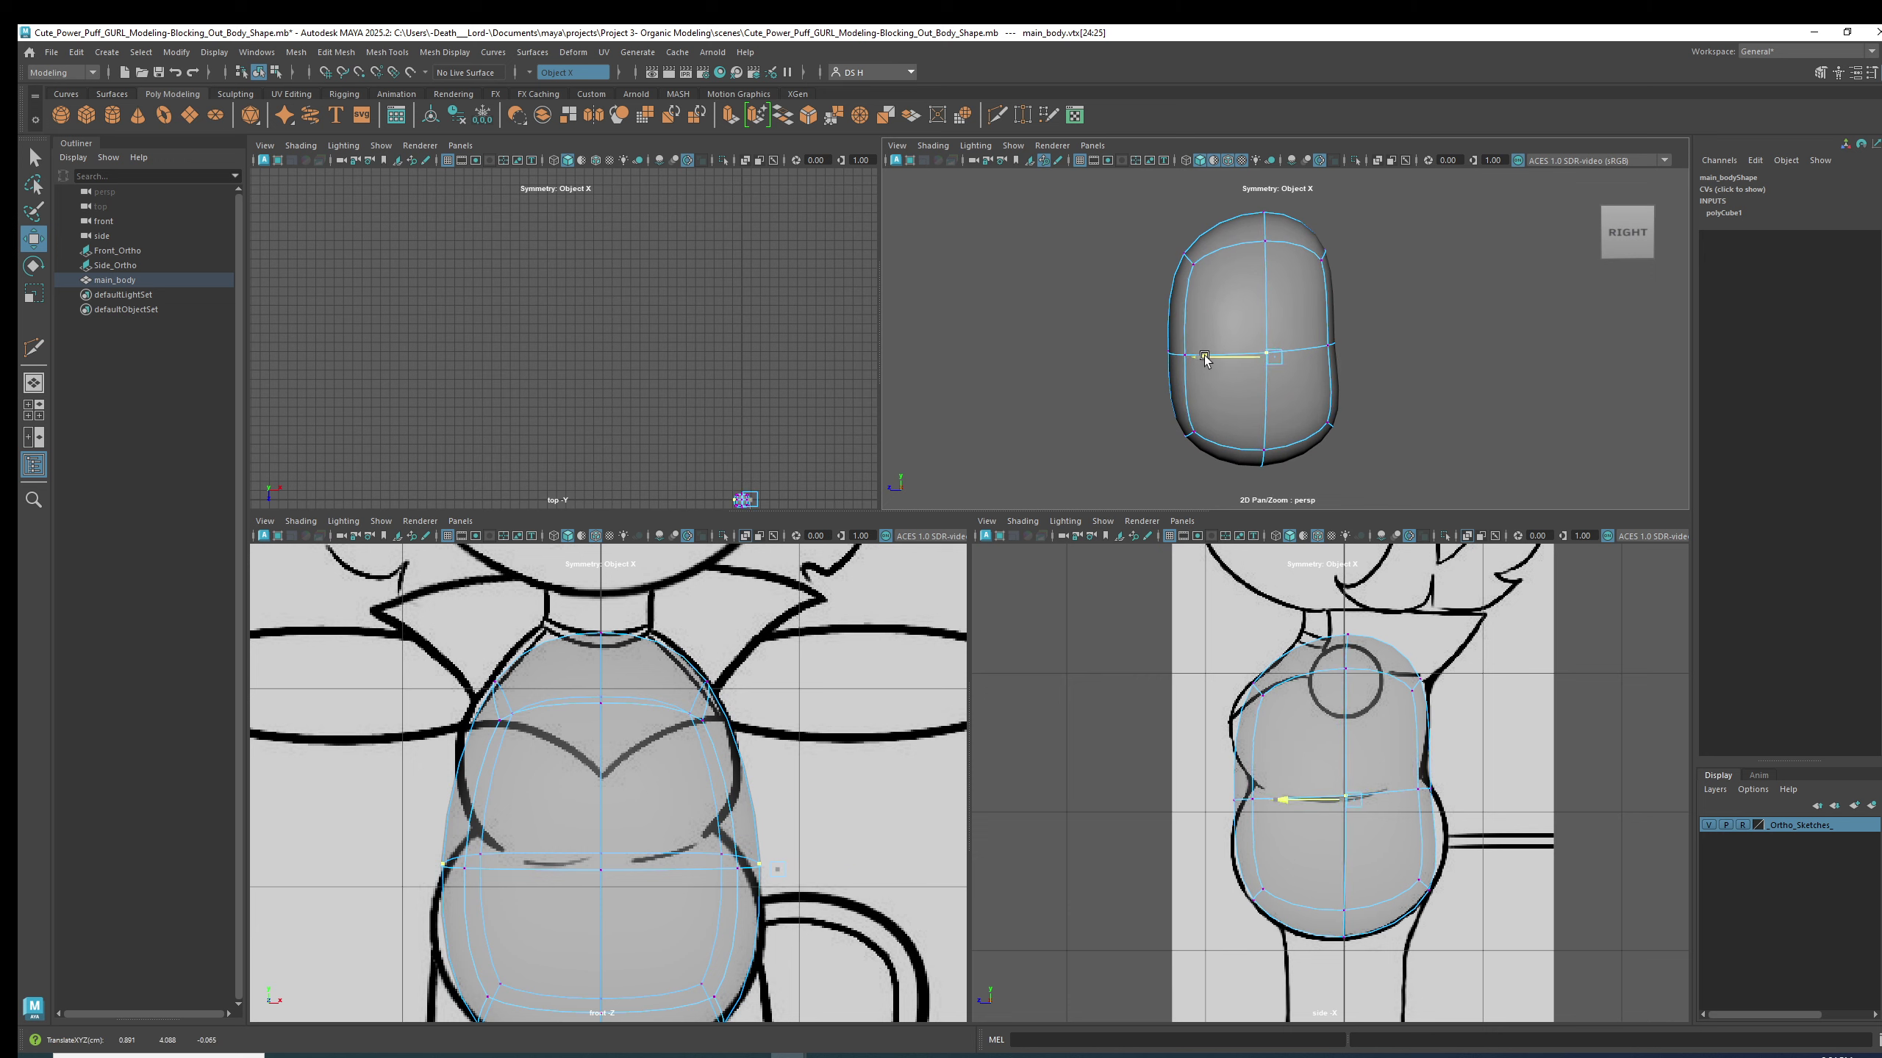
- Adjust main_body's front waist corner vertices along the depth axis while comparing the faceted cage with the smoothed form
{"action": "key", "text": "1"}
{"action": "left_click_drag", "start_coordinate": [1242, 337], "coordinate": [1214, 389], "text": "alt"}
{"action": "left_click", "coordinate": [1268, 291]}
{"action": "key", "text": "3"}
{"action": "left_click", "coordinate": [1293, 372]}
{"action": "key", "text": "1"}
{"action": "left_click_drag", "start_coordinate": [1301, 291], "coordinate": [1400, 375], "text": "alt"}
{"action": "left_click", "coordinate": [1279, 290]}
{"action": "key", "text": "3"}
{"action": "key", "text": "1"}
{"action": "left_click", "coordinate": [1334, 373]}
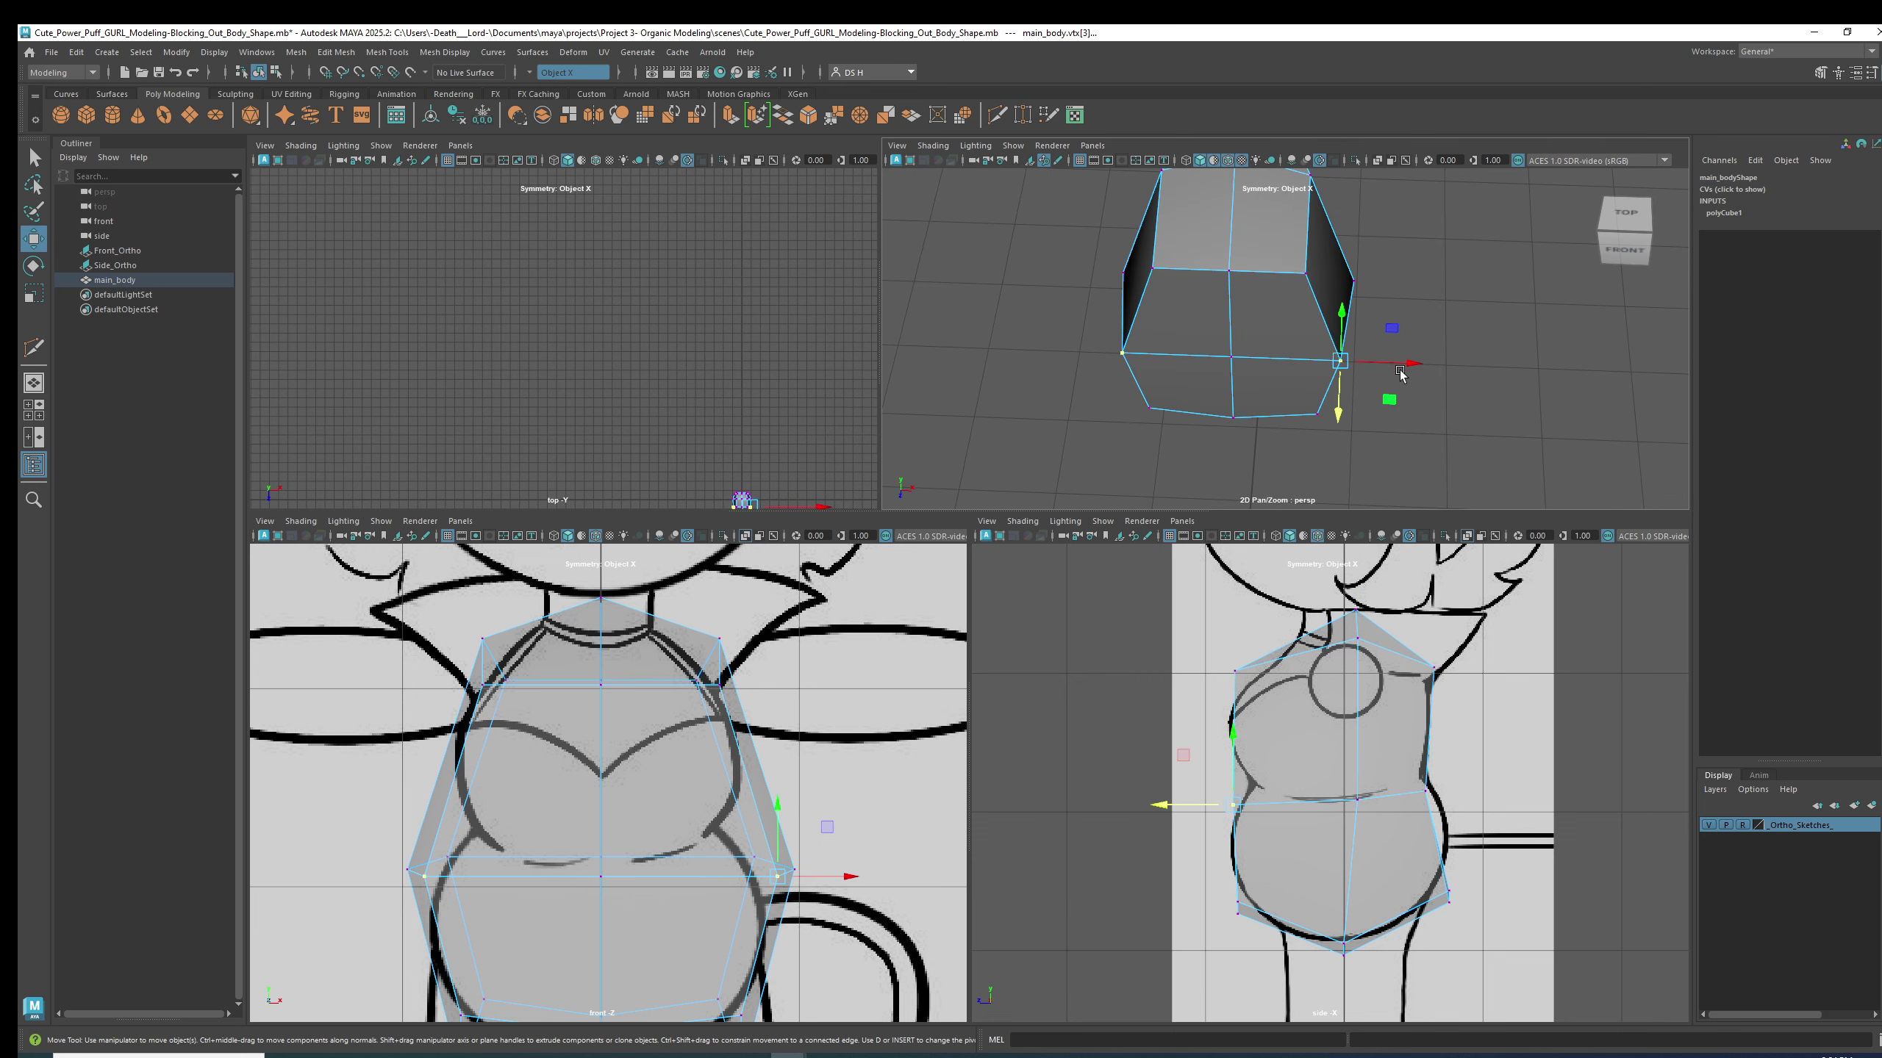
{"action": "key", "text": "3"}
- Enlarge the perspective view and reposition main_body's upper front corner vertices along the depth axis
{"action": "key", "text": "space"}
{"action": "left_click_drag", "start_coordinate": [1231, 445], "coordinate": [1048, 512], "text": "alt"}
{"action": "key", "text": "1"}
{"action": "key", "text": "1"}
{"action": "left_click_drag", "start_coordinate": [1027, 673], "coordinate": [845, 587], "text": "alt"}
{"action": "key", "text": "3"}
{"action": "key", "text": "1"}
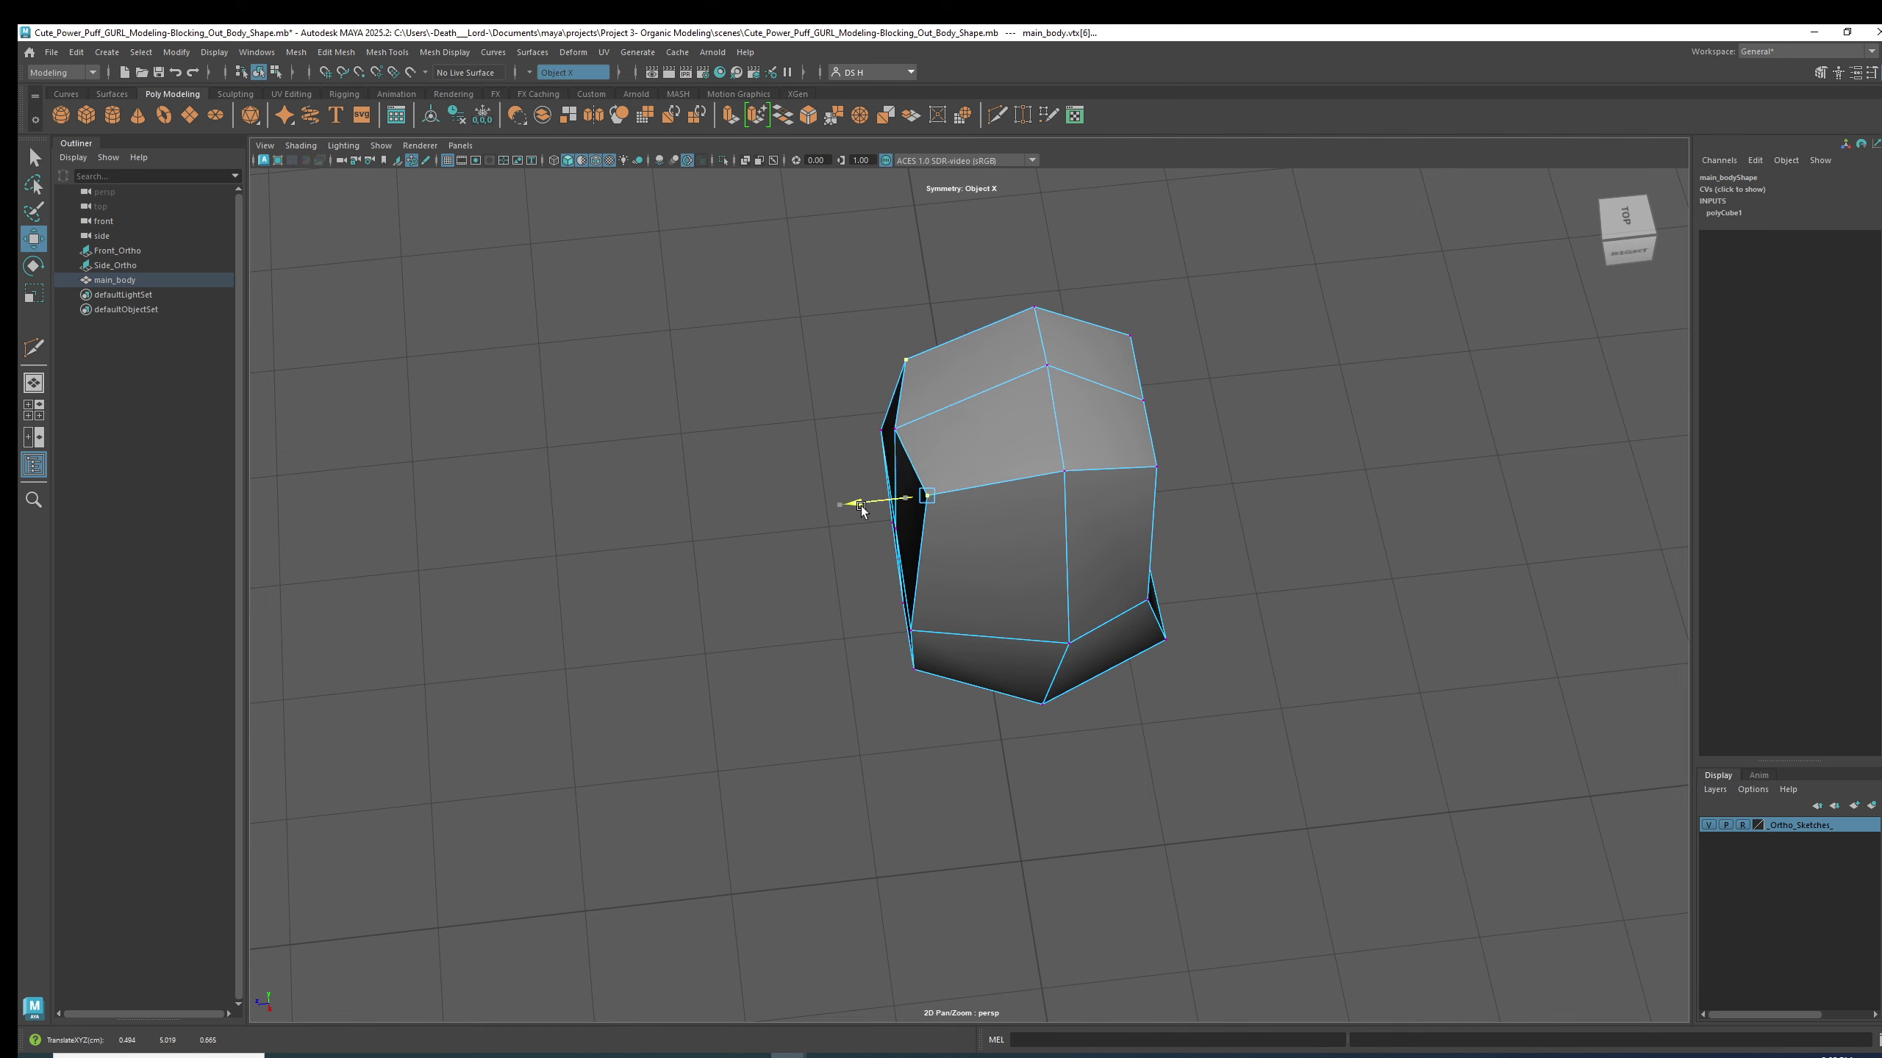
{"action": "key", "text": "3"}
- Shift main_body's lower front corner vertices along the depth axis and check the smoothed underside
{"action": "left_click_drag", "start_coordinate": [861, 519], "coordinate": [1028, 518], "text": "alt"}
{"action": "key", "text": "1"}
{"action": "left_click_drag", "start_coordinate": [977, 635], "coordinate": [1009, 693], "text": "alt"}
{"action": "key", "text": "3"}
{"action": "key", "text": "1"}
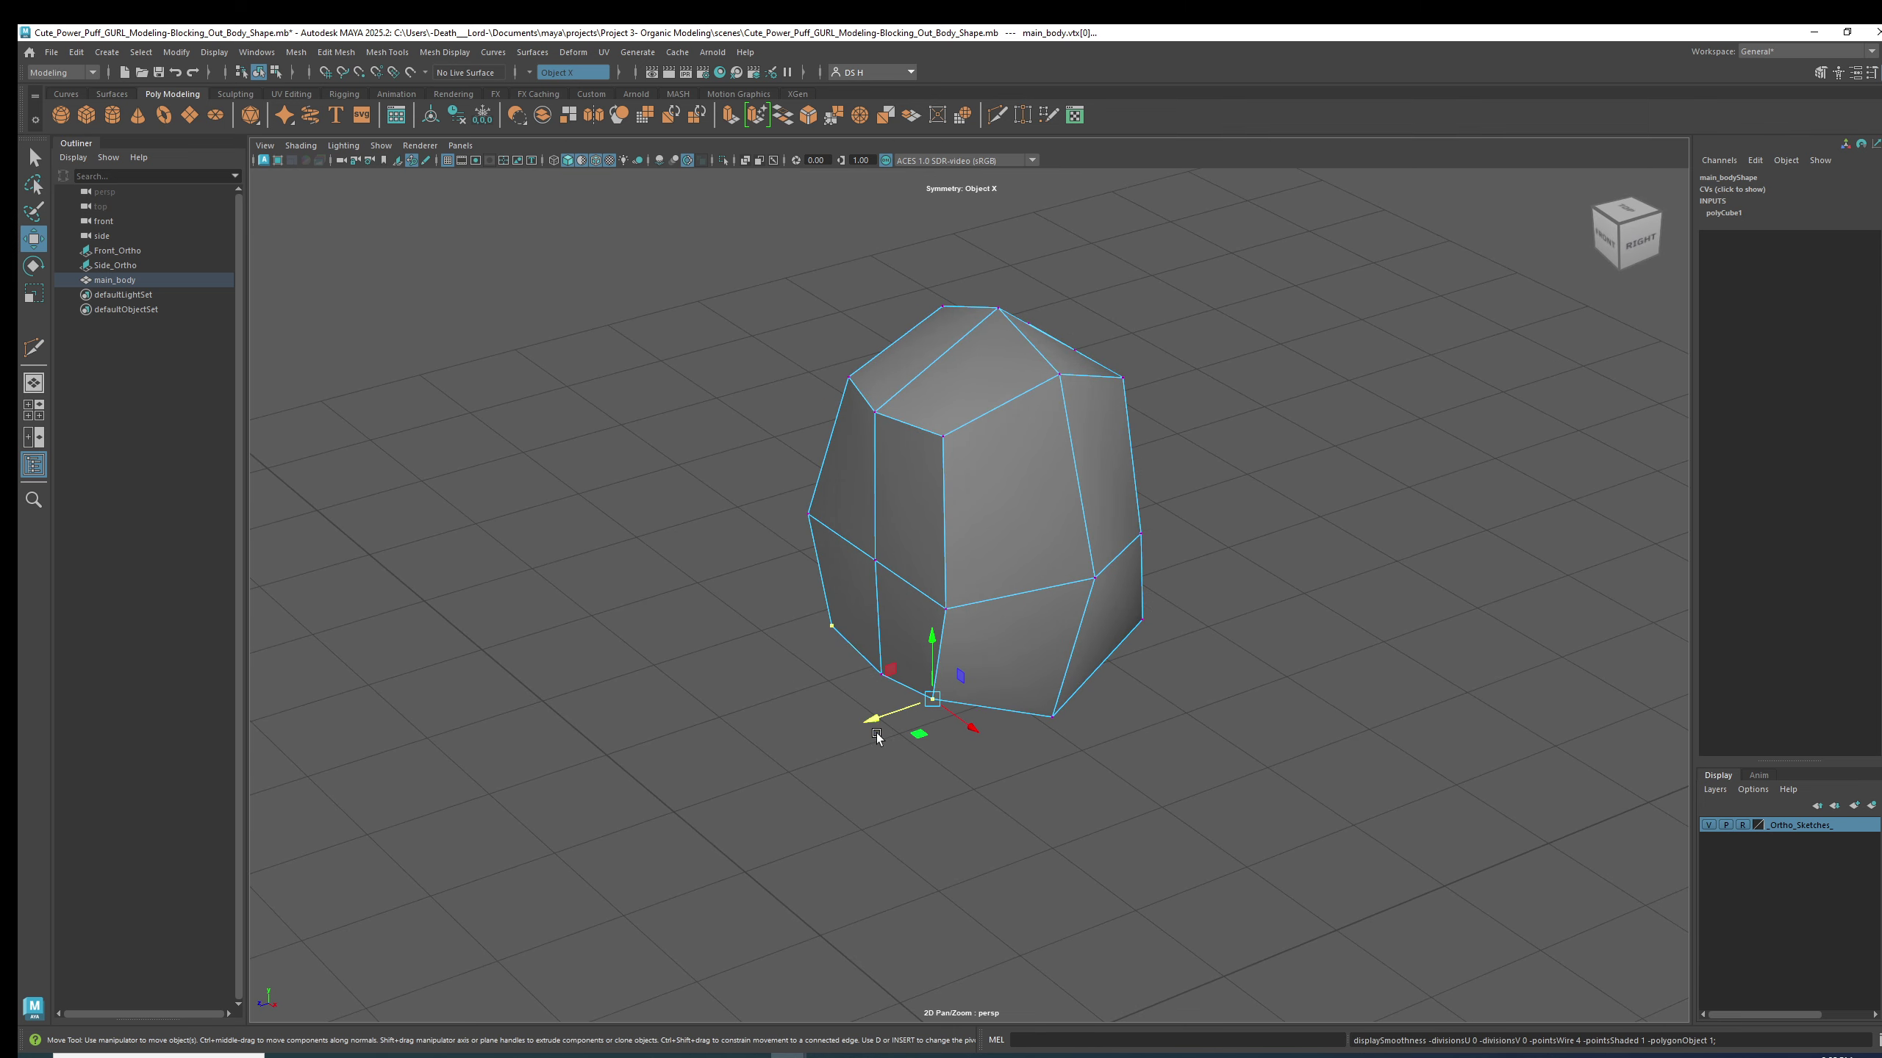
- Try moving the lower front corner vertices farther back and undo that change
{"action": "left_click_drag", "start_coordinate": [877, 724], "coordinate": [976, 656]}
{"action": "key", "text": "3"}
{"action": "key", "text": "1"}
{"action": "key", "text": "ctrl+z"}
- Fine-tune the front waist corner vertices of main_body while checking its cage and smoothed form from the side
{"action": "left_click_drag", "start_coordinate": [926, 548], "coordinate": [847, 680], "text": "alt"}
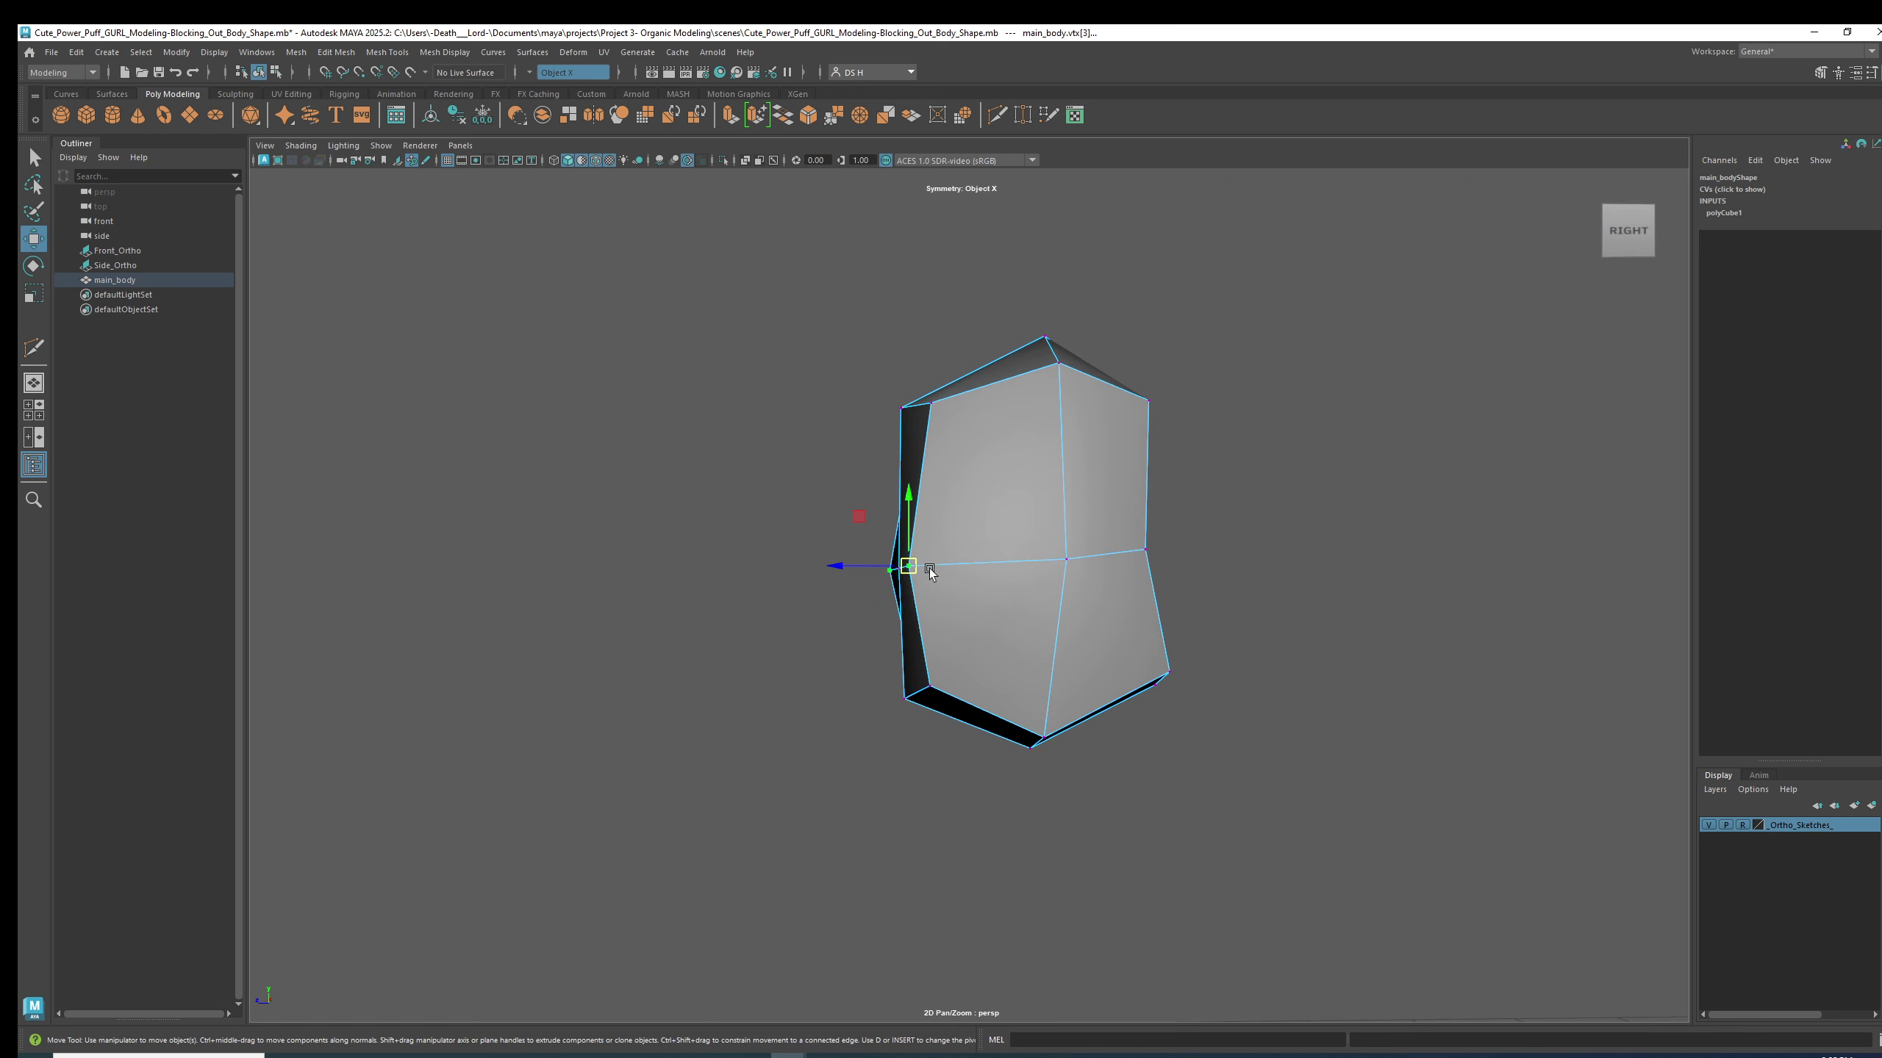
{"action": "left_click_drag", "start_coordinate": [931, 575], "coordinate": [863, 602], "text": "alt"}
{"action": "key", "text": "3"}
{"action": "key", "text": "1"}
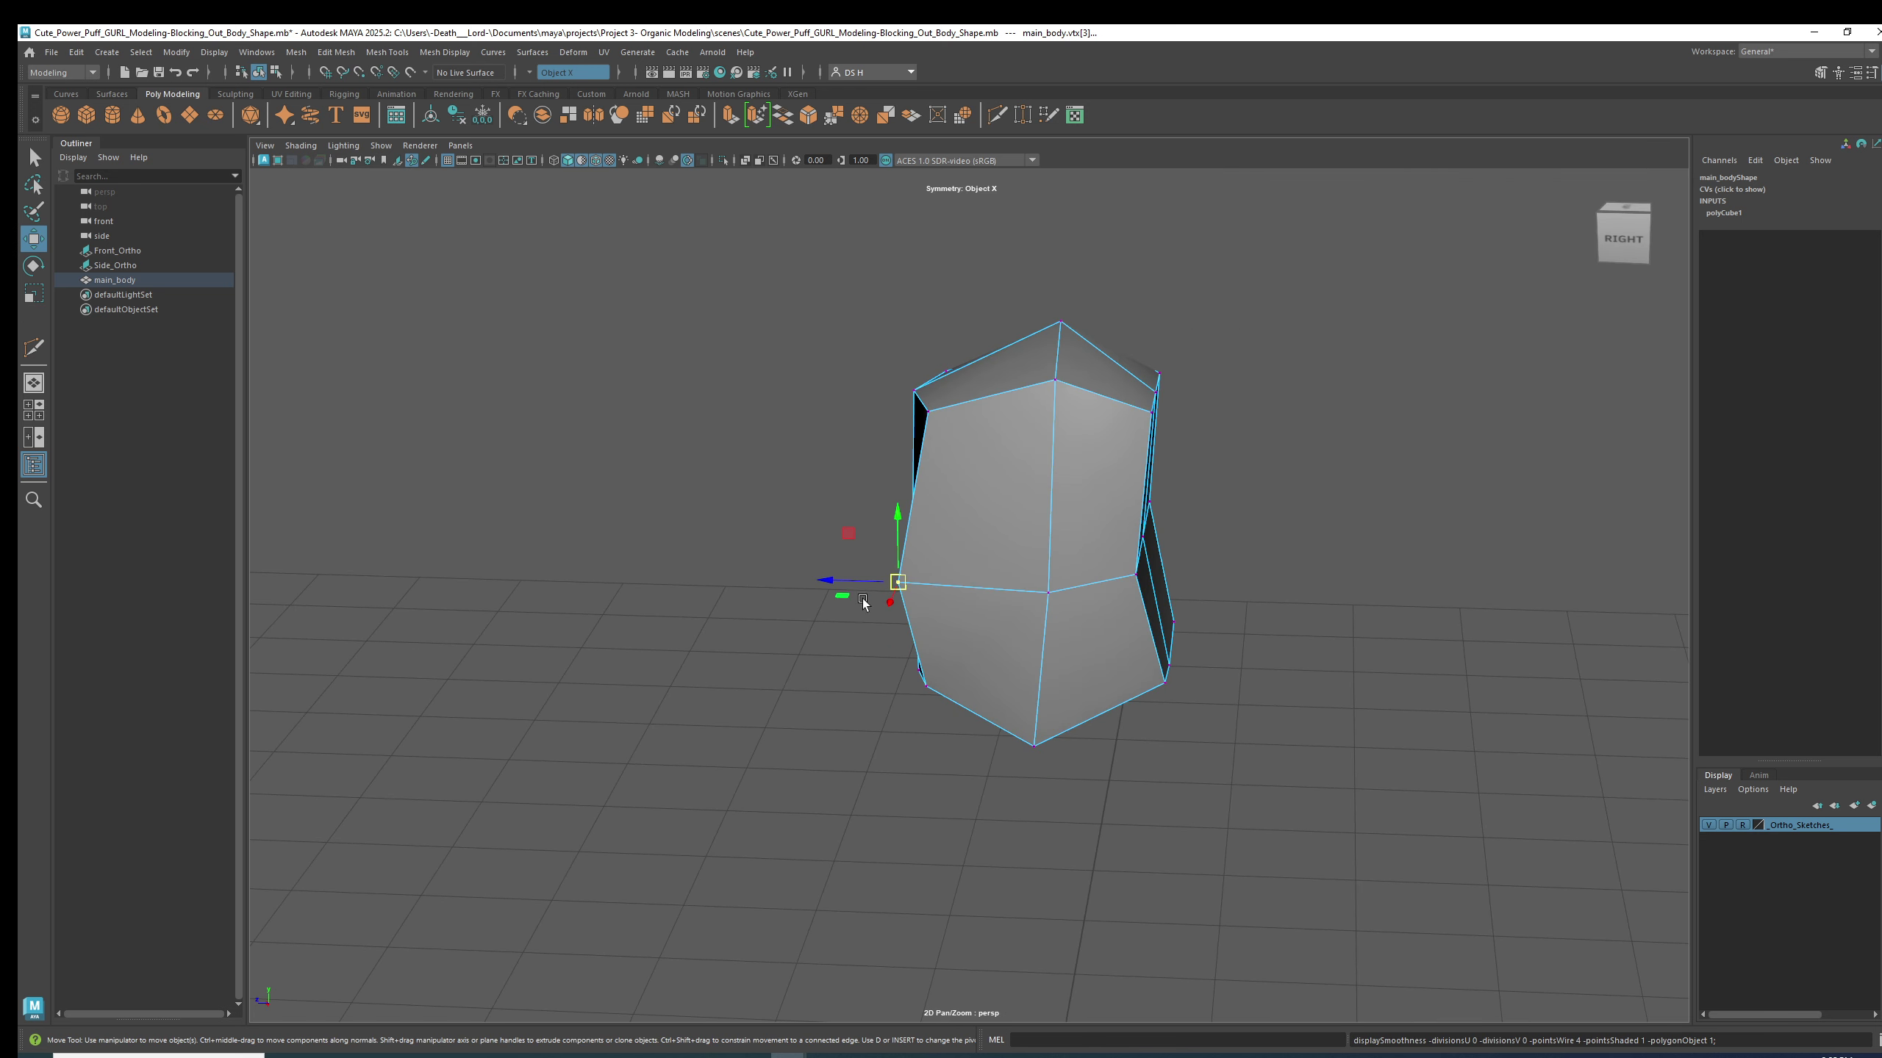
{"action": "key", "text": "3"}
{"action": "left_click_drag", "start_coordinate": [861, 589], "coordinate": [1062, 630], "text": "alt"}
{"action": "key", "text": "1"}
{"action": "key", "text": "3"}
{"action": "key", "text": "1"}
{"action": "key", "text": "3"}
- Refine the lower belly profile by moving the lower front corner vertices along the depth axis in the side-on perspective view
{"action": "left_click_drag", "start_coordinate": [1060, 559], "coordinate": [979, 582], "text": "alt"}
{"action": "left_click", "coordinate": [960, 588]}
{"action": "left_click_drag", "start_coordinate": [888, 627], "coordinate": [971, 678], "text": "alt"}
{"action": "key", "text": "1"}
{"action": "key", "text": "3"}
{"action": "left_click", "coordinate": [1036, 566]}
{"action": "key", "text": "1"}
{"action": "key", "text": "3"}
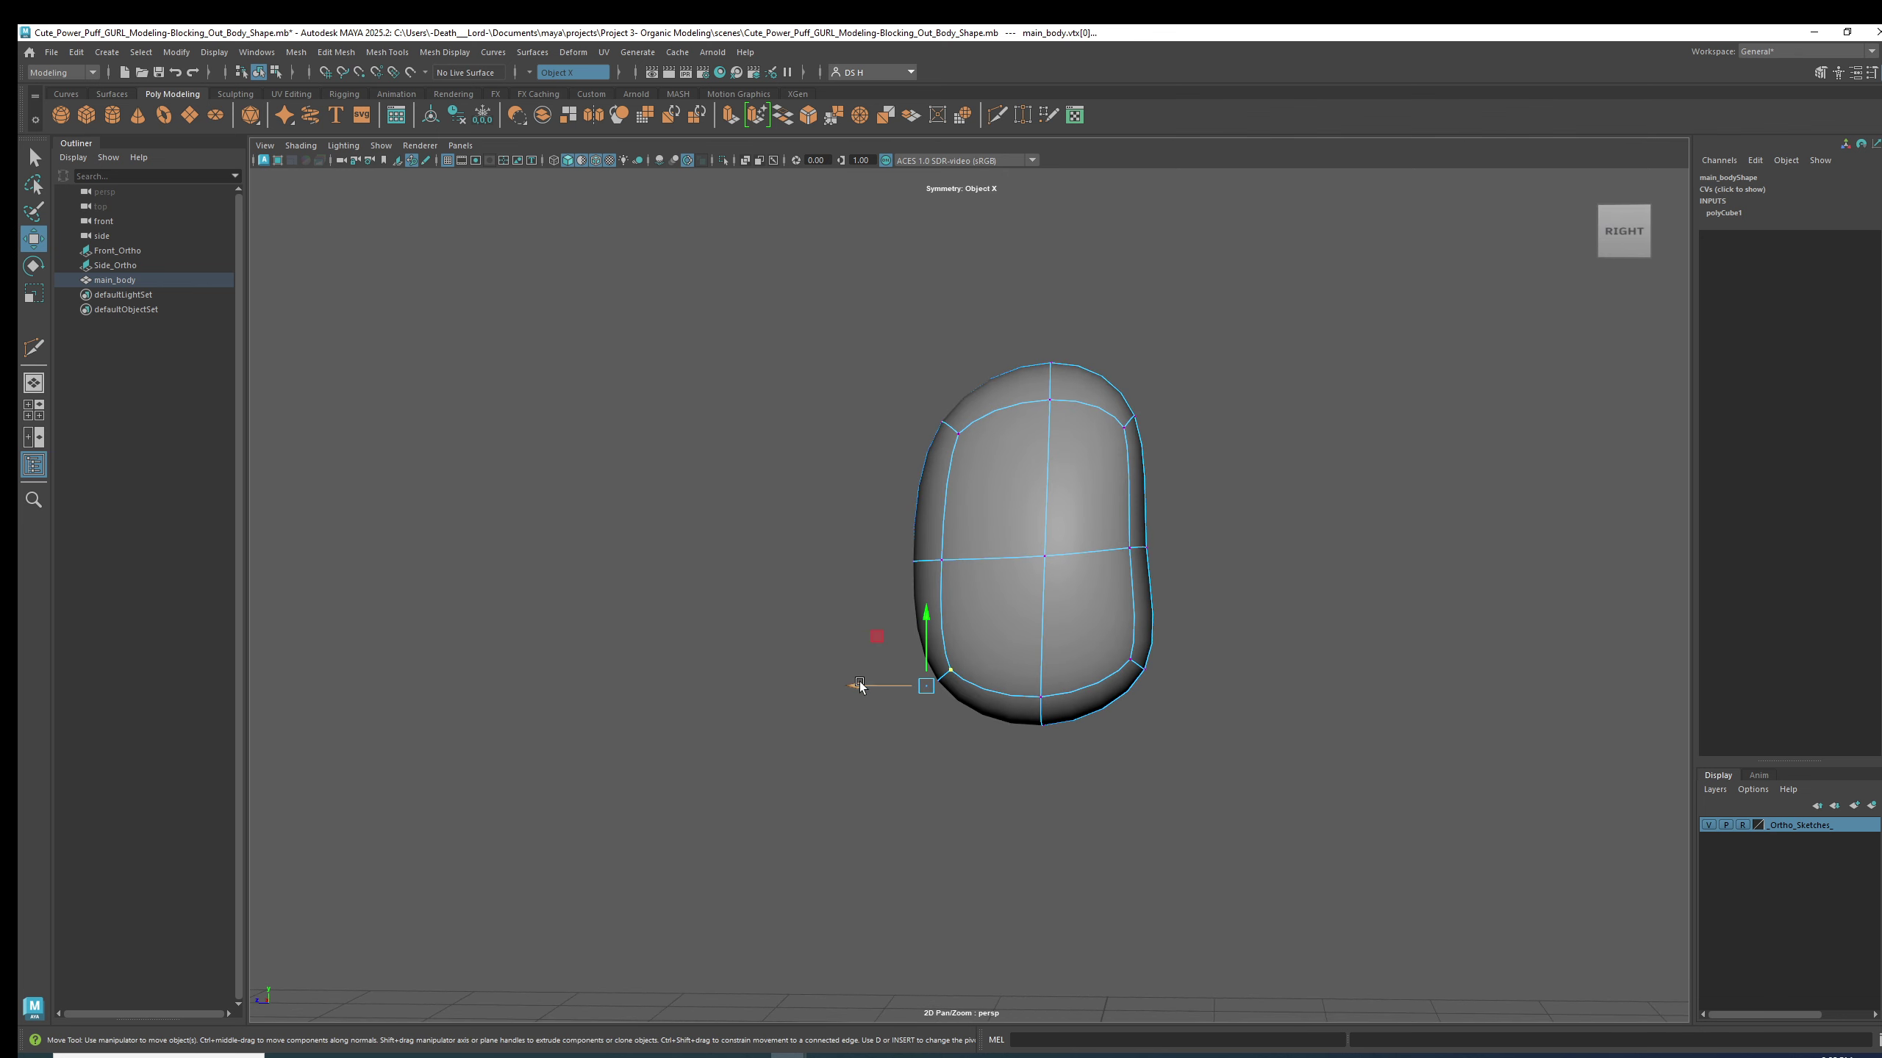
{"action": "key", "text": "1"}
{"action": "key", "text": "3"}
- Move the front waist corner vertices slightly back to soften the belly curve
{"action": "left_click", "coordinate": [945, 561]}
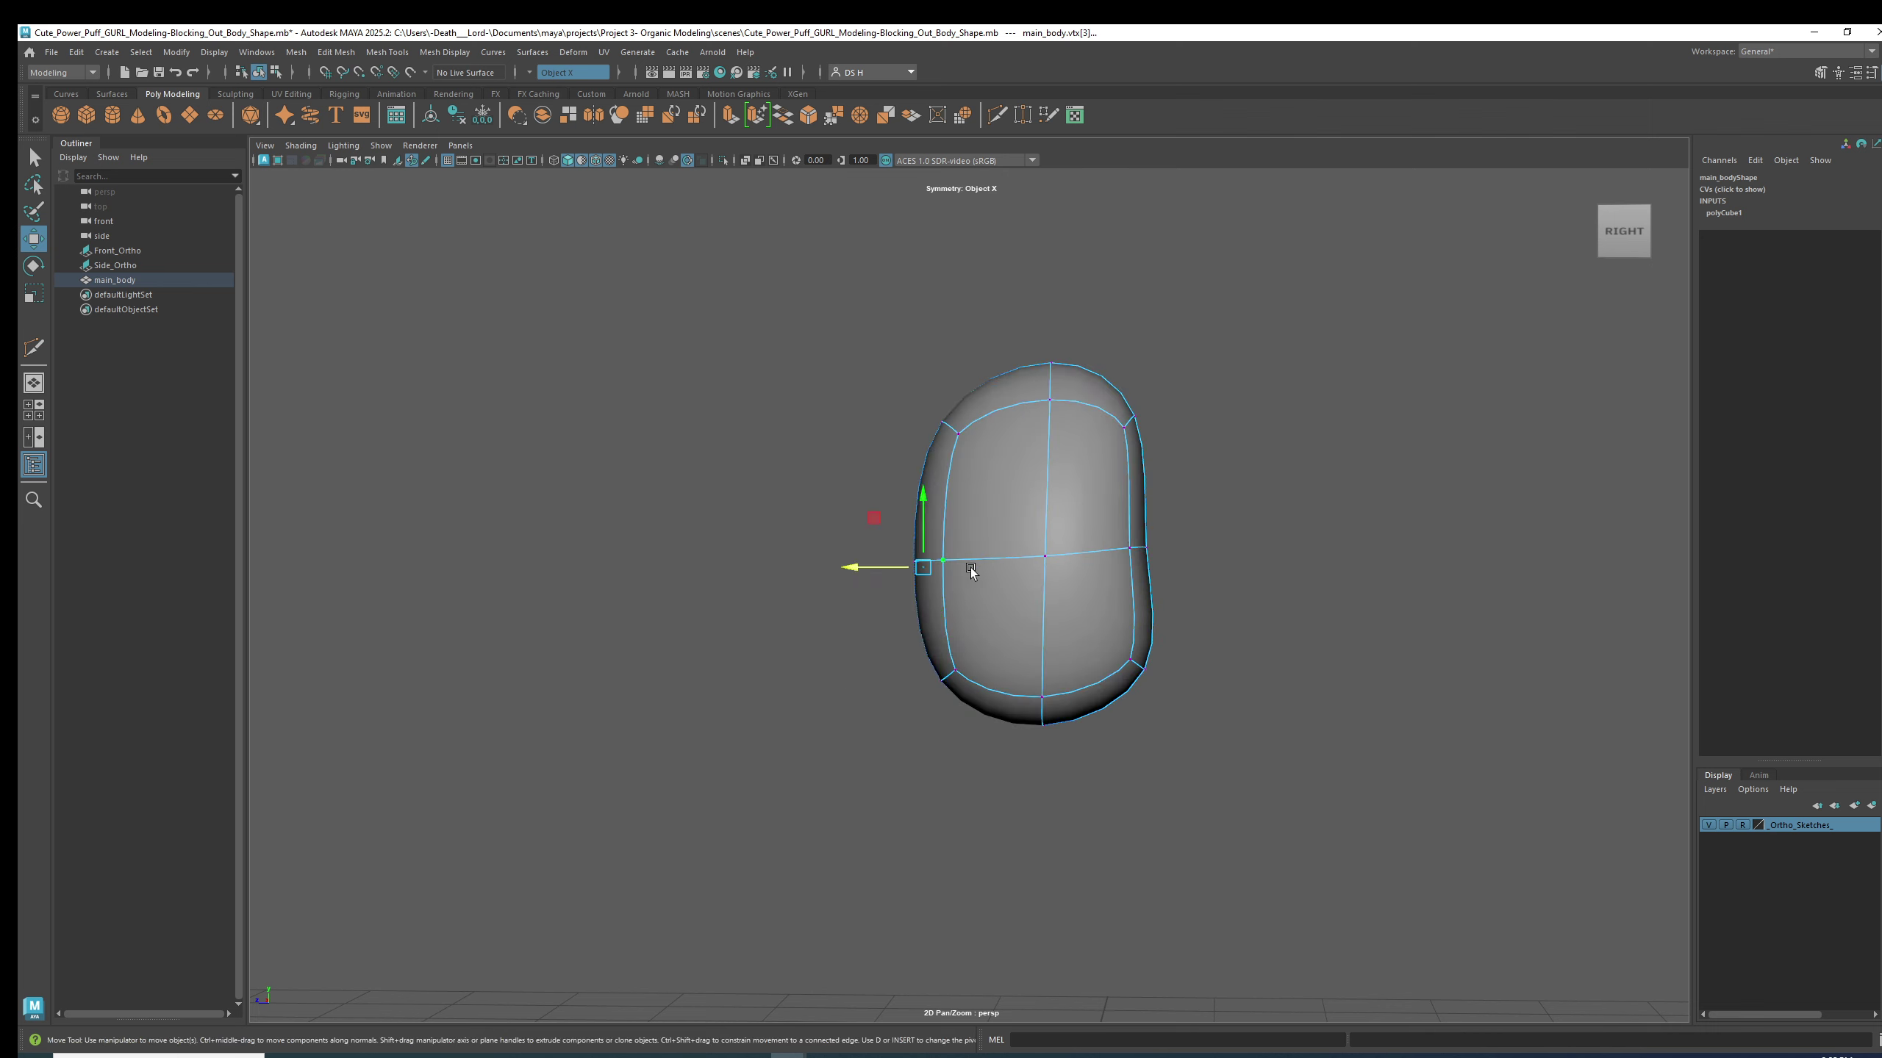
{"action": "key", "text": "1"}
{"action": "left_click_drag", "start_coordinate": [870, 576], "coordinate": [876, 576]}
{"action": "key", "text": "3"}
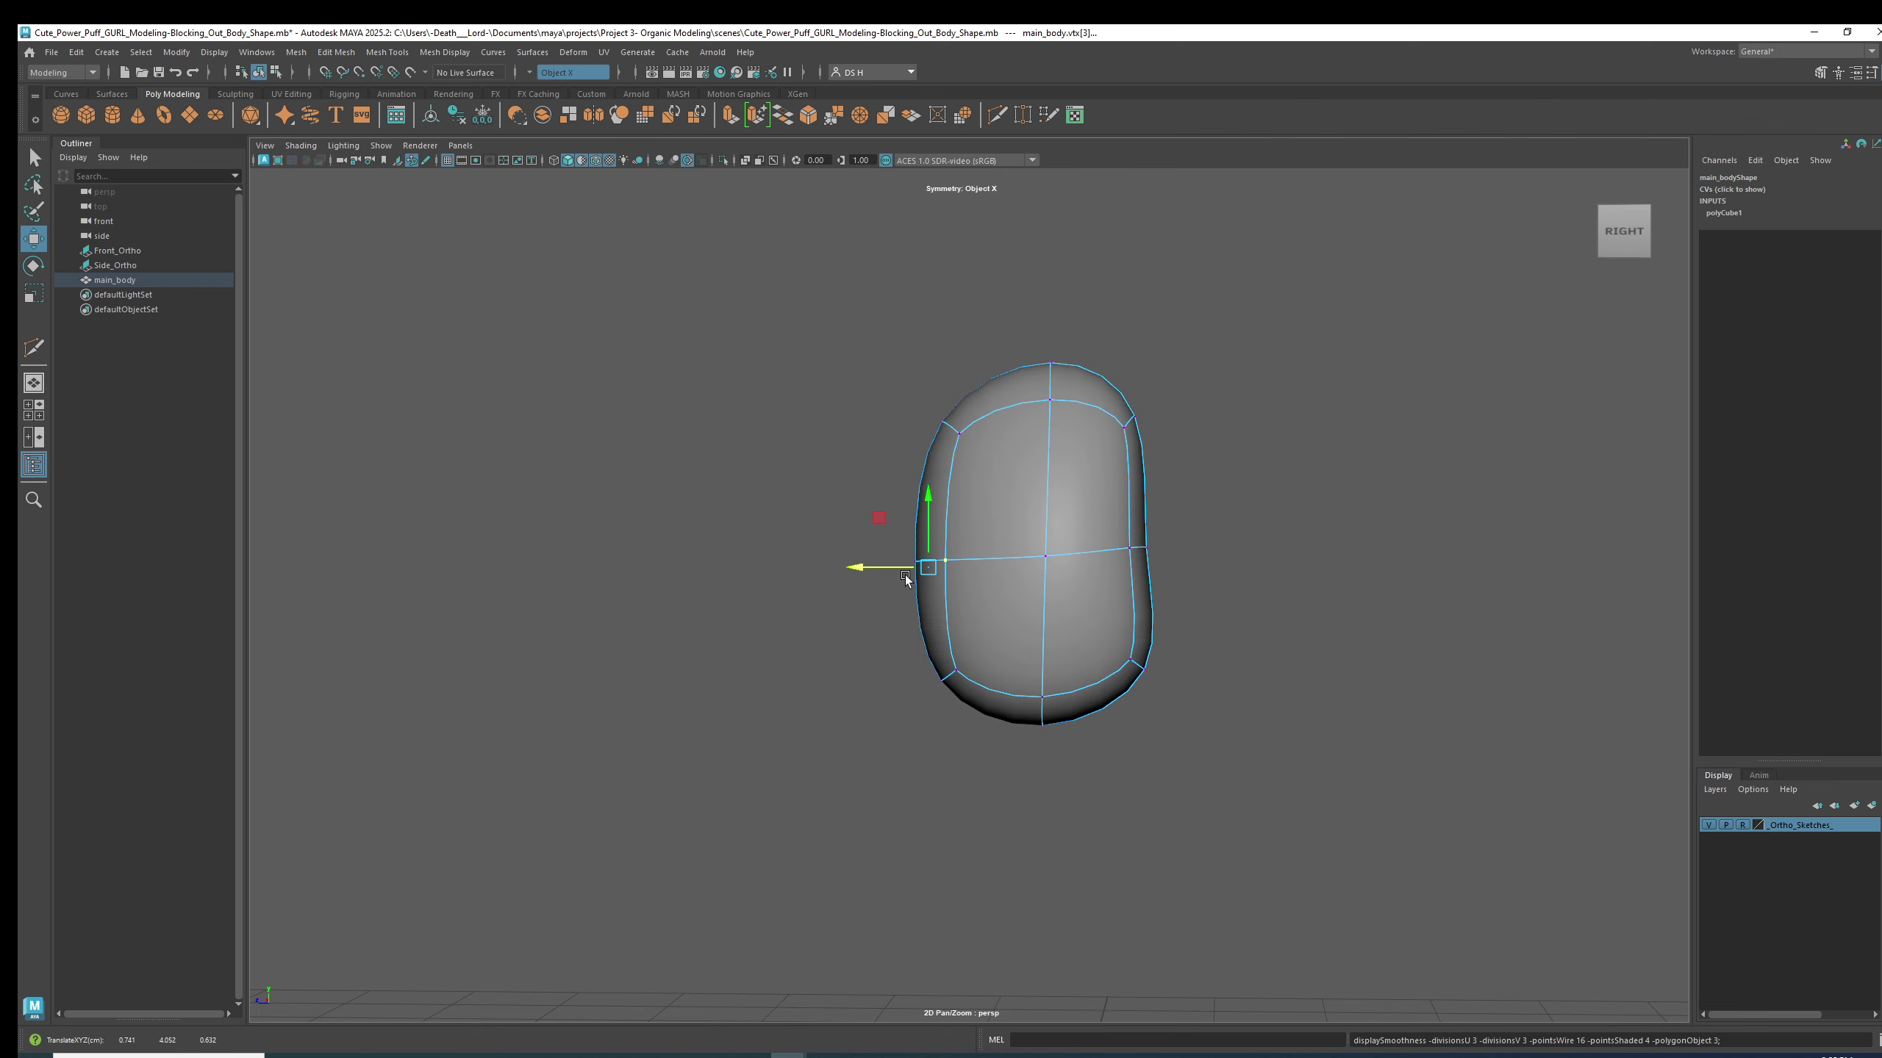
{"action": "key", "text": "1"}
- Examine main_body's underside, front and back from several angles, comparing the faceted cage with the smoothed form
{"action": "left_click_drag", "start_coordinate": [1040, 618], "coordinate": [1150, 706], "text": "alt"}
{"action": "left_click", "coordinate": [1060, 688]}
{"action": "key", "text": "3"}
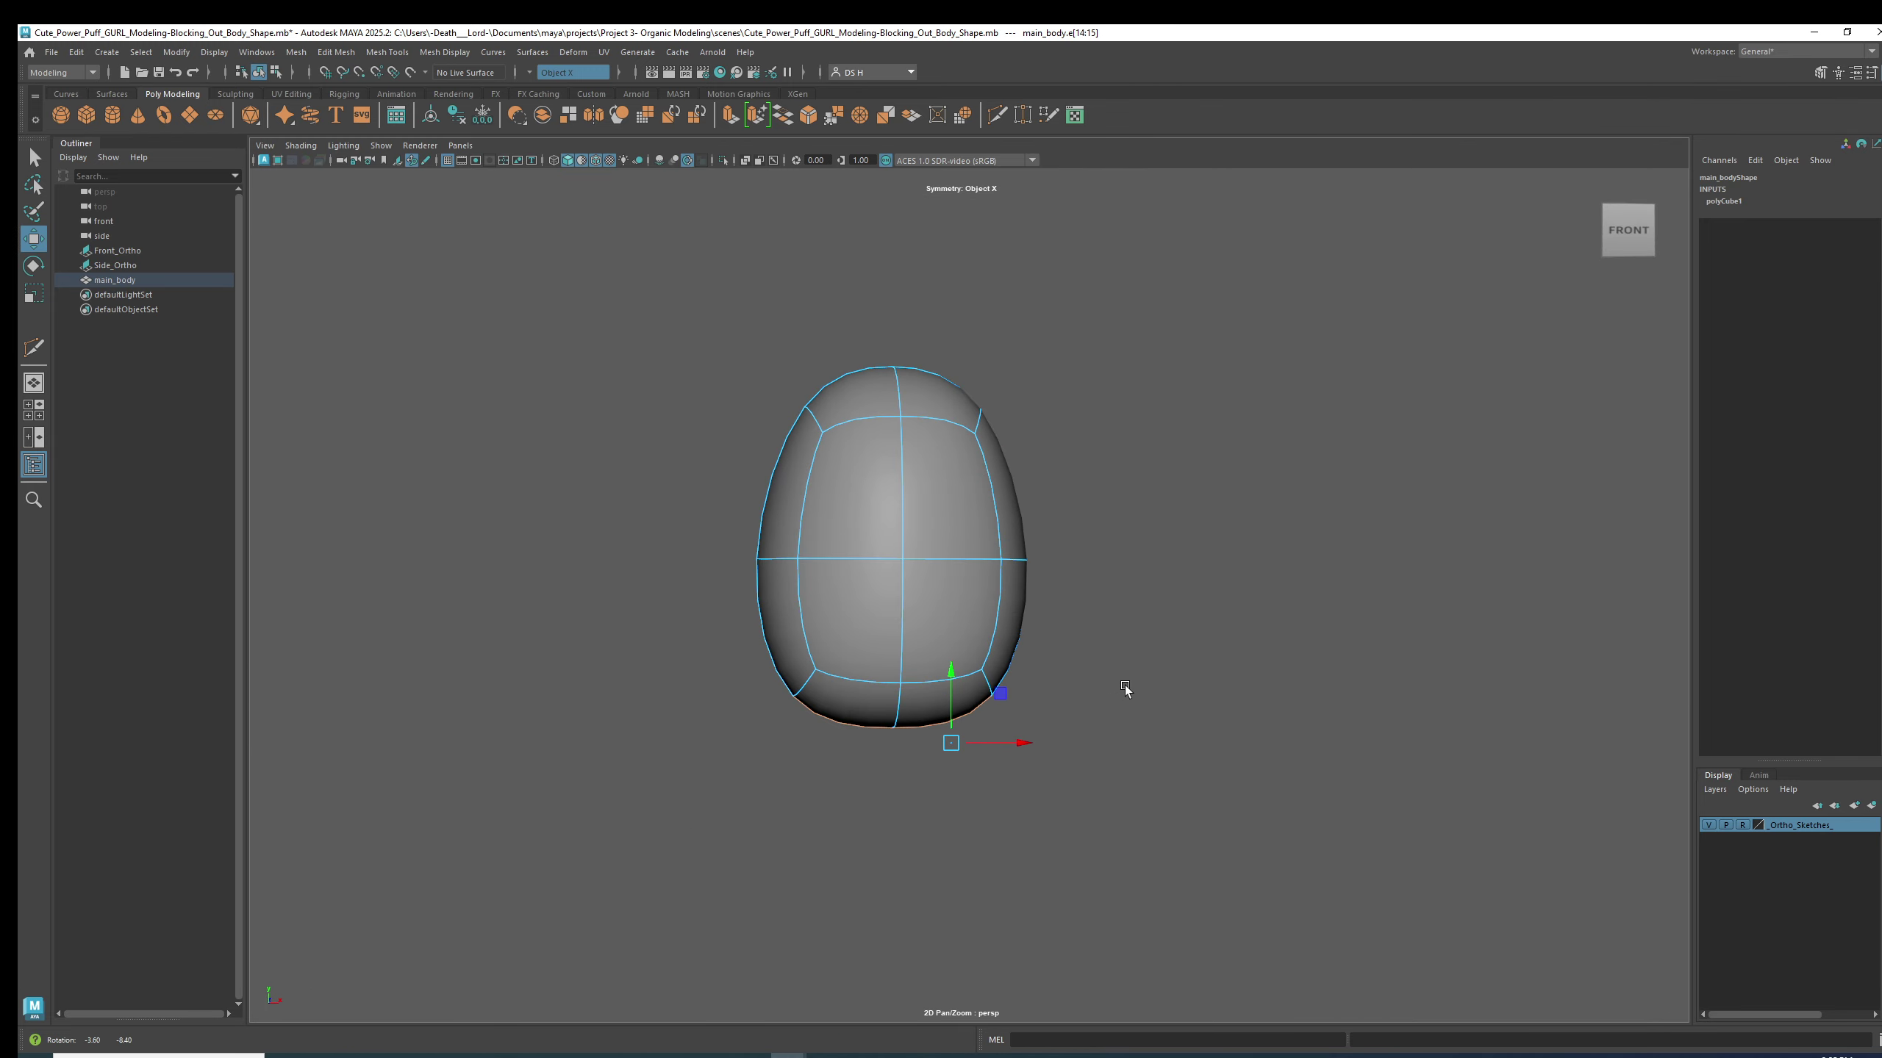
{"action": "left_click_drag", "start_coordinate": [1124, 689], "coordinate": [1093, 663], "text": "alt"}
{"action": "key", "text": "1"}
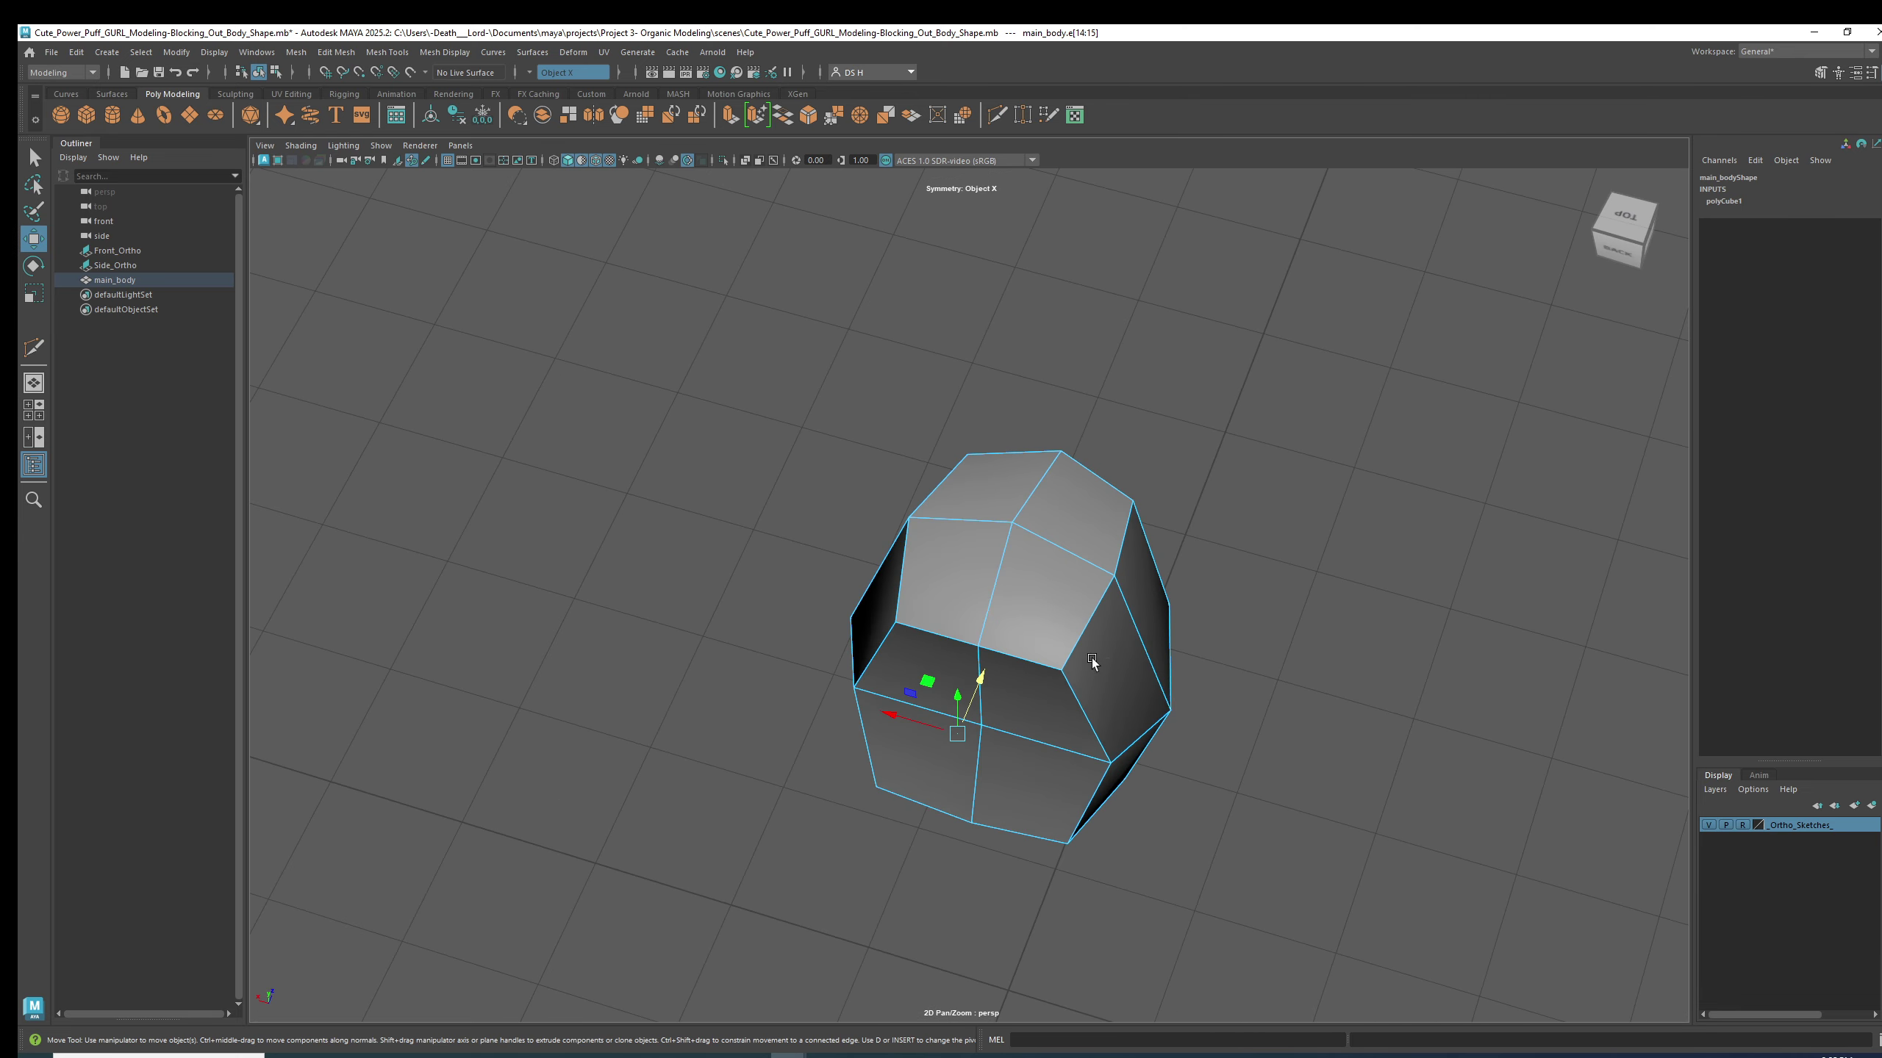
{"action": "left_click_drag", "start_coordinate": [920, 627], "coordinate": [1105, 613], "text": "alt"}
{"action": "left_click", "coordinate": [1152, 479]}
{"action": "left_click_drag", "start_coordinate": [1153, 479], "coordinate": [1055, 451], "text": "alt"}
{"action": "key", "text": "3"}
{"action": "key", "text": "1"}
{"action": "key", "text": "3"}
{"action": "key", "text": "1"}
{"action": "key", "text": "3"}
{"action": "key", "text": "1"}
- Return to vertex editing and raise the upper back center vertex of main_body
{"action": "key", "text": "F9"}
{"action": "left_click", "coordinate": [1104, 461]}
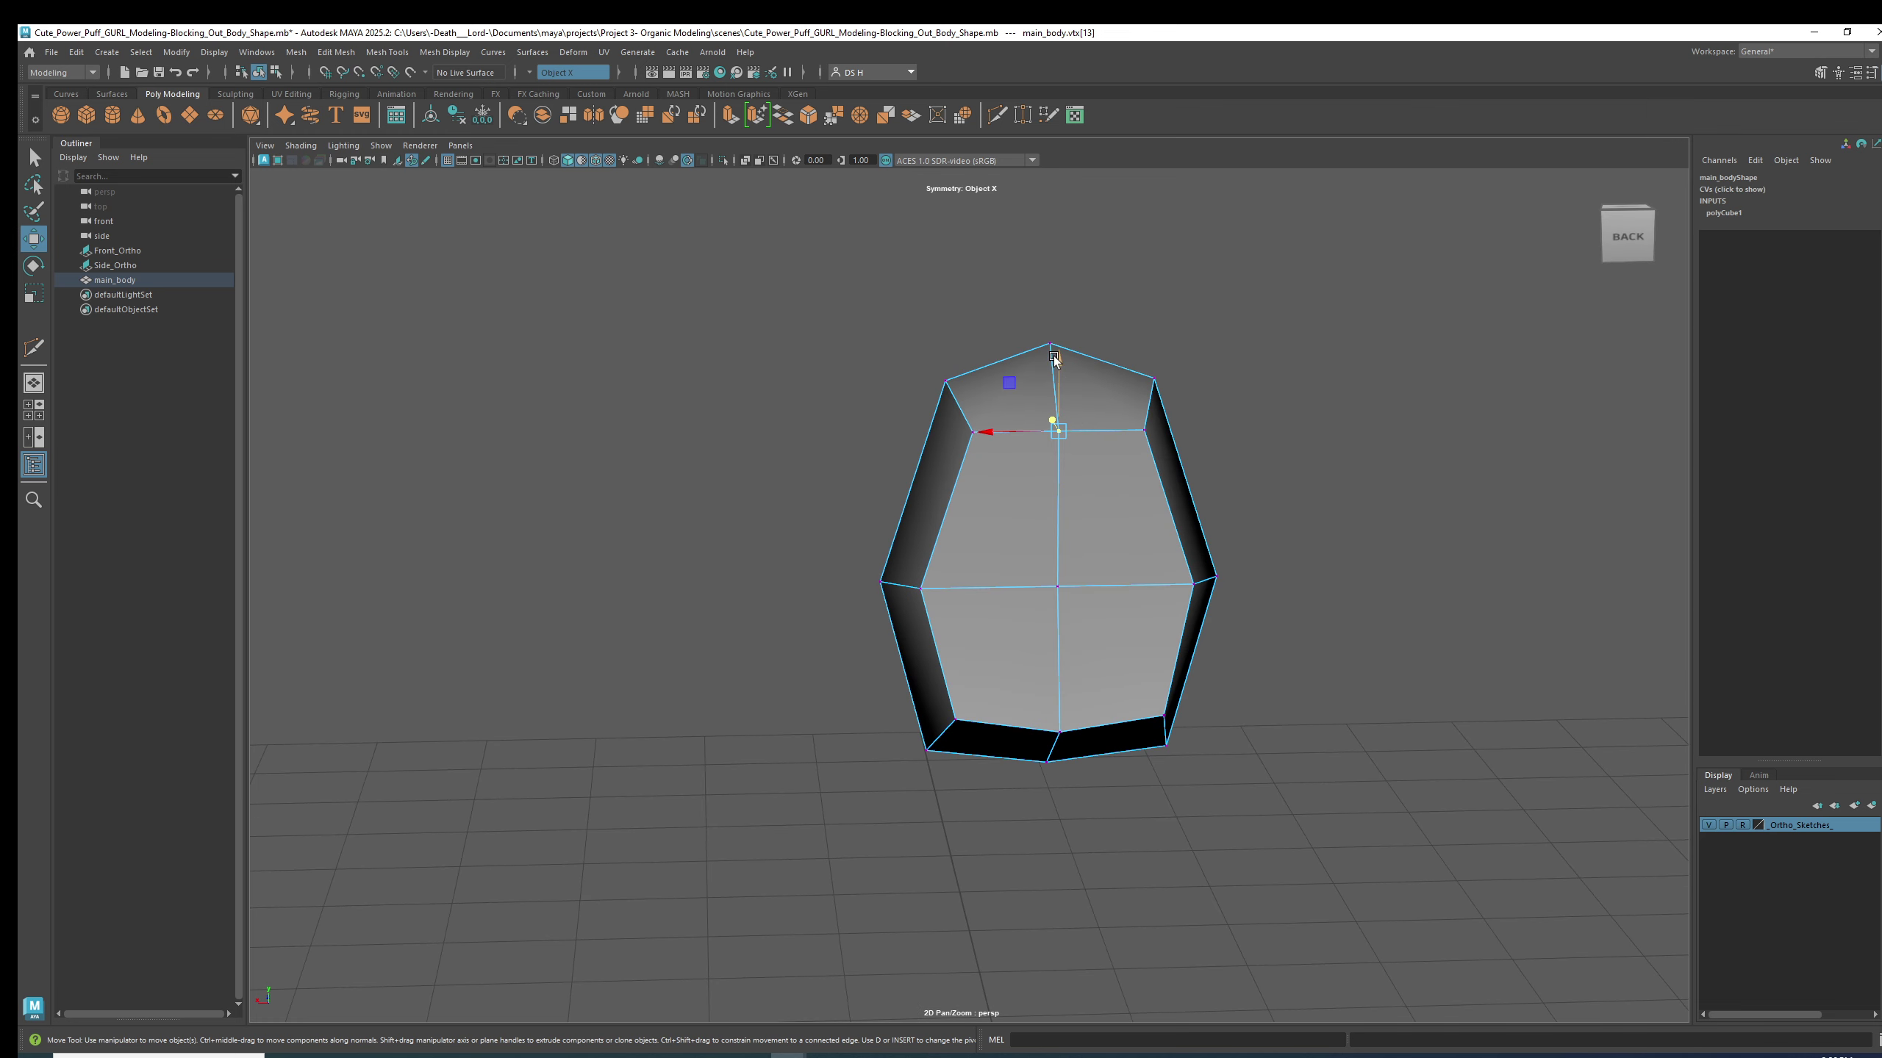
{"action": "left_click_drag", "start_coordinate": [1060, 367], "coordinate": [1061, 346]}
{"action": "key", "text": "3"}
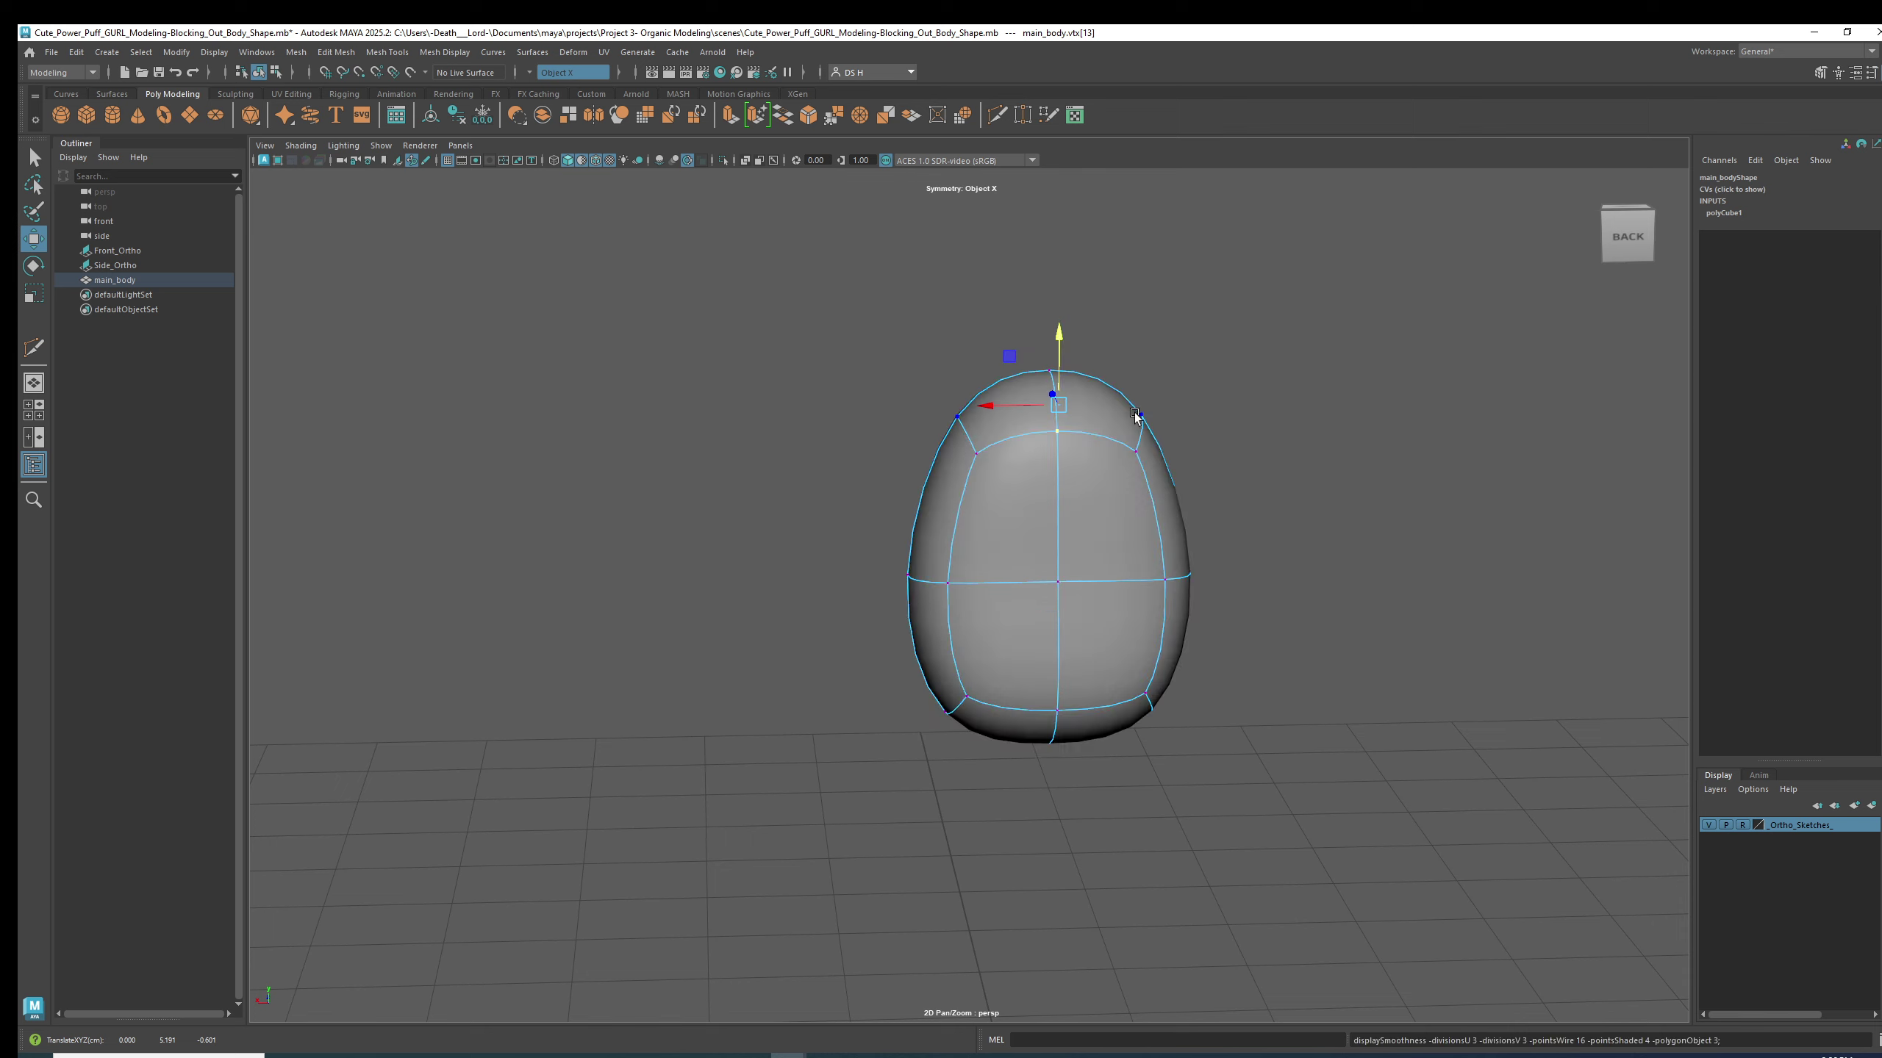
- Adjust the height of the upper back corner vertices, checking the smoothed shoulders against the faceted cage
{"action": "left_click_drag", "start_coordinate": [961, 416], "coordinate": [1136, 460], "text": "alt"}
{"action": "key", "text": "1"}
{"action": "key", "text": "3"}
{"action": "key", "text": "1"}
{"action": "key", "text": "3"}
{"action": "key", "text": "1"}
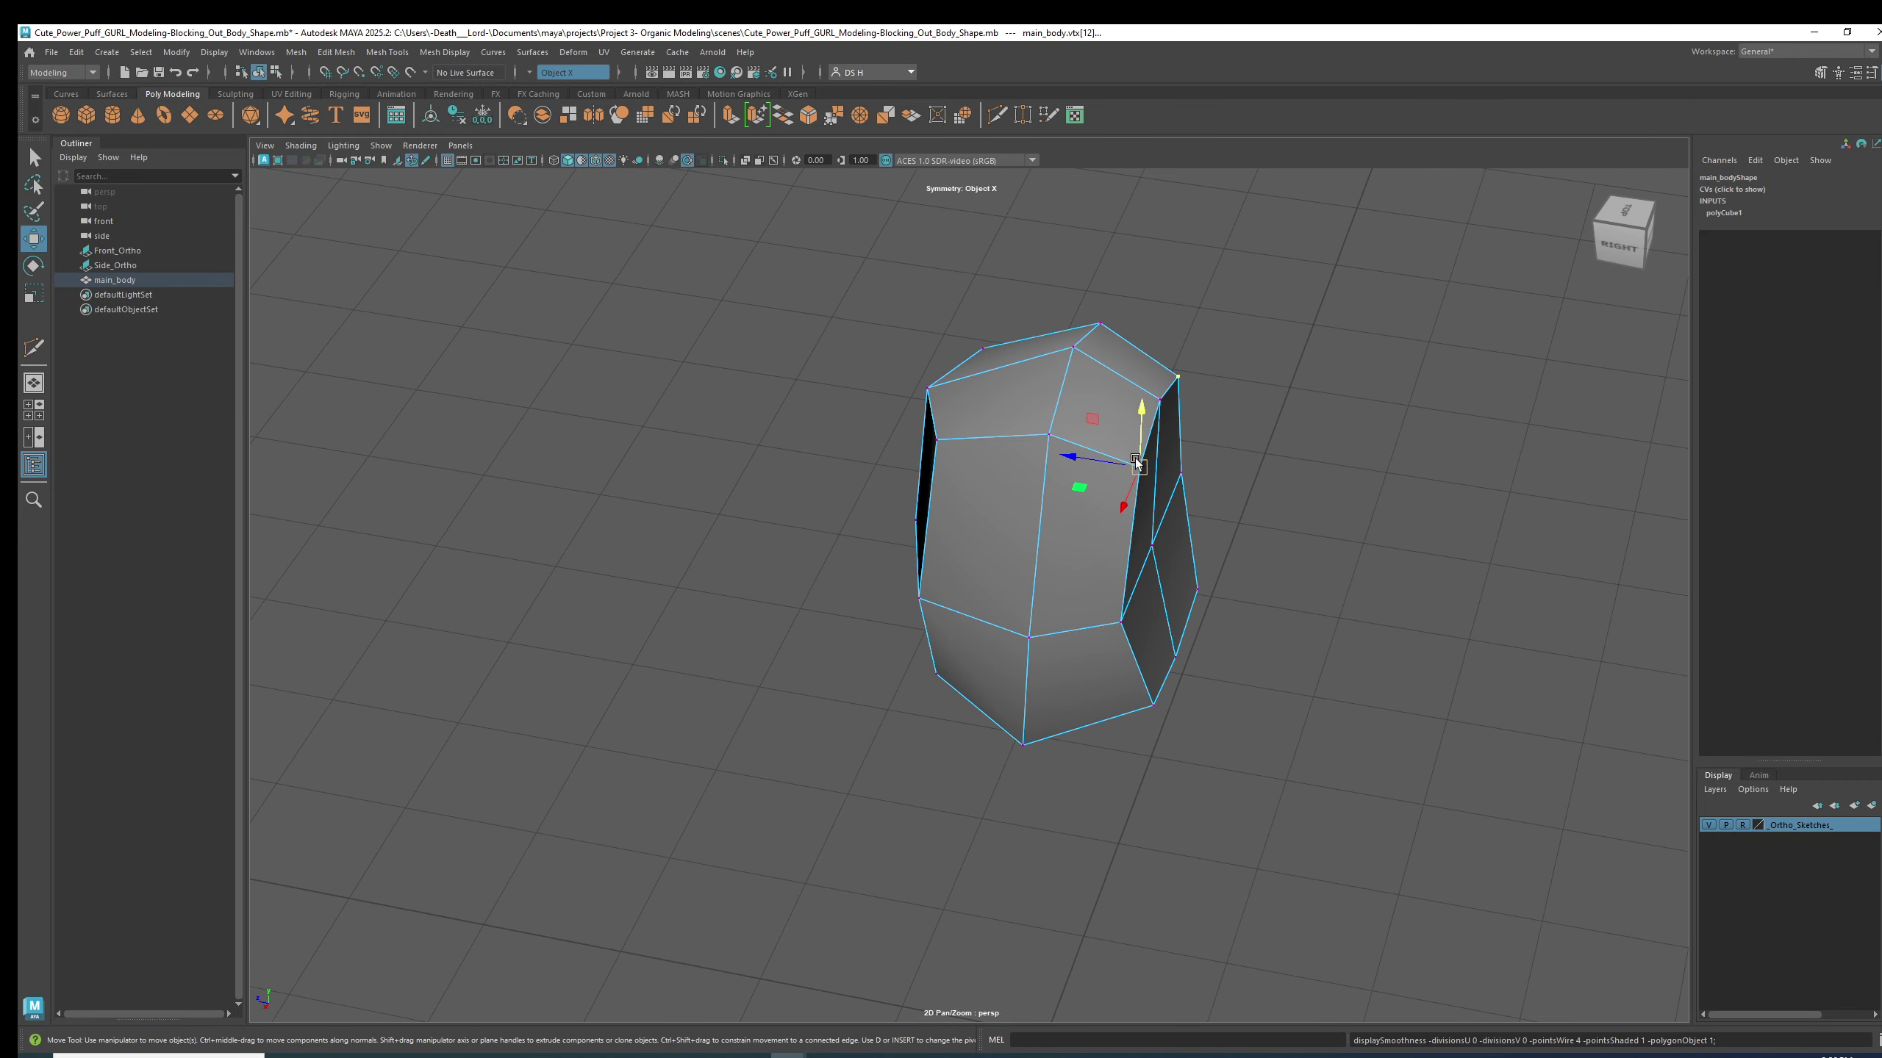
{"action": "key", "text": "3"}
- Shift the upper side vertices at main_body's shoulders along the depth axis to balance the side profile
{"action": "left_click_drag", "start_coordinate": [1055, 453], "coordinate": [1173, 495], "text": "alt"}
{"action": "left_click_drag", "start_coordinate": [1032, 549], "coordinate": [1068, 388], "text": "alt"}
{"action": "left_click", "coordinate": [1098, 415]}
{"action": "left_click_drag", "start_coordinate": [1060, 319], "coordinate": [1002, 383]}
{"action": "key", "text": "1"}
{"action": "key", "text": "3"}
{"action": "left_click_drag", "start_coordinate": [1089, 440], "coordinate": [1096, 400], "text": "alt"}
{"action": "key", "text": "1"}
{"action": "left_click", "coordinate": [974, 369]}
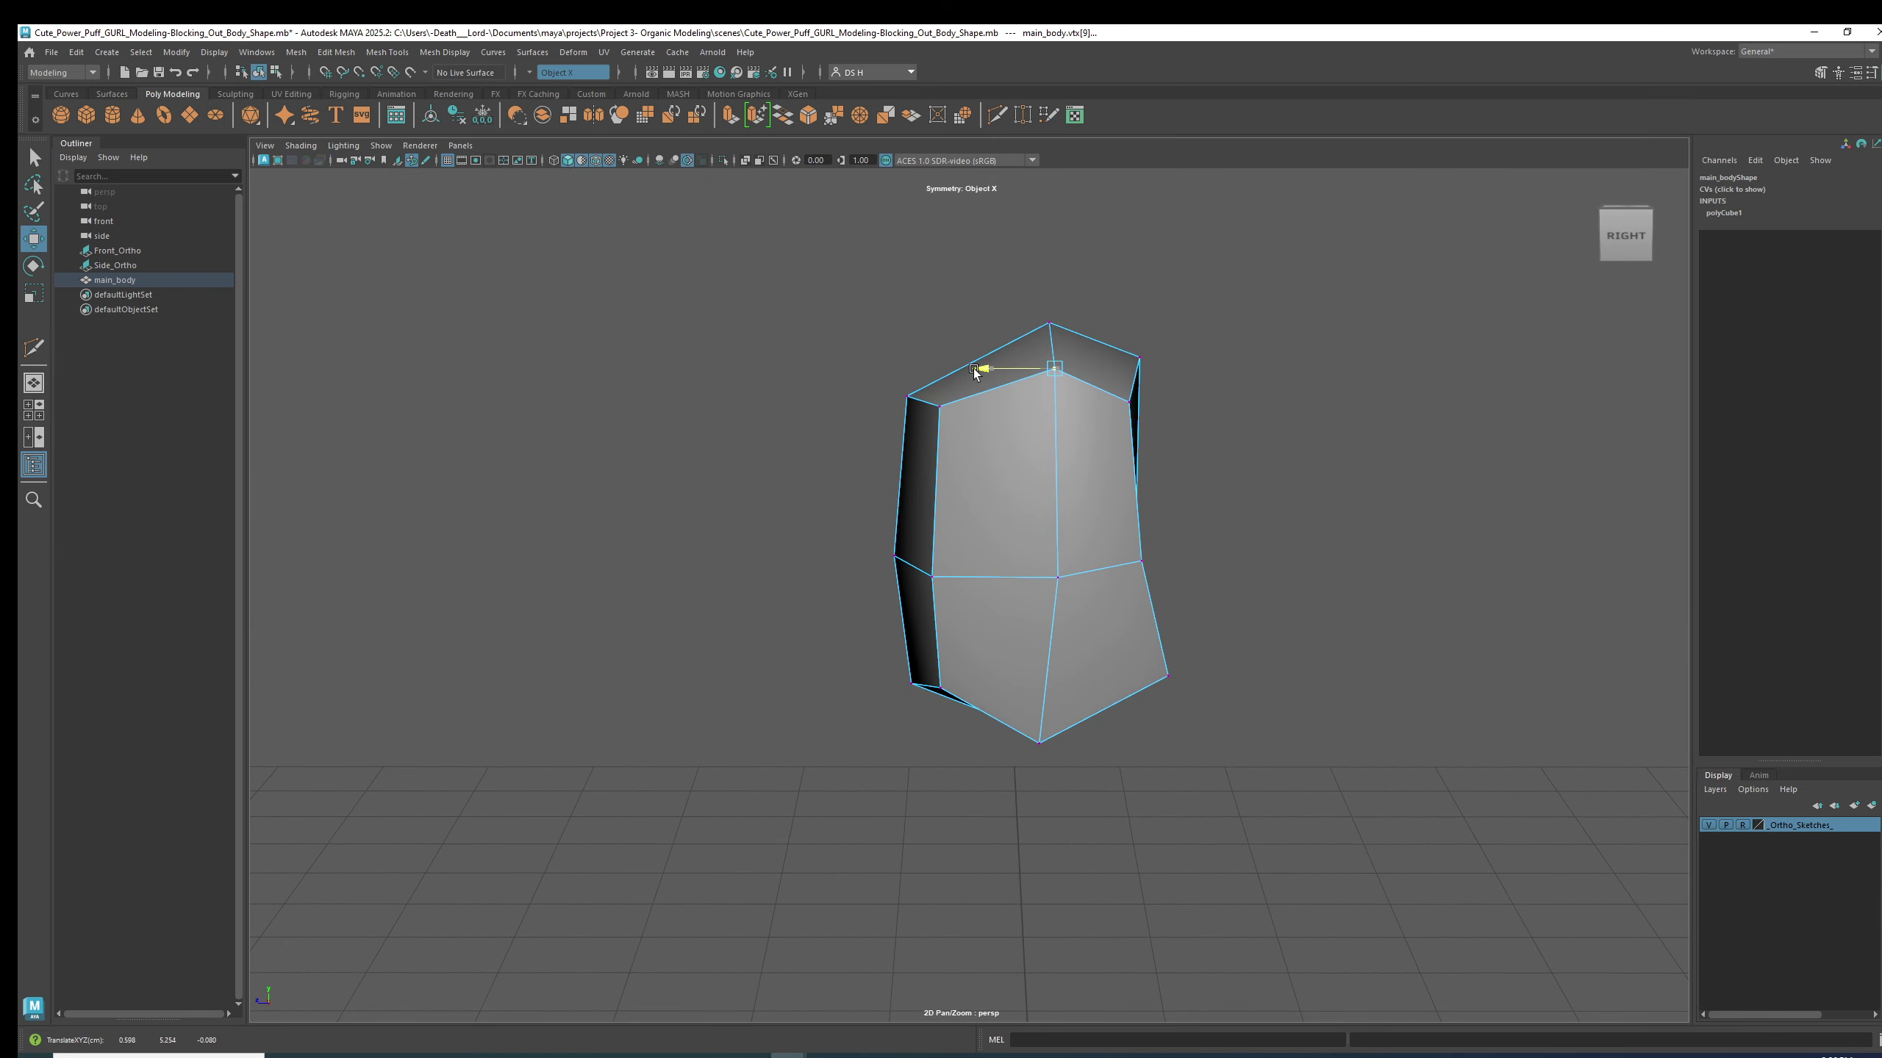
{"action": "key", "text": "3"}
- Reposition the upper front center vertex along the depth axis and raise it
{"action": "left_click_drag", "start_coordinate": [1021, 576], "coordinate": [882, 537], "text": "alt"}
{"action": "key", "text": "1"}
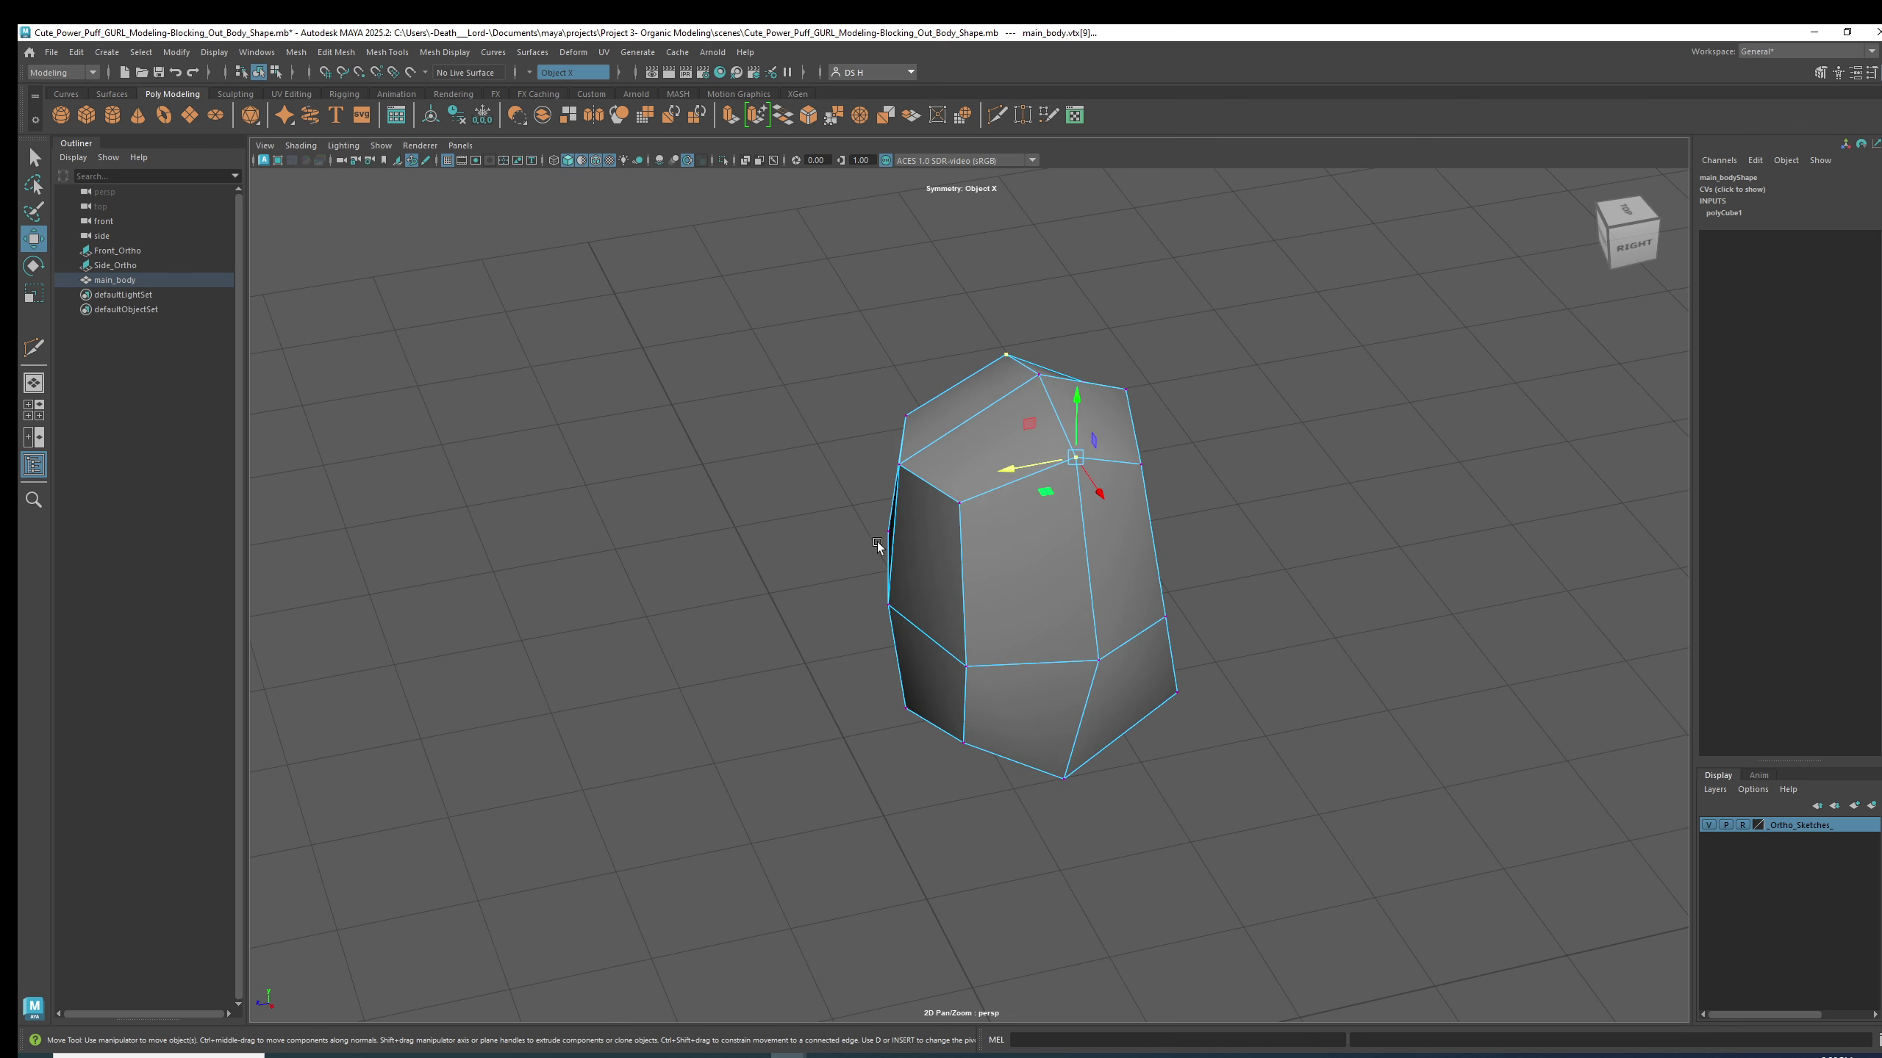
{"action": "key", "text": "3"}
{"action": "left_click", "coordinate": [895, 466]}
{"action": "key", "text": "1"}
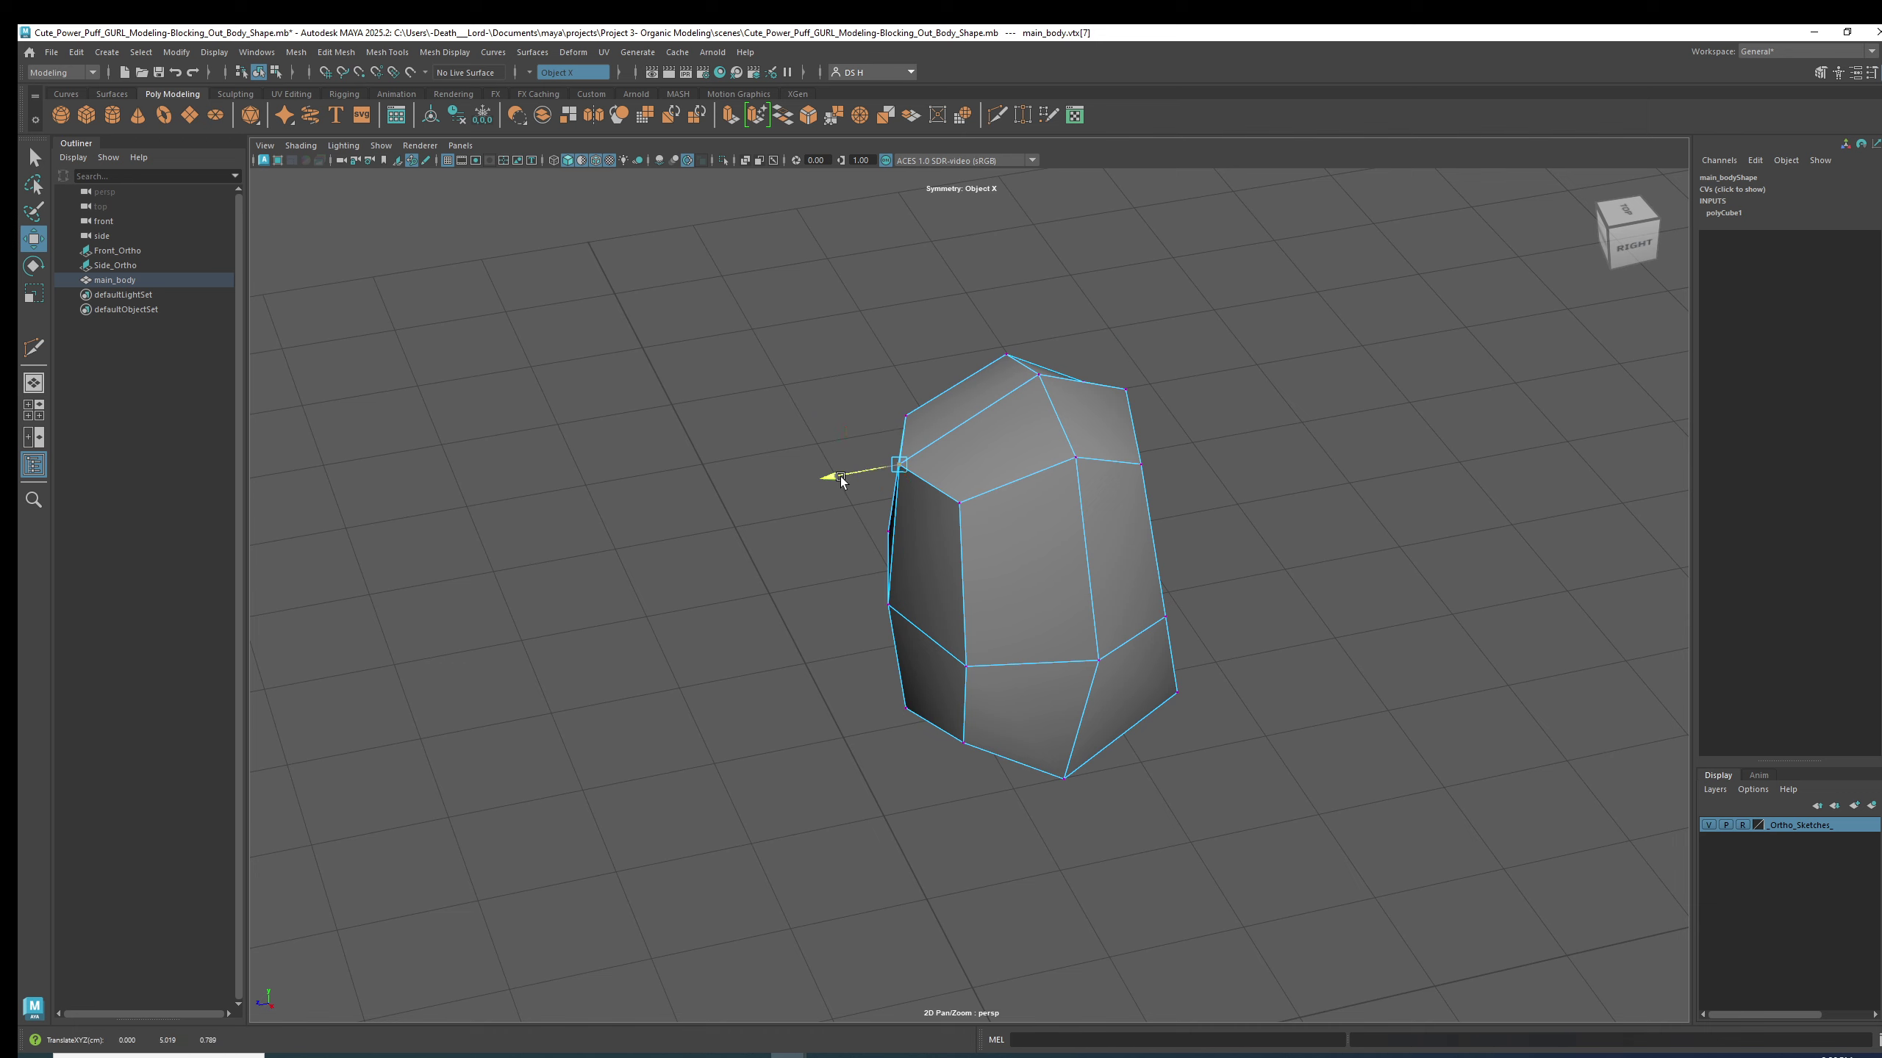
{"action": "key", "text": "3"}
{"action": "left_click_drag", "start_coordinate": [861, 475], "coordinate": [1029, 452], "text": "alt"}
{"action": "key", "text": "1"}
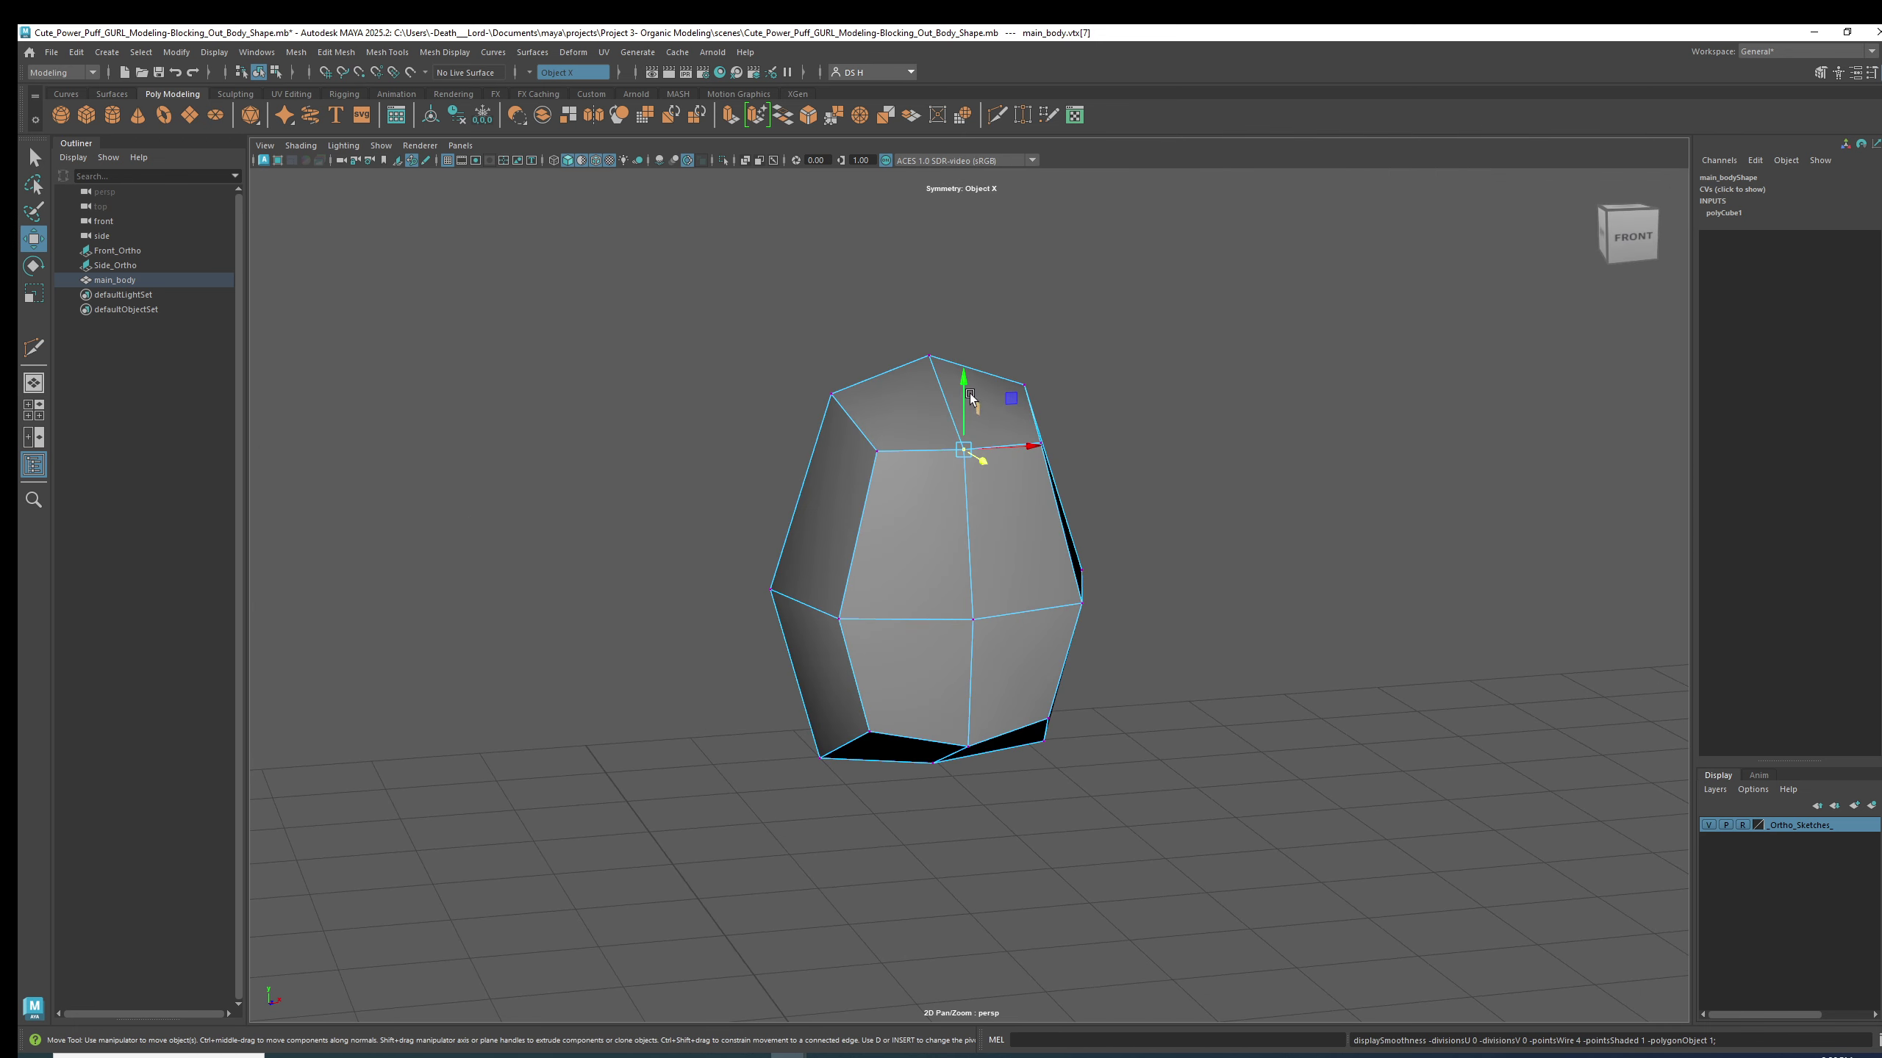
{"action": "left_click_drag", "start_coordinate": [965, 393], "coordinate": [965, 351]}
{"action": "key", "text": "3"}
- Move the upper side vertices outward to widen the shoulders and compare main_body with the front sketch
{"action": "mouse_move", "coordinate": [950, 411]}
{"action": "left_mouse_down", "text": "alt"}
{"action": "mouse_move", "coordinate": [1067, 407]}
{"action": "mouse_move", "coordinate": [933, 401]}
{"action": "left_mouse_up", "text": "alt"}
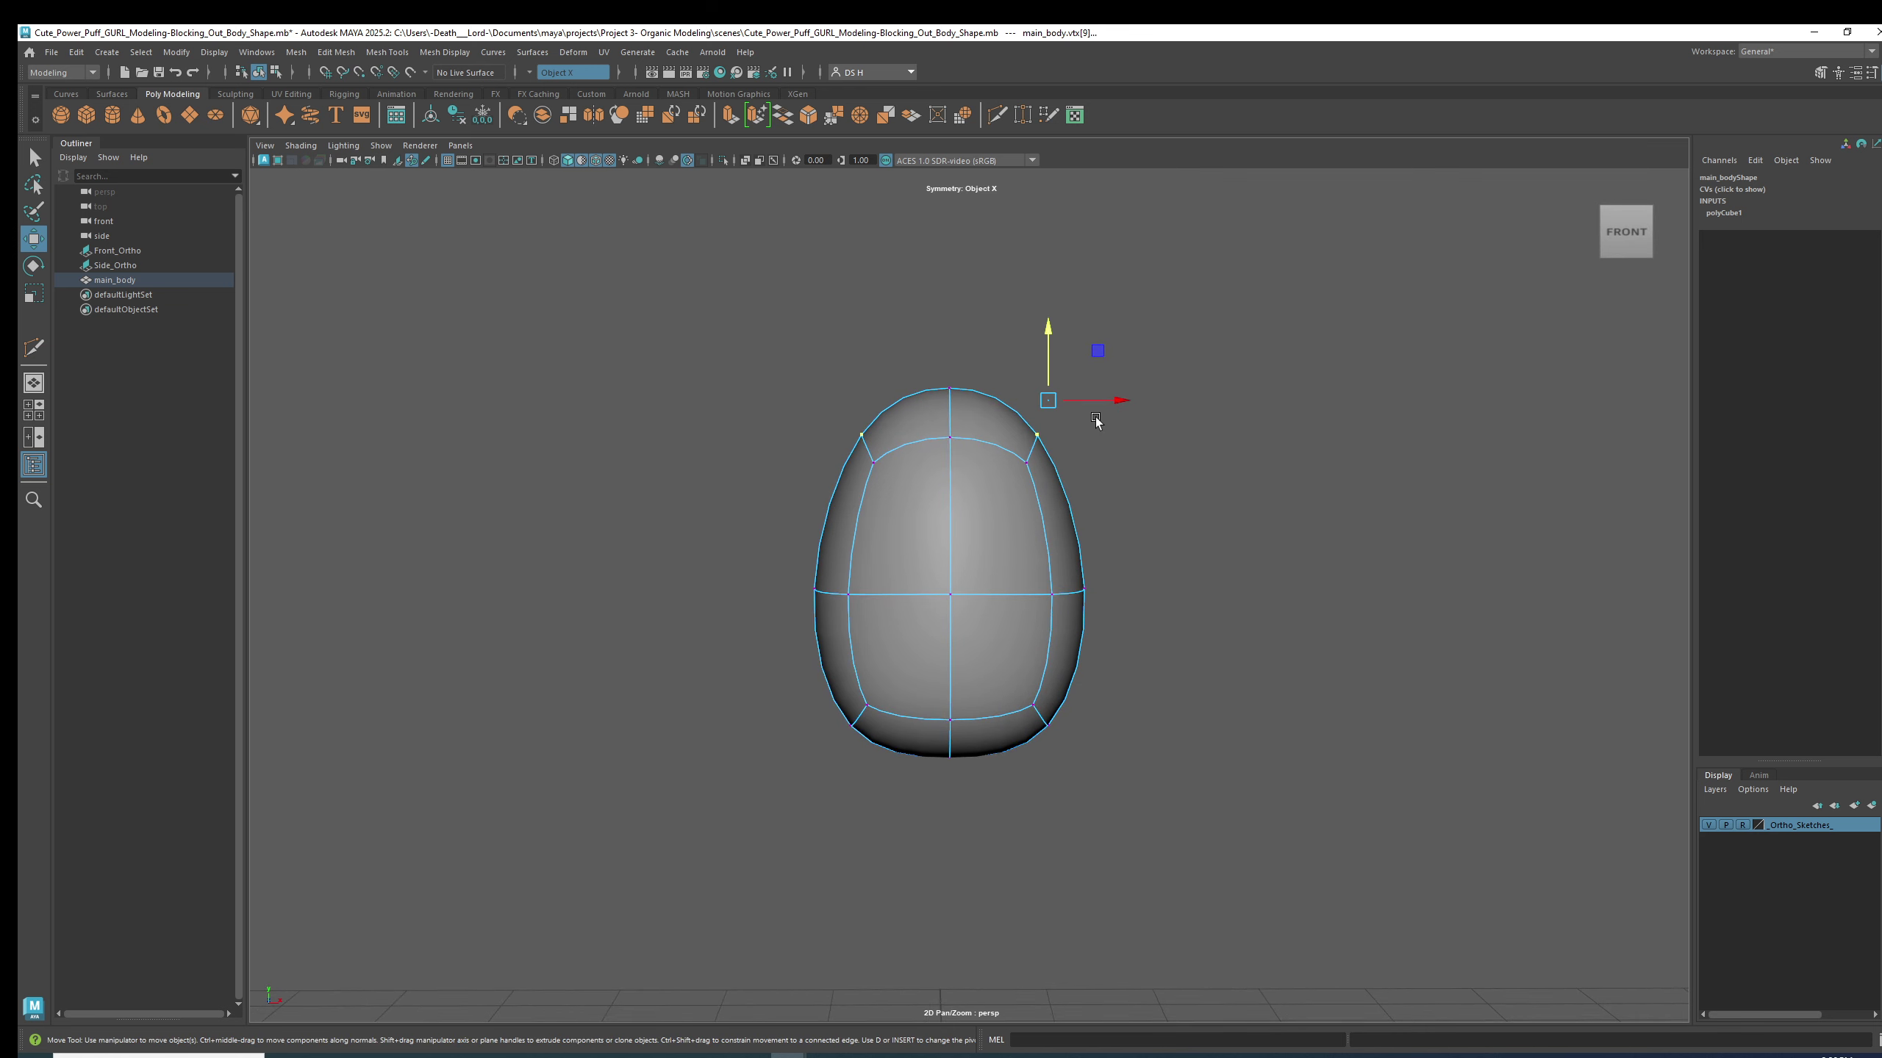
{"action": "left_click_drag", "start_coordinate": [1119, 403], "coordinate": [1124, 408]}
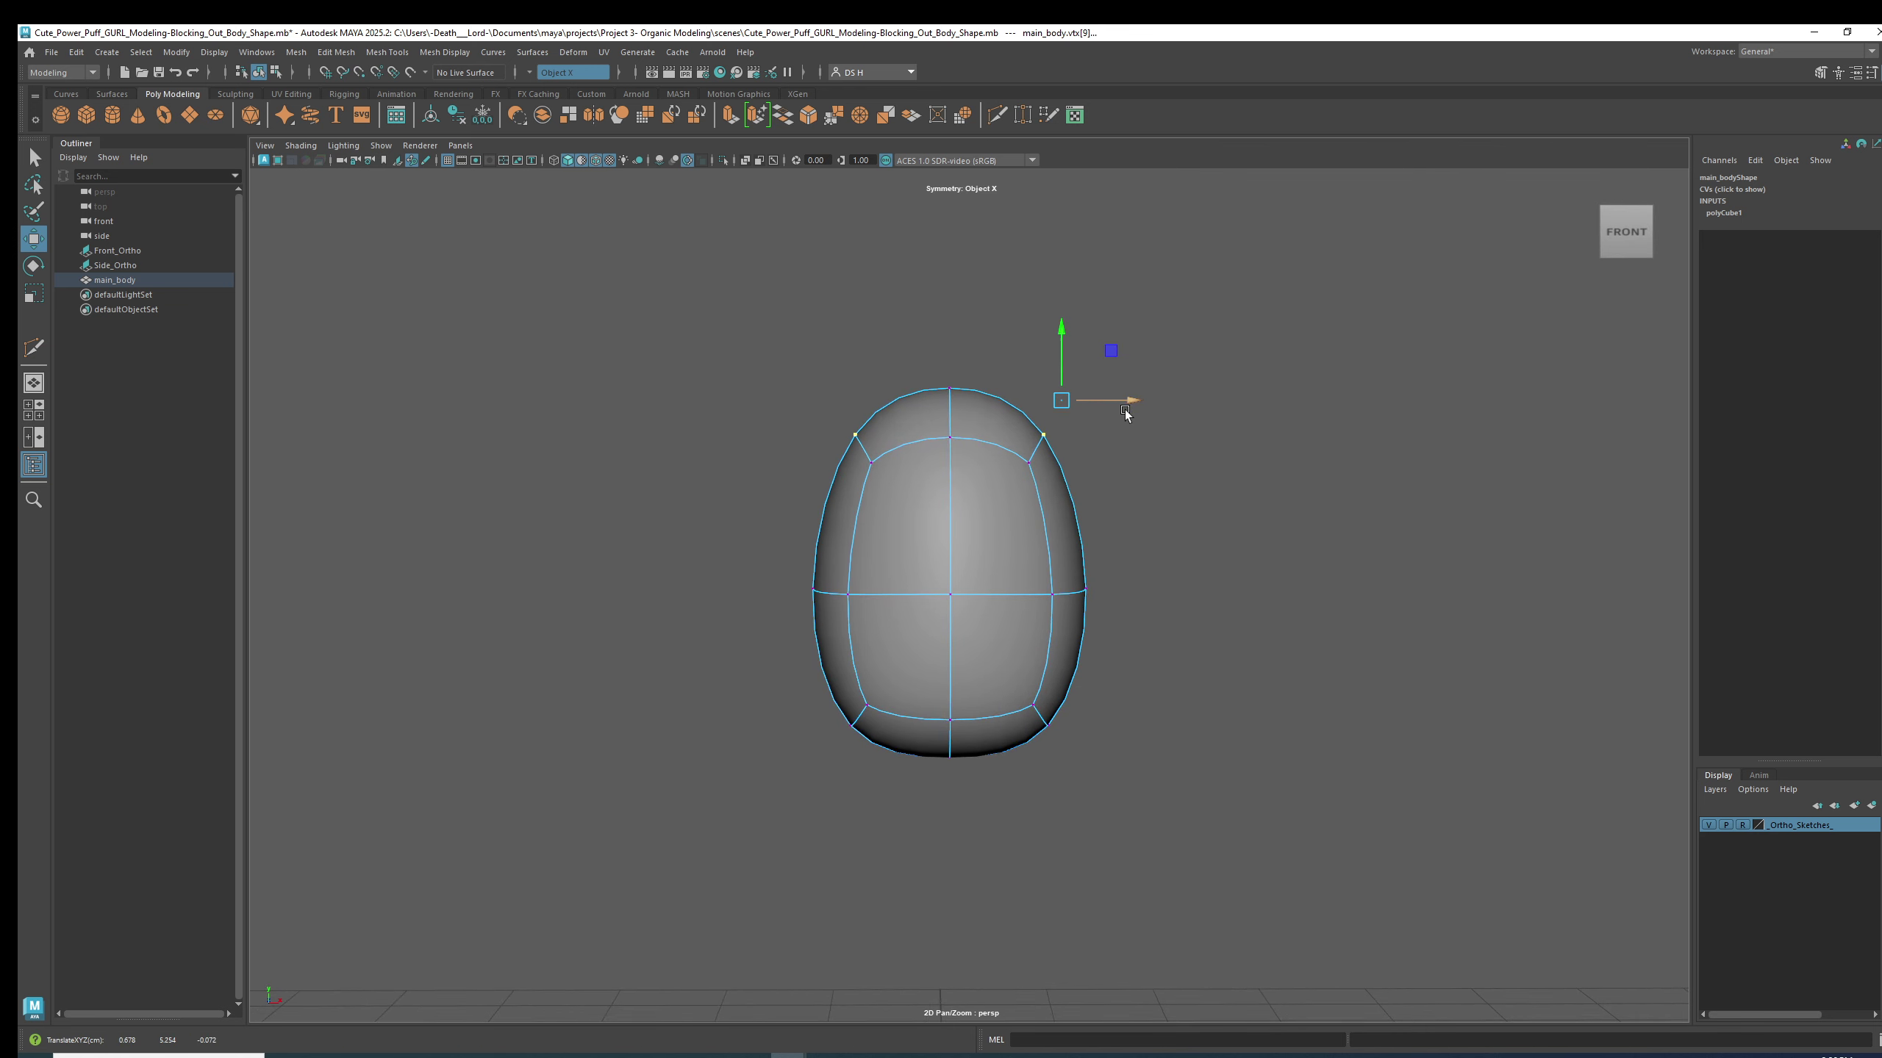
{"action": "key", "text": "space"}
{"action": "key", "text": "space"}
{"action": "middle_click_drag", "start_coordinate": [983, 616], "coordinate": [974, 464], "text": "alt"}
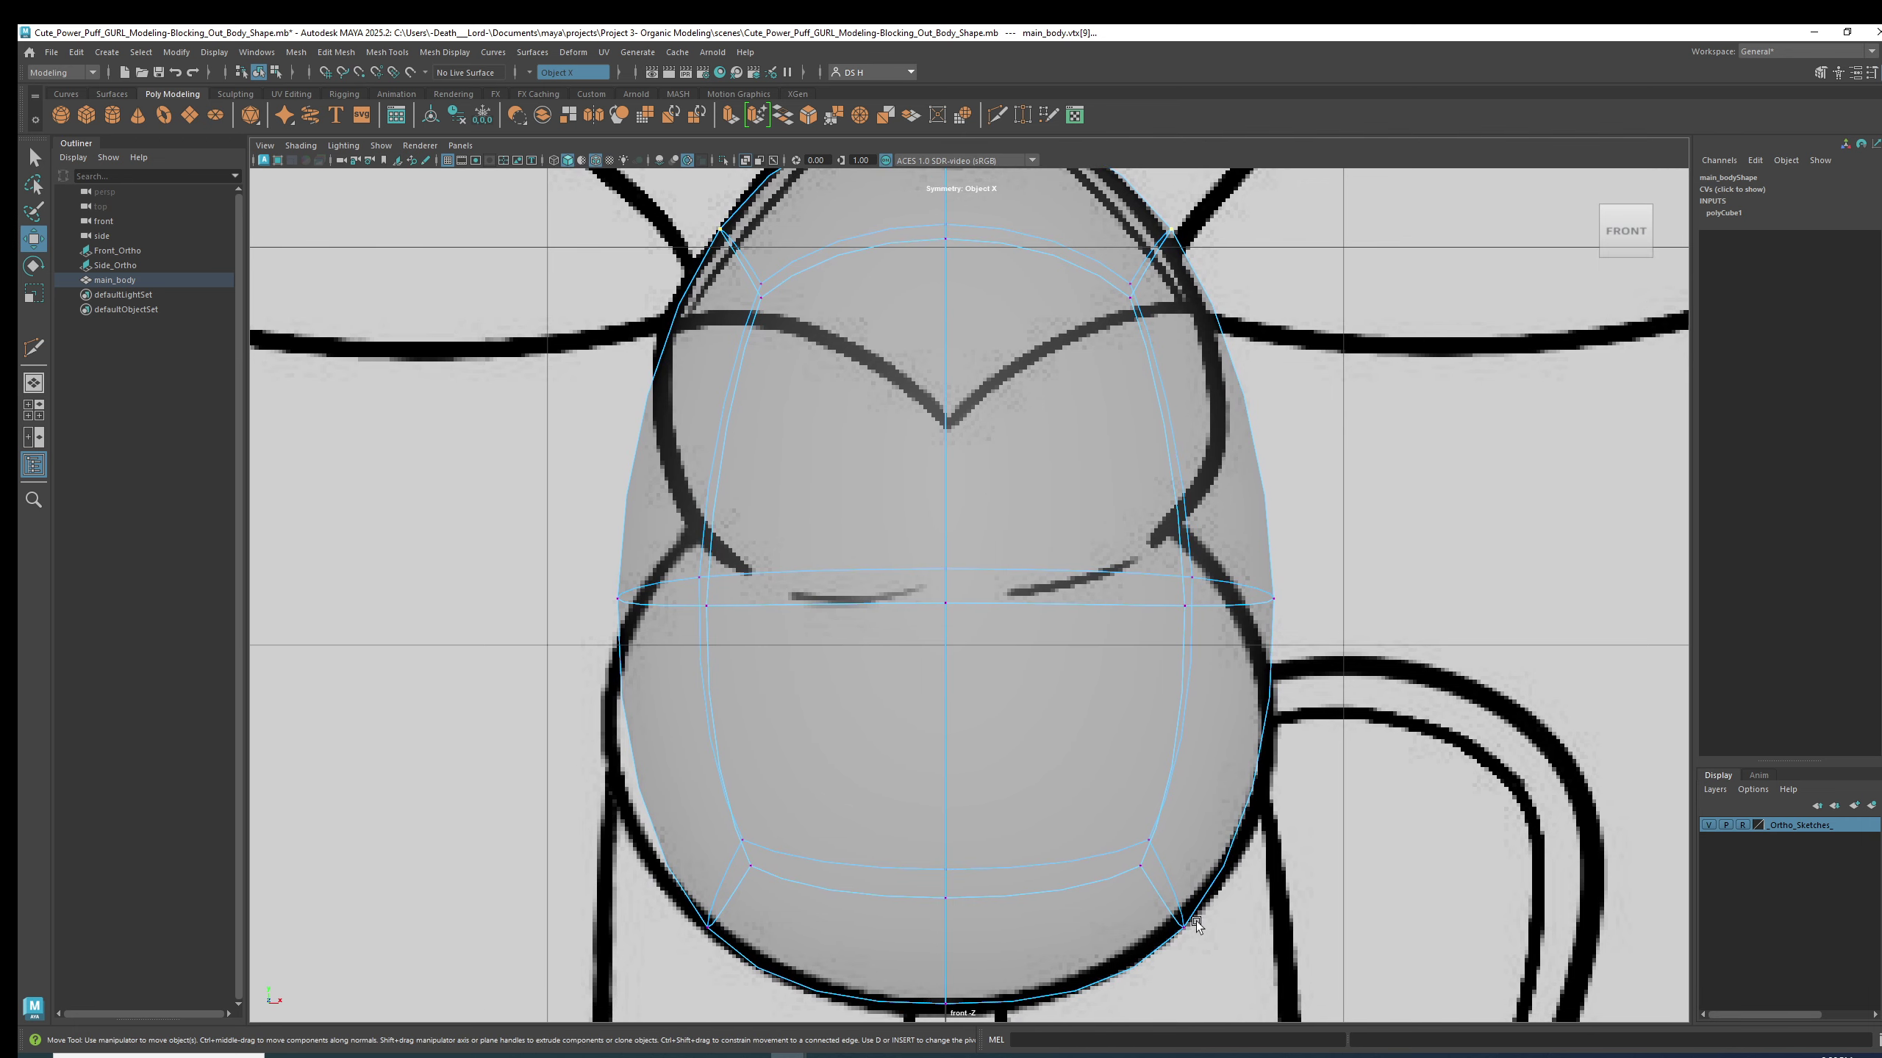
{"action": "key", "text": "space"}
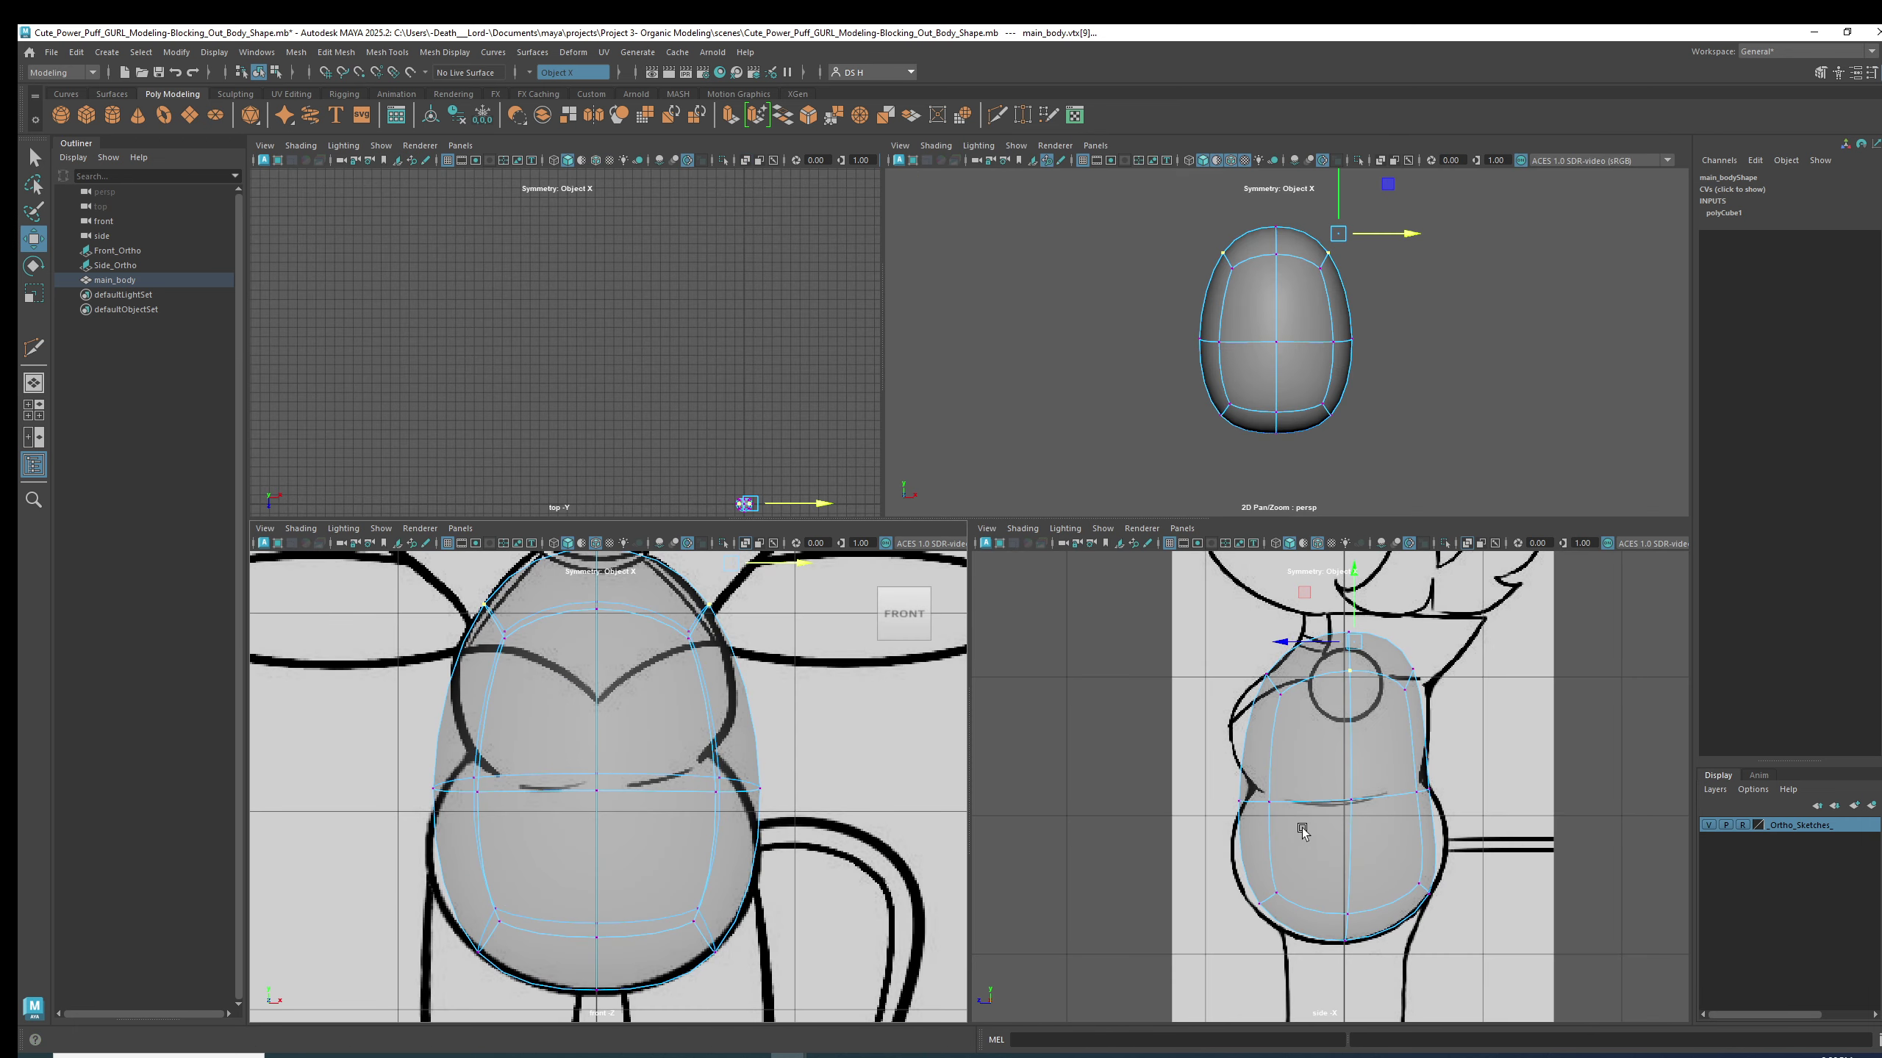
- Select the back waist vertices in the side view and examine main_body's faceted cage around the waist in perspective
{"action": "left_click_drag", "start_coordinate": [1513, 818], "coordinate": [1408, 782]}
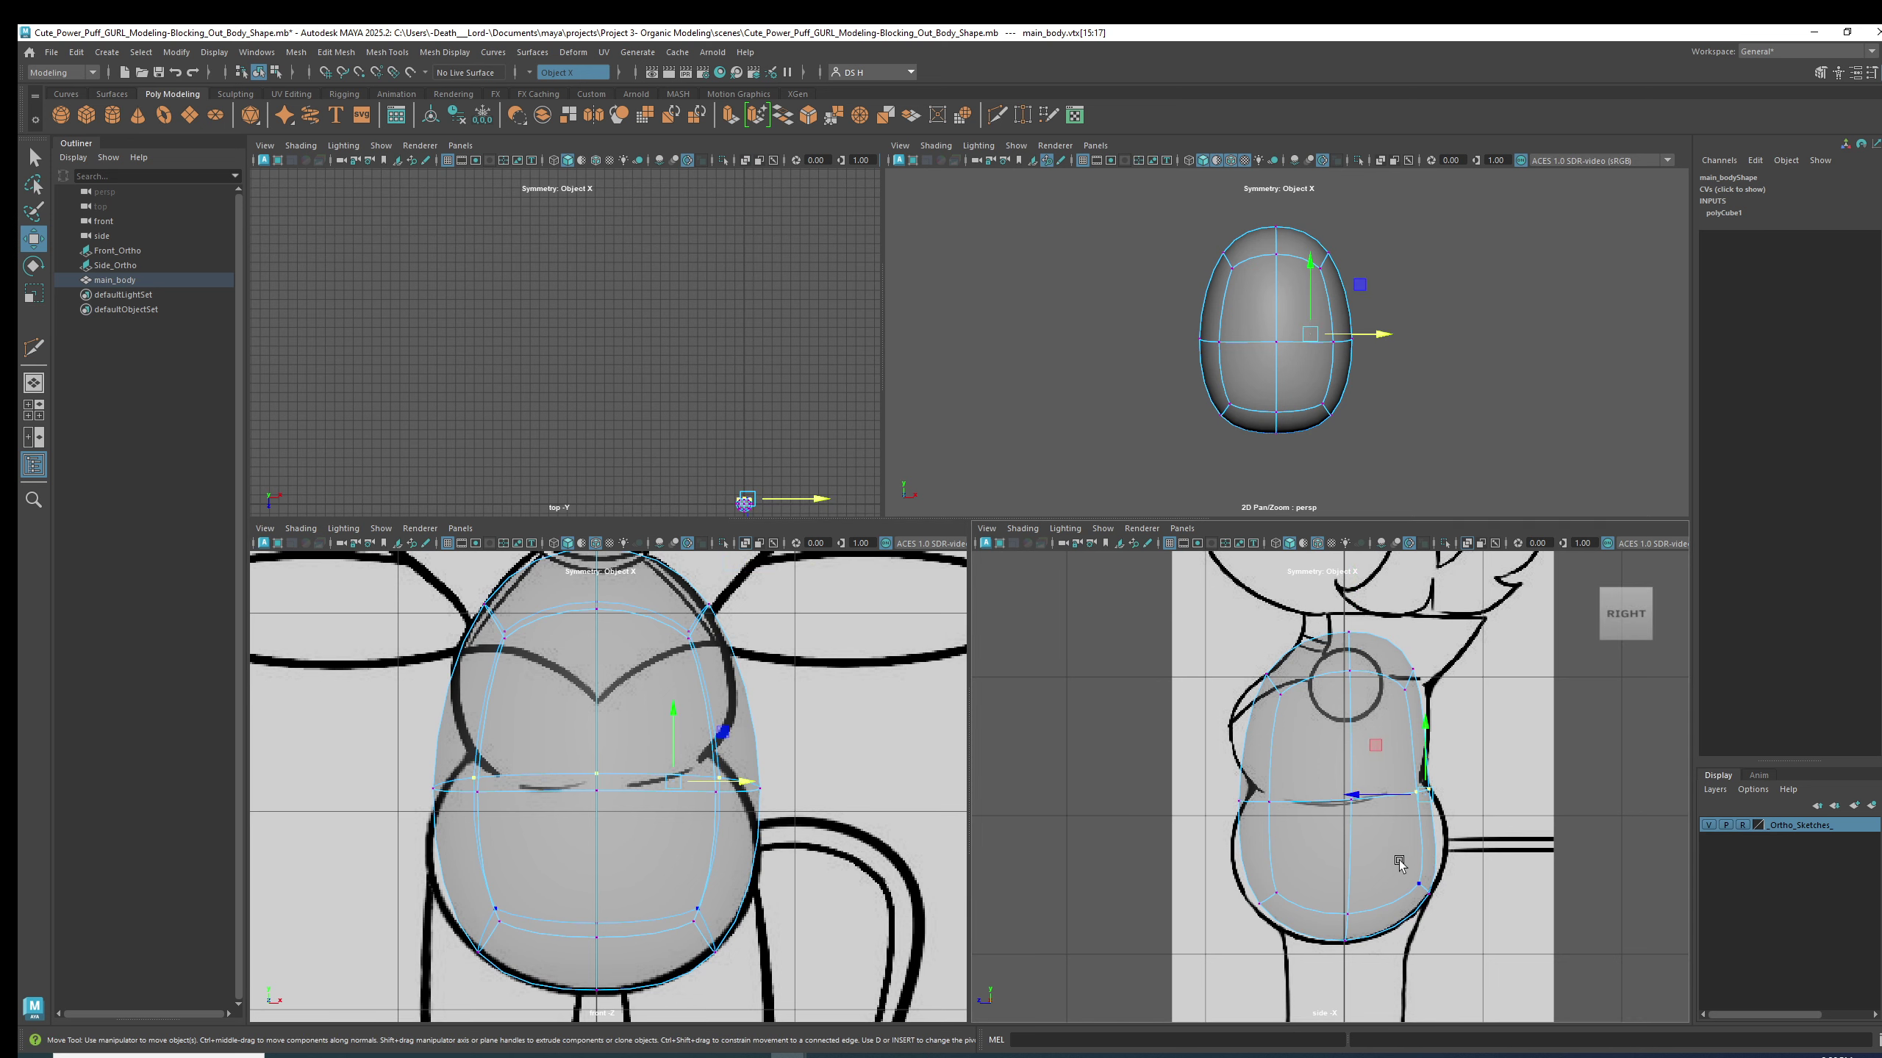
{"action": "left_click_drag", "start_coordinate": [1360, 433], "coordinate": [1264, 423], "text": "alt"}
{"action": "key", "text": "space"}
{"action": "key", "text": "1"}
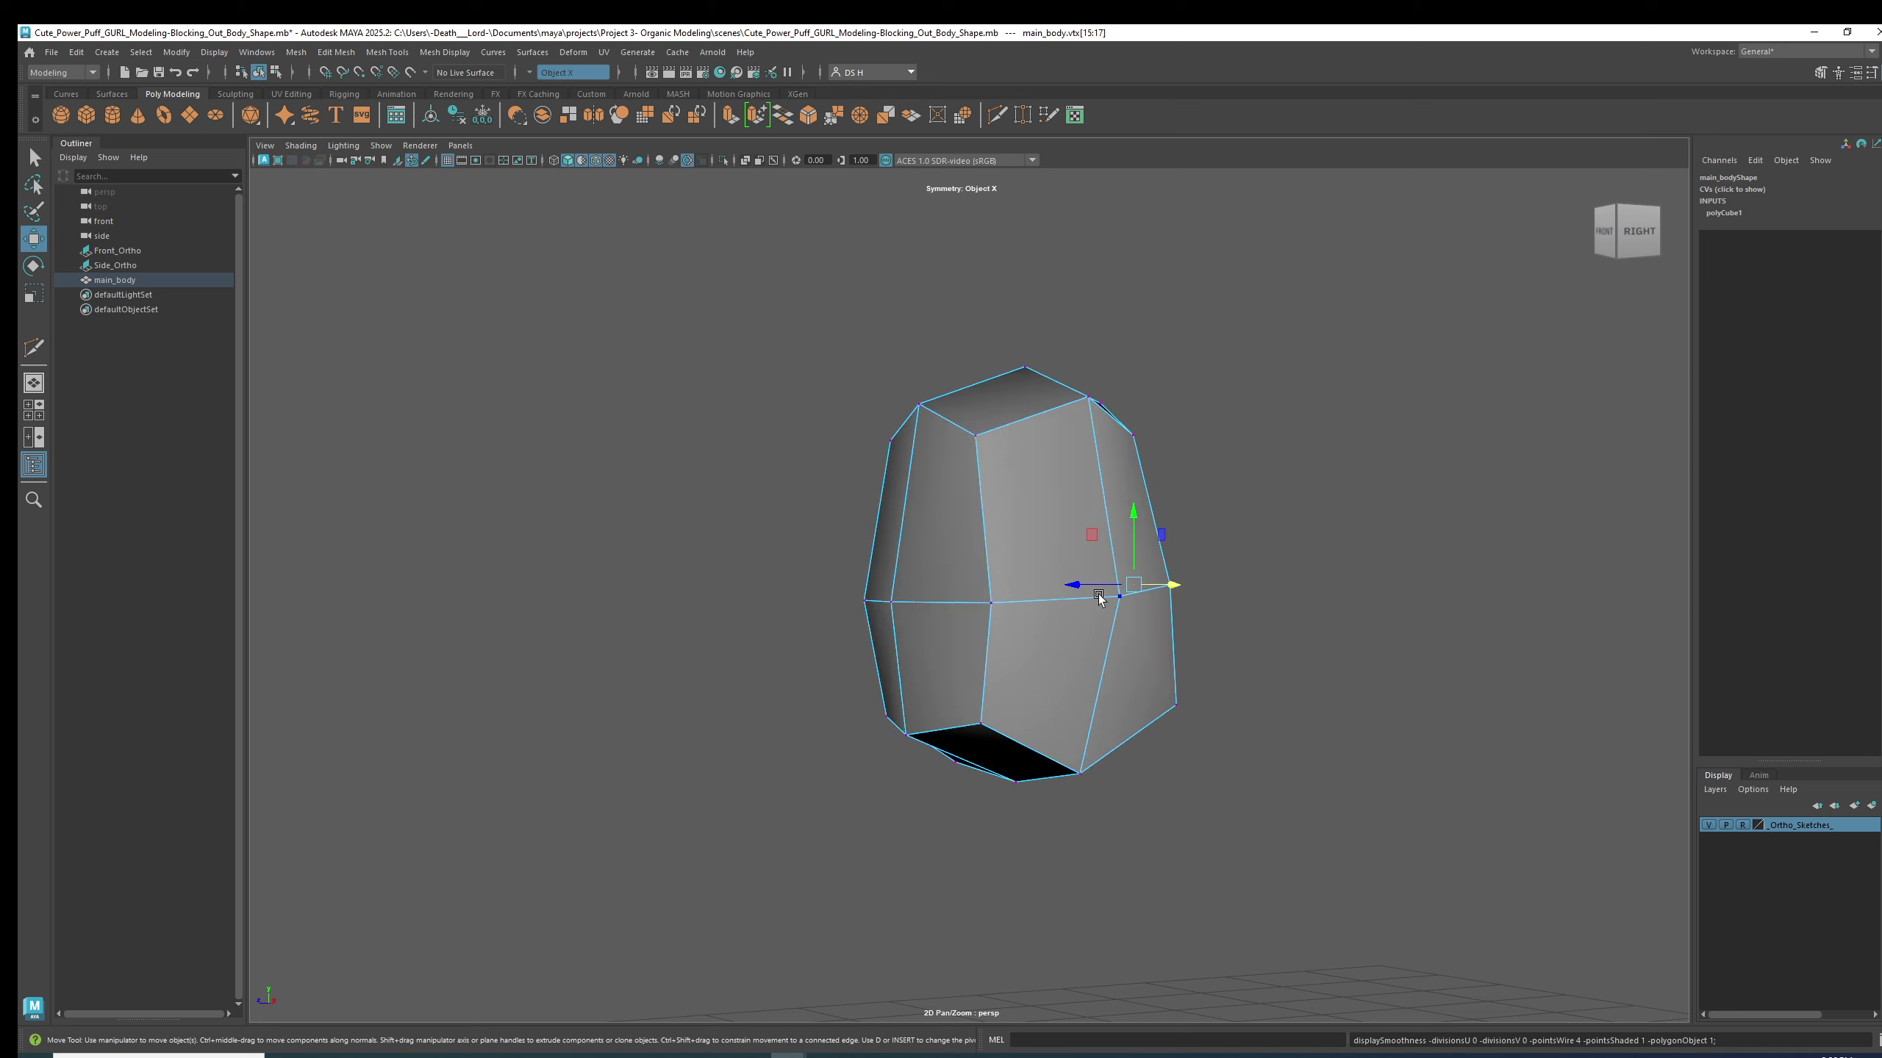
{"action": "left_click_drag", "start_coordinate": [1099, 599], "coordinate": [1032, 589], "text": "alt"}
{"action": "left_click", "coordinate": [1304, 585]}
{"action": "left_click_drag", "start_coordinate": [1304, 586], "coordinate": [1211, 625], "text": "alt"}
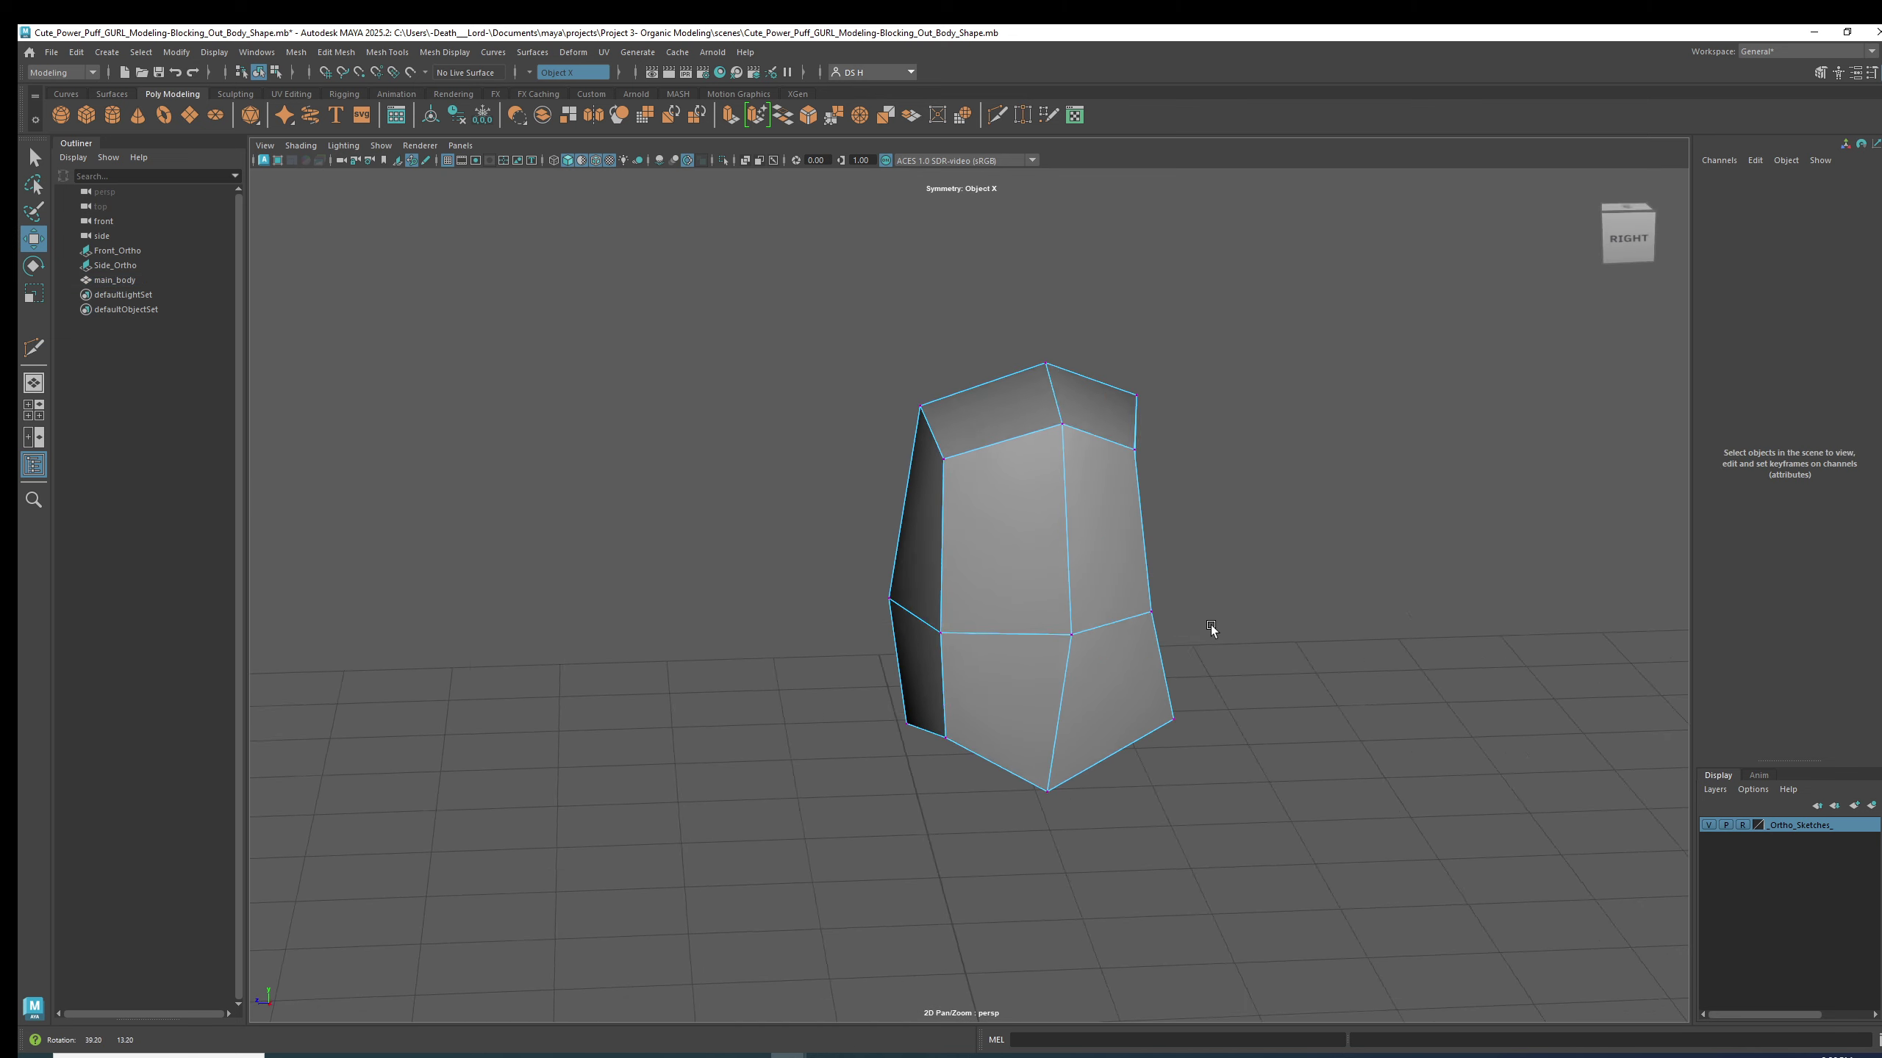
{"action": "left_click_drag", "start_coordinate": [994, 468], "coordinate": [1267, 499], "text": "alt"}
- Move the upper front corner vertices along the depth axis to refine the chest profile
{"action": "left_click", "coordinate": [975, 597]}
{"action": "key", "text": "3"}
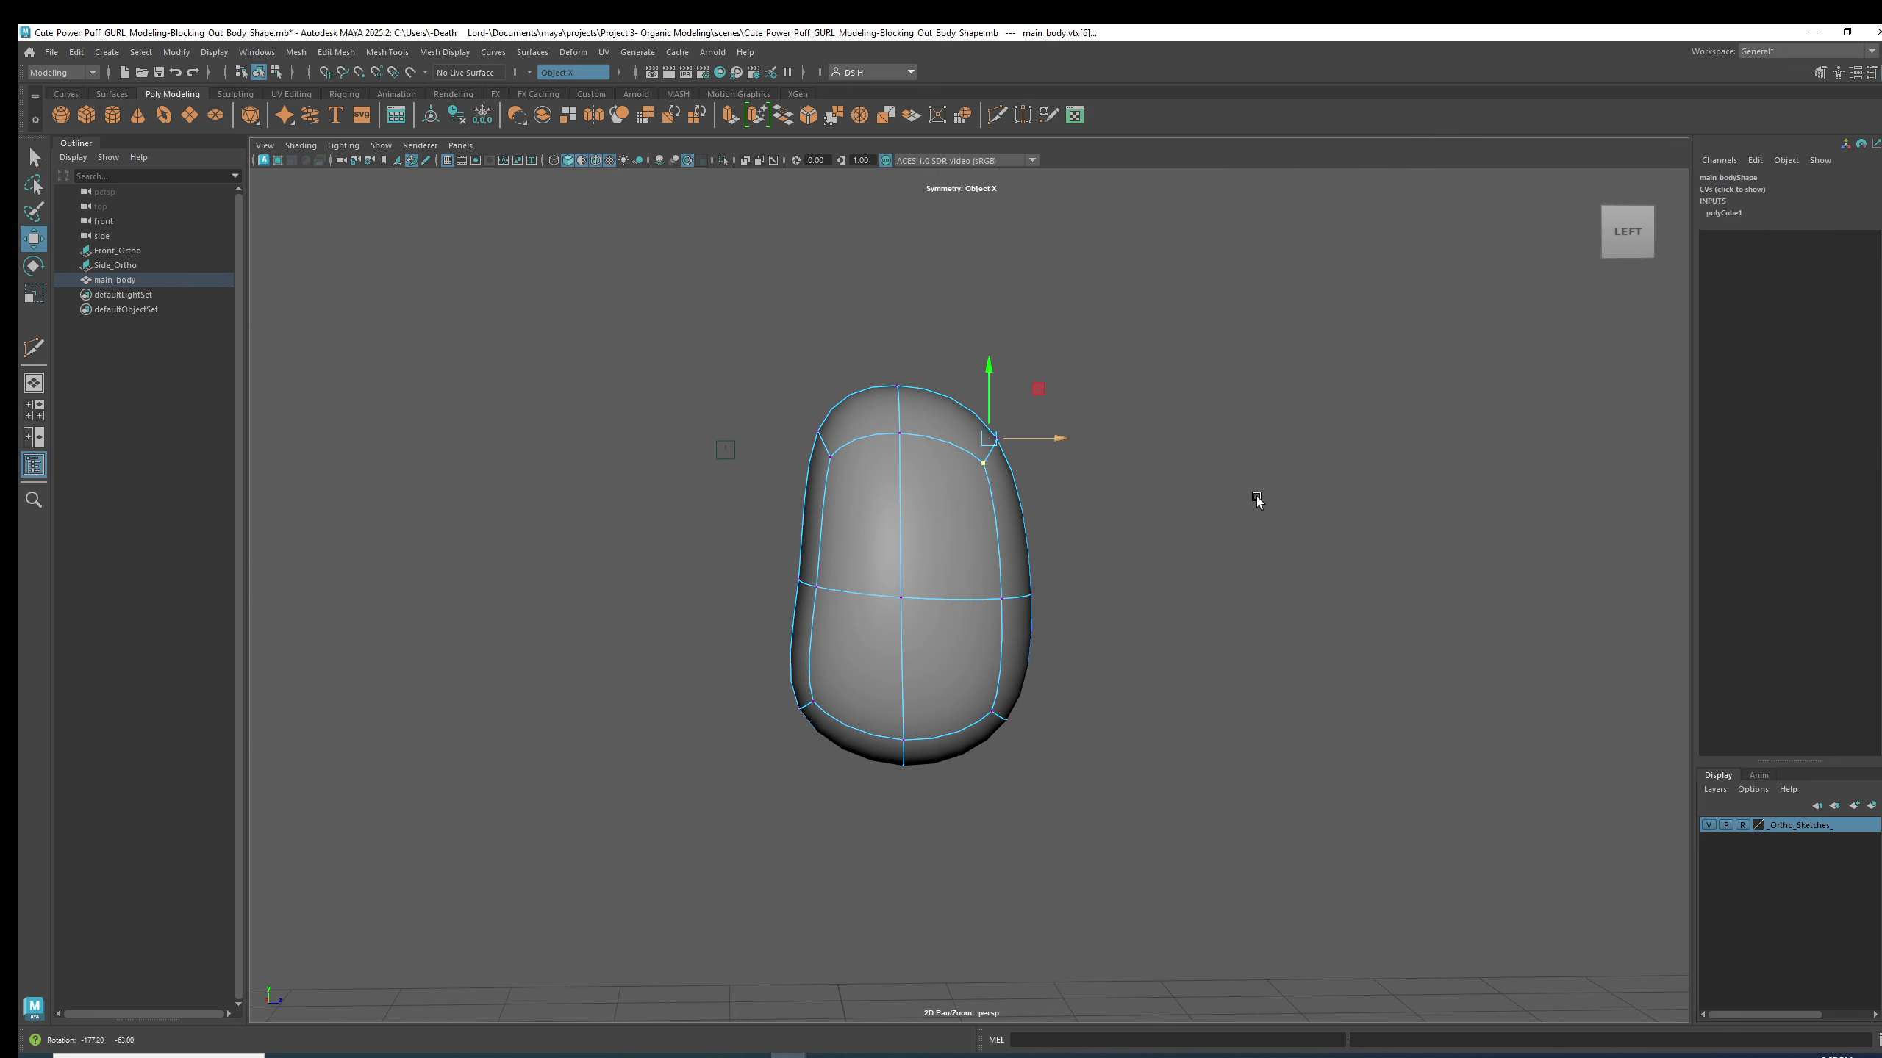
{"action": "mouse_move", "coordinate": [929, 616]}
{"action": "left_mouse_down", "text": "alt"}
{"action": "mouse_move", "coordinate": [965, 598]}
{"action": "mouse_move", "coordinate": [952, 615]}
{"action": "left_mouse_up", "text": "alt"}
- Adjust main_body's bottom vertices toward the back while comparing the cage and smoothed form
{"action": "left_click_drag", "start_coordinate": [877, 772], "coordinate": [958, 794], "text": "alt"}
{"action": "left_click", "coordinate": [905, 699]}
{"action": "key", "text": "1"}
{"action": "key", "text": "3"}
{"action": "key", "text": "1"}
{"action": "key", "text": "3"}
{"action": "left_click", "coordinate": [1057, 747]}
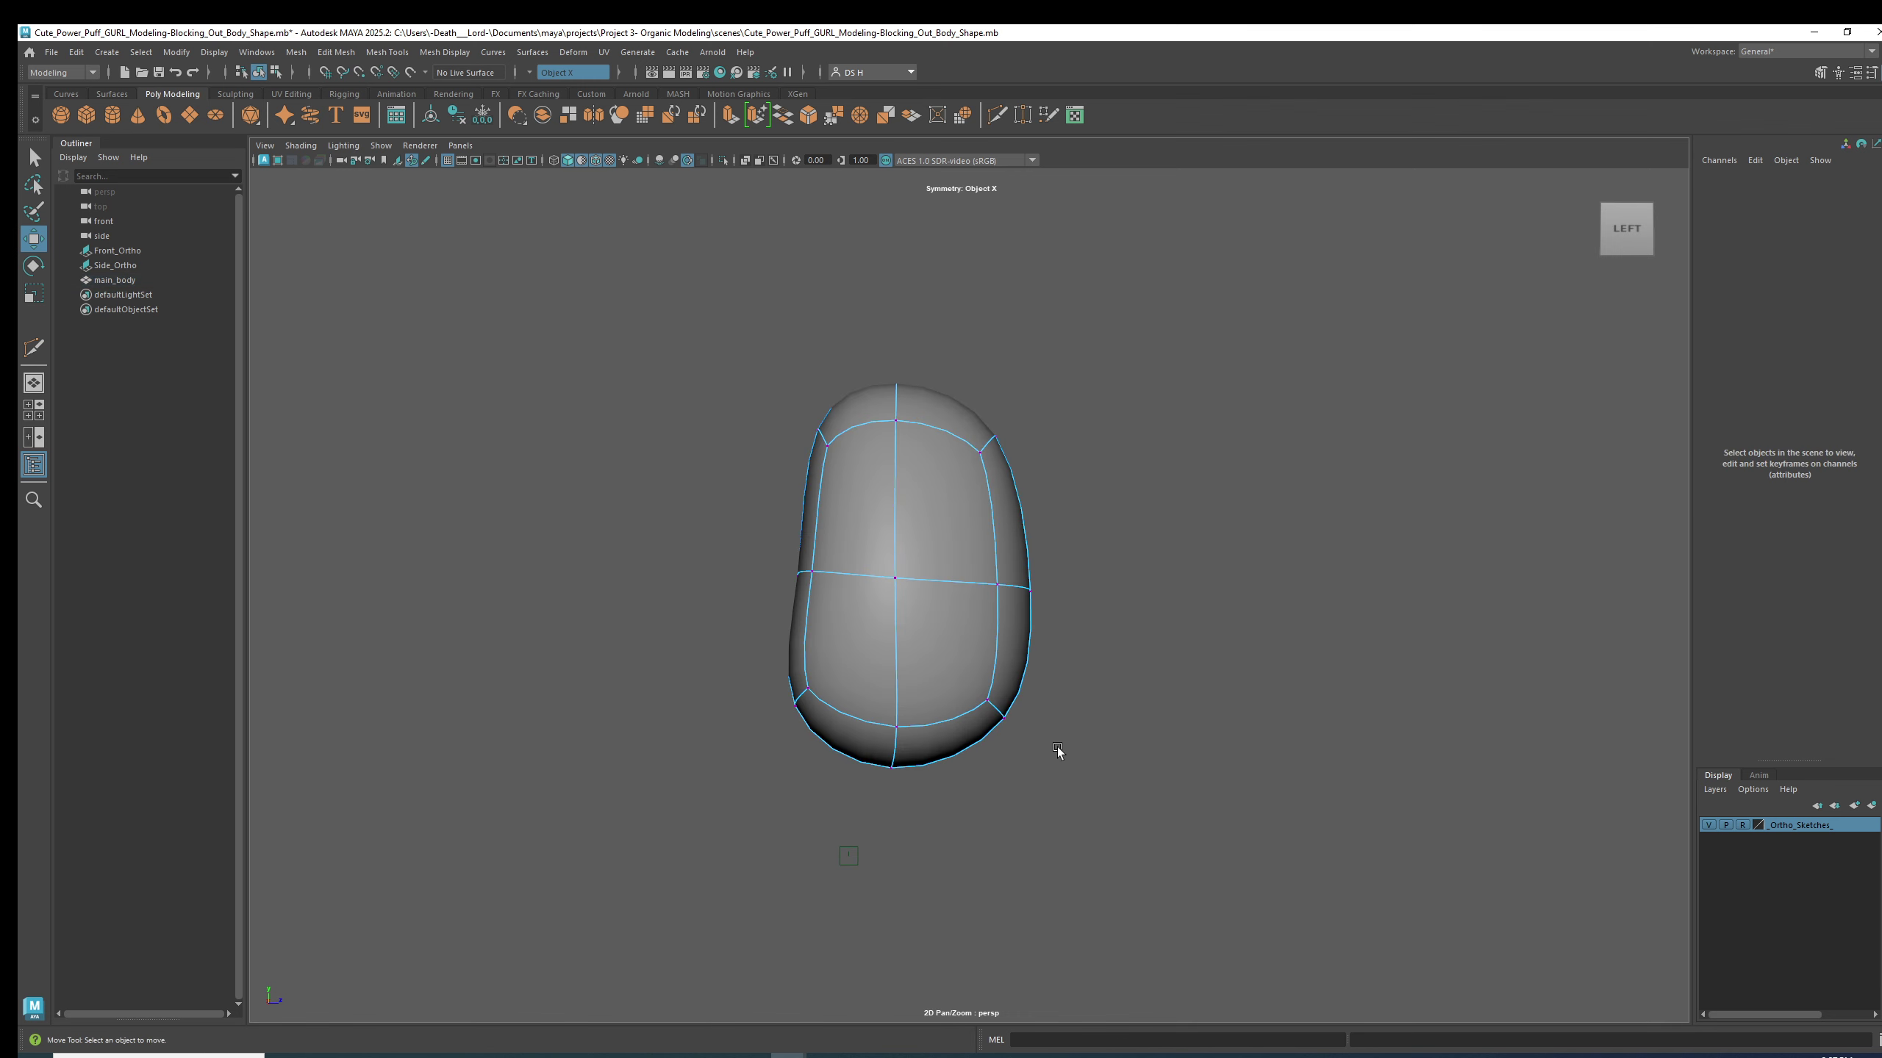
- Shift the lower side and side waist vertices along the depth axis to even out the side edge line
{"action": "middle_click_drag", "start_coordinate": [1058, 668], "coordinate": [1183, 680], "text": "alt"}
{"action": "key", "text": "1"}
{"action": "left_click", "coordinate": [1029, 774]}
{"action": "left_click_drag", "start_coordinate": [1091, 771], "coordinate": [1077, 774]}
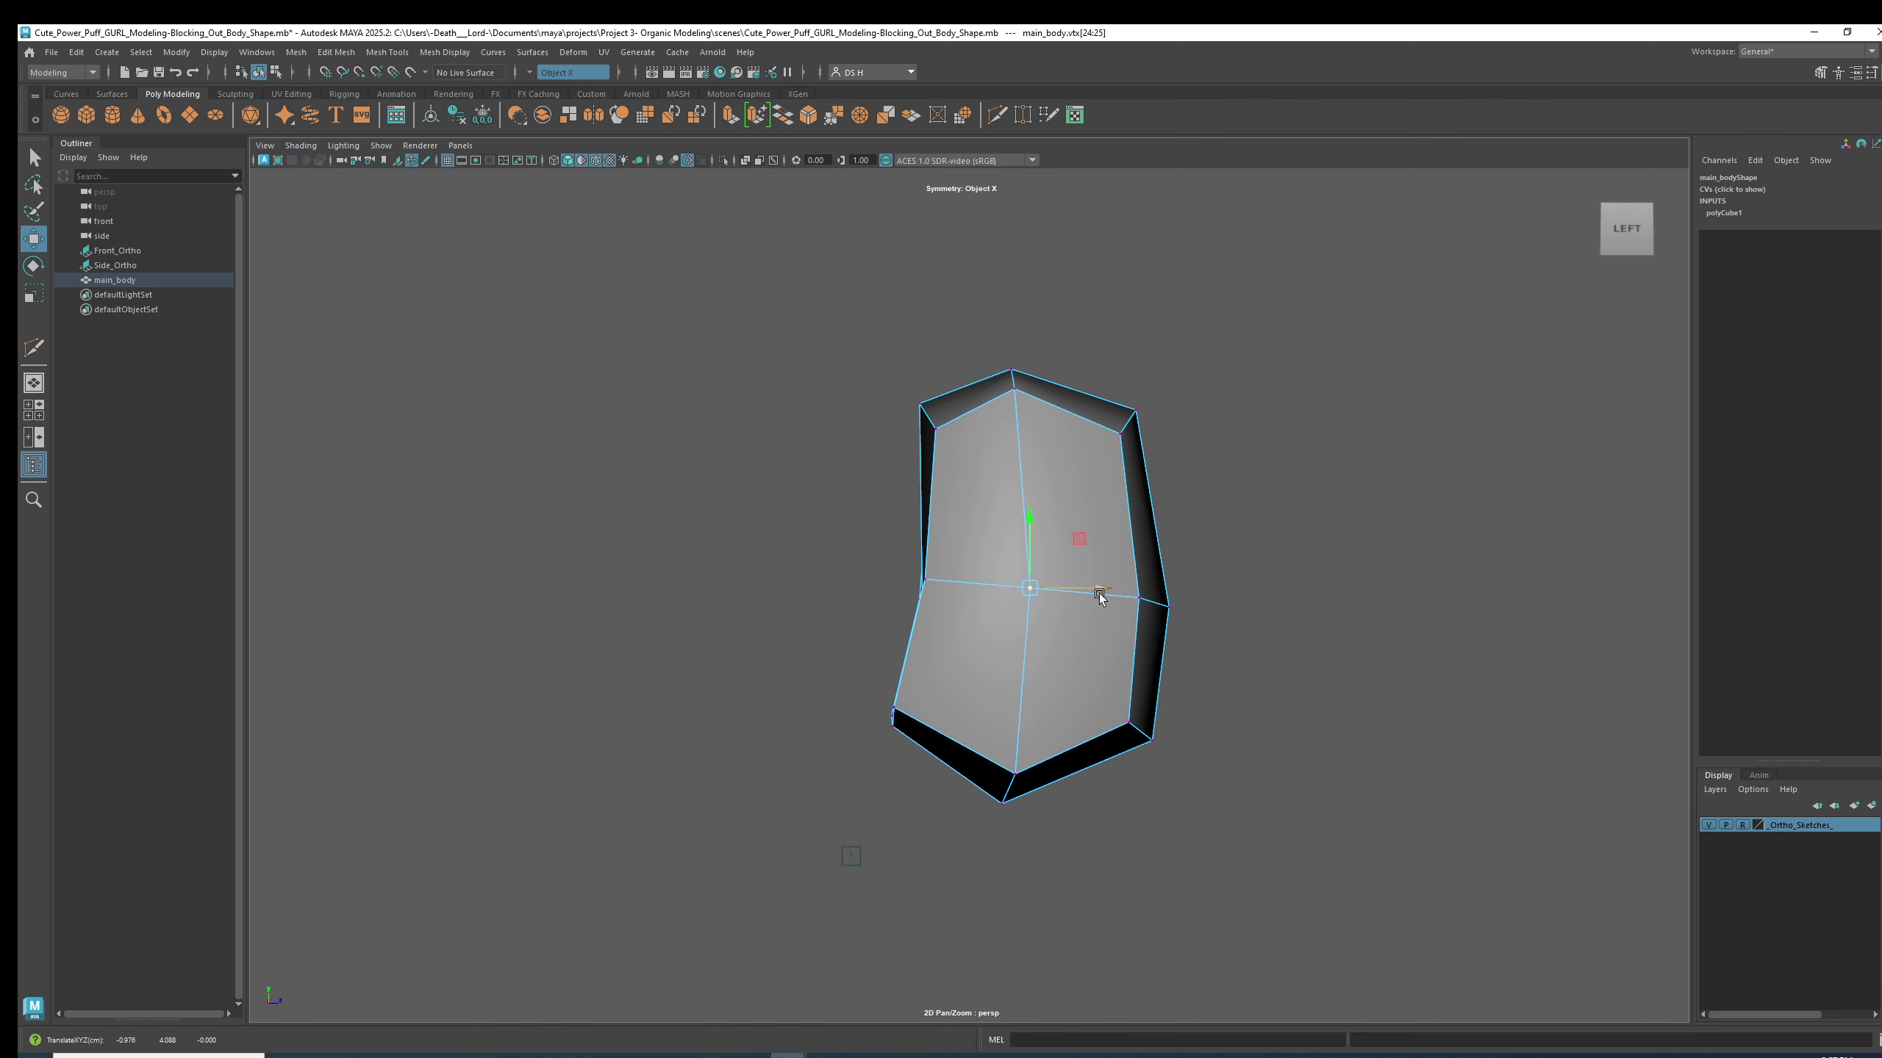
{"action": "key", "text": "3"}
- Leave component editing, deselect main_body and look over its smoothed form in perspective
{"action": "left_click", "coordinate": [1339, 723]}
{"action": "left_click_drag", "start_coordinate": [1339, 723], "coordinate": [1079, 638], "text": "alt"}
{"action": "key", "text": "F8"}
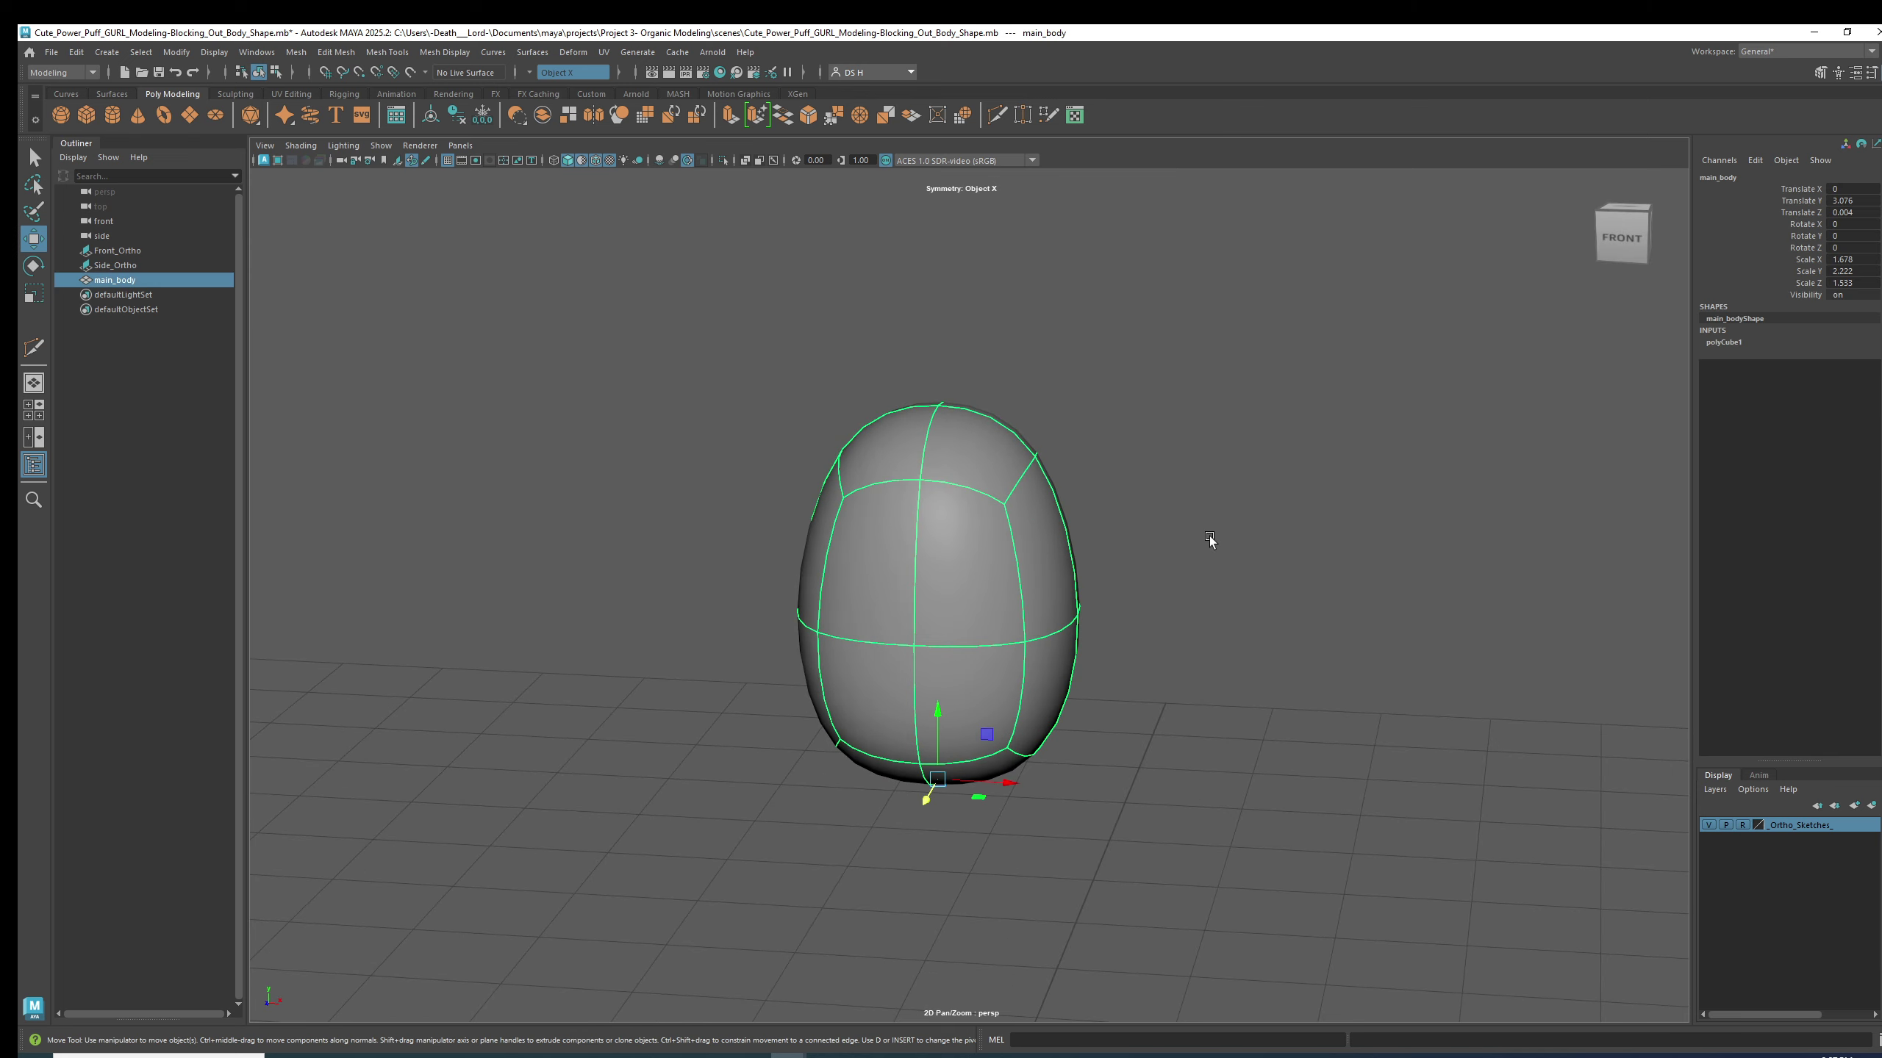
{"action": "left_click", "coordinate": [1209, 535]}
{"action": "left_click_drag", "start_coordinate": [1208, 535], "coordinate": [1085, 621], "text": "alt"}
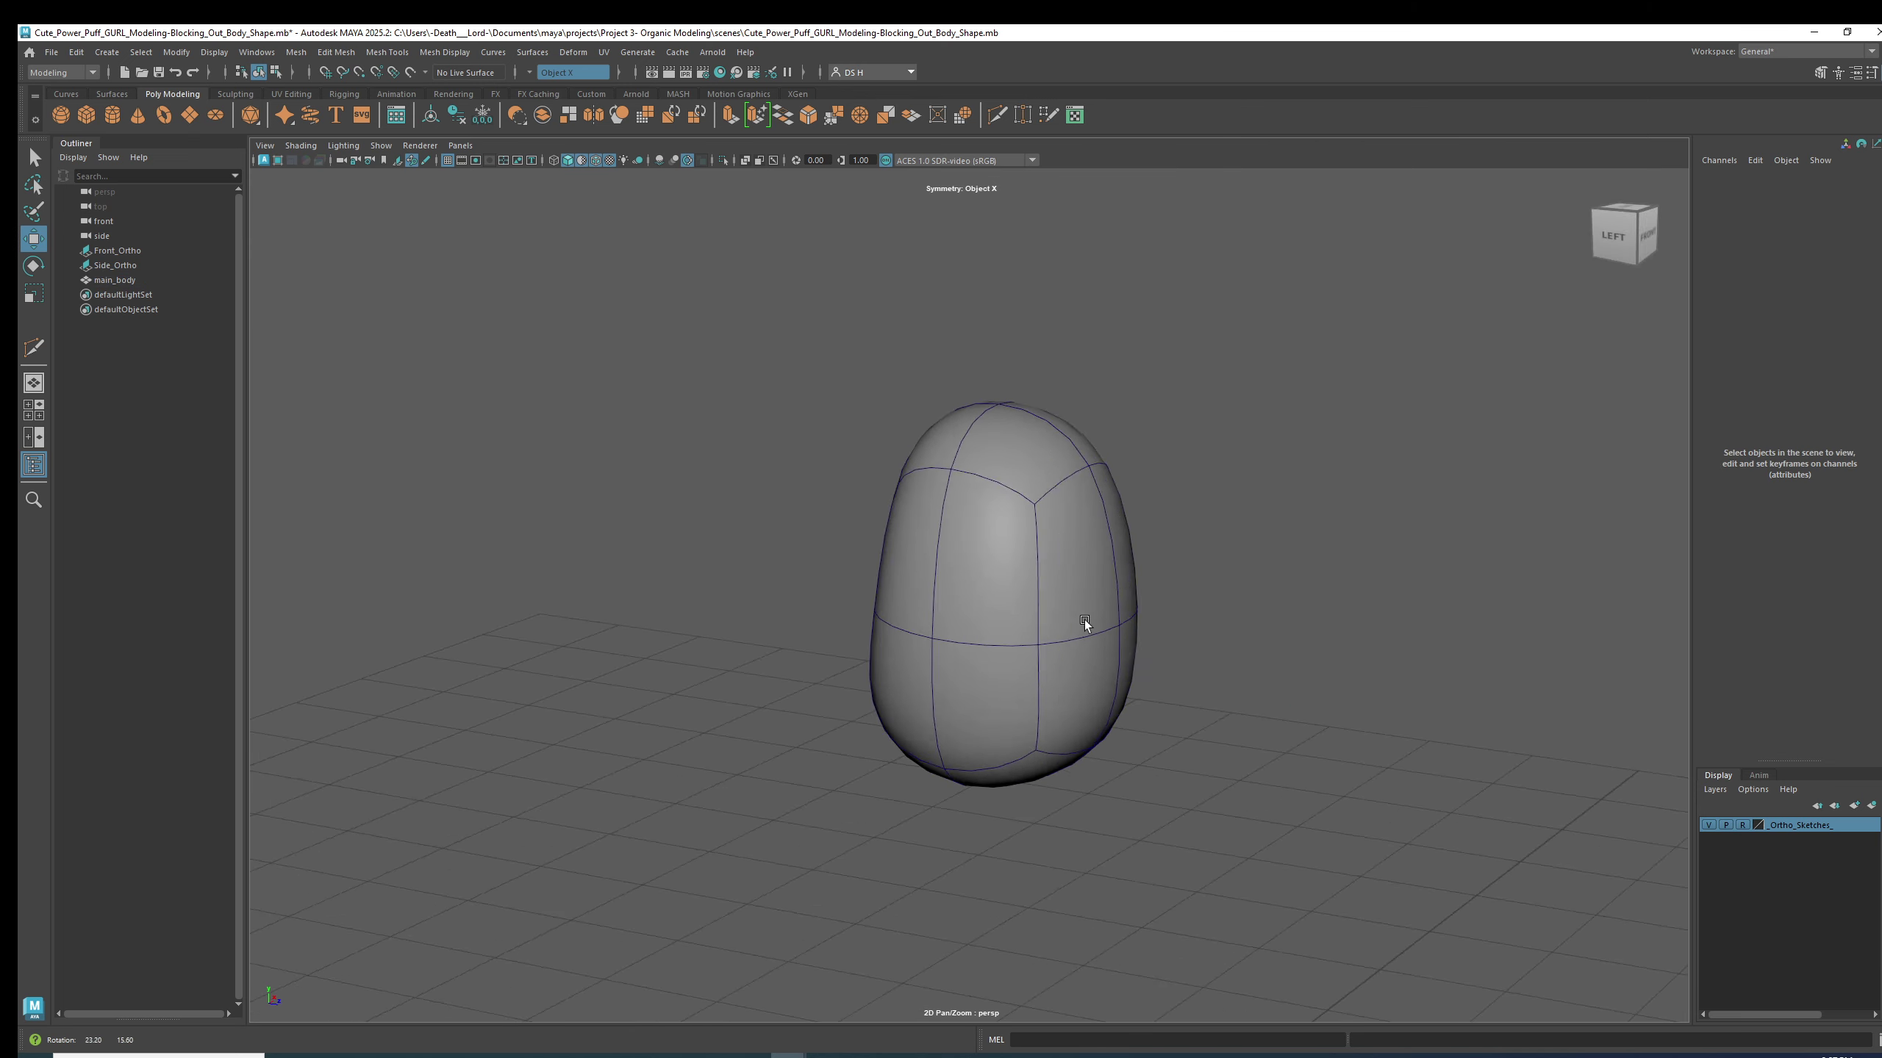
- Compare main_body's smoothed form and faceted cage with the side sketch and return to the four-view layout
{"action": "key", "text": "space"}
{"action": "key", "text": "space"}
{"action": "middle_click_drag", "start_coordinate": [1157, 564], "coordinate": [1113, 543], "text": "alt"}
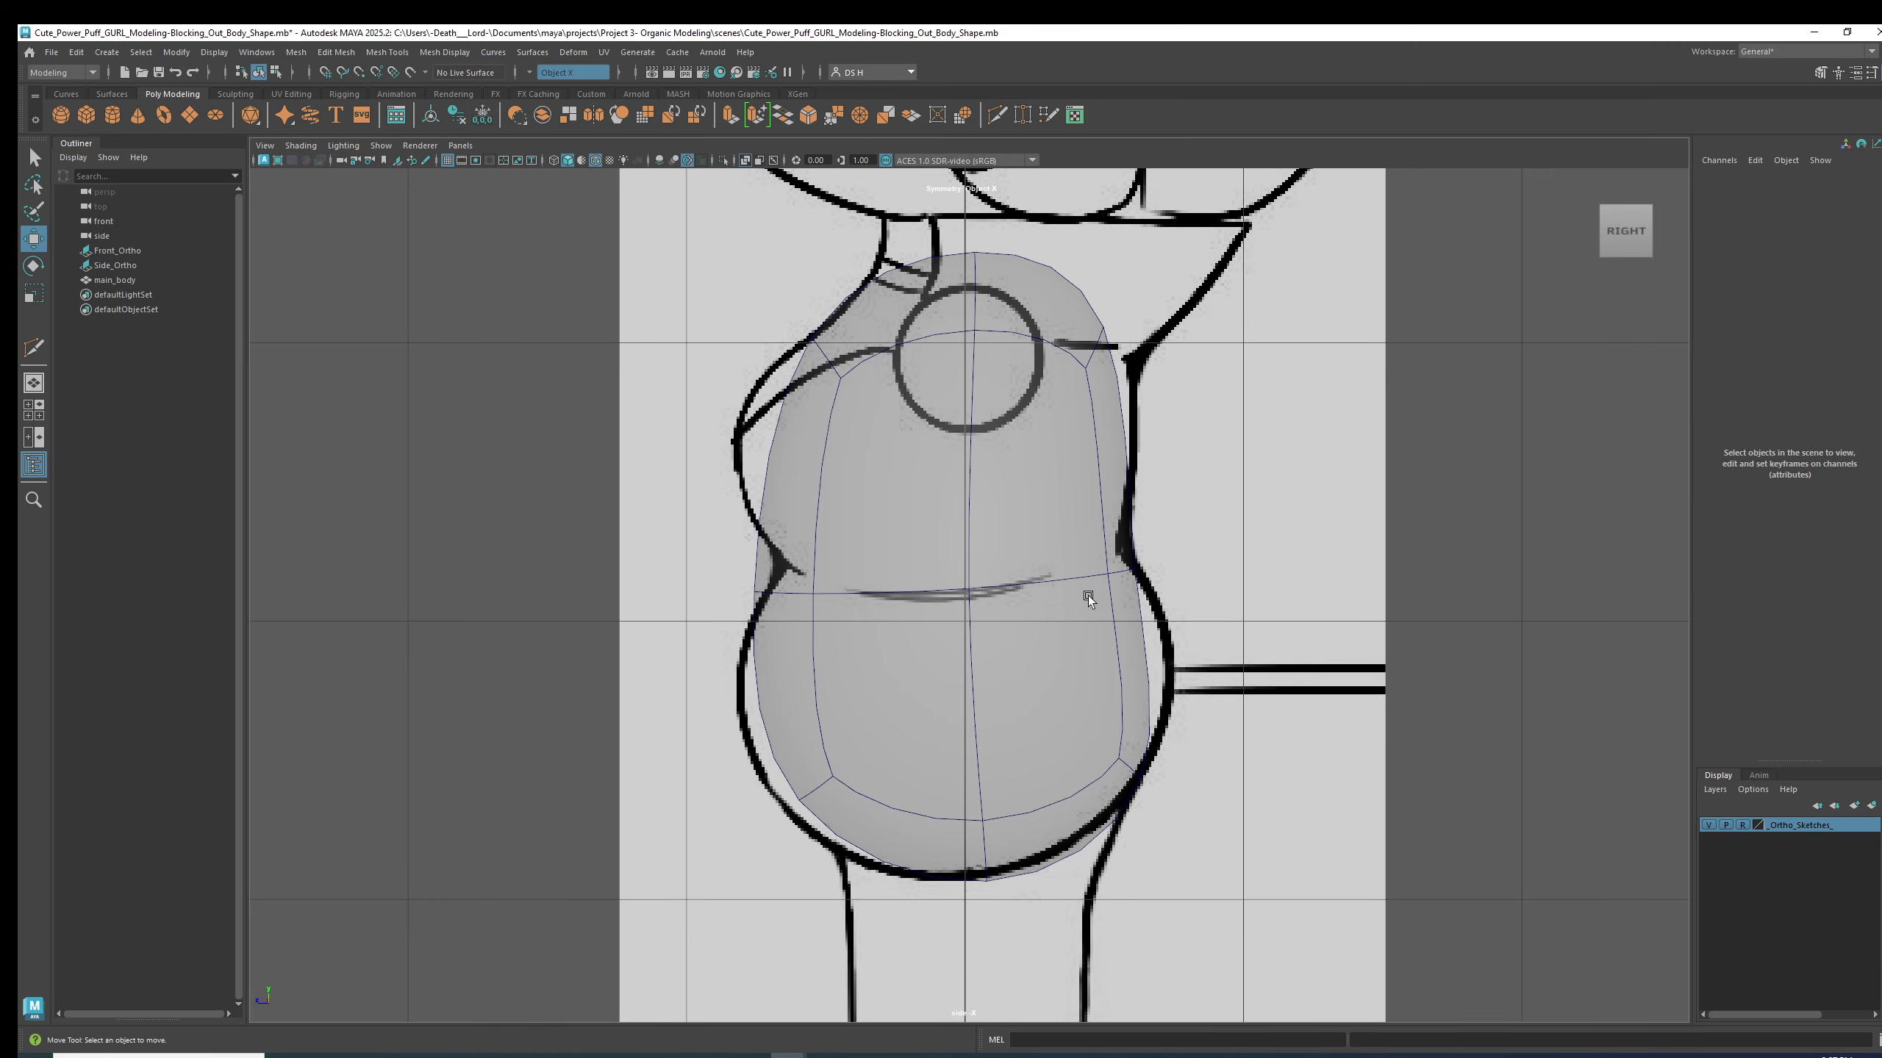
{"action": "left_click", "coordinate": [1104, 682]}
{"action": "key", "text": "1"}
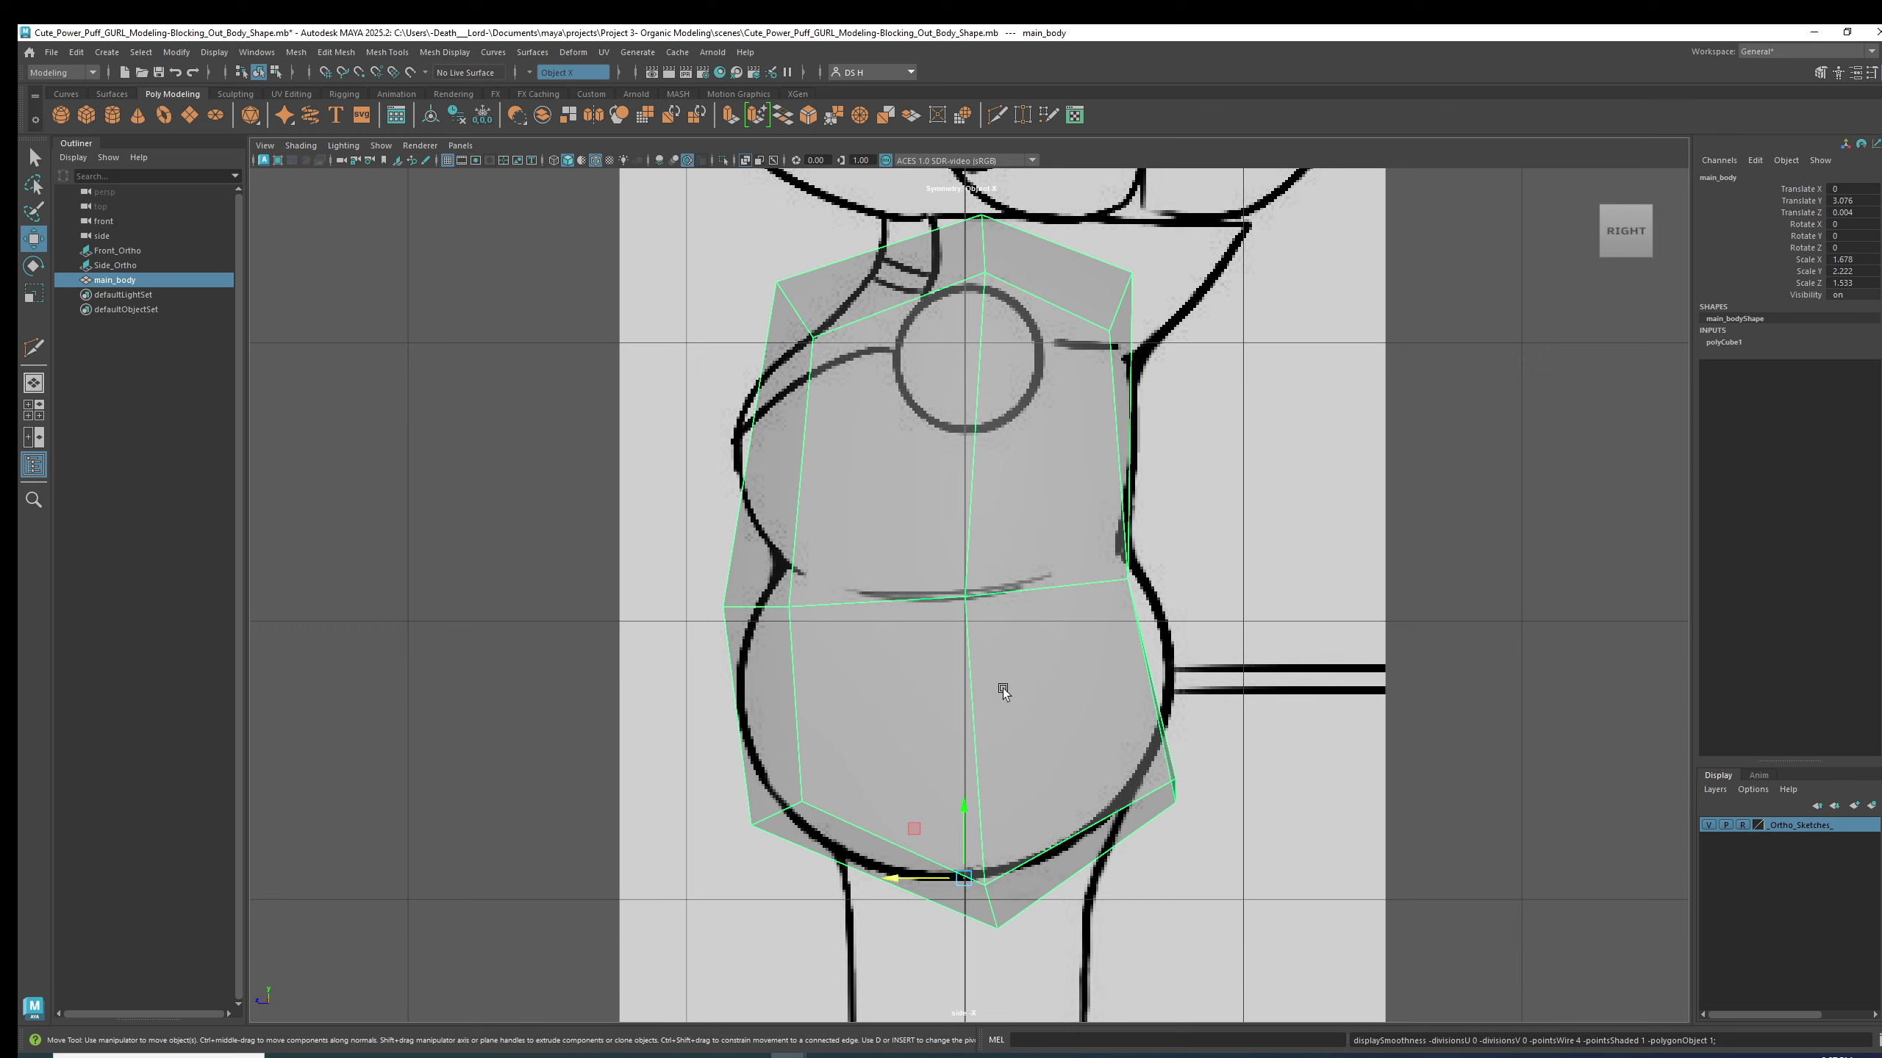
{"action": "key", "text": "space"}
{"action": "left_click", "coordinate": [1435, 356]}
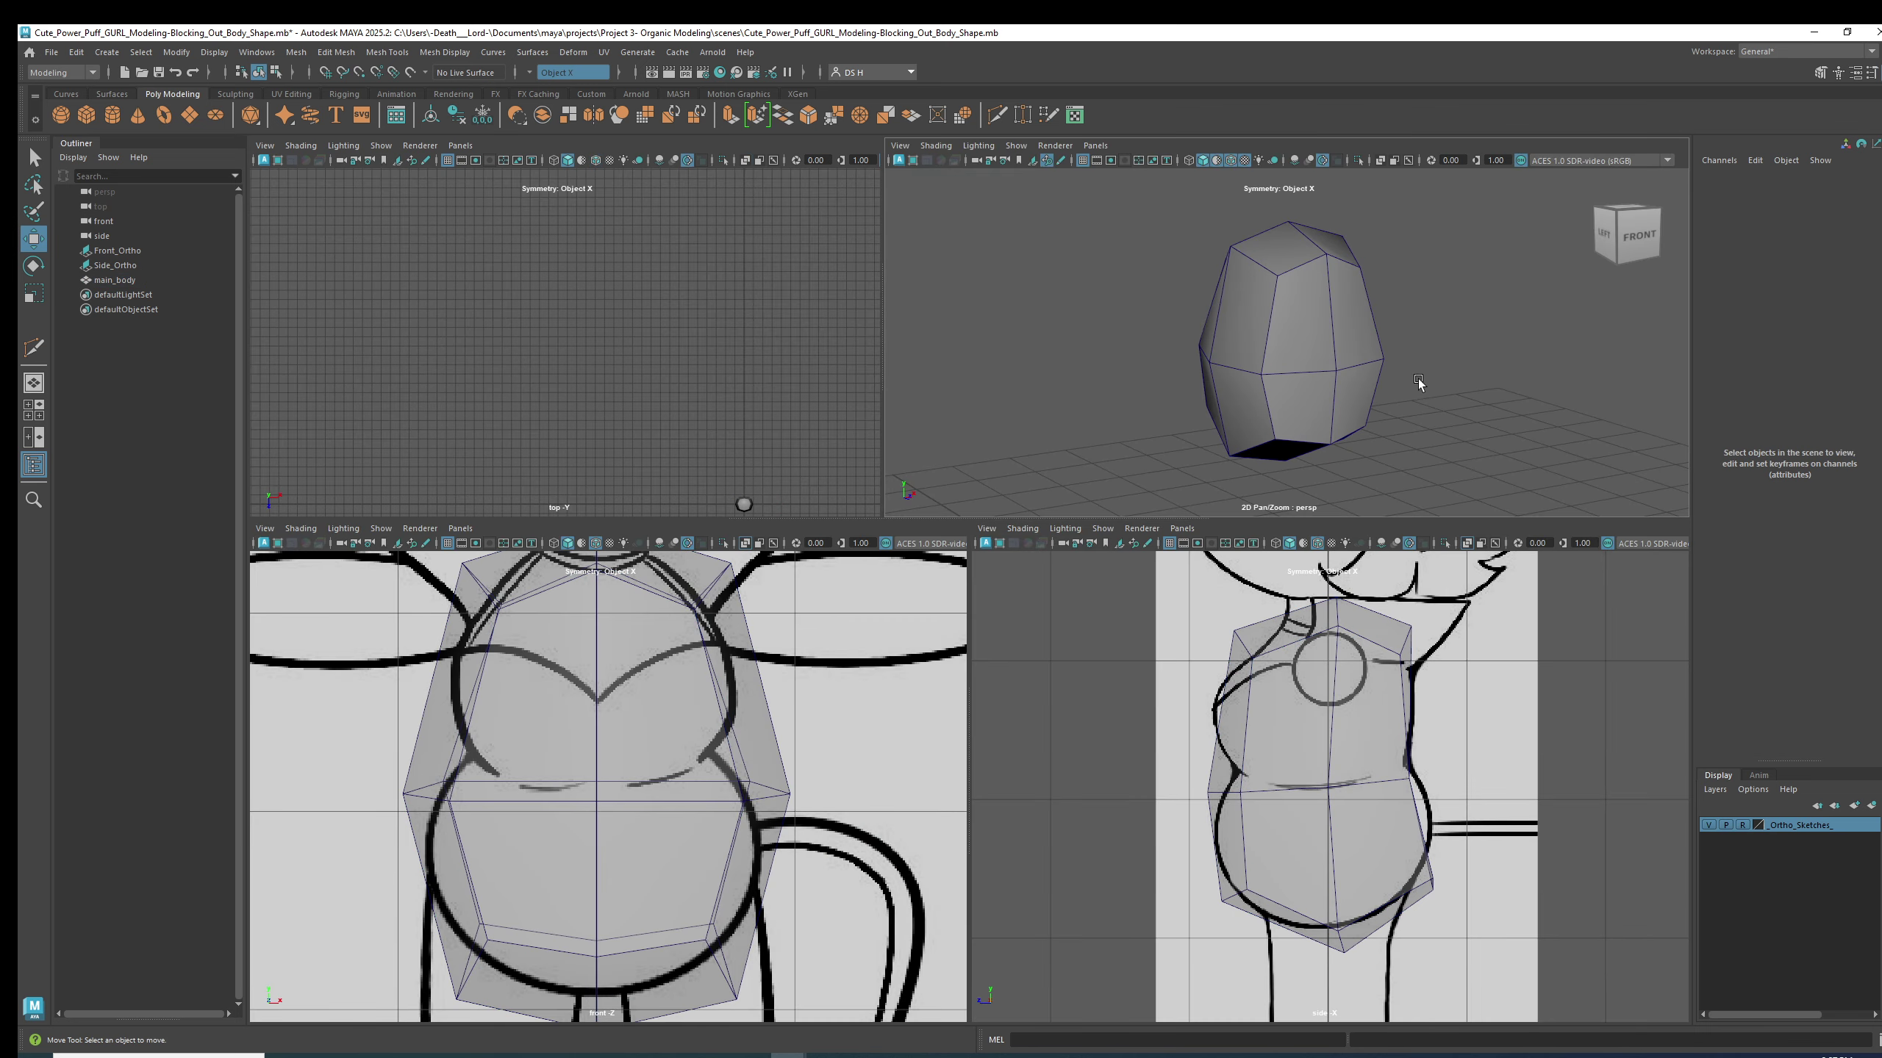
- Select main_body, display it smoothed, and look over its form from several angles in perspective
{"action": "left_click_drag", "start_coordinate": [1418, 383], "coordinate": [1155, 403], "text": "alt"}
{"action": "left_click", "coordinate": [1238, 343]}
{"action": "key", "text": "3"}
{"action": "left_click_drag", "start_coordinate": [1412, 351], "coordinate": [1461, 330], "text": "alt"}
{"action": "middle_click_drag", "start_coordinate": [689, 803], "coordinate": [710, 803], "text": "alt"}
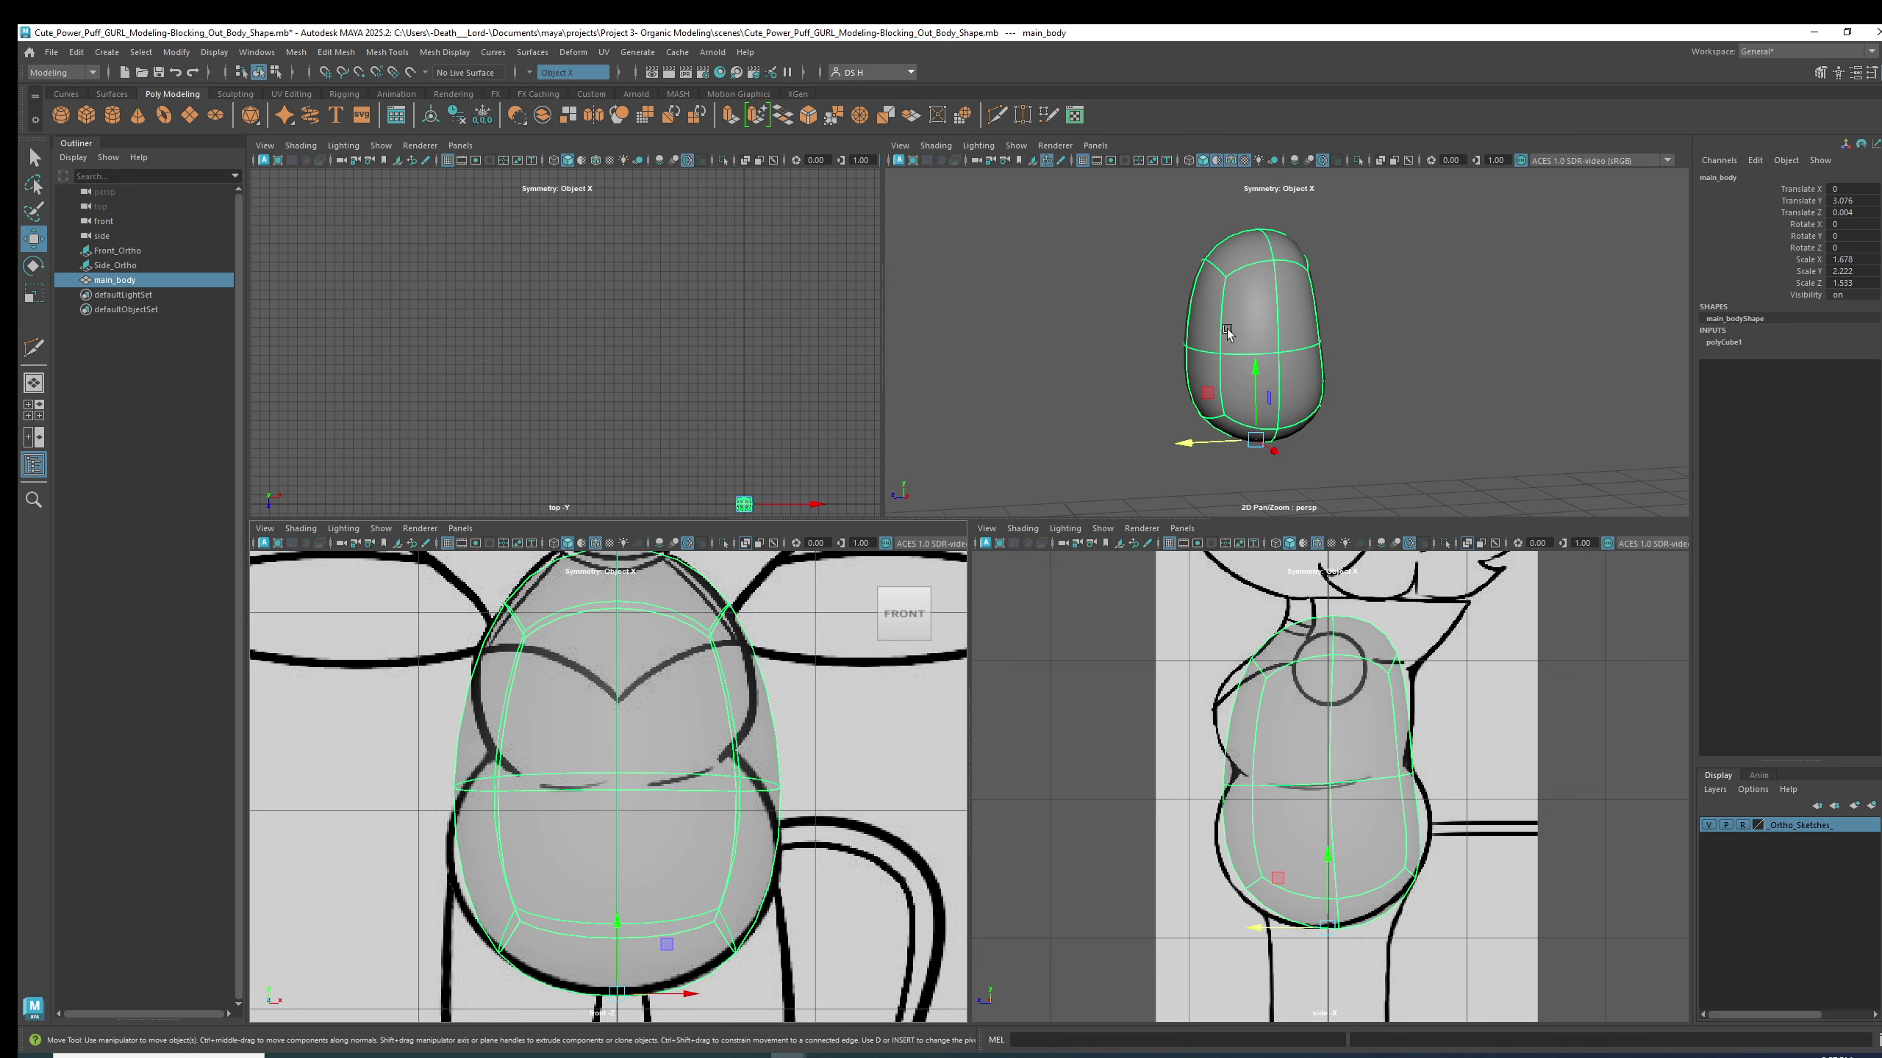
{"action": "left_click_drag", "start_coordinate": [1226, 332], "coordinate": [1289, 400], "text": "alt"}
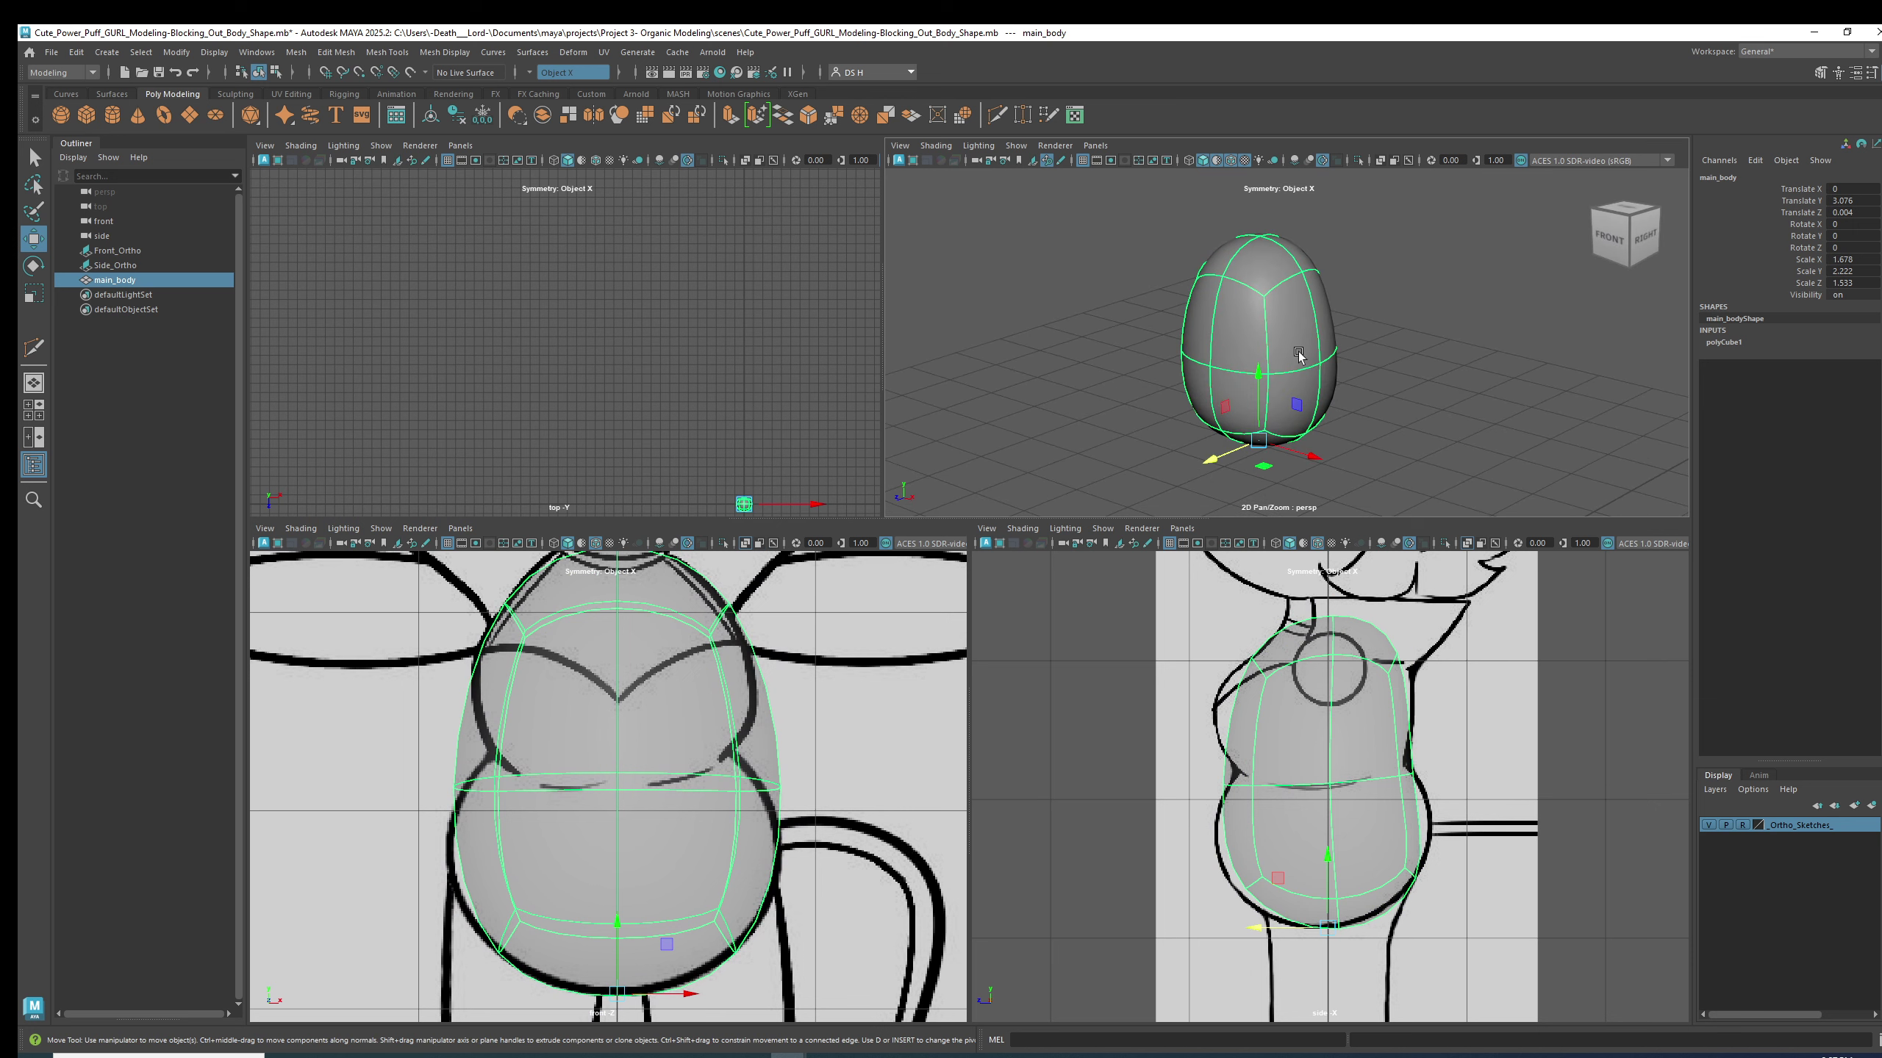
{"action": "left_click_drag", "start_coordinate": [1242, 326], "coordinate": [1293, 303], "text": "alt"}
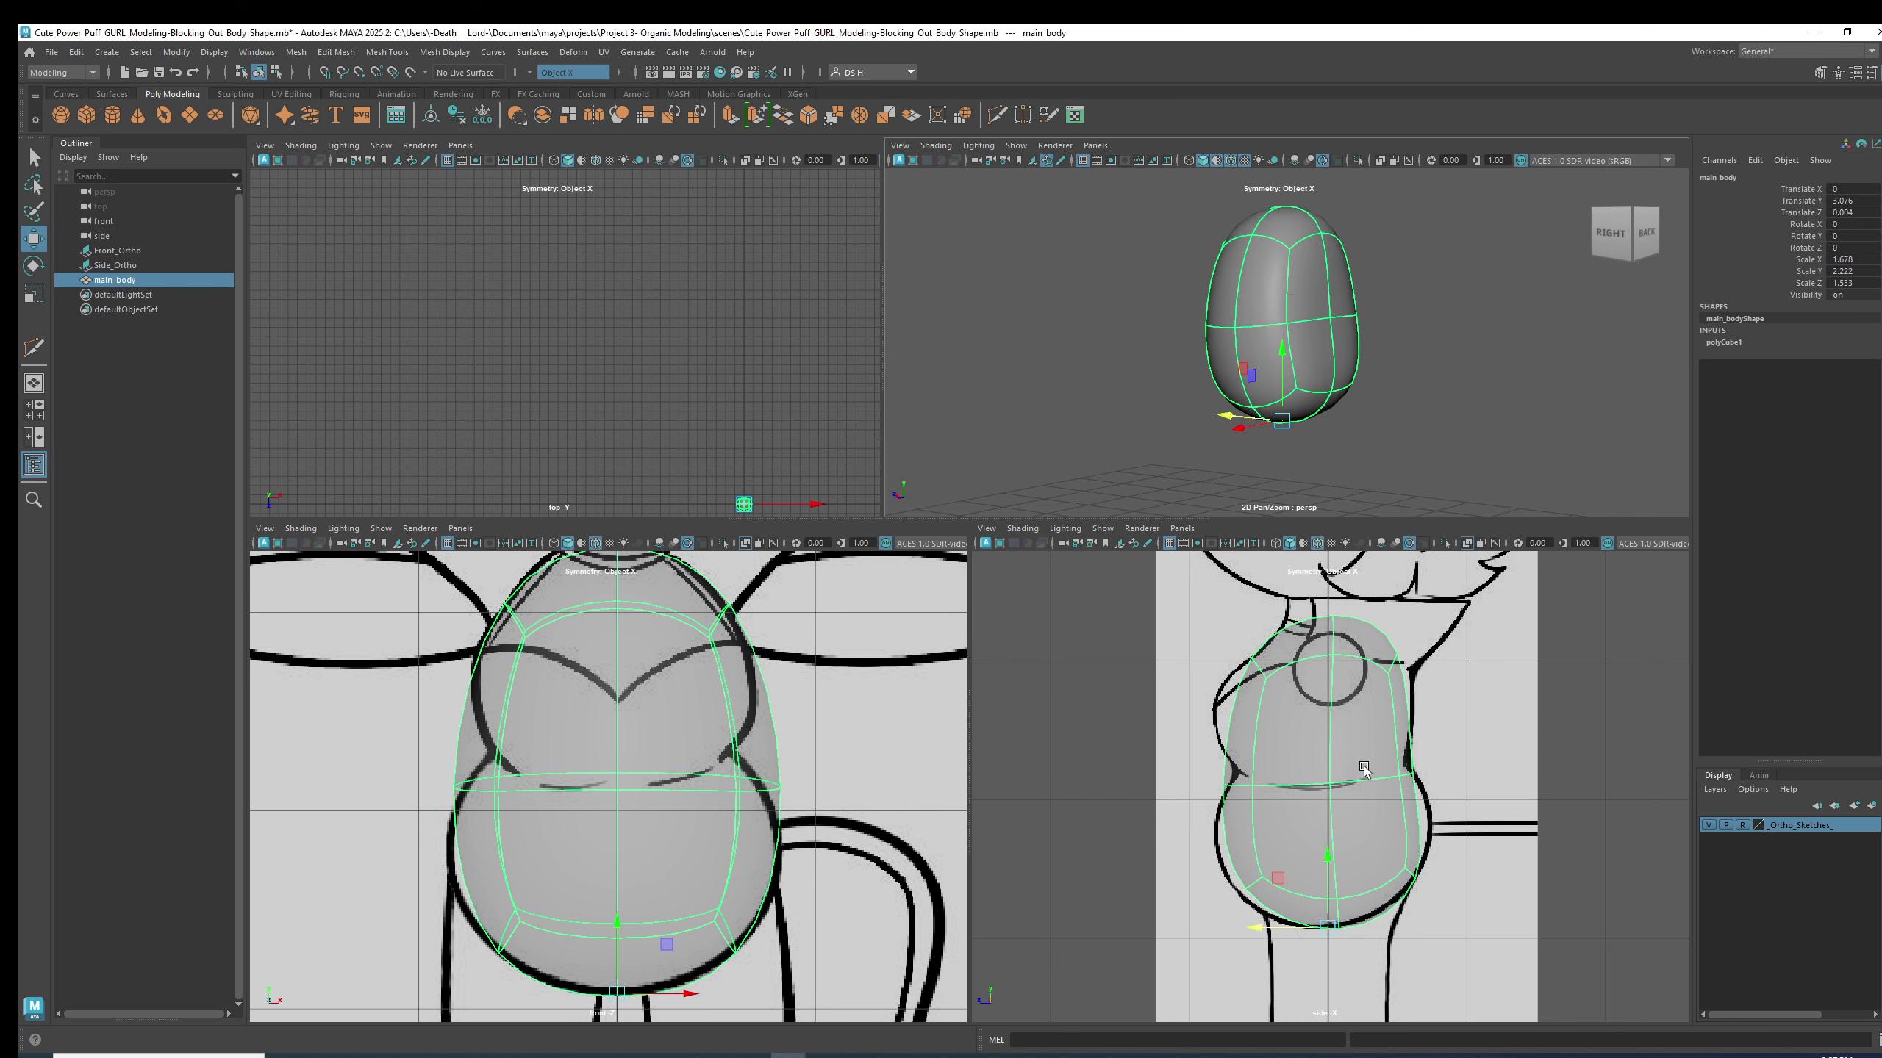
- Compare main_body's smoothed form and faceted cage with the side sketch, and its cage with the front sketch
{"action": "key", "text": "space"}
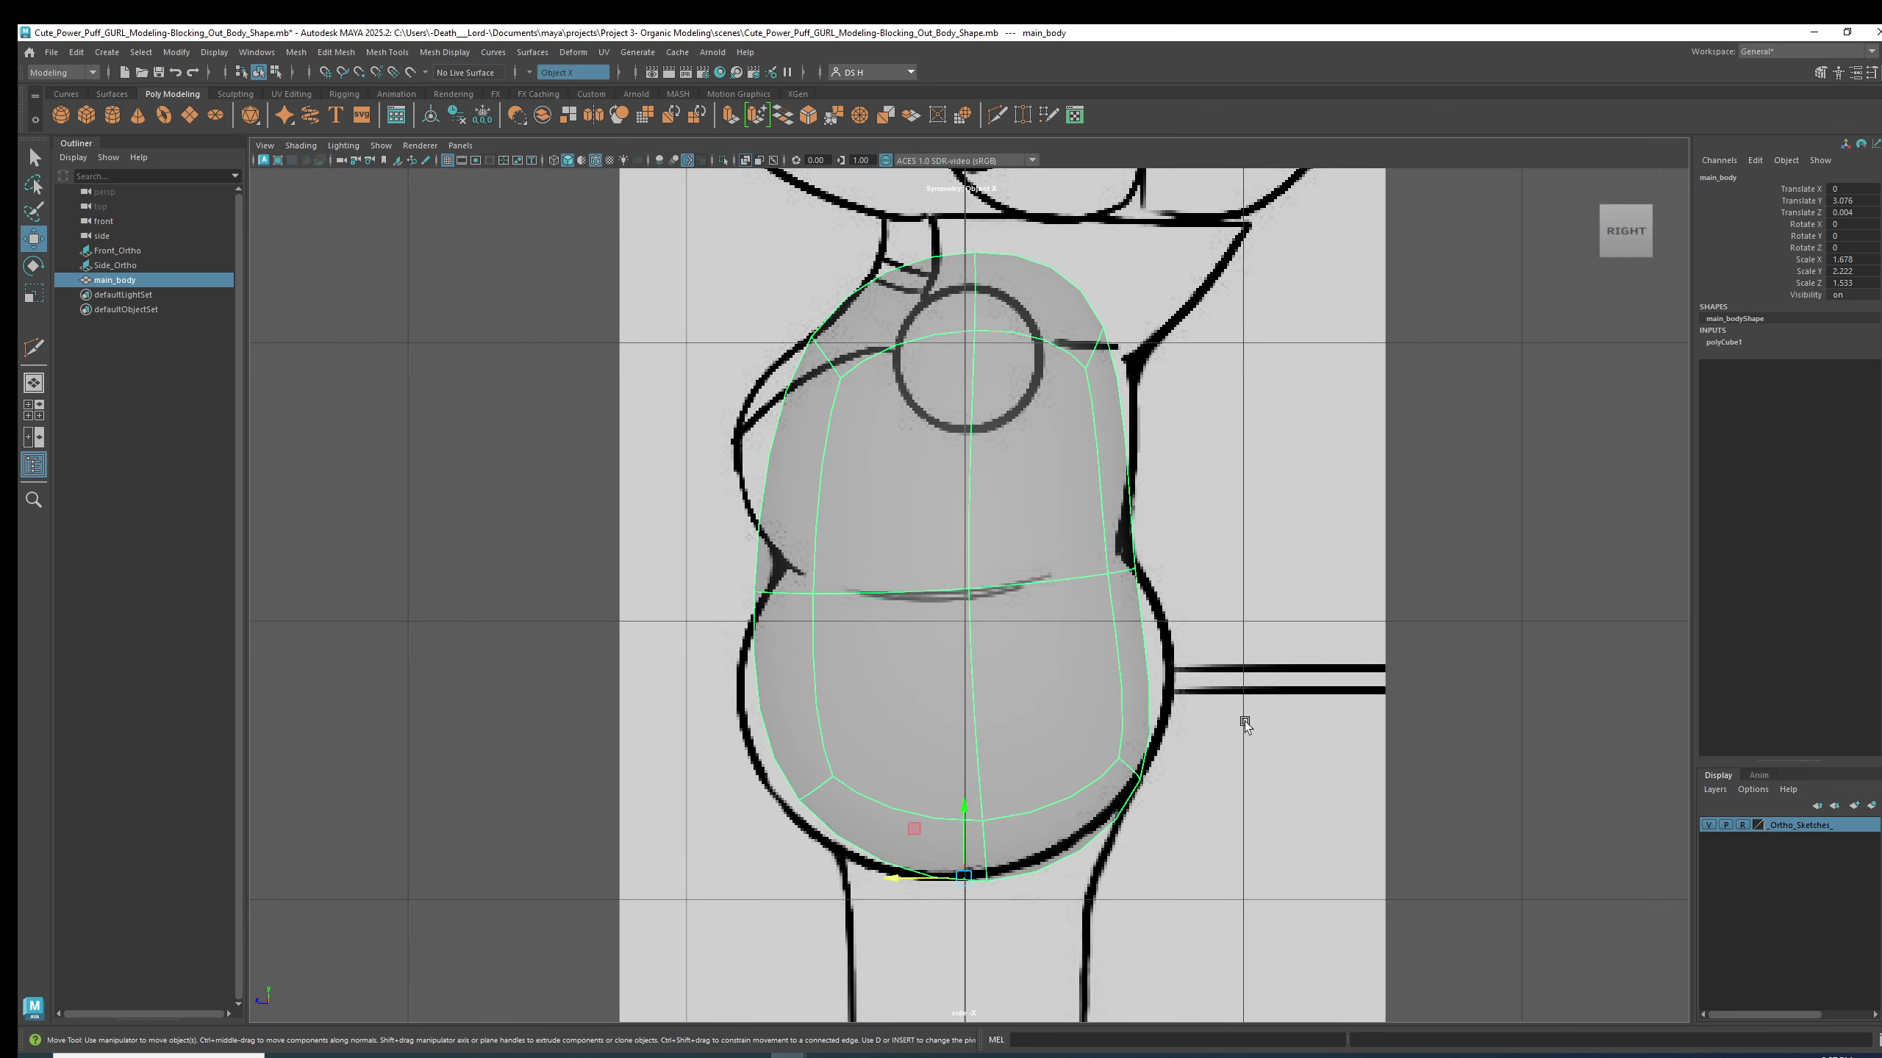
{"action": "key", "text": "1"}
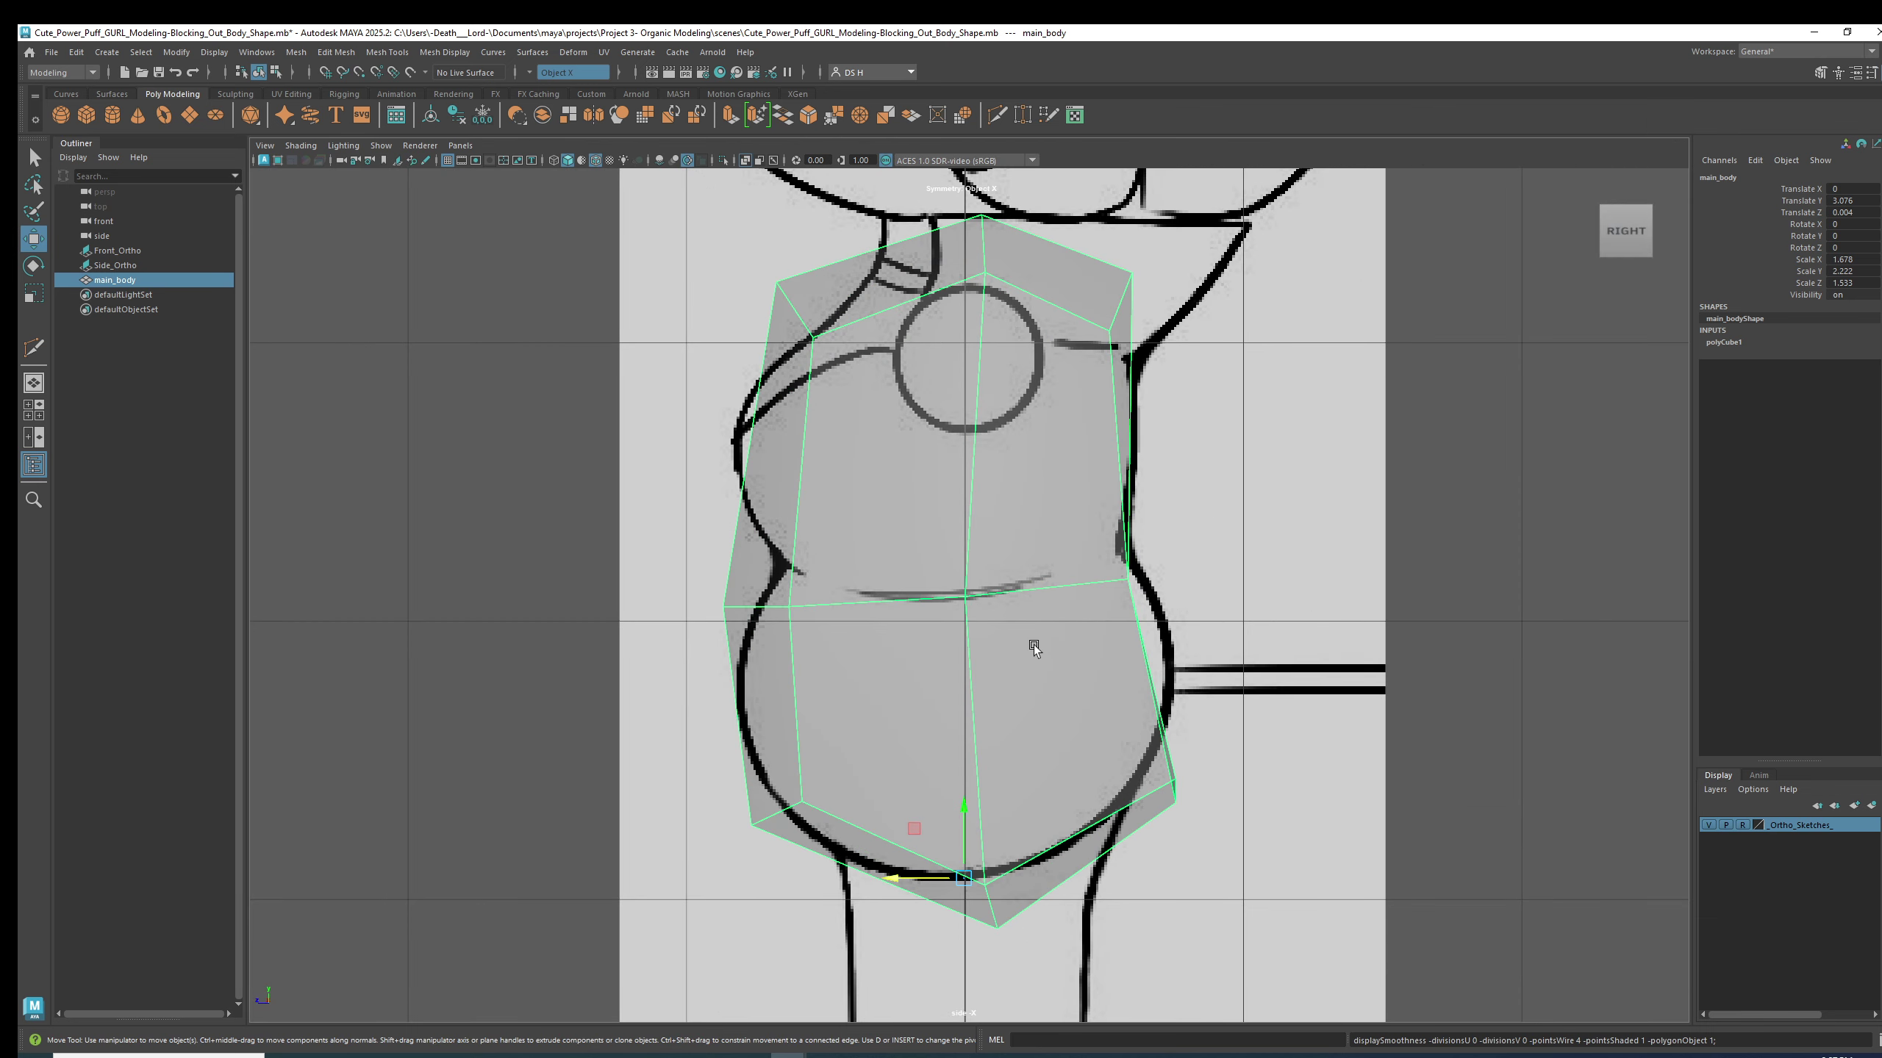
{"action": "key", "text": "space"}
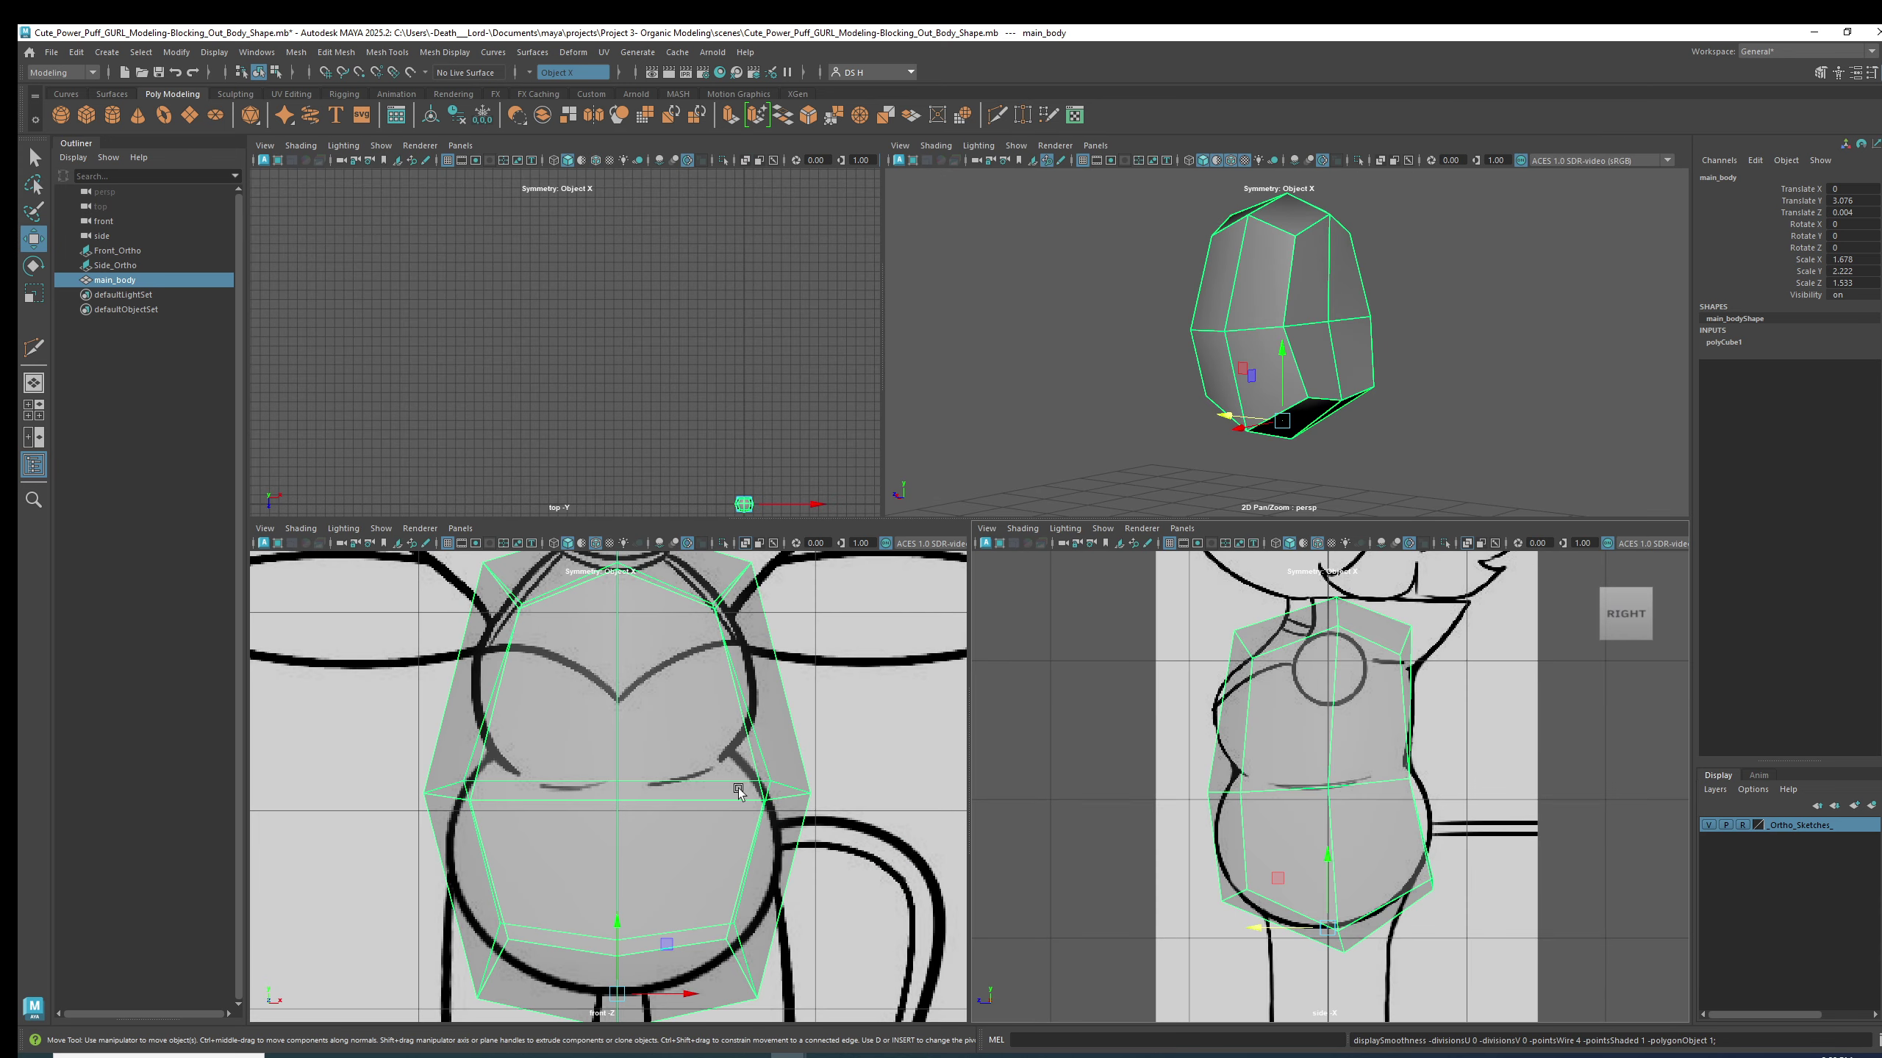
{"action": "key", "text": "space"}
{"action": "scroll", "coordinate": [1154, 879], "scroll_direction": "down", "scroll_amount": 5}
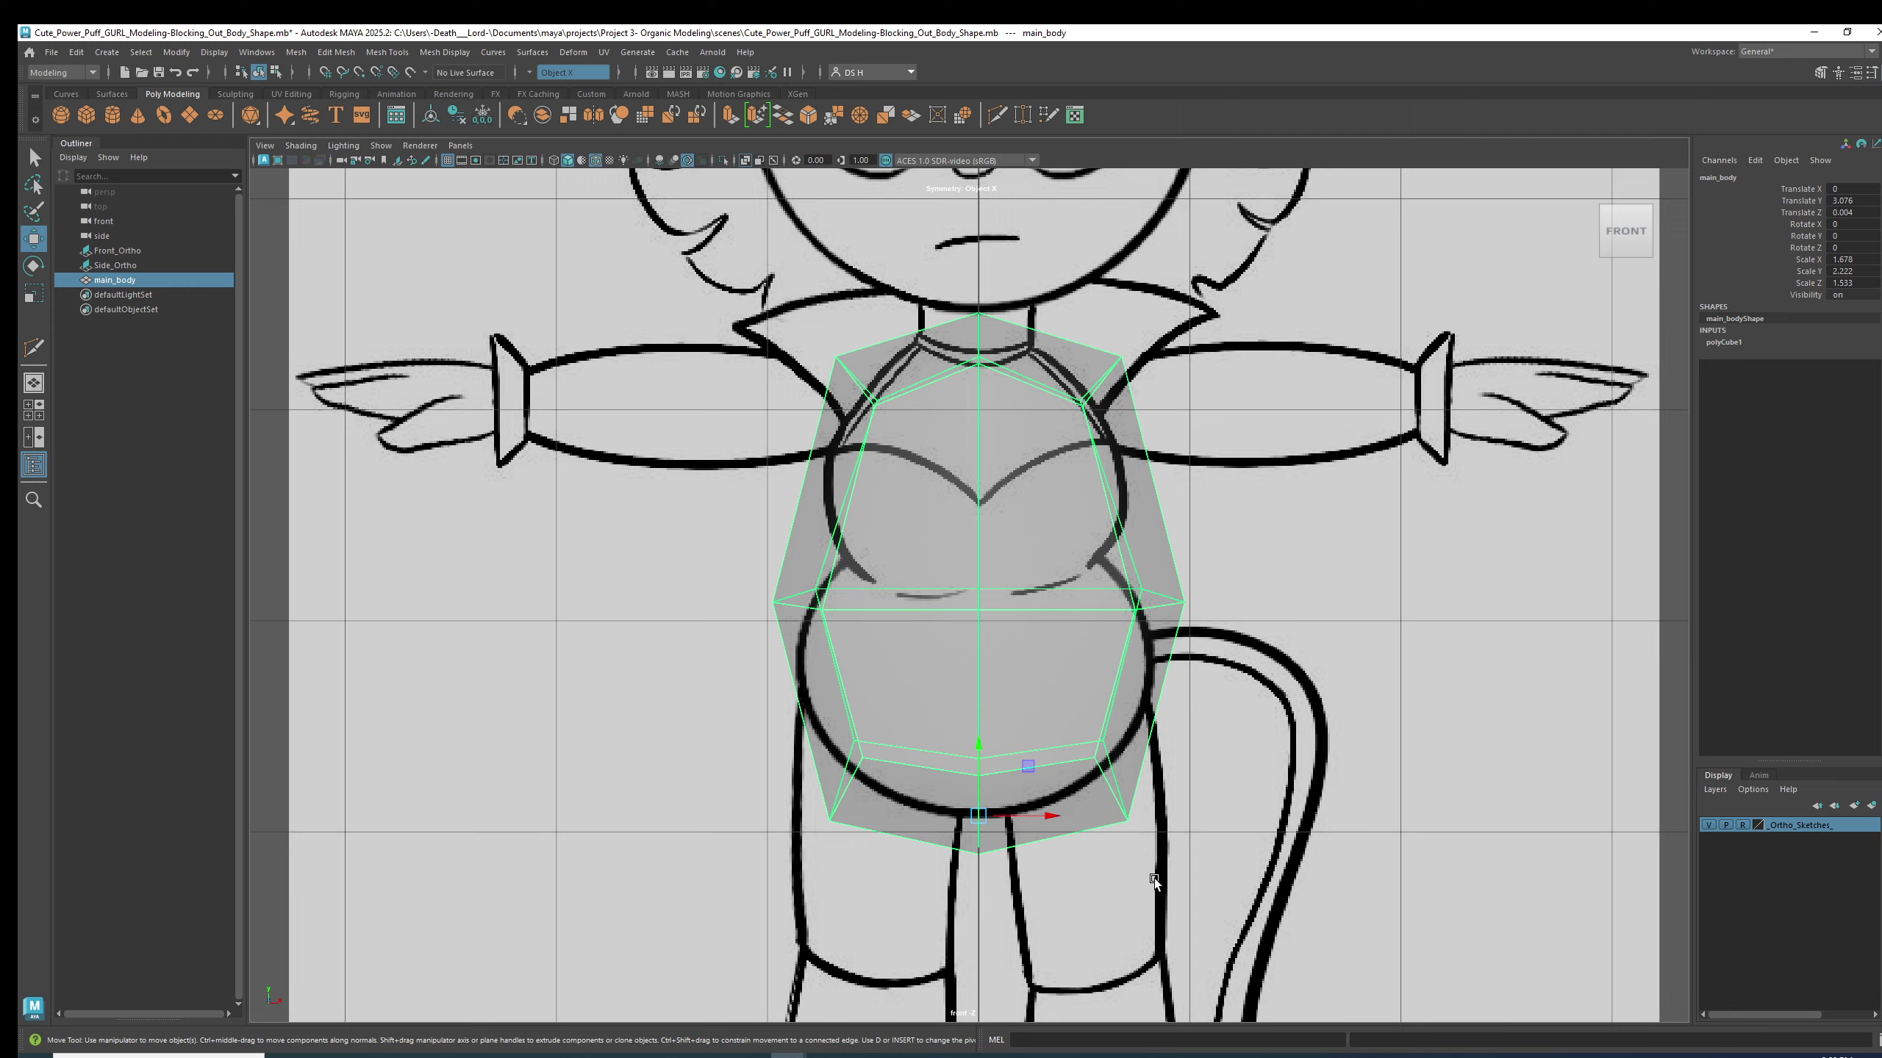
{"action": "key", "text": "space"}
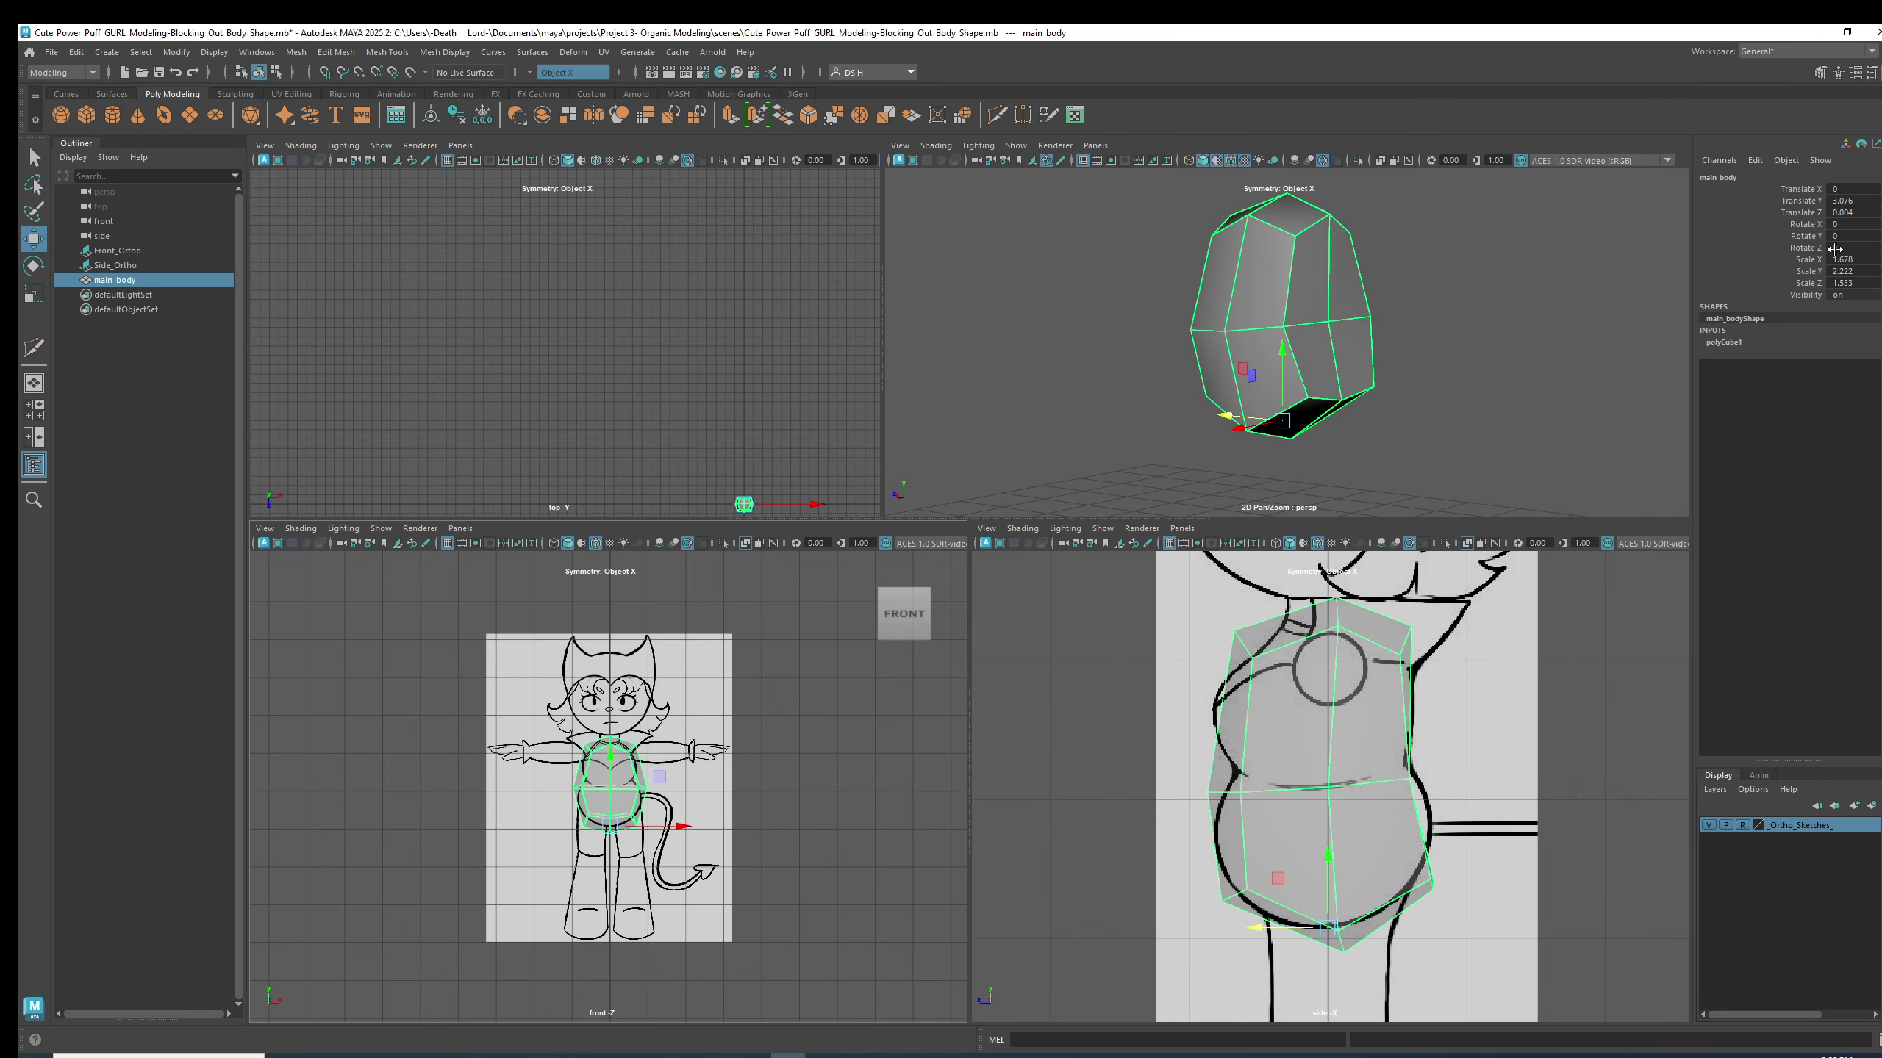
- Try moving main_body along the X axis and along the depth axis, undoing both moves
{"action": "left_click", "coordinate": [1570, 475]}
{"action": "left_click_drag", "start_coordinate": [1192, 406], "coordinate": [1329, 416], "text": "alt"}
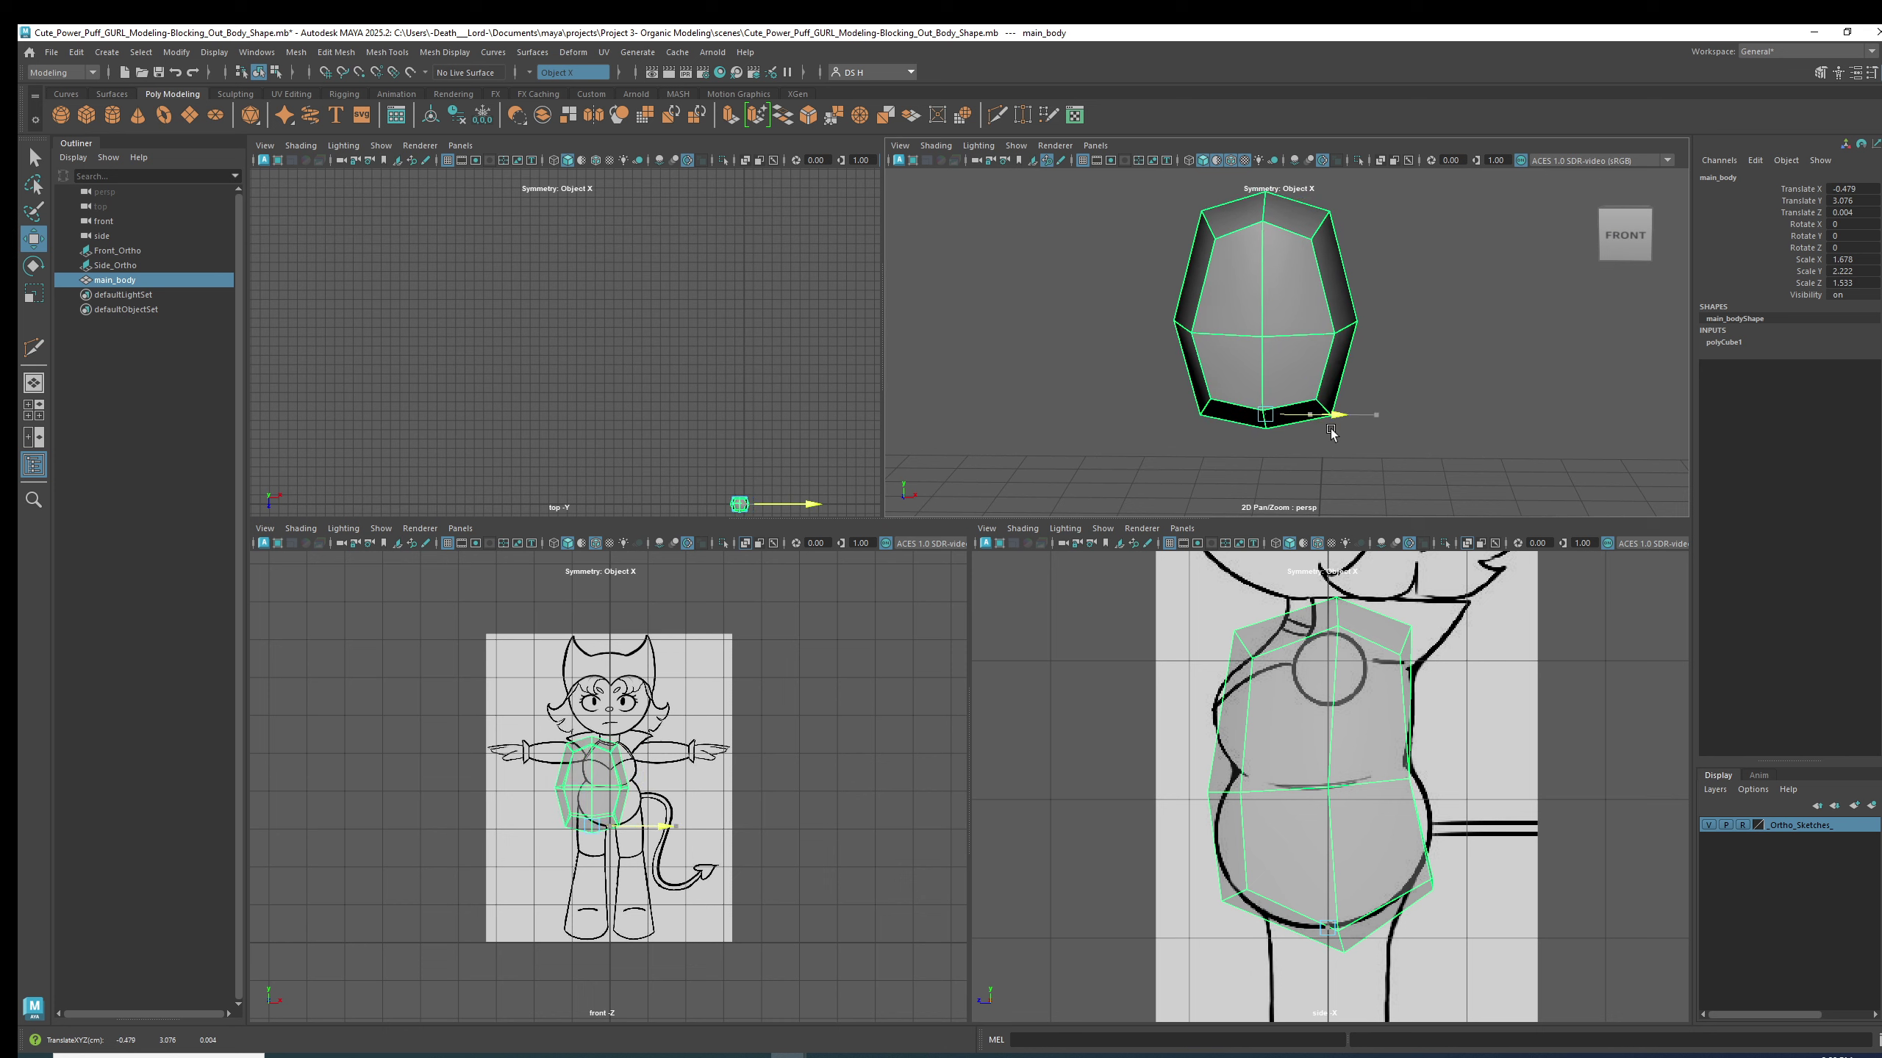
{"action": "key", "text": "ctrl+z"}
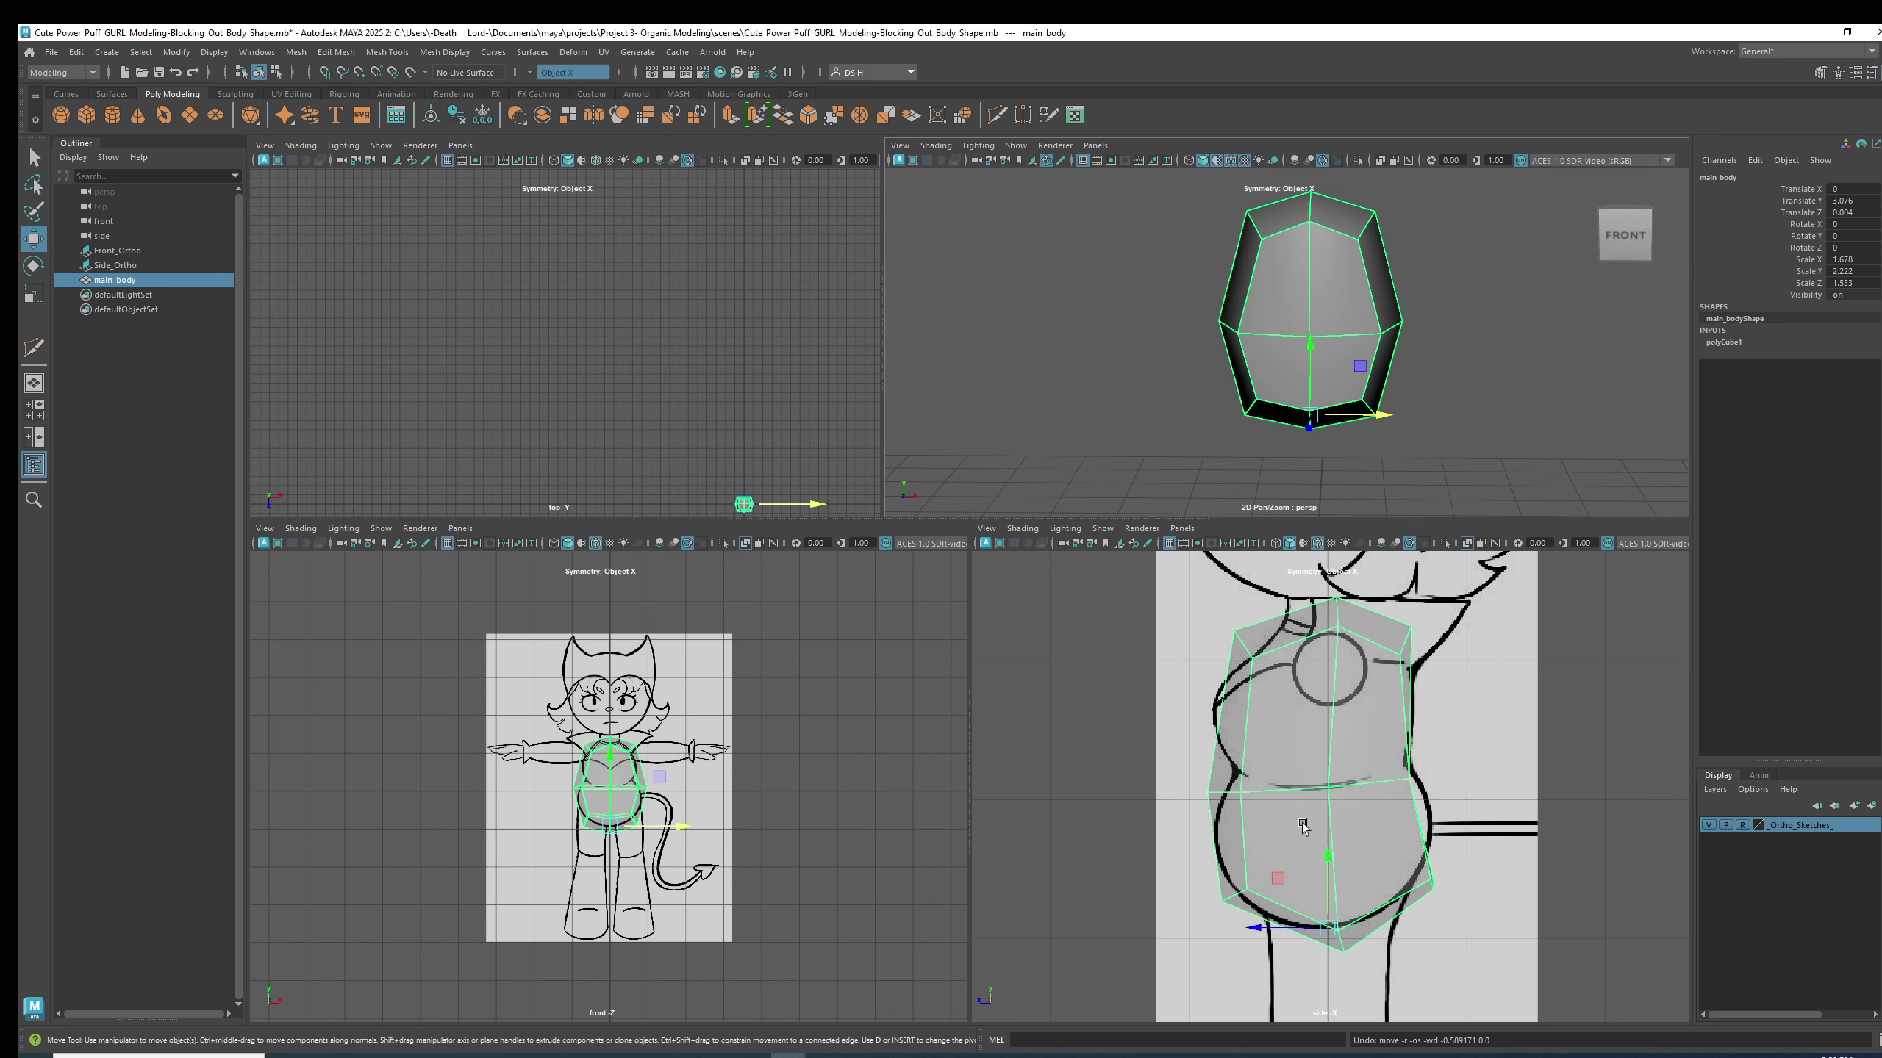
{"action": "left_click_drag", "start_coordinate": [1263, 931], "coordinate": [1295, 931]}
{"action": "key", "text": "ctrl+z"}
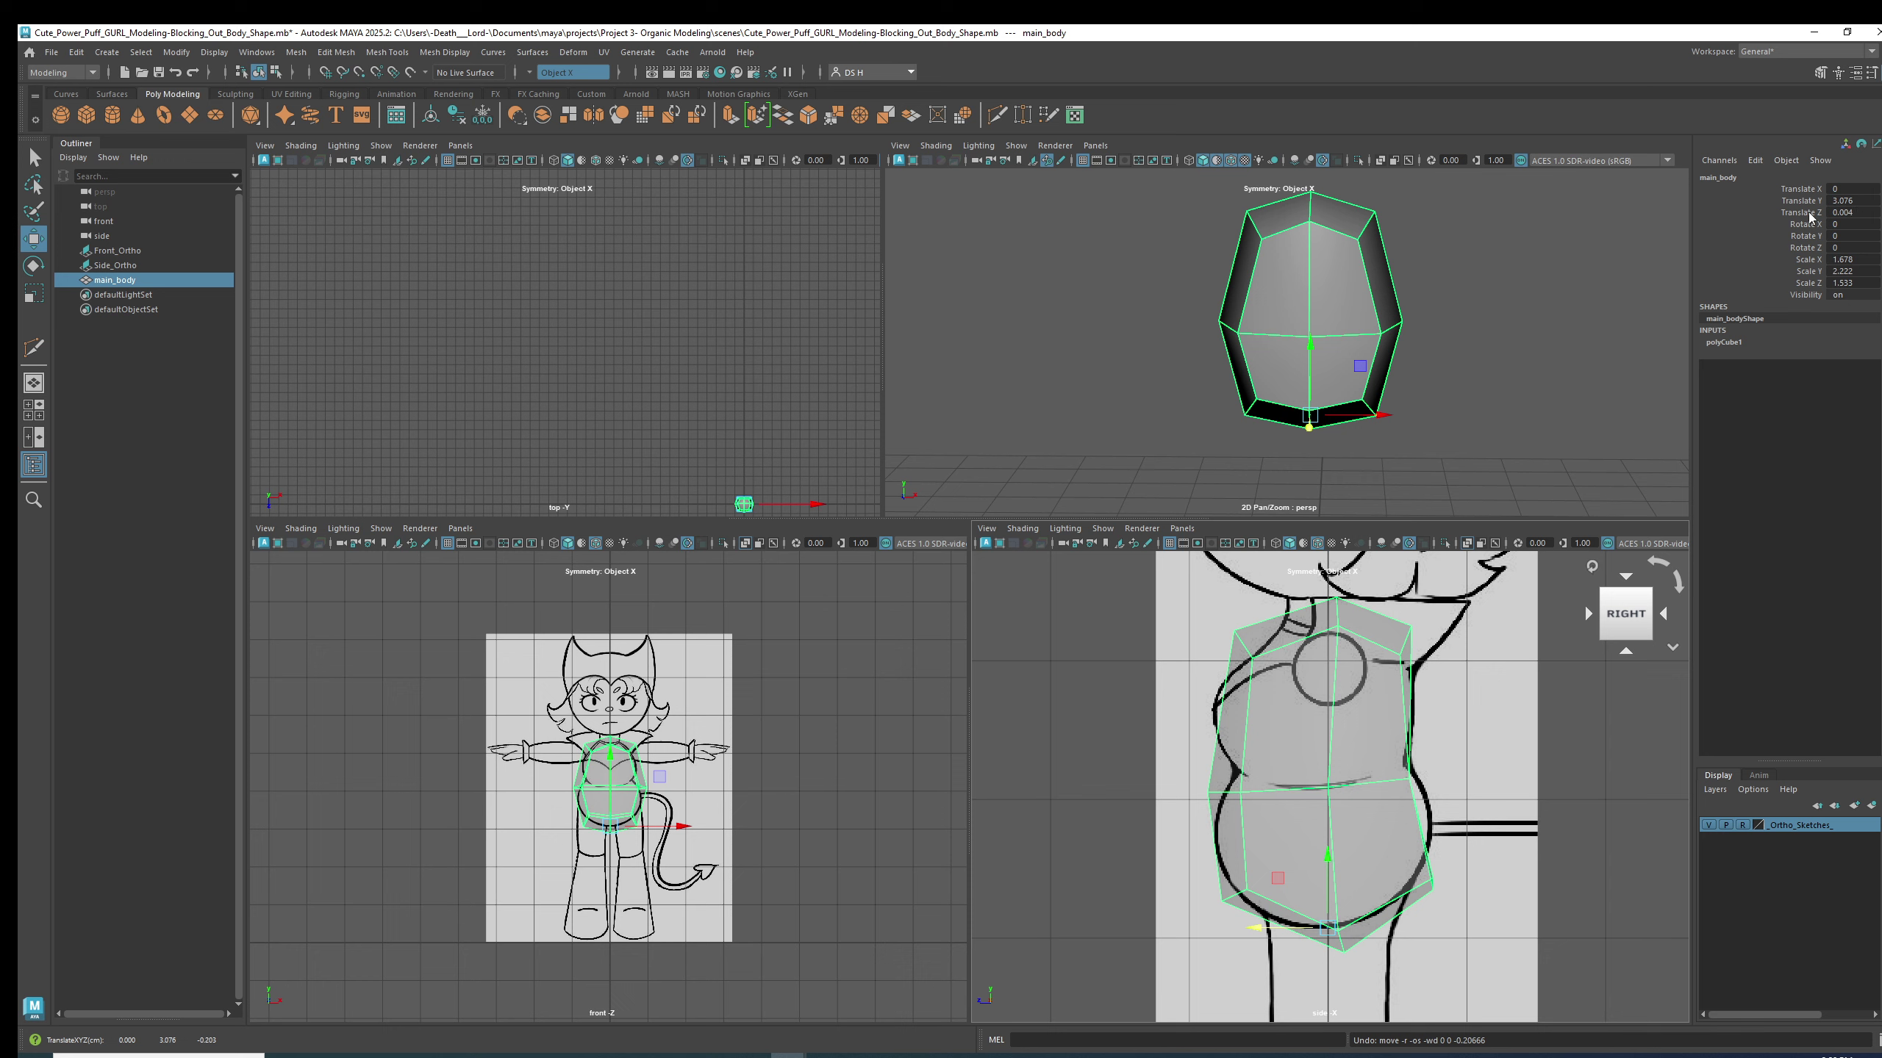
- Try shifting main_body sideways in the front view and rotating it about its vertical axis, undoing both changes
{"action": "middle_click_drag", "start_coordinate": [1337, 780], "coordinate": [1396, 782], "text": "alt"}
{"action": "middle_click_drag", "start_coordinate": [547, 824], "coordinate": [610, 819], "text": "alt"}
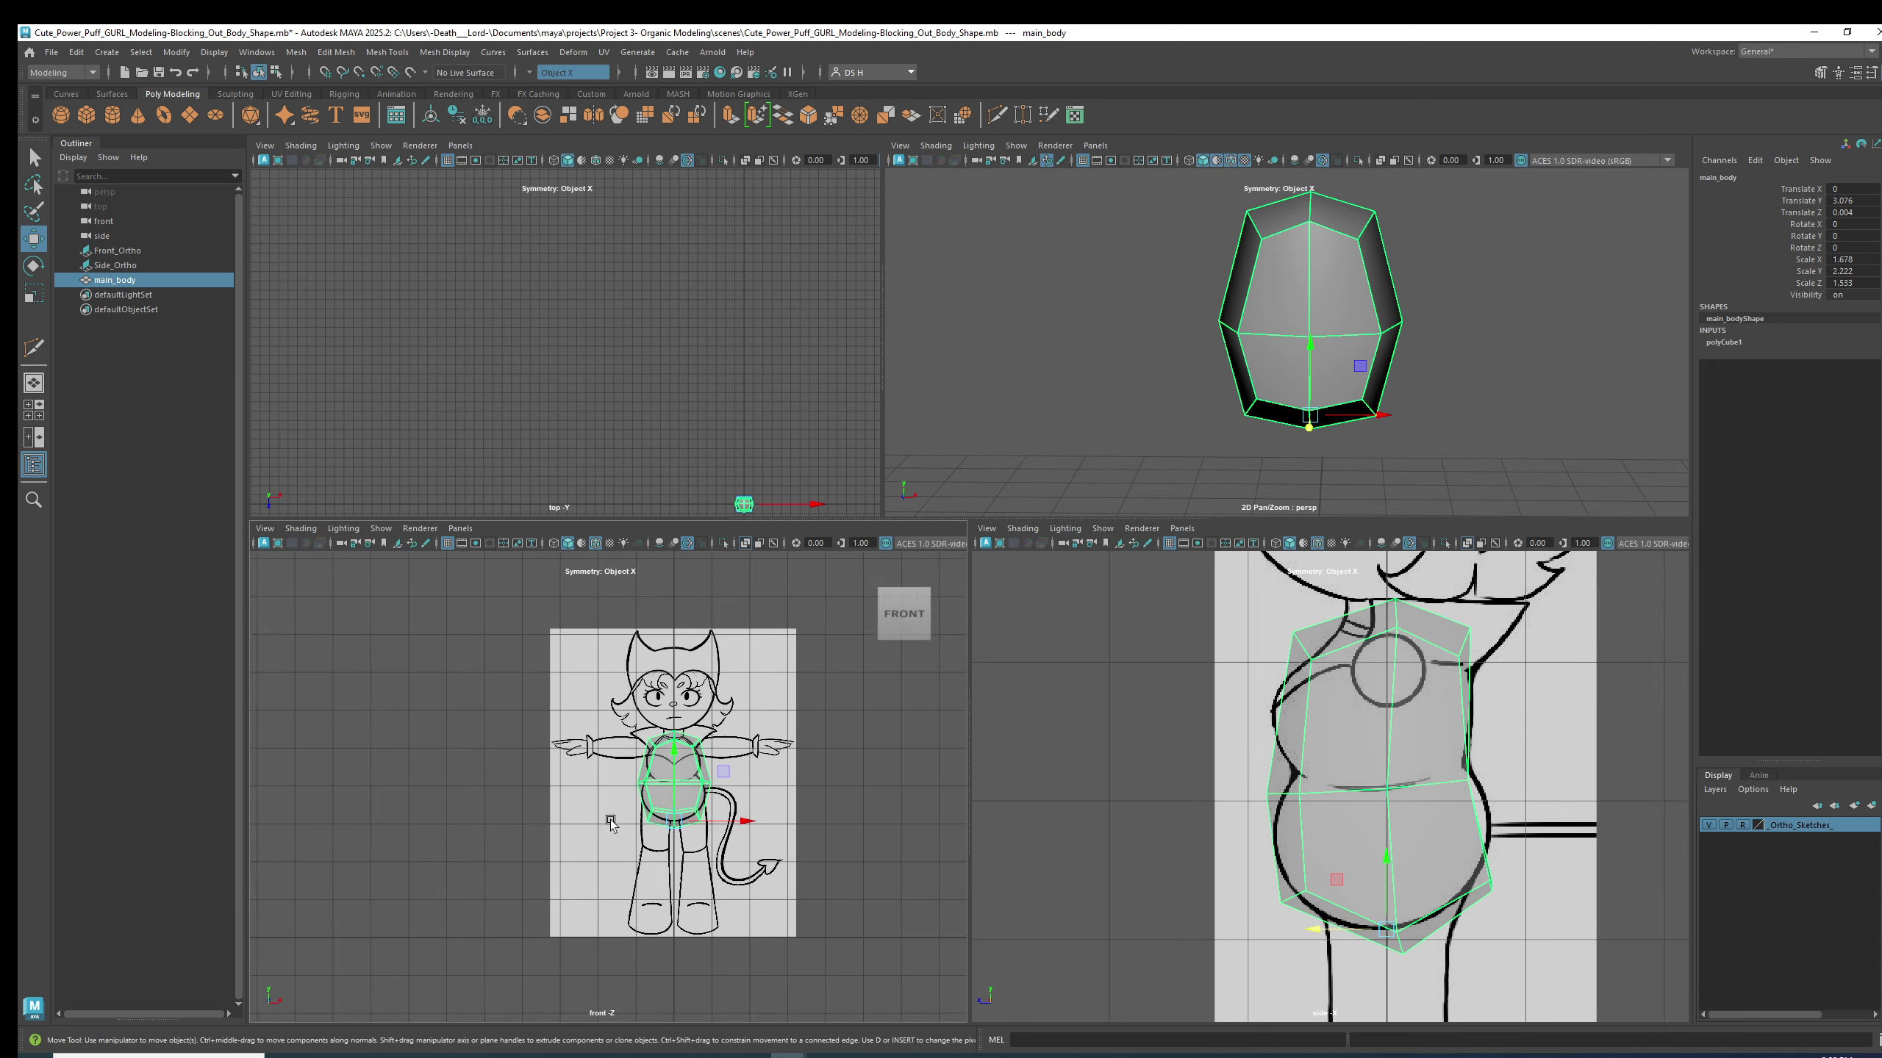
{"action": "scroll", "coordinate": [610, 823], "scroll_direction": "up", "scroll_amount": 3}
{"action": "left_click_drag", "start_coordinate": [839, 872], "coordinate": [860, 863]}
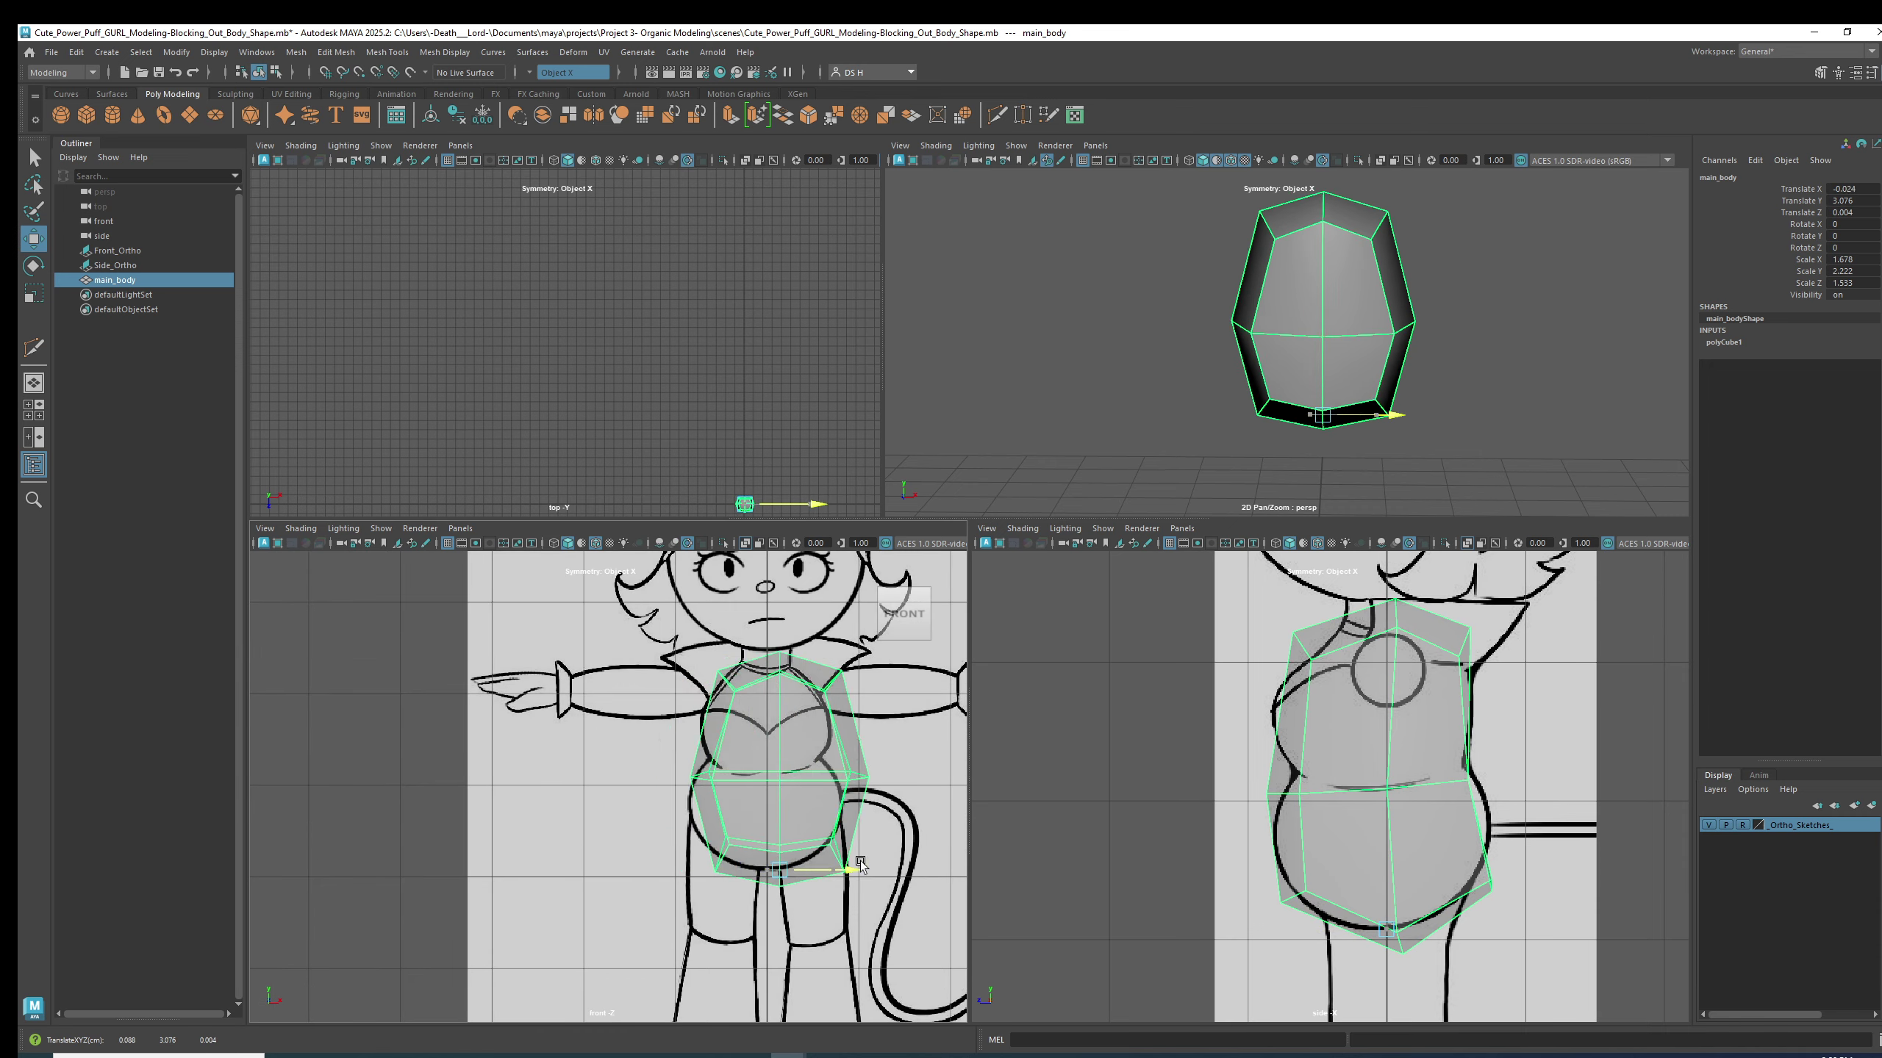
{"action": "key", "text": "ctrl+z"}
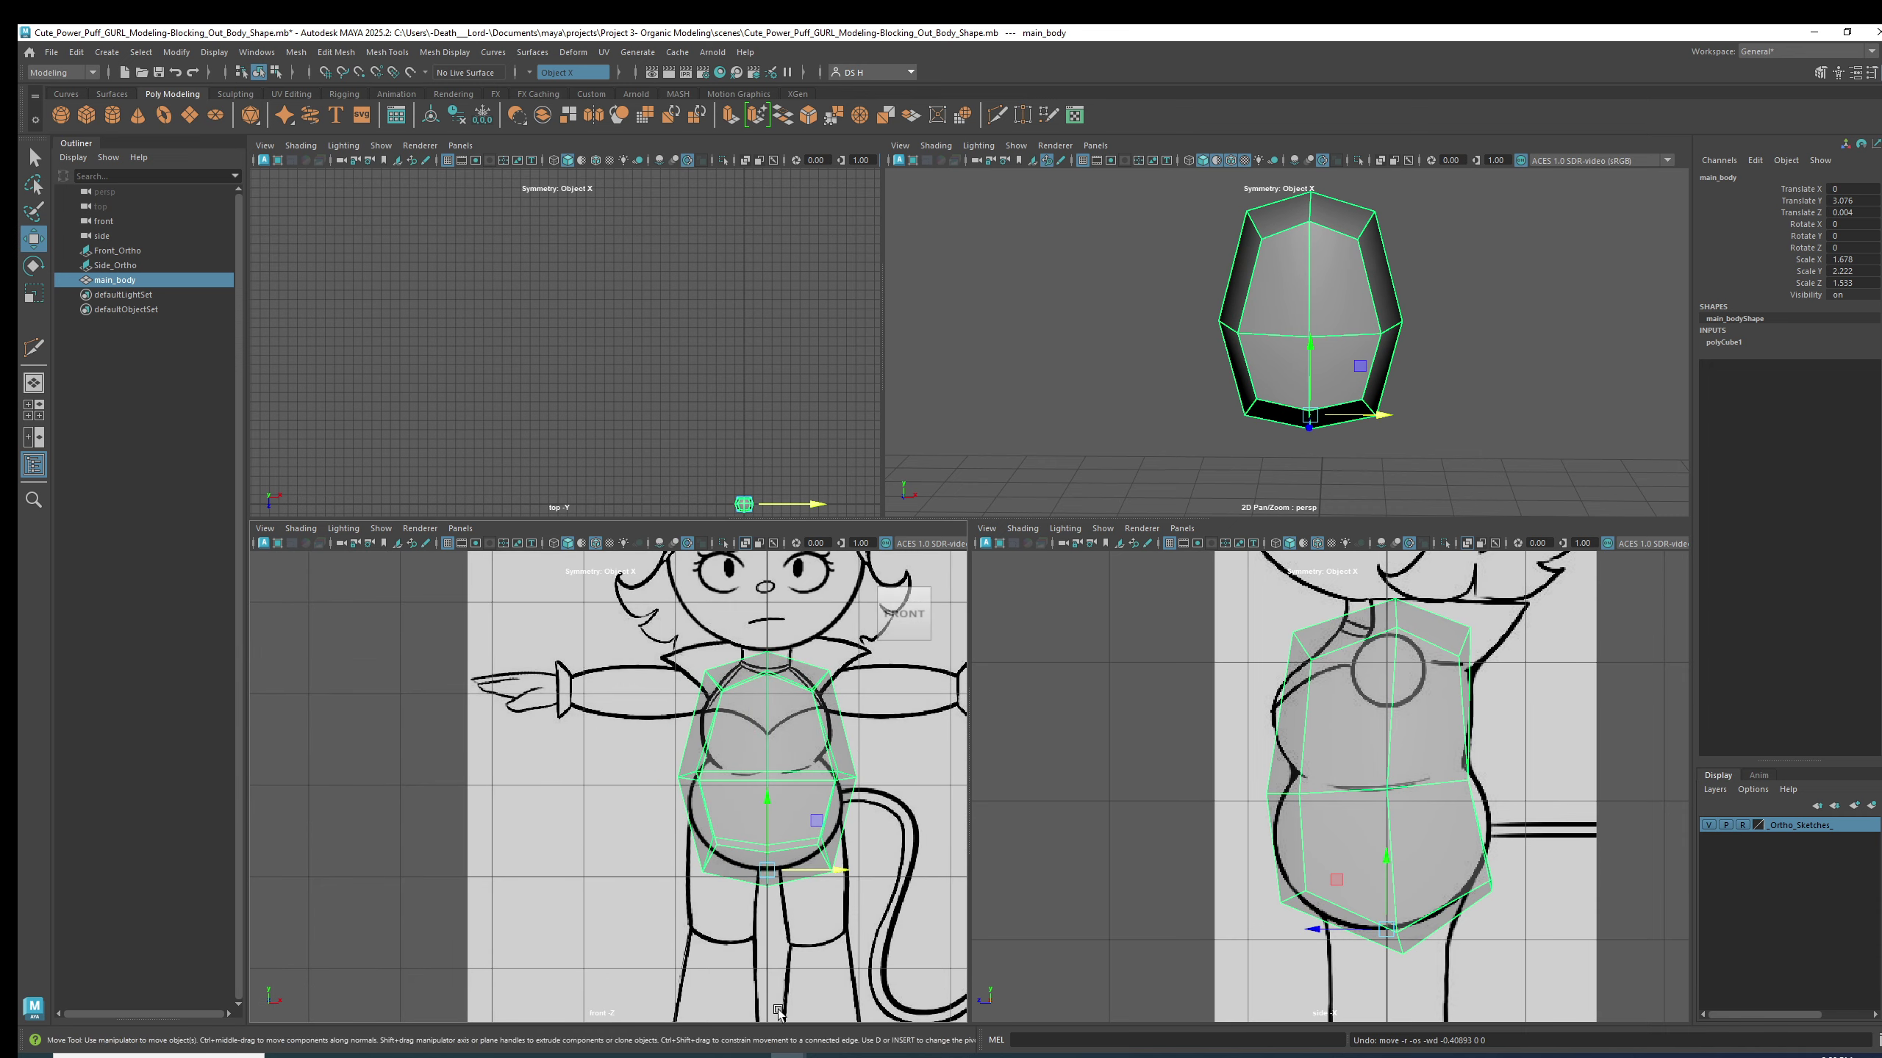
{"action": "key", "text": "e"}
{"action": "left_click_drag", "start_coordinate": [837, 865], "coordinate": [802, 867]}
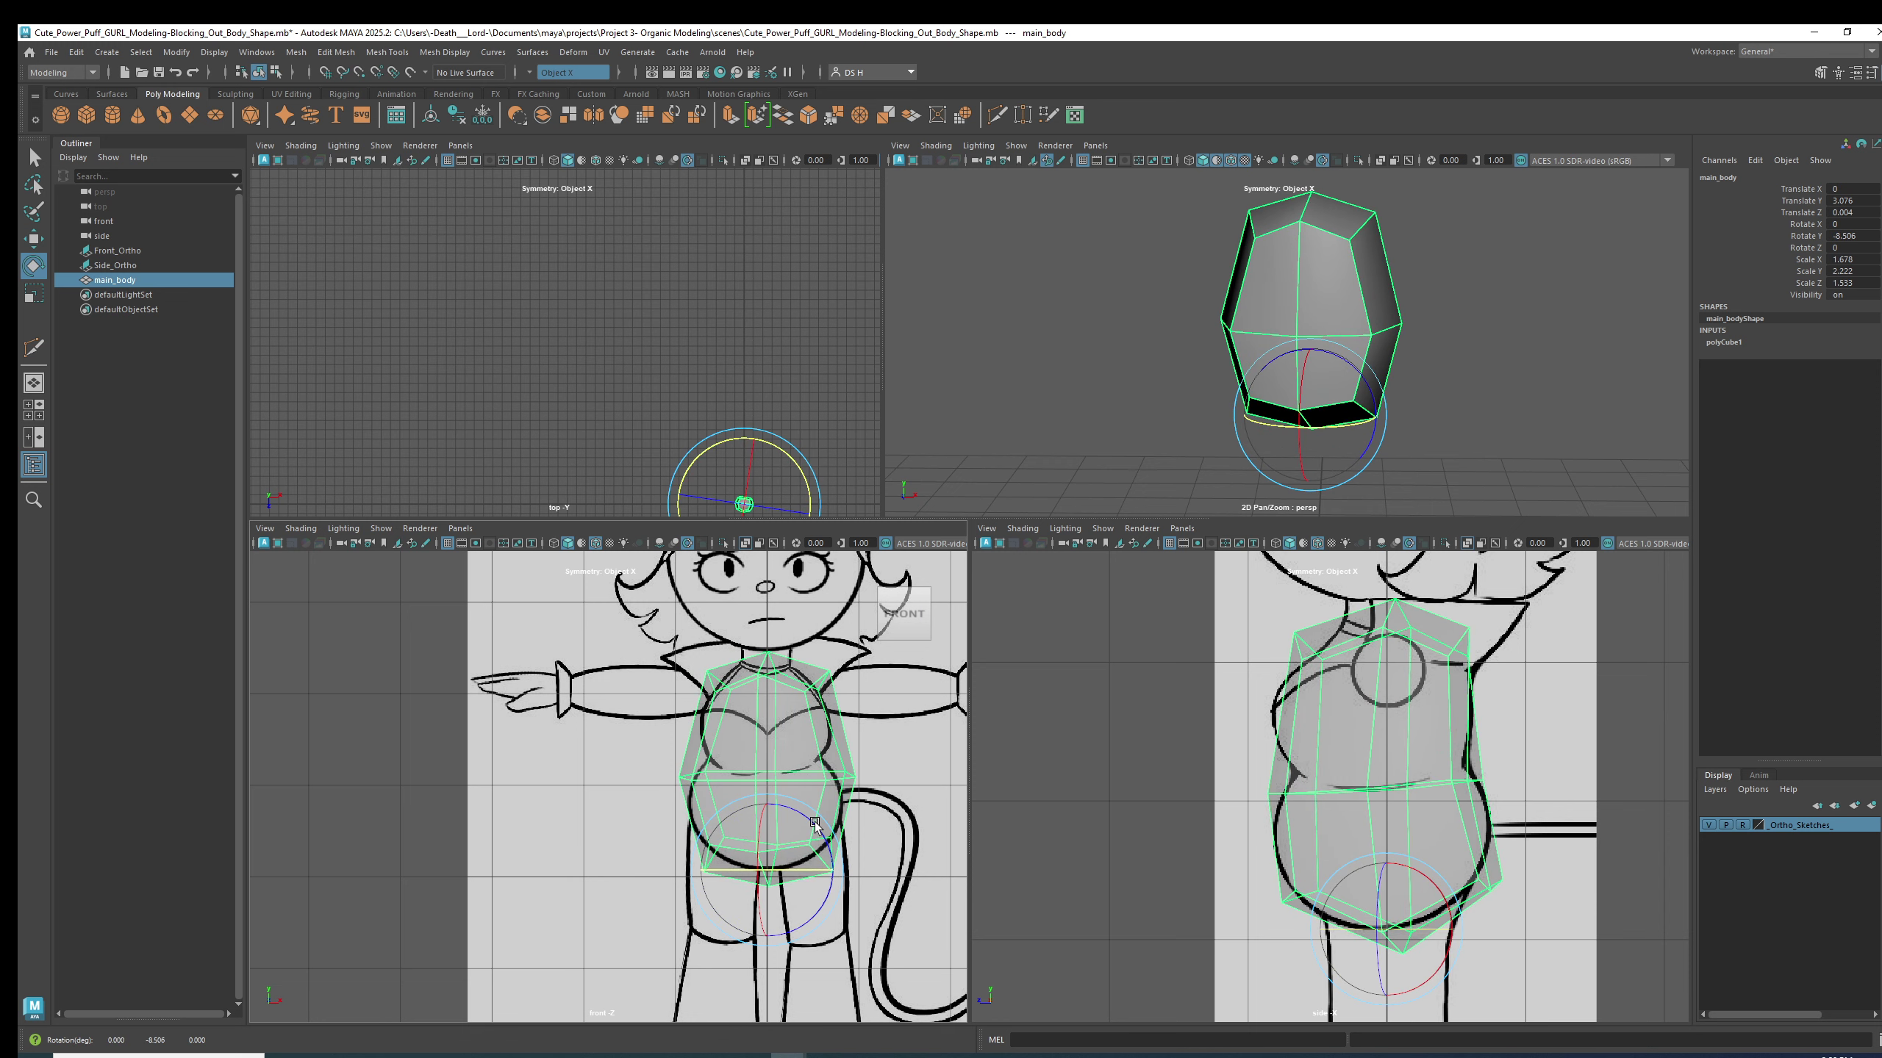
{"action": "key", "text": "ctrl+z"}
- Frame main_body in the top view, display it smoothed, and review the deselected form in perspective
{"action": "middle_click_drag", "start_coordinate": [782, 885], "coordinate": [702, 916], "text": "alt"}
{"action": "key", "text": "w"}
{"action": "key", "text": "f"}
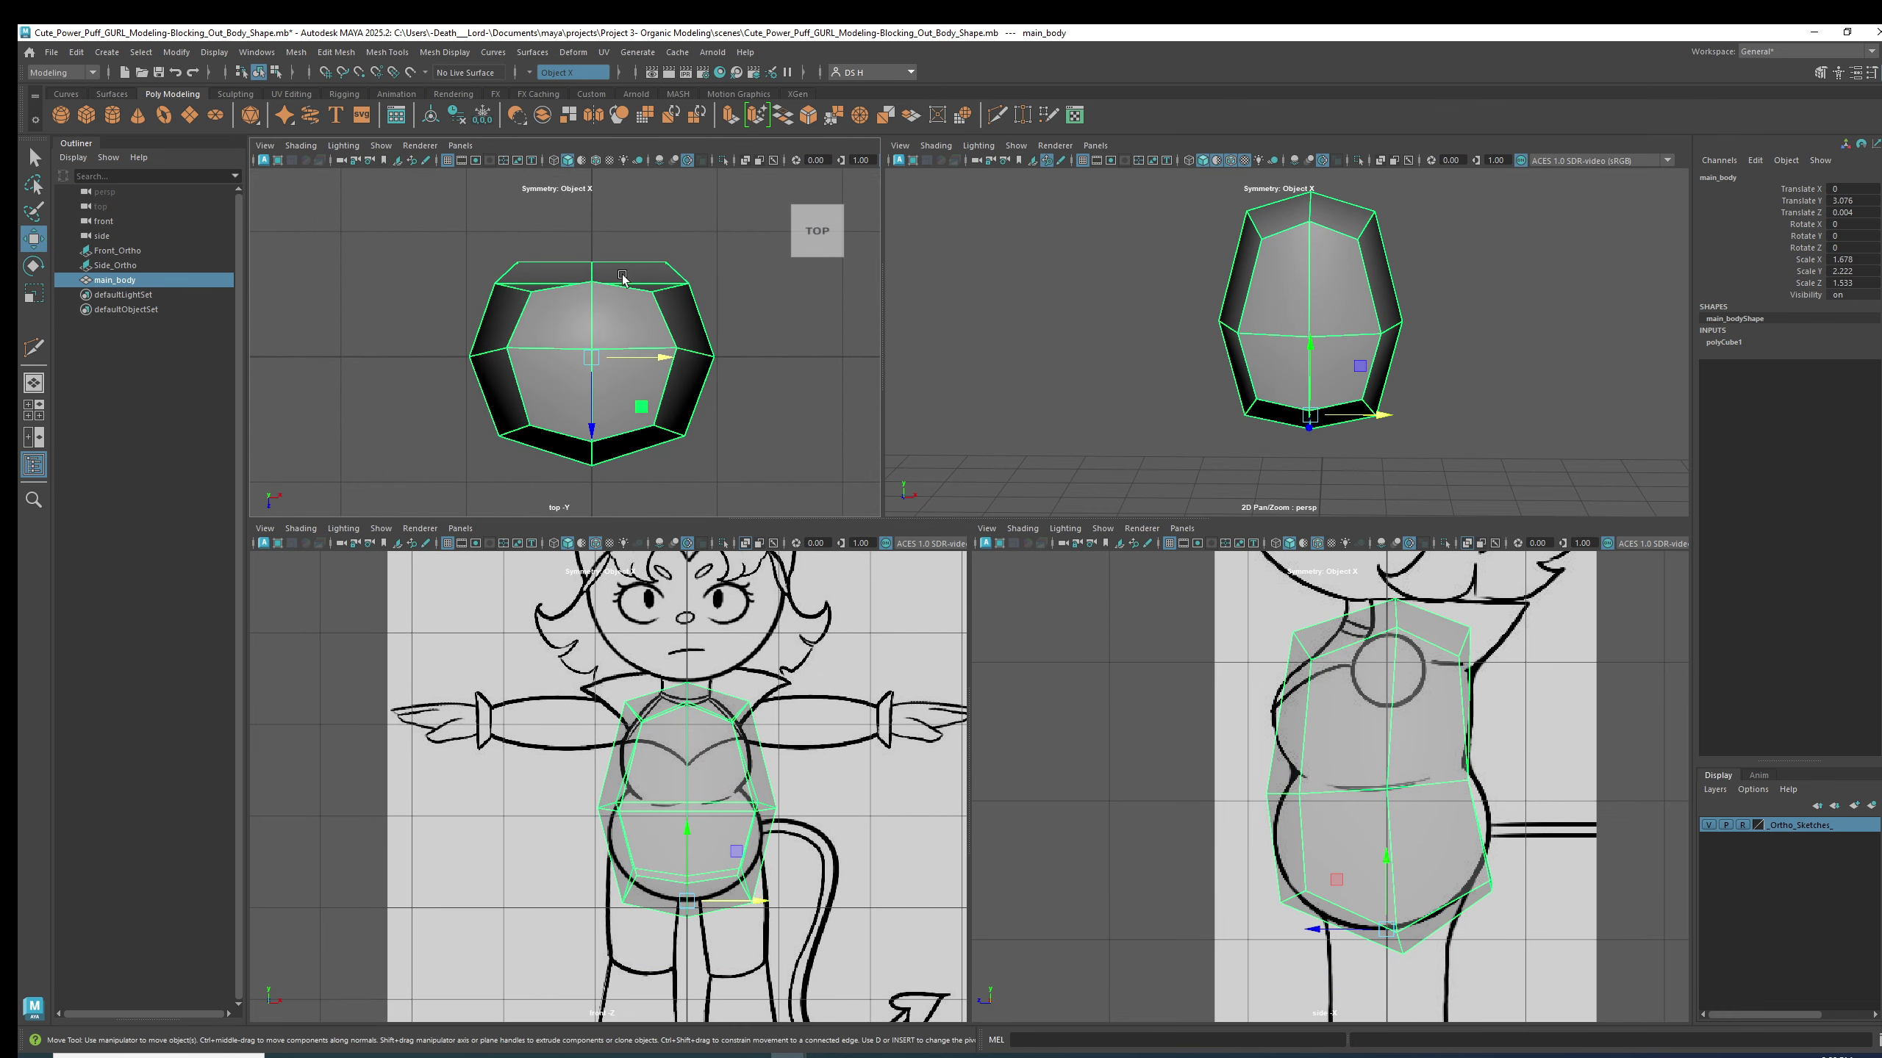
{"action": "key", "text": "3"}
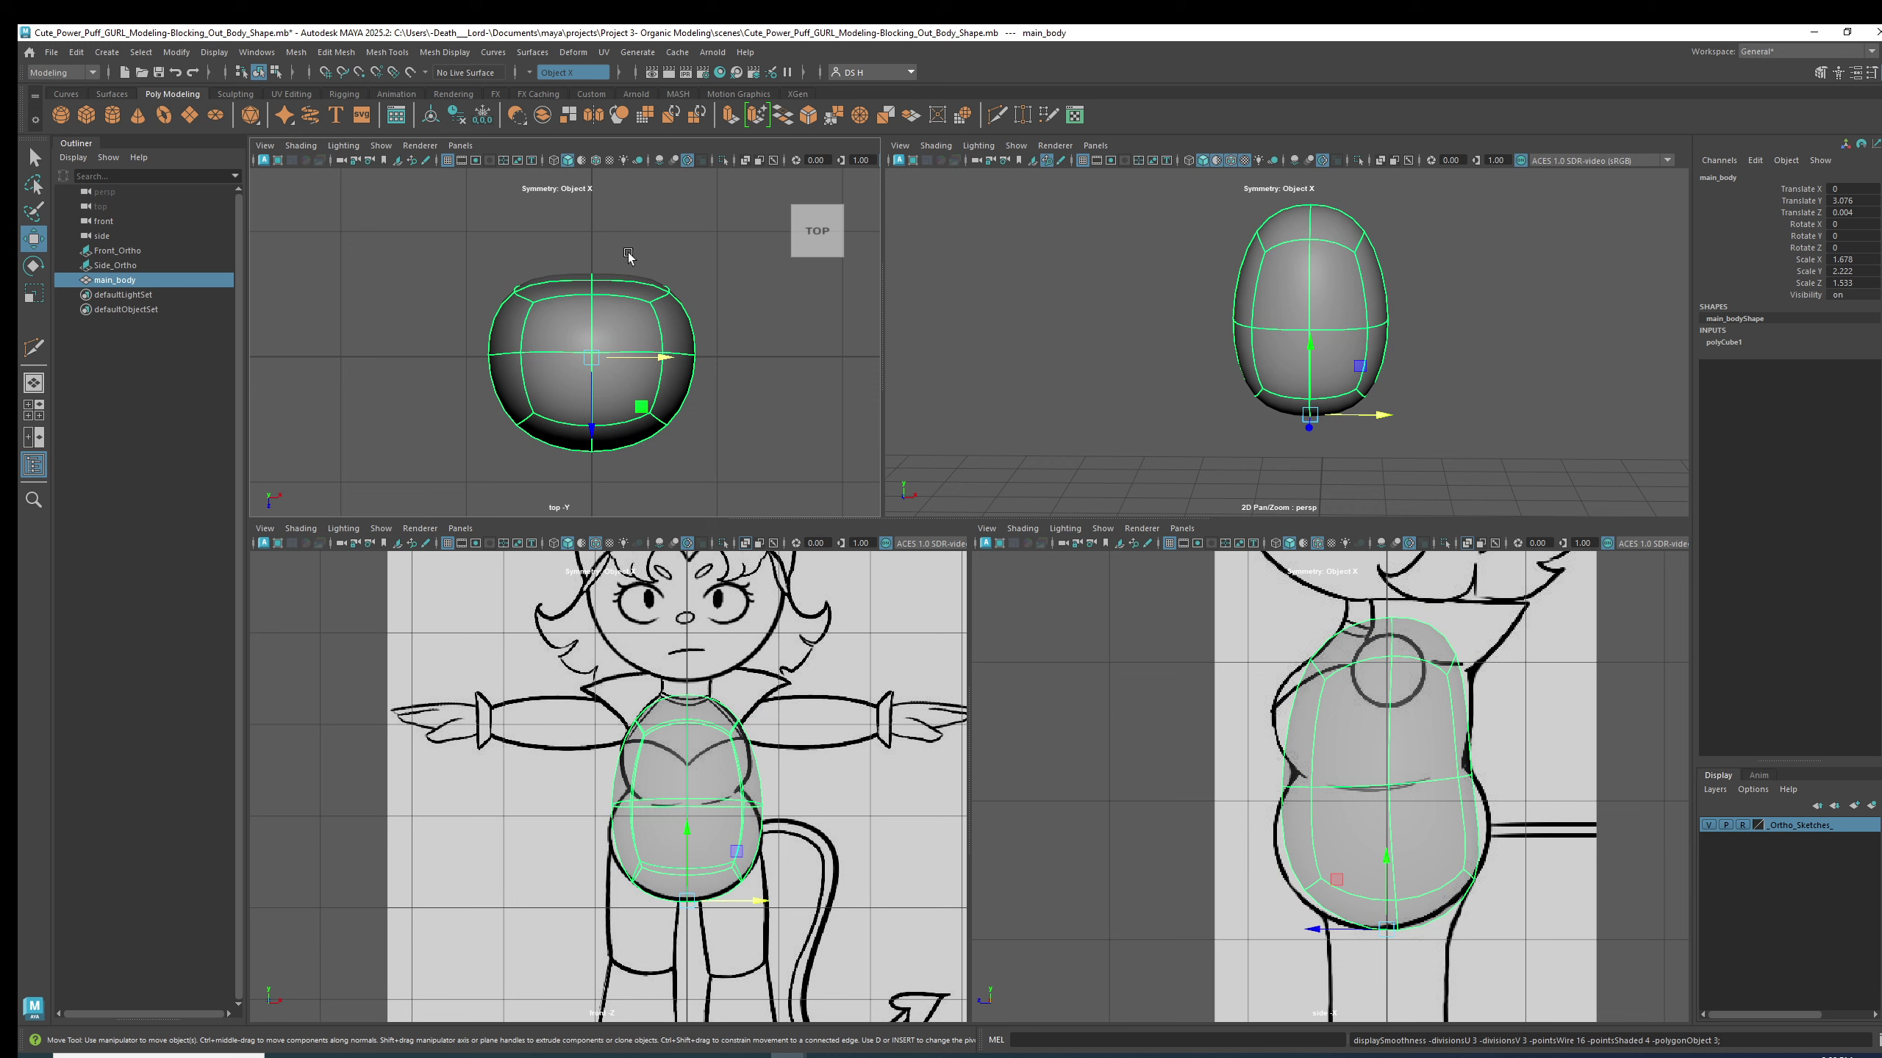
{"action": "left_click", "coordinate": [1494, 363]}
{"action": "left_click_drag", "start_coordinate": [1494, 363], "coordinate": [1385, 368], "text": "alt"}
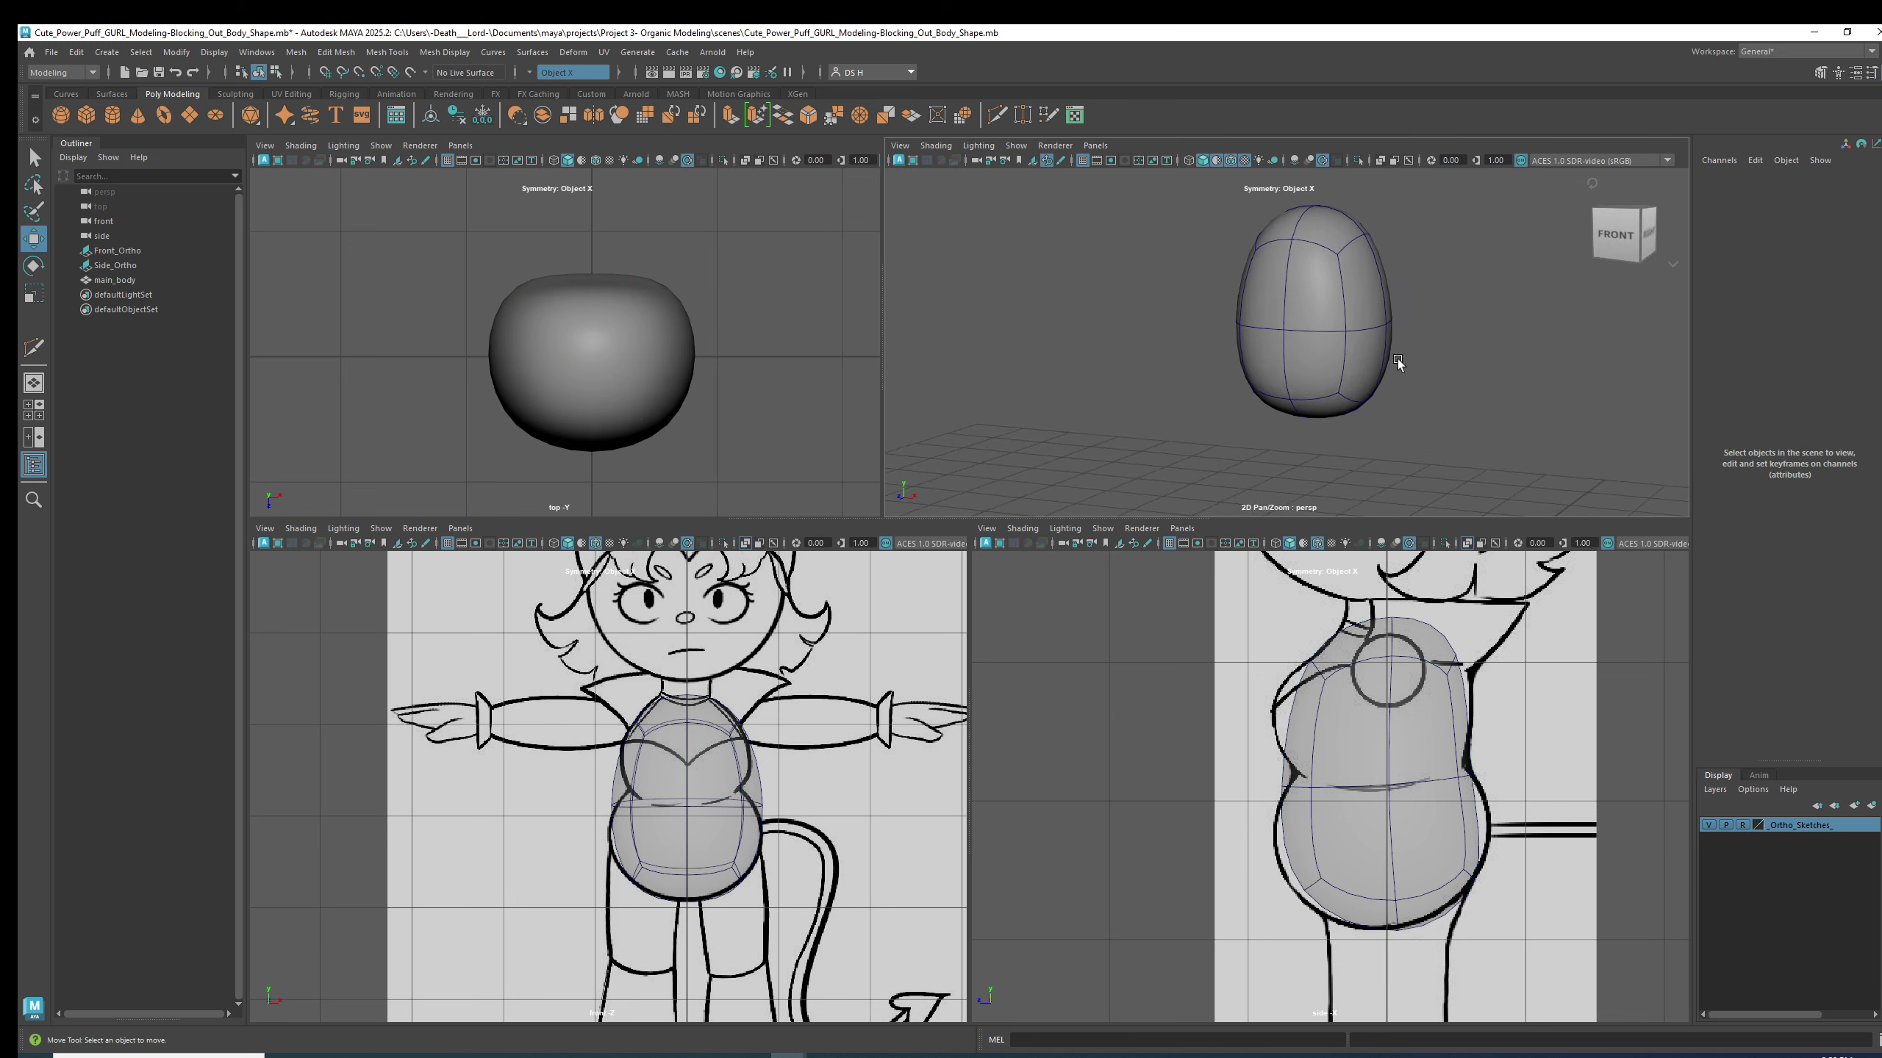
- Show main_body as its faceted cage in the full perspective view and activate the Multi-Cut tool, closing its settings
{"action": "left_click", "coordinate": [1348, 369]}
{"action": "key", "text": "space"}
{"action": "key", "text": "1"}
{"action": "left_click_drag", "start_coordinate": [1295, 408], "coordinate": [1167, 496], "text": "alt"}
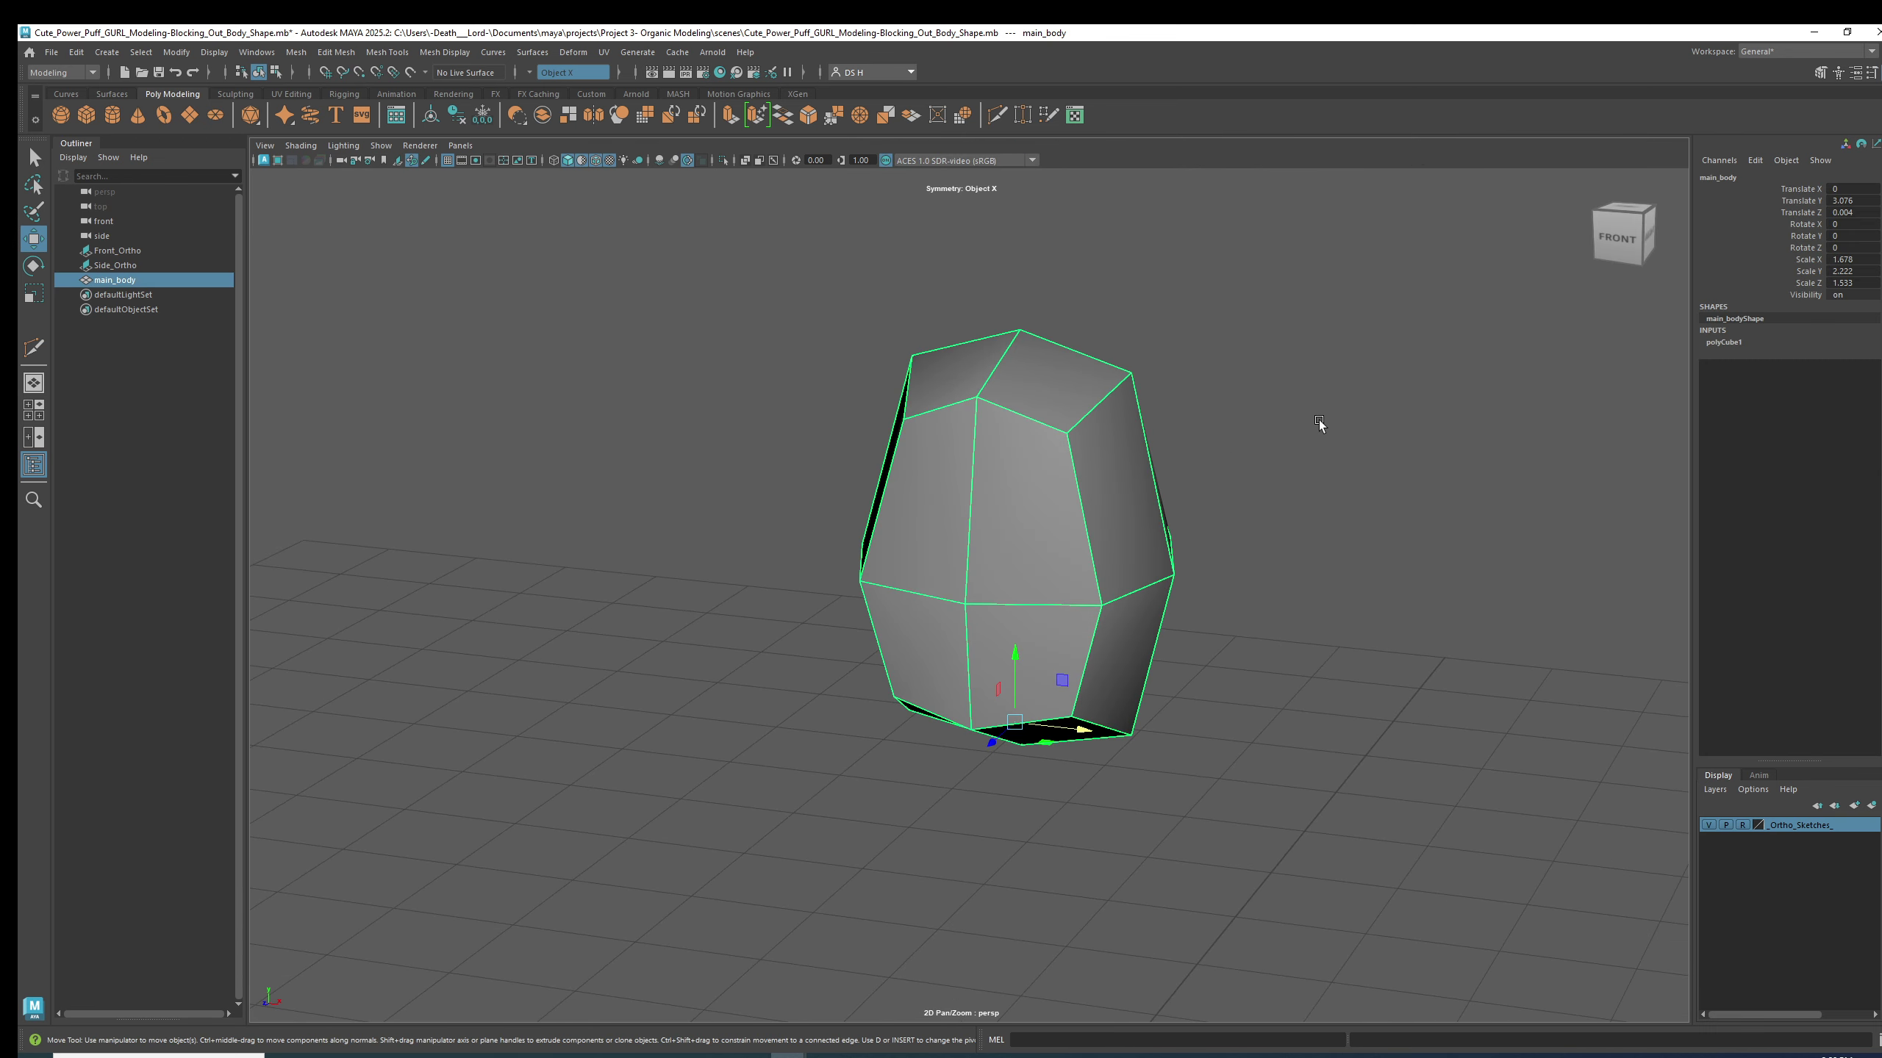
{"action": "right_click", "coordinate": [1310, 369], "text": "shift"}
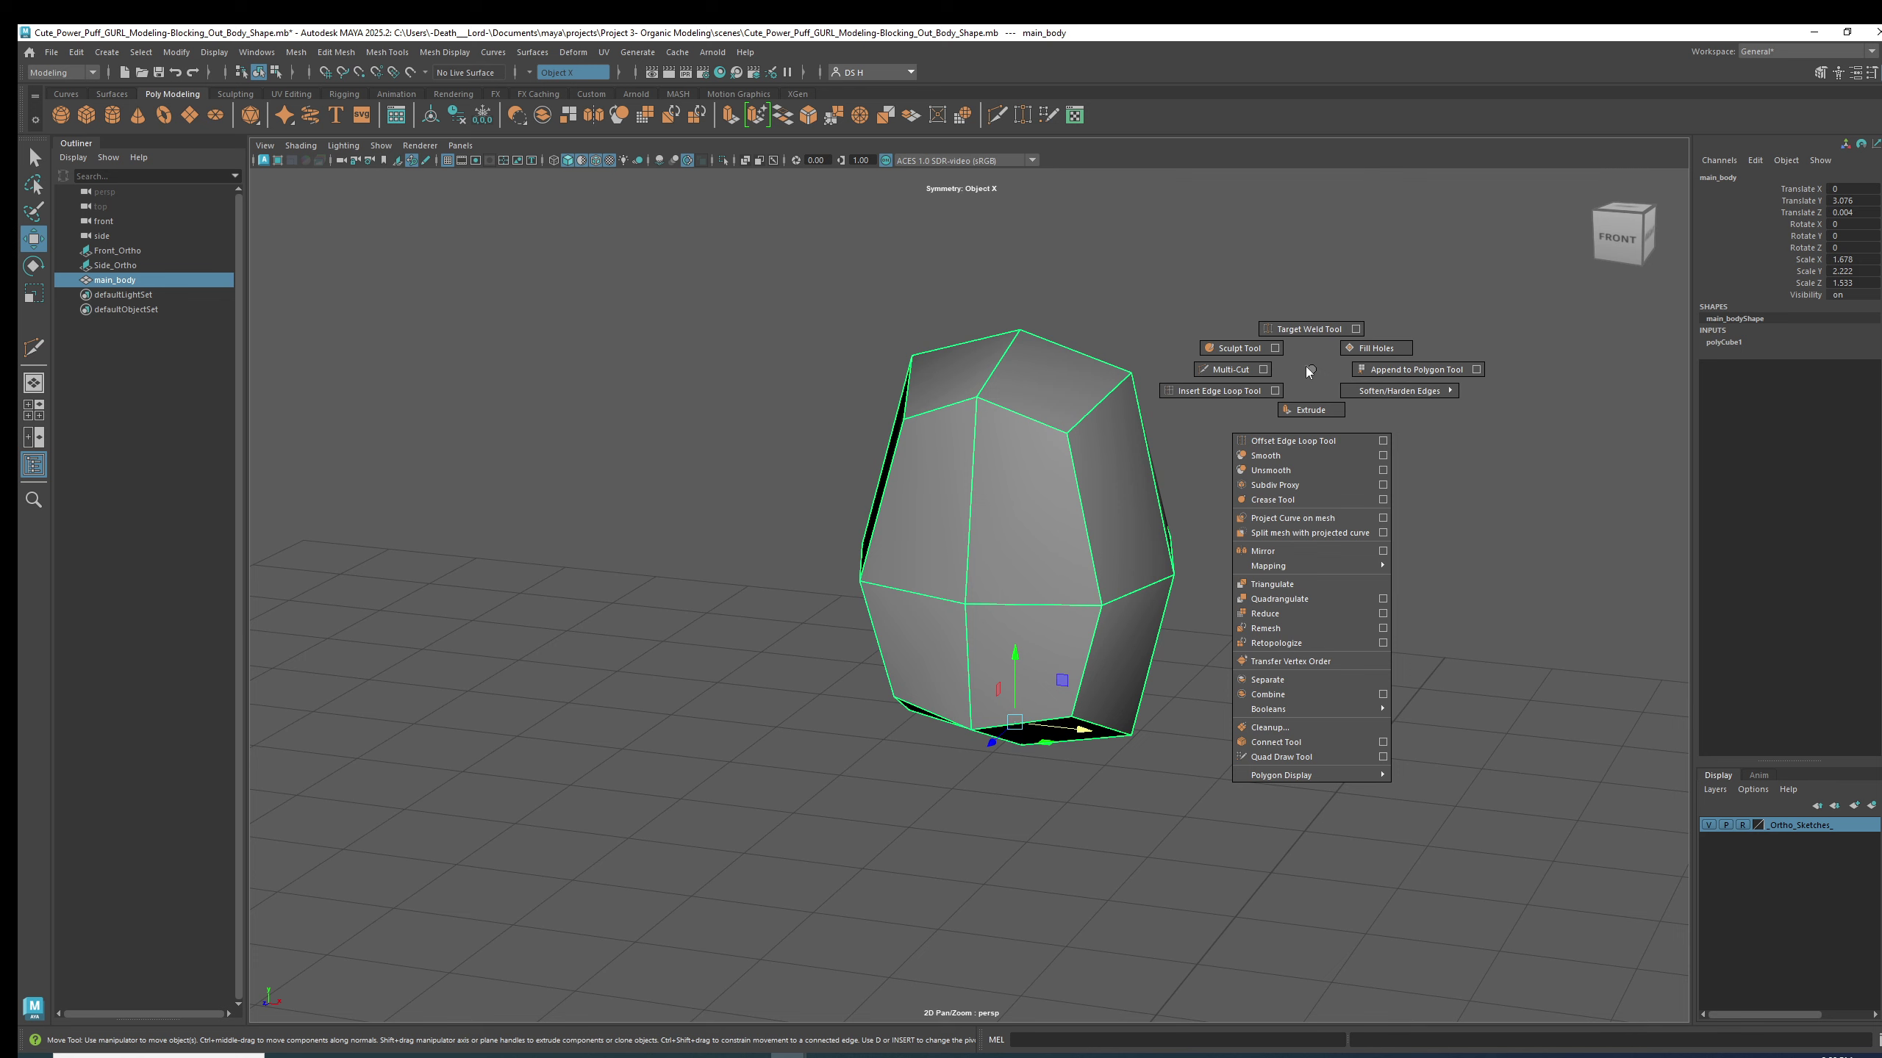
{"action": "mouse_move", "coordinate": [1305, 367]}
{"action": "right_mouse_down", "text": "shift"}
{"action": "mouse_move", "coordinate": [1244, 371]}
{"action": "mouse_move", "coordinate": [1261, 371]}
{"action": "right_mouse_up", "text": "shift"}
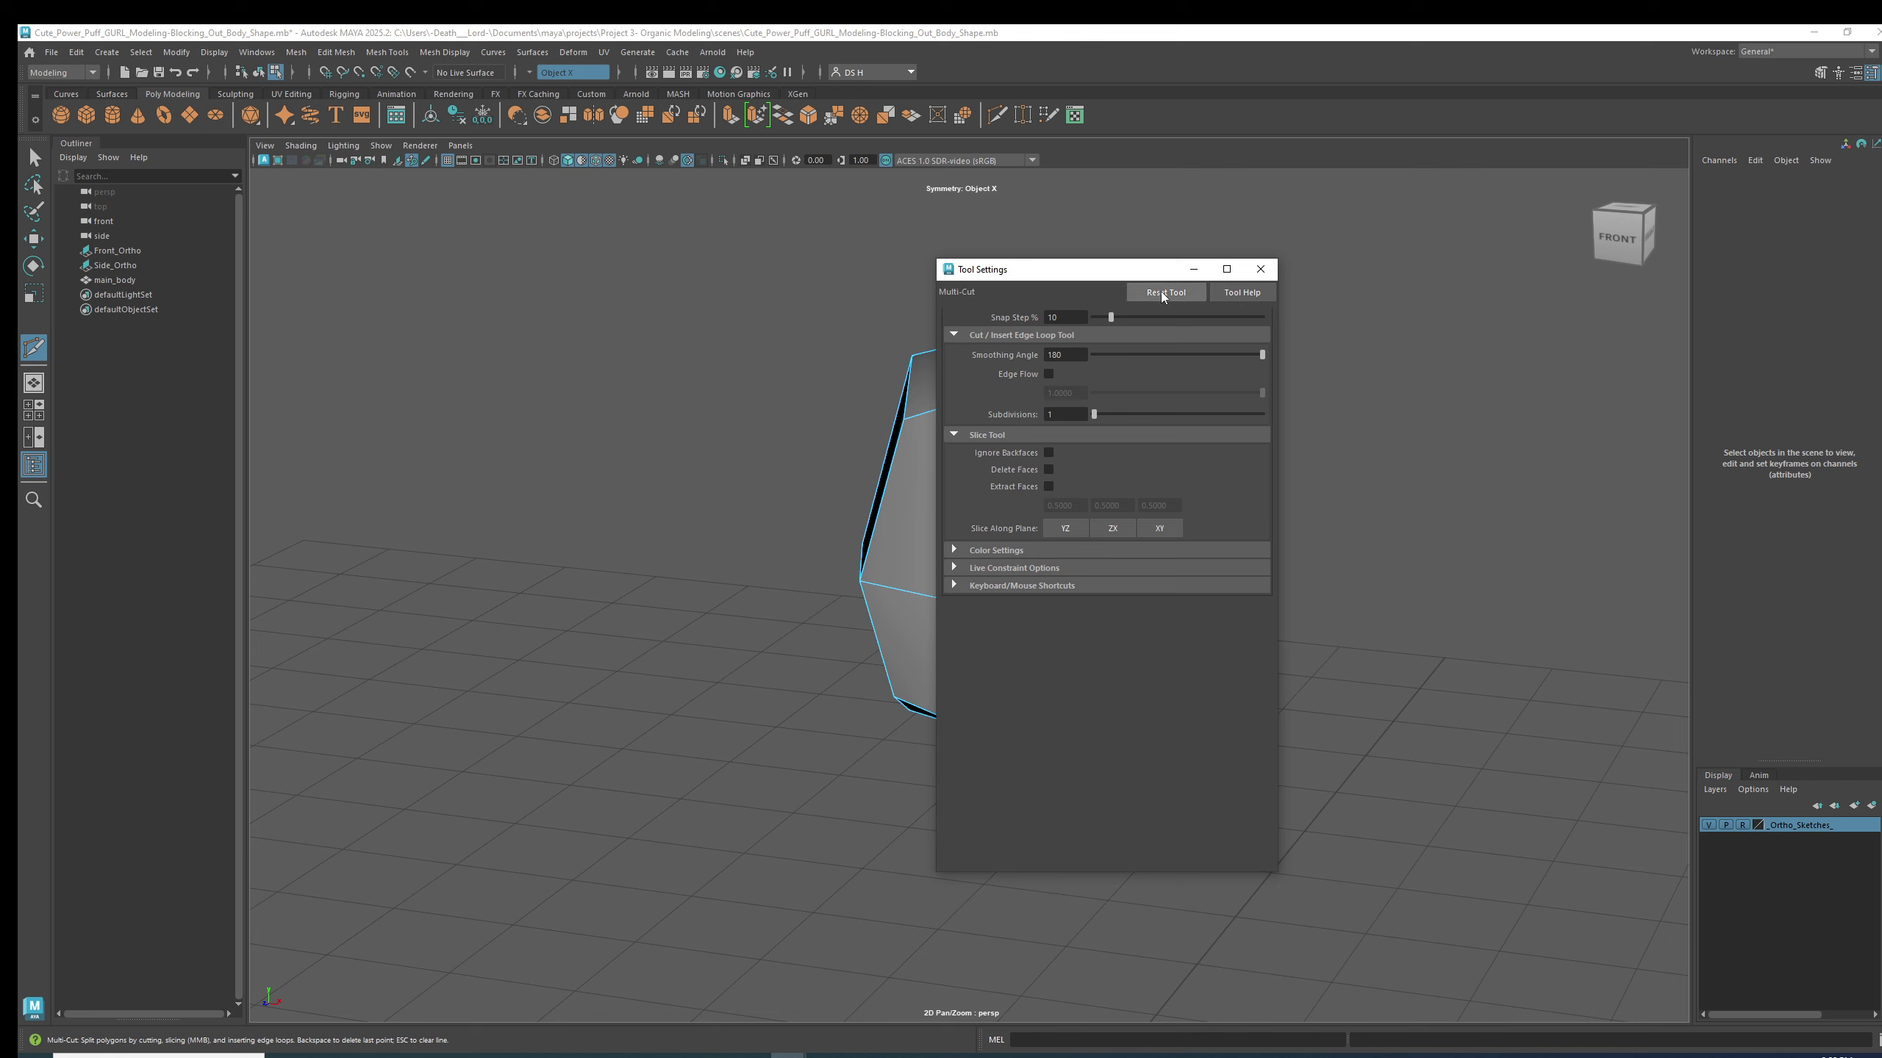
{"action": "left_click", "coordinate": [1259, 269]}
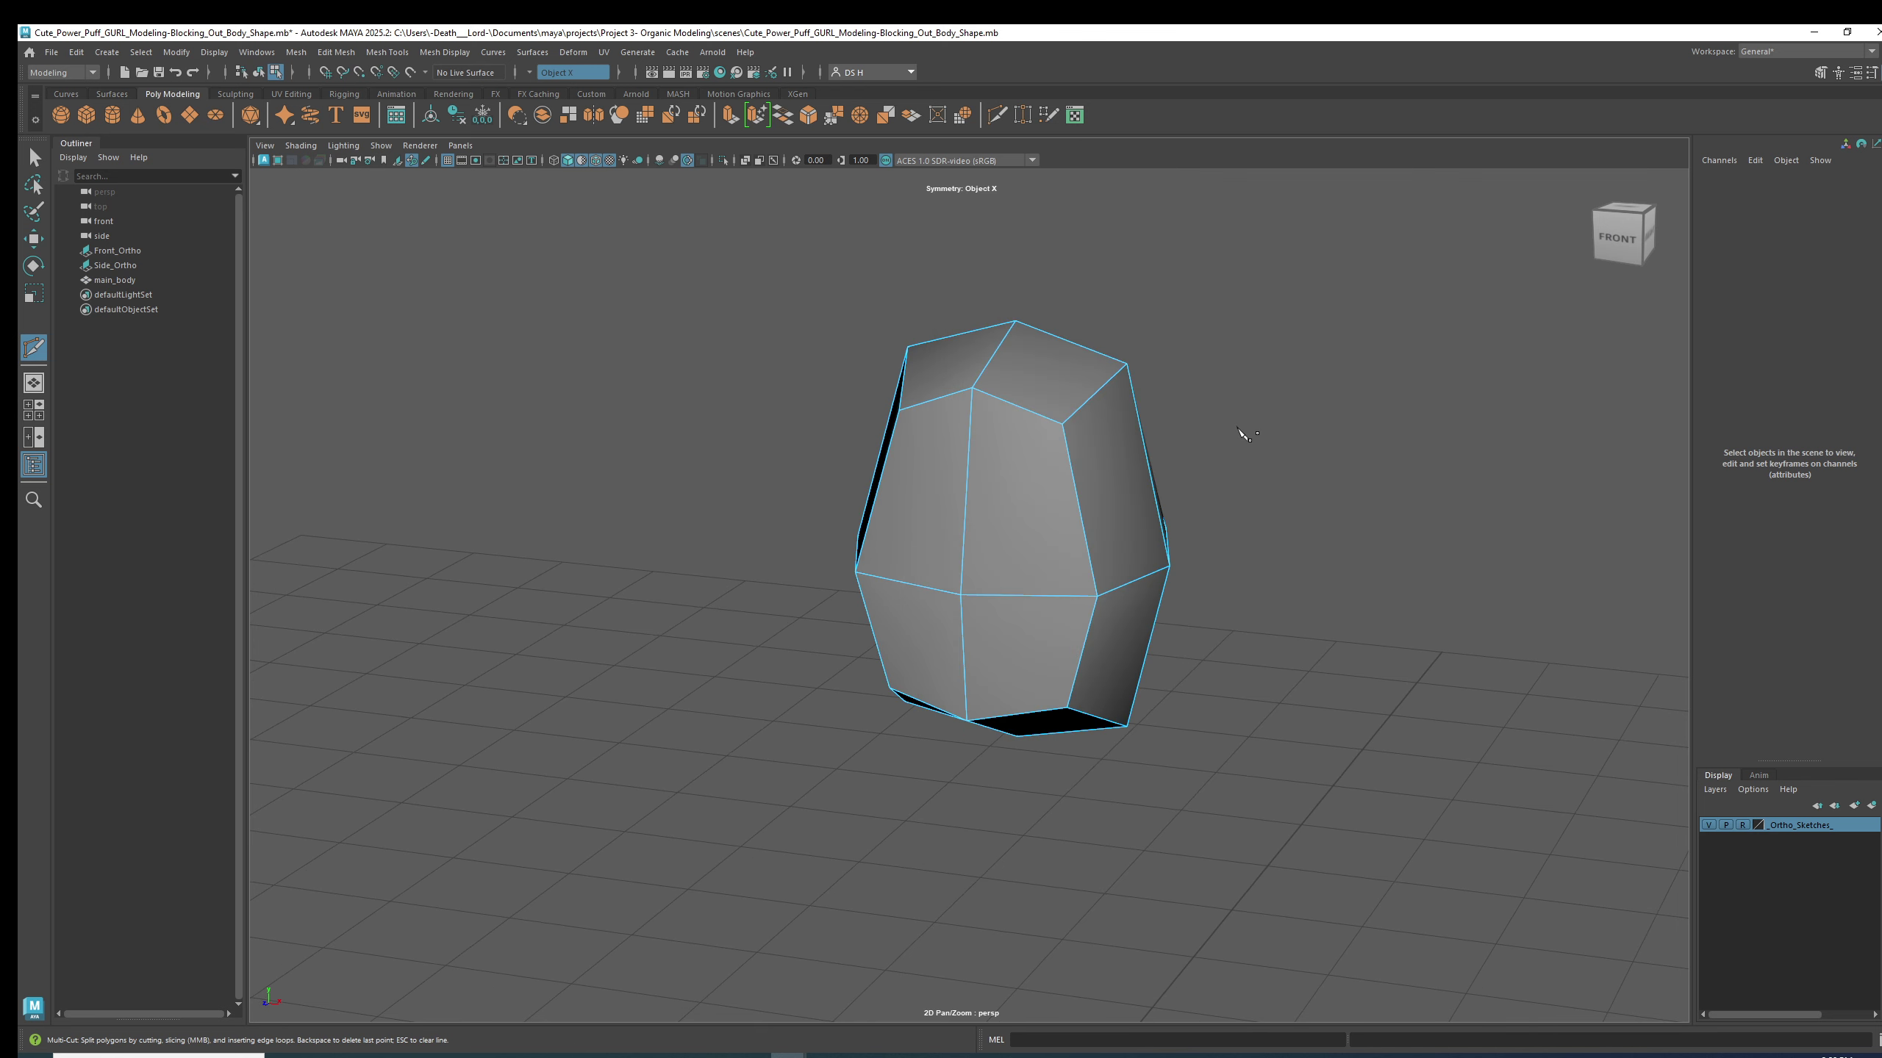
- Insert a horizontal edge loop around main_body about midway between the waist loop and the bottom edges
{"action": "mouse_move", "coordinate": [1238, 428]}
{"action": "left_mouse_down", "text": "alt"}
{"action": "mouse_move", "coordinate": [1218, 470]}
{"action": "mouse_move", "coordinate": [1113, 463]}
{"action": "mouse_move", "coordinate": [1236, 425]}
{"action": "left_mouse_up", "text": "alt"}
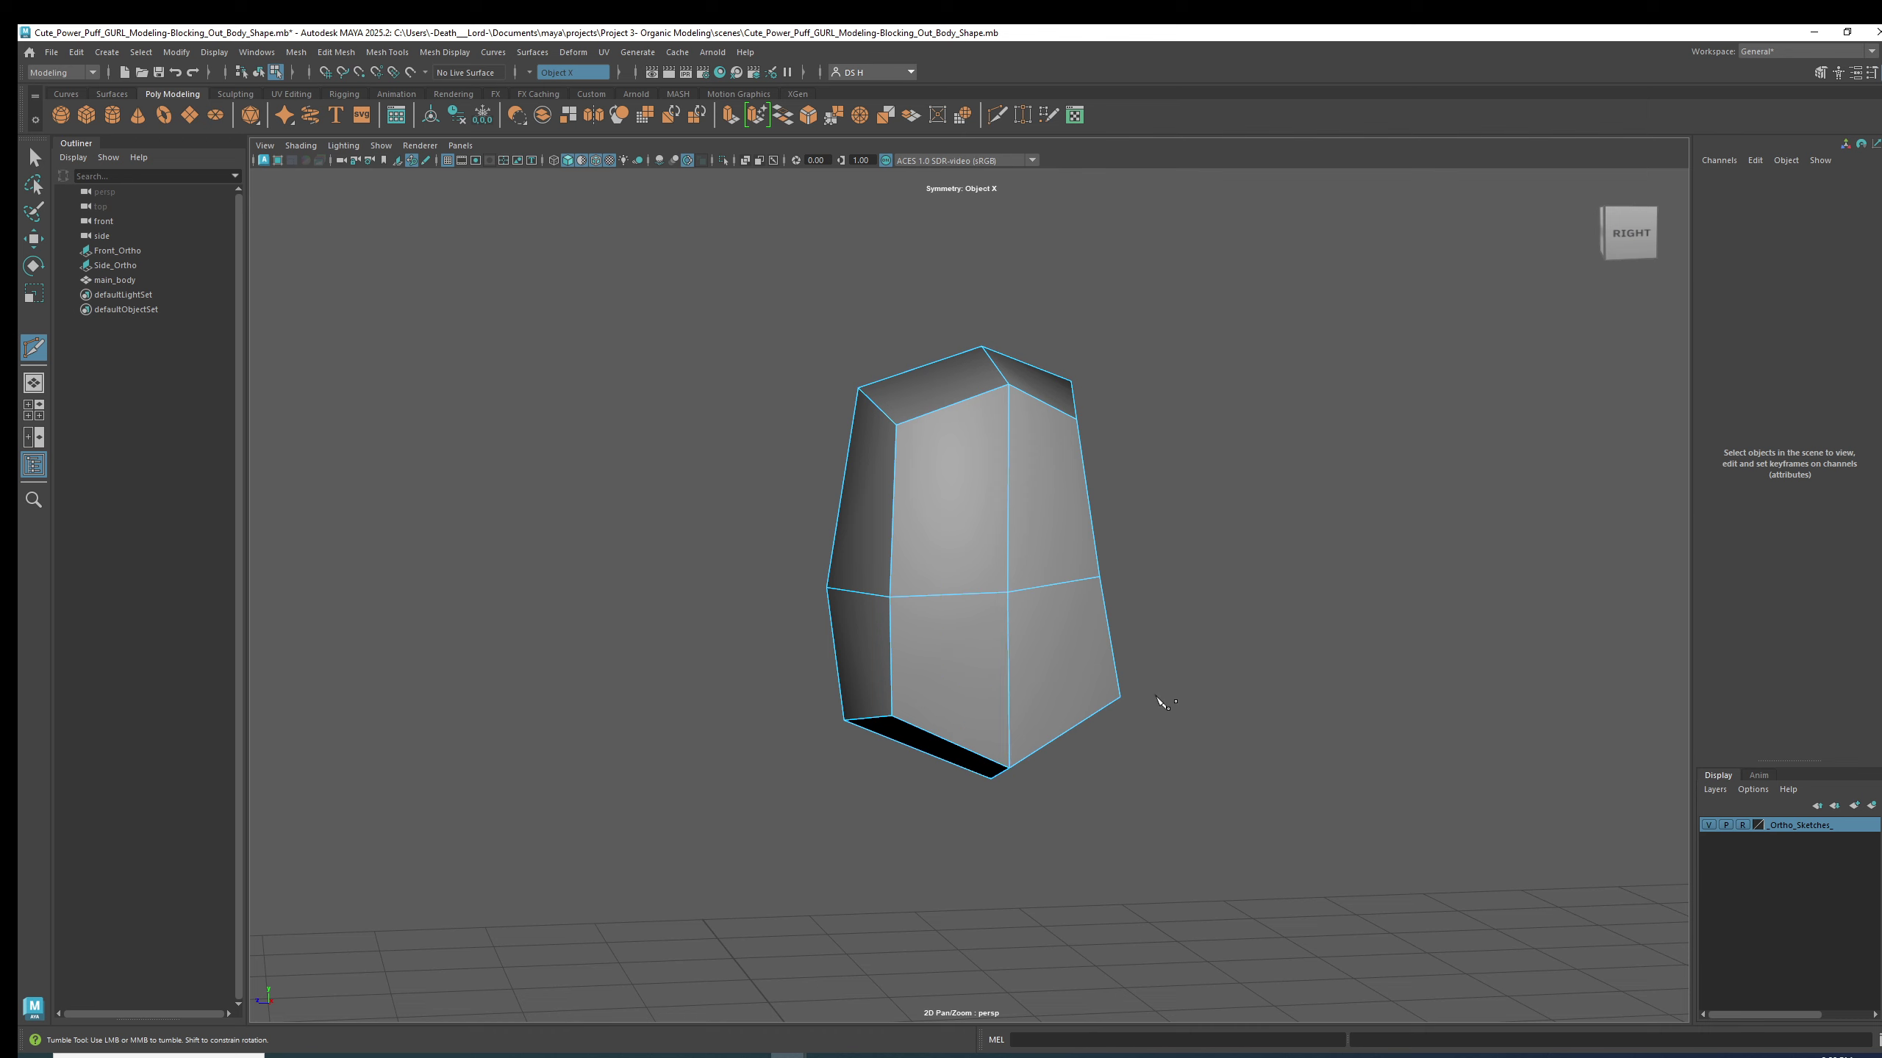
{"action": "mouse_move", "coordinate": [1159, 697]}
{"action": "left_mouse_down", "text": "alt"}
{"action": "mouse_move", "coordinate": [1252, 702]}
{"action": "mouse_move", "coordinate": [1141, 696]}
{"action": "left_mouse_up", "text": "alt"}
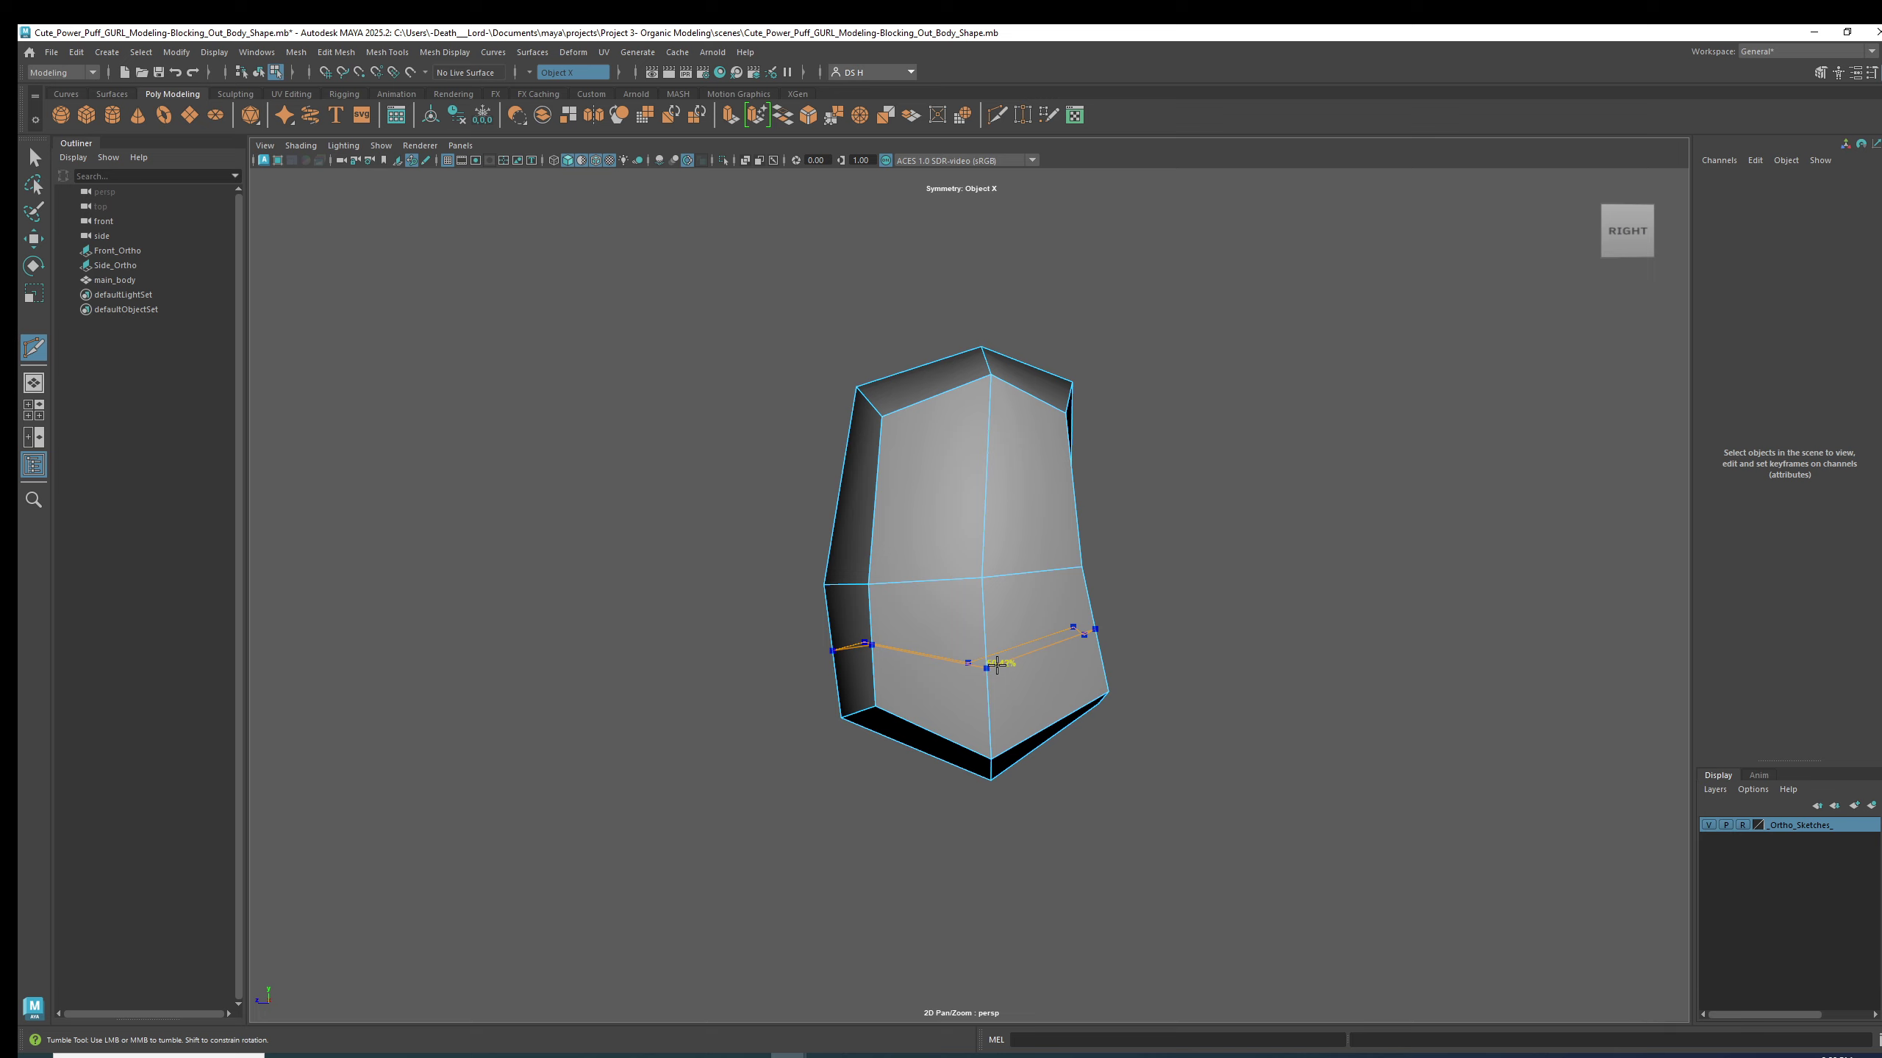
{"action": "left_click", "coordinate": [998, 665], "text": "ctrl"}
{"action": "key", "text": "w"}
- Inspect the added edge loop around main_body in perspective and return to the four-view layout with nothing selected
{"action": "left_click_drag", "start_coordinate": [1200, 503], "coordinate": [1091, 674], "text": "alt"}
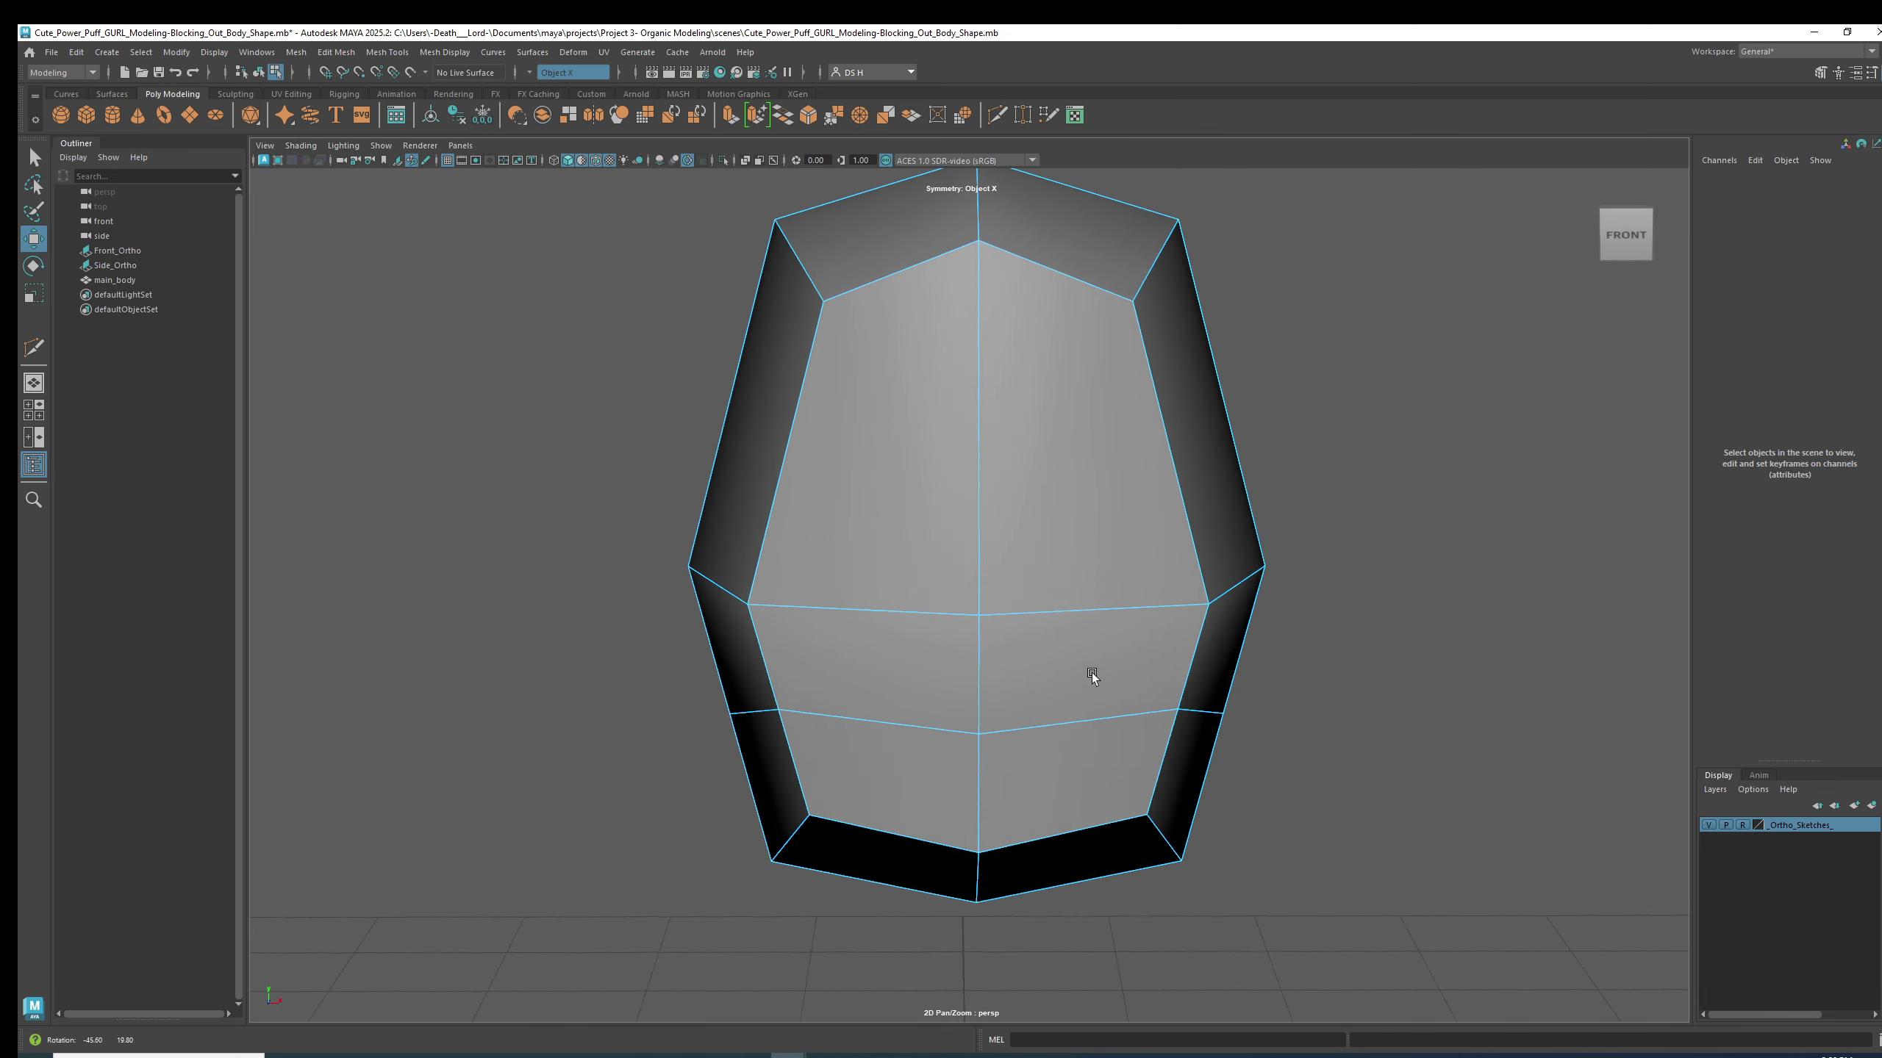
{"action": "right_click_drag", "start_coordinate": [1091, 674], "coordinate": [890, 652], "text": "alt"}
{"action": "left_click_drag", "start_coordinate": [1019, 684], "coordinate": [878, 668], "text": "alt"}
{"action": "left_click", "coordinate": [1029, 671]}
{"action": "mouse_move", "coordinate": [1173, 684]}
{"action": "left_mouse_down", "text": "alt"}
{"action": "mouse_move", "coordinate": [790, 642]}
{"action": "mouse_move", "coordinate": [1168, 668]}
{"action": "left_mouse_up", "text": "alt"}
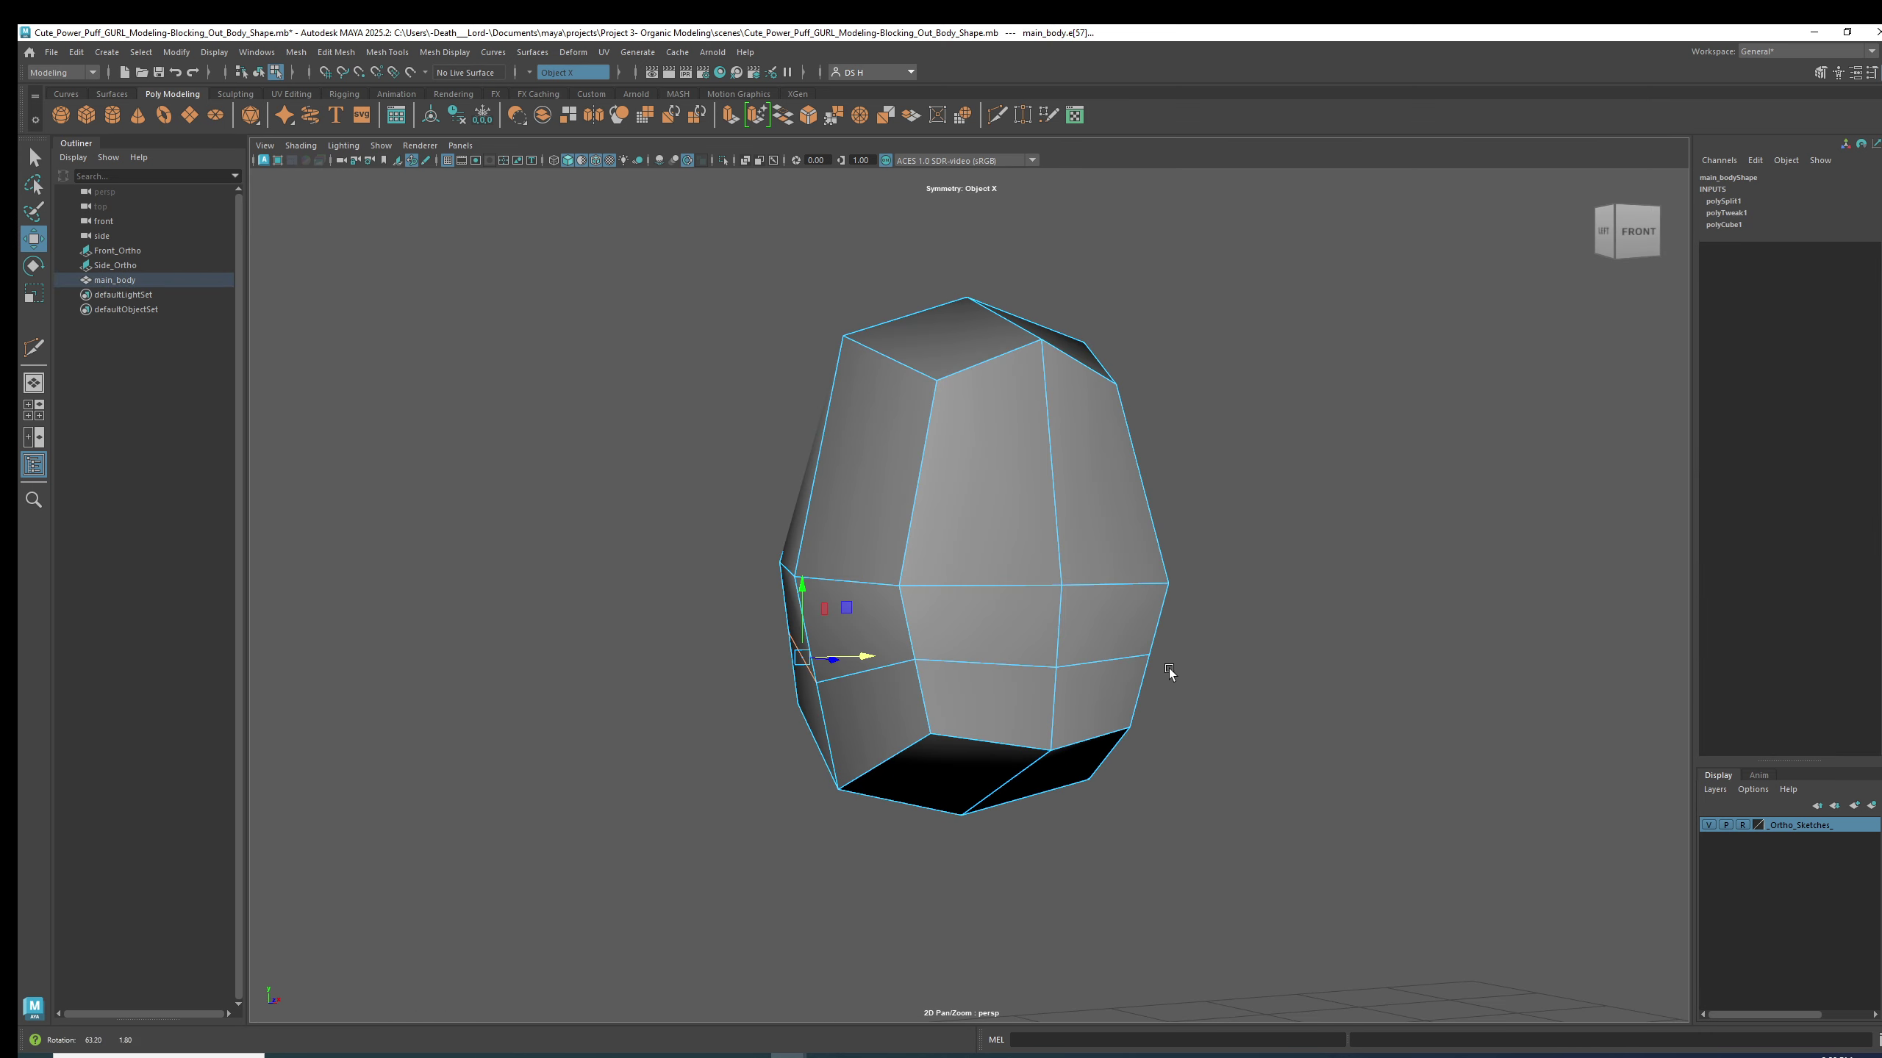
{"action": "key", "text": "space"}
{"action": "left_click", "coordinate": [1638, 933]}
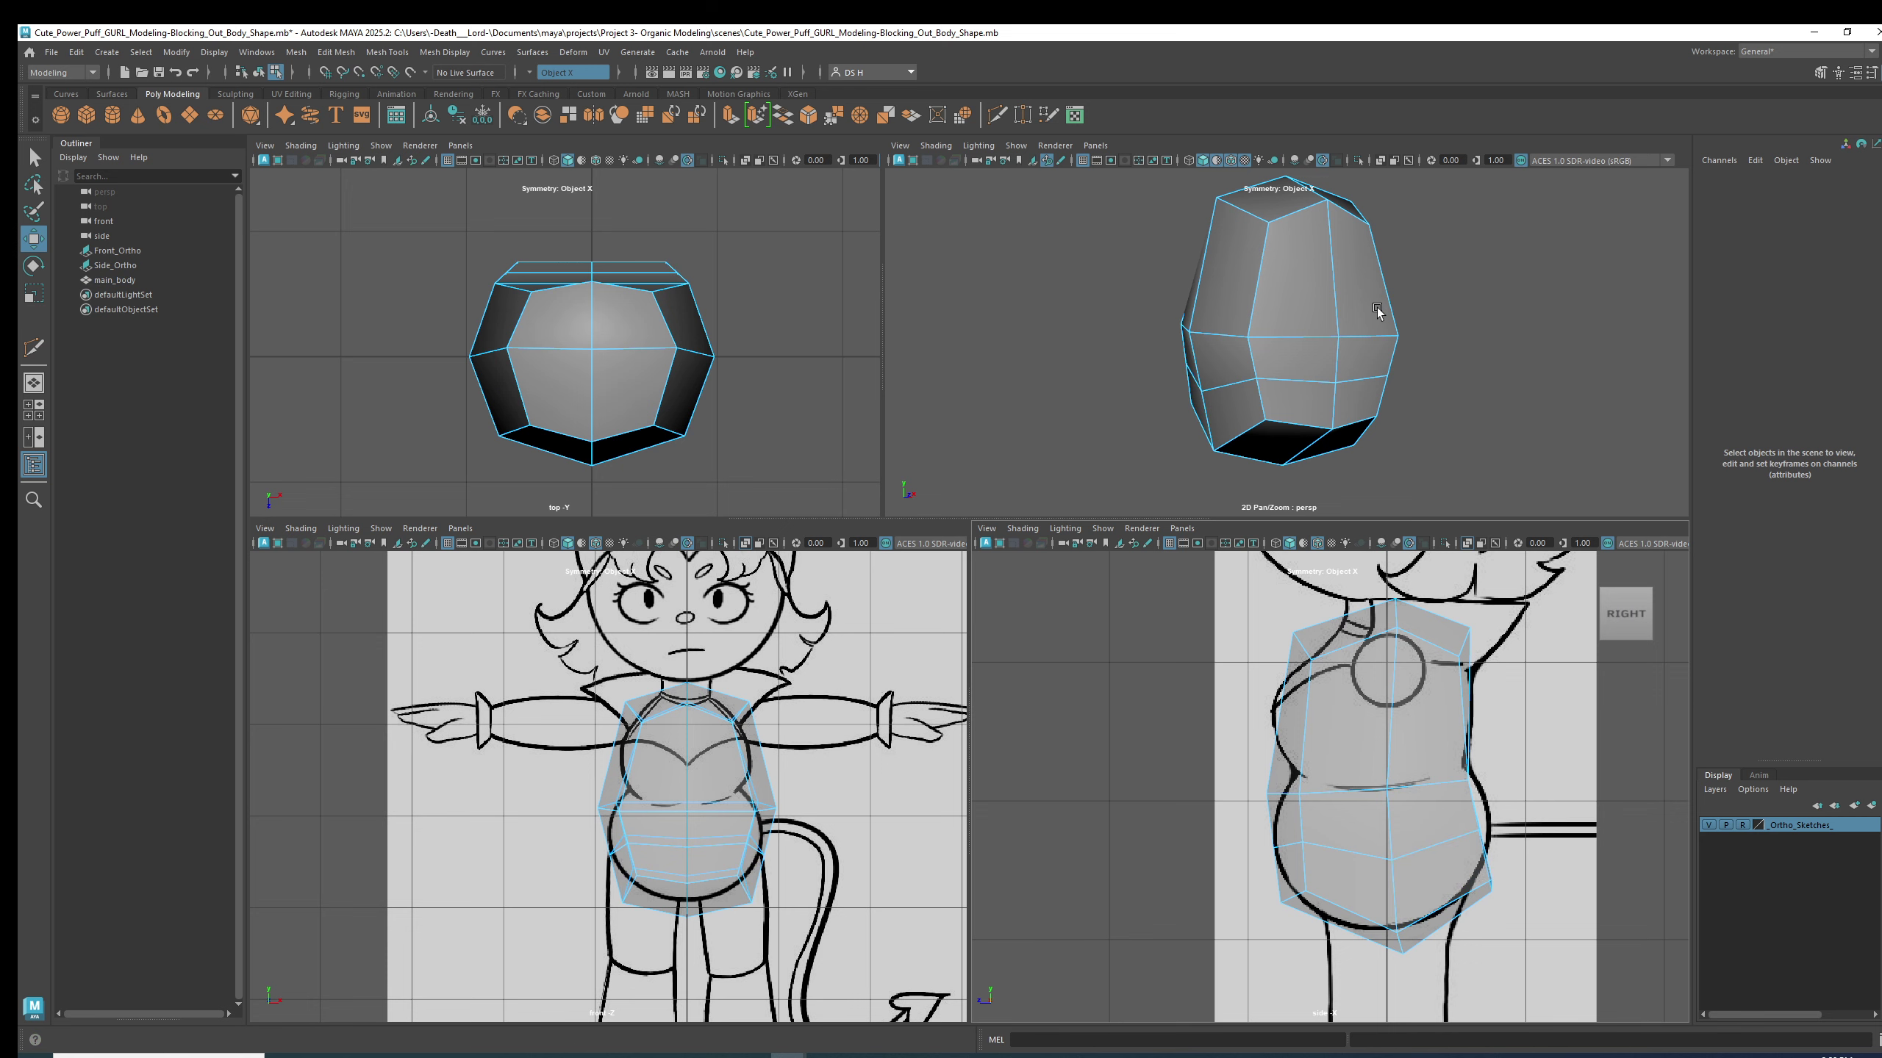
- Display main_body smoothed in the full perspective view and examine how the added loop affects its form
{"action": "key", "text": "space"}
{"action": "left_click_drag", "start_coordinate": [1147, 683], "coordinate": [1011, 685], "text": "alt"}
{"action": "left_click_drag", "start_coordinate": [1133, 628], "coordinate": [1333, 636], "text": "alt"}
{"action": "key", "text": "3"}
{"action": "scroll", "coordinate": [1126, 653], "scroll_direction": "up", "scroll_amount": 2}
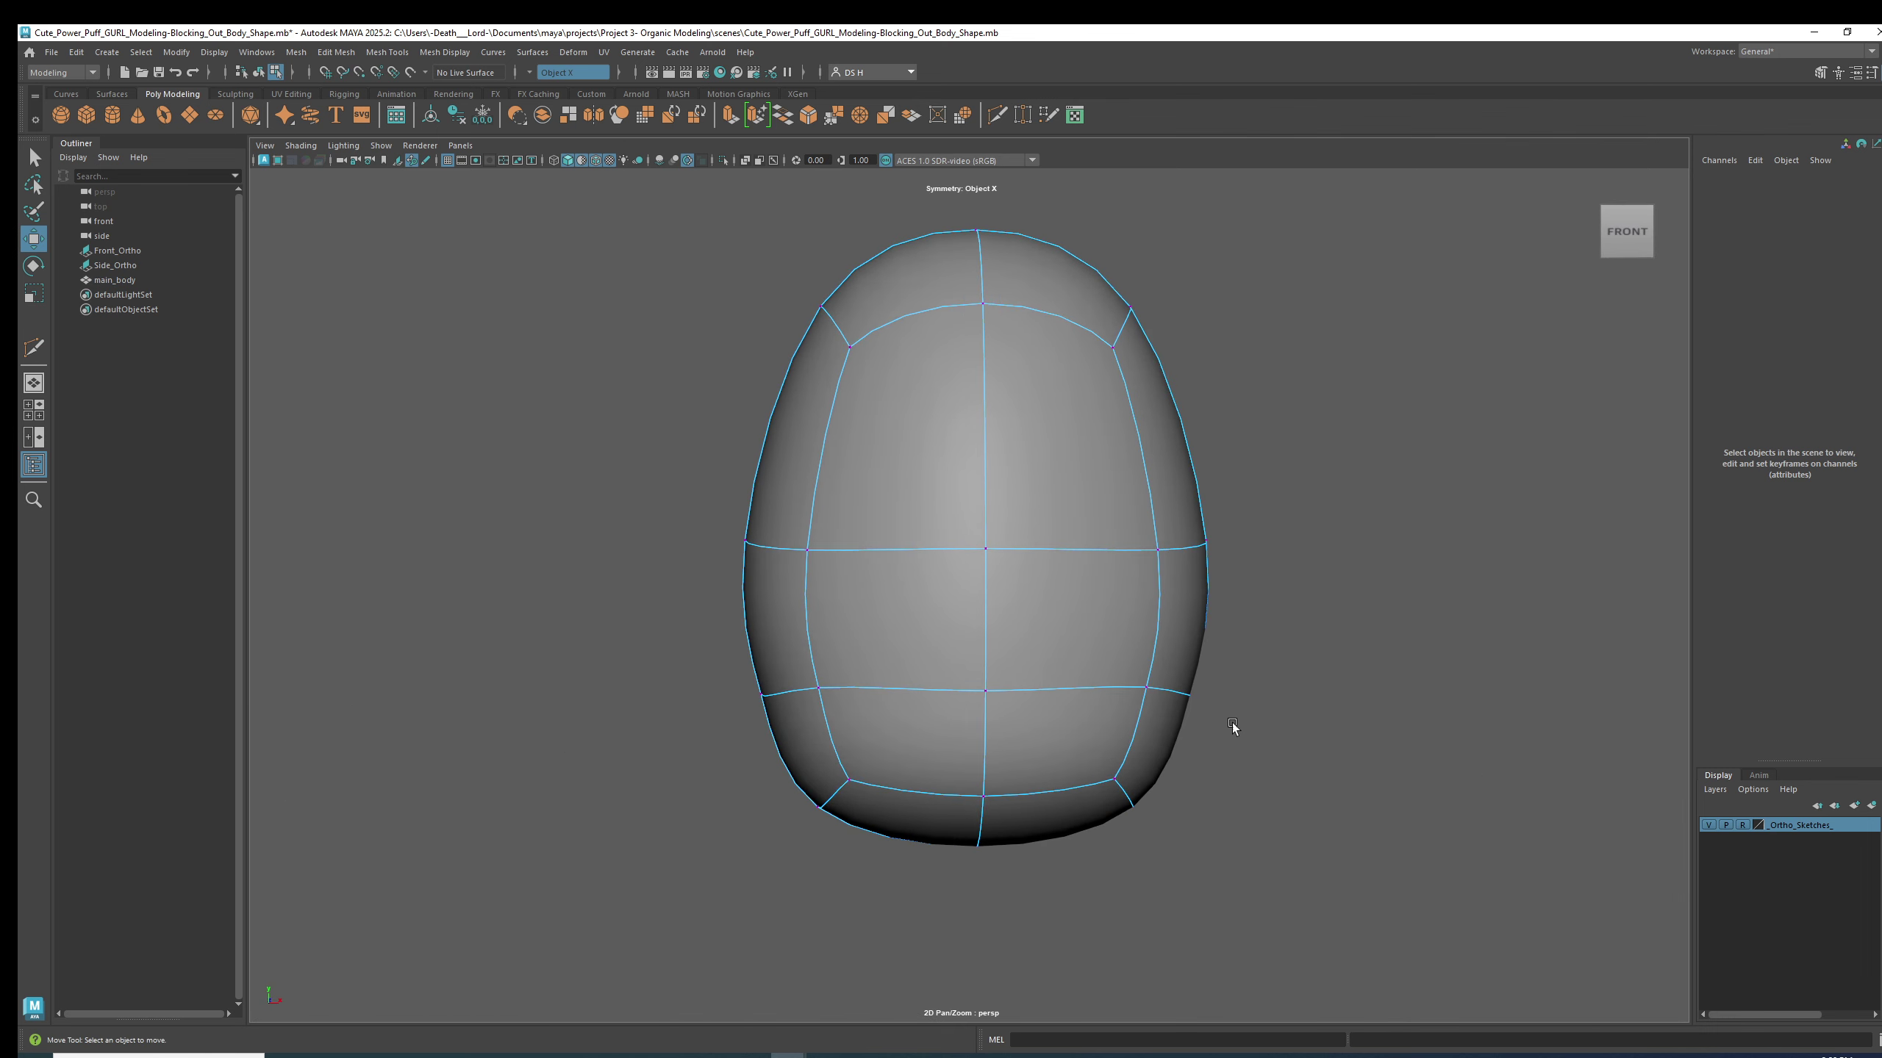
- Move the added loop's back vertices up and outward in the side view to fill the sketch's rear curve
{"action": "key", "text": "space"}
{"action": "key", "text": "space"}
{"action": "right_click_drag", "start_coordinate": [1230, 635], "coordinate": [1341, 740], "text": "alt"}
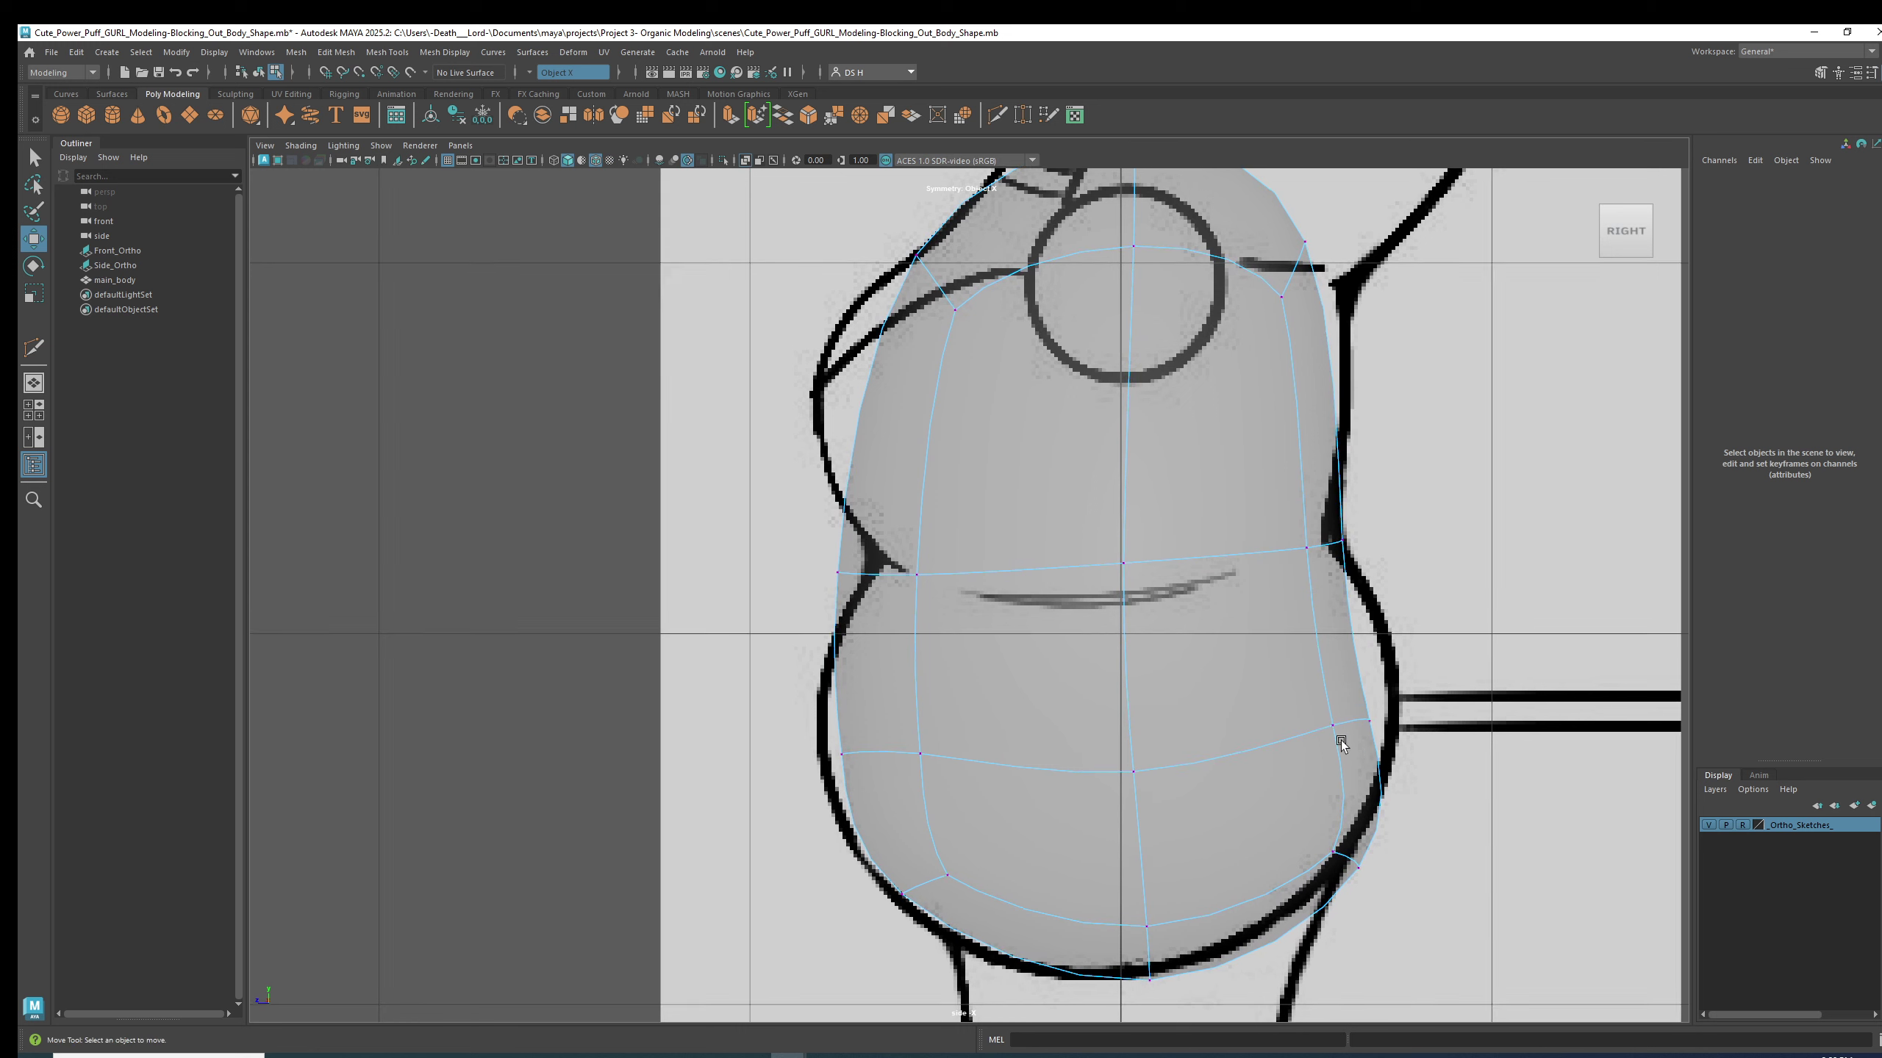
{"action": "left_click_drag", "start_coordinate": [1422, 787], "coordinate": [1423, 787]}
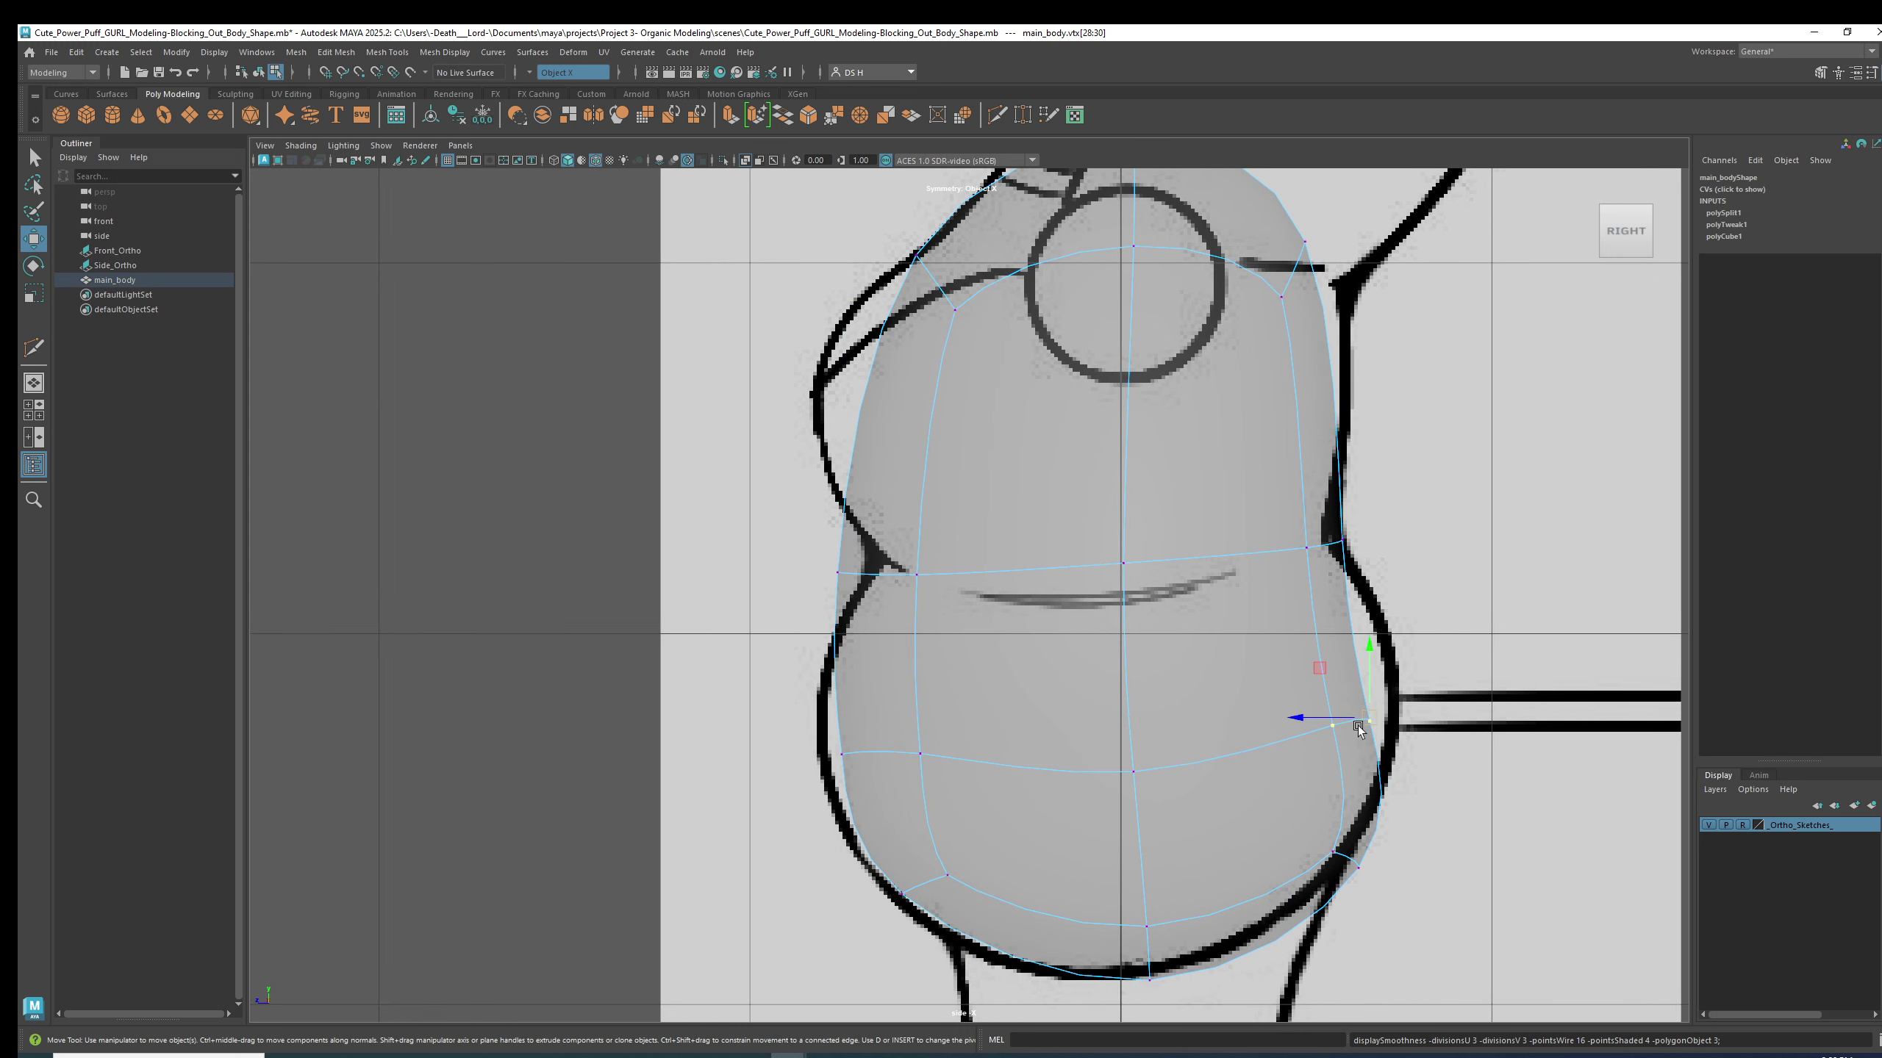
{"action": "left_click_drag", "start_coordinate": [1358, 727], "coordinate": [1390, 659]}
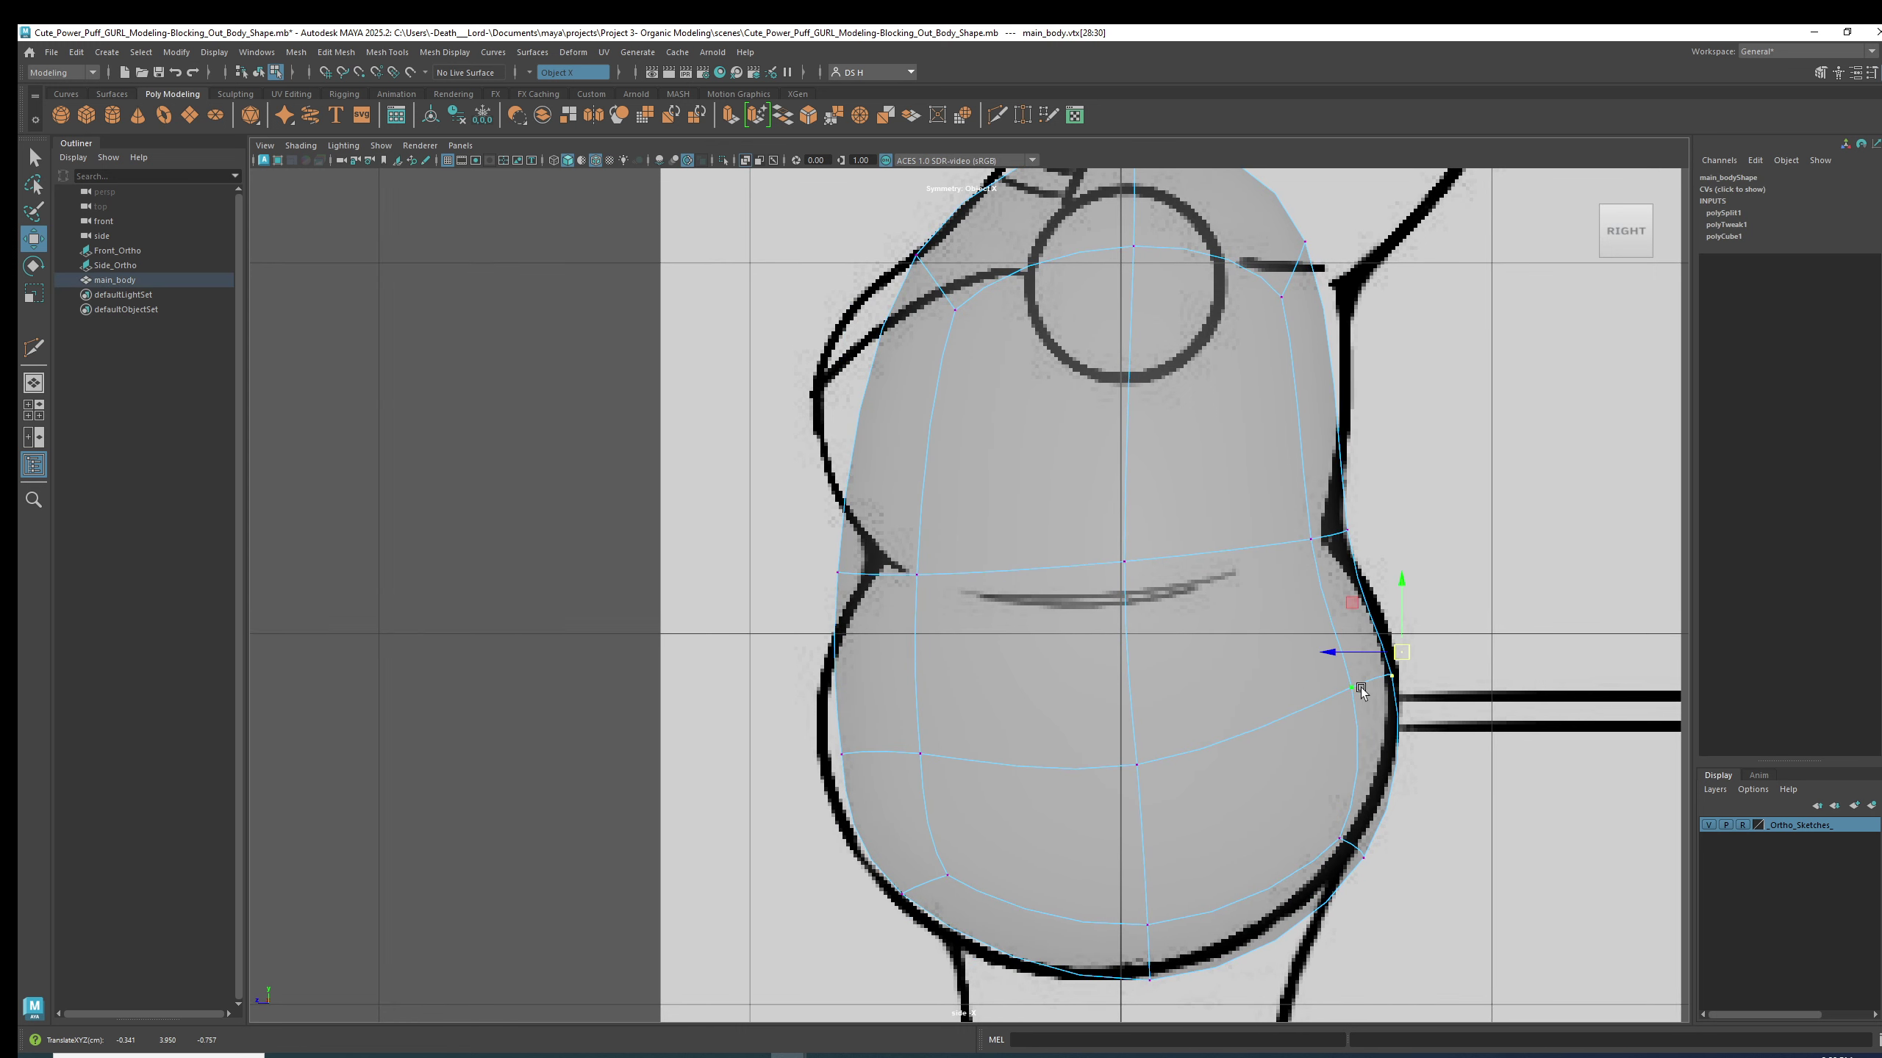
- Nudge the added loop's back vertices slightly down and inward onto the sketched outline, and show the faceted cage
{"action": "left_click", "coordinate": [1391, 682]}
{"action": "key", "text": "ctrl+z"}
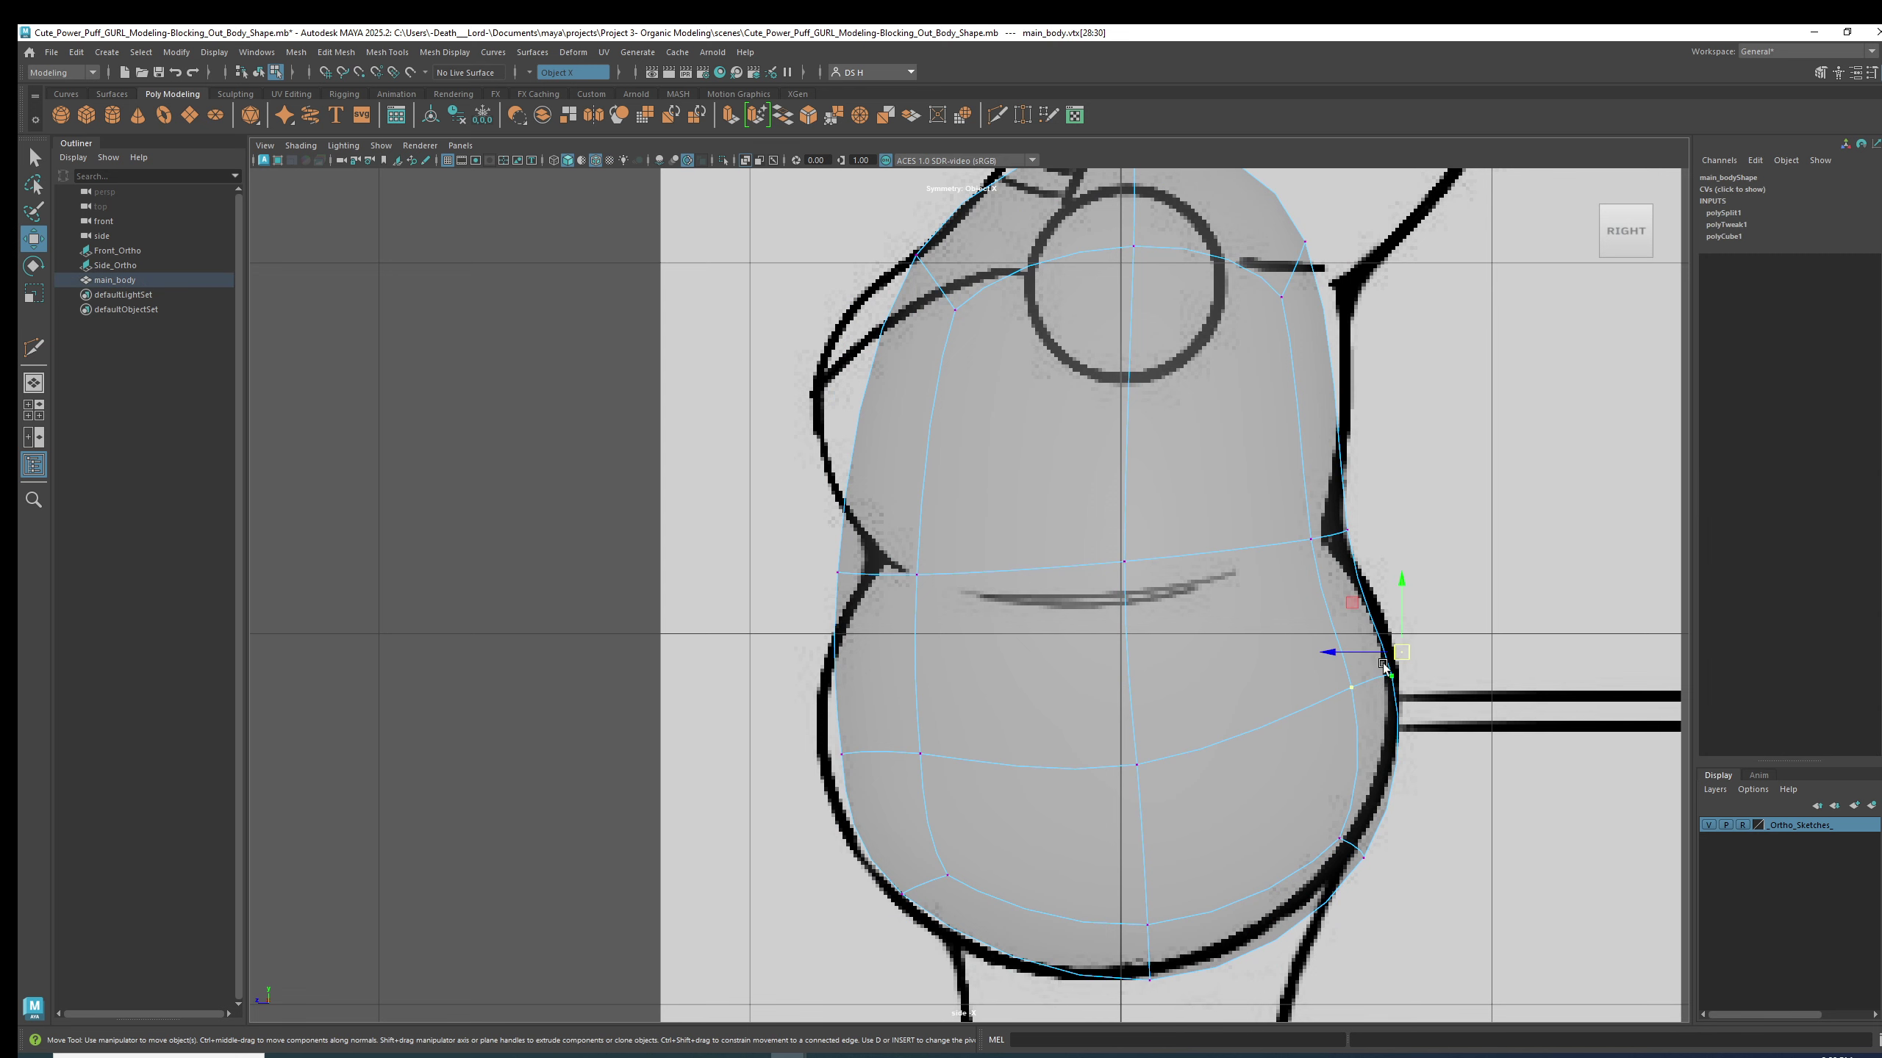
{"action": "mouse_move", "coordinate": [1397, 655]}
{"action": "left_mouse_down"}
{"action": "mouse_move", "coordinate": [1404, 679]}
{"action": "mouse_move", "coordinate": [1395, 665]}
{"action": "left_mouse_up"}
{"action": "key", "text": "1"}
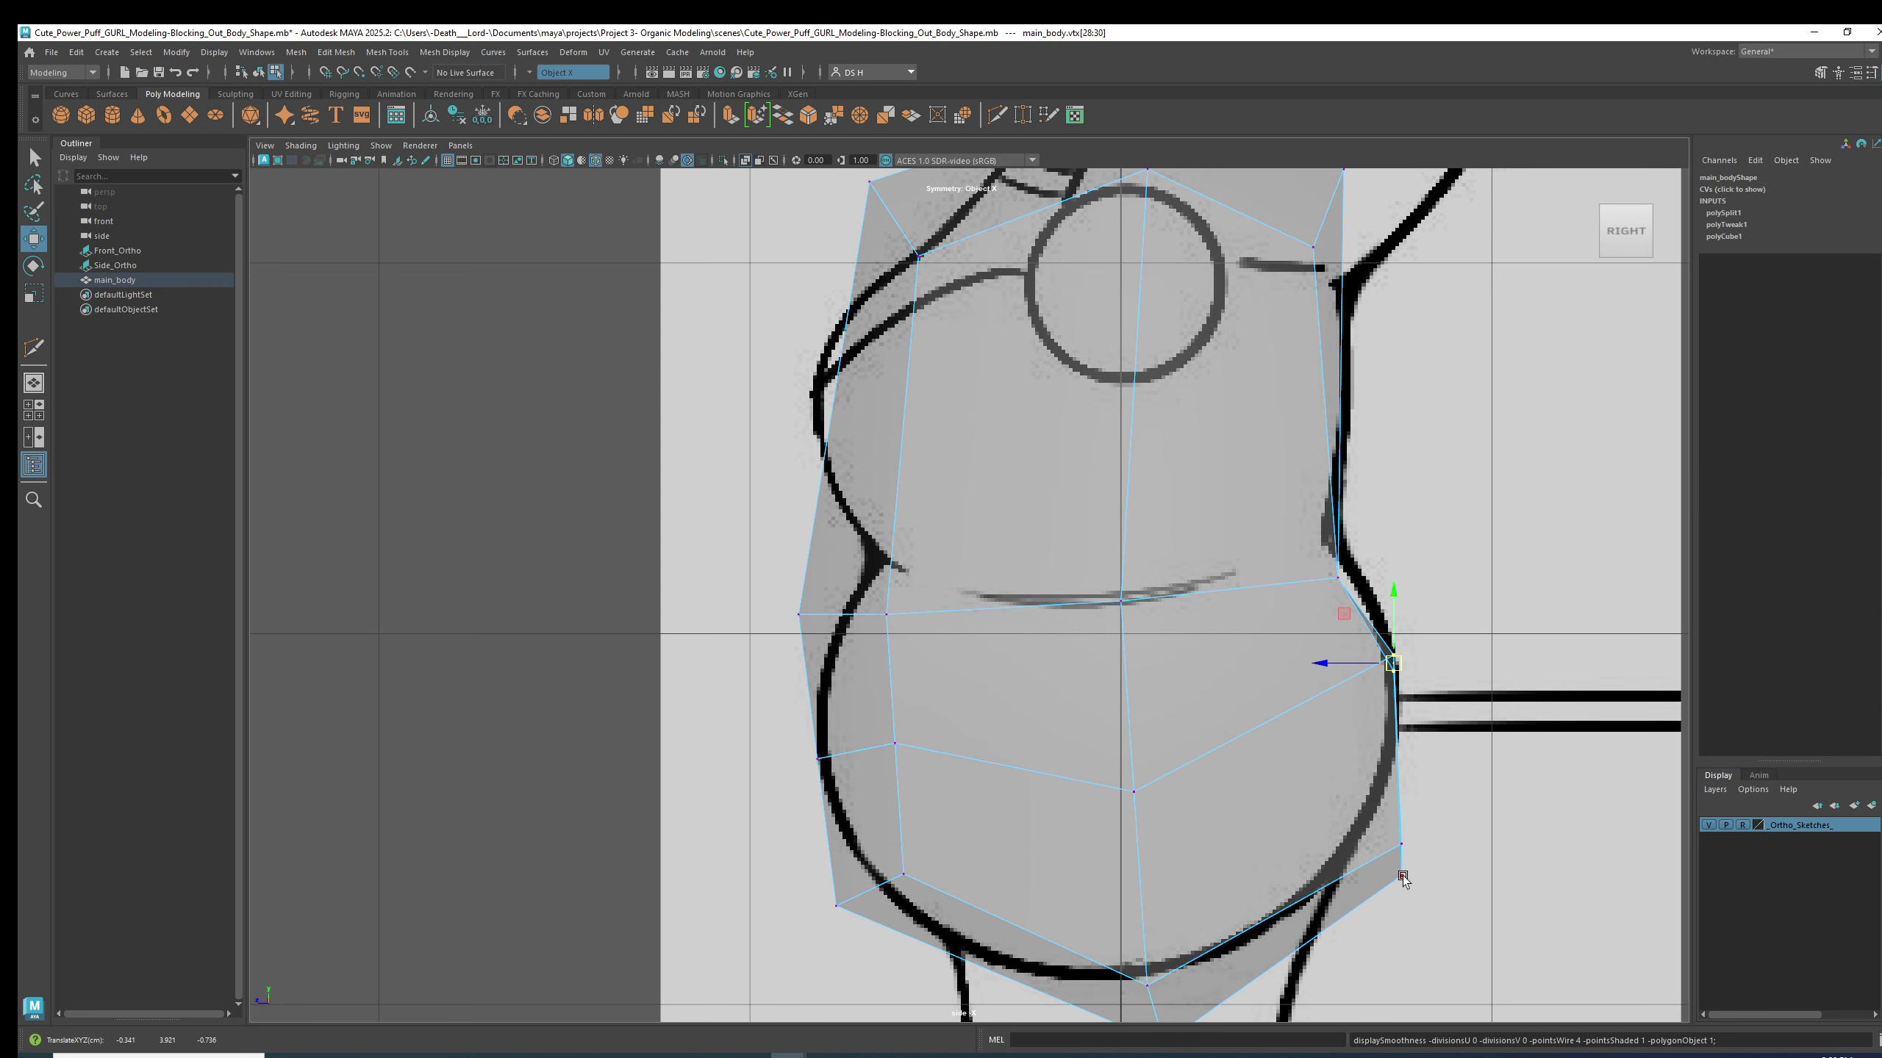
- Pull main_body's lower back vertices inward to match the side sketch, comparing cage and smoothed form, and reselect the added loop's back vertices
{"action": "key", "text": "3"}
{"action": "middle_click_drag", "start_coordinate": [1337, 771], "coordinate": [1306, 642], "text": "alt"}
{"action": "left_click_drag", "start_coordinate": [1368, 777], "coordinate": [1231, 664]}
{"action": "left_click_drag", "start_coordinate": [1349, 738], "coordinate": [1333, 741]}
{"action": "key", "text": "1"}
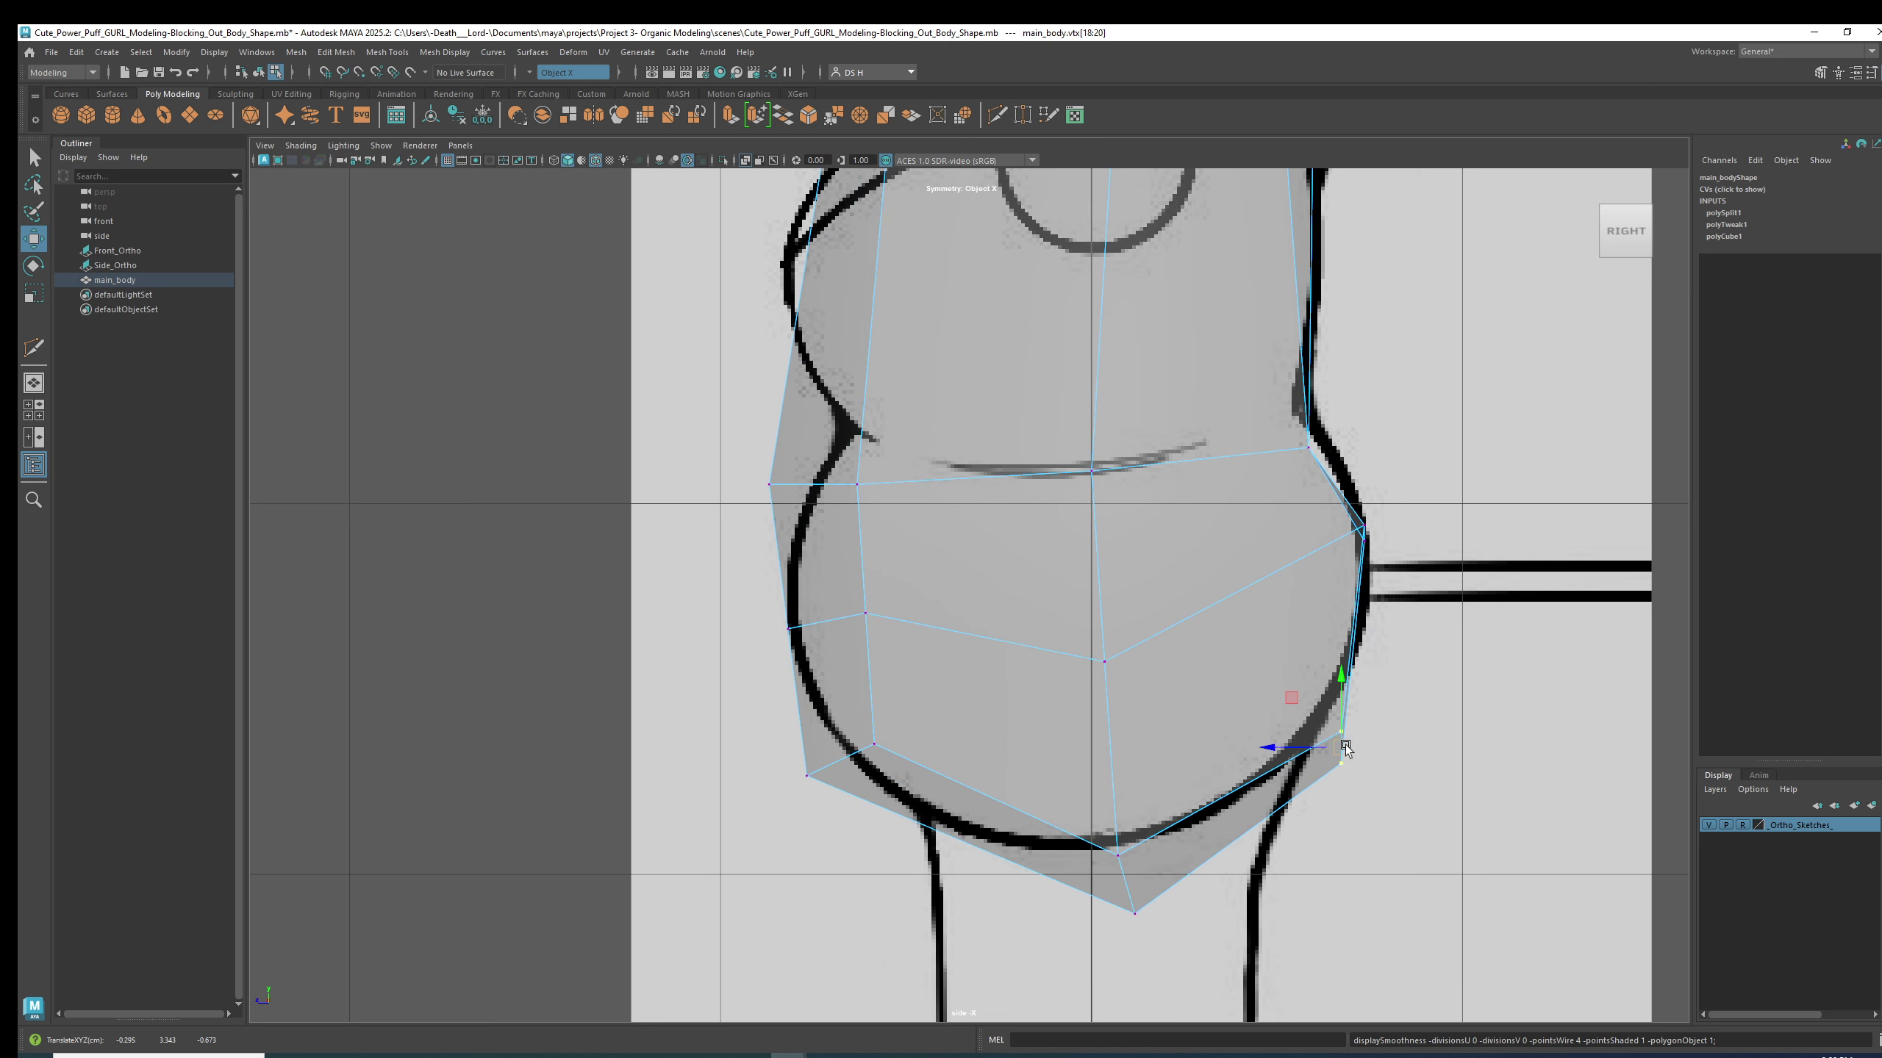
{"action": "key", "text": "3"}
{"action": "left_click", "coordinate": [1351, 557]}
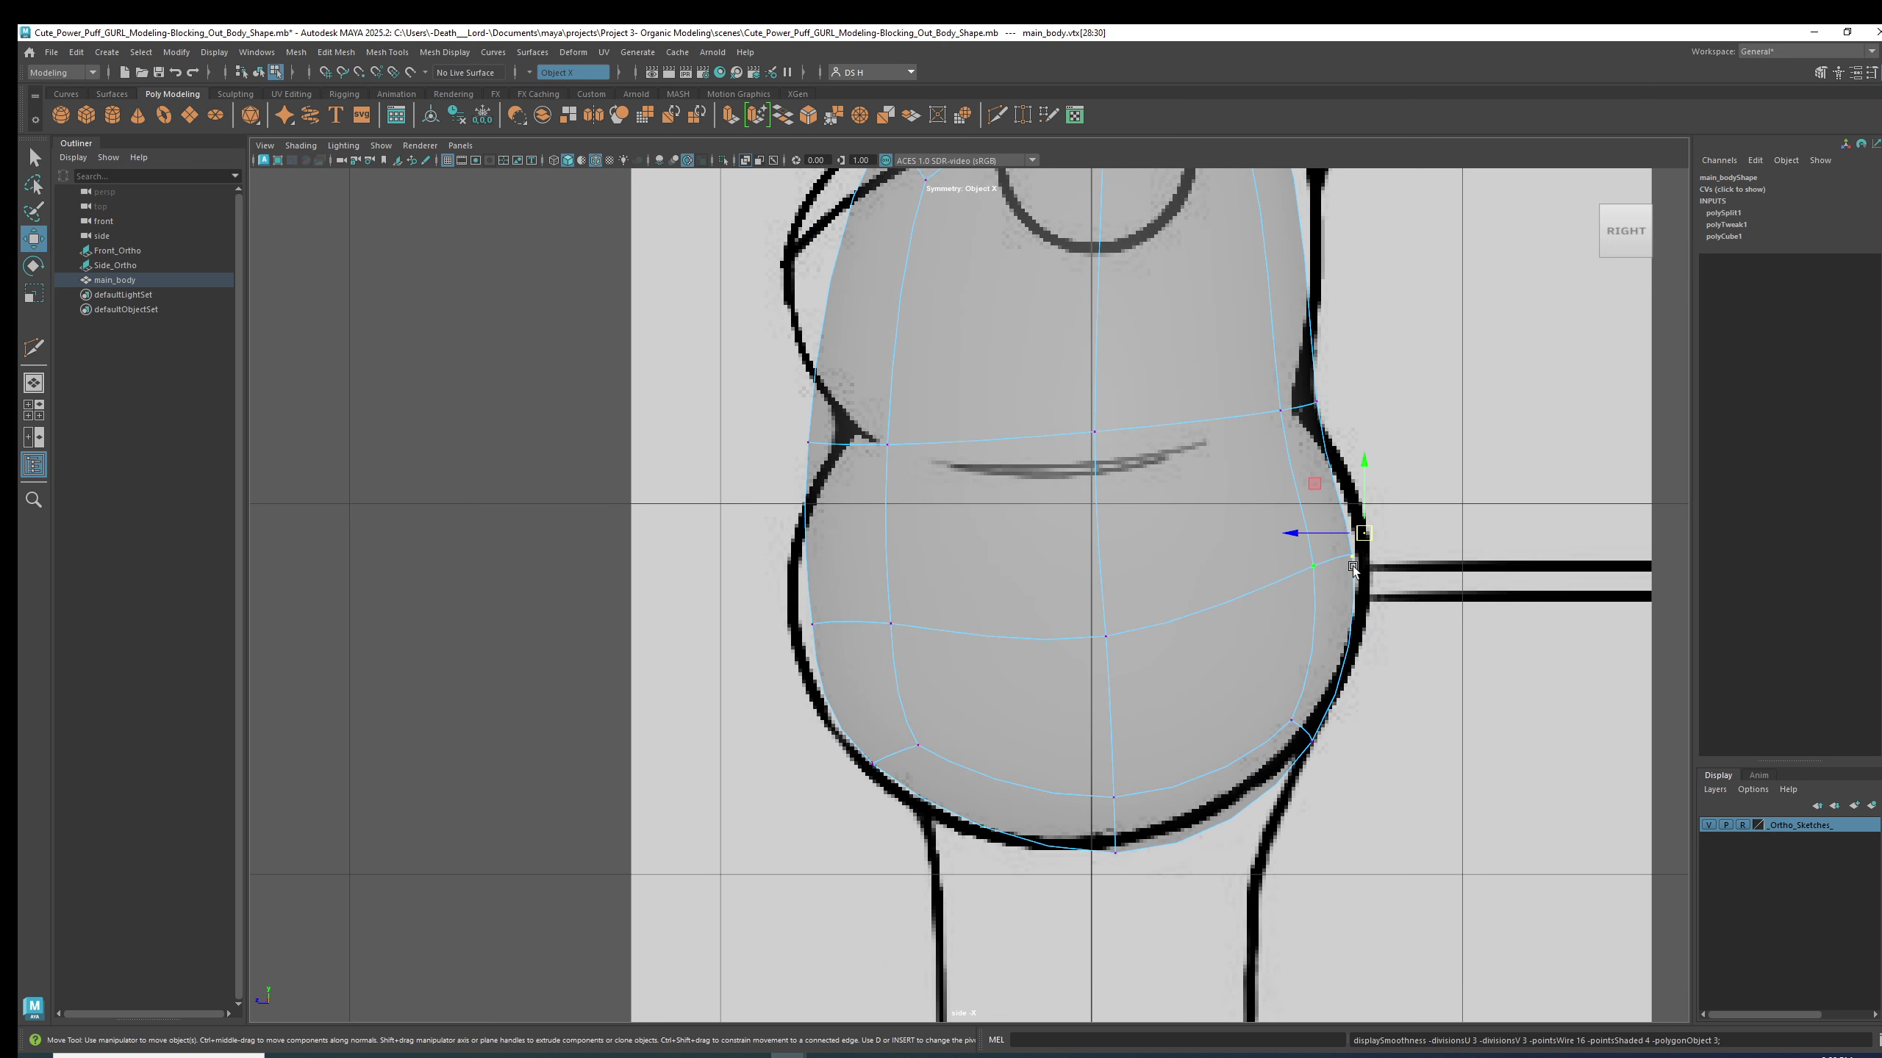
- Nudge the added loop's back vertices outward and pull its front vertices forward onto the side sketch outline, comparing cage and smoothed form
{"action": "left_click_drag", "start_coordinate": [1361, 543], "coordinate": [1378, 532]}
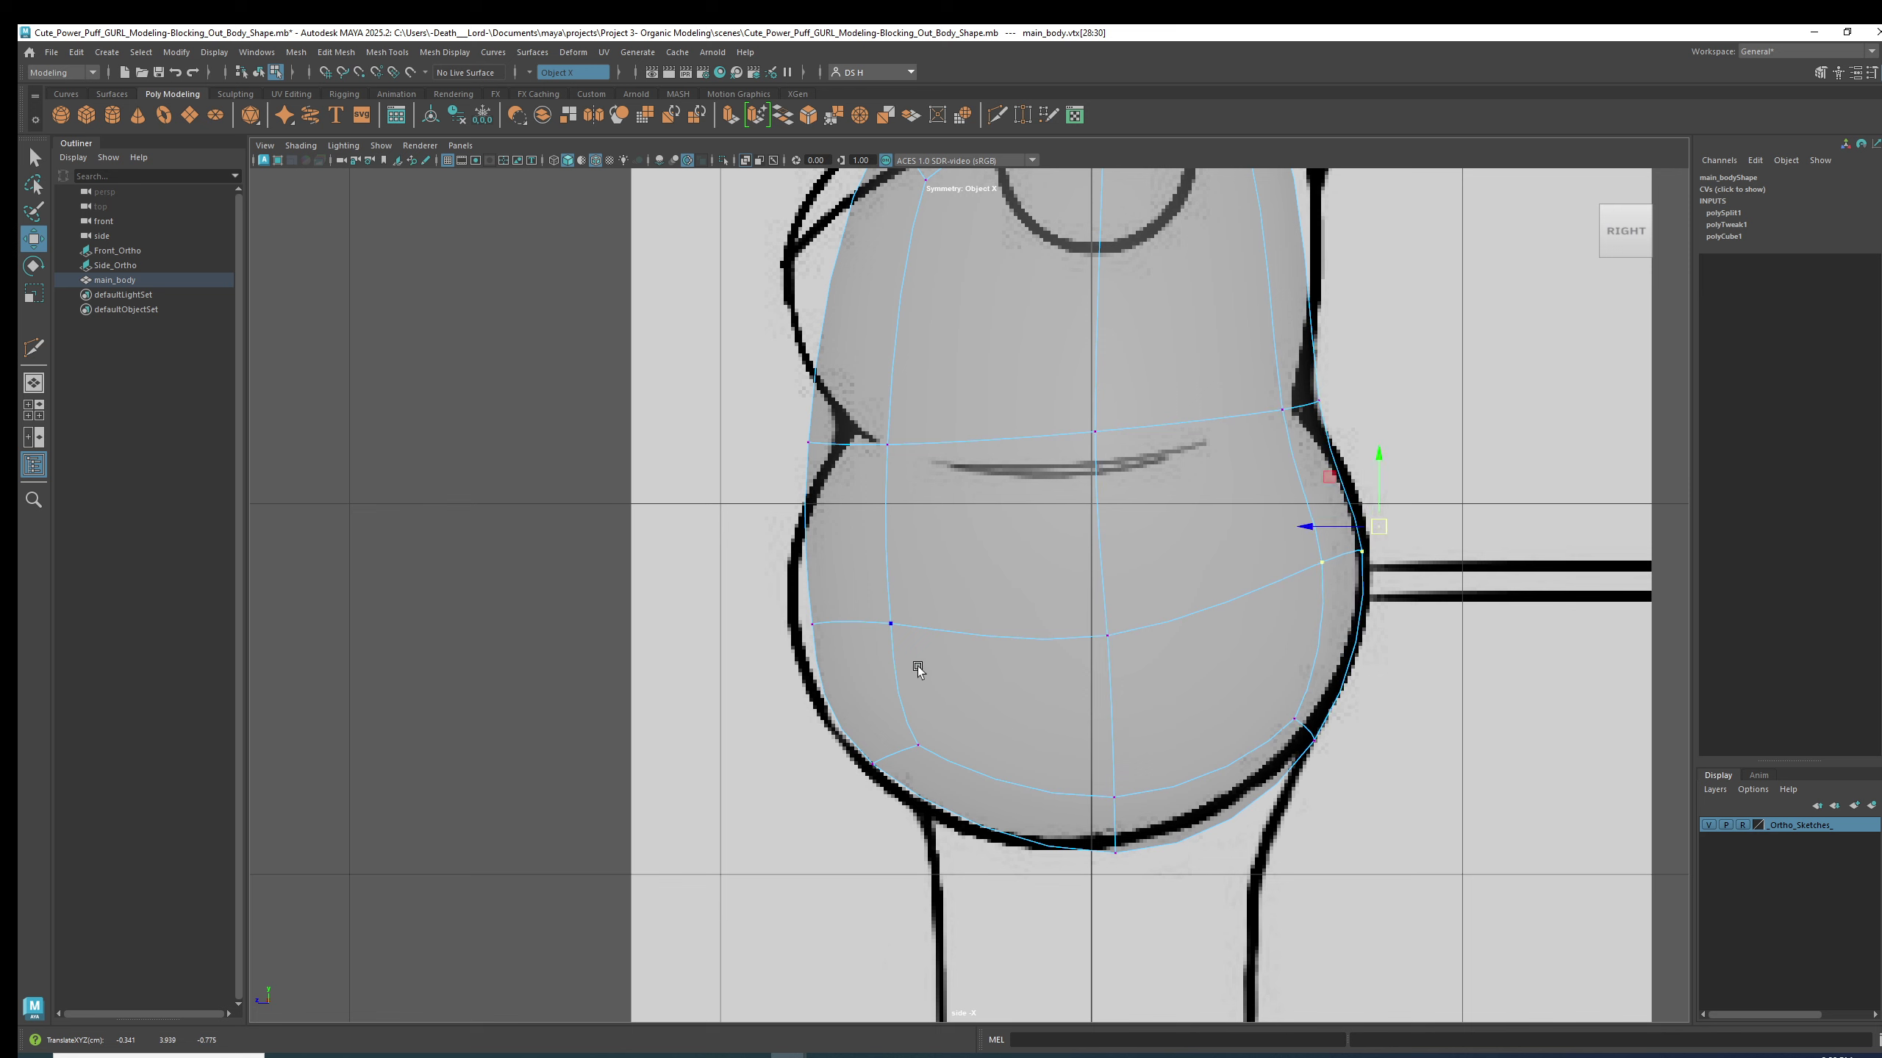
{"action": "left_click", "coordinate": [813, 625]}
{"action": "left_click_drag", "start_coordinate": [957, 669], "coordinate": [630, 557]}
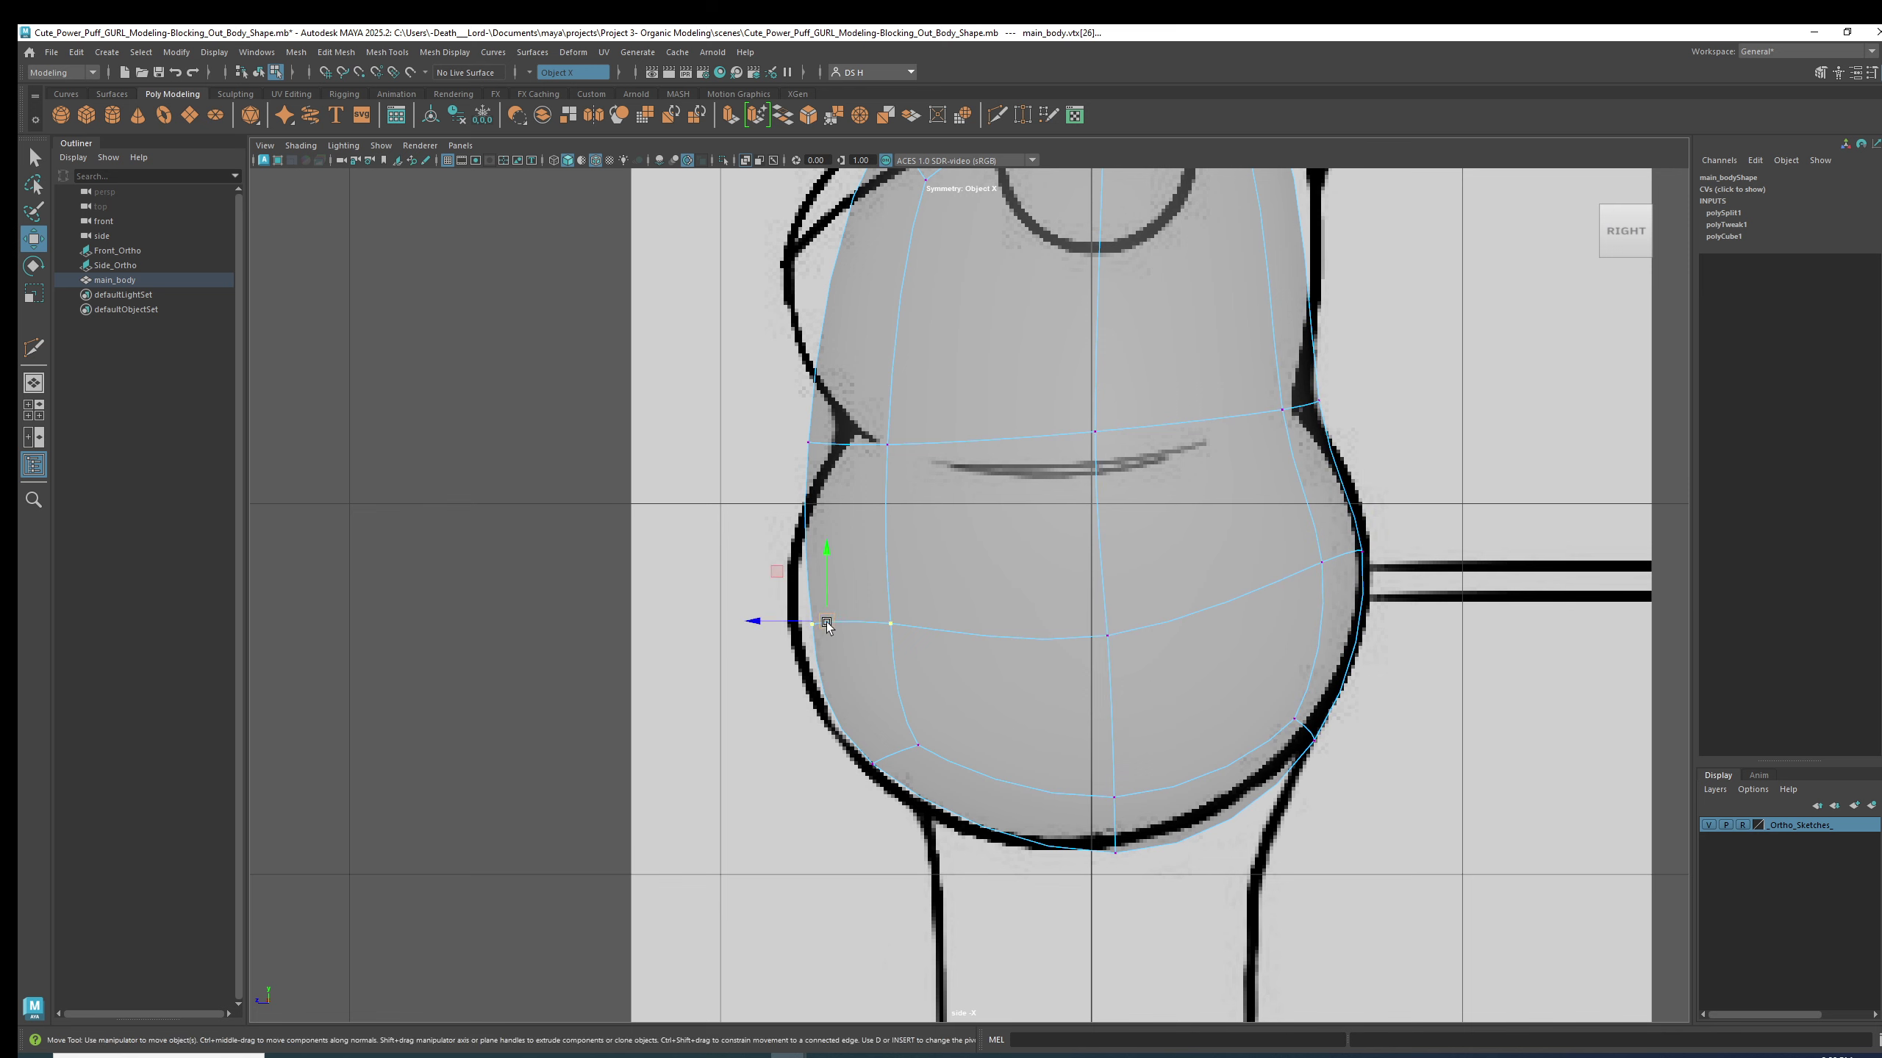
{"action": "mouse_move", "coordinate": [827, 627]}
{"action": "left_mouse_down"}
{"action": "mouse_move", "coordinate": [794, 626]}
{"action": "mouse_move", "coordinate": [836, 621]}
{"action": "left_mouse_up"}
{"action": "key", "text": "1"}
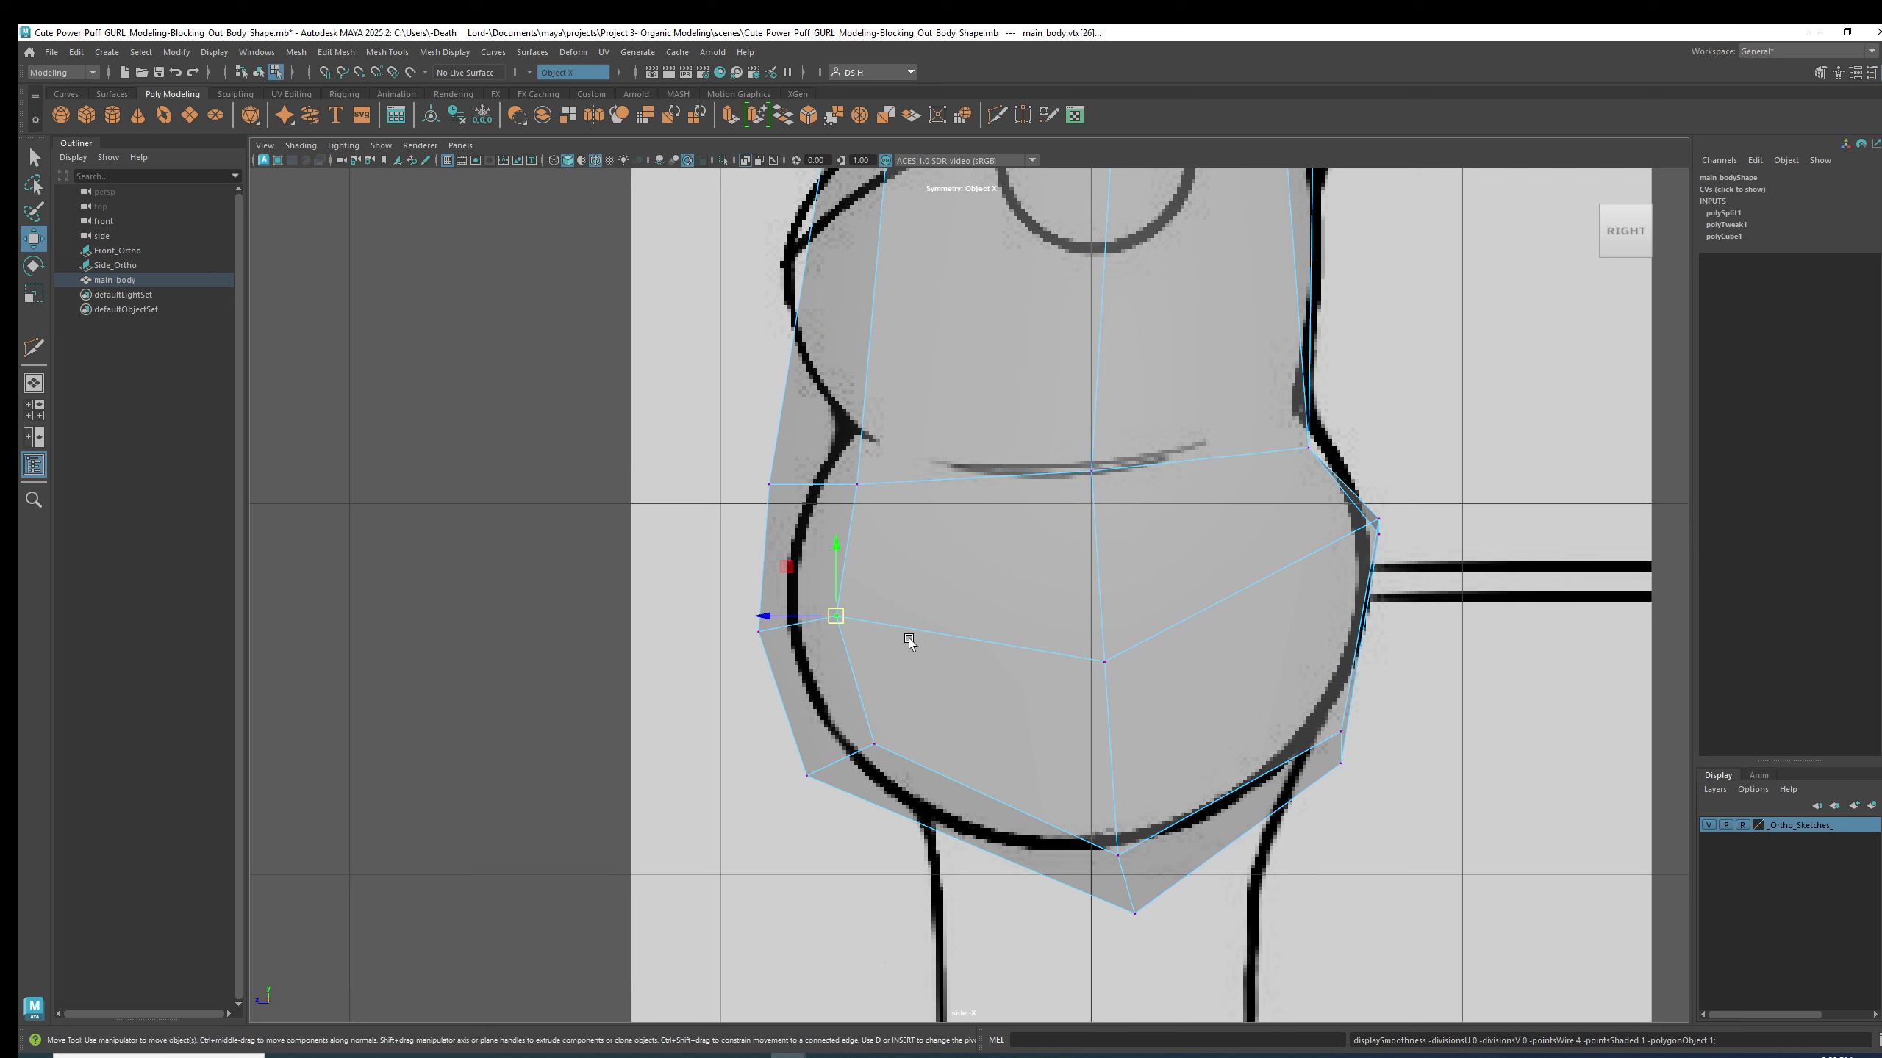
{"action": "key", "text": "3"}
{"action": "key", "text": "1"}
{"action": "key", "text": "3"}
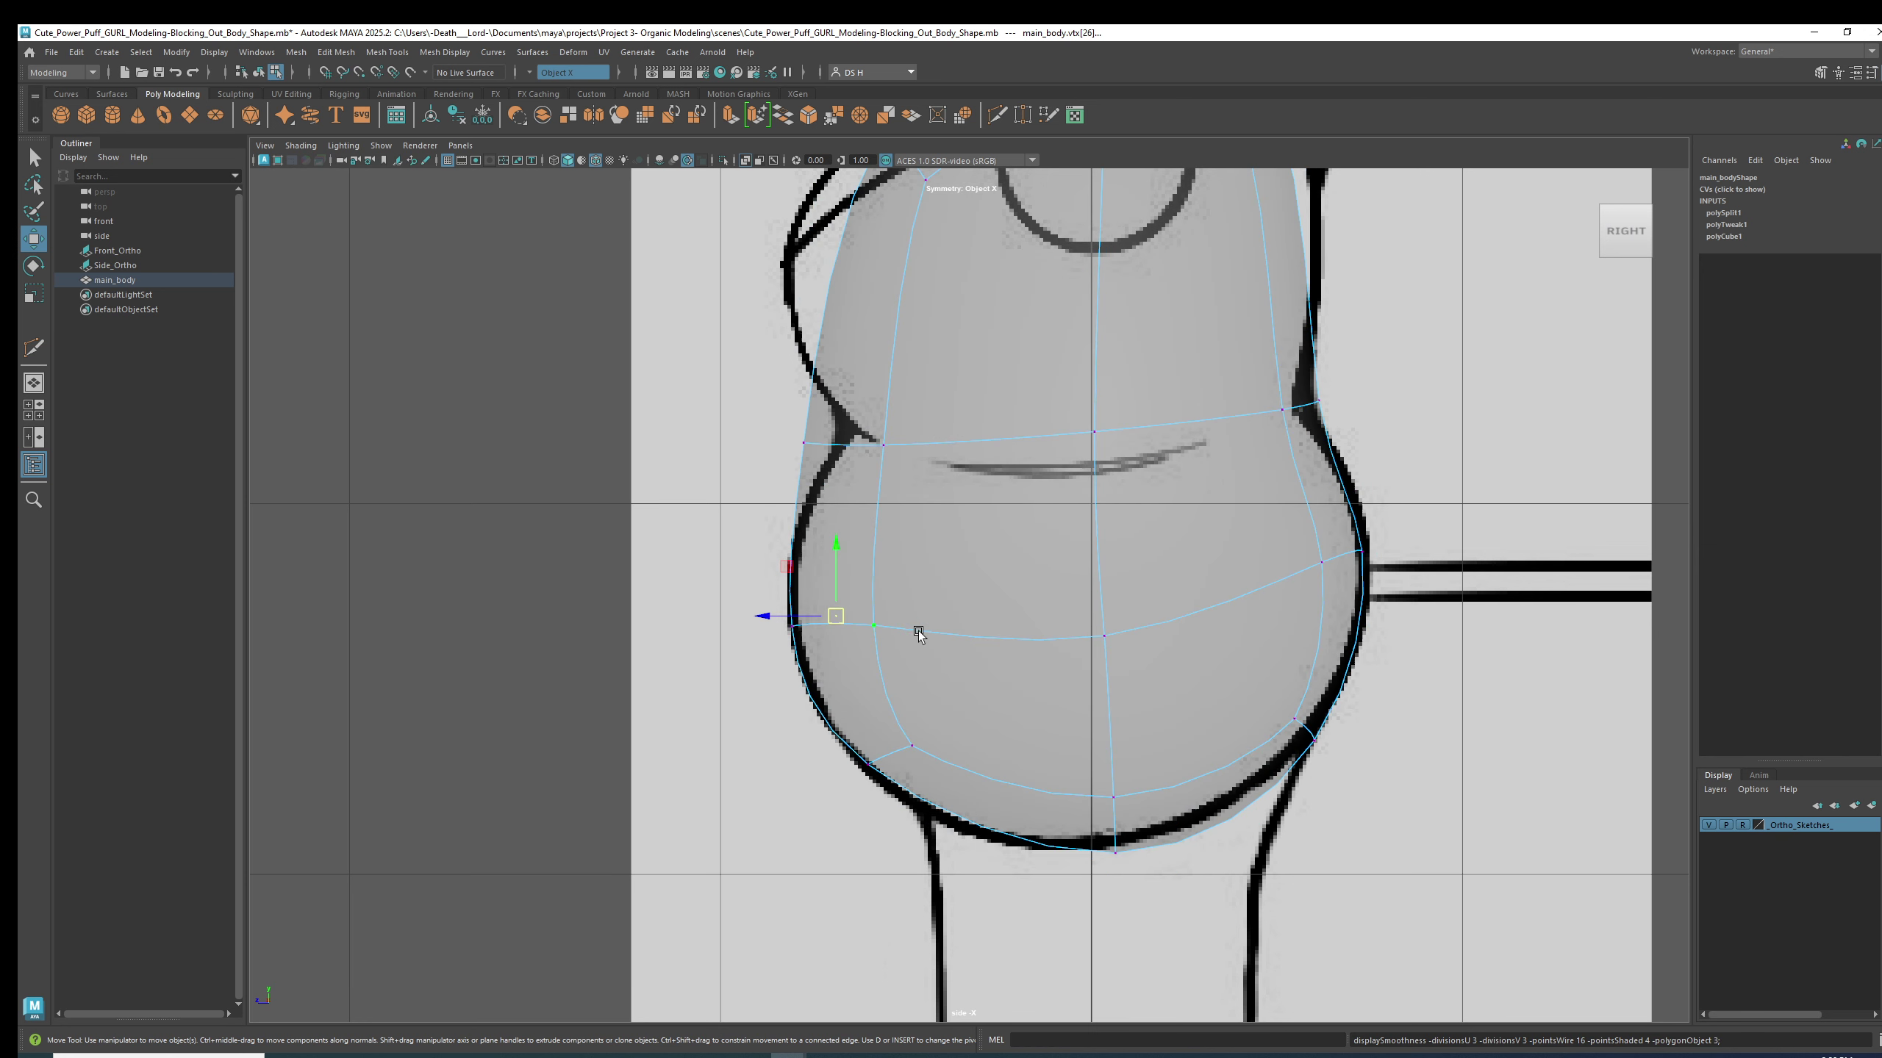
- Move the added loop's front side vertex slightly further forward in the side view and compare cage with smoothed form
{"action": "left_click", "coordinate": [884, 629]}
{"action": "left_click", "coordinate": [878, 625]}
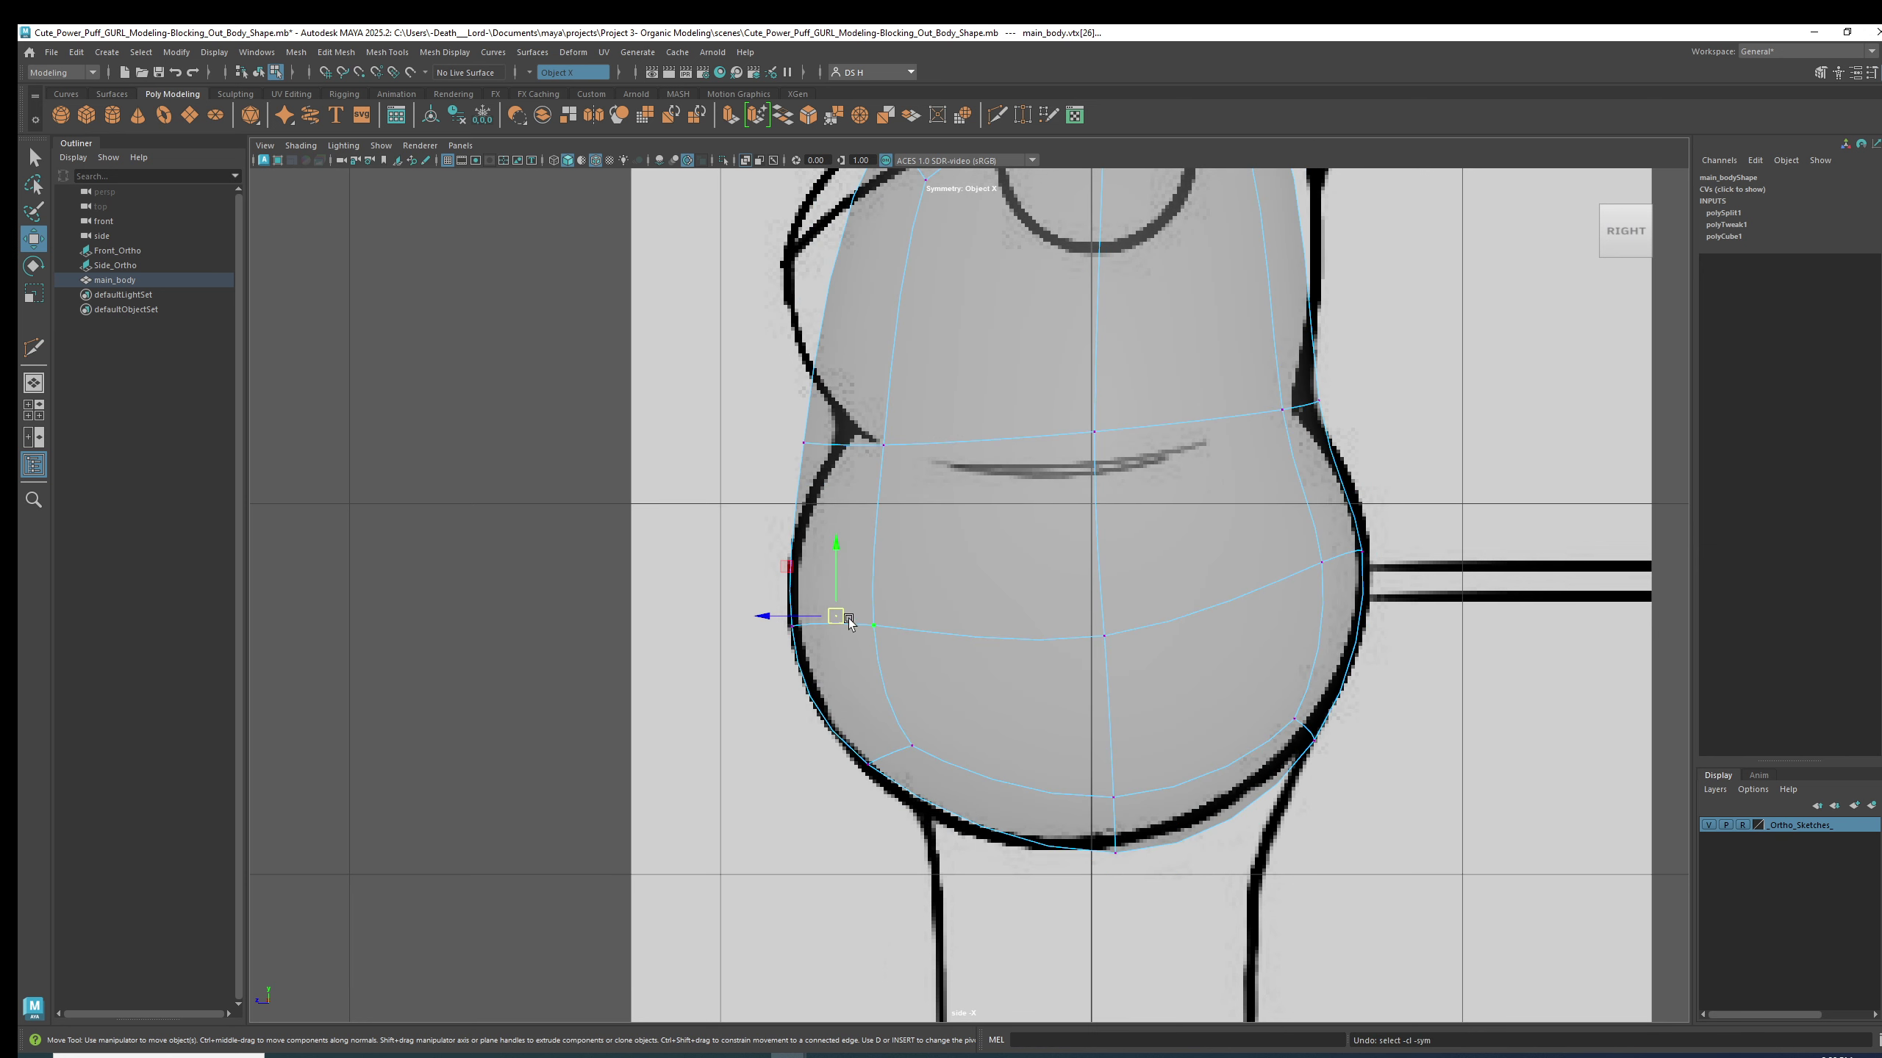
{"action": "left_click_drag", "start_coordinate": [837, 616], "coordinate": [826, 616]}
{"action": "key", "text": "1"}
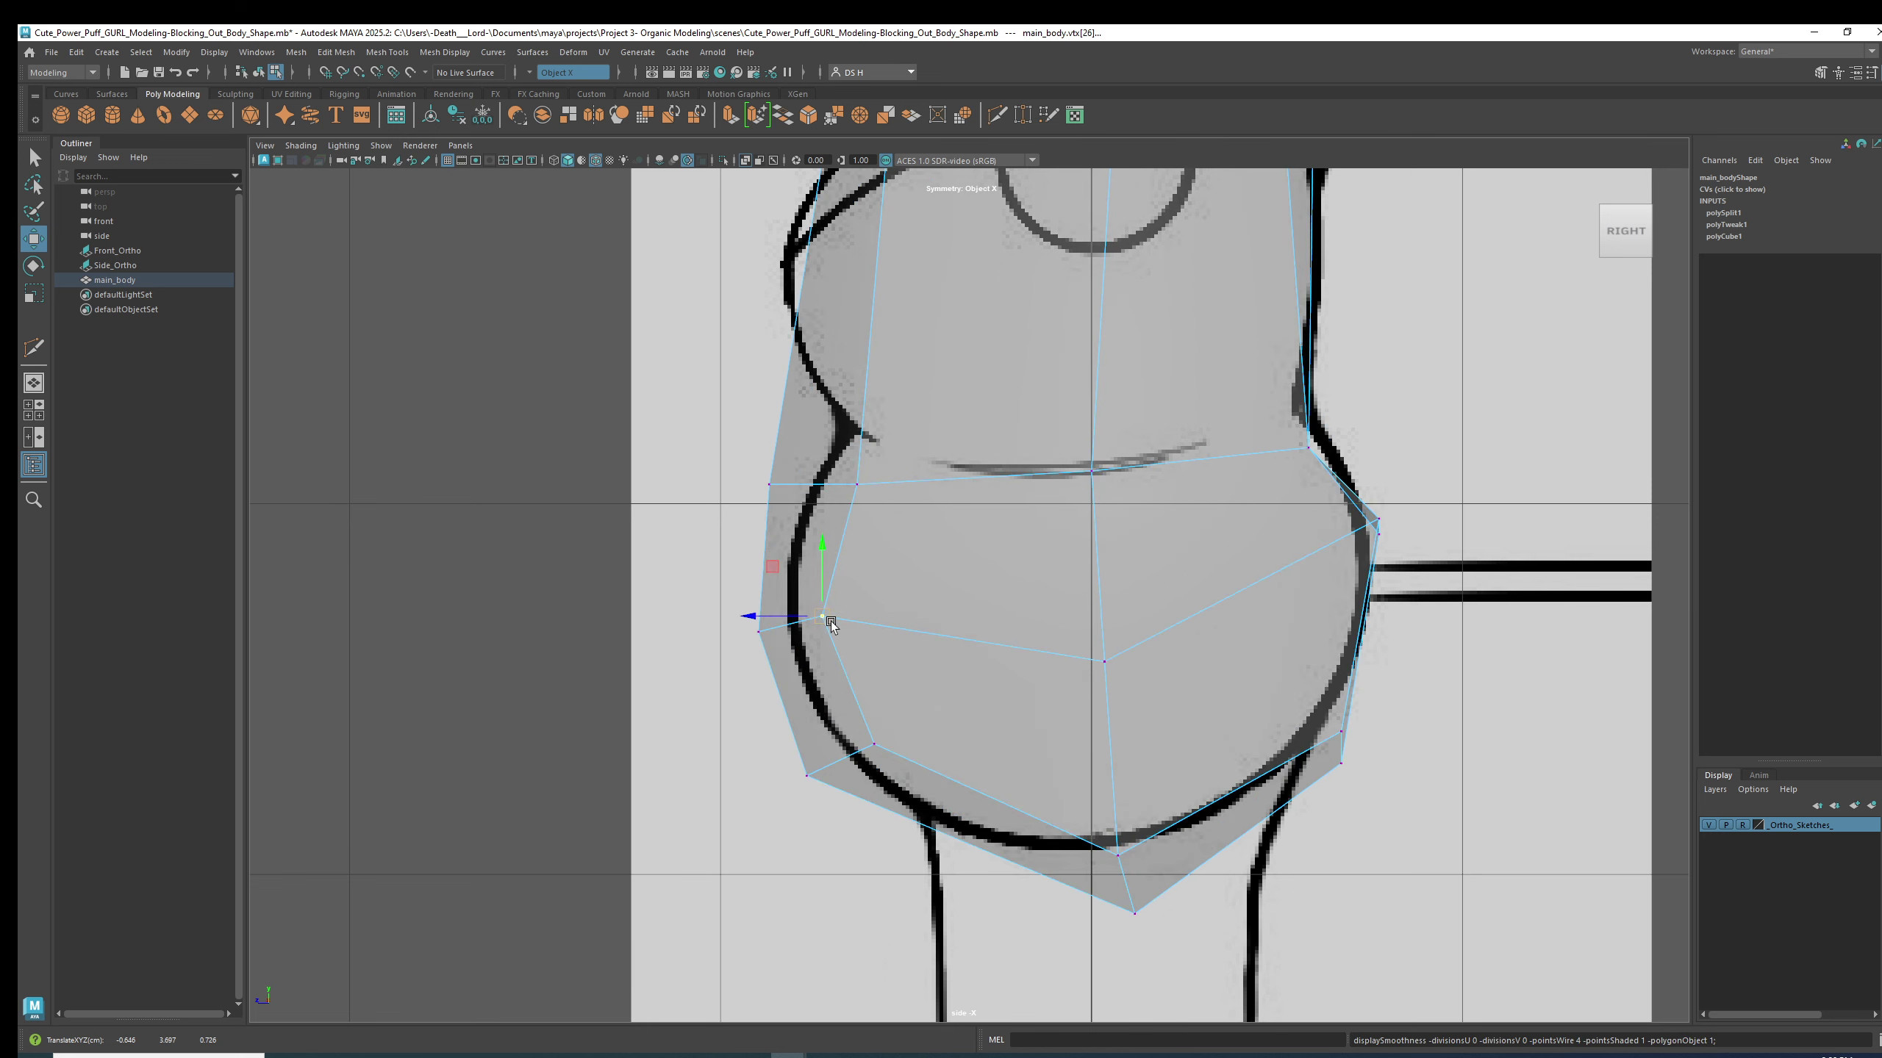
{"action": "key", "text": "3"}
- Raise the added loop's middle side vertex slightly toward the front and nudge its back vertices up a little
{"action": "left_click", "coordinate": [1103, 636]}
{"action": "key", "text": "1"}
{"action": "key", "text": "3"}
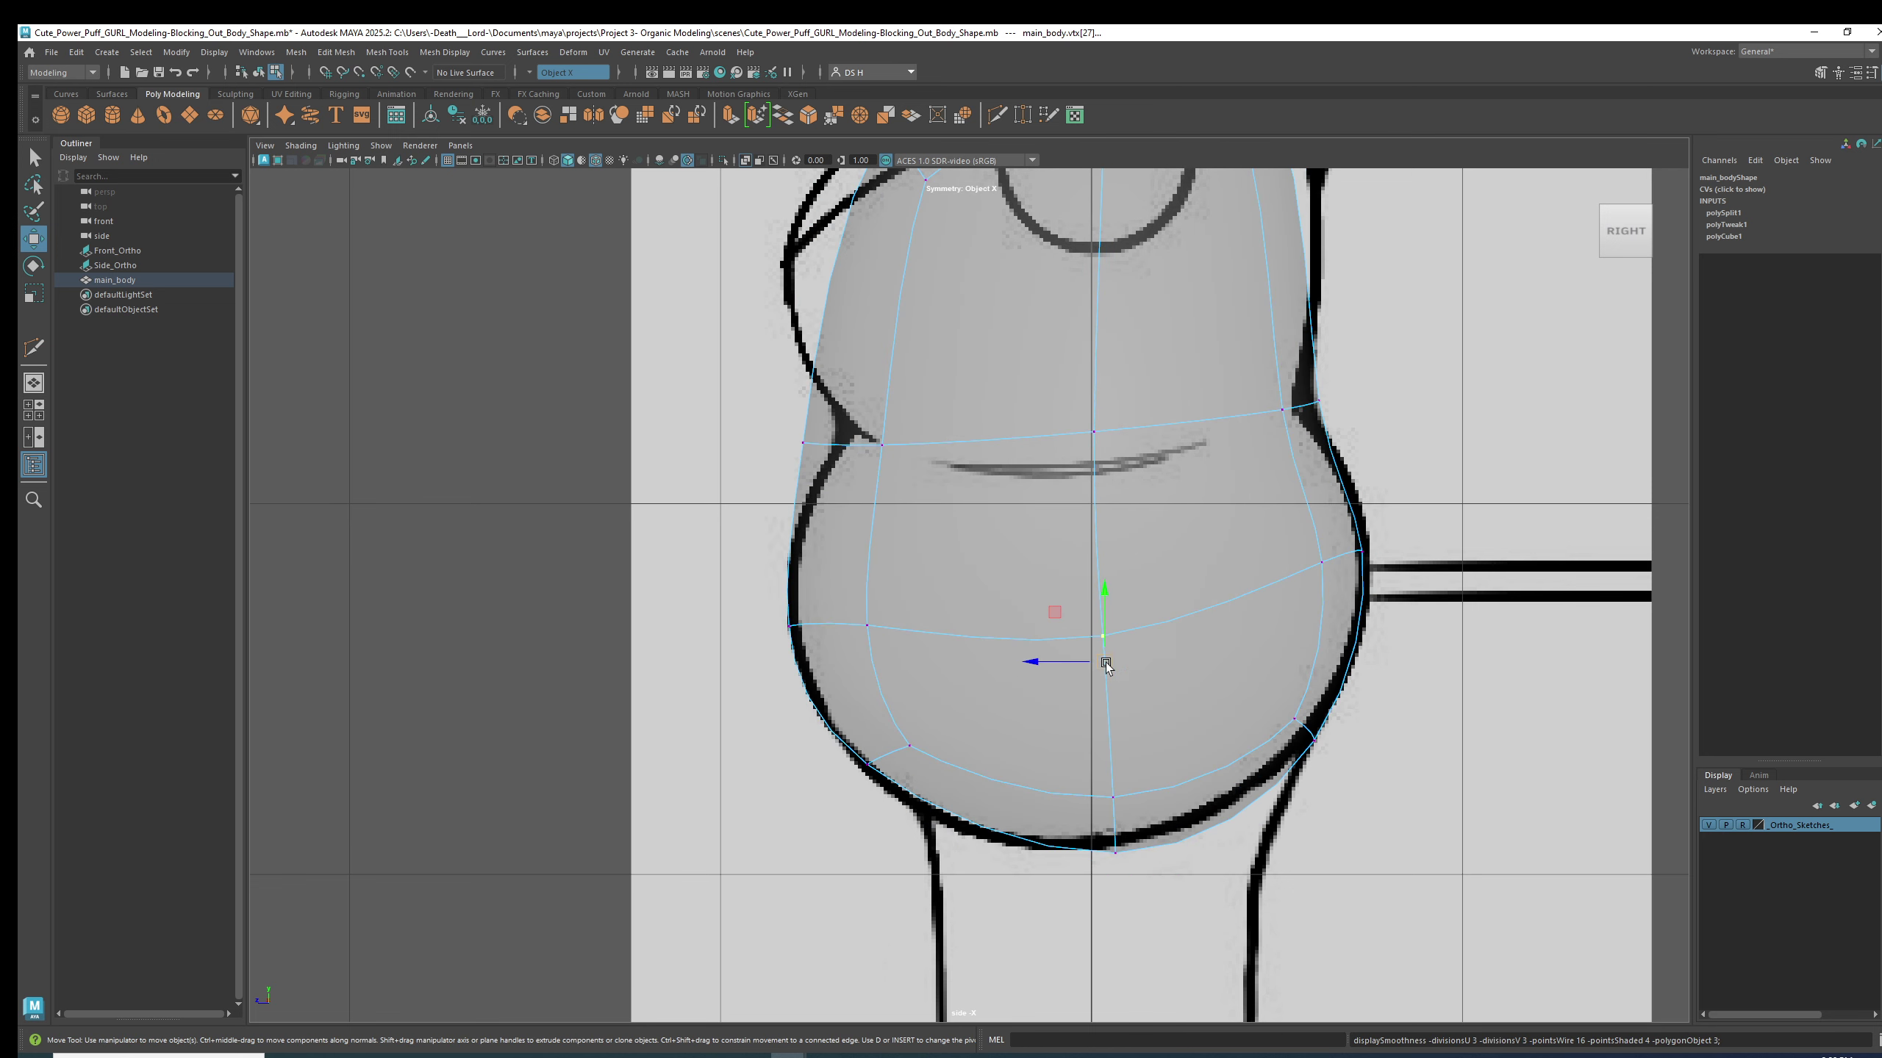
{"action": "mouse_move", "coordinate": [1104, 647]}
{"action": "left_mouse_down"}
{"action": "mouse_move", "coordinate": [1098, 611]}
{"action": "mouse_move", "coordinate": [1089, 626]}
{"action": "left_mouse_up"}
{"action": "key", "text": "1"}
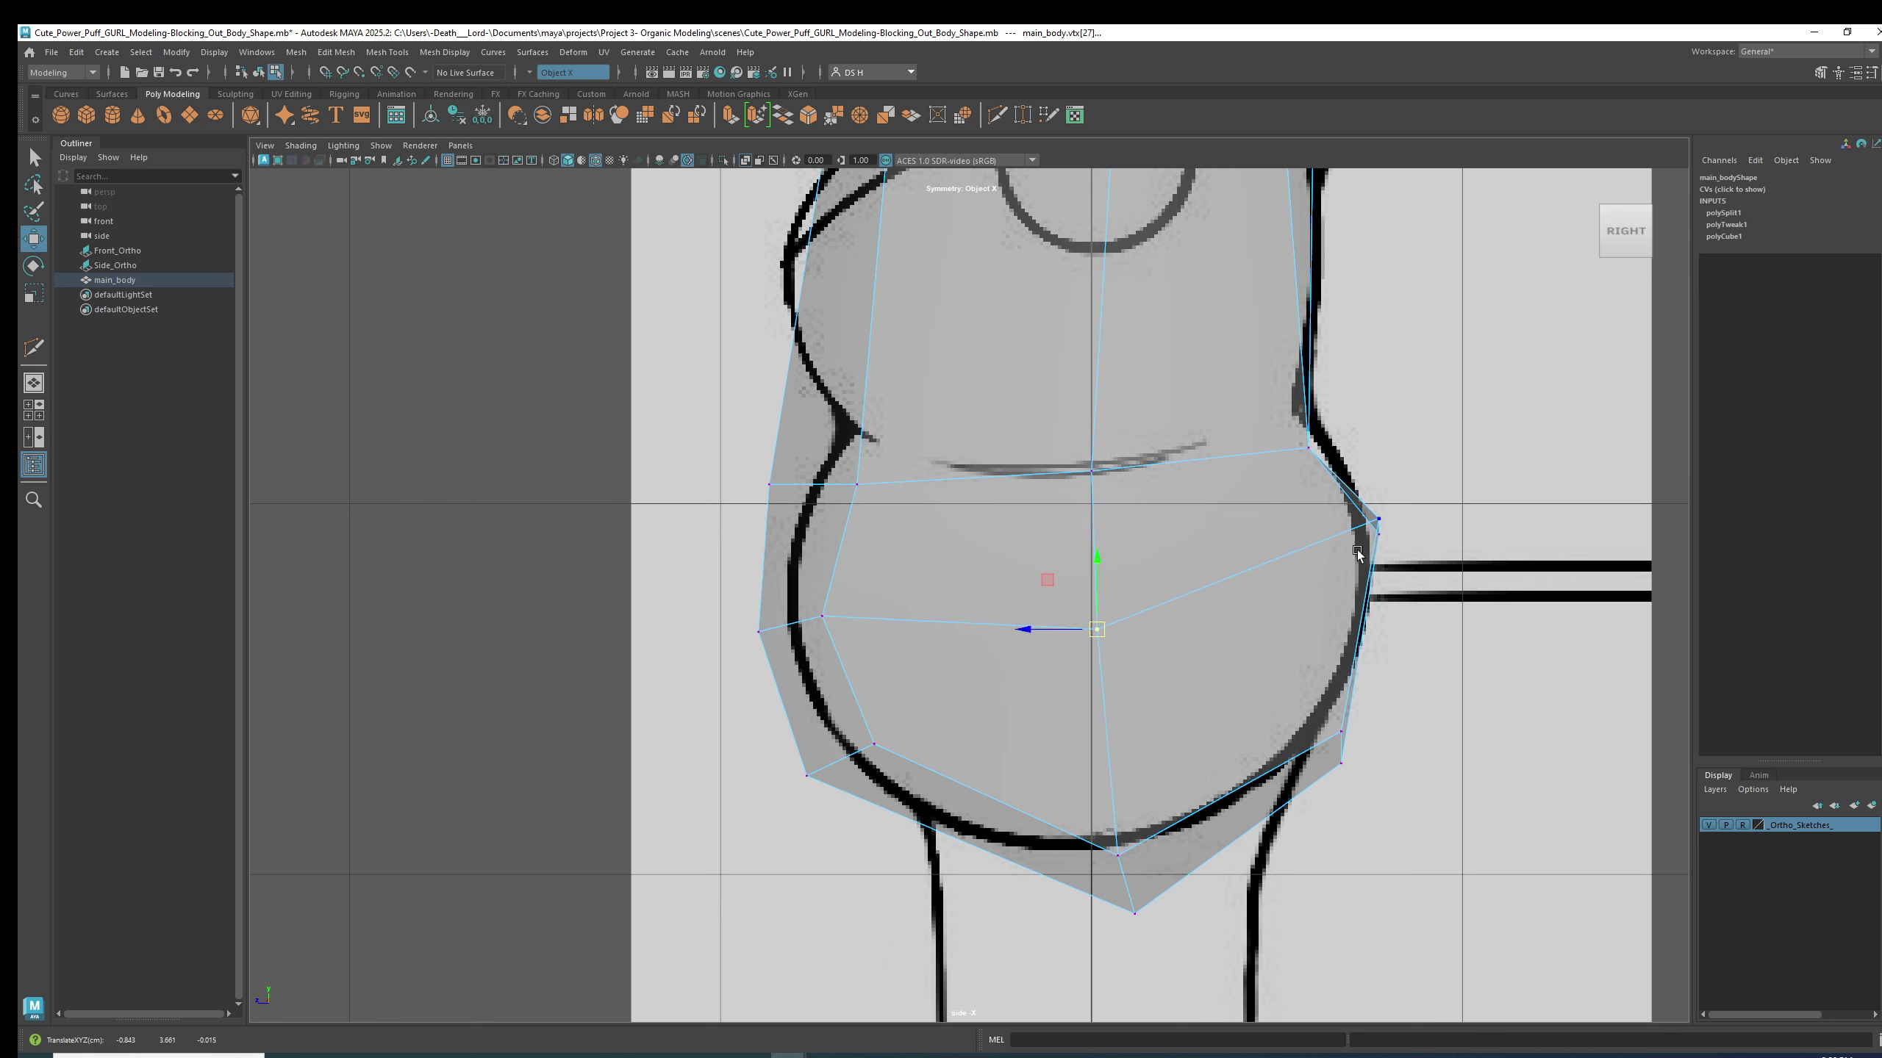
{"action": "left_click", "coordinate": [1382, 548]}
{"action": "key", "text": "3"}
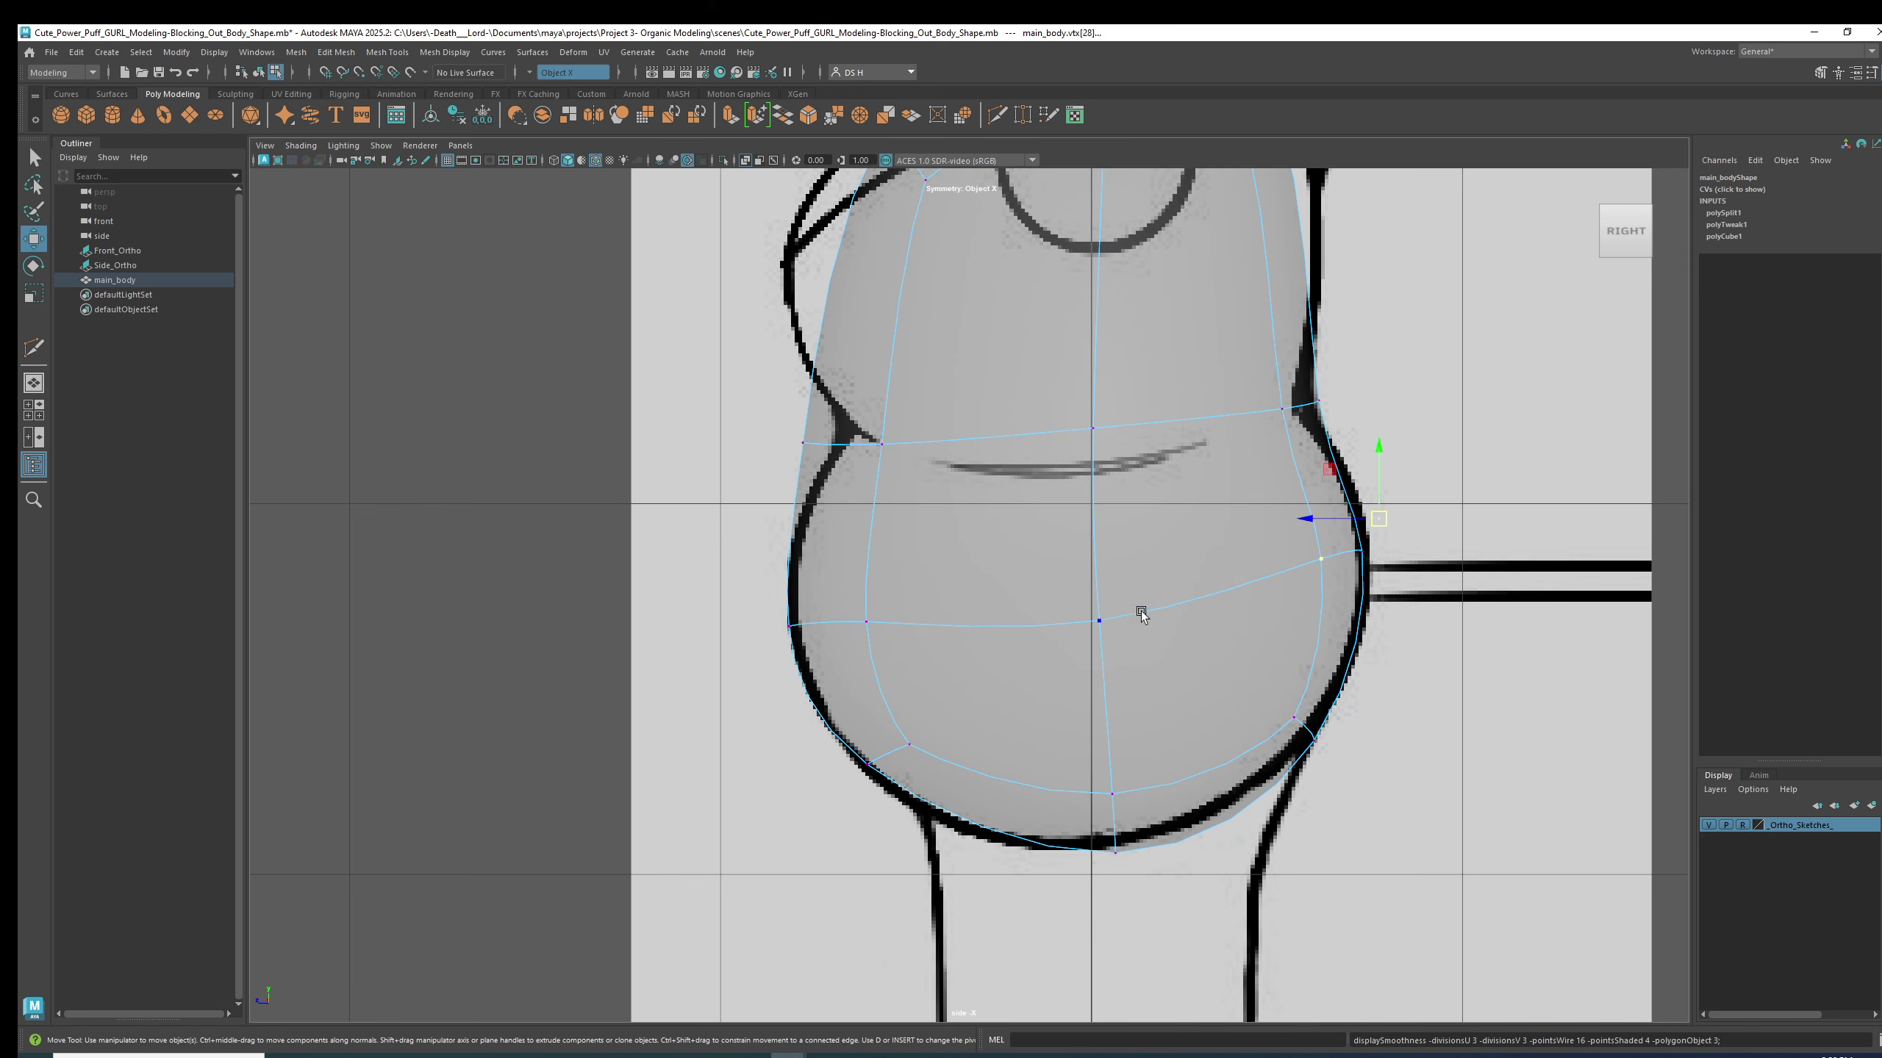
- Raise main_body's bottom centre vertex to meet the side sketch's underside, comparing cage and smoothed form
{"action": "left_click", "coordinate": [1443, 832]}
{"action": "left_click", "coordinate": [1111, 835]}
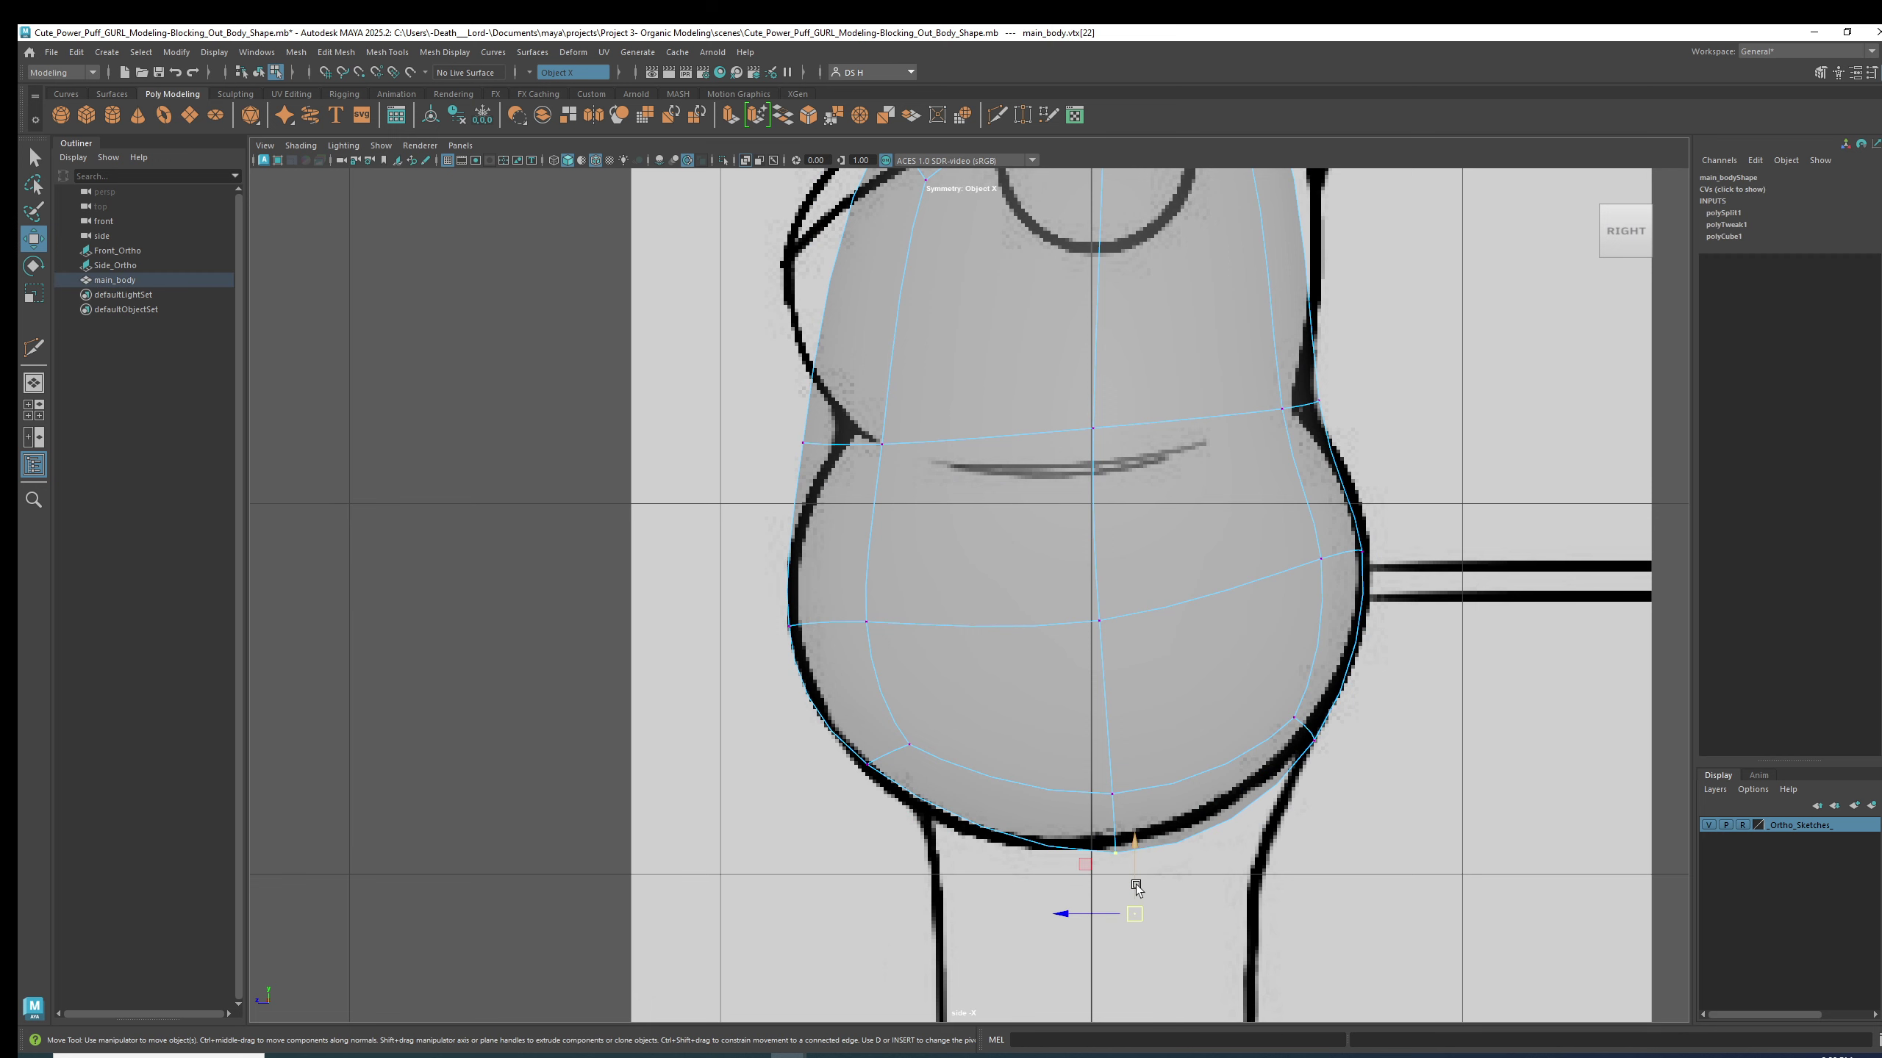
{"action": "key", "text": "1"}
{"action": "key", "text": "3"}
{"action": "left_click_drag", "start_coordinate": [1126, 829], "coordinate": [1125, 820]}
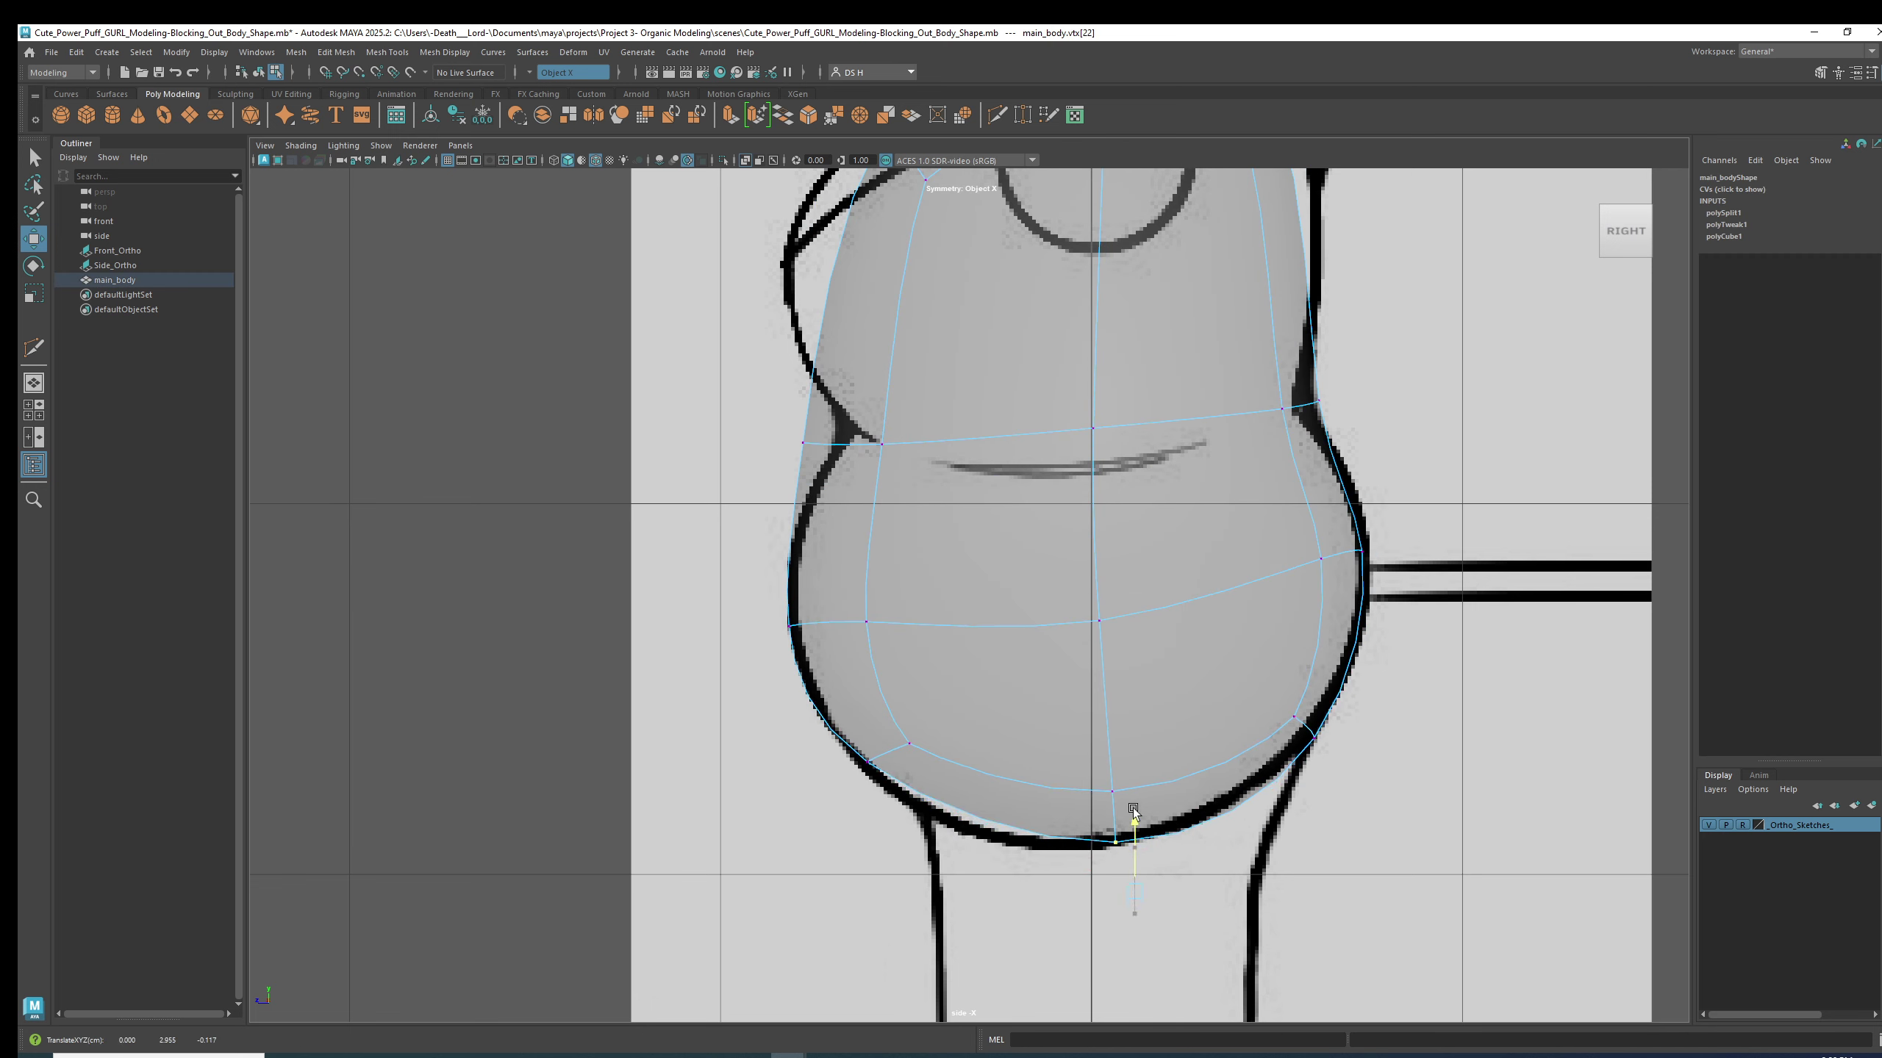
{"action": "key", "text": "1"}
{"action": "key", "text": "3"}
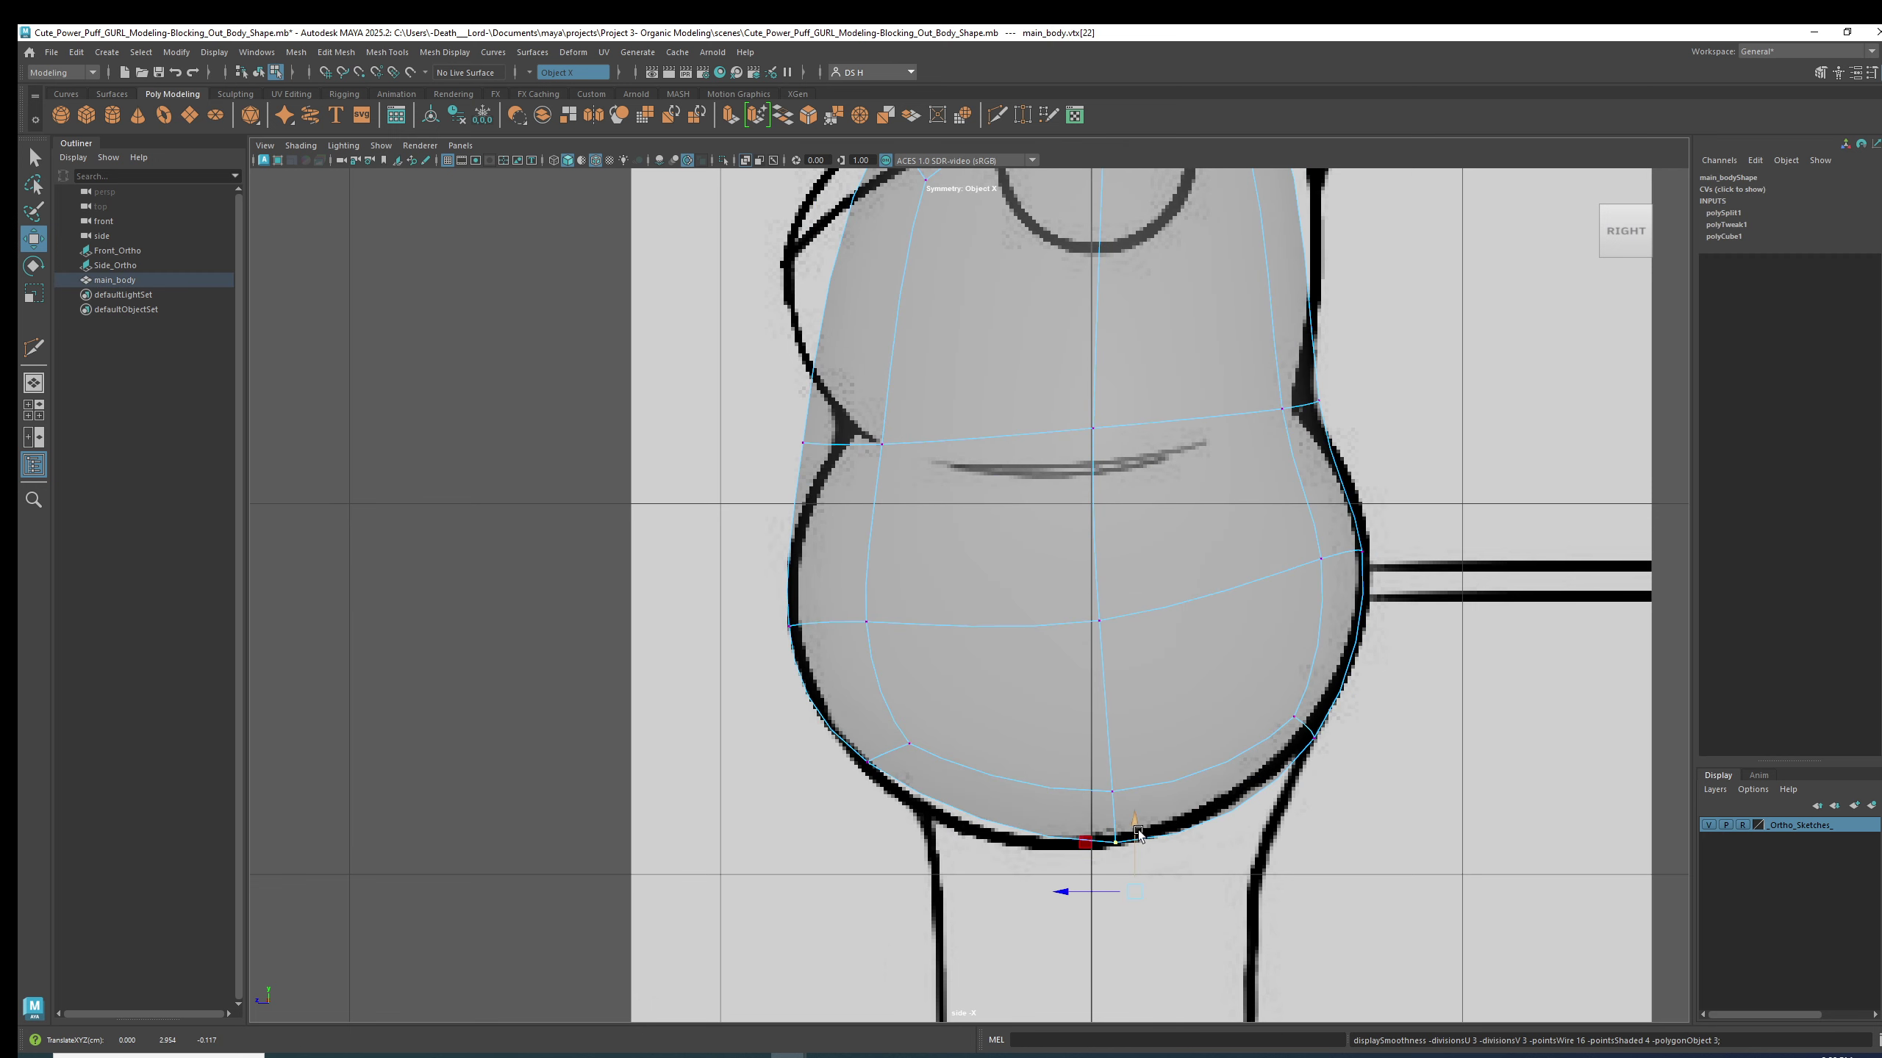
- Pull main_body's lower front vertices slightly inward and shift the bottom centre vertices toward the front to follow the sketched underside
{"action": "left_click", "coordinate": [857, 756]}
{"action": "key", "text": "1"}
{"action": "key", "text": "3"}
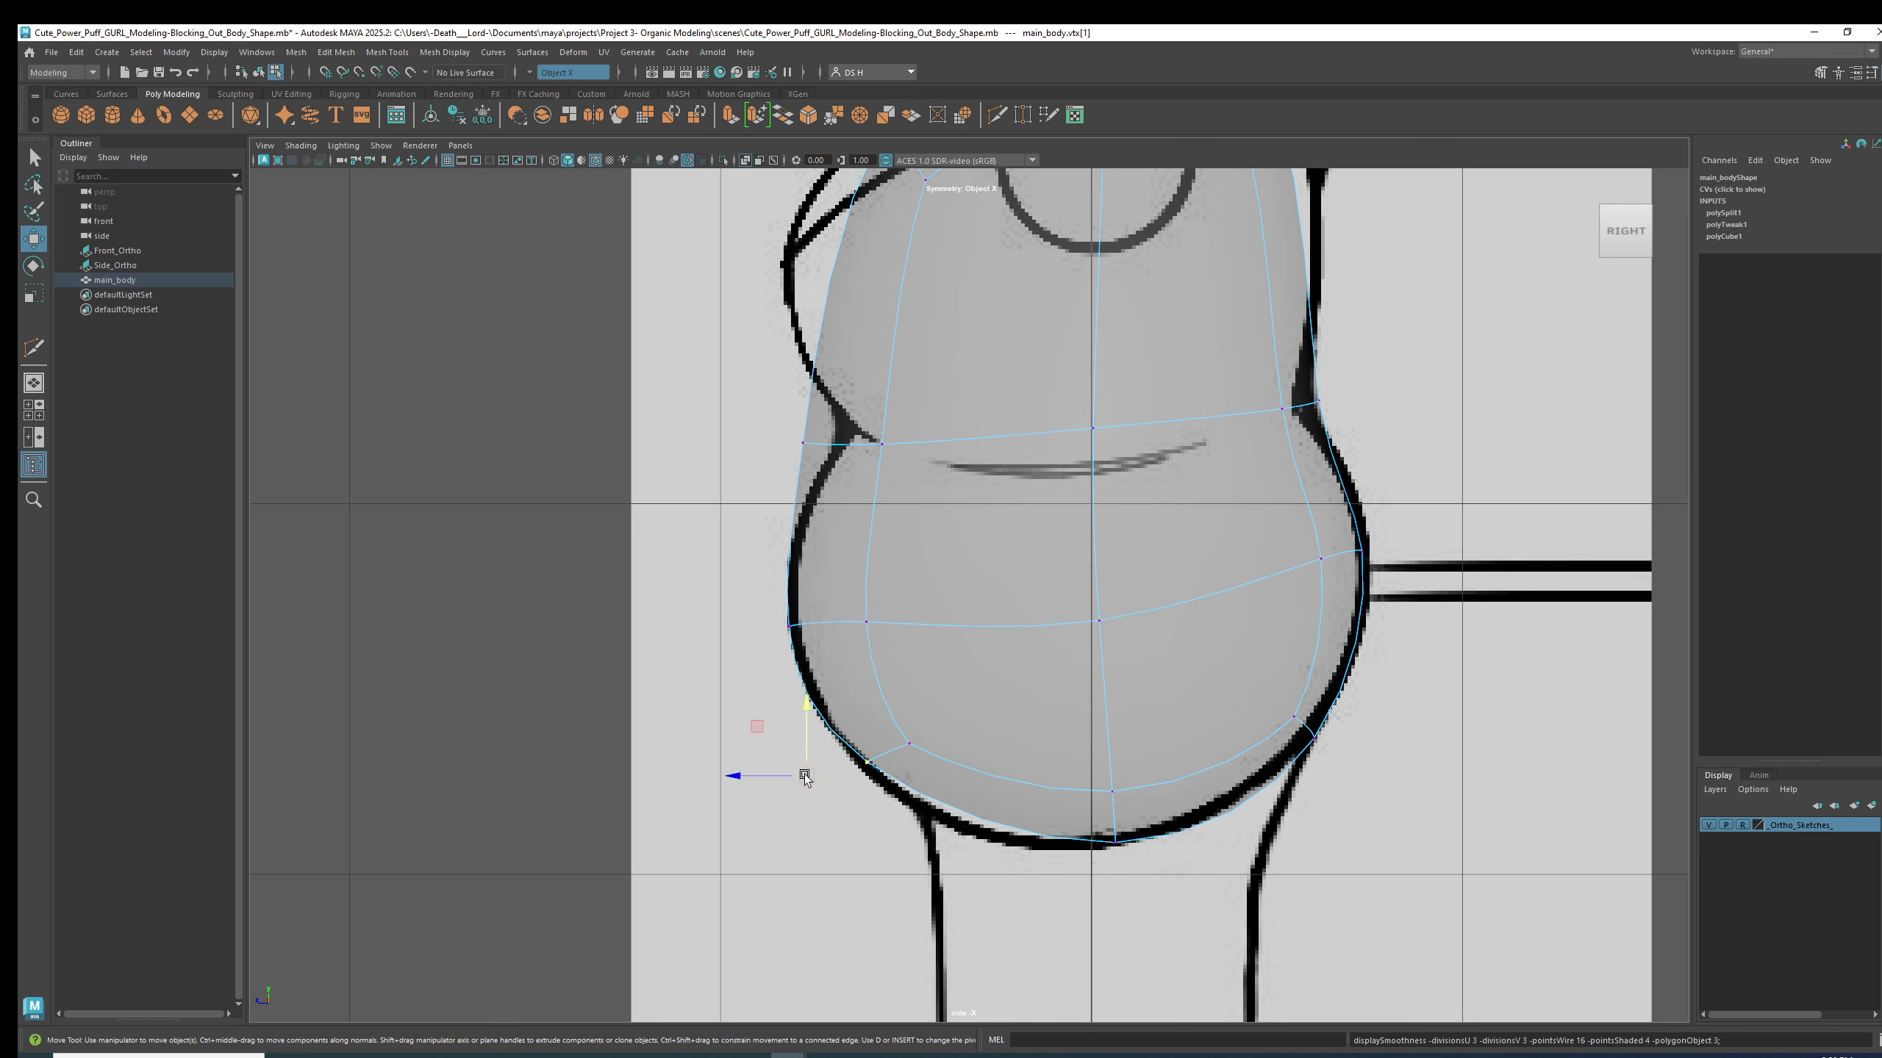
{"action": "left_click_drag", "start_coordinate": [805, 775], "coordinate": [815, 791]}
{"action": "left_click_drag", "start_coordinate": [925, 705], "coordinate": [885, 735]}
{"action": "key", "text": "1"}
{"action": "key", "text": "3"}
{"action": "left_click_drag", "start_coordinate": [1194, 892], "coordinate": [1086, 757]}
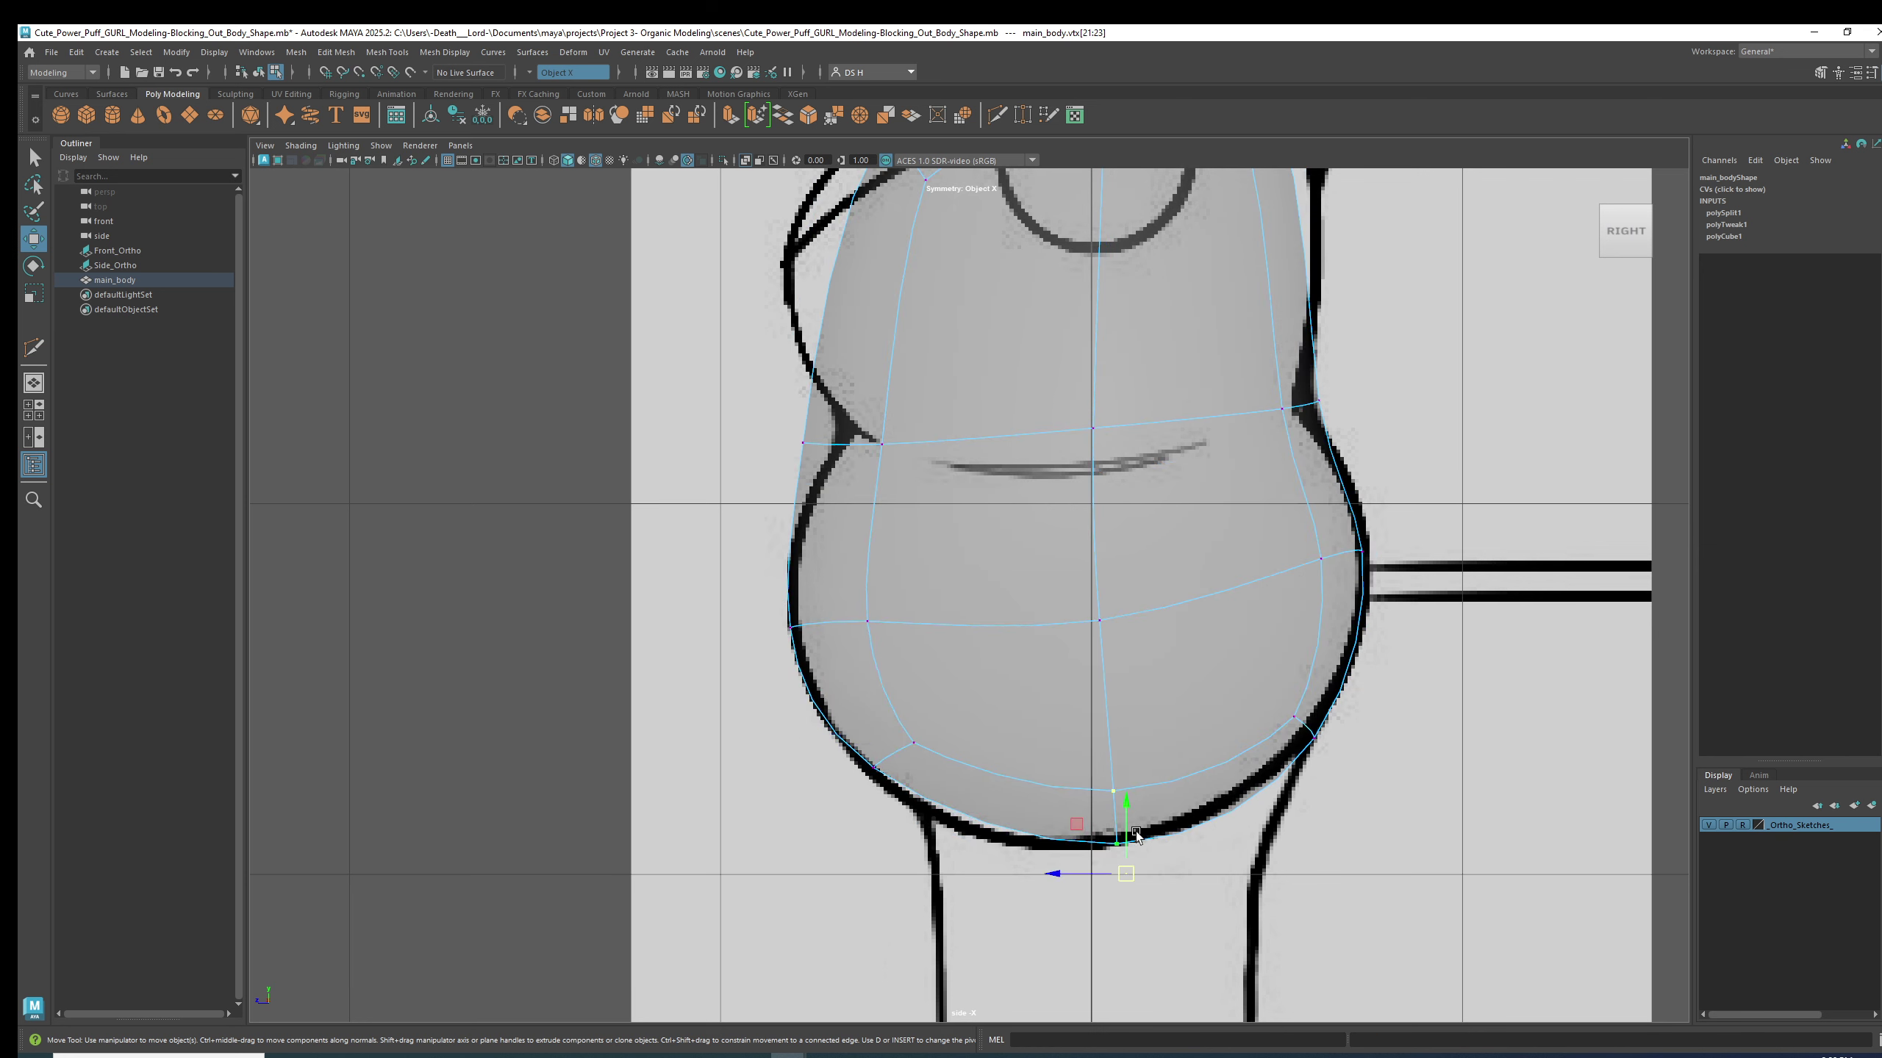
{"action": "left_click_drag", "start_coordinate": [1126, 874], "coordinate": [1108, 869]}
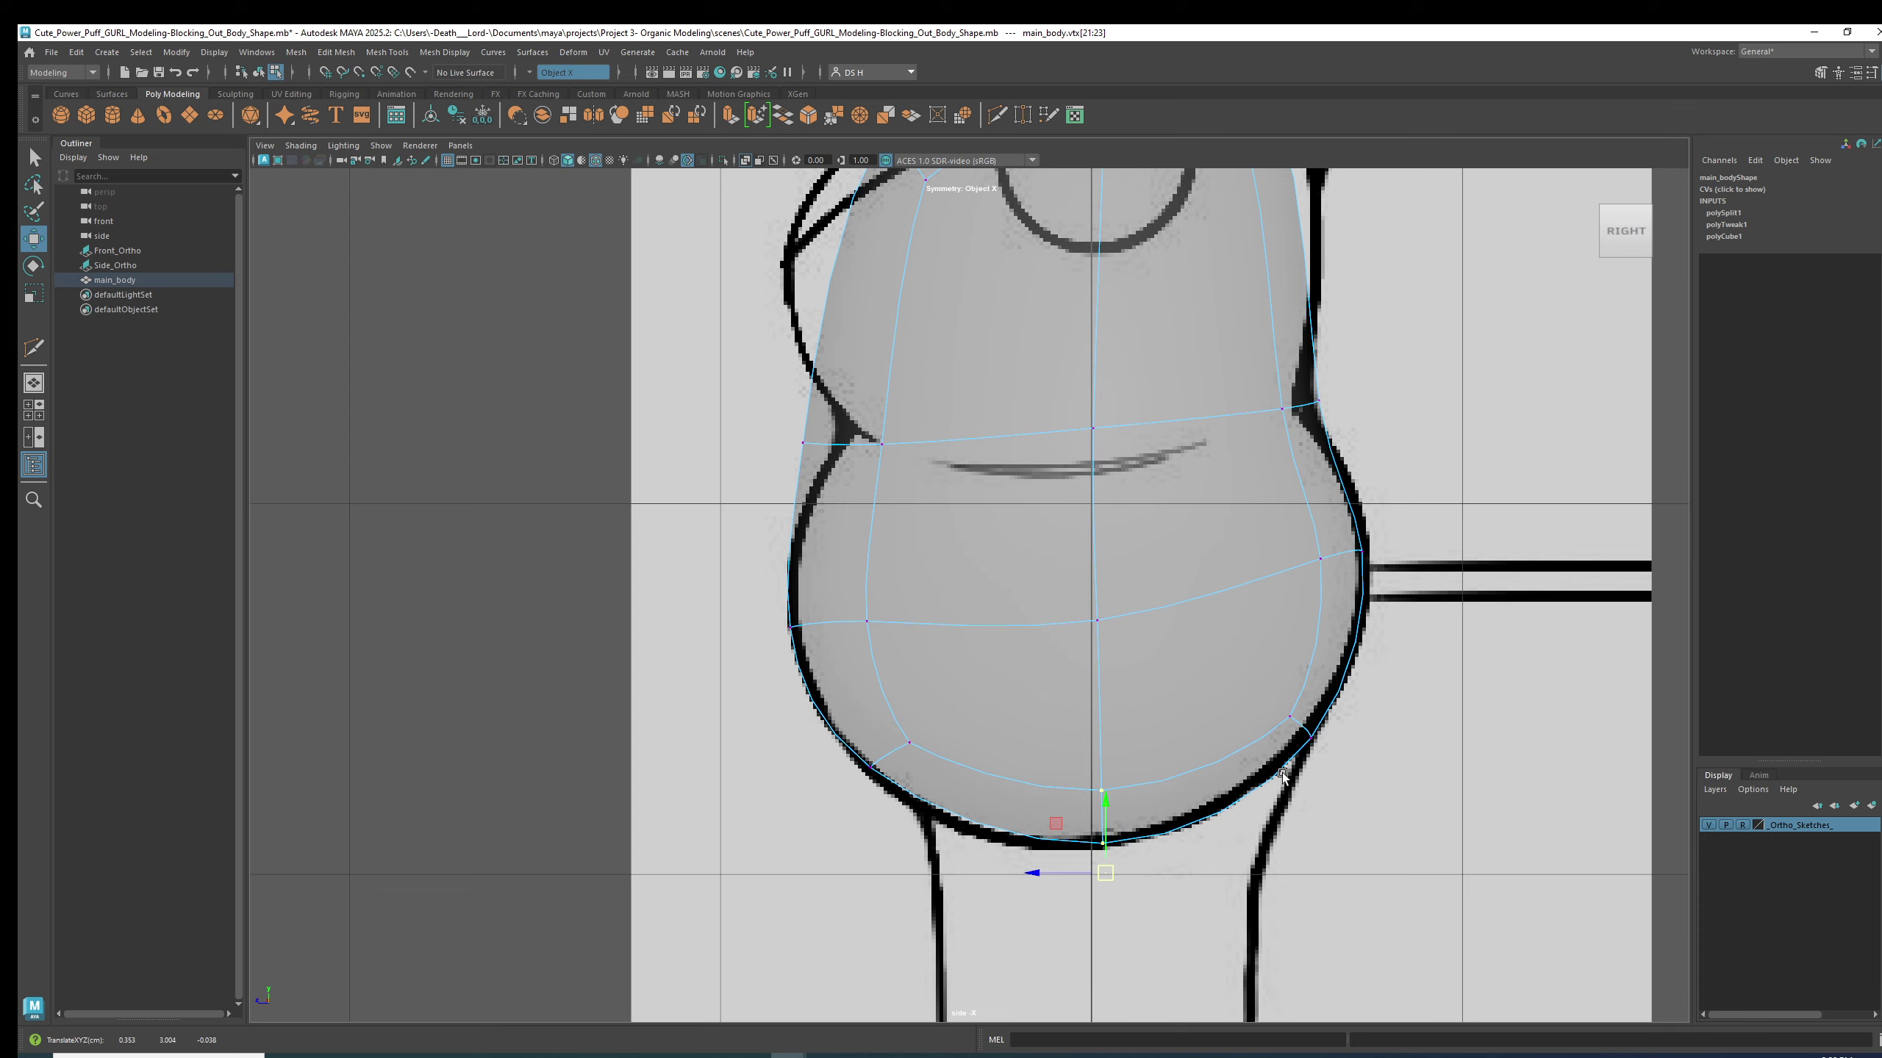
- Narrow main_body's waist in the side view by pulling its front vertices back to the sketched notch and its back vertices slightly inward
{"action": "left_click", "coordinate": [1506, 702]}
{"action": "right_click_drag", "start_coordinate": [1501, 699], "coordinate": [1333, 512], "text": "alt"}
{"action": "middle_click_drag", "start_coordinate": [1333, 512], "coordinate": [1323, 675], "text": "alt"}
{"action": "right_click_drag", "start_coordinate": [1249, 666], "coordinate": [1408, 733], "text": "alt"}
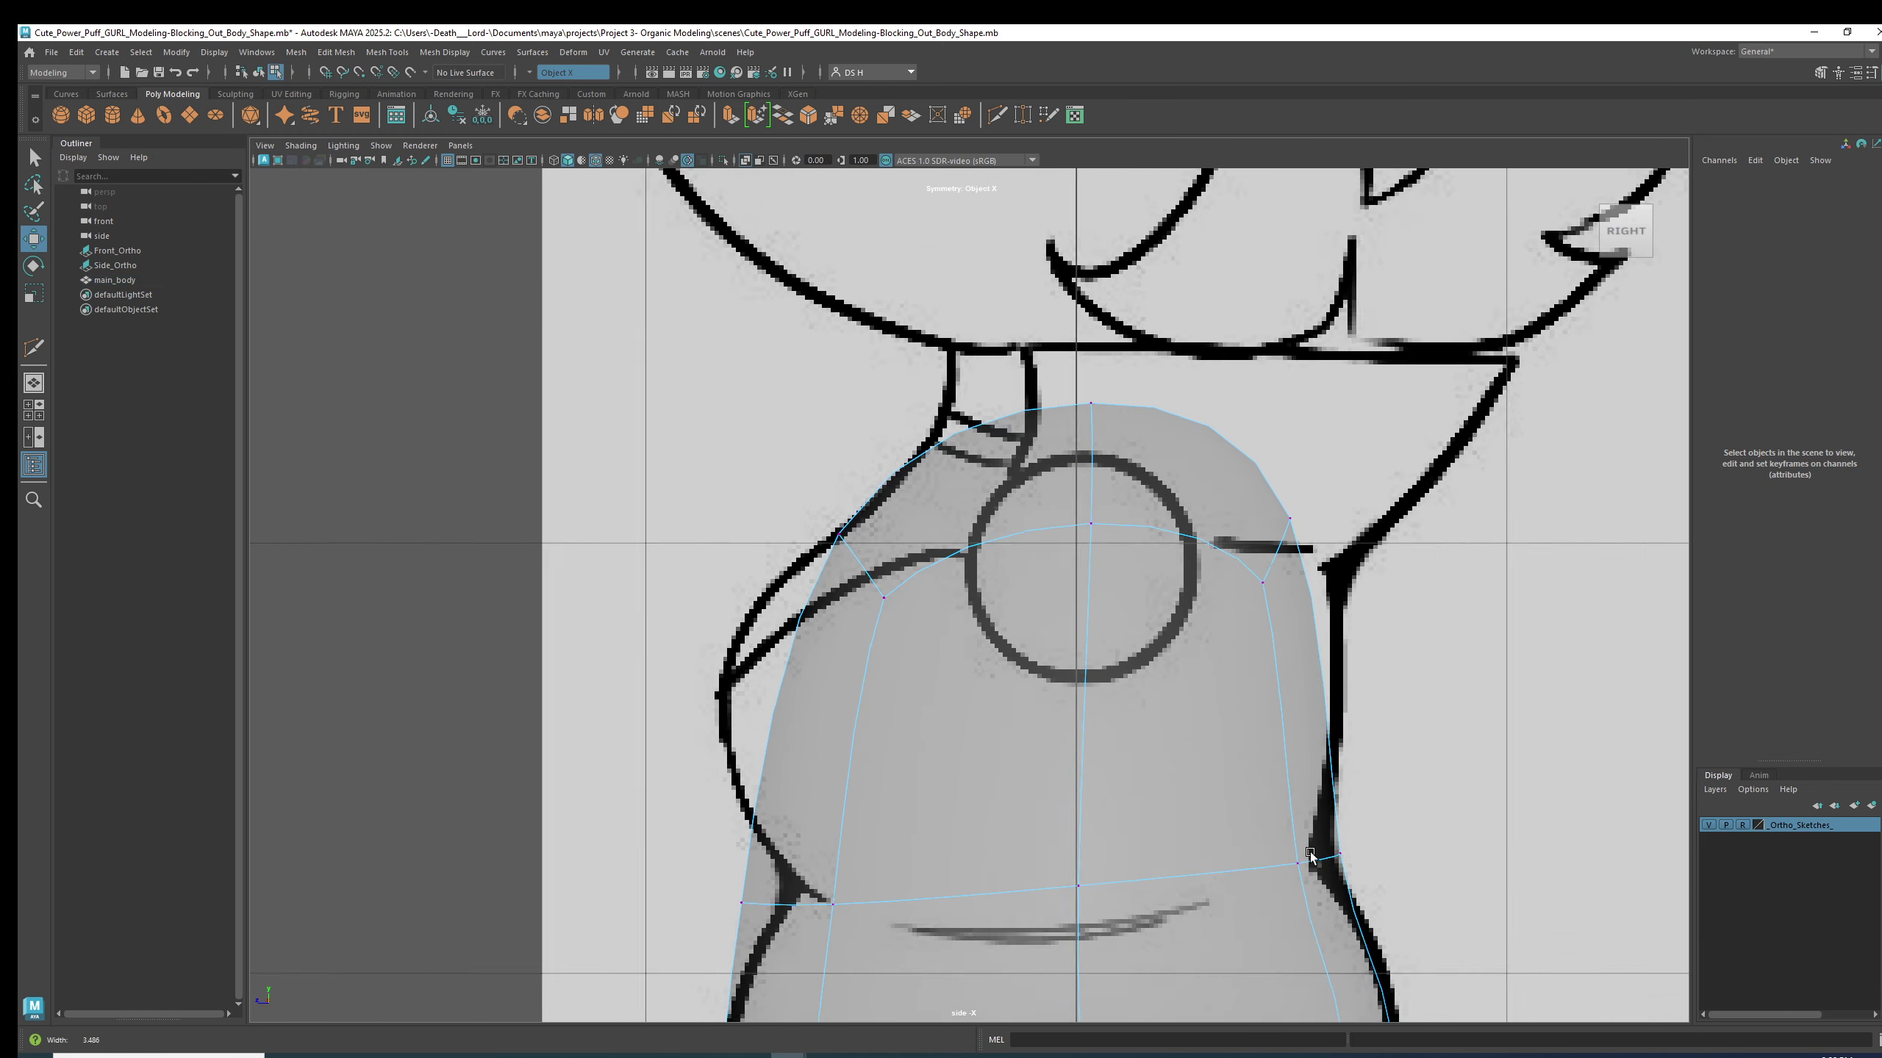
{"action": "middle_click_drag", "start_coordinate": [1408, 733], "coordinate": [1421, 411], "text": "alt"}
{"action": "left_click", "coordinate": [861, 604]}
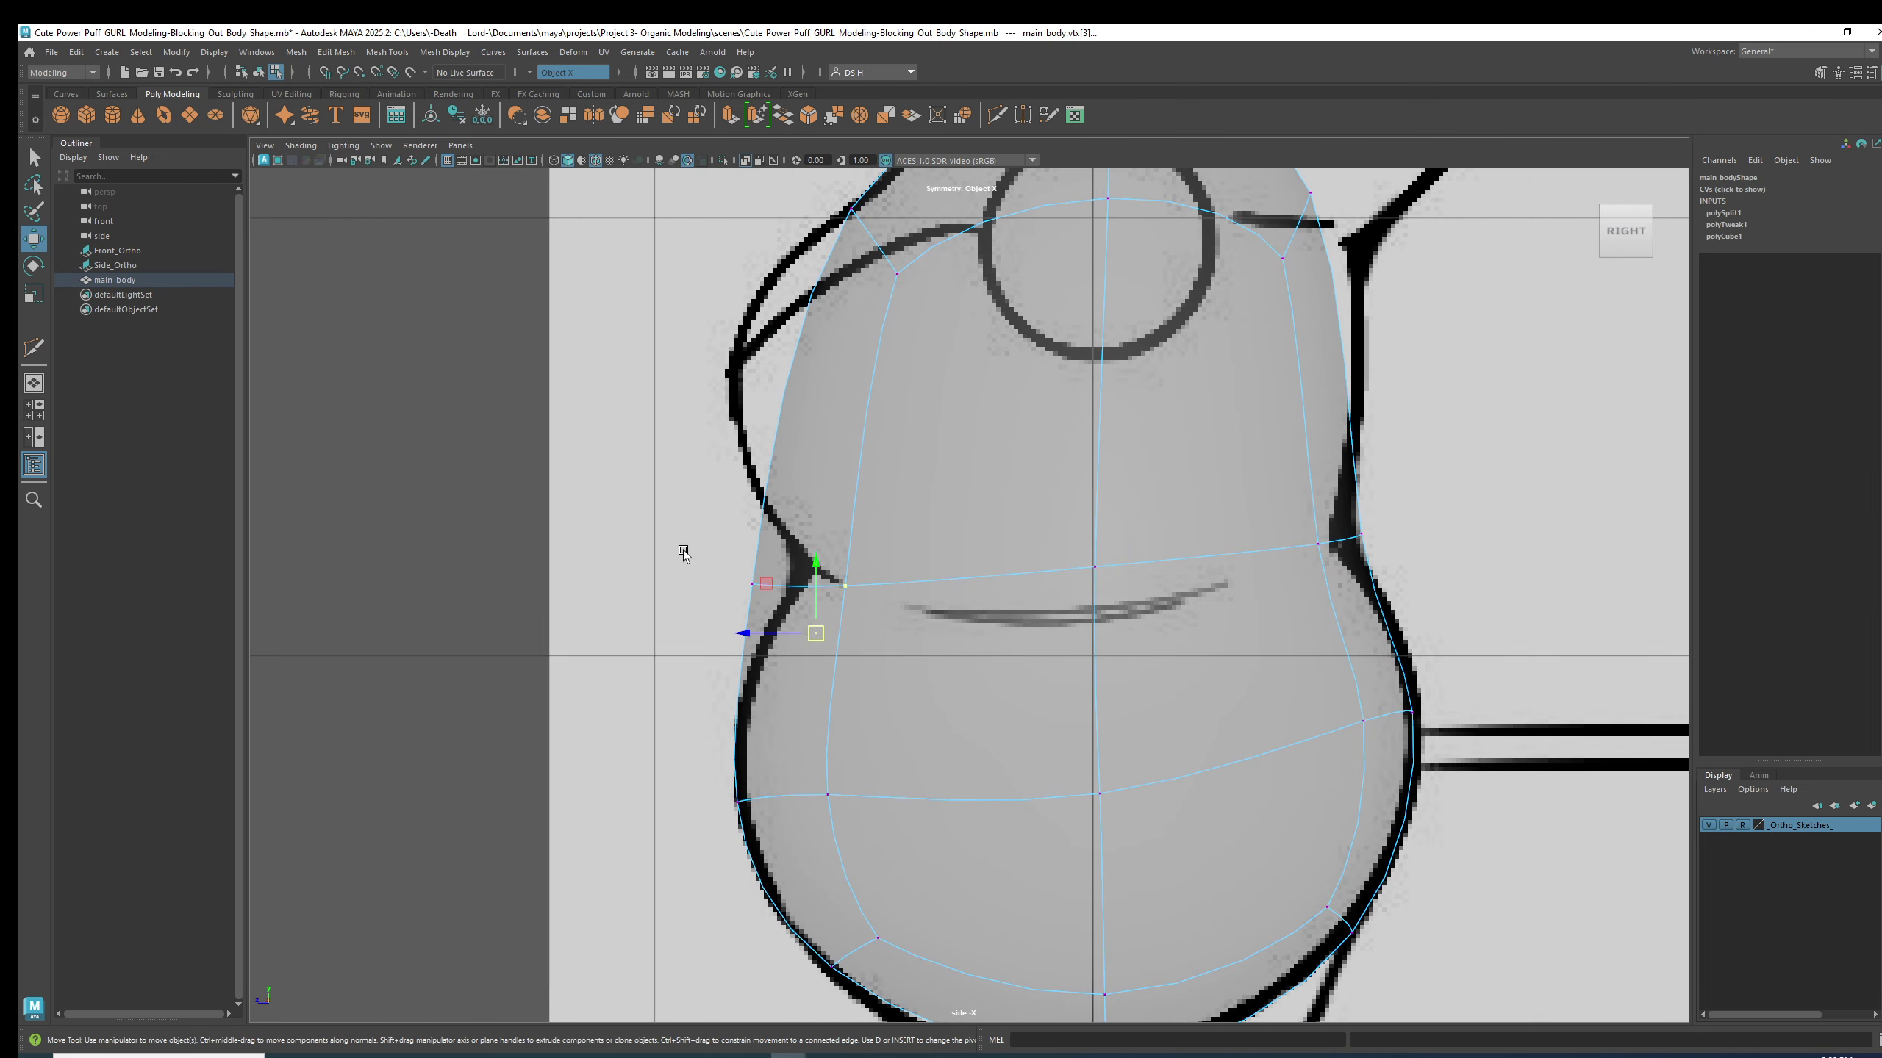
{"action": "mouse_move", "coordinate": [682, 552]}
{"action": "left_mouse_down"}
{"action": "mouse_move", "coordinate": [764, 602]}
{"action": "mouse_move", "coordinate": [722, 637]}
{"action": "mouse_move", "coordinate": [778, 637]}
{"action": "left_mouse_up"}
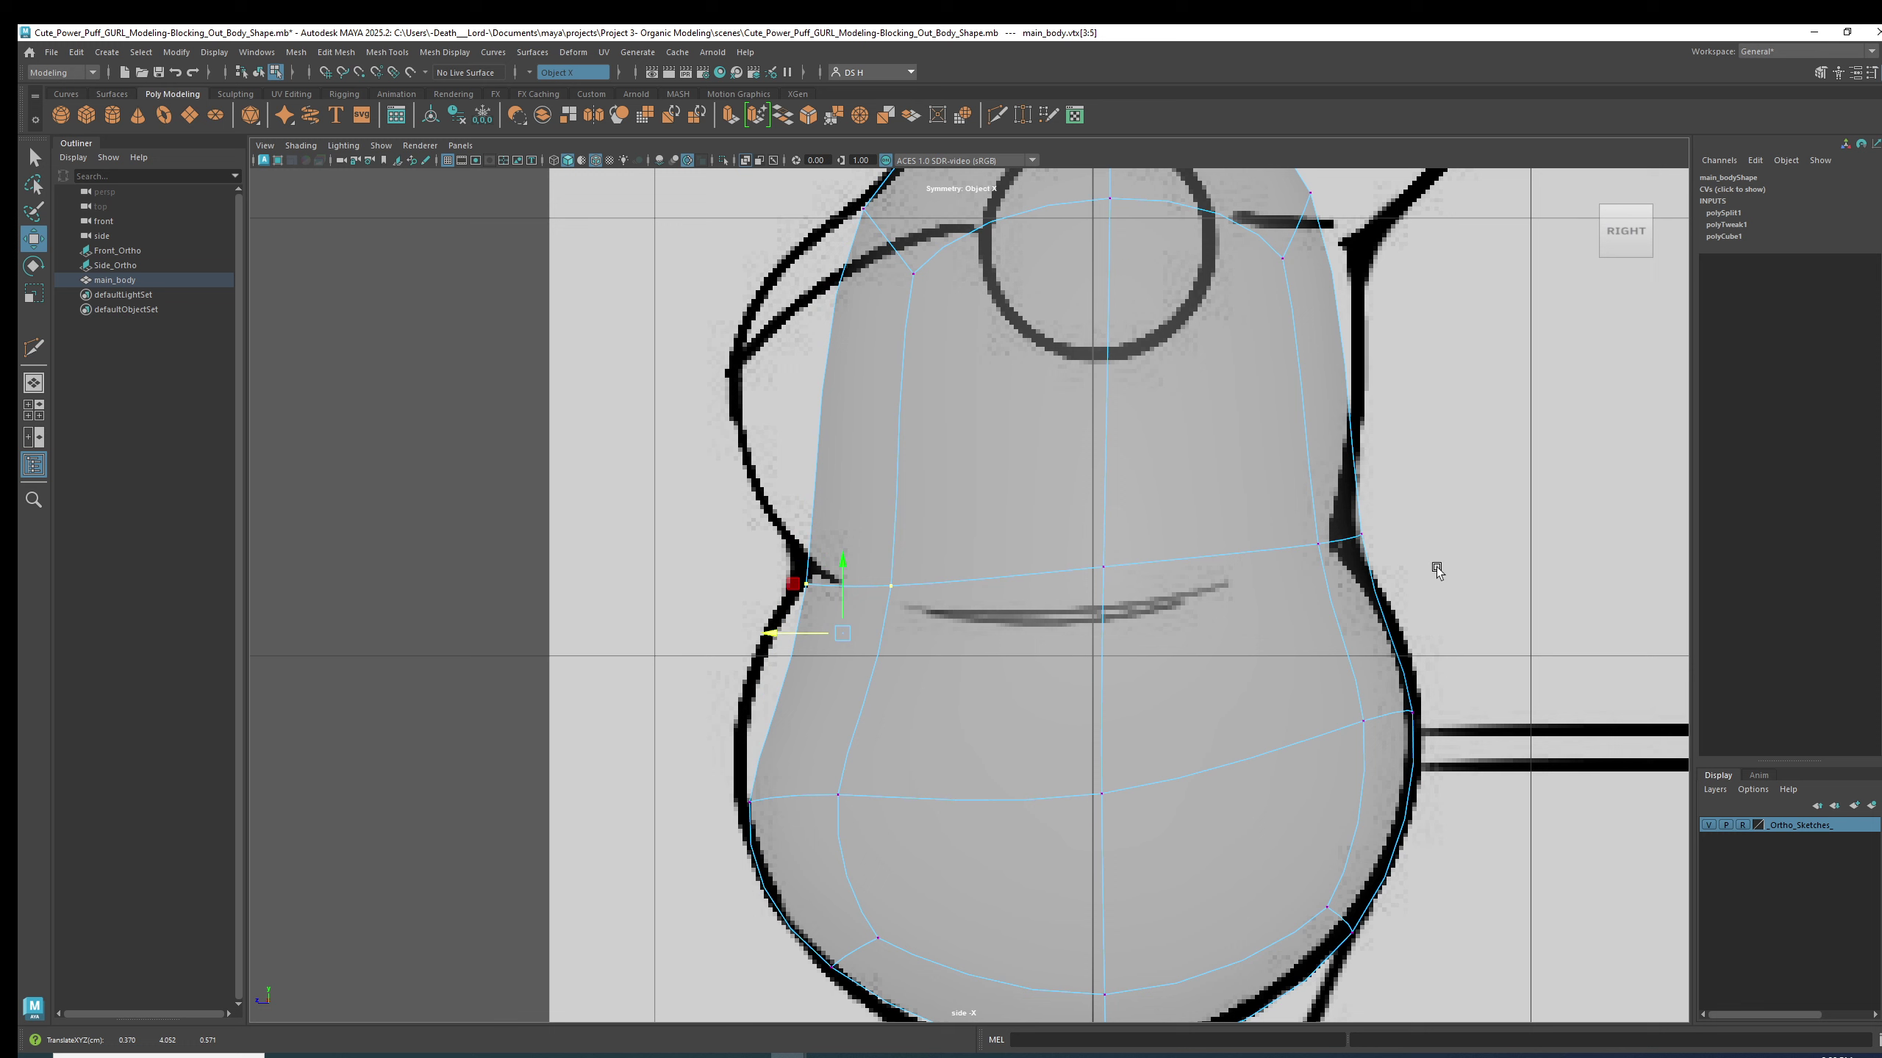
{"action": "left_click_drag", "start_coordinate": [1436, 569], "coordinate": [1298, 521]}
{"action": "left_click_drag", "start_coordinate": [1280, 590], "coordinate": [1269, 586]}
- Raise the added loop's back vertices slightly to follow the sketch's rear curve, checking the middle vertex on the faceted cage
{"action": "left_click_drag", "start_coordinate": [1372, 667], "coordinate": [1425, 760]}
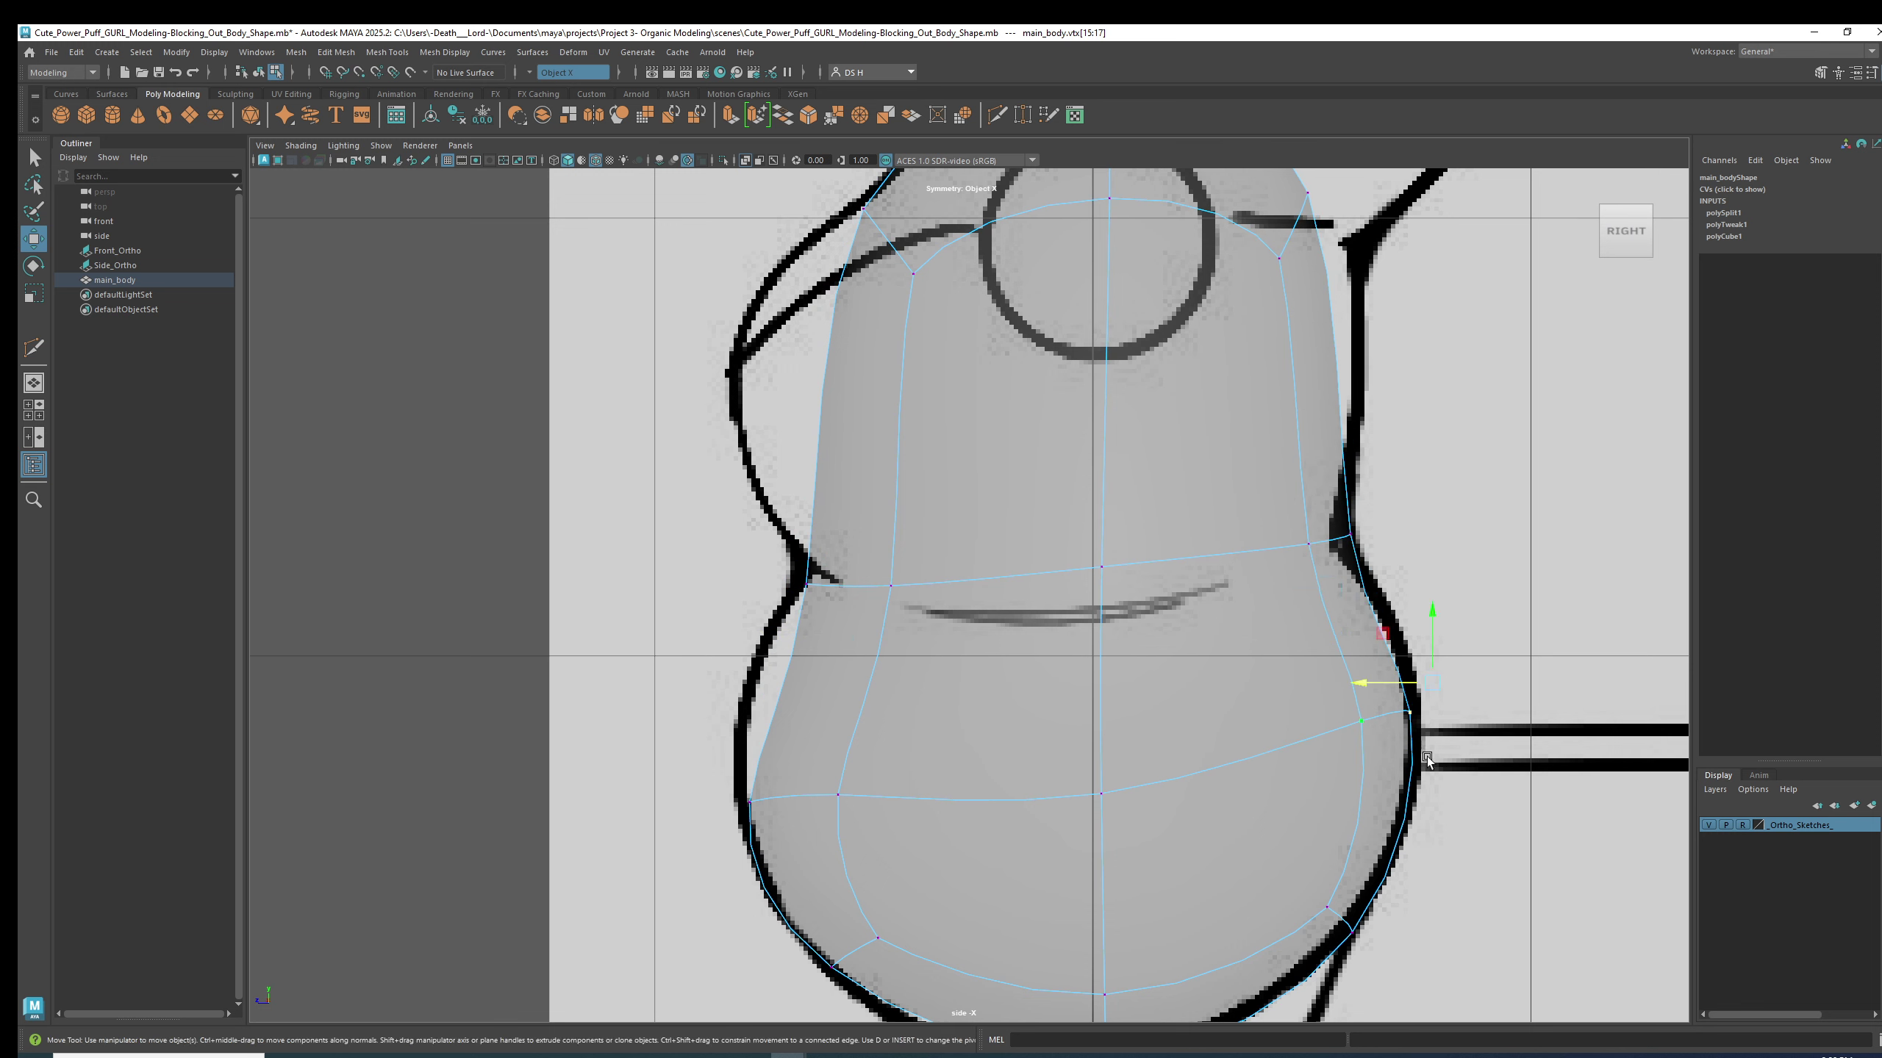
{"action": "key", "text": "1"}
{"action": "left_click_drag", "start_coordinate": [1105, 803], "coordinate": [1100, 718]}
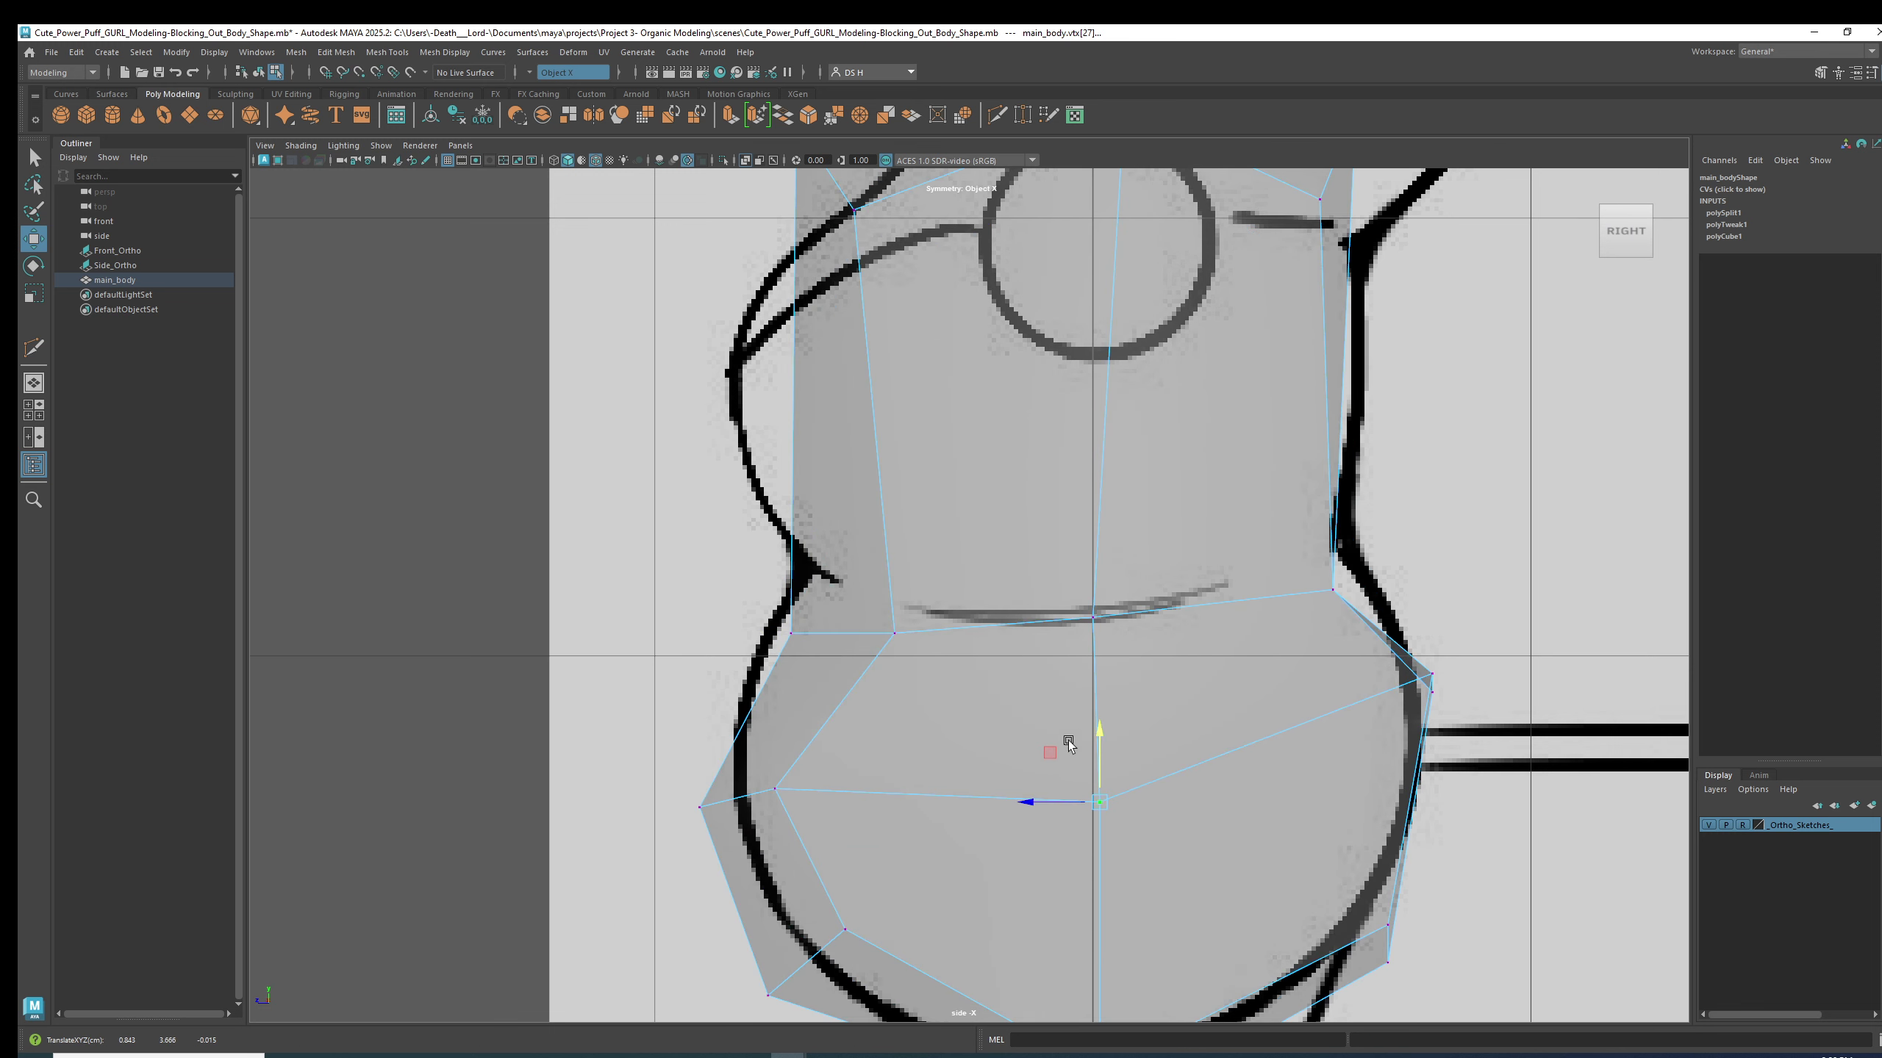
{"action": "key", "text": "3"}
{"action": "left_click_drag", "start_coordinate": [1382, 686], "coordinate": [1441, 764]}
{"action": "left_click_drag", "start_coordinate": [1433, 618], "coordinate": [1436, 607]}
- Raise the added loop's front vertices in the side view and scale them vertically to level them with each other
{"action": "left_click_drag", "start_coordinate": [629, 728], "coordinate": [783, 847]}
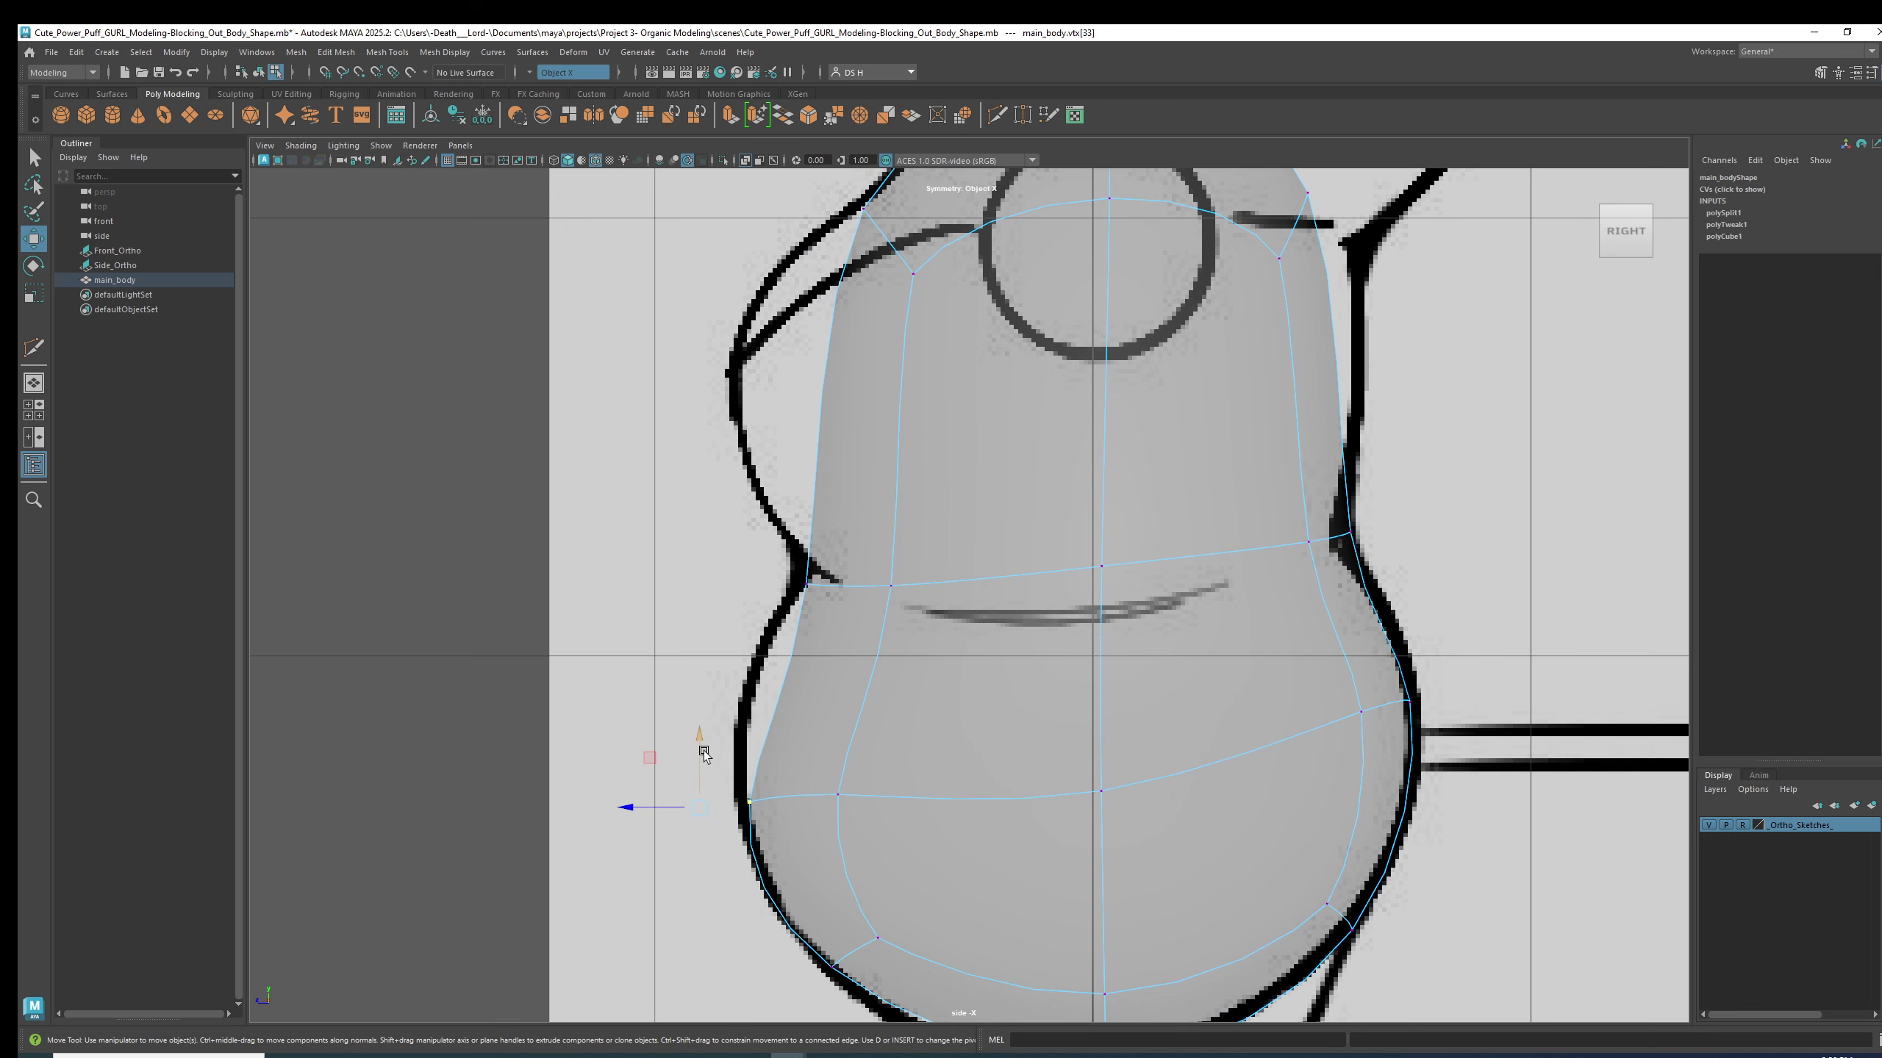
{"action": "key", "text": "1"}
{"action": "left_click_drag", "start_coordinate": [622, 730], "coordinate": [859, 864]}
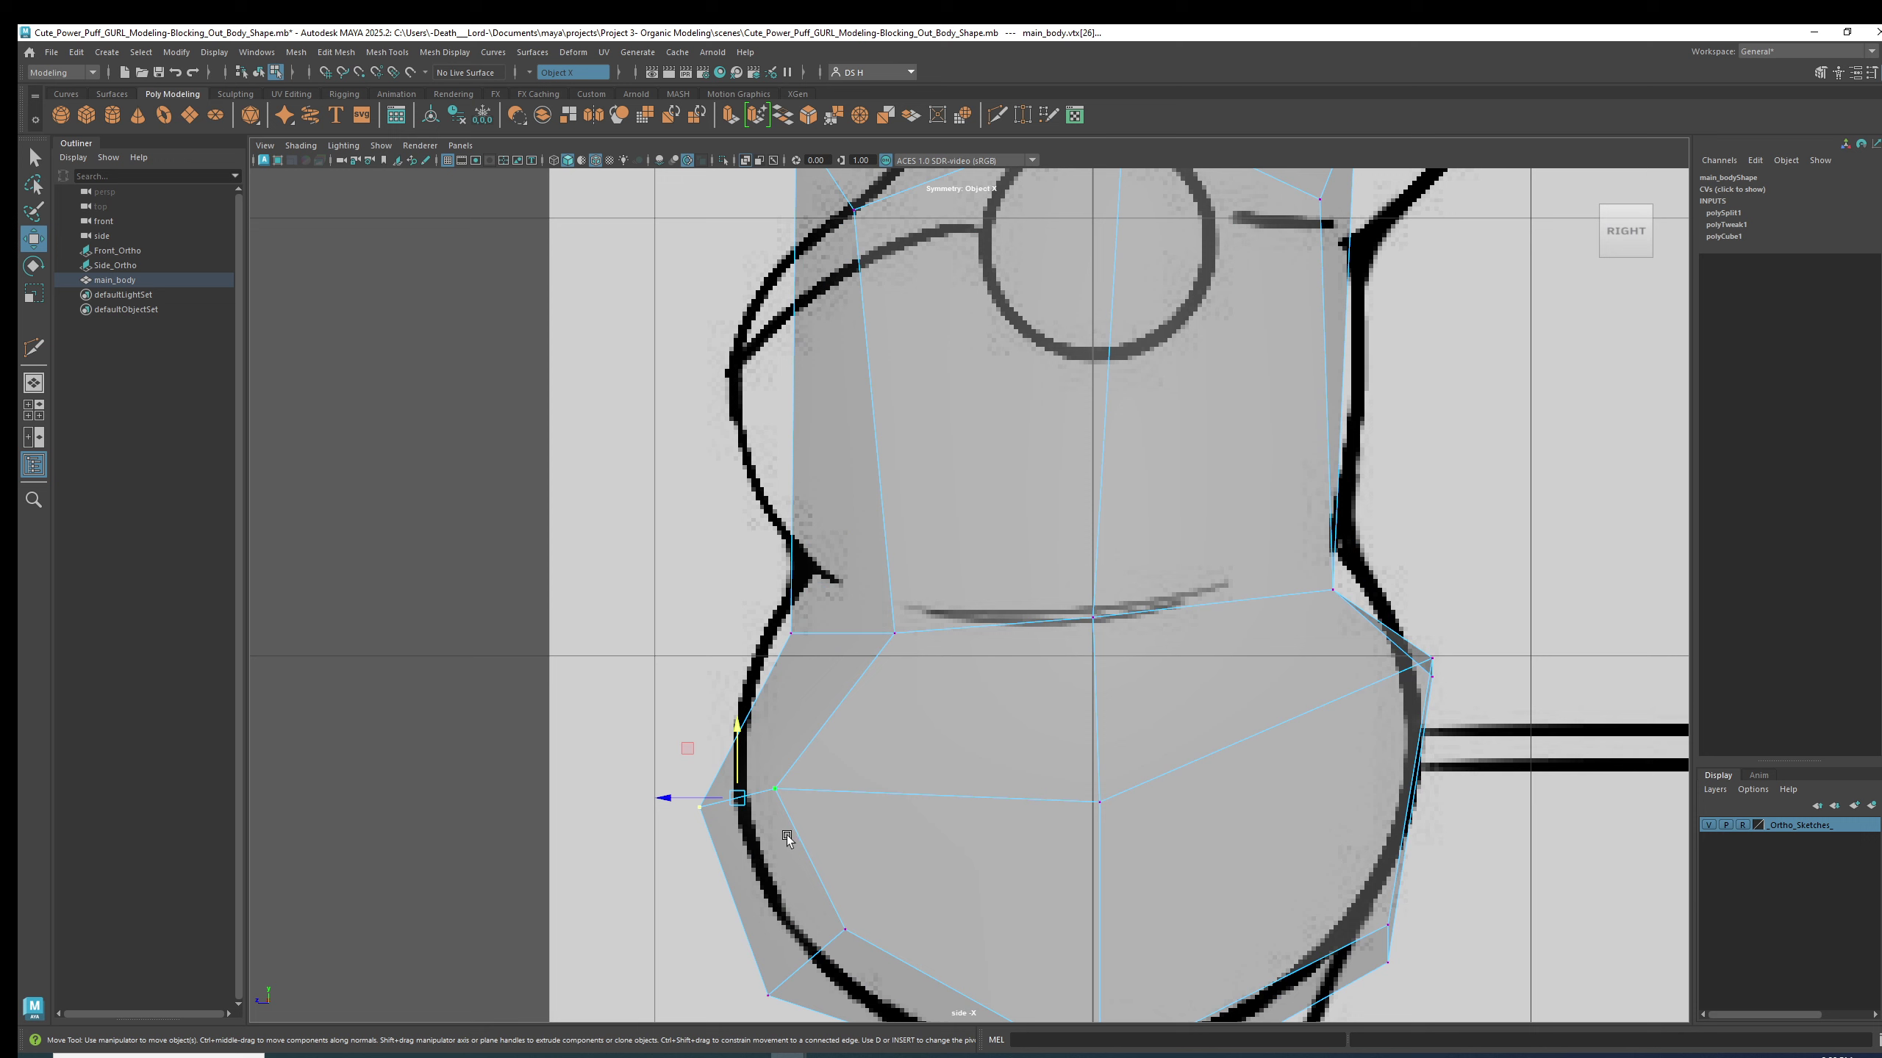
{"action": "left_click_drag", "start_coordinate": [739, 737], "coordinate": [784, 723]}
{"action": "key", "text": "3"}
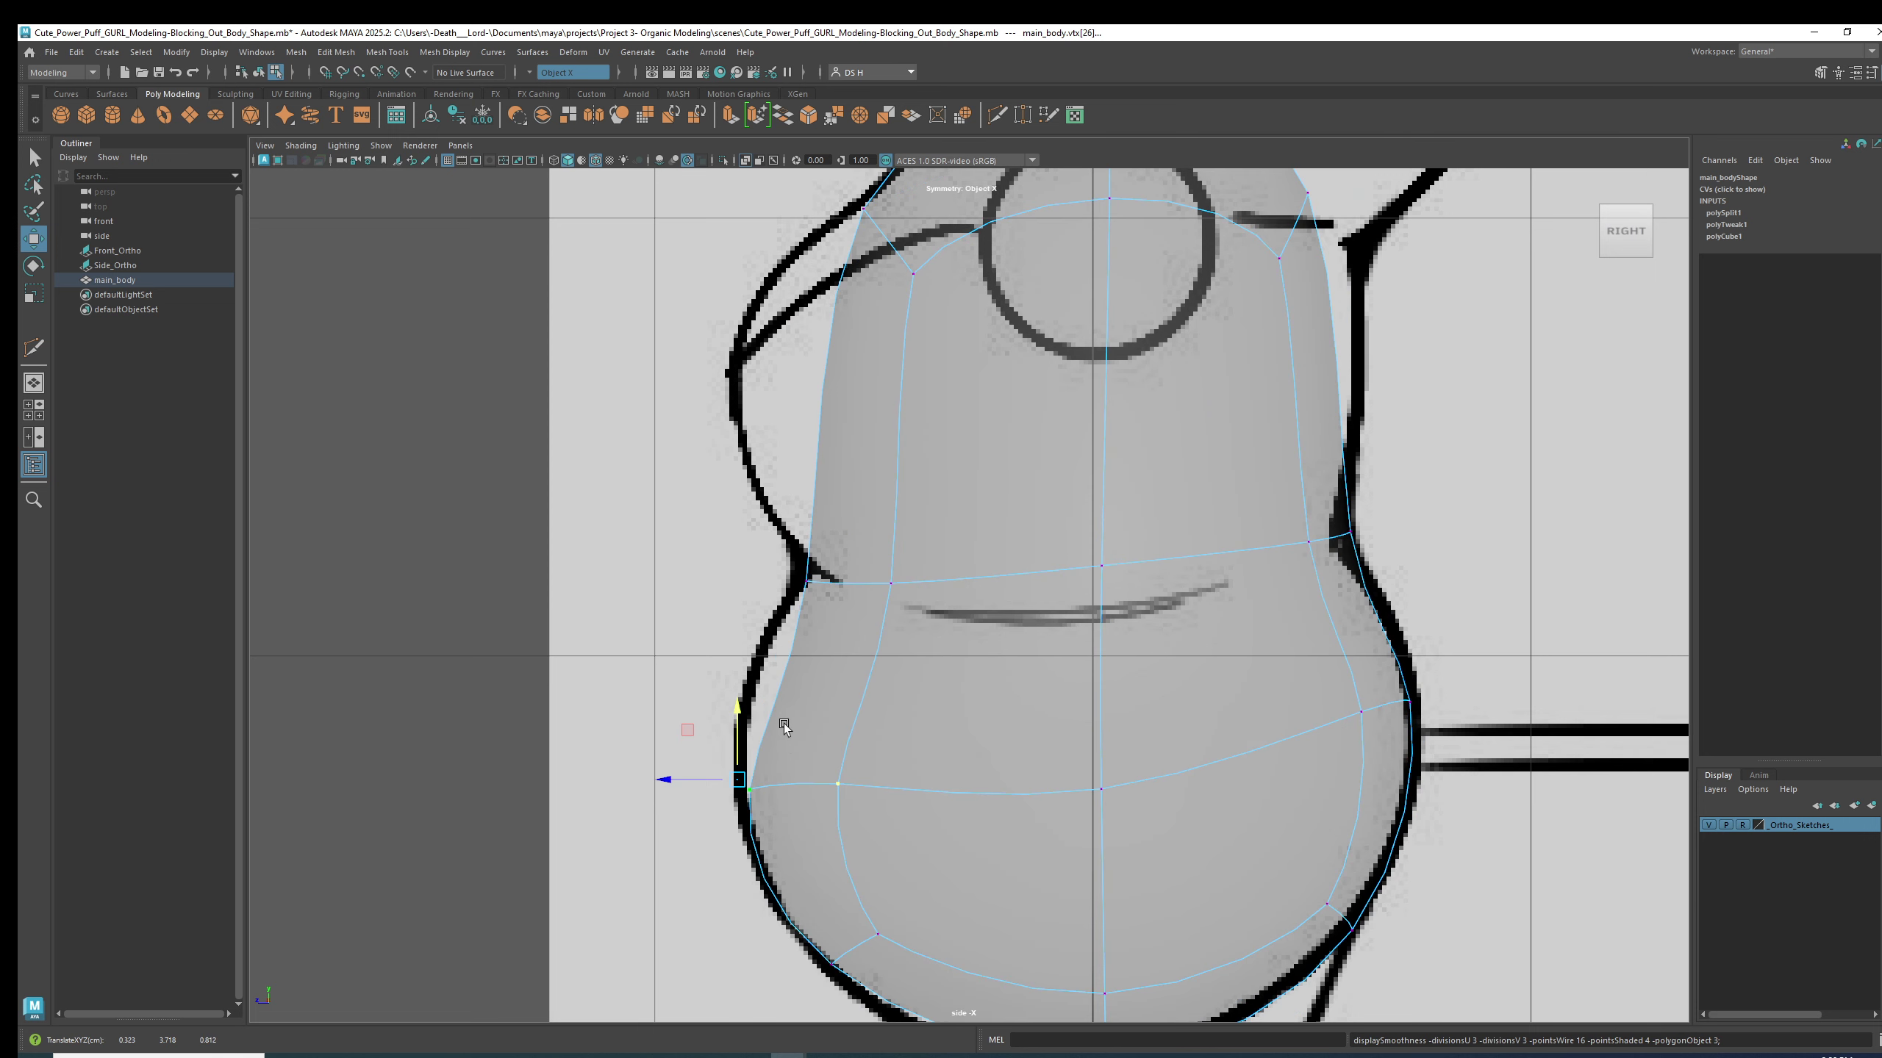
{"action": "key", "text": "1"}
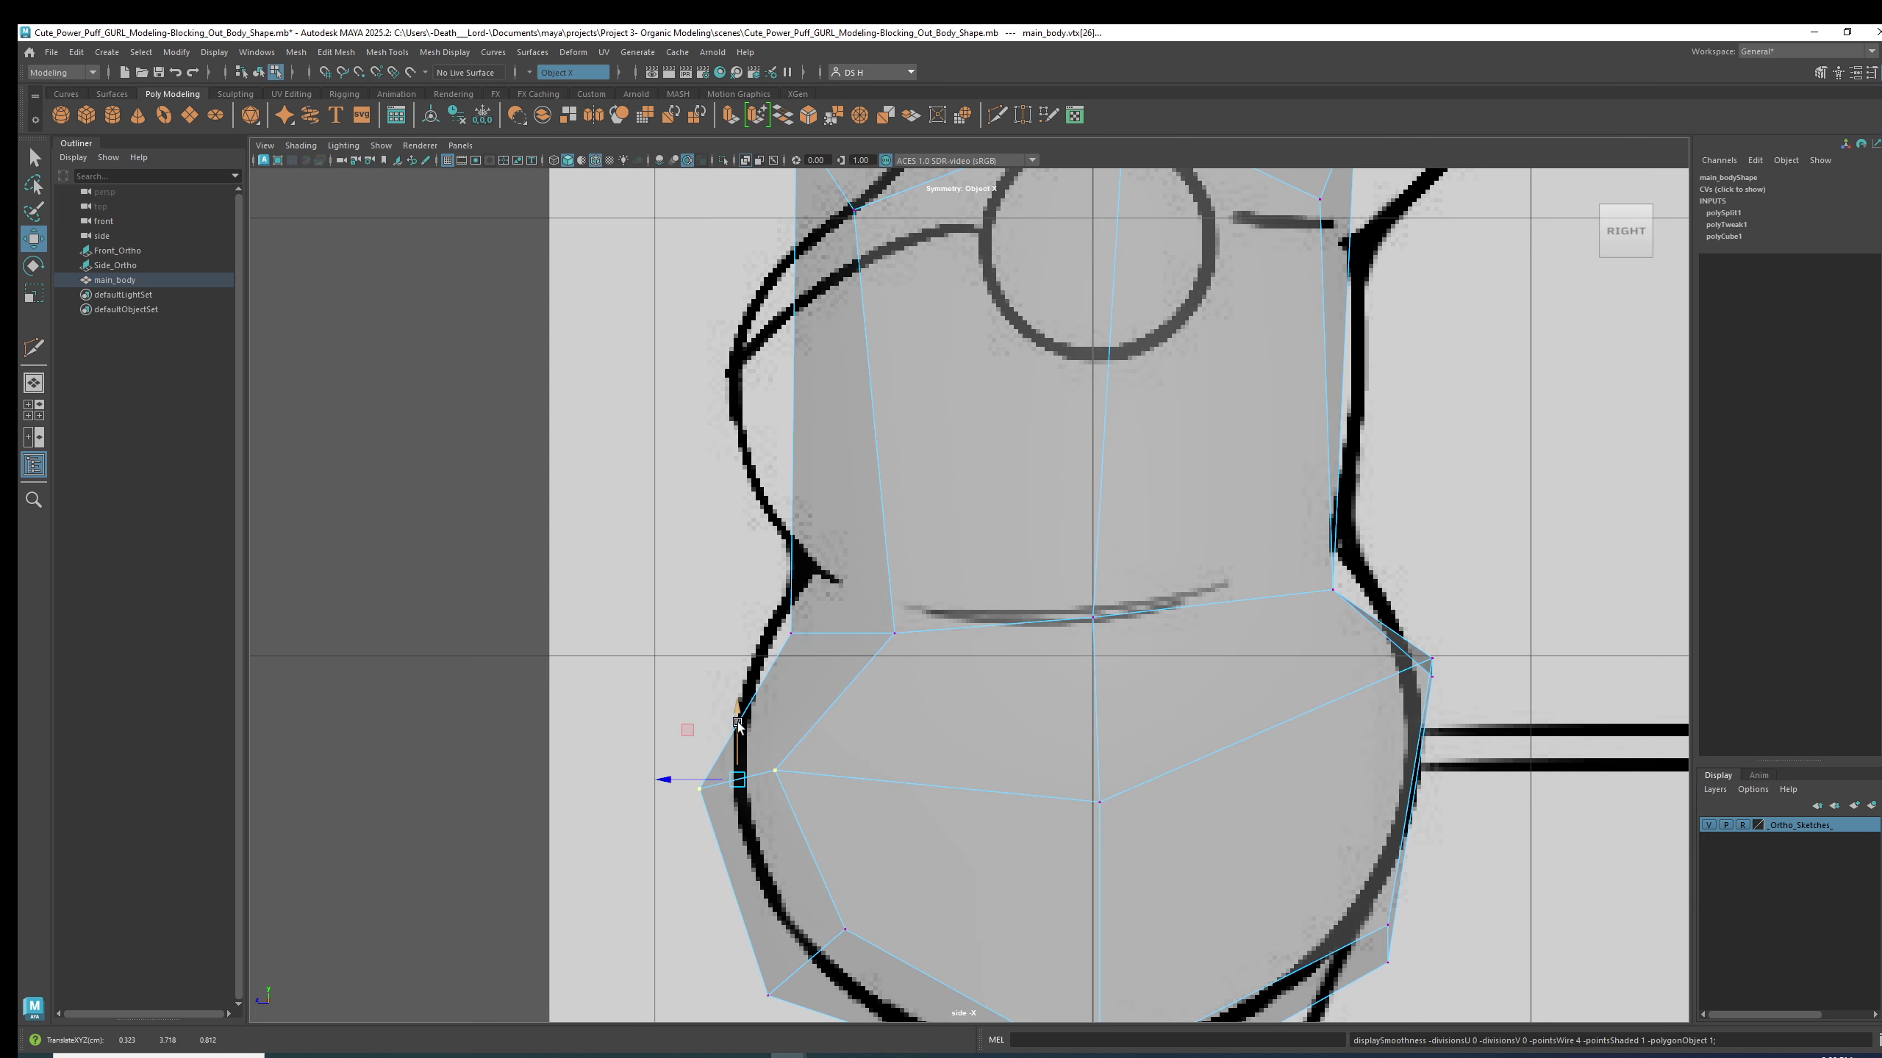
{"action": "key", "text": "r"}
{"action": "left_click_drag", "start_coordinate": [740, 726], "coordinate": [759, 801]}
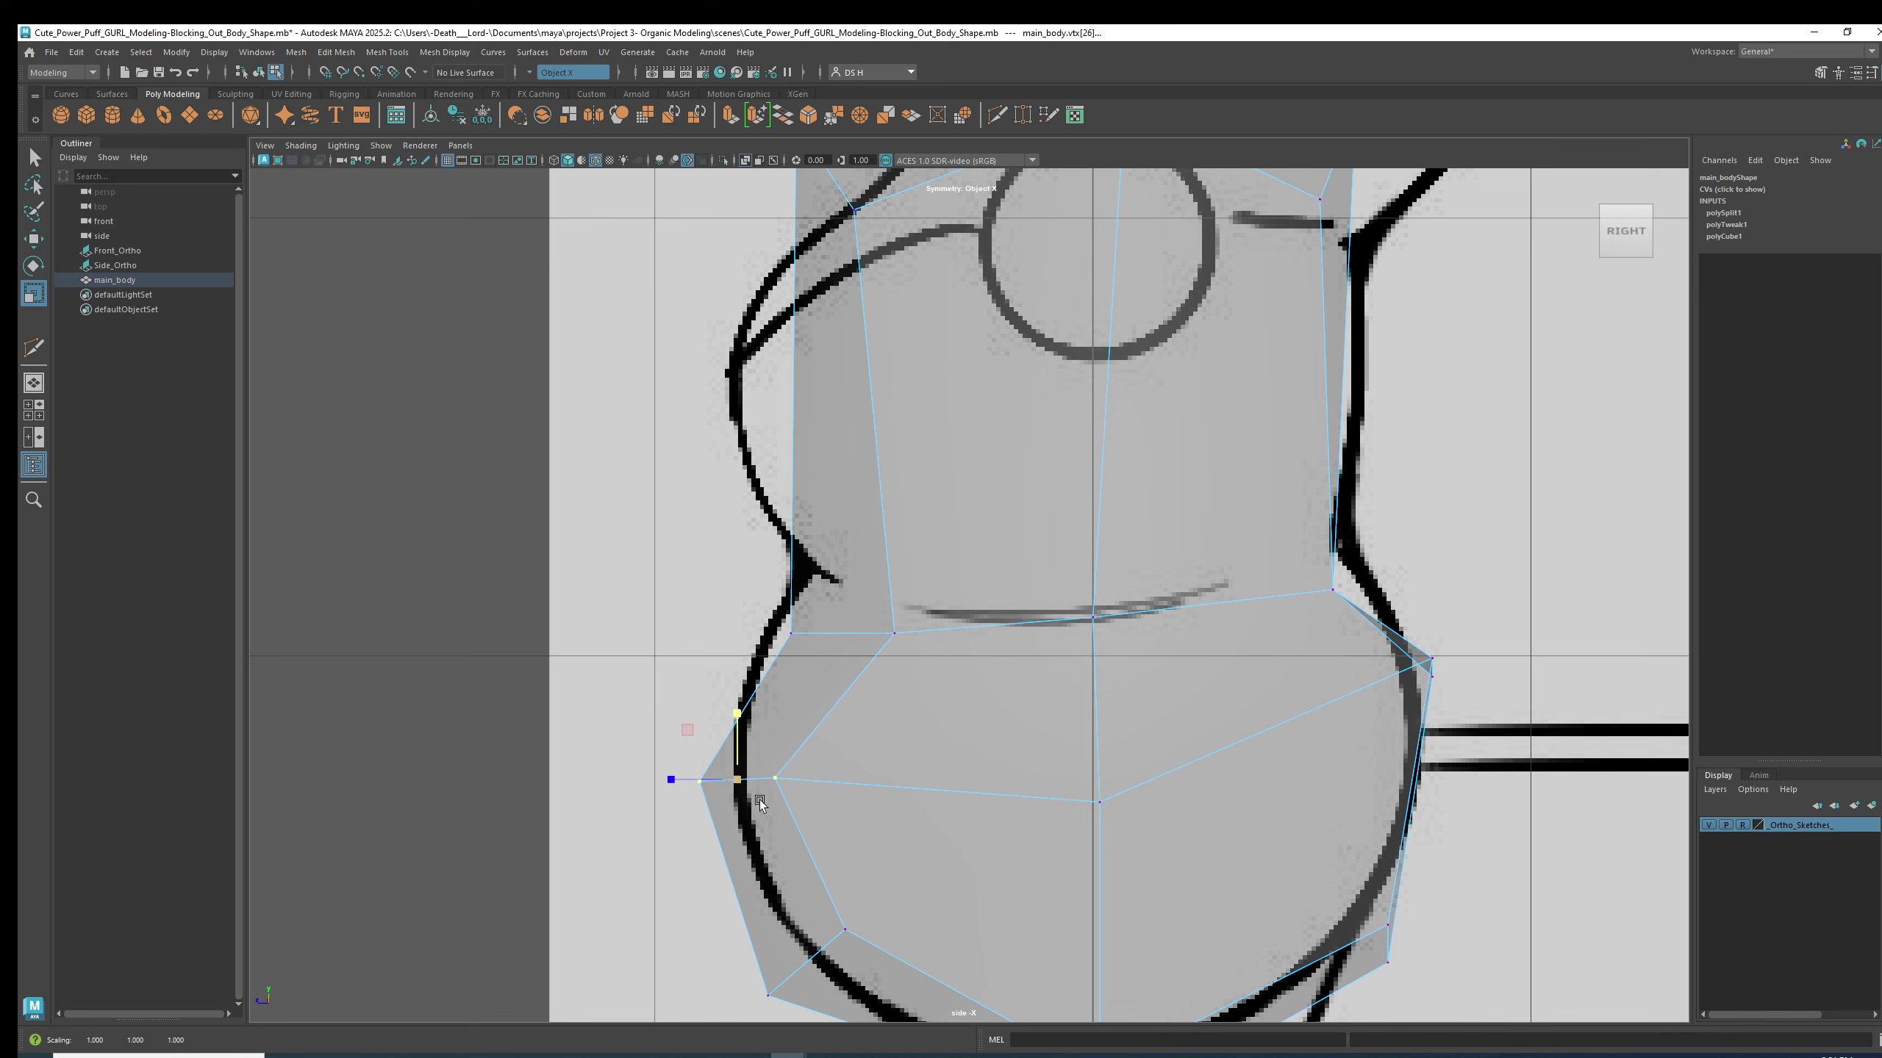
{"action": "key", "text": "w"}
- Raise the added loop's middle side vertex in the smoothed side view to even out the loop's flow
{"action": "middle_click_drag", "start_coordinate": [858, 783], "coordinate": [885, 612], "text": "alt"}
{"action": "right_click_drag", "start_coordinate": [885, 613], "coordinate": [1108, 707], "text": "alt"}
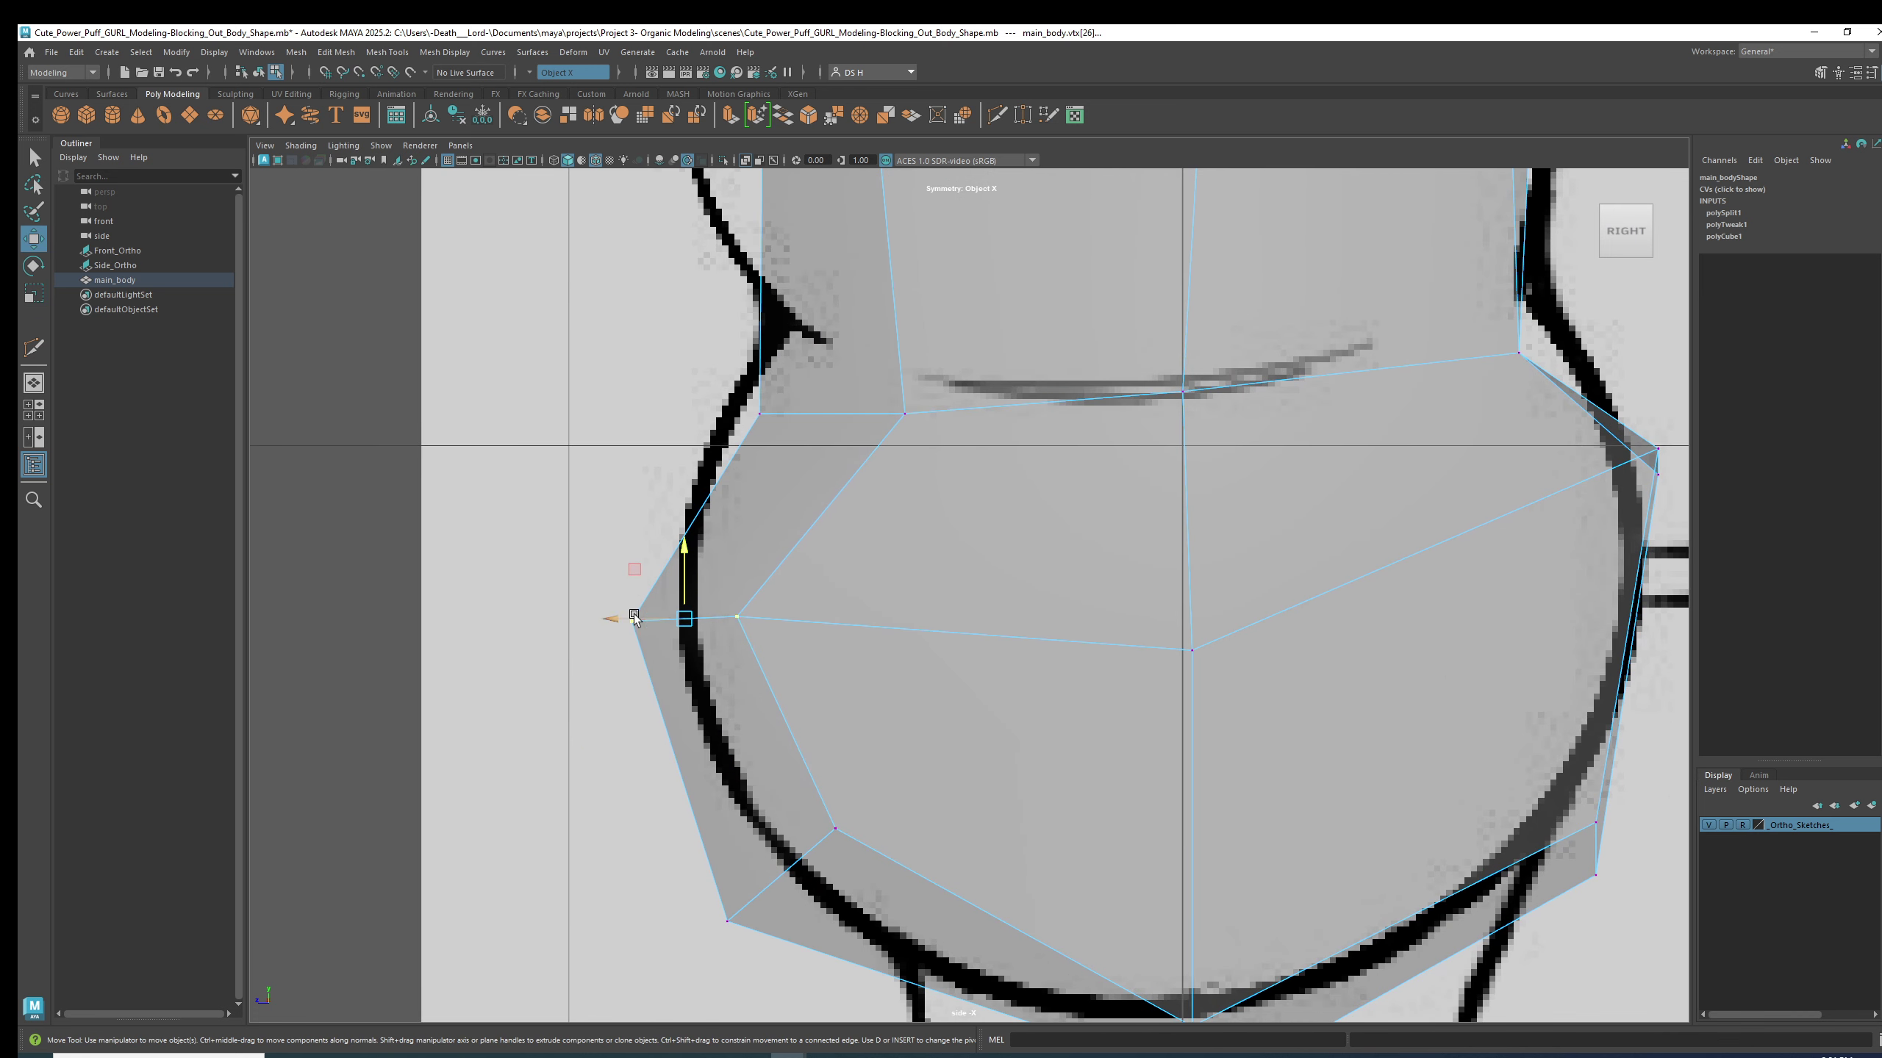
{"action": "key", "text": "3"}
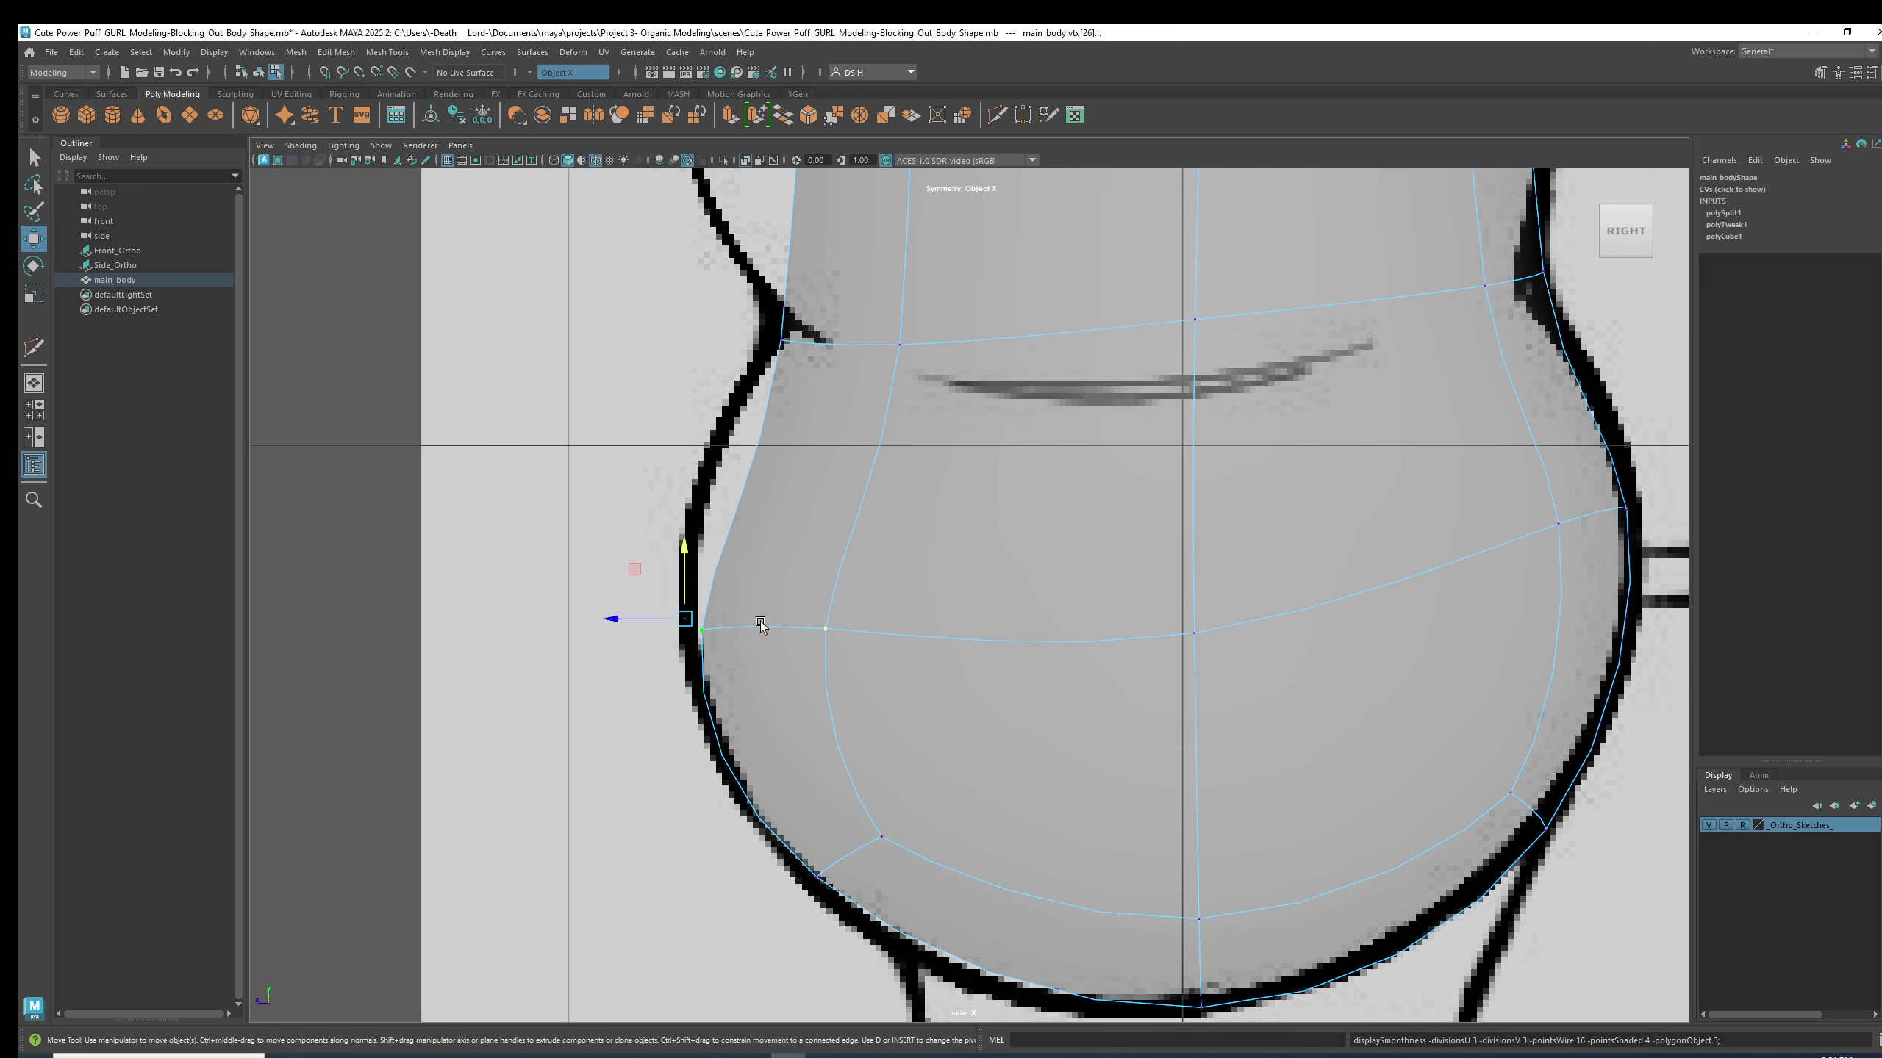
{"action": "left_click", "coordinate": [1207, 632]}
{"action": "mouse_move", "coordinate": [1190, 590]}
{"action": "left_mouse_down"}
{"action": "mouse_move", "coordinate": [1192, 554]}
{"action": "mouse_move", "coordinate": [1190, 578]}
{"action": "left_mouse_up"}
{"action": "middle_click_drag", "start_coordinate": [1193, 697], "coordinate": [1167, 617], "text": "alt"}
- Move main_body's inner bottom vertex up and lower the bottom centre vertex slightly onto the sketched underside
{"action": "key", "text": "2"}
{"action": "left_click", "coordinate": [1168, 878]}
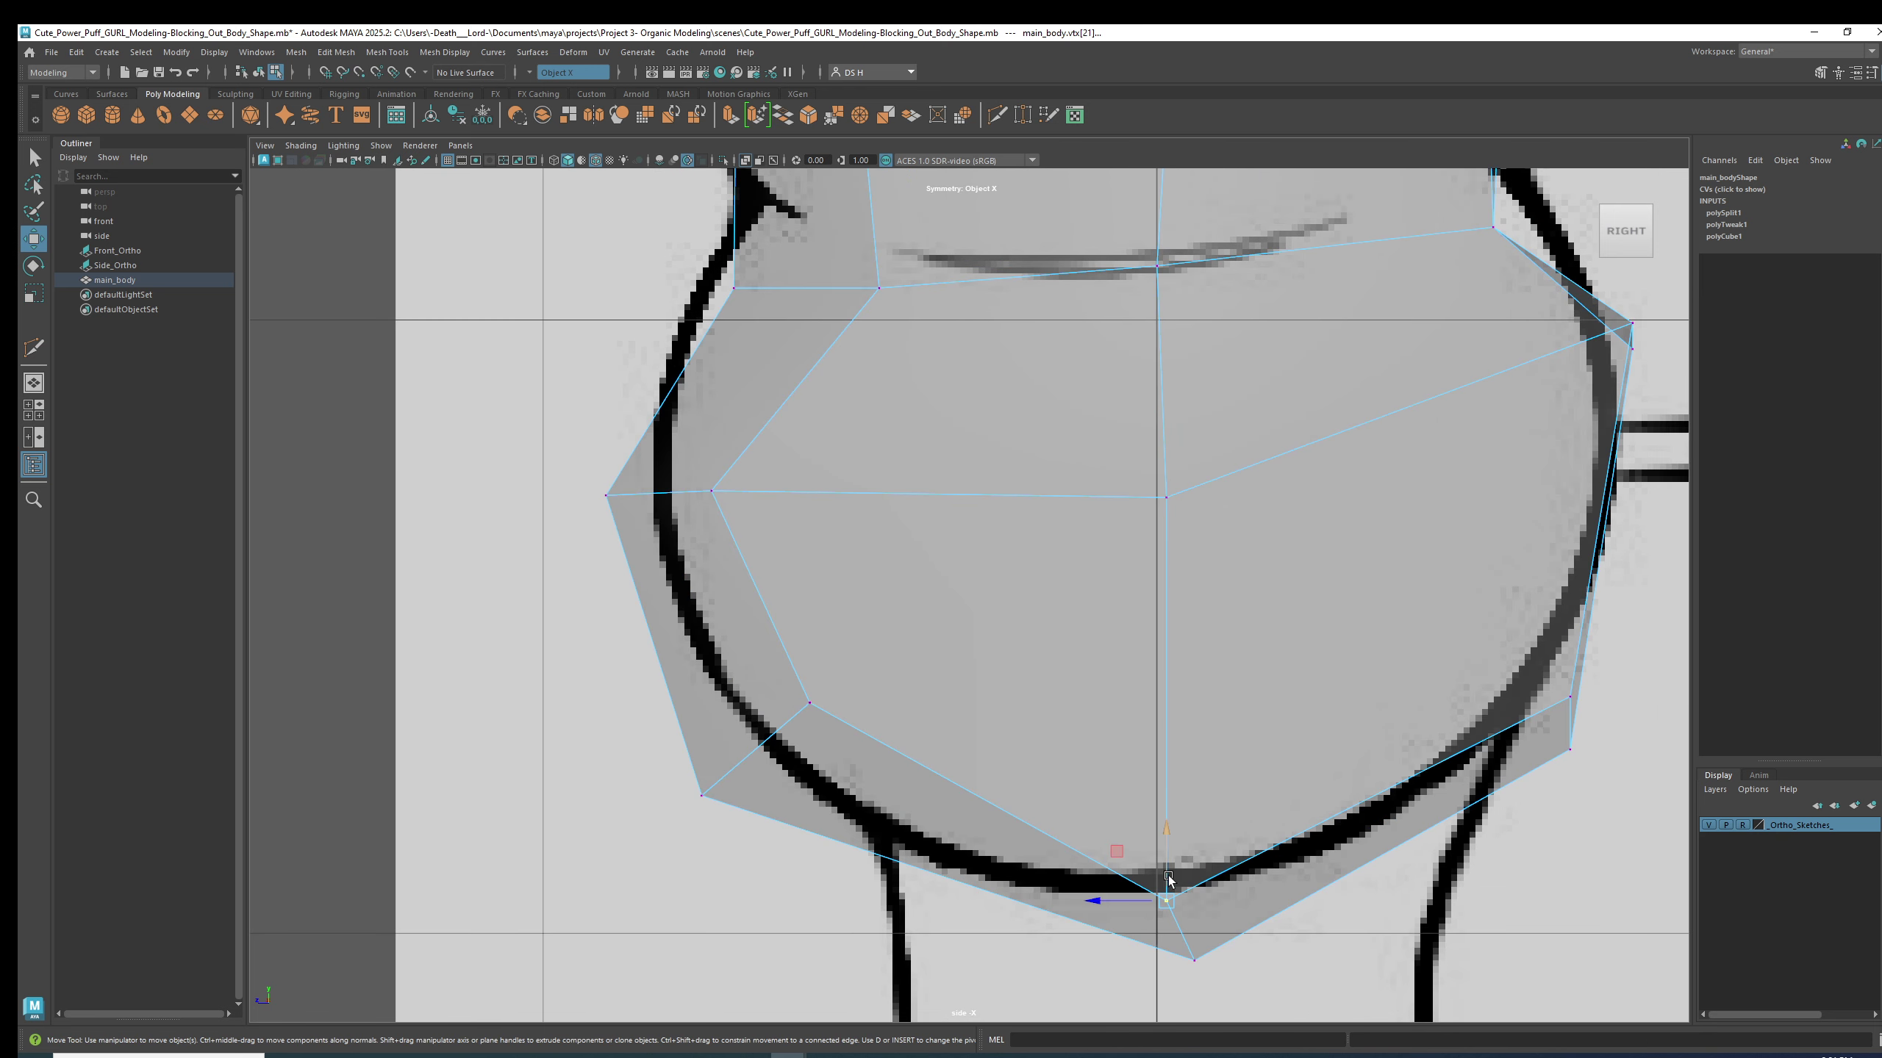
{"action": "left_click_drag", "start_coordinate": [1164, 905], "coordinate": [1189, 864]}
{"action": "key", "text": "3"}
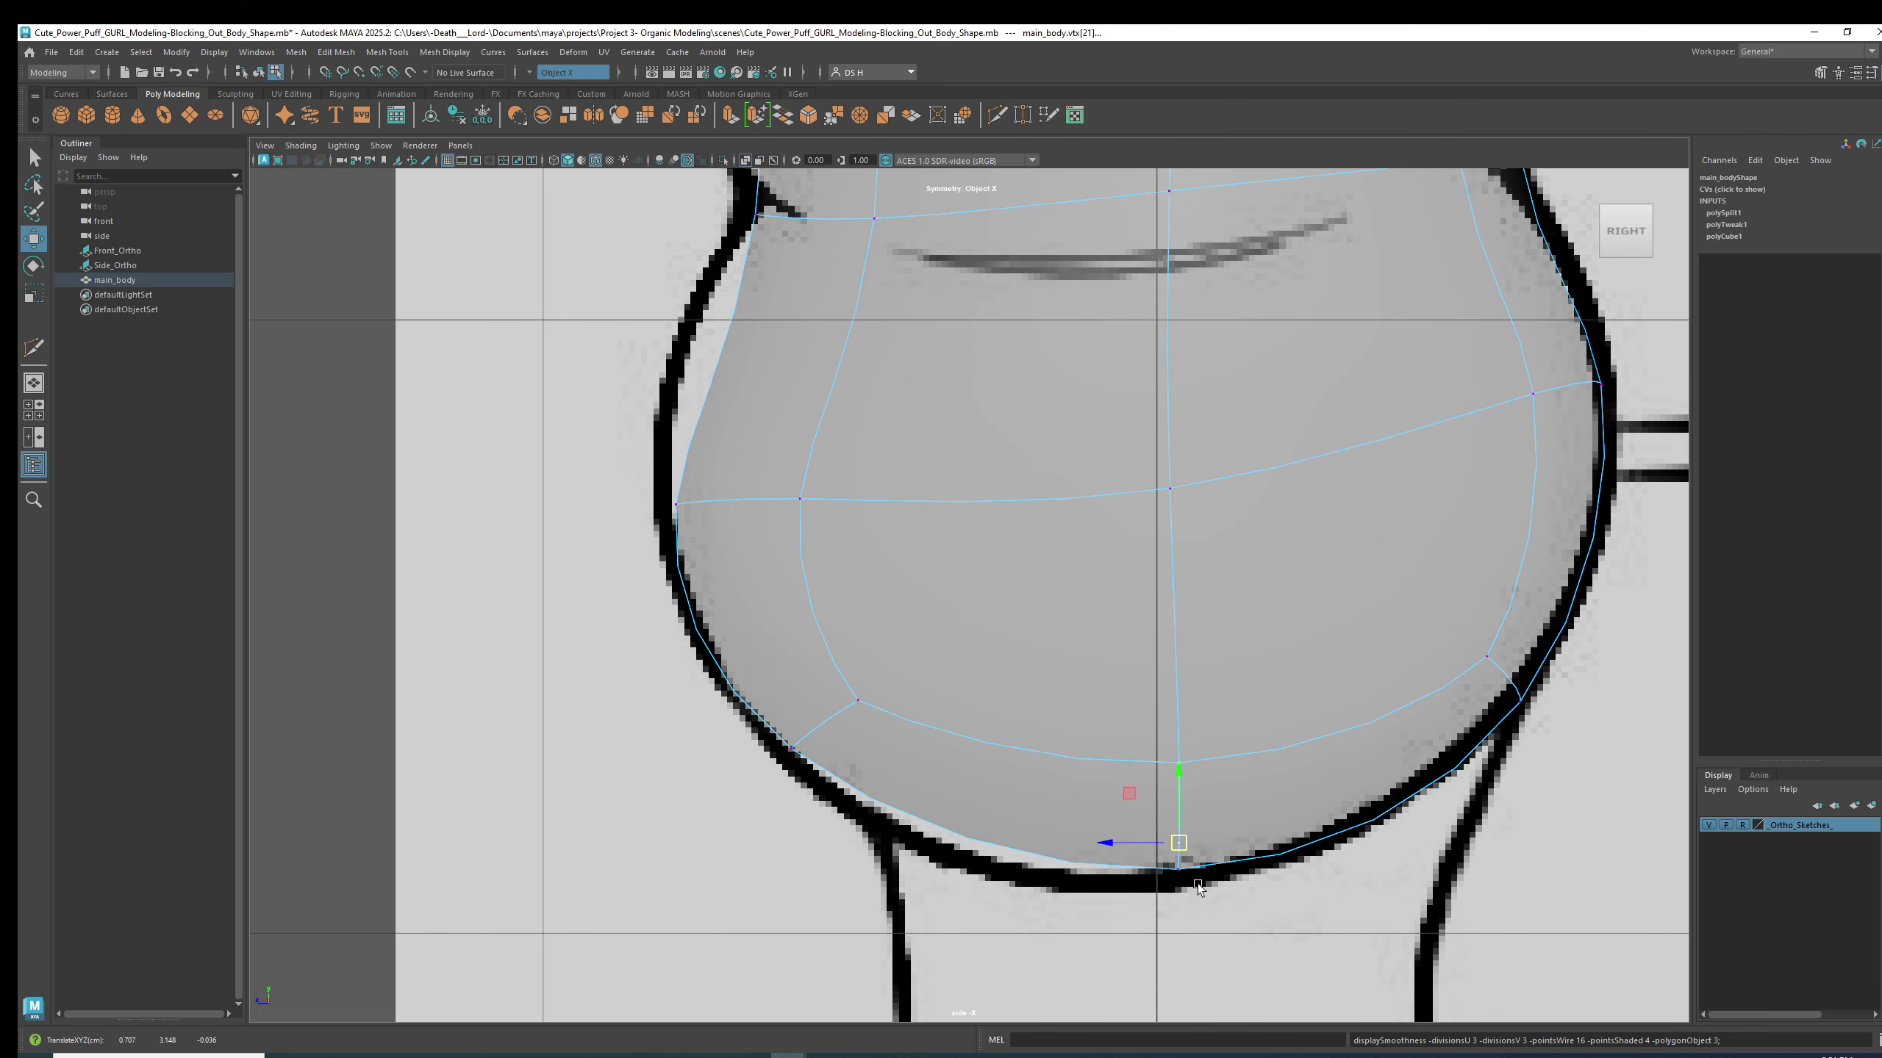
{"action": "left_click", "coordinate": [1198, 886]}
{"action": "left_click_drag", "start_coordinate": [1191, 895], "coordinate": [1189, 905]}
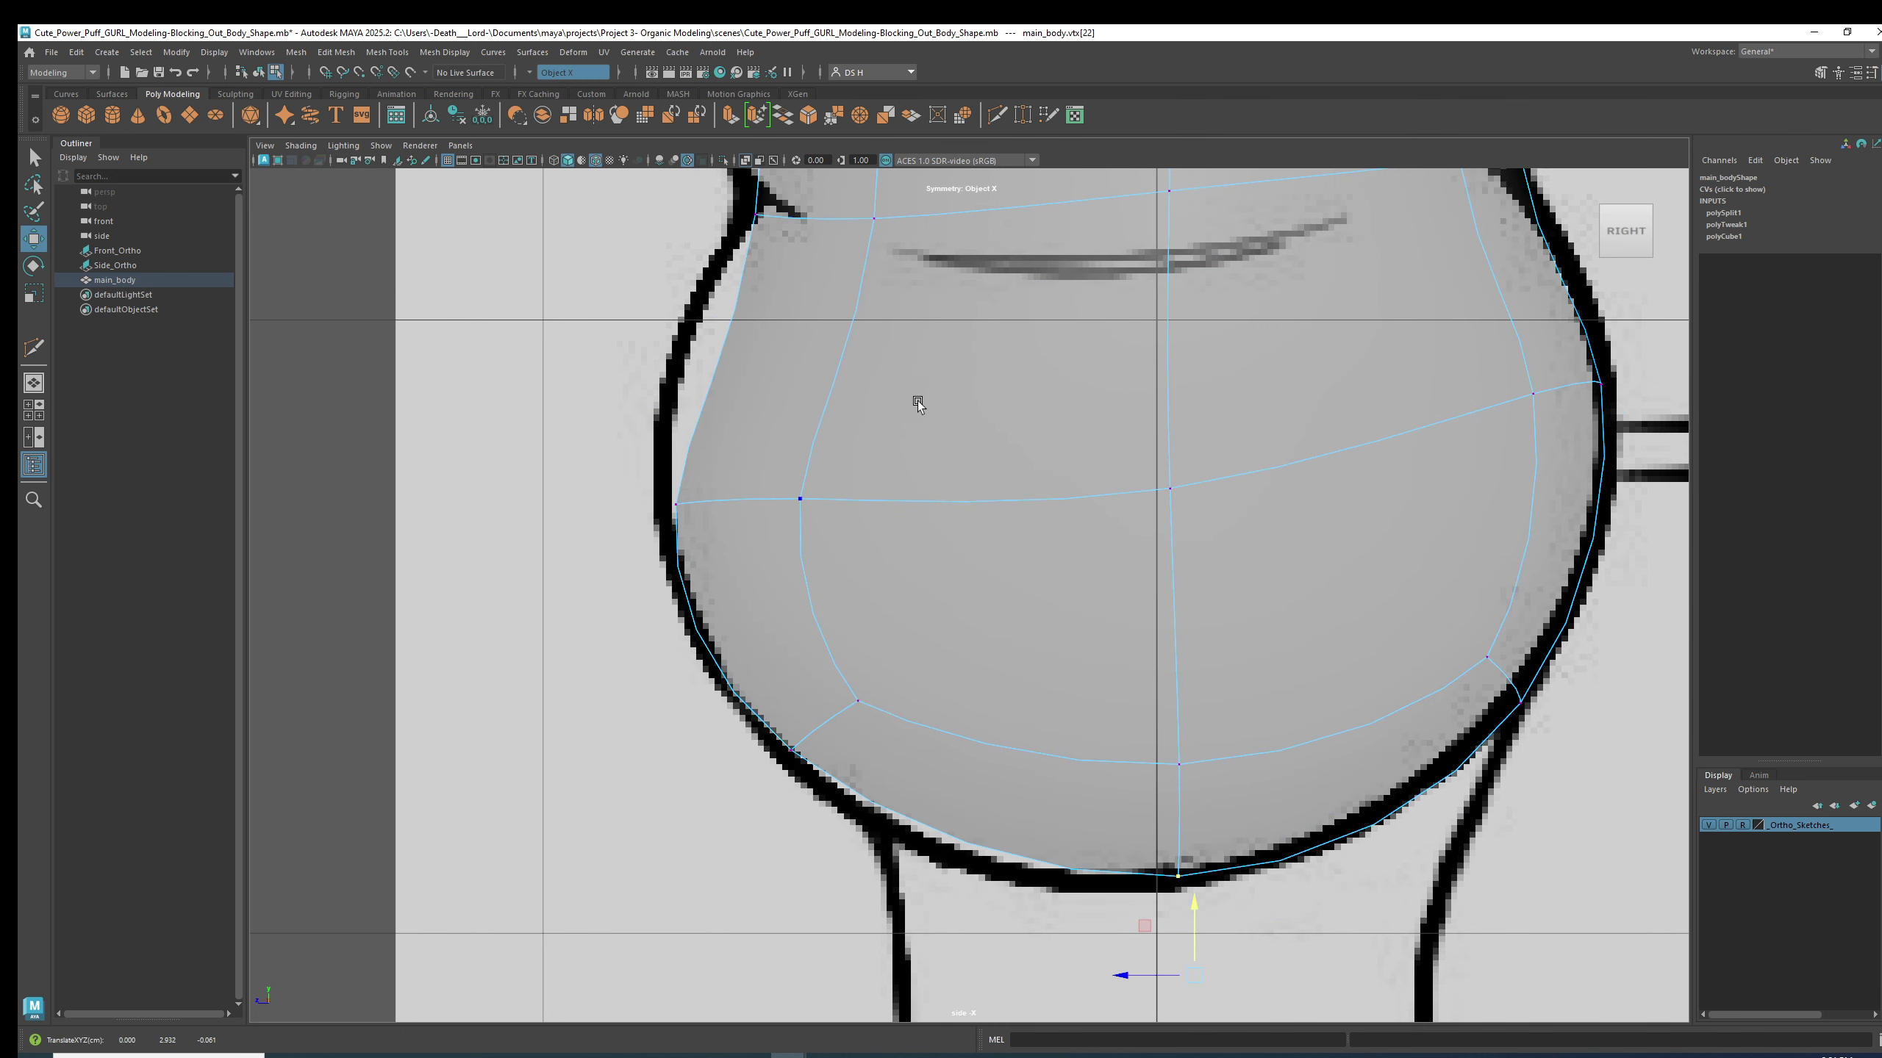
- Examine main_body's waist in the side view and the added loop's flow in perspective, comparing cage and smoothed form
{"action": "middle_click_drag", "start_coordinate": [899, 356], "coordinate": [847, 577], "text": "alt"}
{"action": "middle_click_drag", "start_coordinate": [1049, 527], "coordinate": [1007, 738], "text": "alt"}
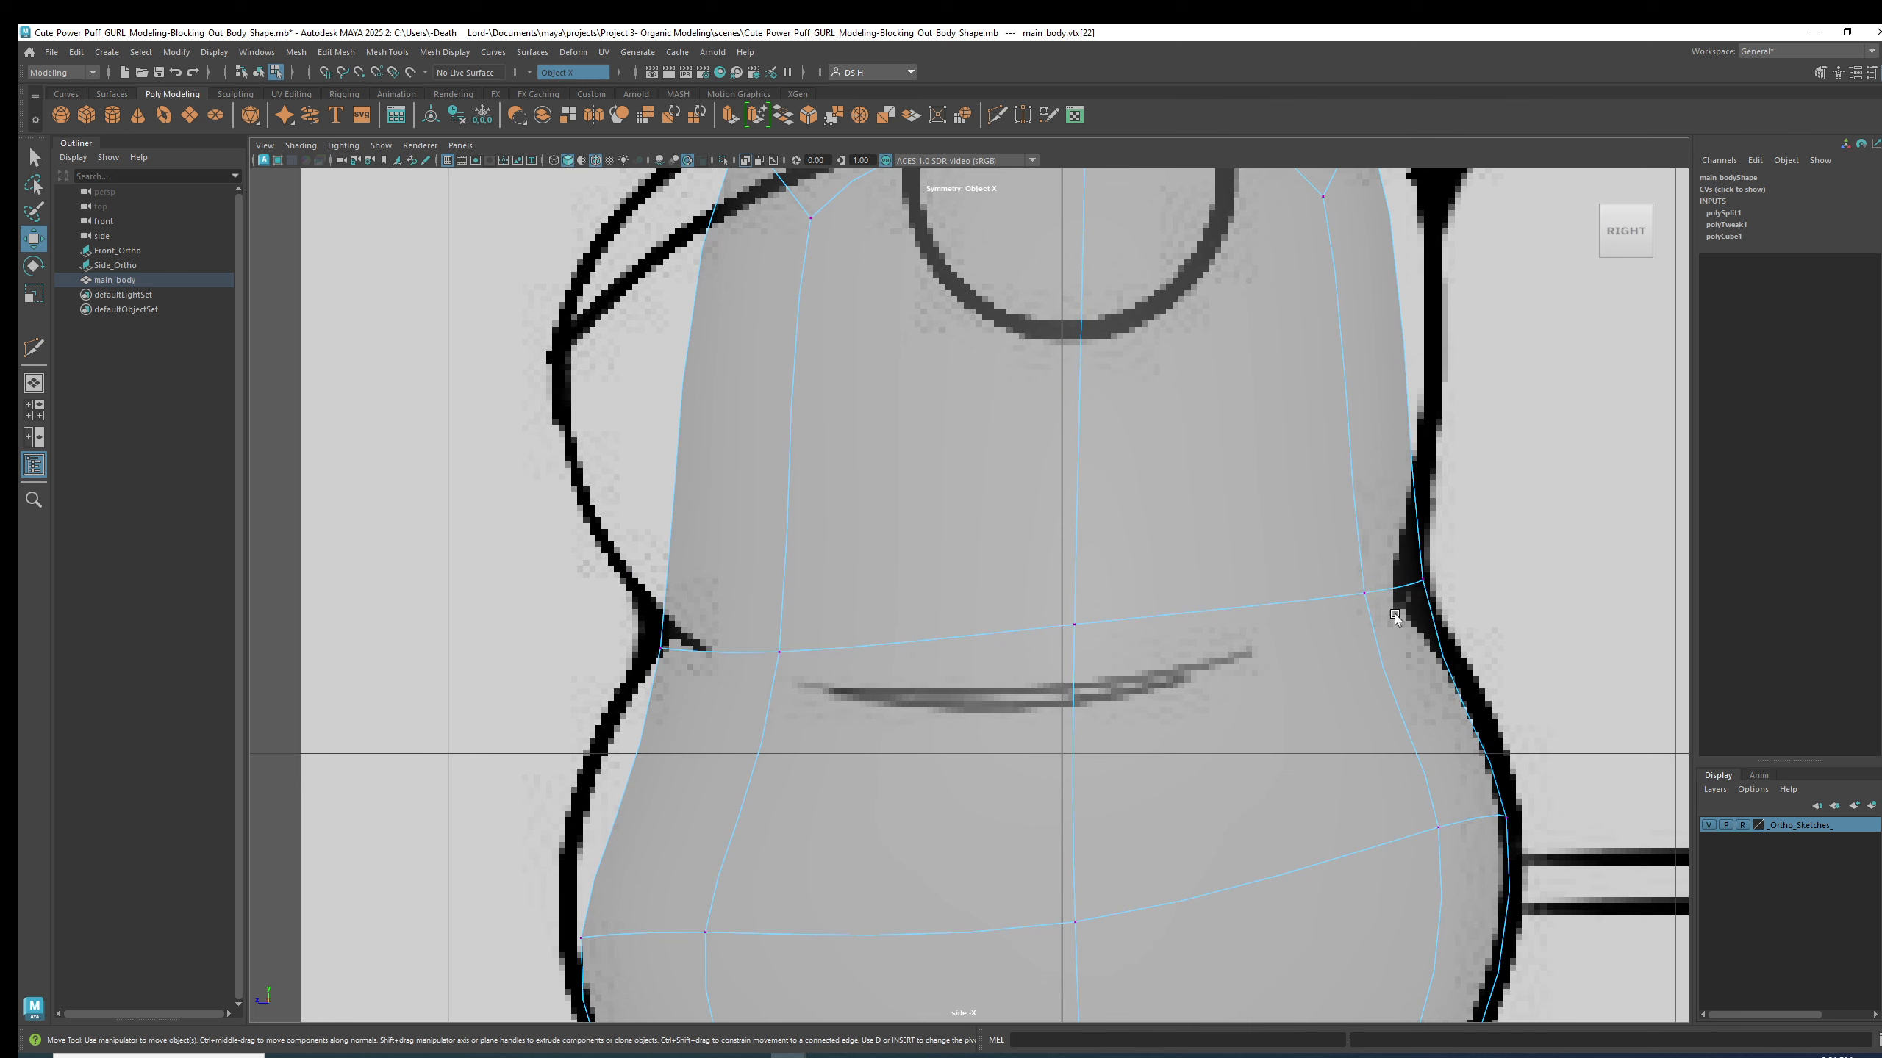
{"action": "left_click_drag", "start_coordinate": [1490, 663], "coordinate": [1319, 504]}
{"action": "key", "text": "1"}
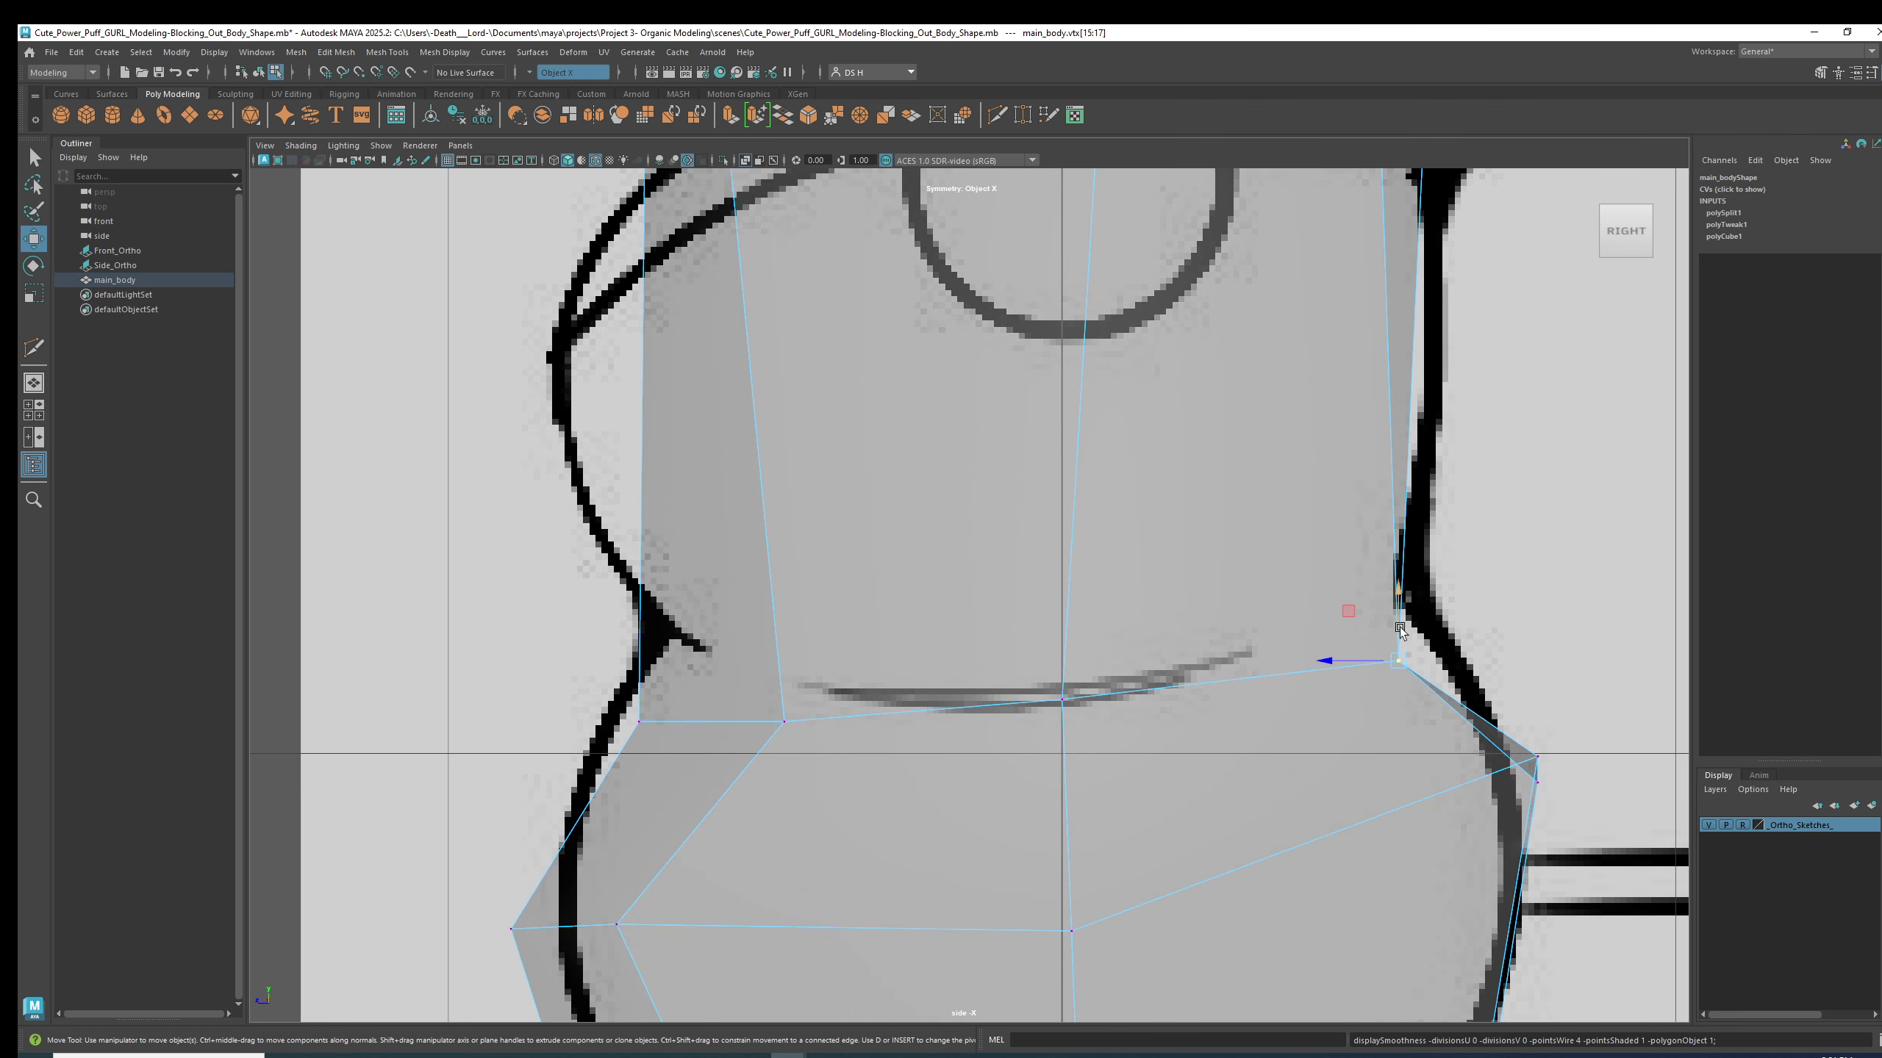
{"action": "key", "text": "3"}
{"action": "key", "text": "space"}
{"action": "key", "text": "space"}
{"action": "left_click_drag", "start_coordinate": [1108, 524], "coordinate": [1013, 498], "text": "alt"}
{"action": "left_click_drag", "start_coordinate": [862, 630], "coordinate": [1132, 665], "text": "alt"}
{"action": "left_click", "coordinate": [1079, 650]}
{"action": "left_click", "coordinate": [1132, 672]}
{"action": "key", "text": "1"}
{"action": "key", "text": "3"}
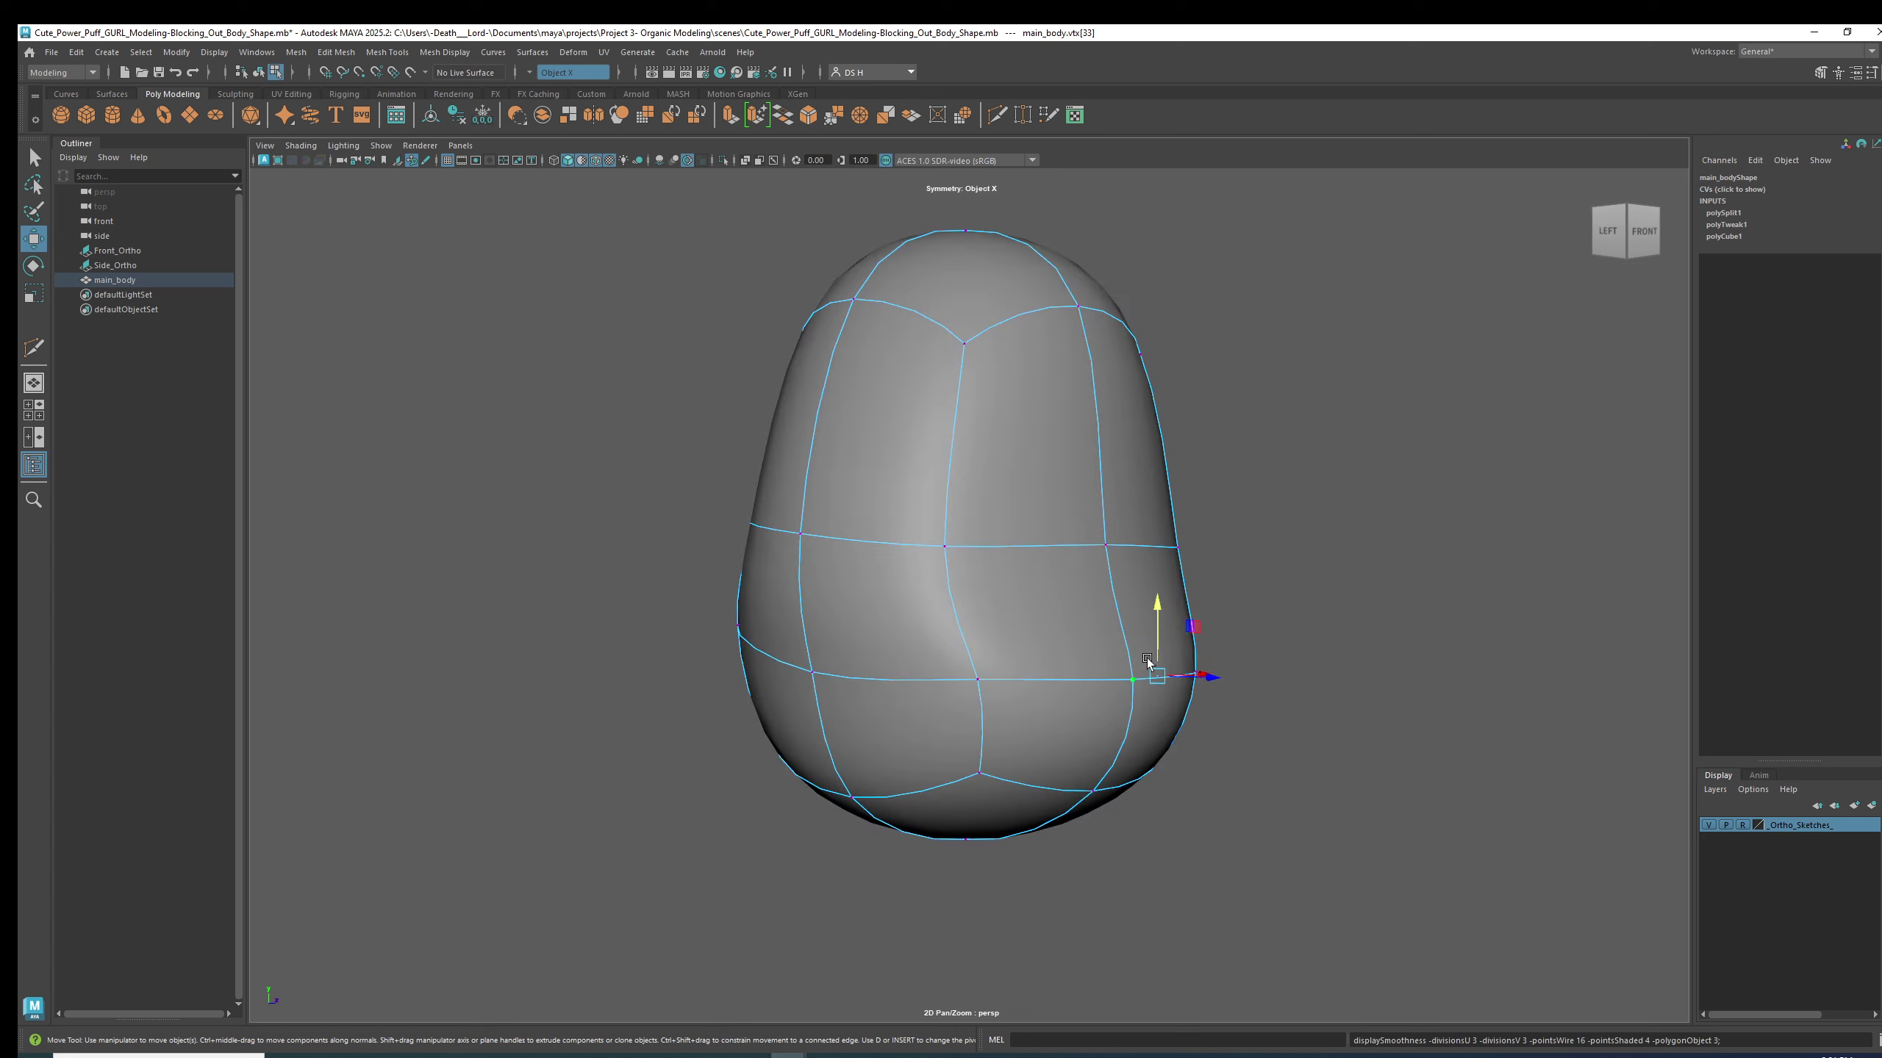
- Select the added loop's middle side vertex in perspective and move it symmetrically outward in the front view
{"action": "left_click_drag", "start_coordinate": [1147, 659], "coordinate": [1297, 679], "text": "alt"}
{"action": "left_click", "coordinate": [720, 685]}
{"action": "left_click", "coordinate": [1155, 666]}
{"action": "key", "text": "space"}
{"action": "key", "text": "space"}
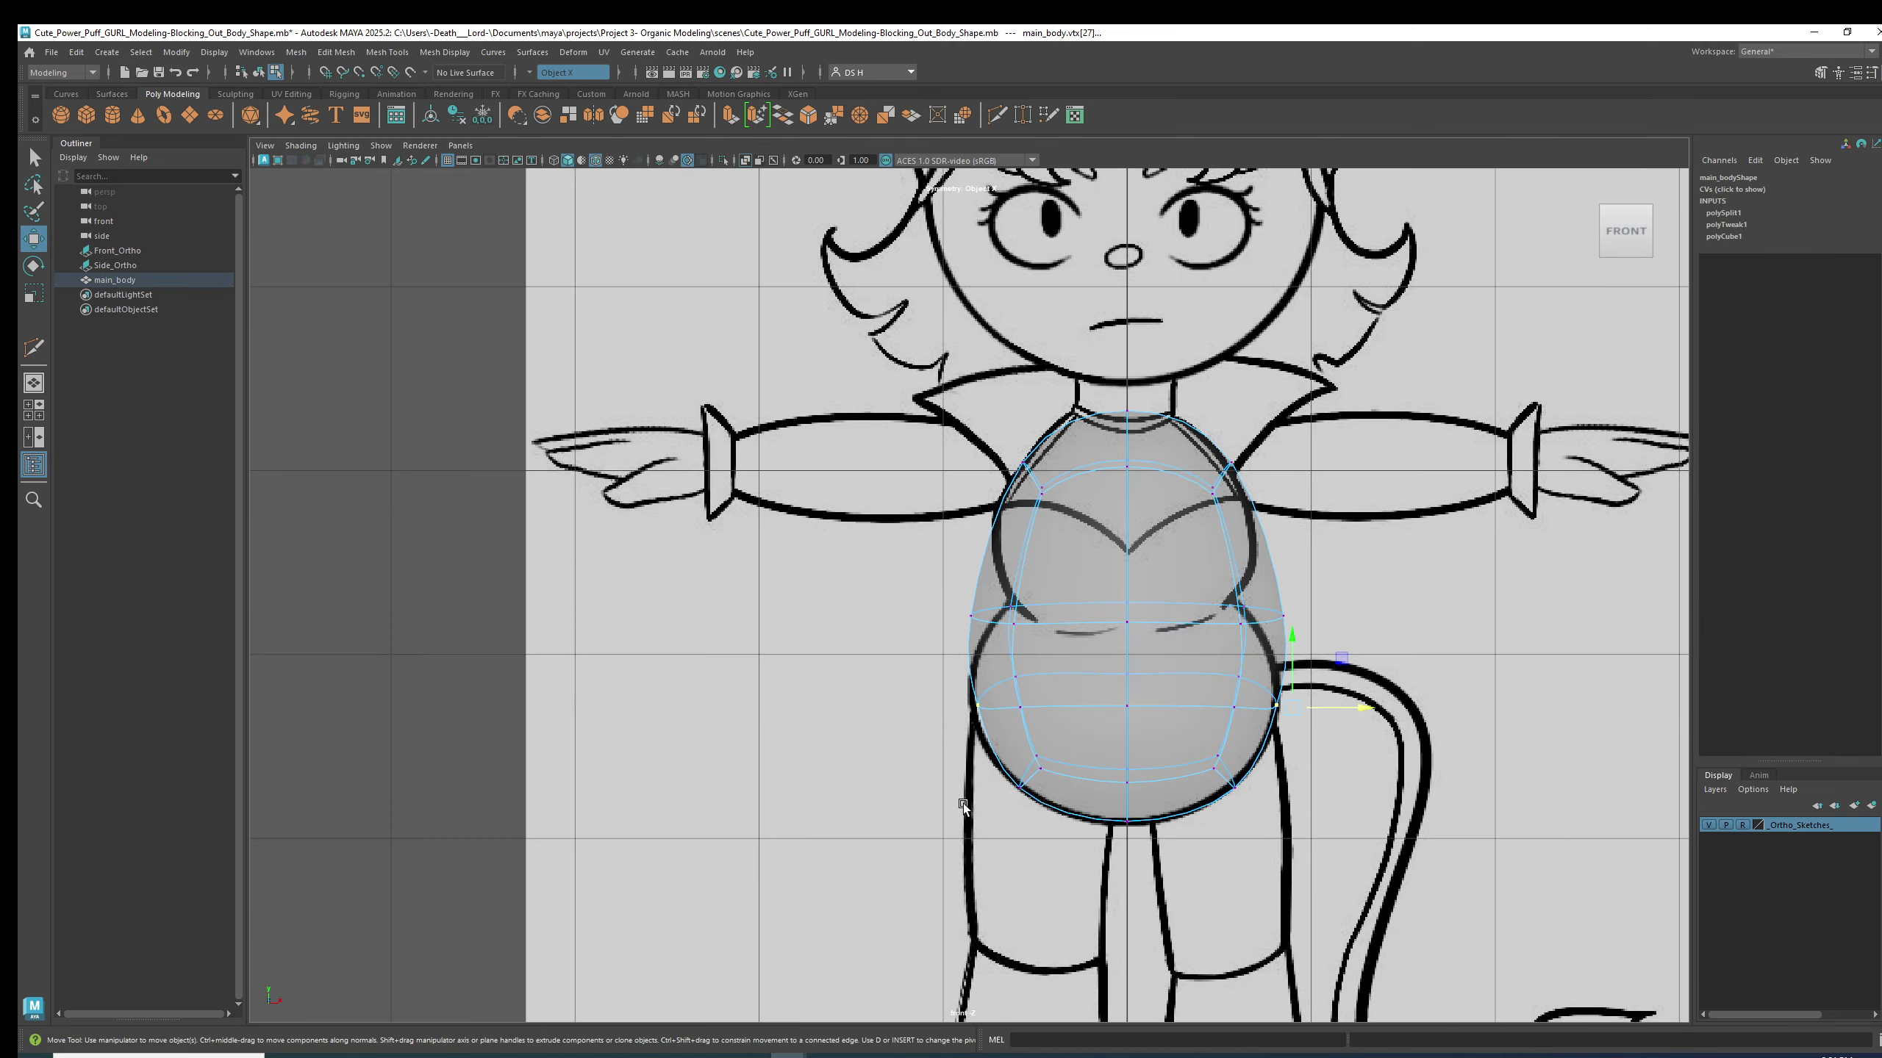
{"action": "scroll", "coordinate": [963, 803], "scroll_direction": "up", "scroll_amount": 5}
{"action": "left_click_drag", "start_coordinate": [1483, 757], "coordinate": [1523, 752]}
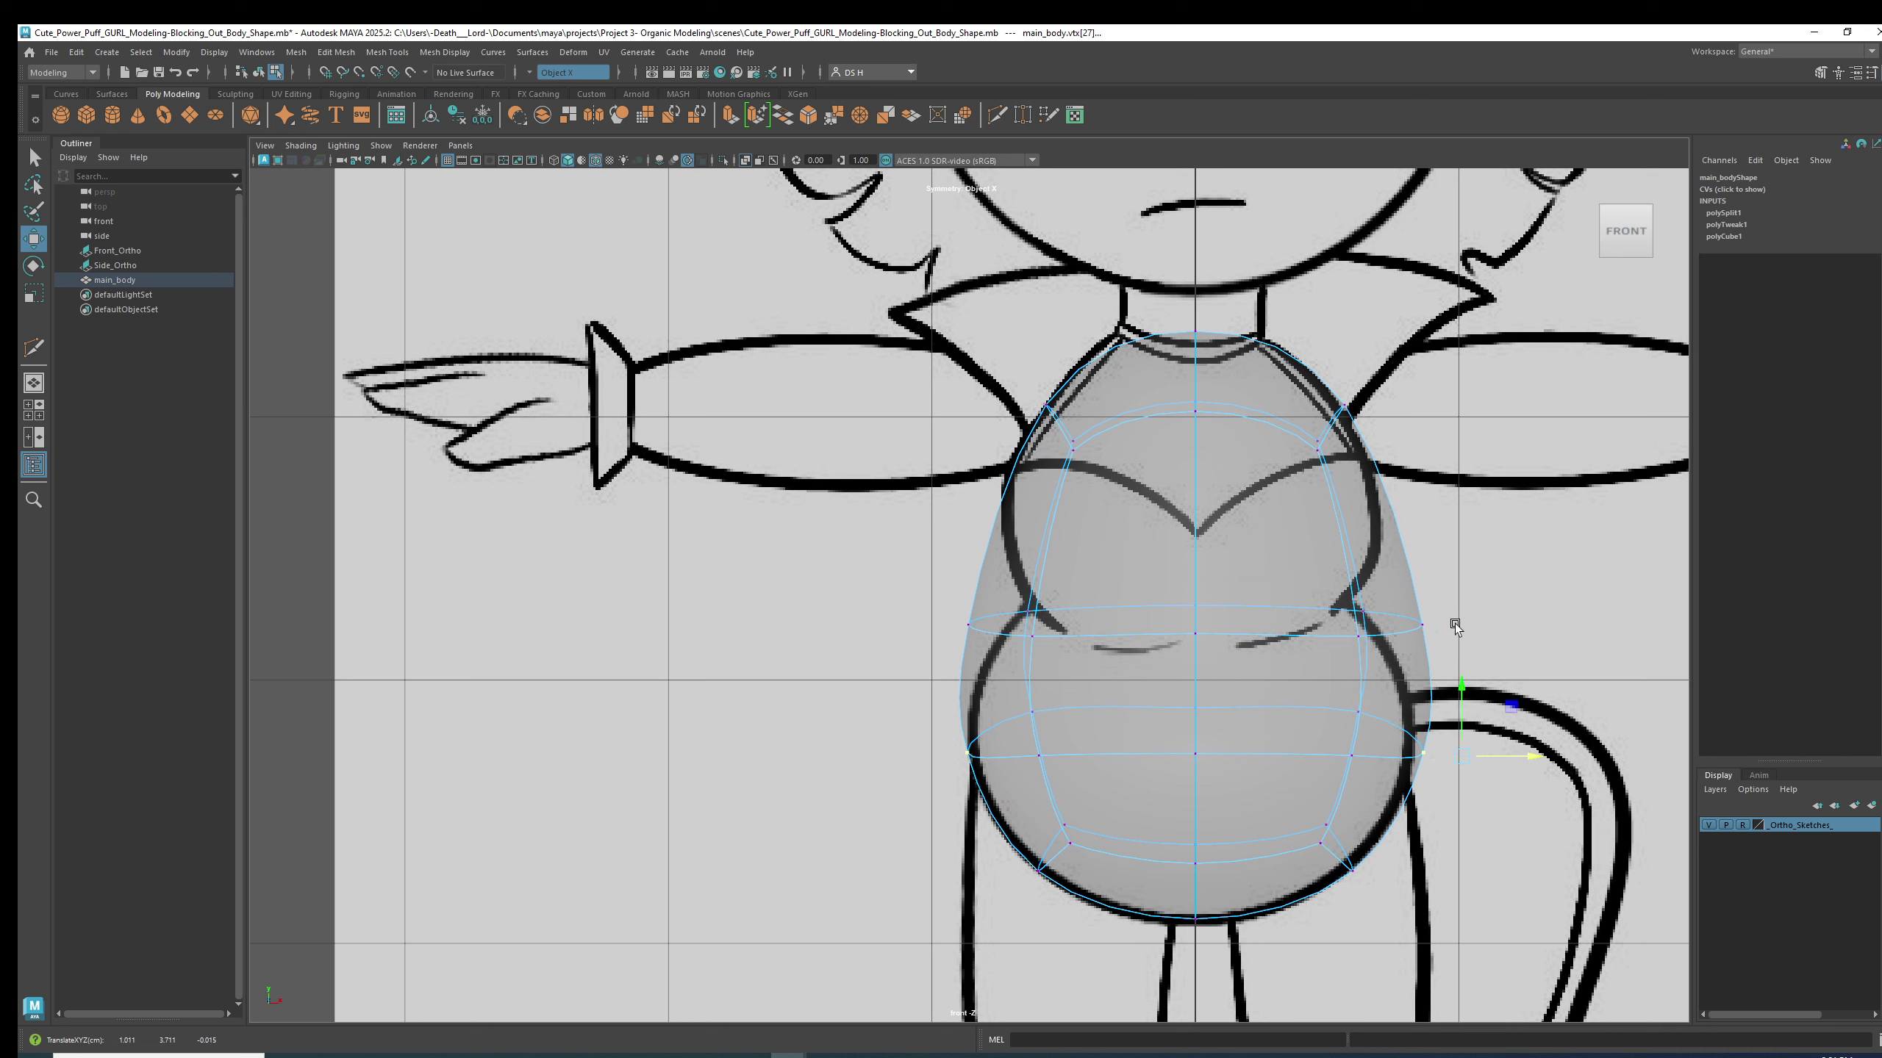
- Move the outer side vertices of main_body's waist and lower loops symmetrically inward in the front view toward the sketched outline
{"action": "left_click_drag", "start_coordinate": [1441, 648], "coordinate": [1371, 576]}
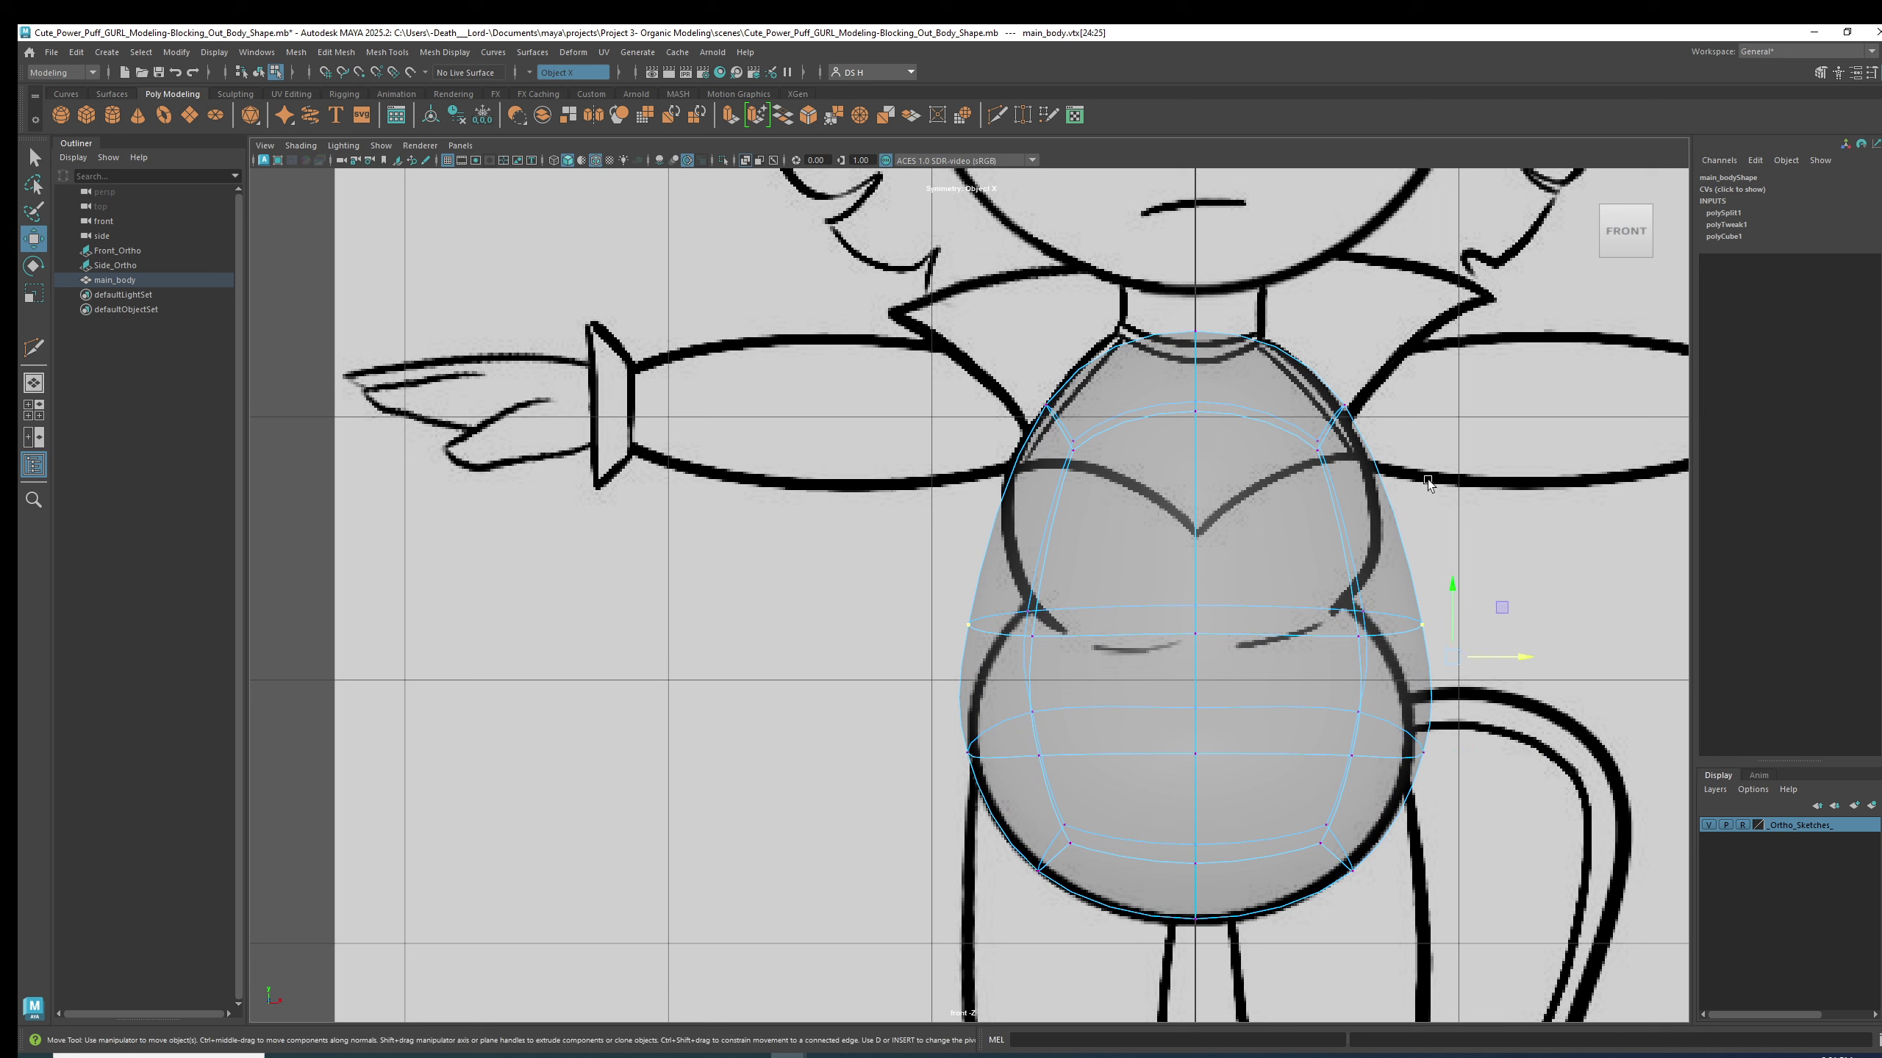
{"action": "left_click_drag", "start_coordinate": [1520, 656], "coordinate": [1483, 652]}
{"action": "left_click_drag", "start_coordinate": [1434, 812], "coordinate": [1397, 730]}
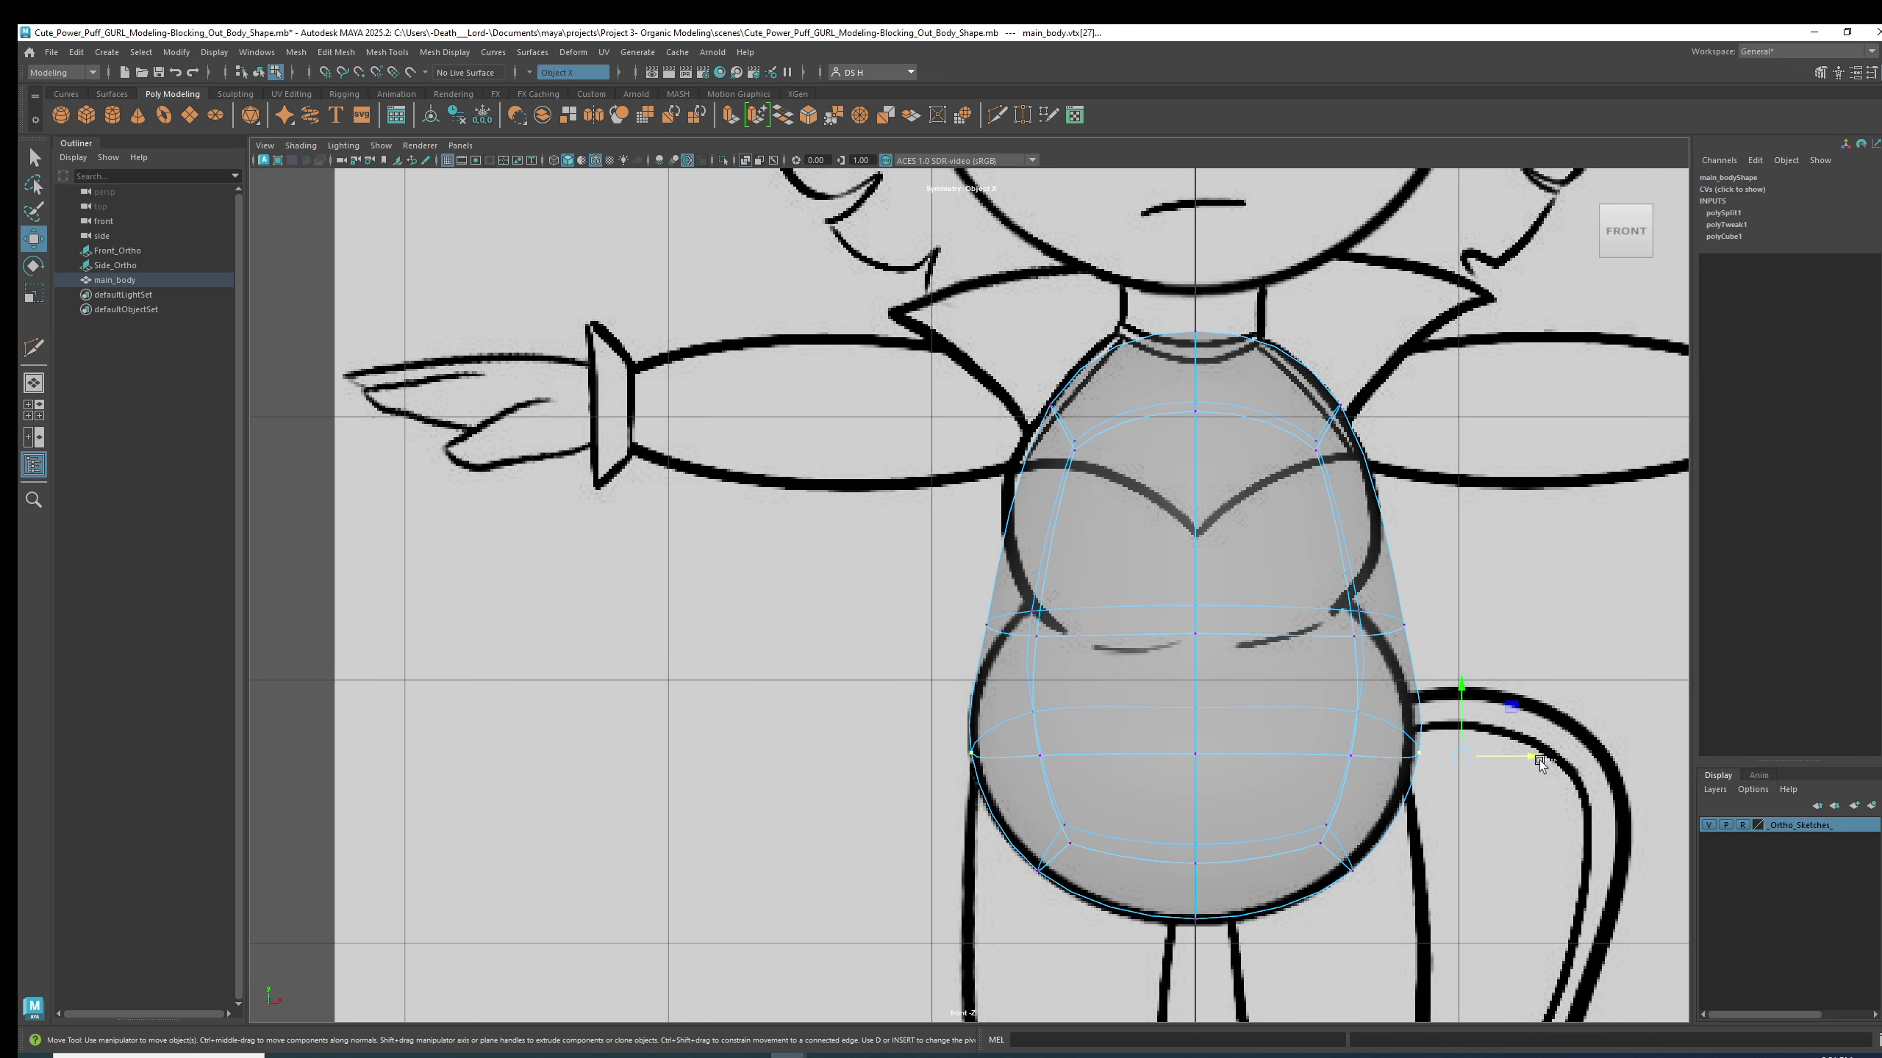
{"action": "left_click_drag", "start_coordinate": [1539, 764], "coordinate": [1531, 763]}
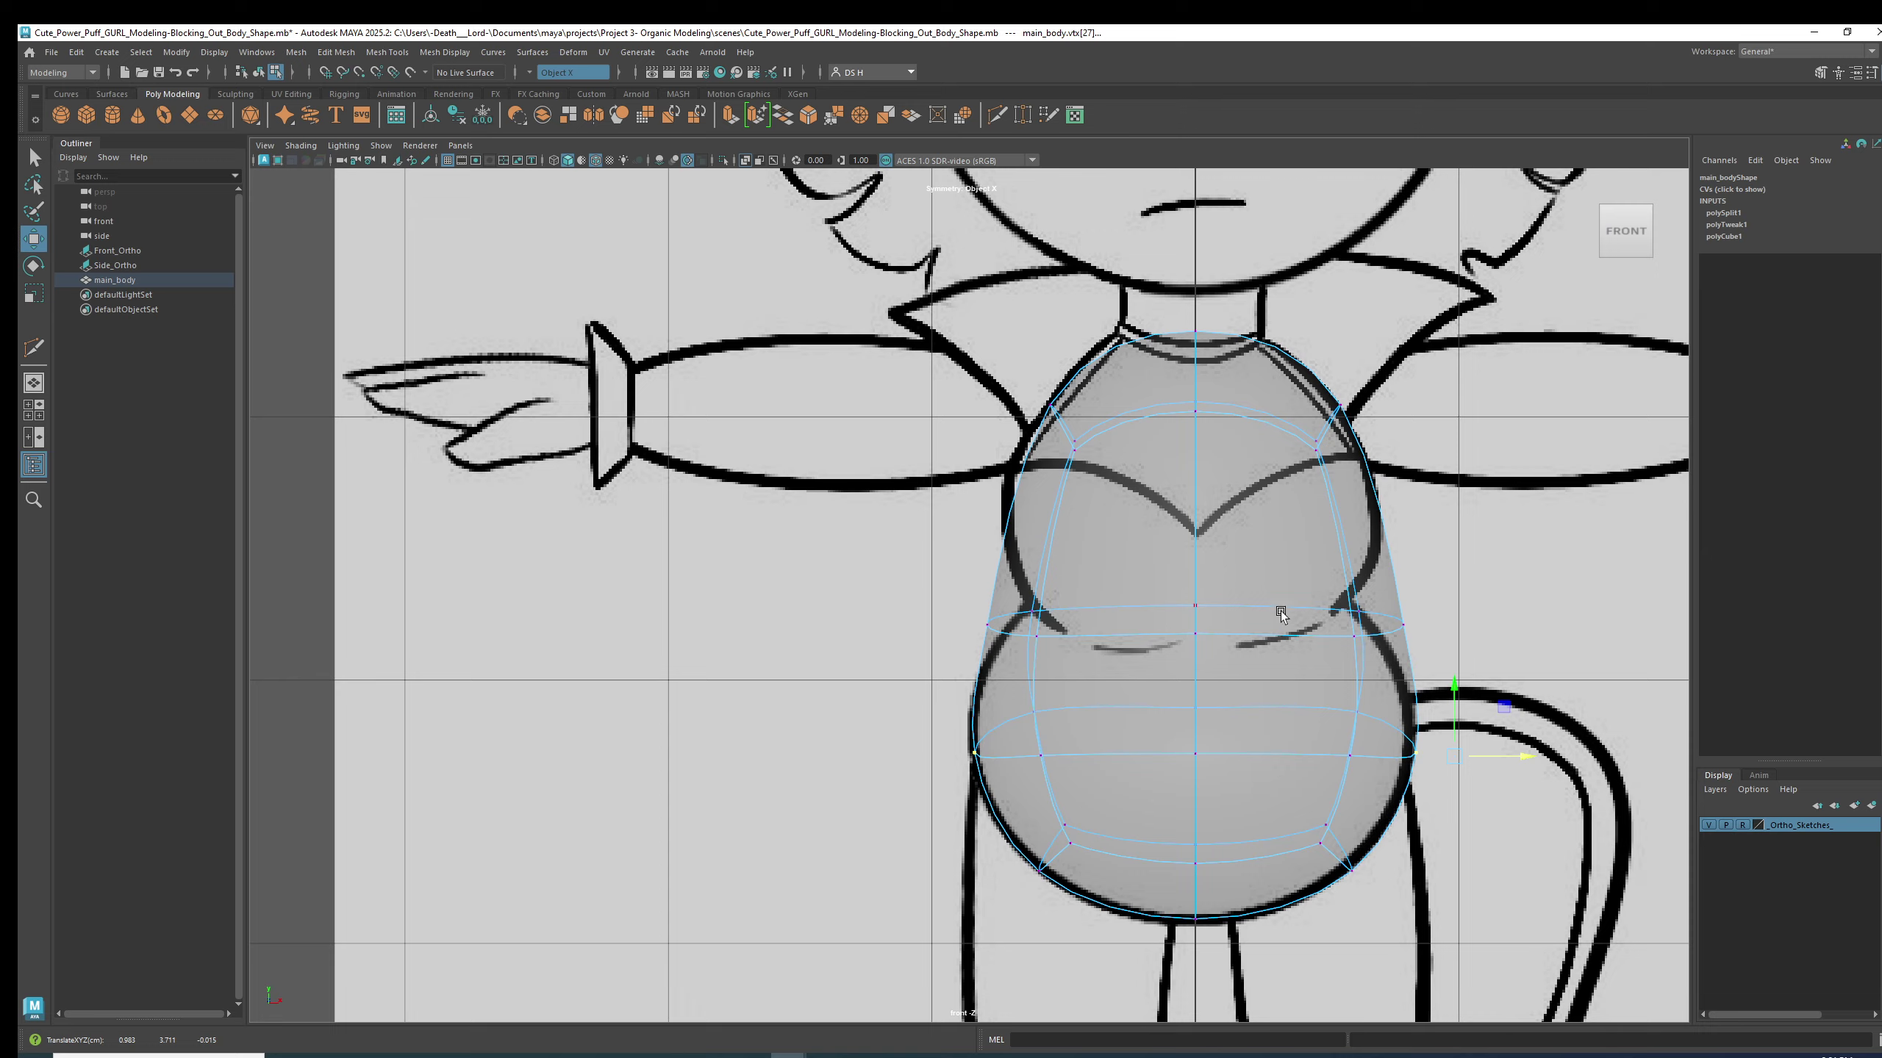
{"action": "middle_click_drag", "start_coordinate": [1281, 612], "coordinate": [1193, 650], "text": "alt"}
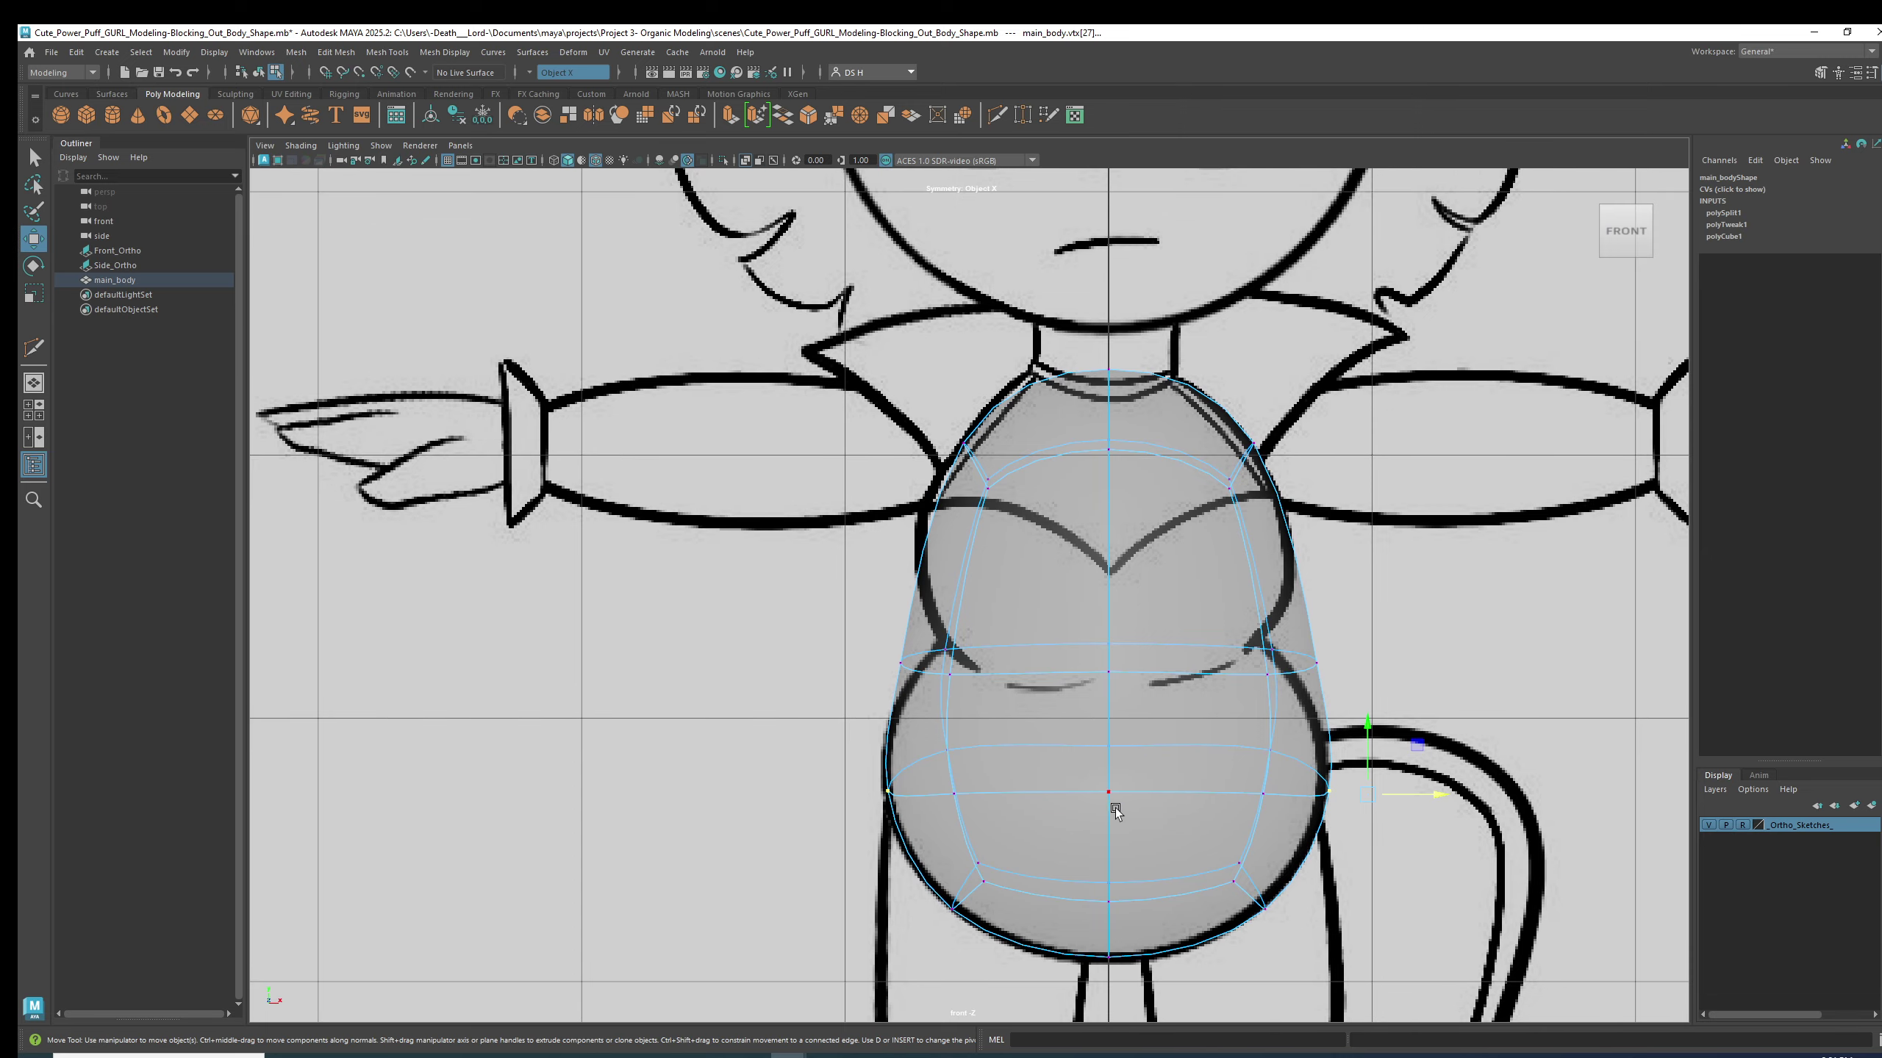
- Examine the lower edge loop's flow around main_body in perspective, comparing the cage with the smoothed form
{"action": "key", "text": "space"}
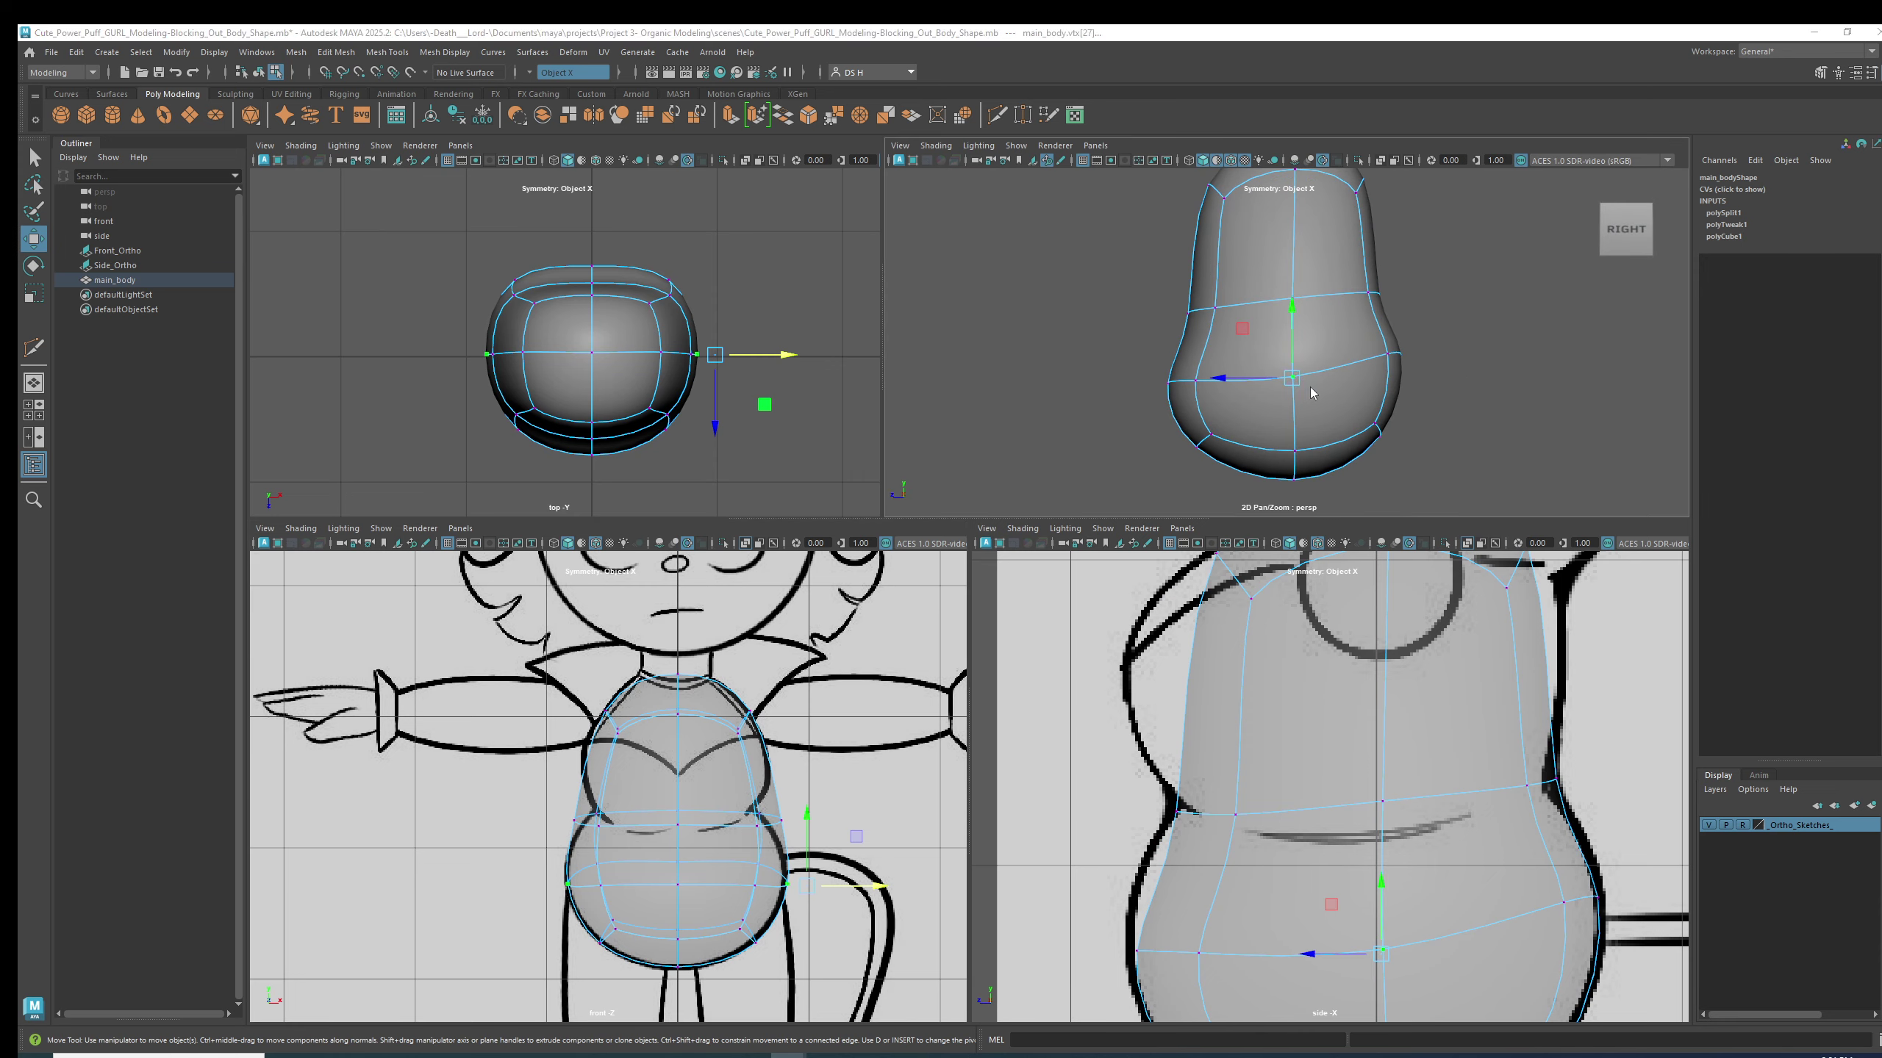
{"action": "key", "text": "space"}
{"action": "left_click_drag", "start_coordinate": [1043, 678], "coordinate": [978, 672], "text": "alt"}
{"action": "key", "text": "1"}
{"action": "key", "text": "3"}
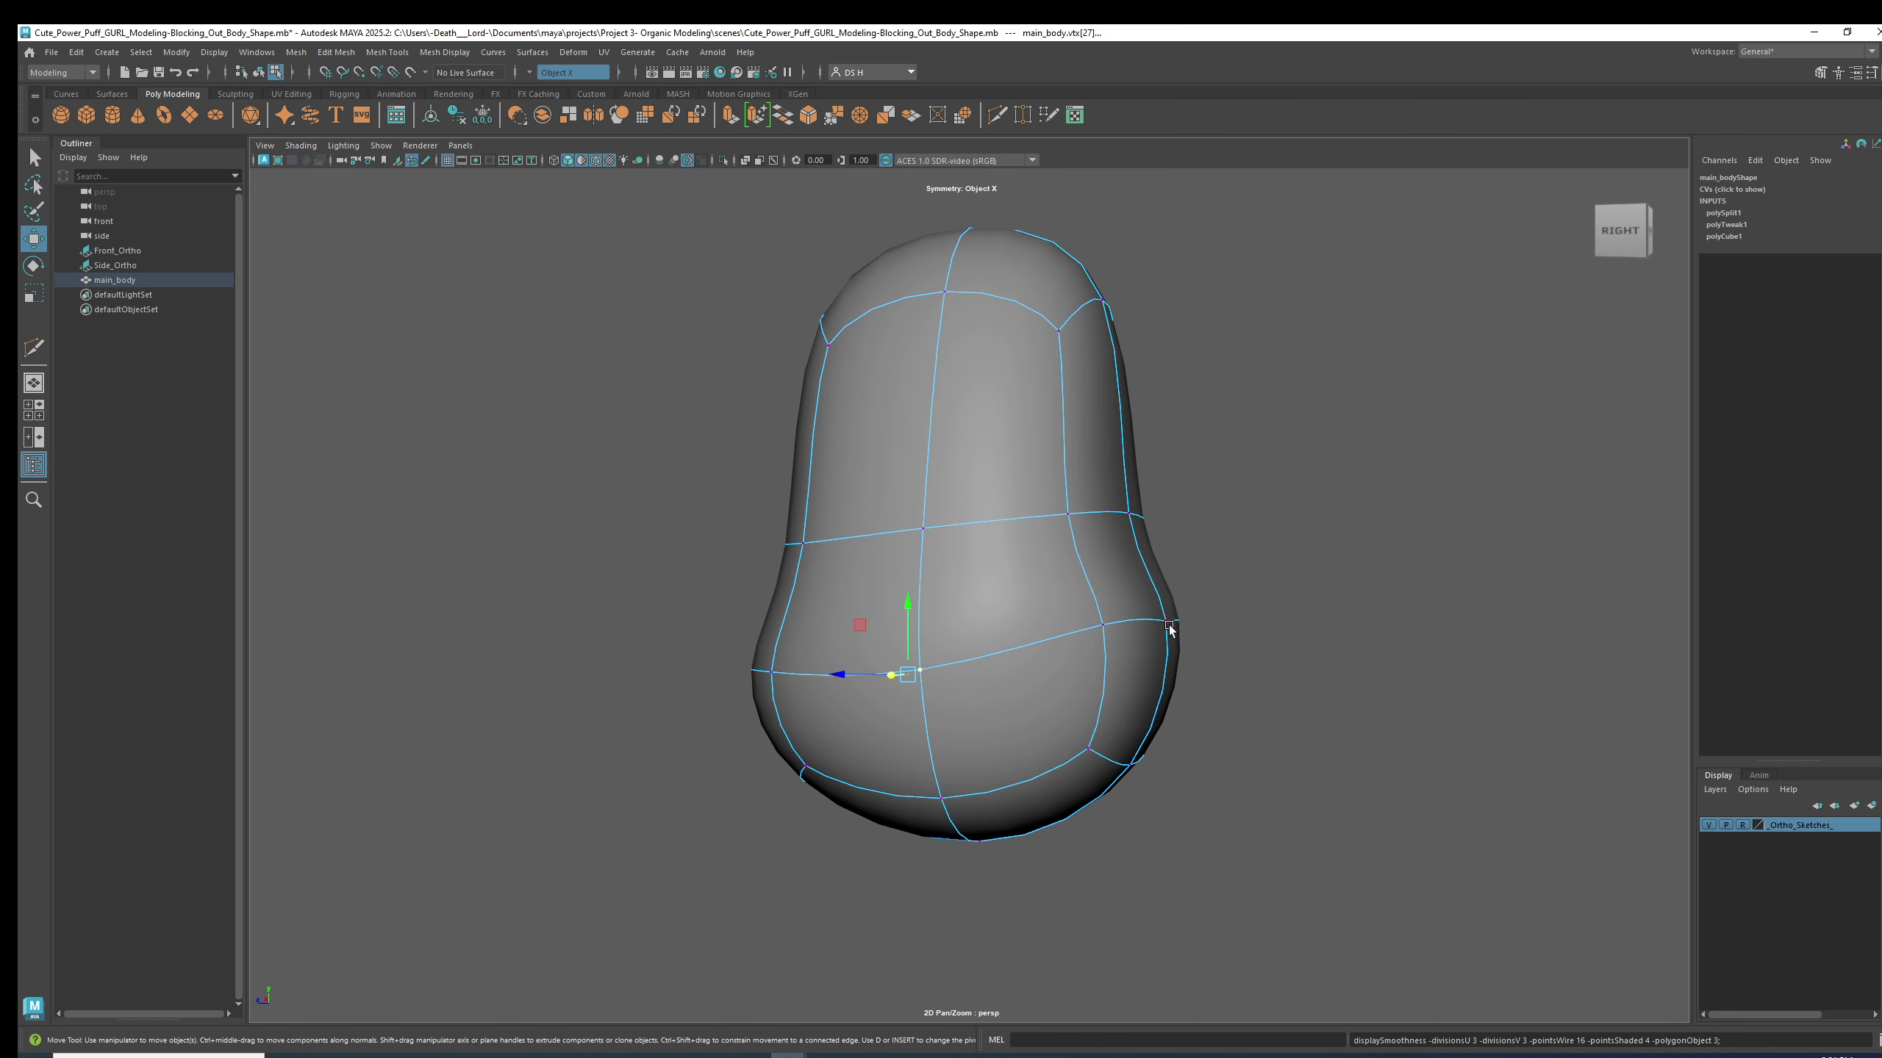
{"action": "left_click_drag", "start_coordinate": [1168, 629], "coordinate": [1007, 629], "text": "alt"}
{"action": "left_click", "coordinate": [811, 635]}
{"action": "key", "text": "1"}
{"action": "left_click_drag", "start_coordinate": [862, 625], "coordinate": [1052, 630], "text": "alt"}
{"action": "left_click", "coordinate": [1012, 606]}
{"action": "key", "text": "3"}
{"action": "double_click", "coordinate": [1041, 652]}
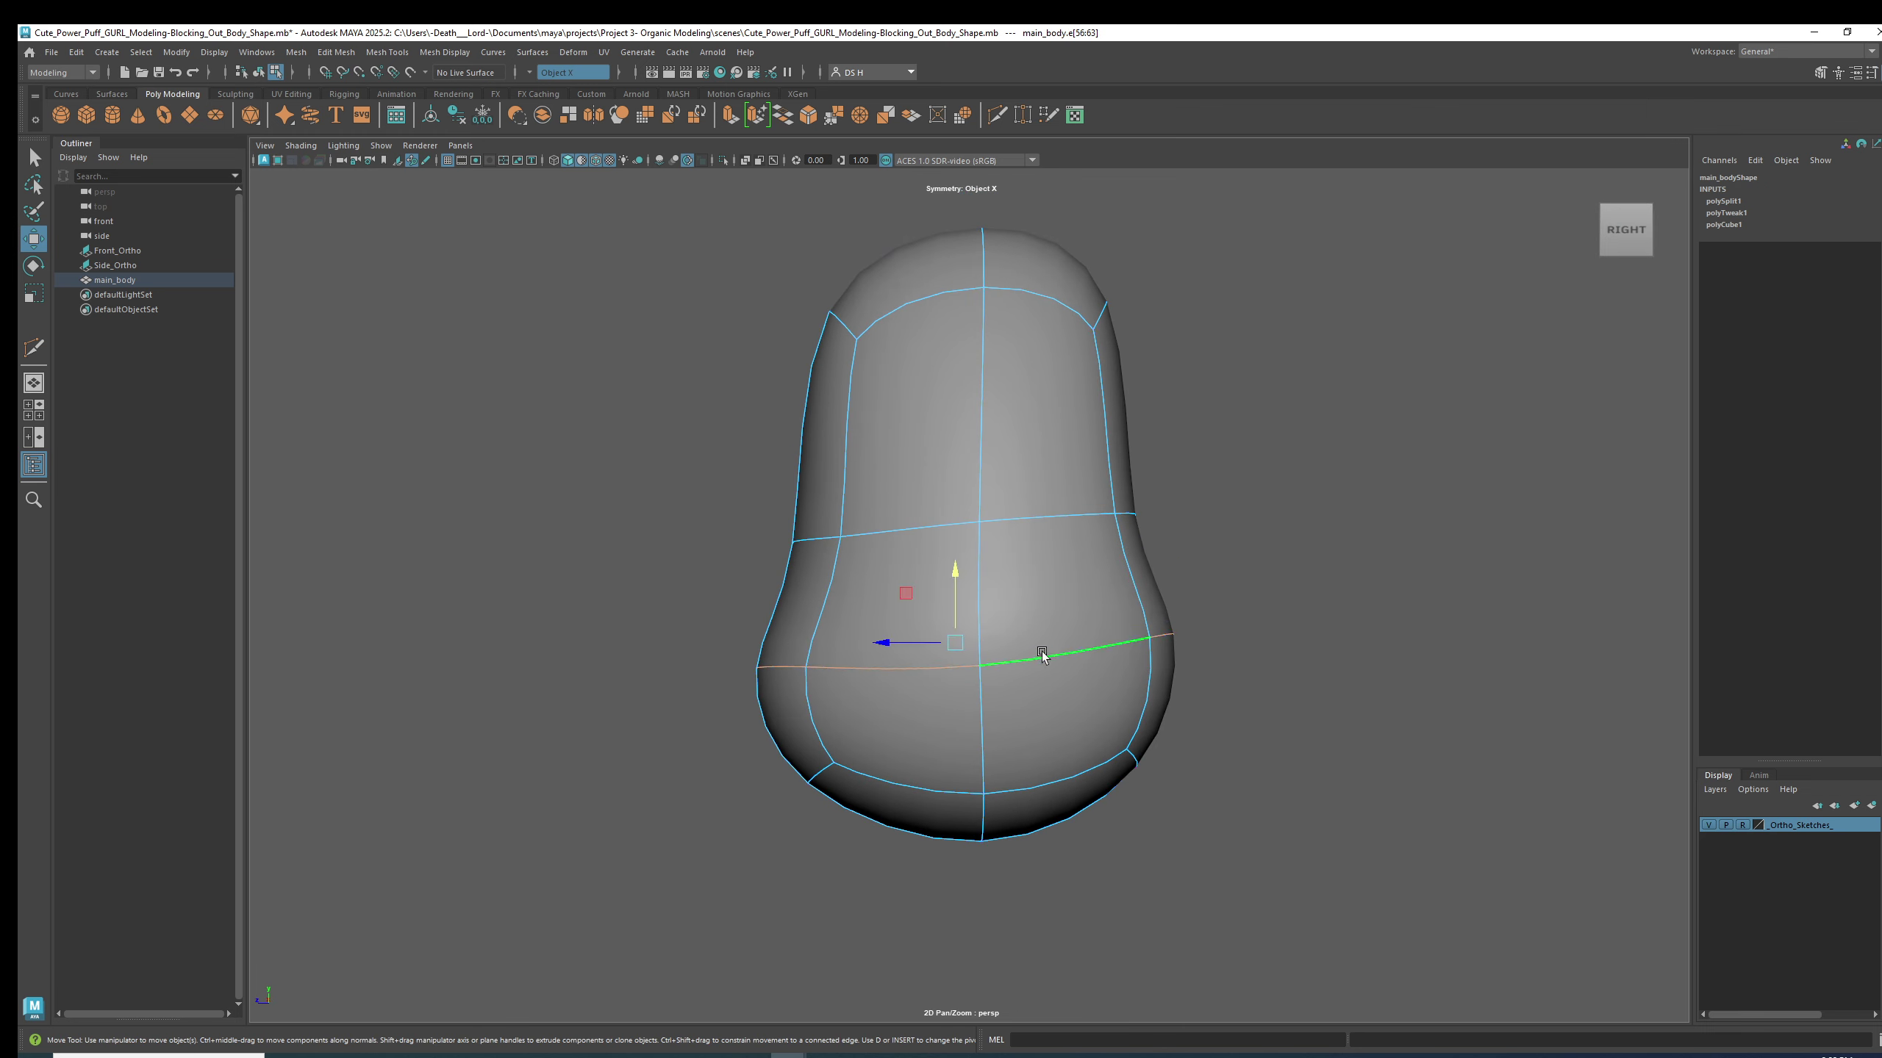
{"action": "left_click_drag", "start_coordinate": [733, 667], "coordinate": [916, 673], "text": "alt"}
{"action": "left_click_drag", "start_coordinate": [1195, 677], "coordinate": [1103, 629], "text": "alt"}
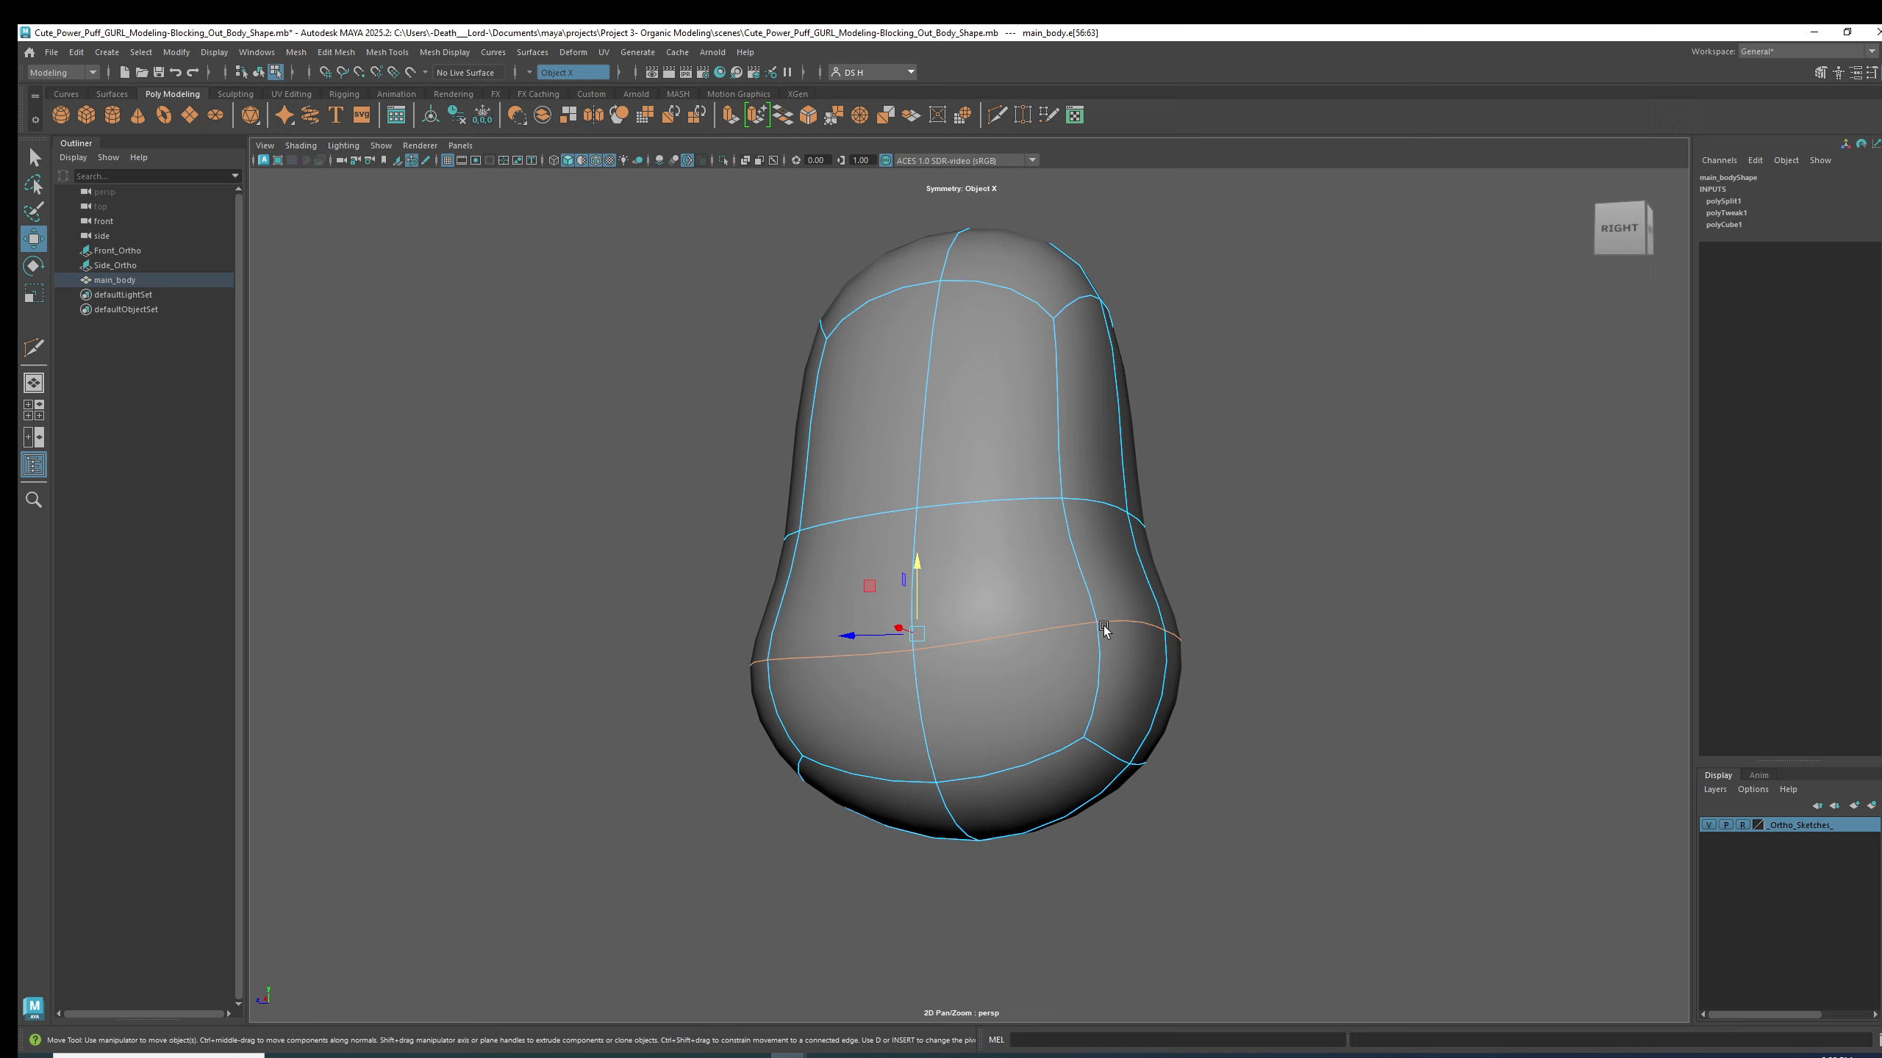
{"action": "left_click_drag", "start_coordinate": [1000, 710], "coordinate": [1178, 659], "text": "alt"}
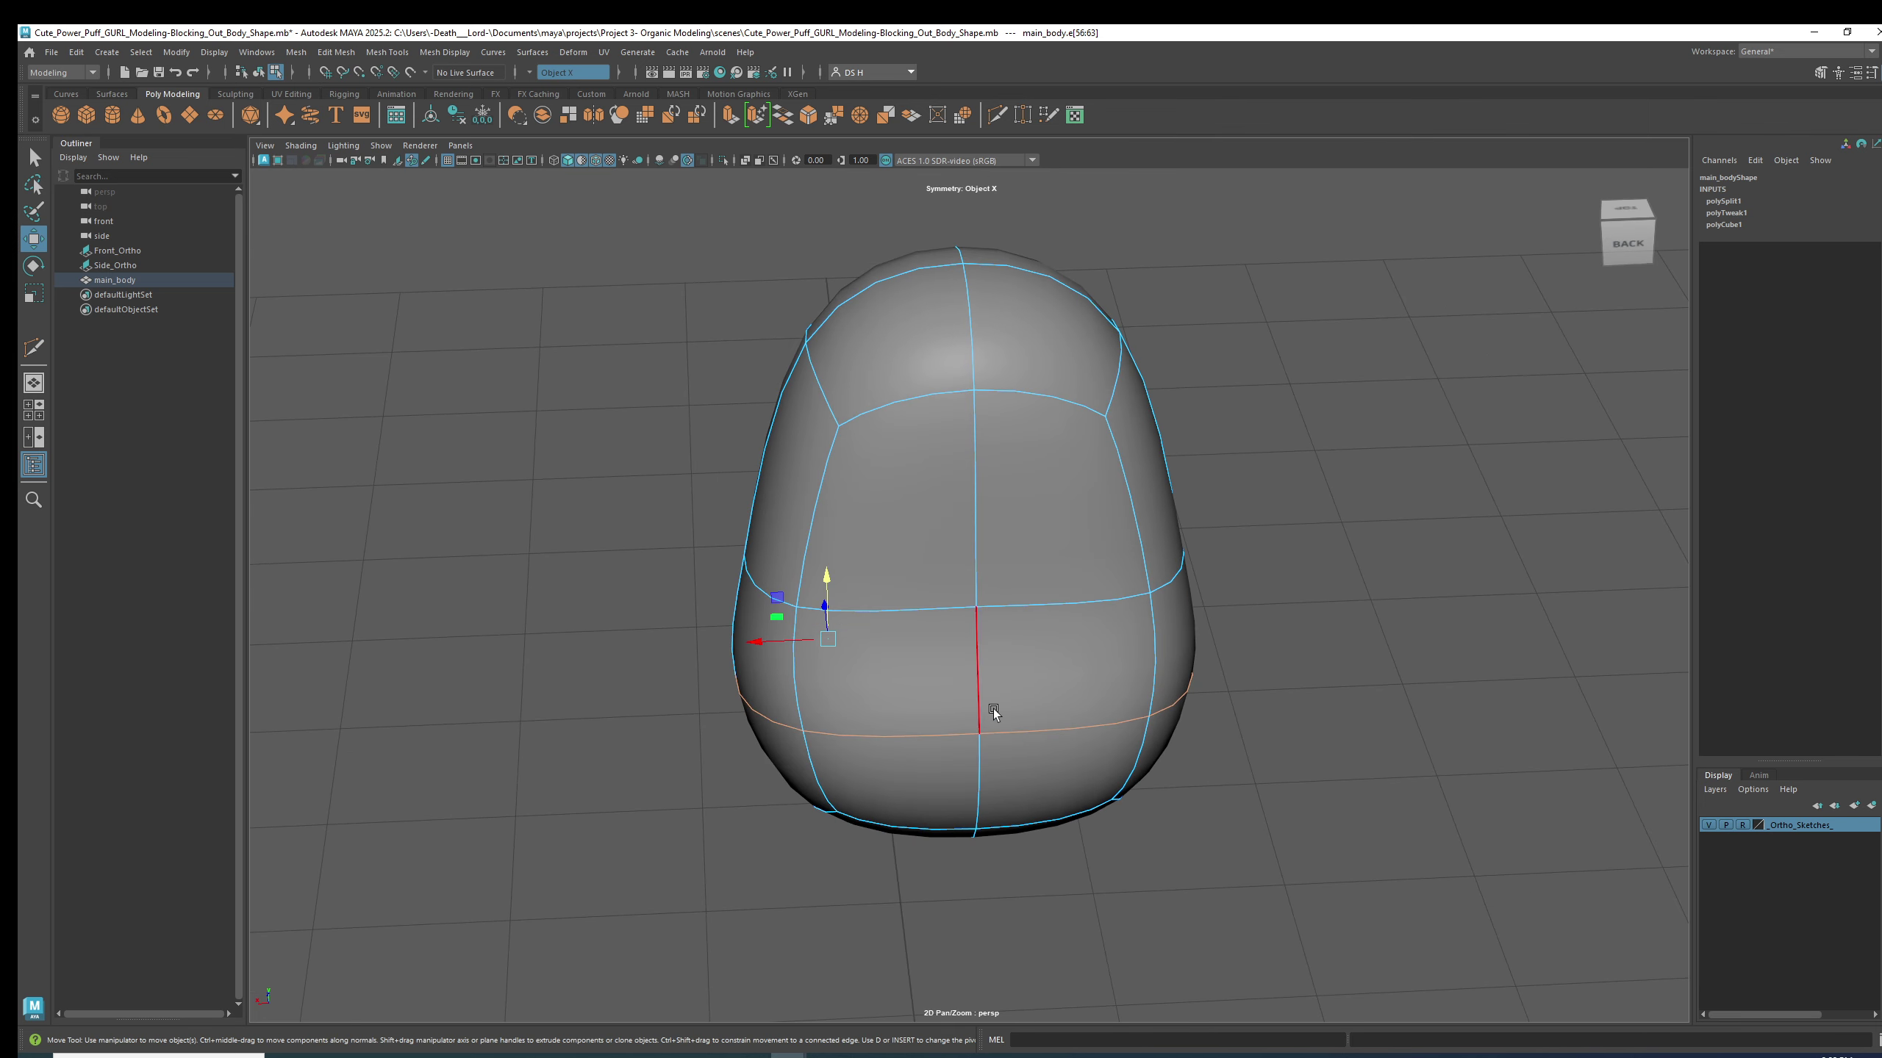
- Move the back corner vertices of main_body's lower loop and bottom symmetrically outward to round the smoothed back
{"action": "right_click_drag", "start_coordinate": [994, 709], "coordinate": [828, 722]}
{"action": "left_click", "coordinate": [825, 723]}
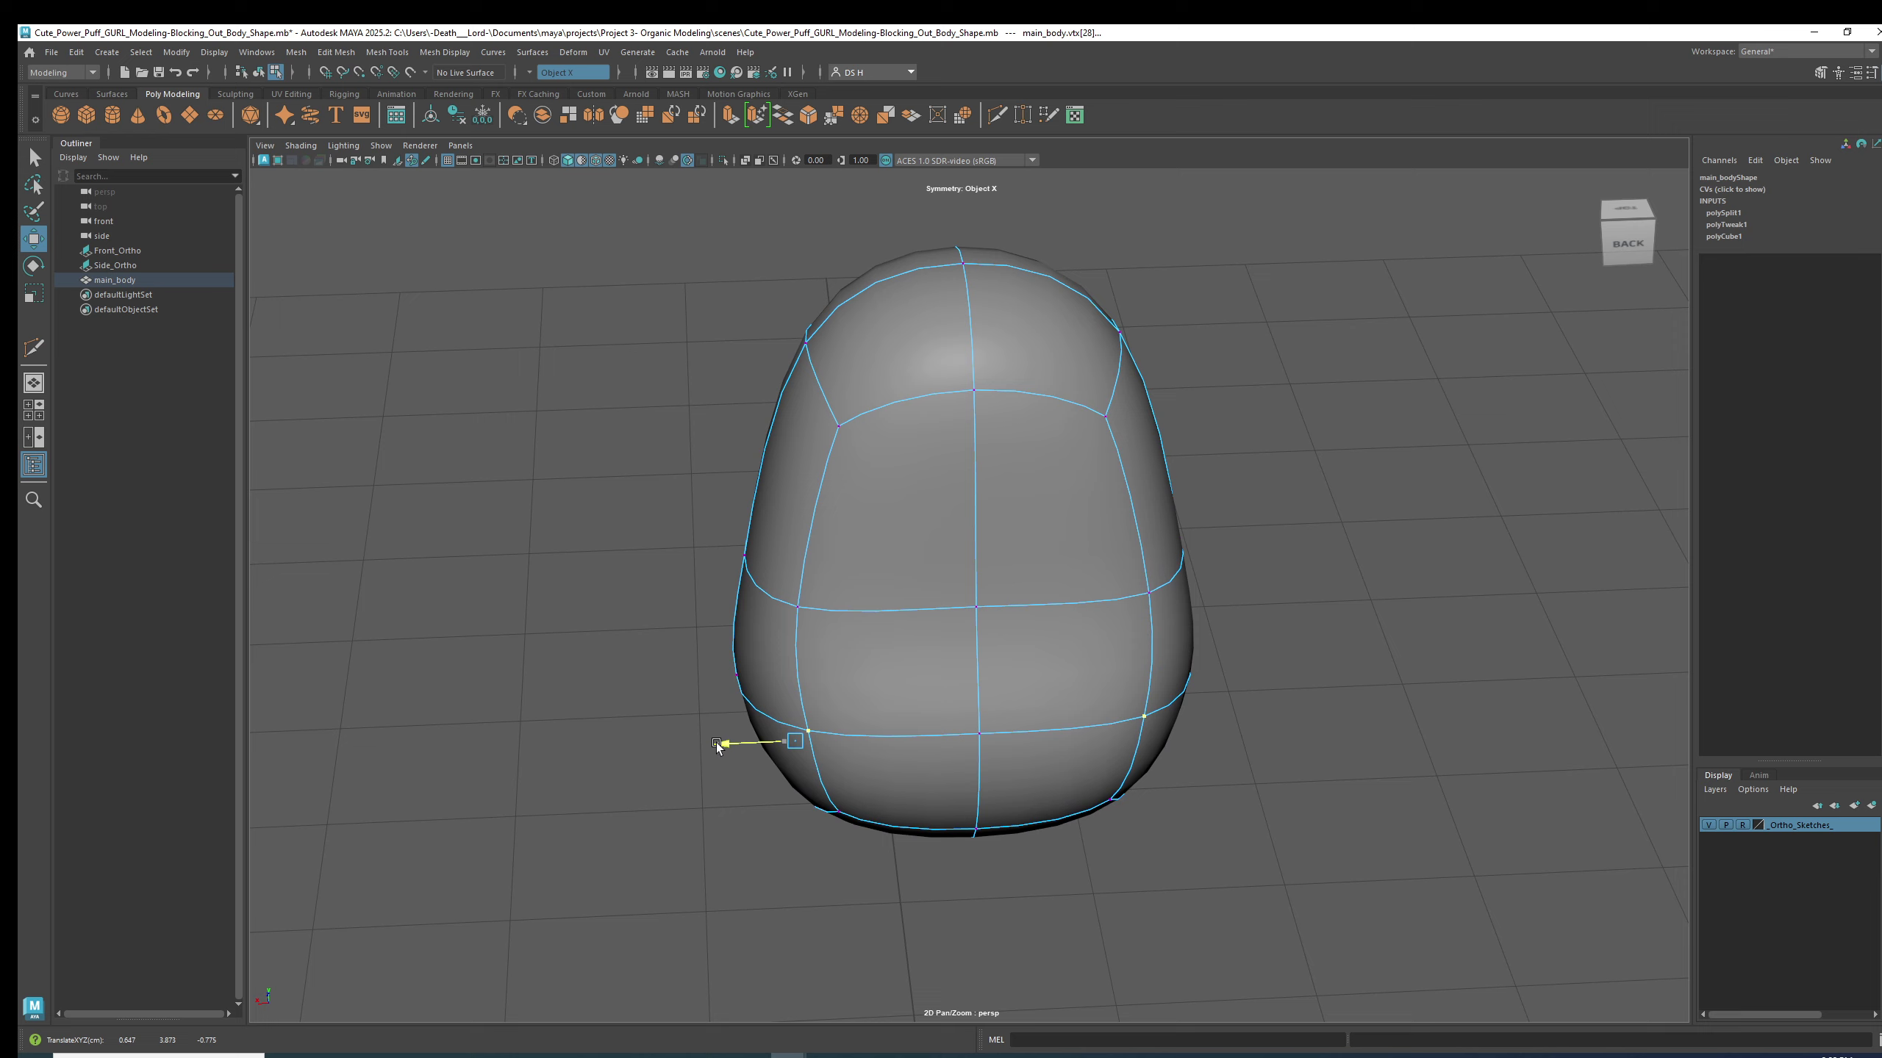
{"action": "left_click_drag", "start_coordinate": [715, 743], "coordinate": [853, 659], "text": "alt"}
{"action": "left_click", "coordinate": [816, 741]}
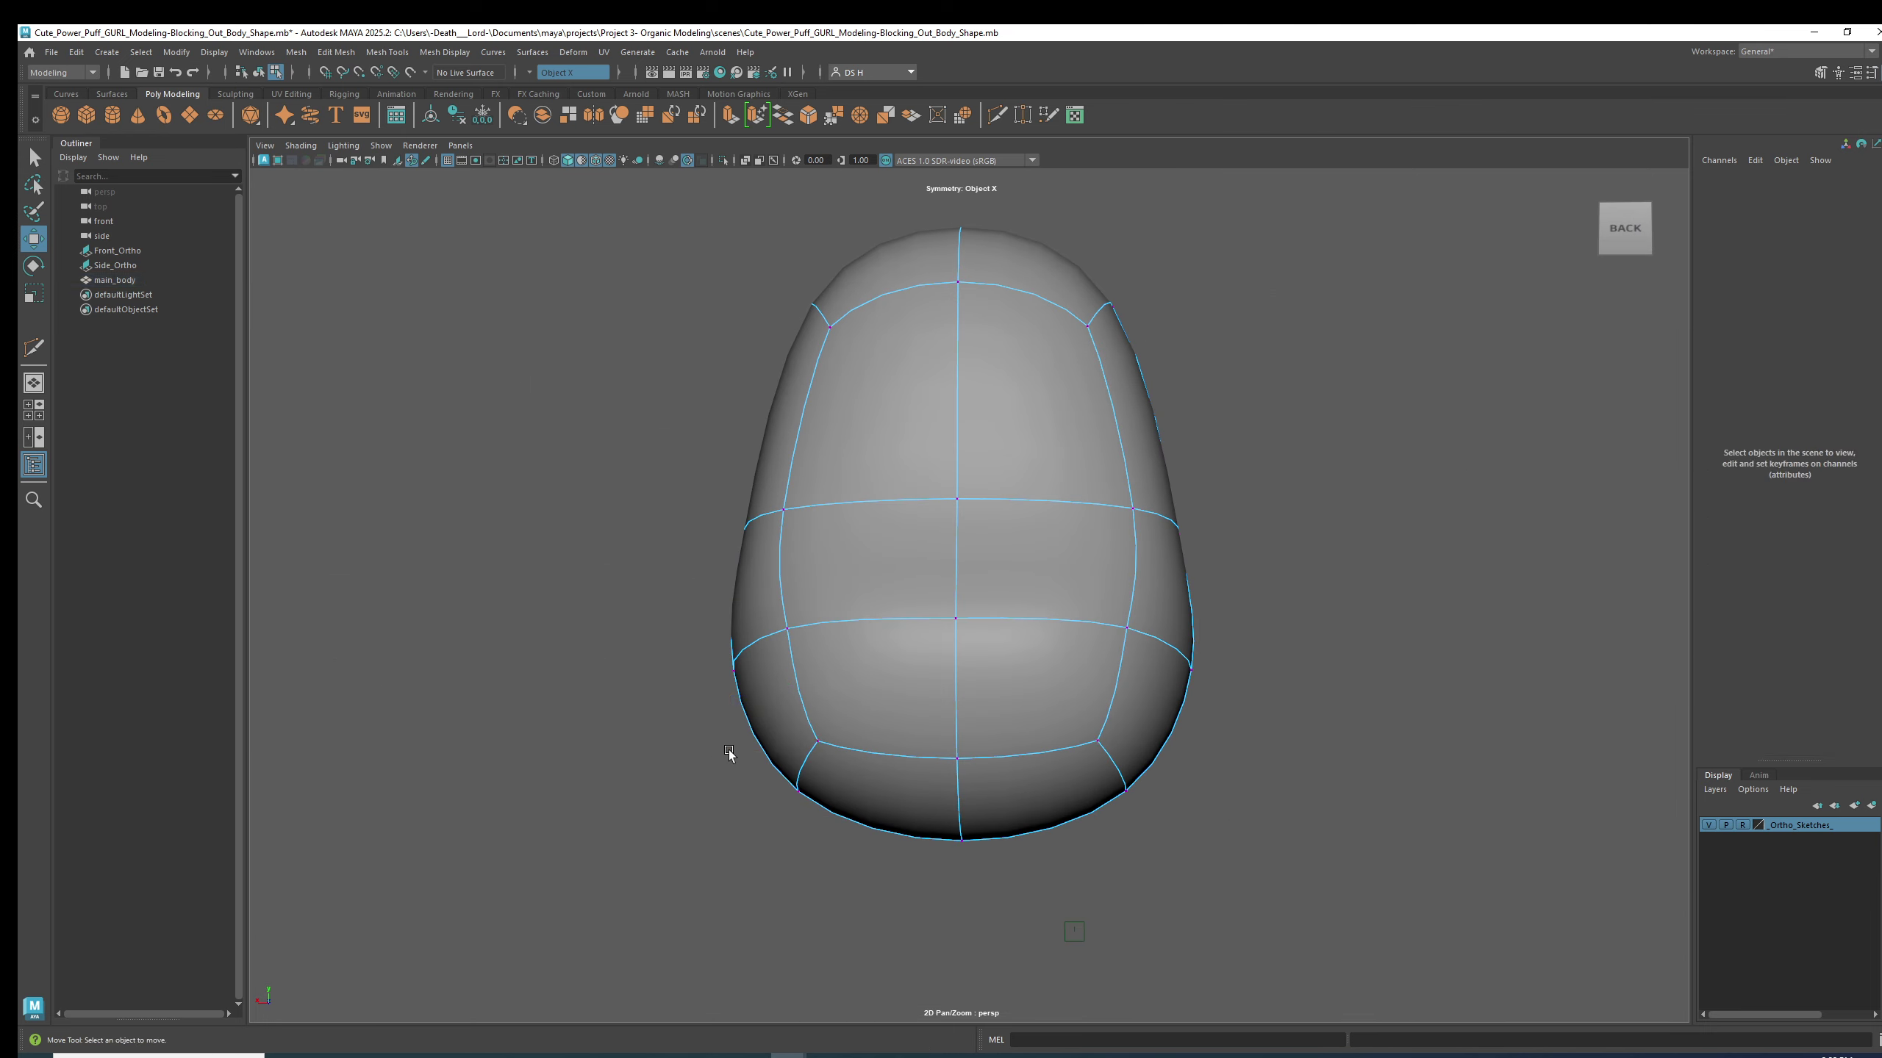
{"action": "left_click_drag", "start_coordinate": [718, 753], "coordinate": [821, 743], "text": "alt"}
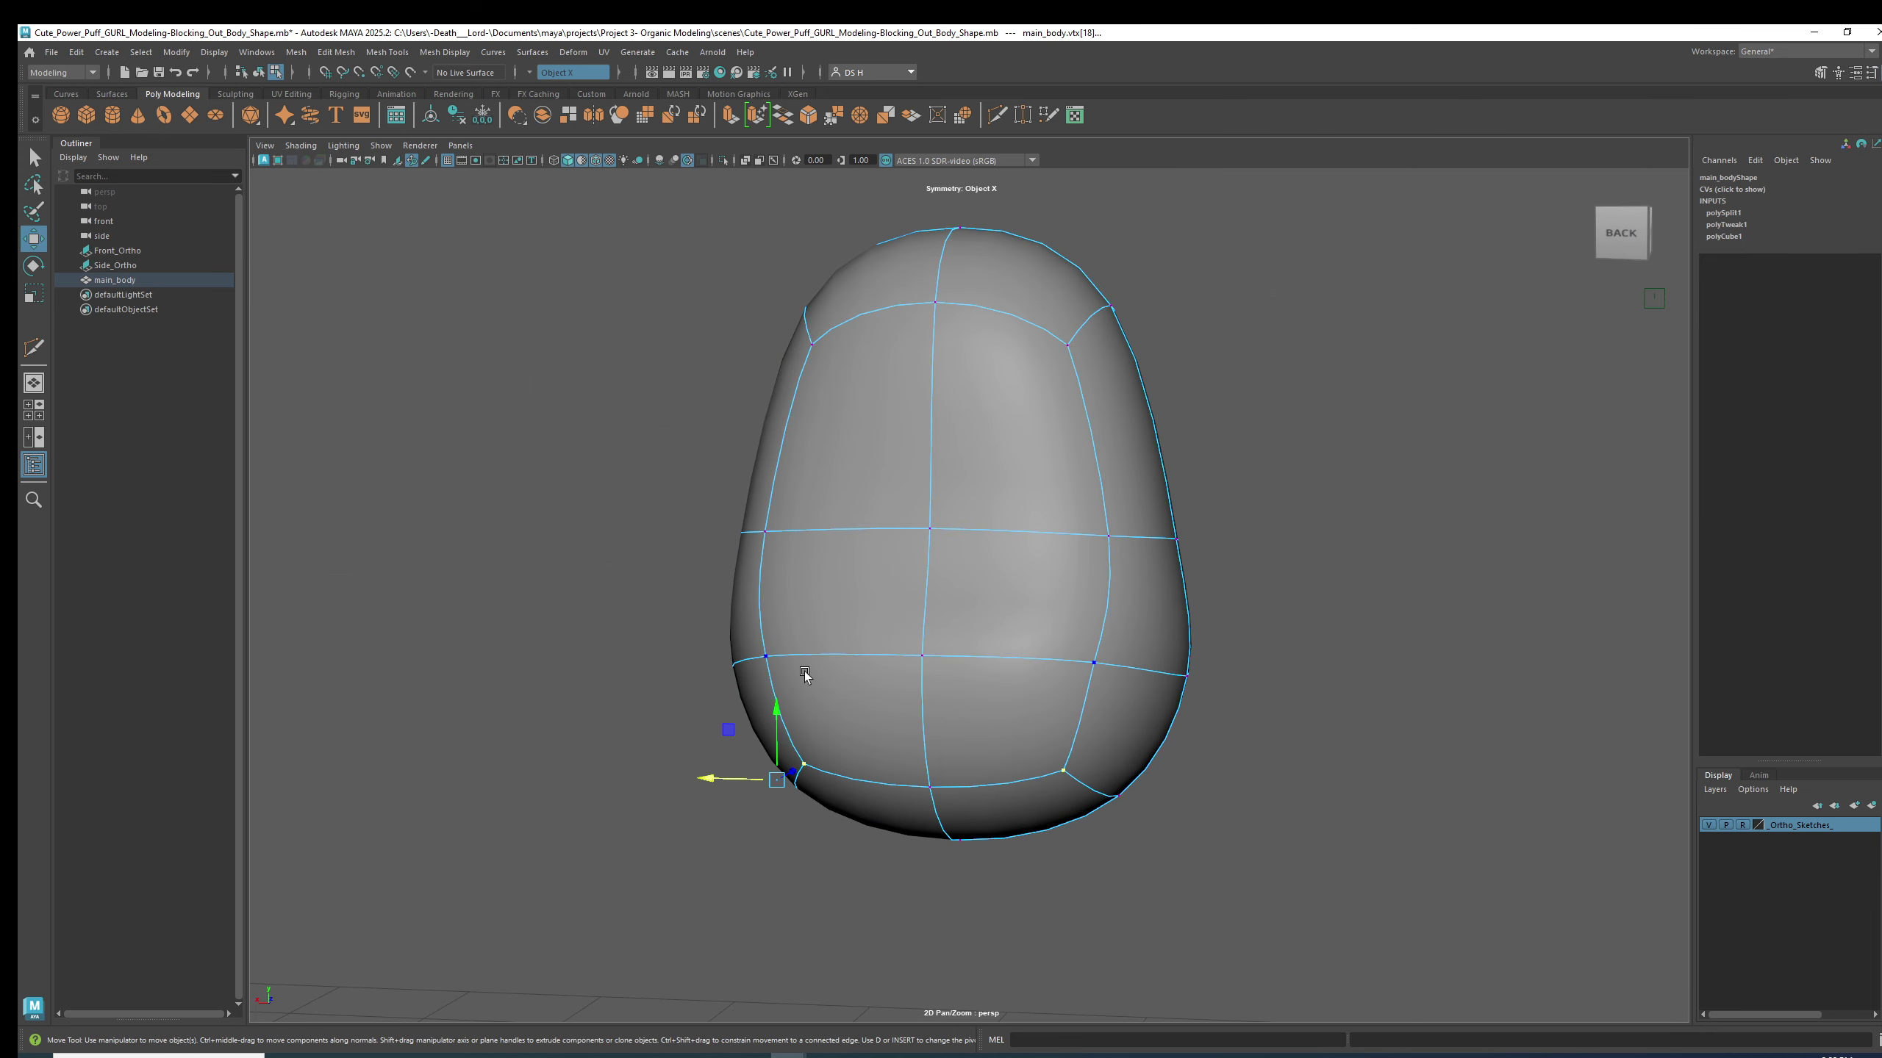
{"action": "left_click", "coordinate": [791, 667]}
{"action": "left_click_drag", "start_coordinate": [670, 646], "coordinate": [655, 647]}
- Lower the lower loop's back centre vertex and raise its middle side vertex to even out the loop's flow
{"action": "left_click_drag", "start_coordinate": [776, 651], "coordinate": [1047, 656], "text": "alt"}
{"action": "key", "text": "1"}
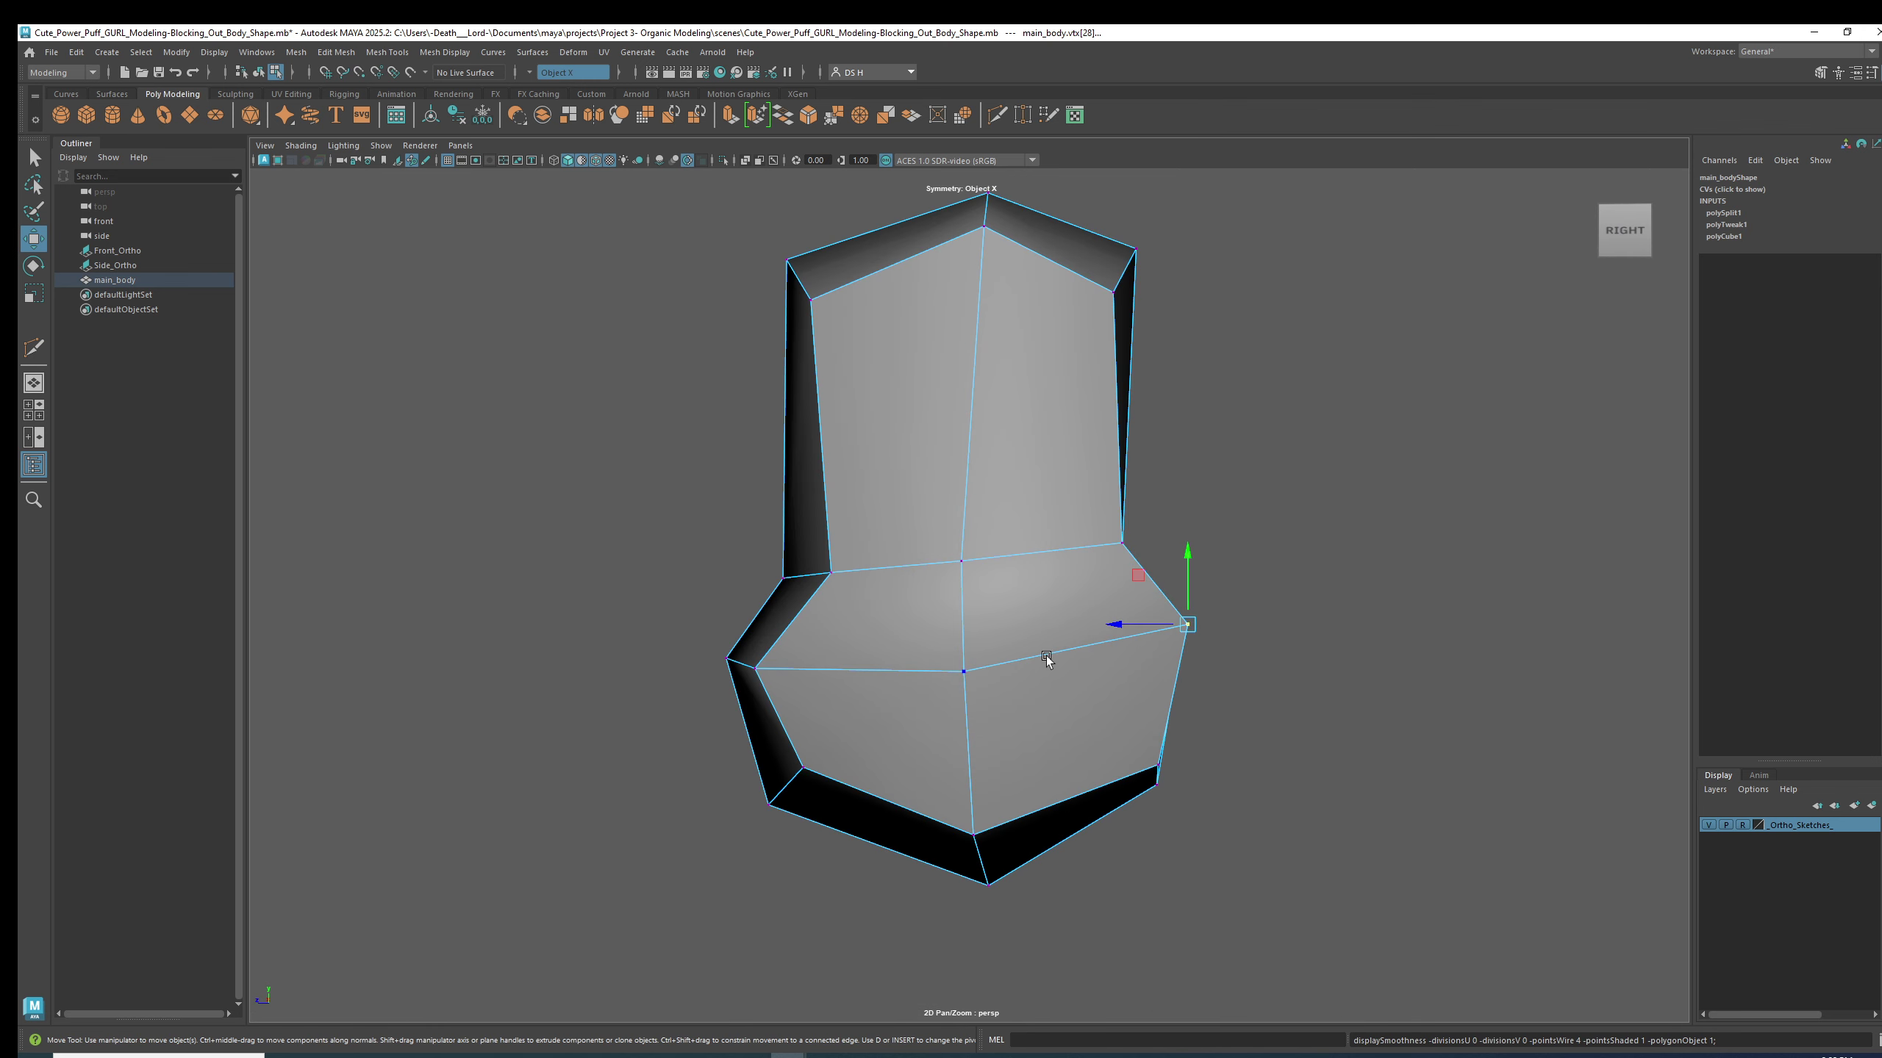
{"action": "key", "text": "3"}
{"action": "left_click_drag", "start_coordinate": [1189, 559], "coordinate": [1160, 615]}
{"action": "left_click", "coordinate": [1029, 646]}
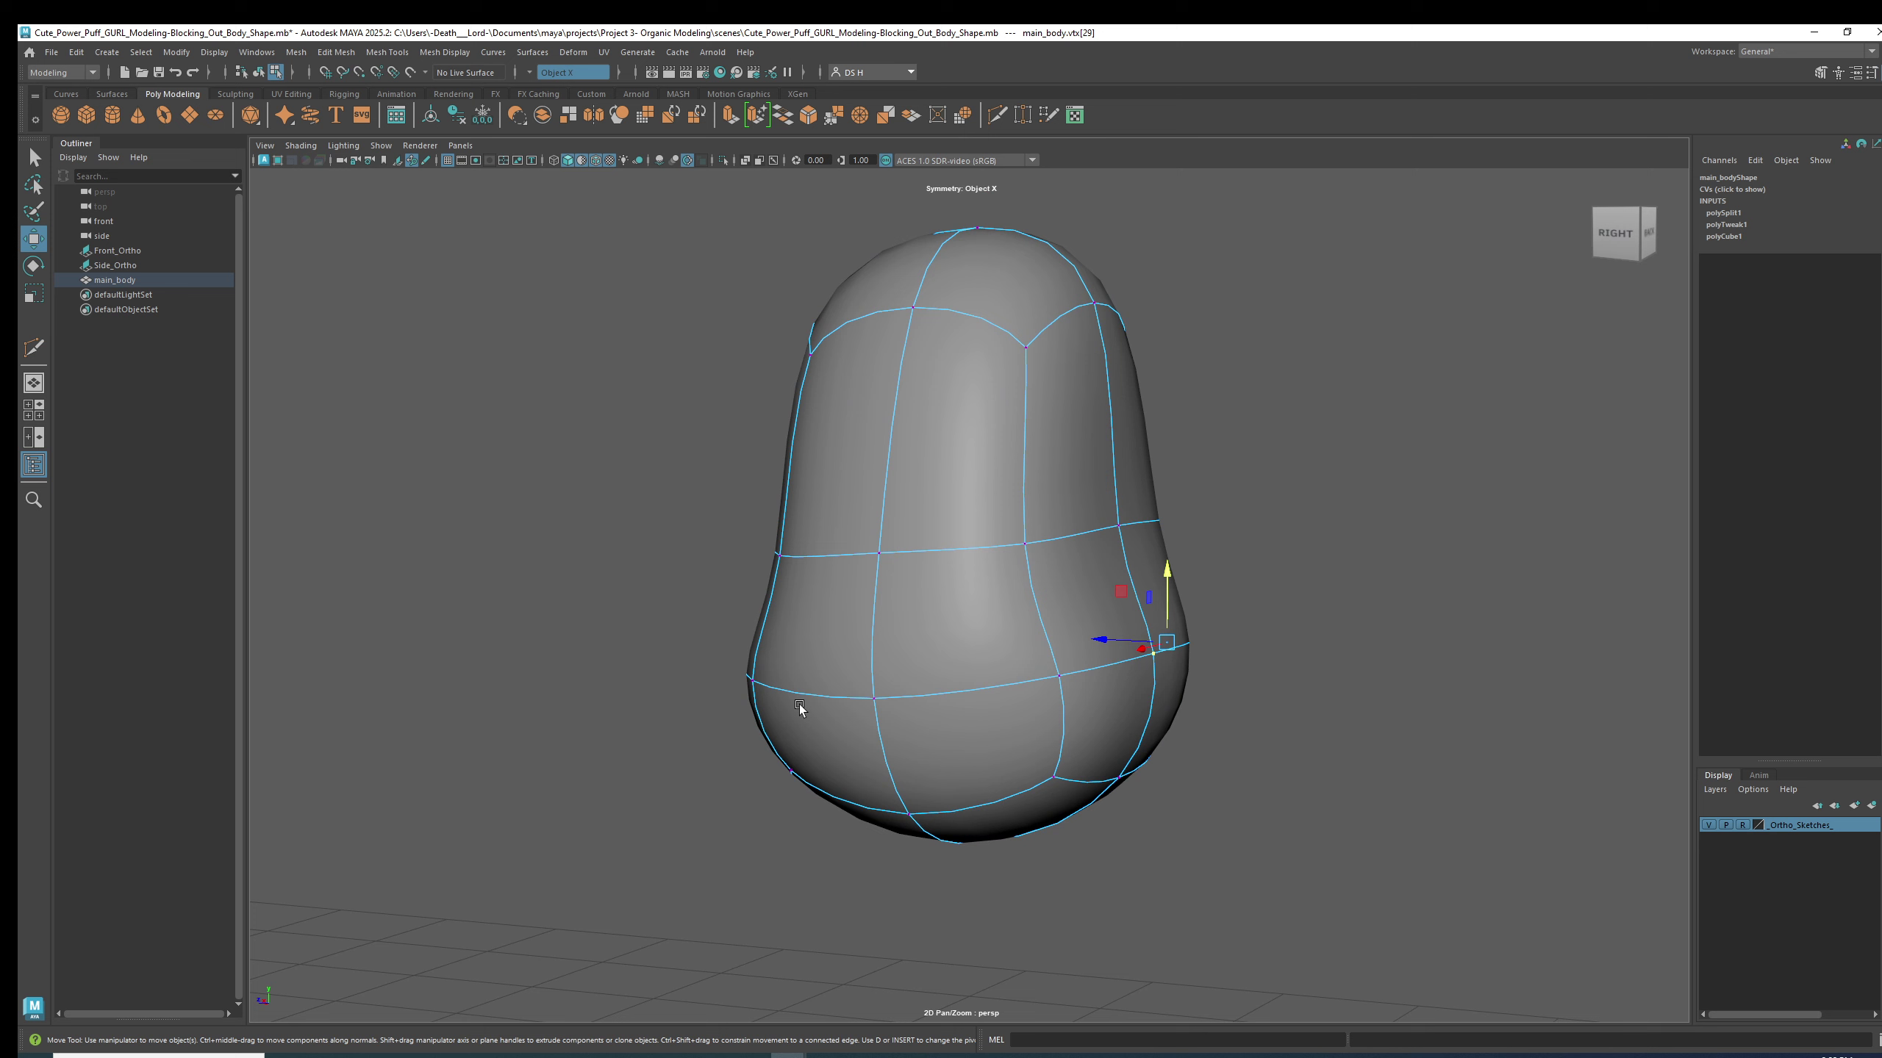
{"action": "left_click_drag", "start_coordinate": [803, 708], "coordinate": [822, 707], "text": "alt"}
{"action": "left_click", "coordinate": [1047, 659]}
{"action": "left_click_drag", "start_coordinate": [1049, 589], "coordinate": [1052, 568]}
{"action": "key", "text": "1"}
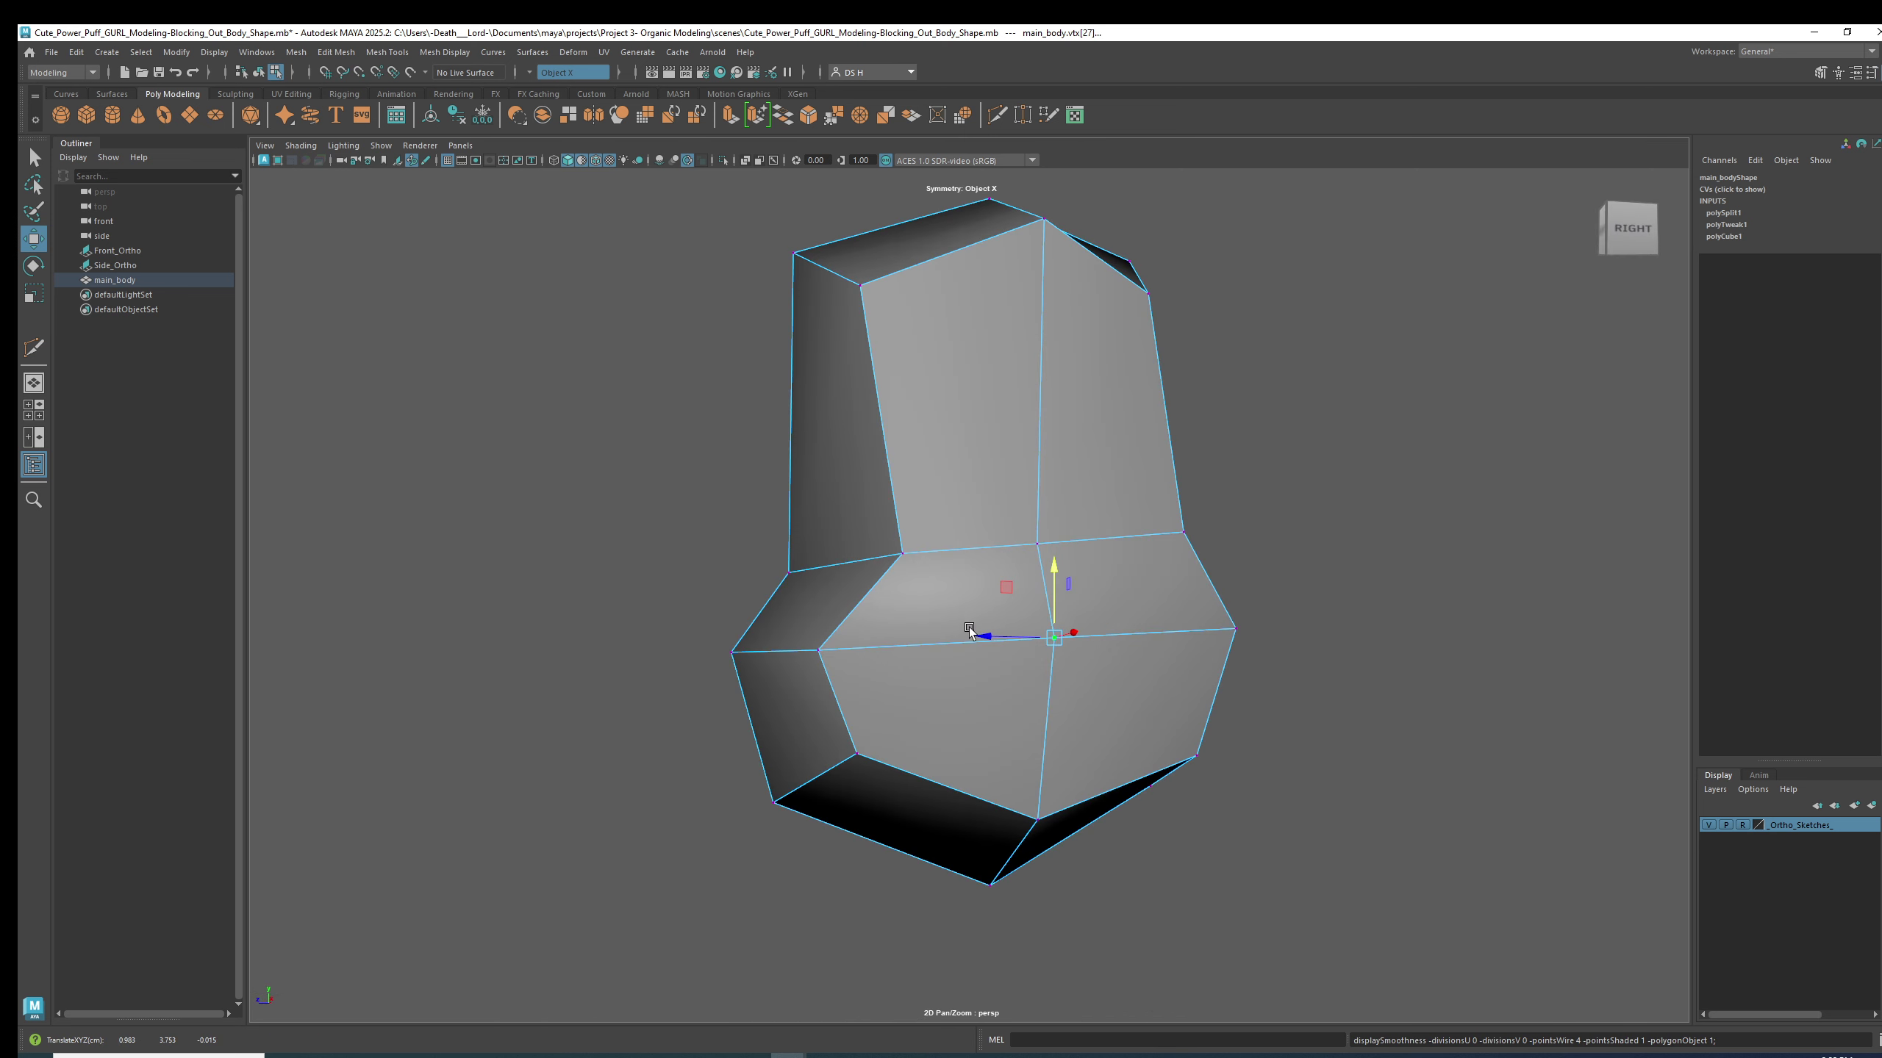
{"action": "left_click_drag", "start_coordinate": [878, 659], "coordinate": [1014, 671], "text": "alt"}
{"action": "key", "text": "3"}
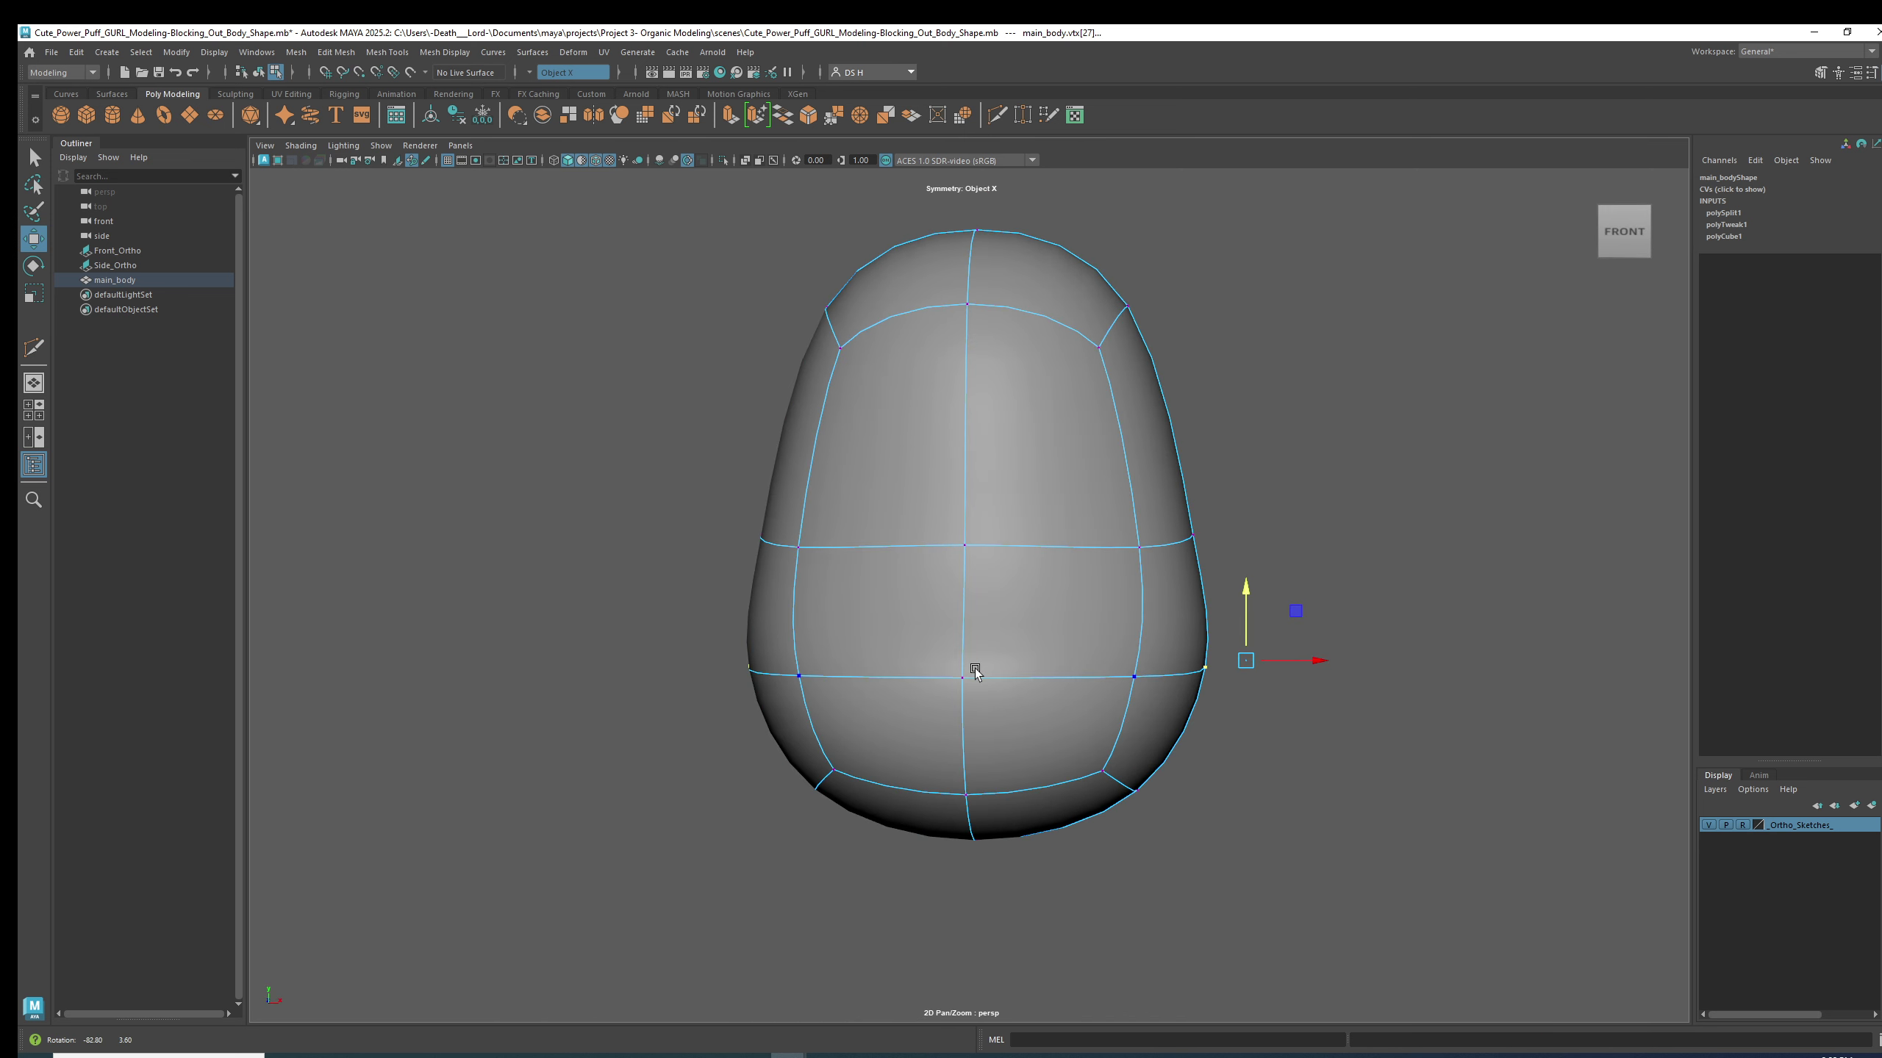
- Examine main_body's smoothed form from the front and against the side sketch, comparing it with the cage
{"action": "left_click_drag", "start_coordinate": [975, 668], "coordinate": [982, 668], "text": "alt"}
{"action": "left_click_drag", "start_coordinate": [1355, 565], "coordinate": [1268, 569], "text": "alt"}
{"action": "scroll", "coordinate": [1241, 558], "scroll_direction": "down", "scroll_amount": 1}
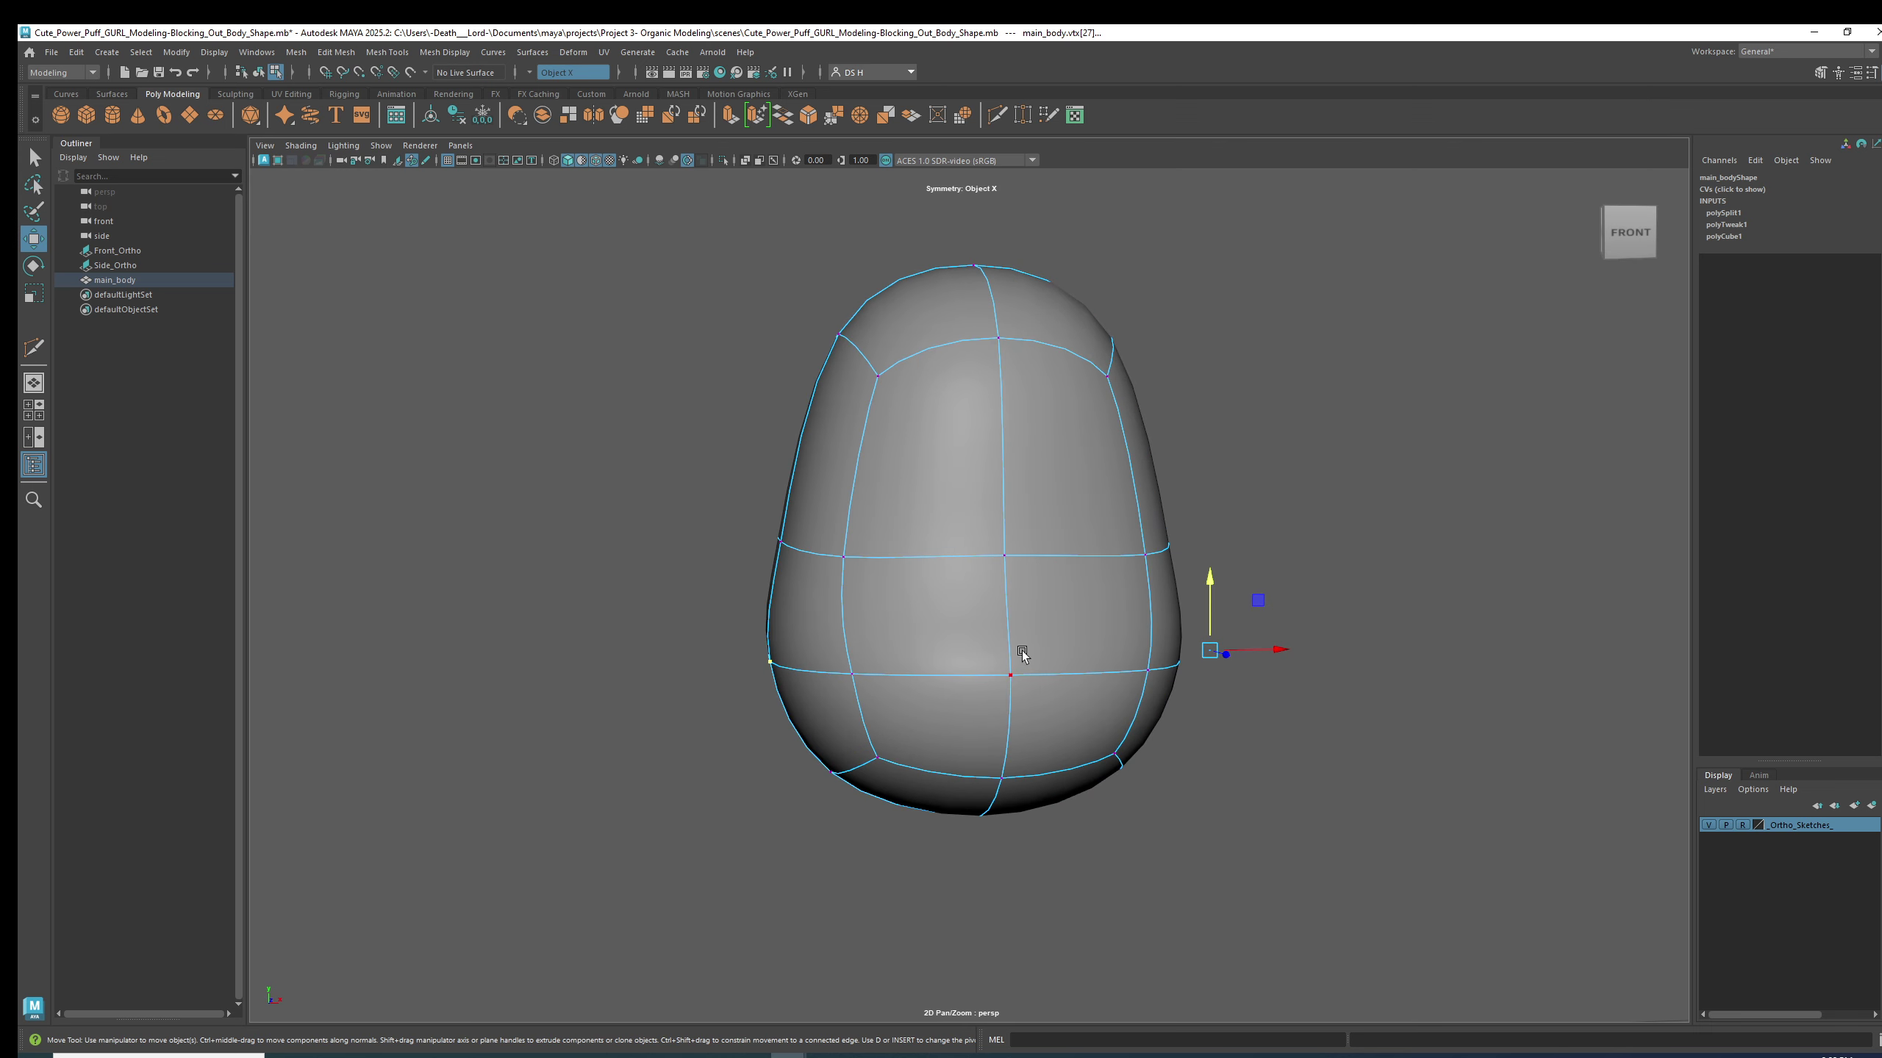
{"action": "key", "text": "space"}
{"action": "right_click_drag", "start_coordinate": [1290, 732], "coordinate": [1456, 636]}
{"action": "key", "text": "space"}
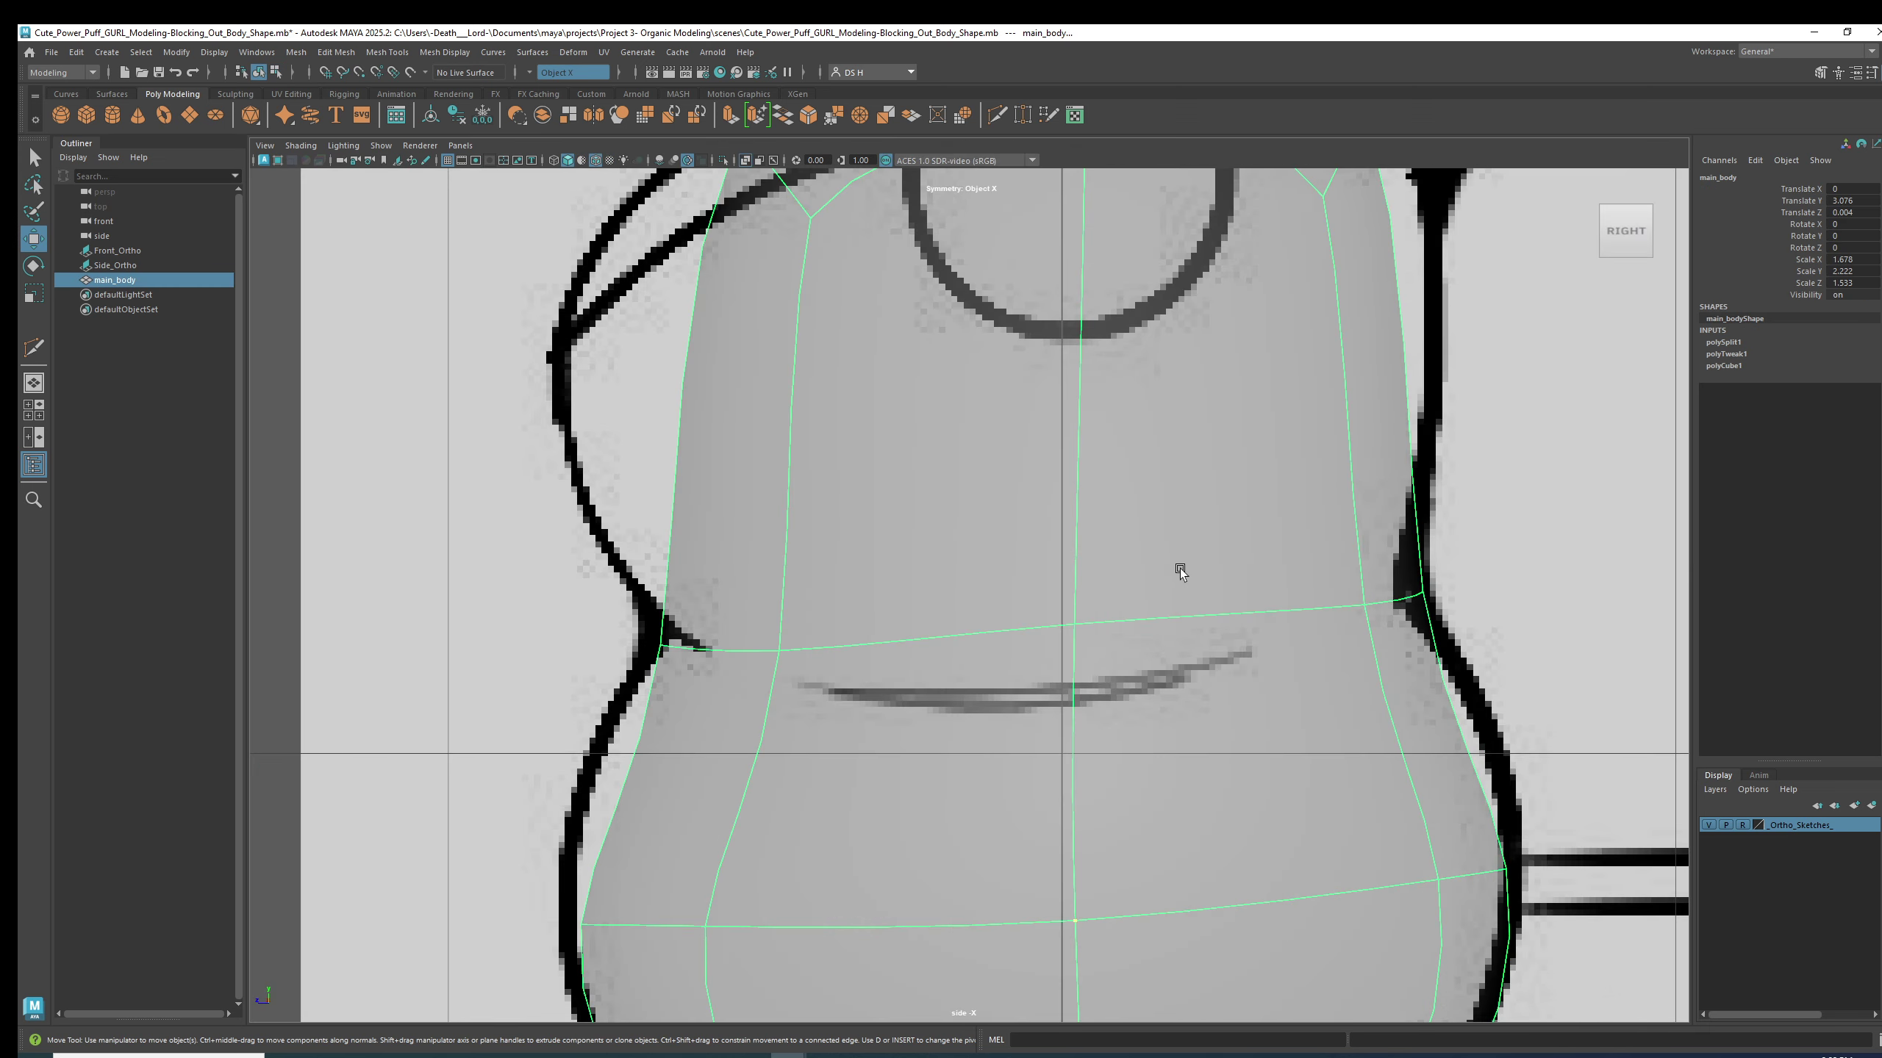
{"action": "middle_click_drag", "start_coordinate": [1100, 501], "coordinate": [979, 543], "text": "alt"}
{"action": "right_click_drag", "start_coordinate": [979, 543], "coordinate": [912, 489], "text": "alt"}
{"action": "scroll", "coordinate": [1294, 582], "scroll_direction": "up", "scroll_amount": 4}
{"action": "key", "text": "1"}
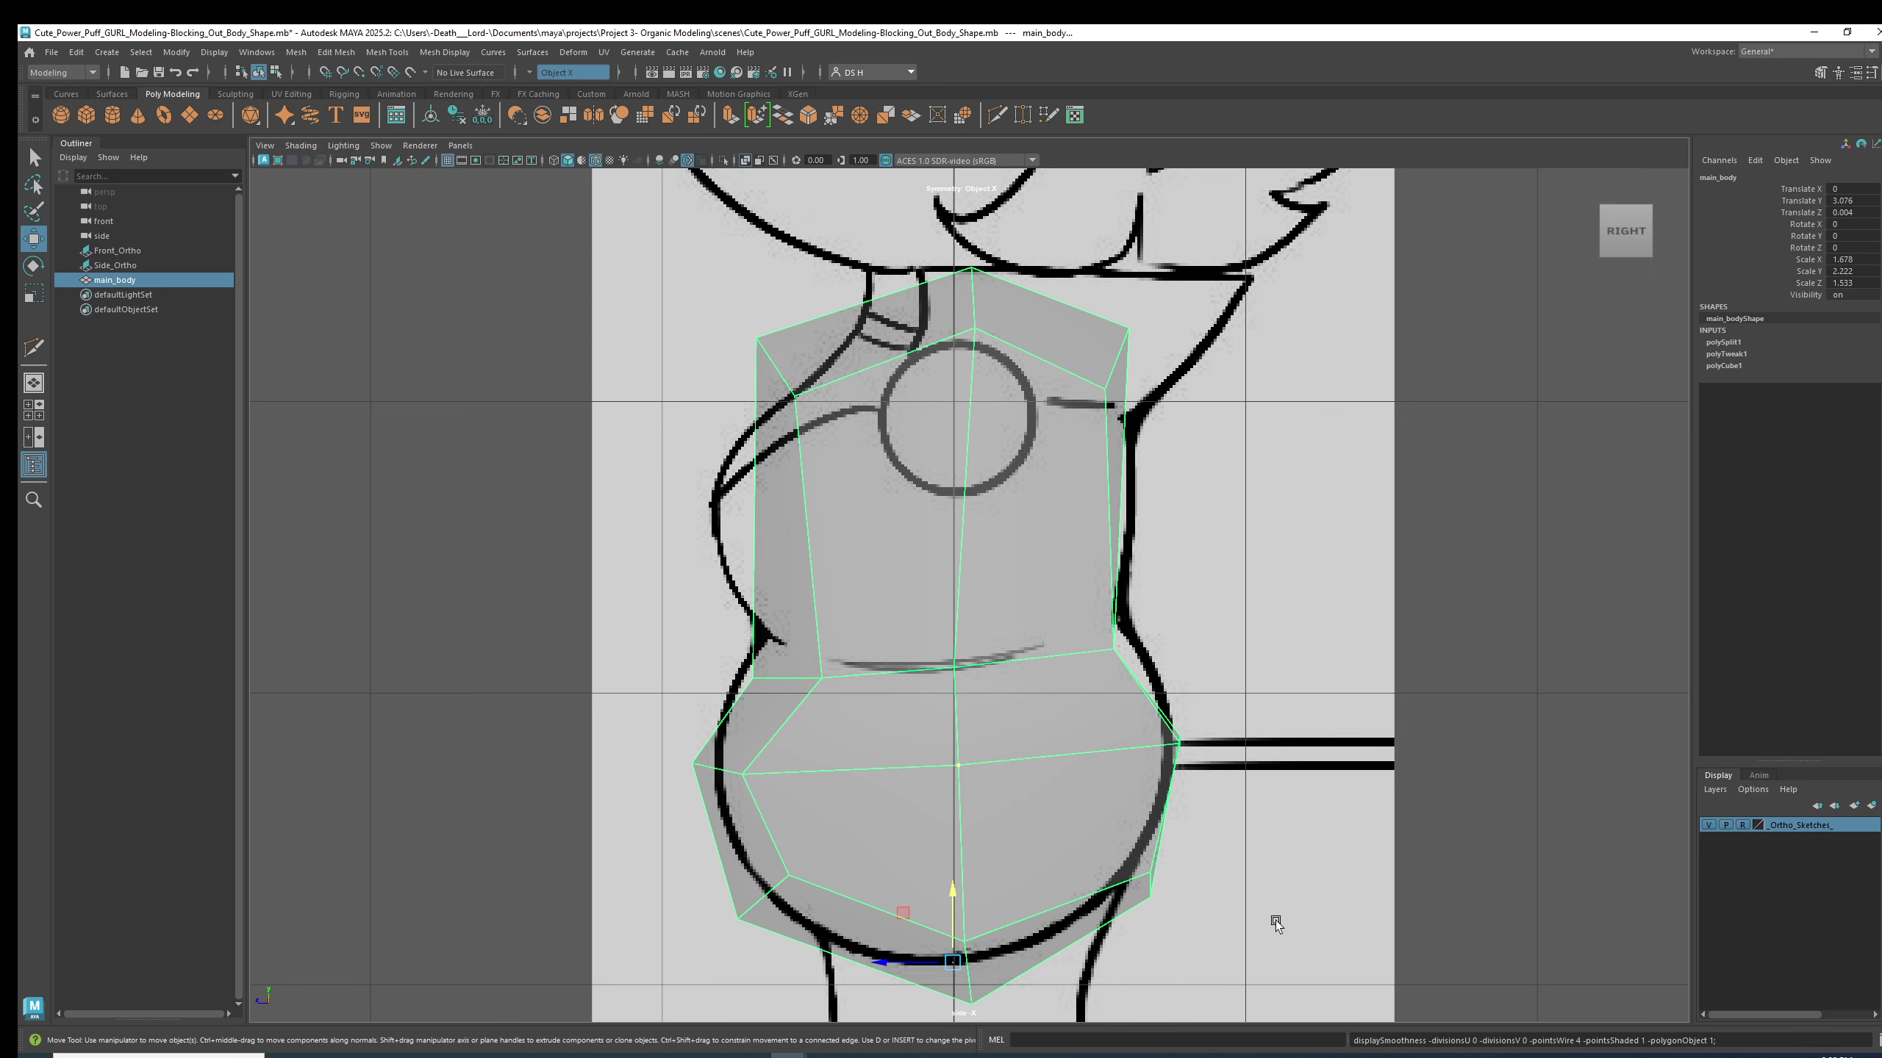
{"action": "key", "text": "3"}
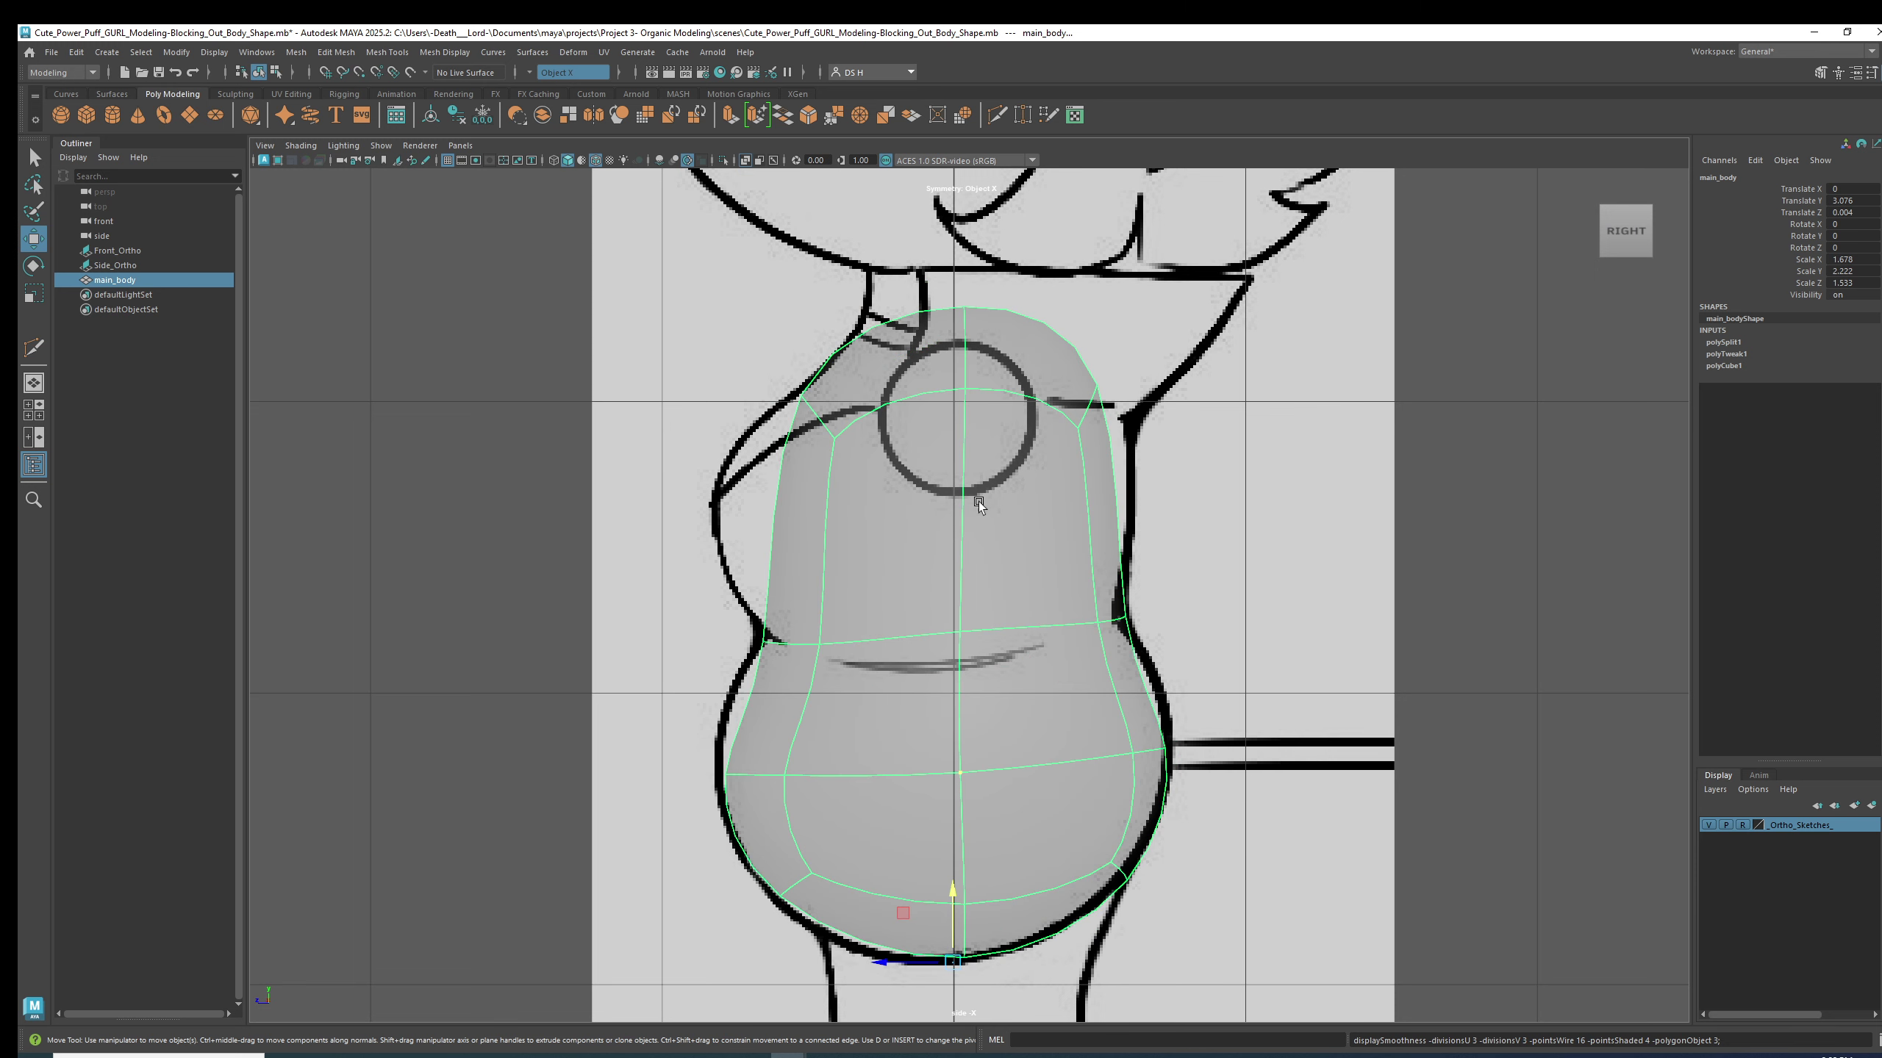
- Insert an edge loop around main_body's chest with Multi-Cut, just below the sketched shoulder circle
{"action": "right_click_drag", "start_coordinate": [992, 489], "coordinate": [832, 498], "text": "shift"}
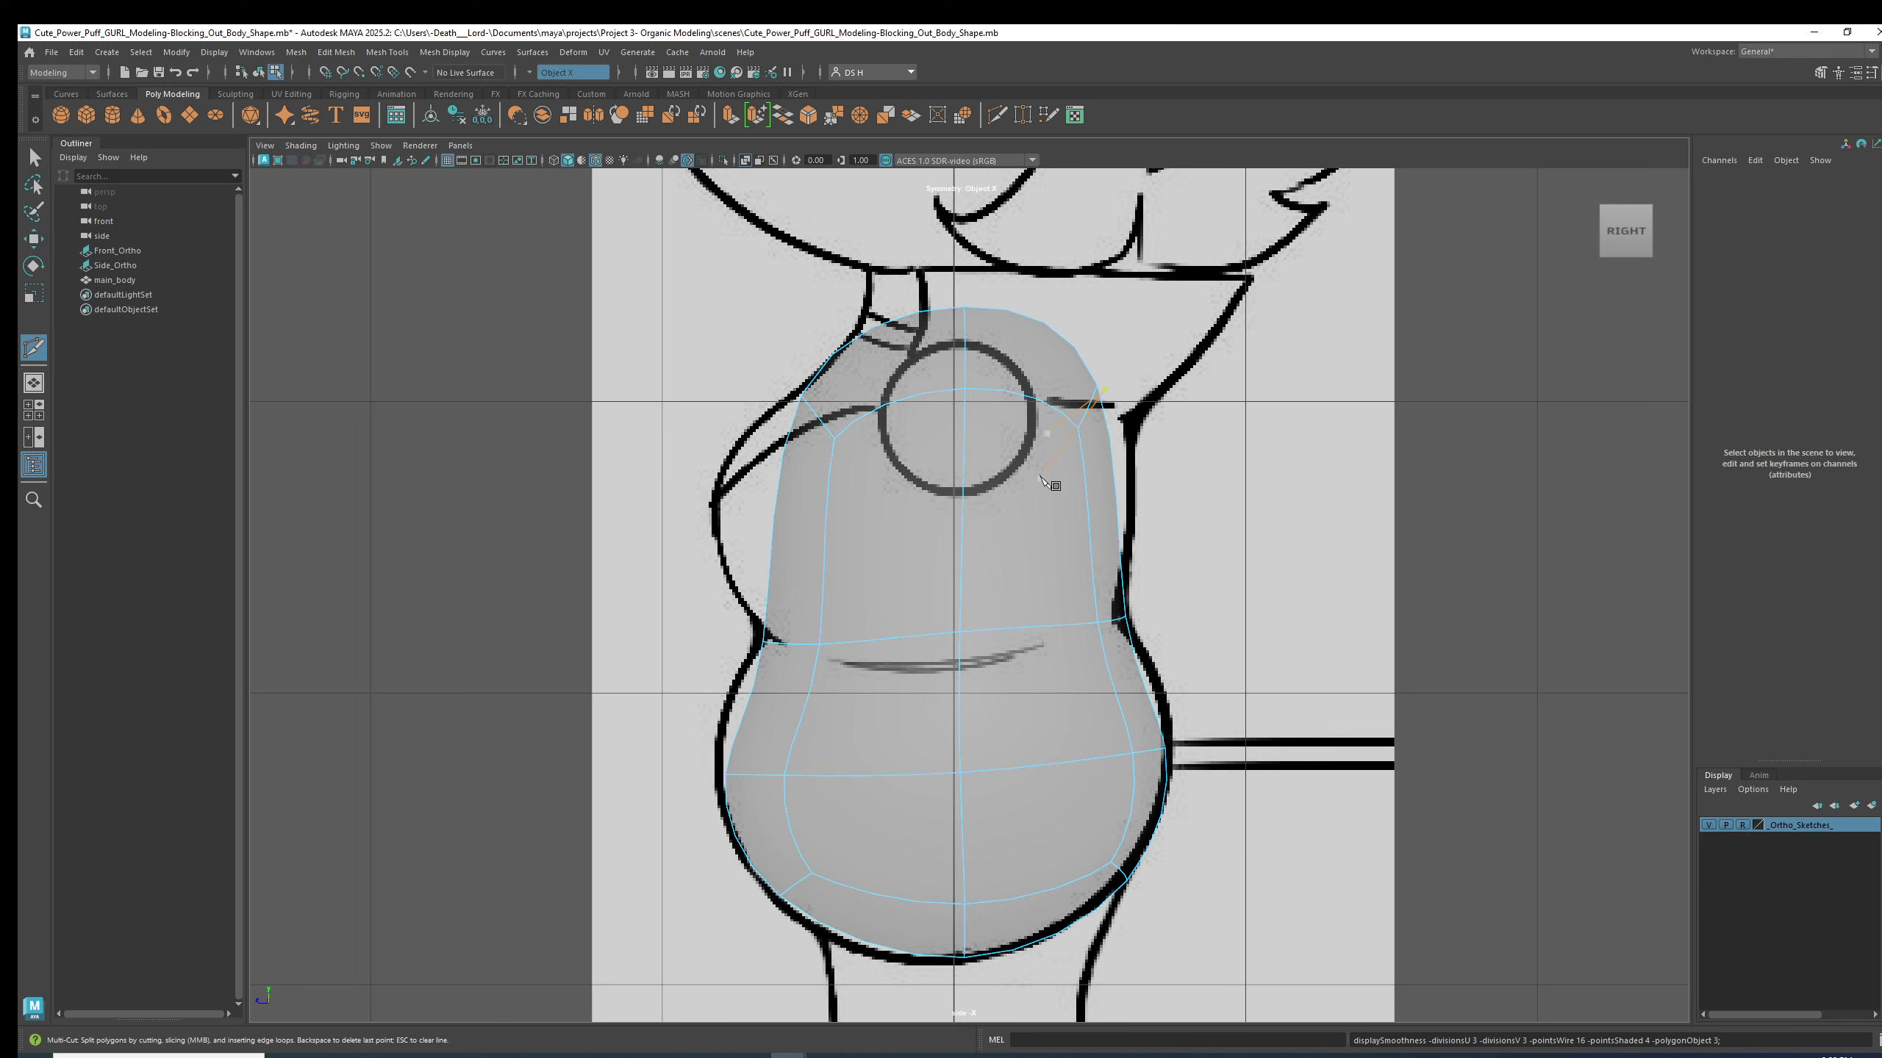
{"action": "key", "text": "1"}
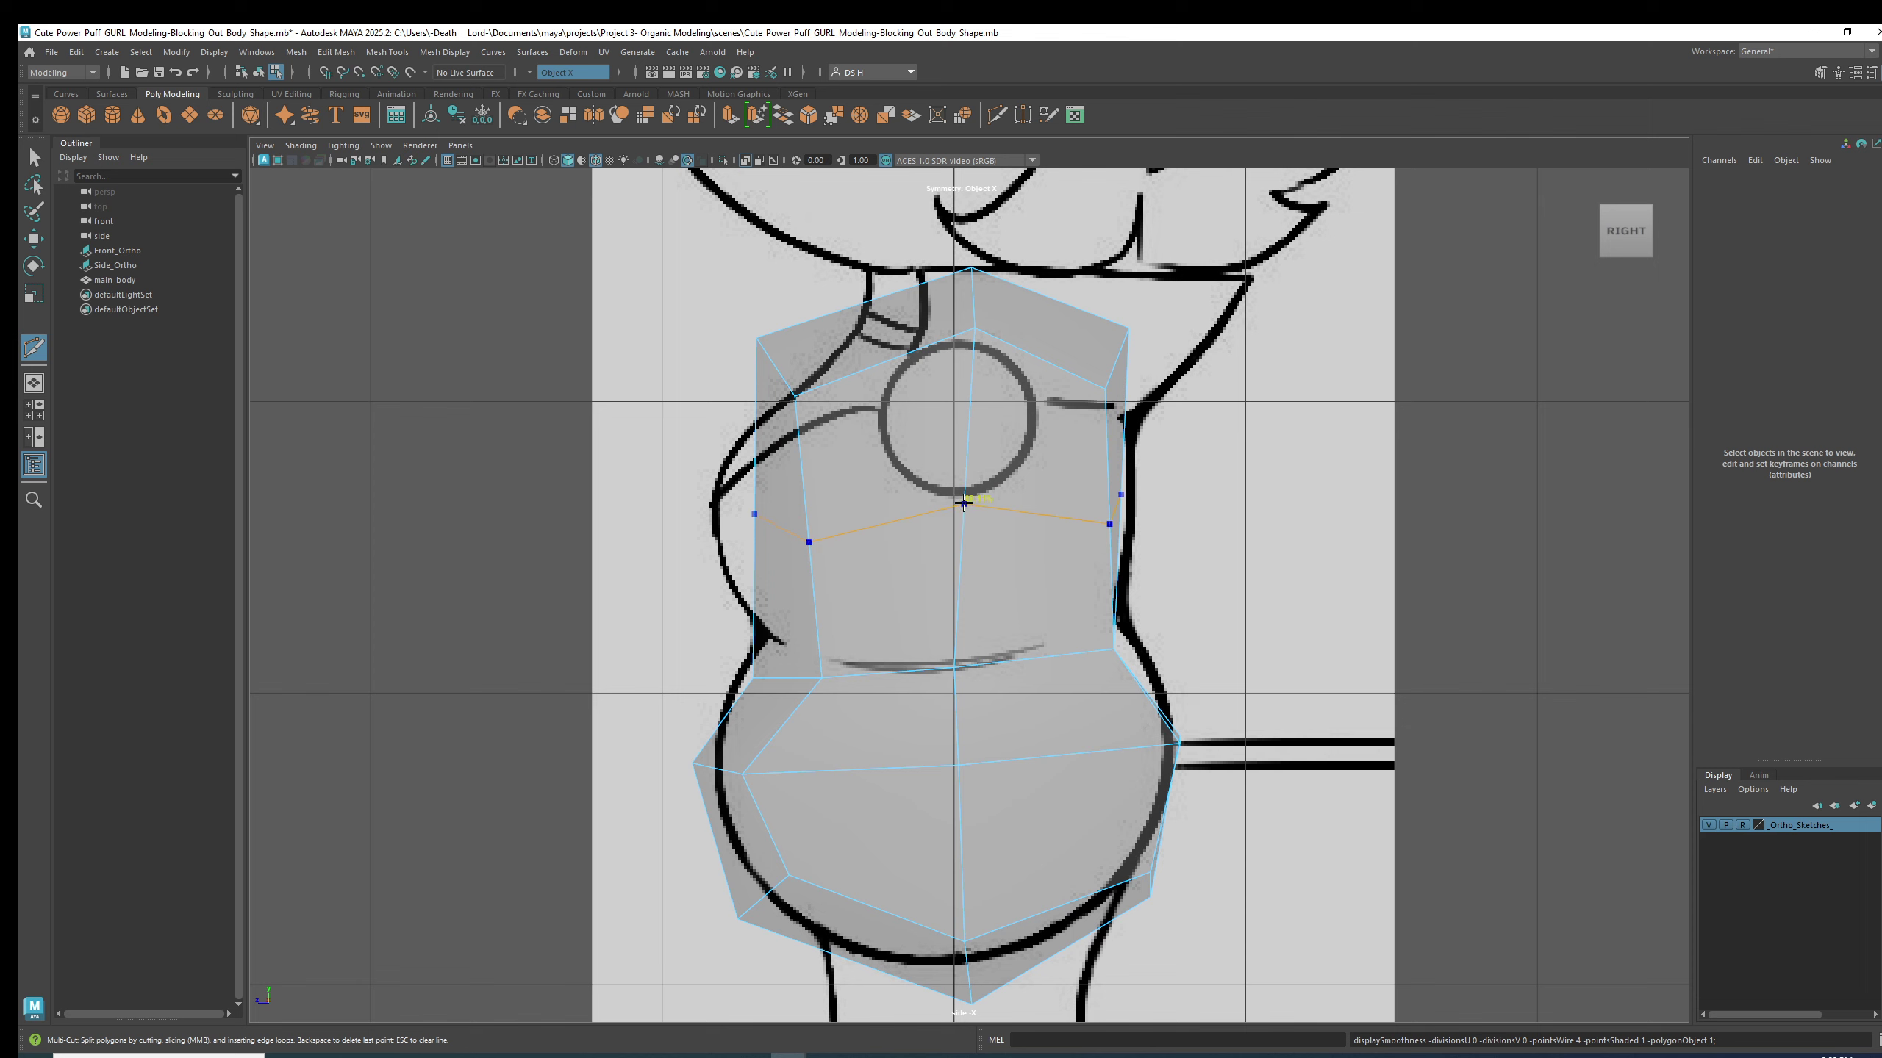
{"action": "key", "text": "Return"}
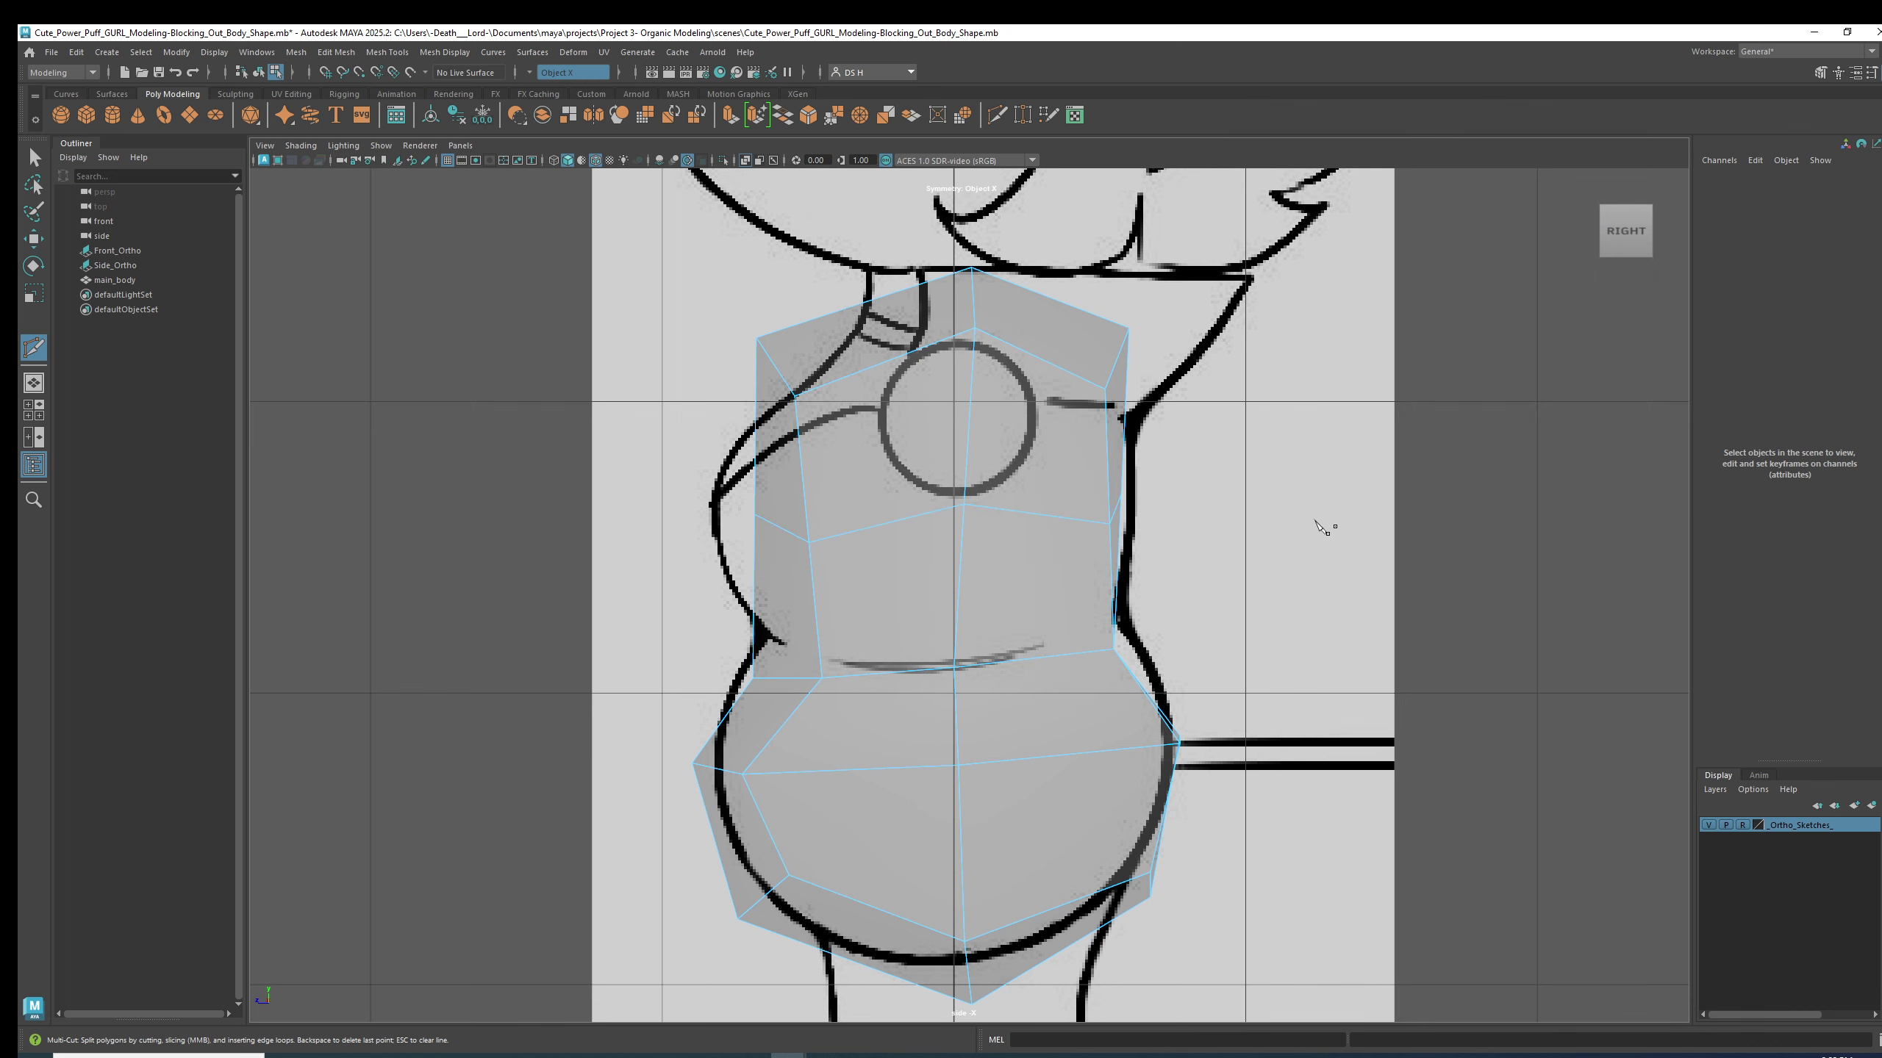
{"action": "key", "text": "w"}
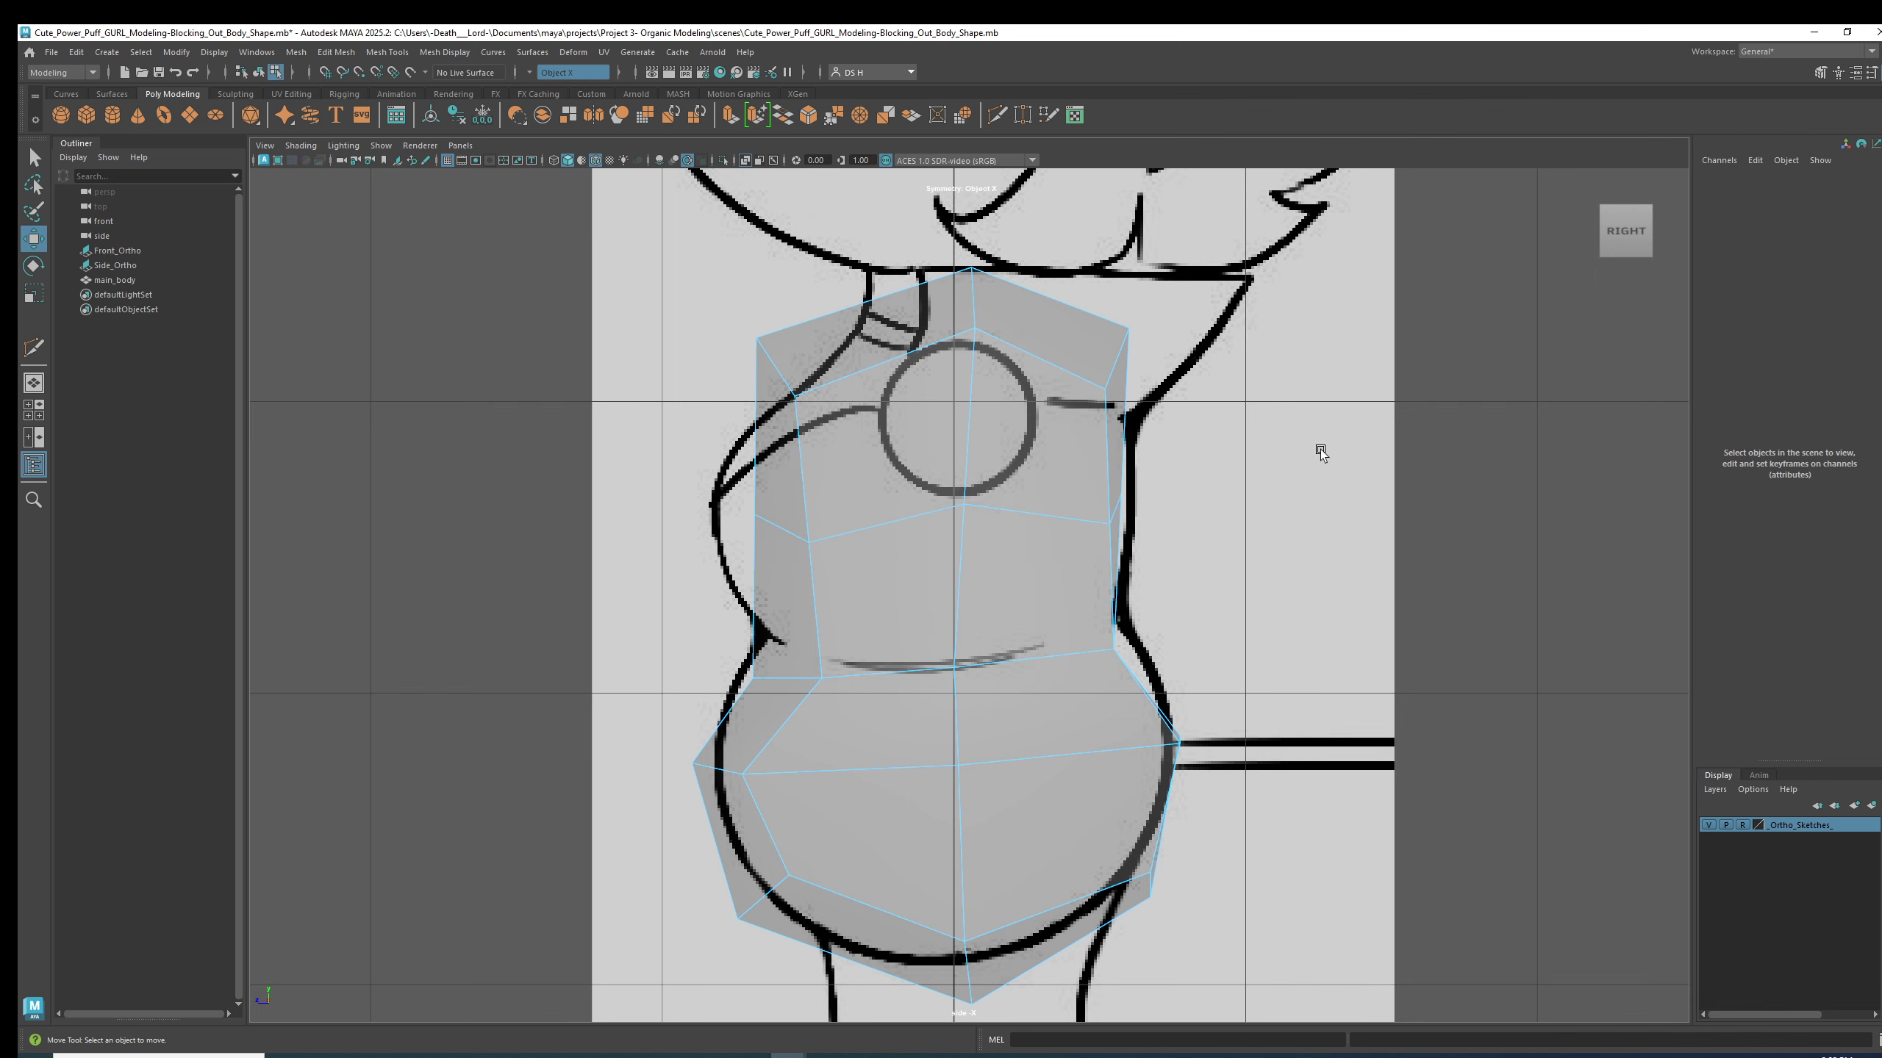
- Lower the new chest loop's back centre vertex in perspective, in line with the neighbouring back vertices
{"action": "key", "text": "space"}
{"action": "key", "text": "space"}
{"action": "left_click_drag", "start_coordinate": [1319, 430], "coordinate": [993, 504], "text": "alt"}
{"action": "right_click_drag", "start_coordinate": [993, 504], "coordinate": [882, 509], "text": "alt"}
{"action": "left_click_drag", "start_coordinate": [882, 508], "coordinate": [1114, 498], "text": "alt"}
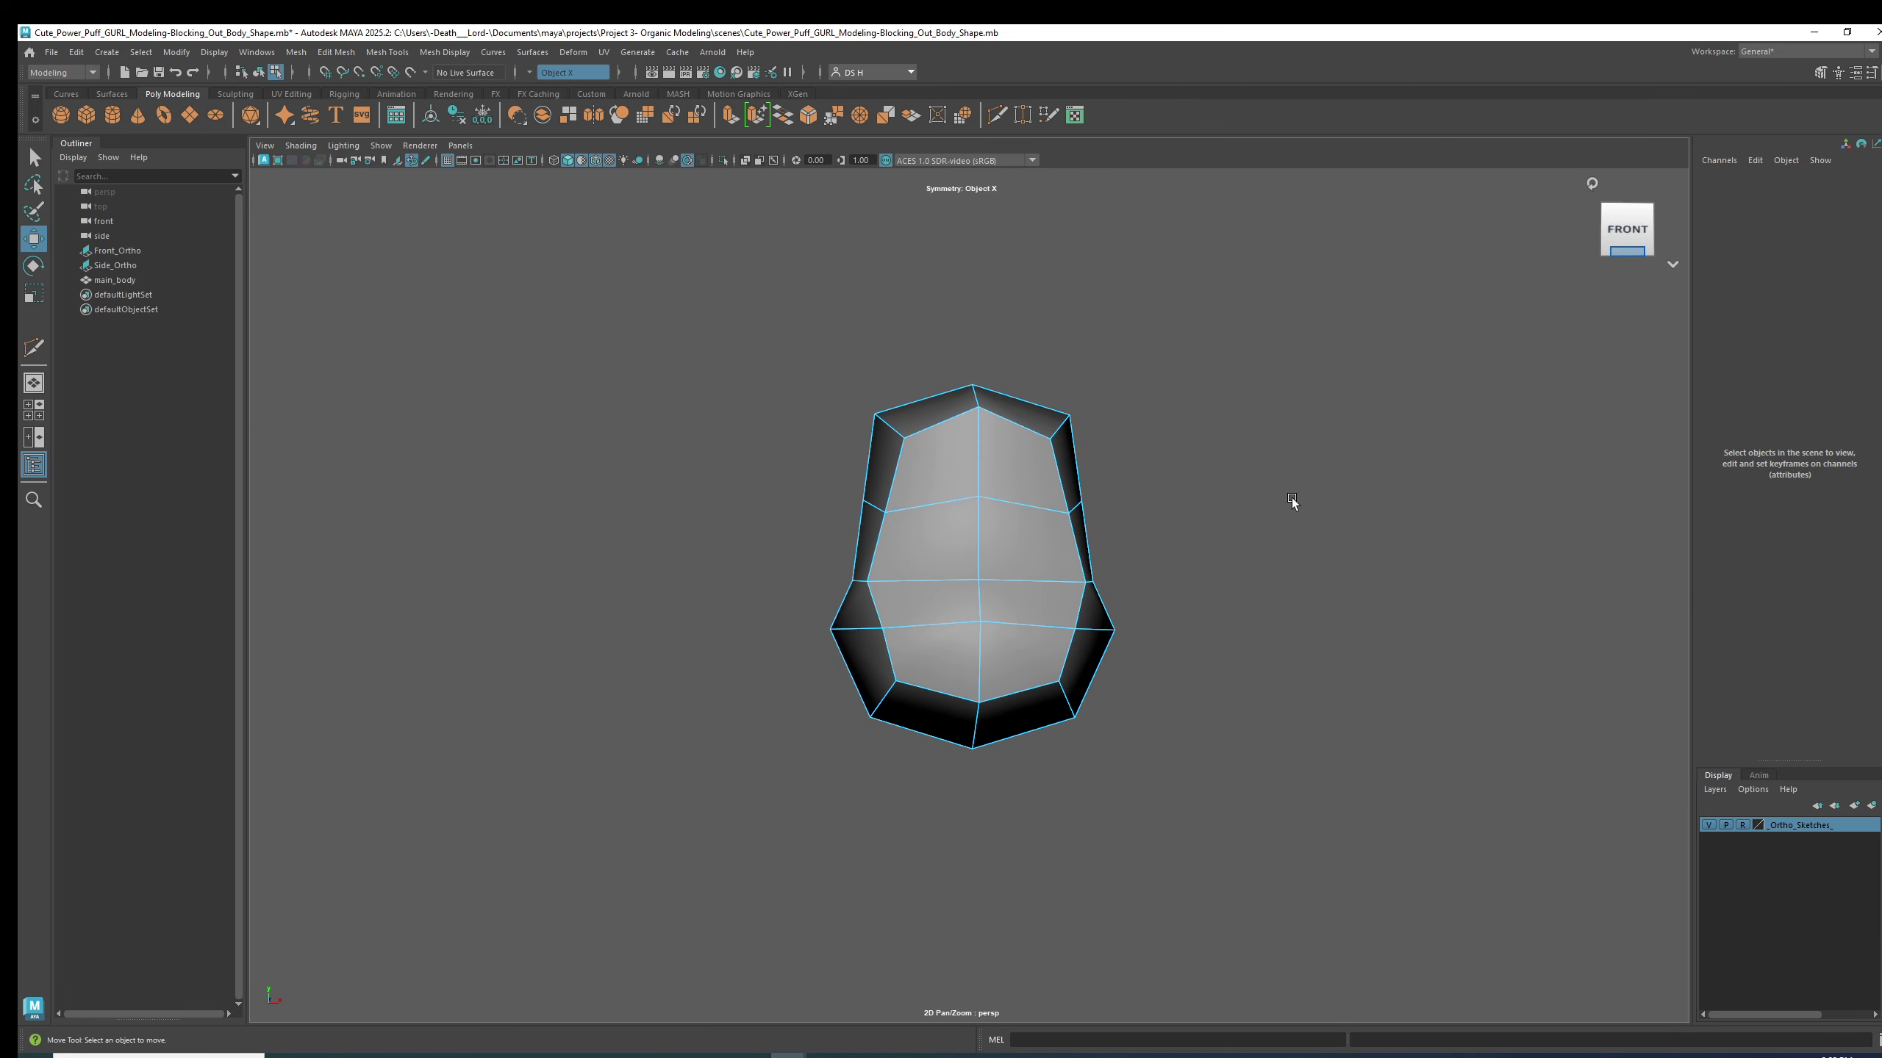
{"action": "left_click_drag", "start_coordinate": [1291, 498], "coordinate": [1123, 516], "text": "alt"}
{"action": "key", "text": "3"}
{"action": "right_click_drag", "start_coordinate": [1123, 512], "coordinate": [941, 495]}
{"action": "left_click_drag", "start_coordinate": [941, 495], "coordinate": [984, 482], "text": "alt"}
{"action": "key", "text": "1"}
{"action": "key", "text": "3"}
{"action": "key", "text": "1"}
{"action": "left_click", "coordinate": [979, 447]}
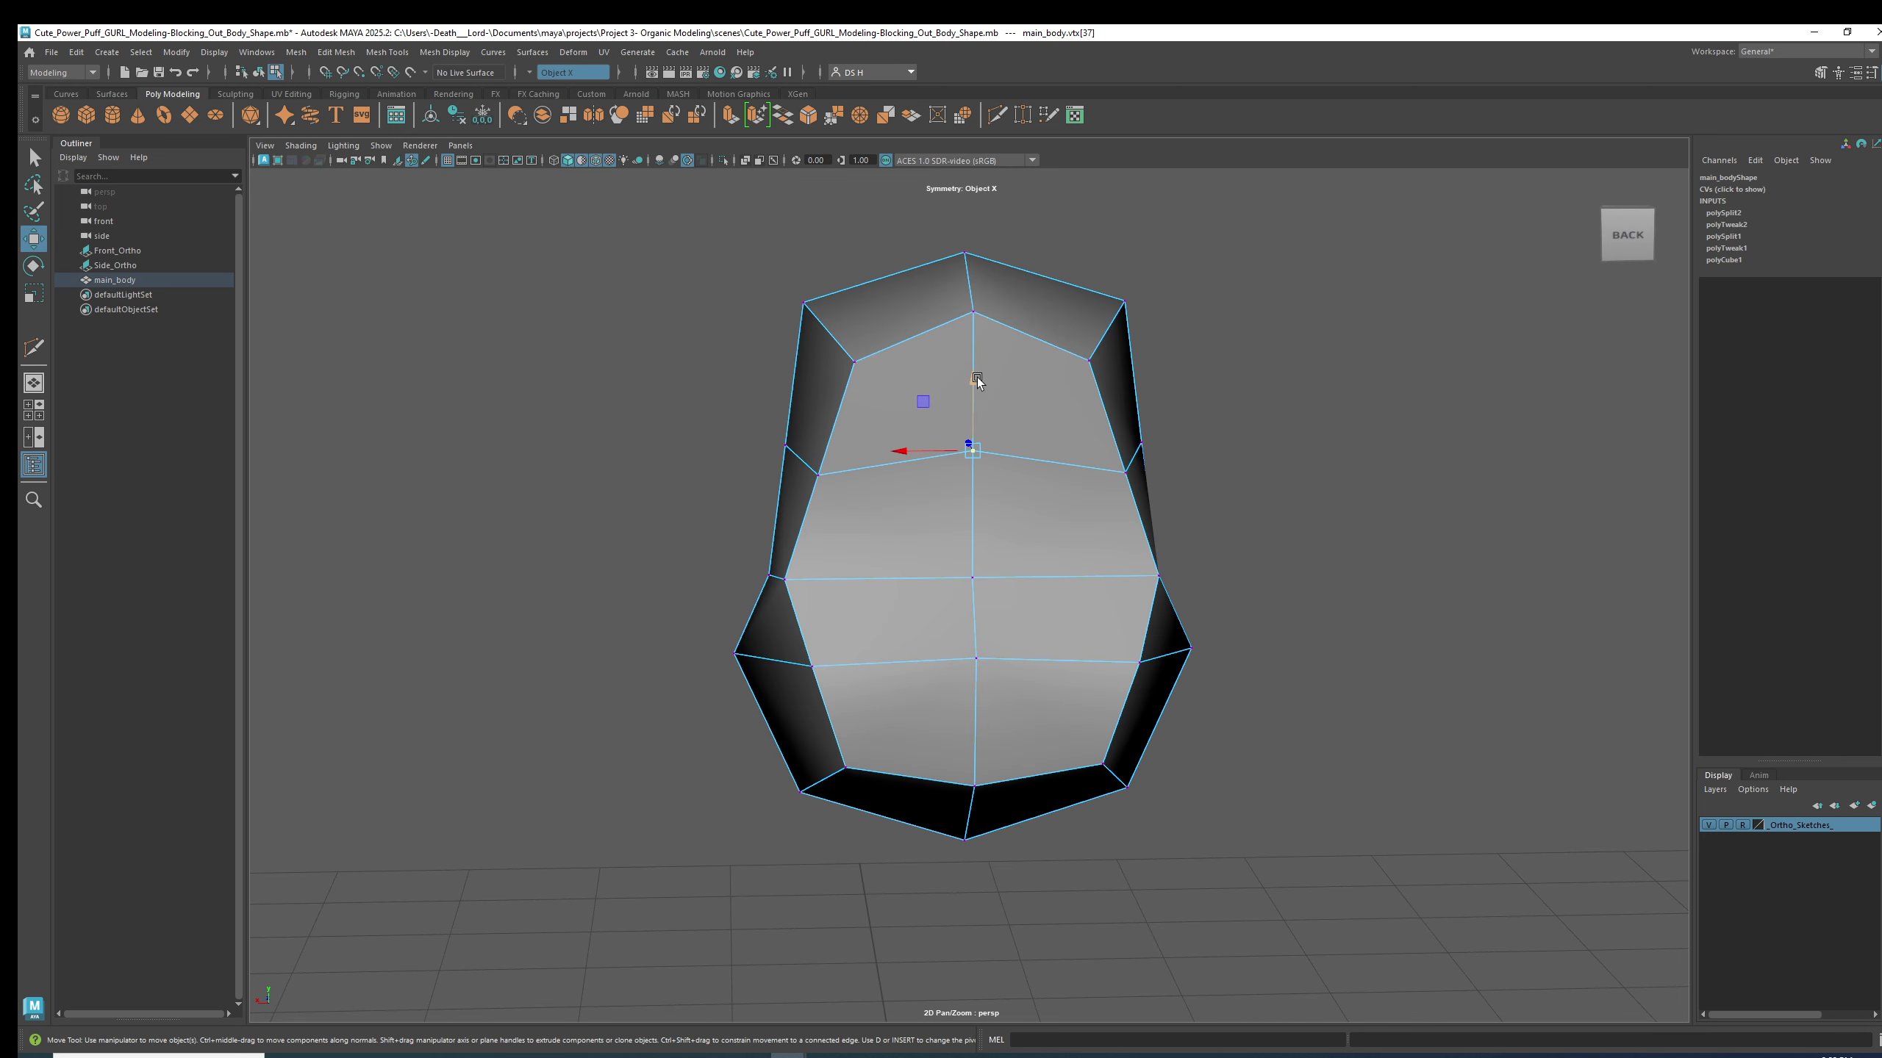
{"action": "left_click_drag", "start_coordinate": [971, 381], "coordinate": [1016, 473]}
- Lower the chest loop's middle side vertex and raise its front corner vertex to straighten the loop along the side
{"action": "left_click", "coordinate": [1276, 472]}
{"action": "left_click_drag", "start_coordinate": [1275, 472], "coordinate": [913, 471], "text": "alt"}
{"action": "left_click", "coordinate": [1141, 479]}
{"action": "left_click", "coordinate": [929, 480]}
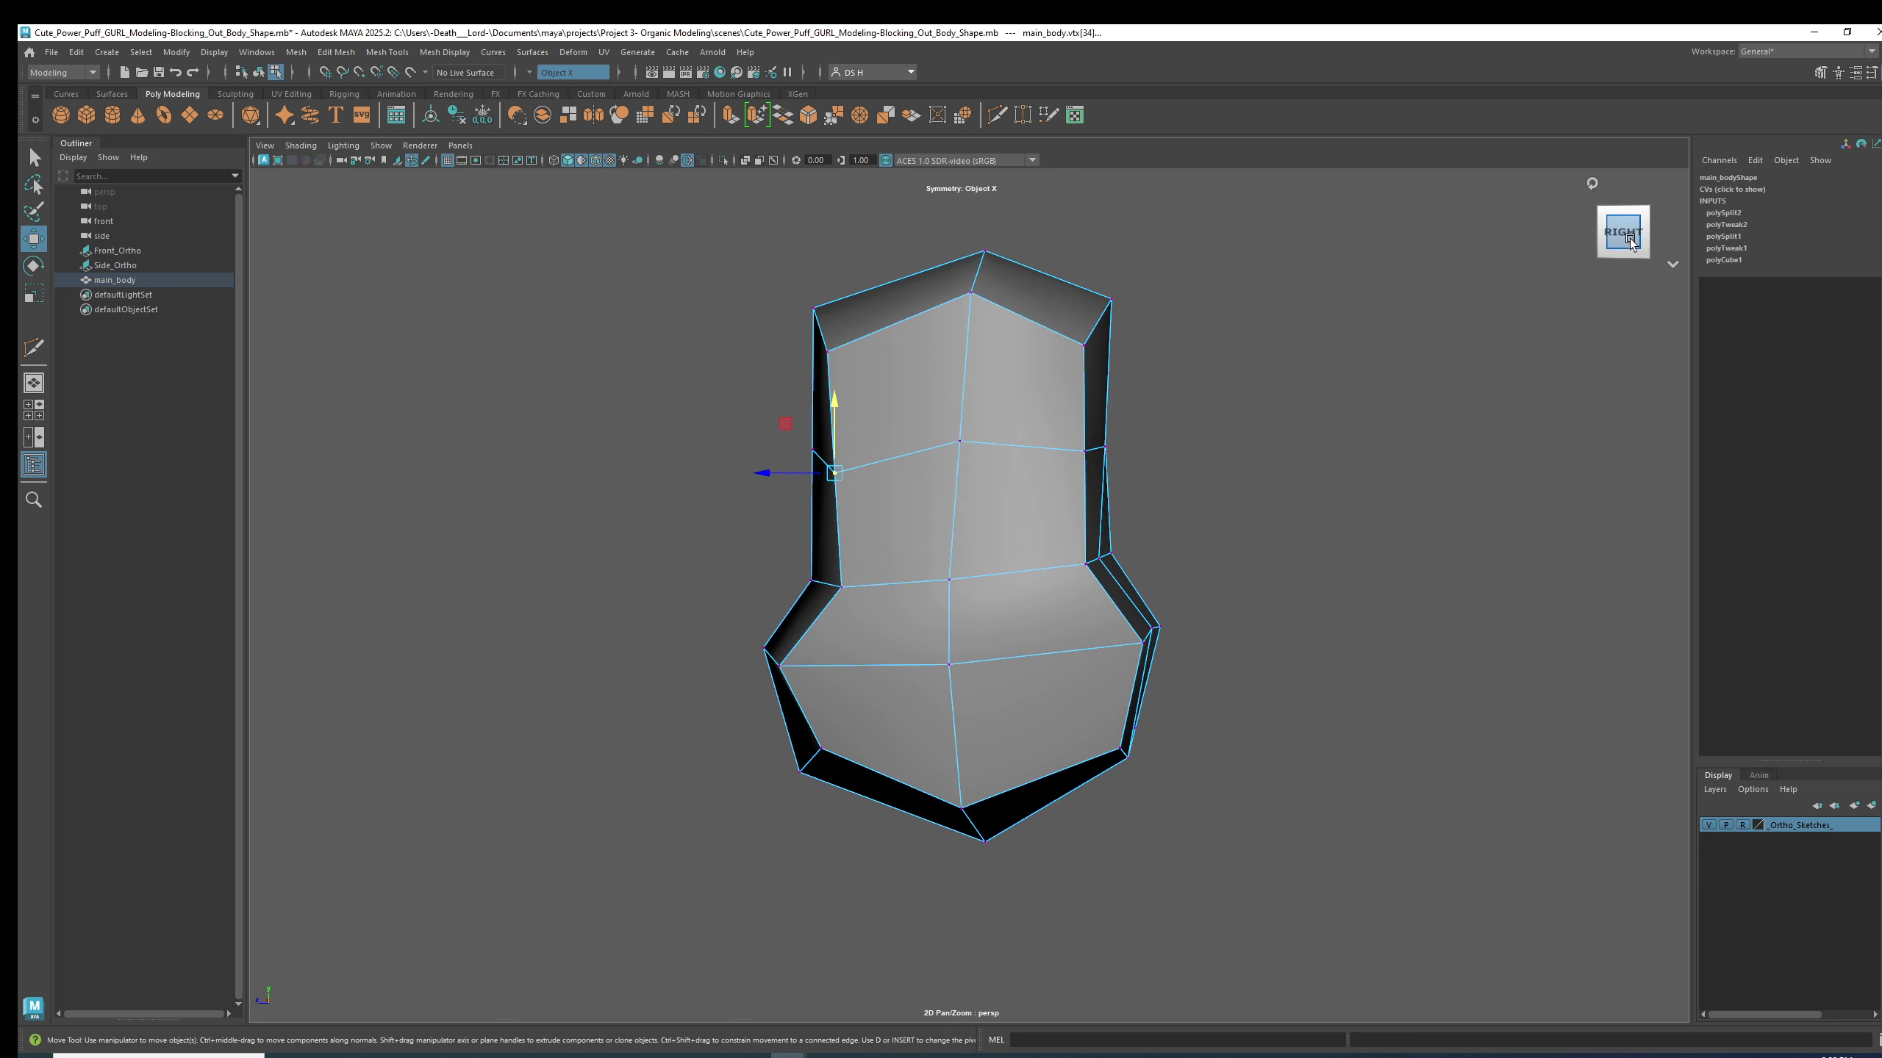
{"action": "left_click", "coordinate": [959, 442]}
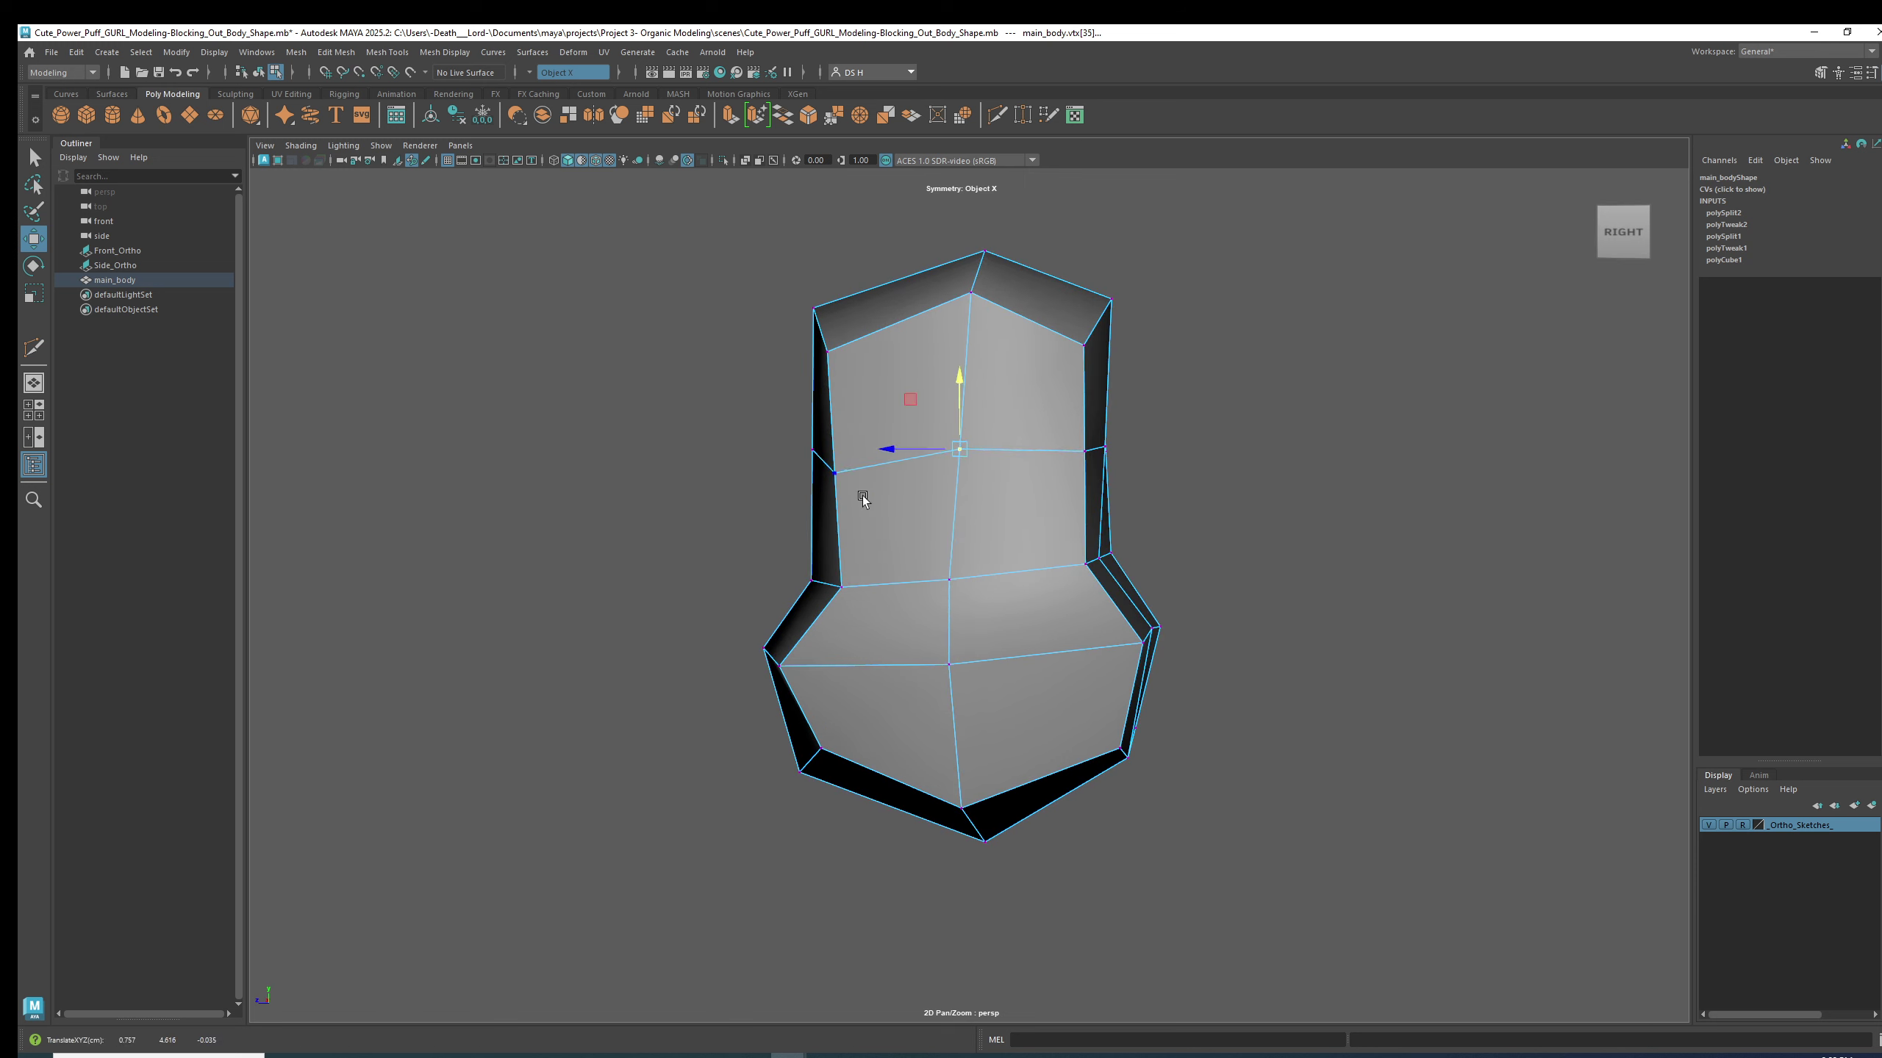
{"action": "left_click", "coordinate": [835, 472]}
{"action": "left_click_drag", "start_coordinate": [838, 413], "coordinate": [838, 406]}
- Level the chest loop's front centre and front corner vertices, then check the cage against the smoothed form
{"action": "left_click_drag", "start_coordinate": [840, 438], "coordinate": [970, 417], "text": "alt"}
{"action": "left_click", "coordinate": [971, 453]}
{"action": "left_click", "coordinate": [822, 463]}
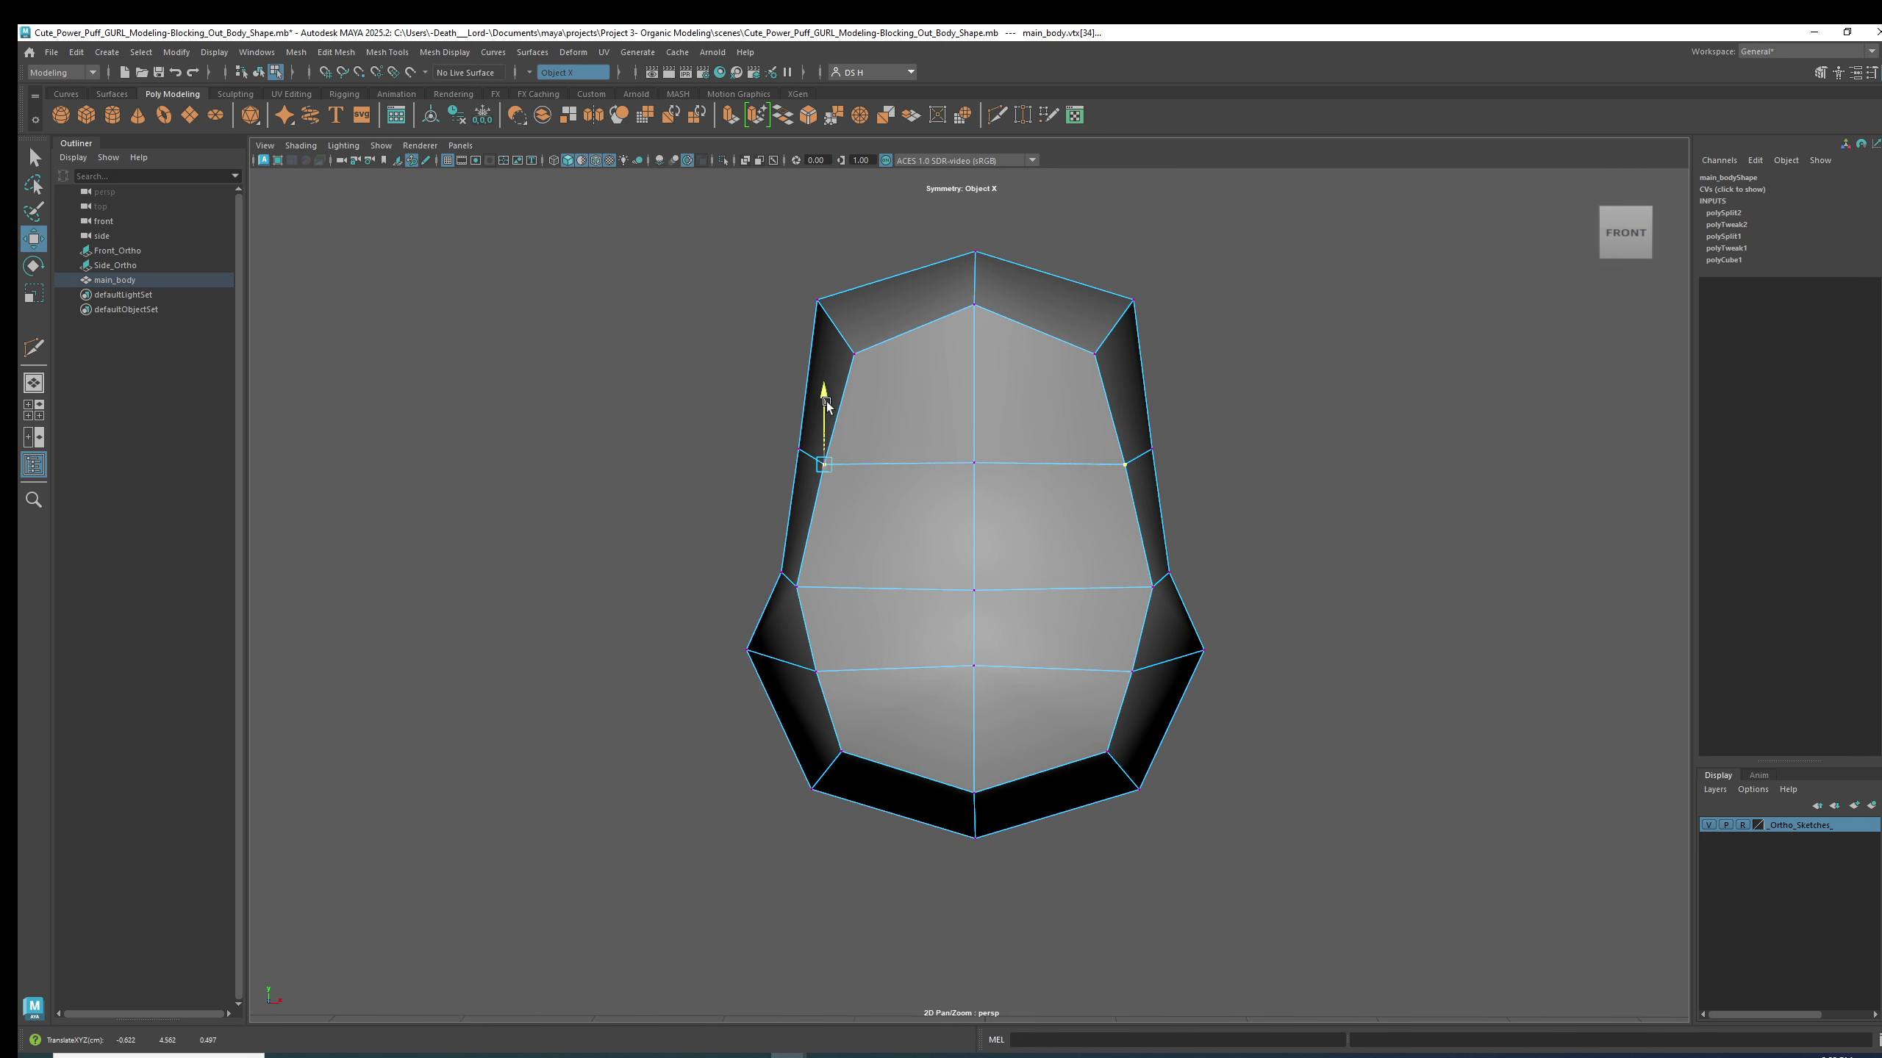
{"action": "key", "text": "3"}
{"action": "key", "text": "1"}
{"action": "left_click_drag", "start_coordinate": [1155, 517], "coordinate": [1142, 513], "text": "alt"}
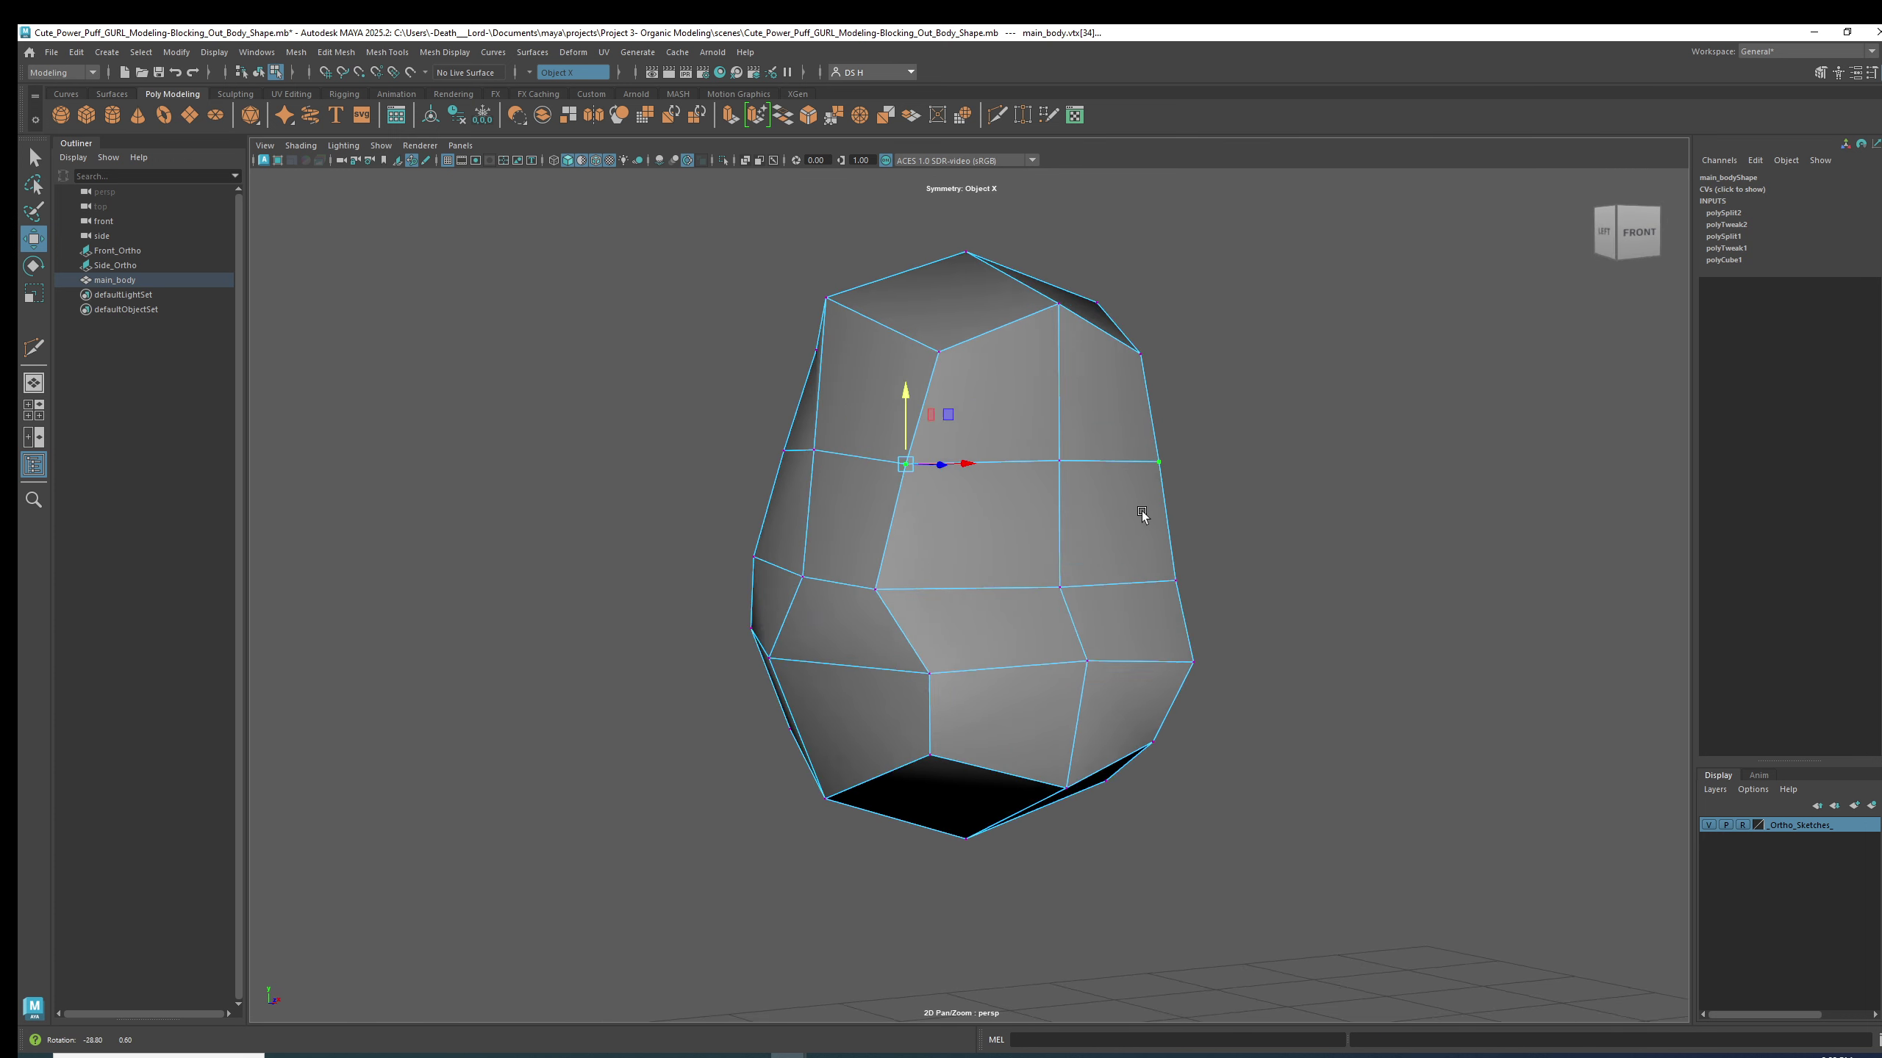
{"action": "key", "text": "3"}
{"action": "left_click_drag", "start_coordinate": [985, 594], "coordinate": [832, 599], "text": "alt"}
- Move the chest loop's back vertices and front vertices outward in the side view onto the sketched back and chest outlines
{"action": "key", "text": "space"}
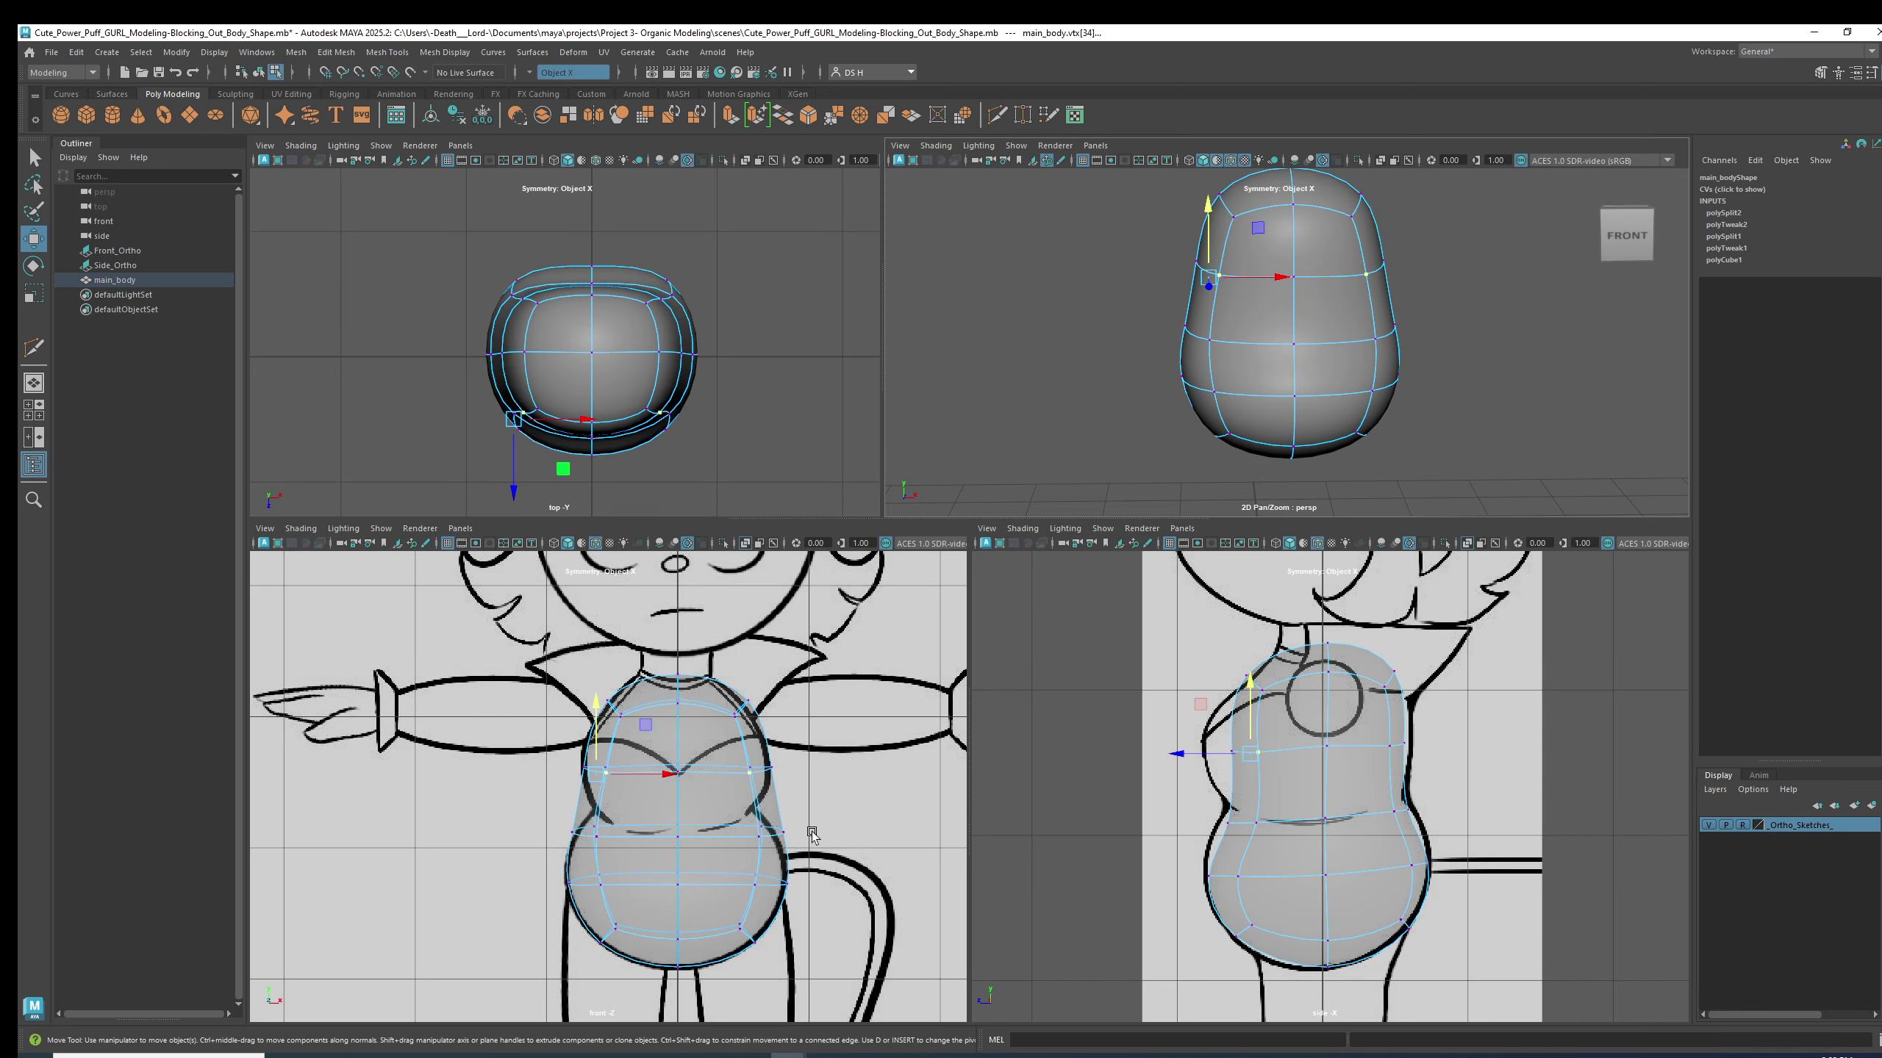
{"action": "key", "text": "space"}
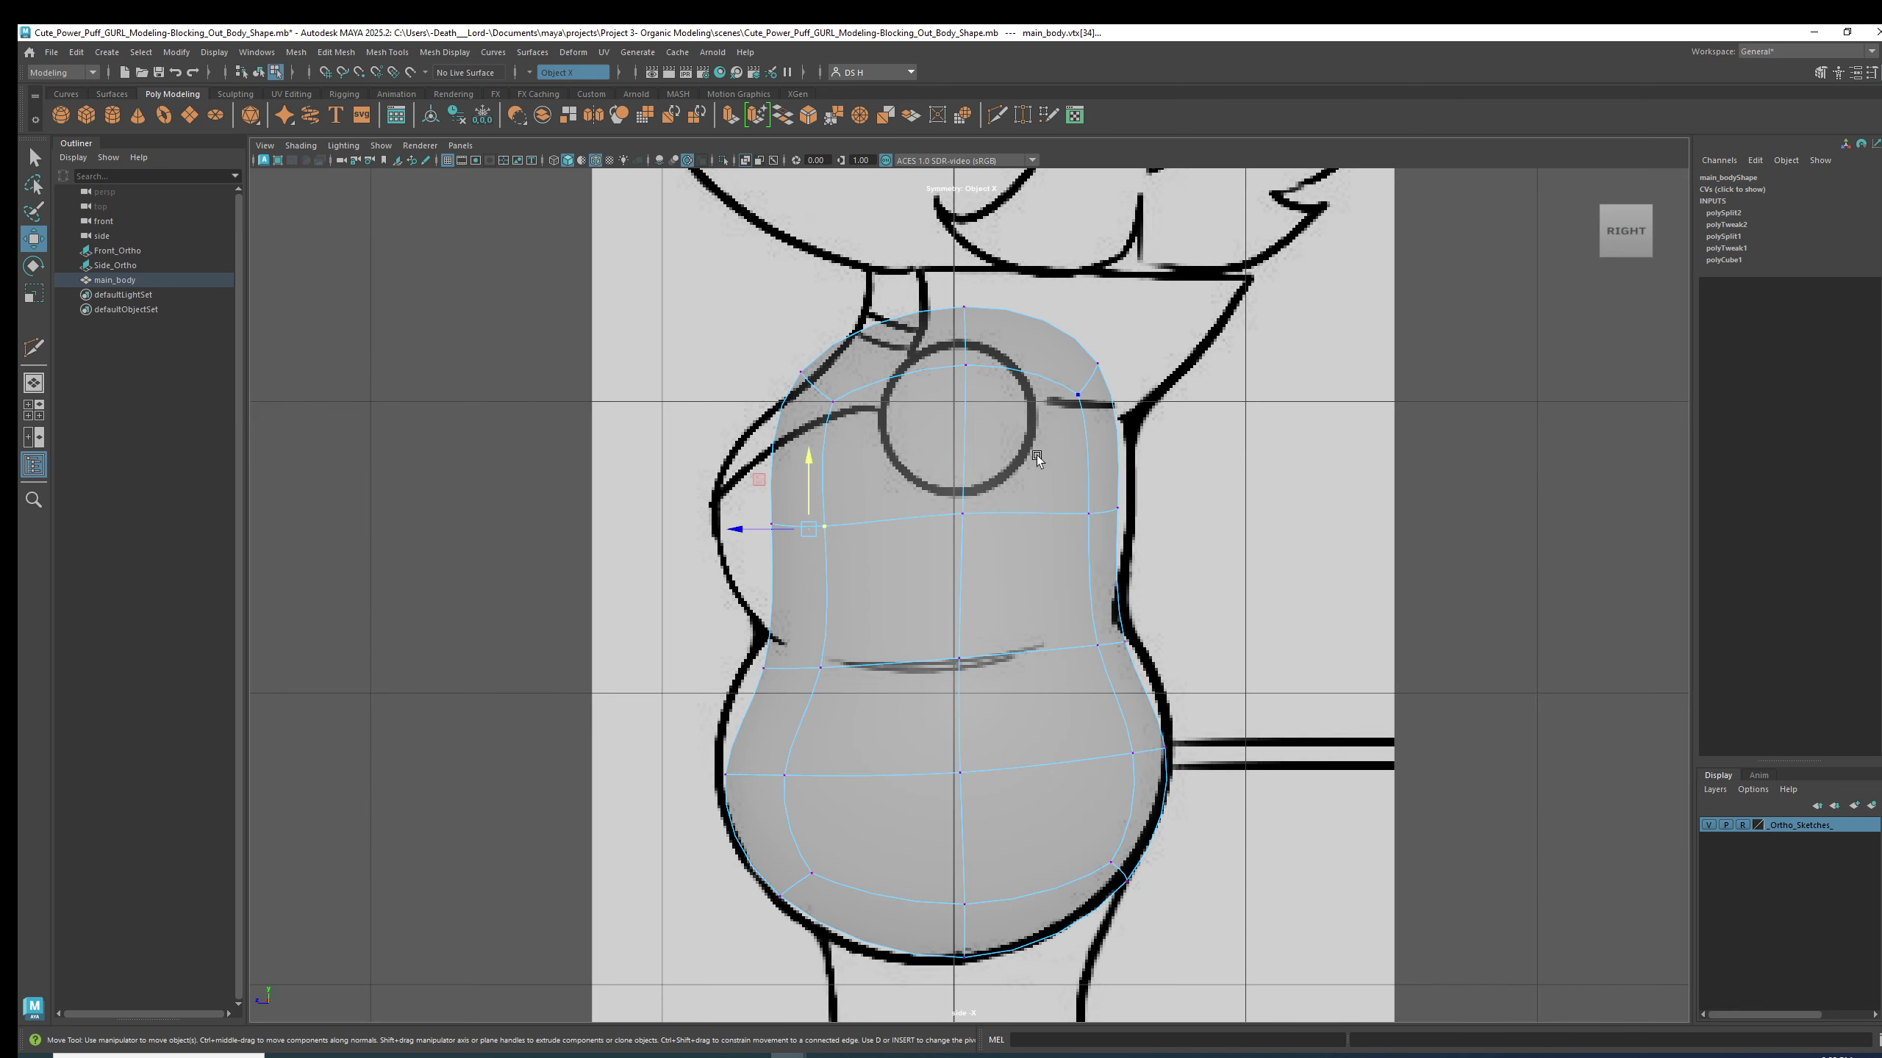
{"action": "left_click_drag", "start_coordinate": [1036, 456], "coordinate": [1287, 605]}
{"action": "key", "text": "1"}
{"action": "key", "text": "3"}
{"action": "left_click_drag", "start_coordinate": [1035, 517], "coordinate": [1053, 518]}
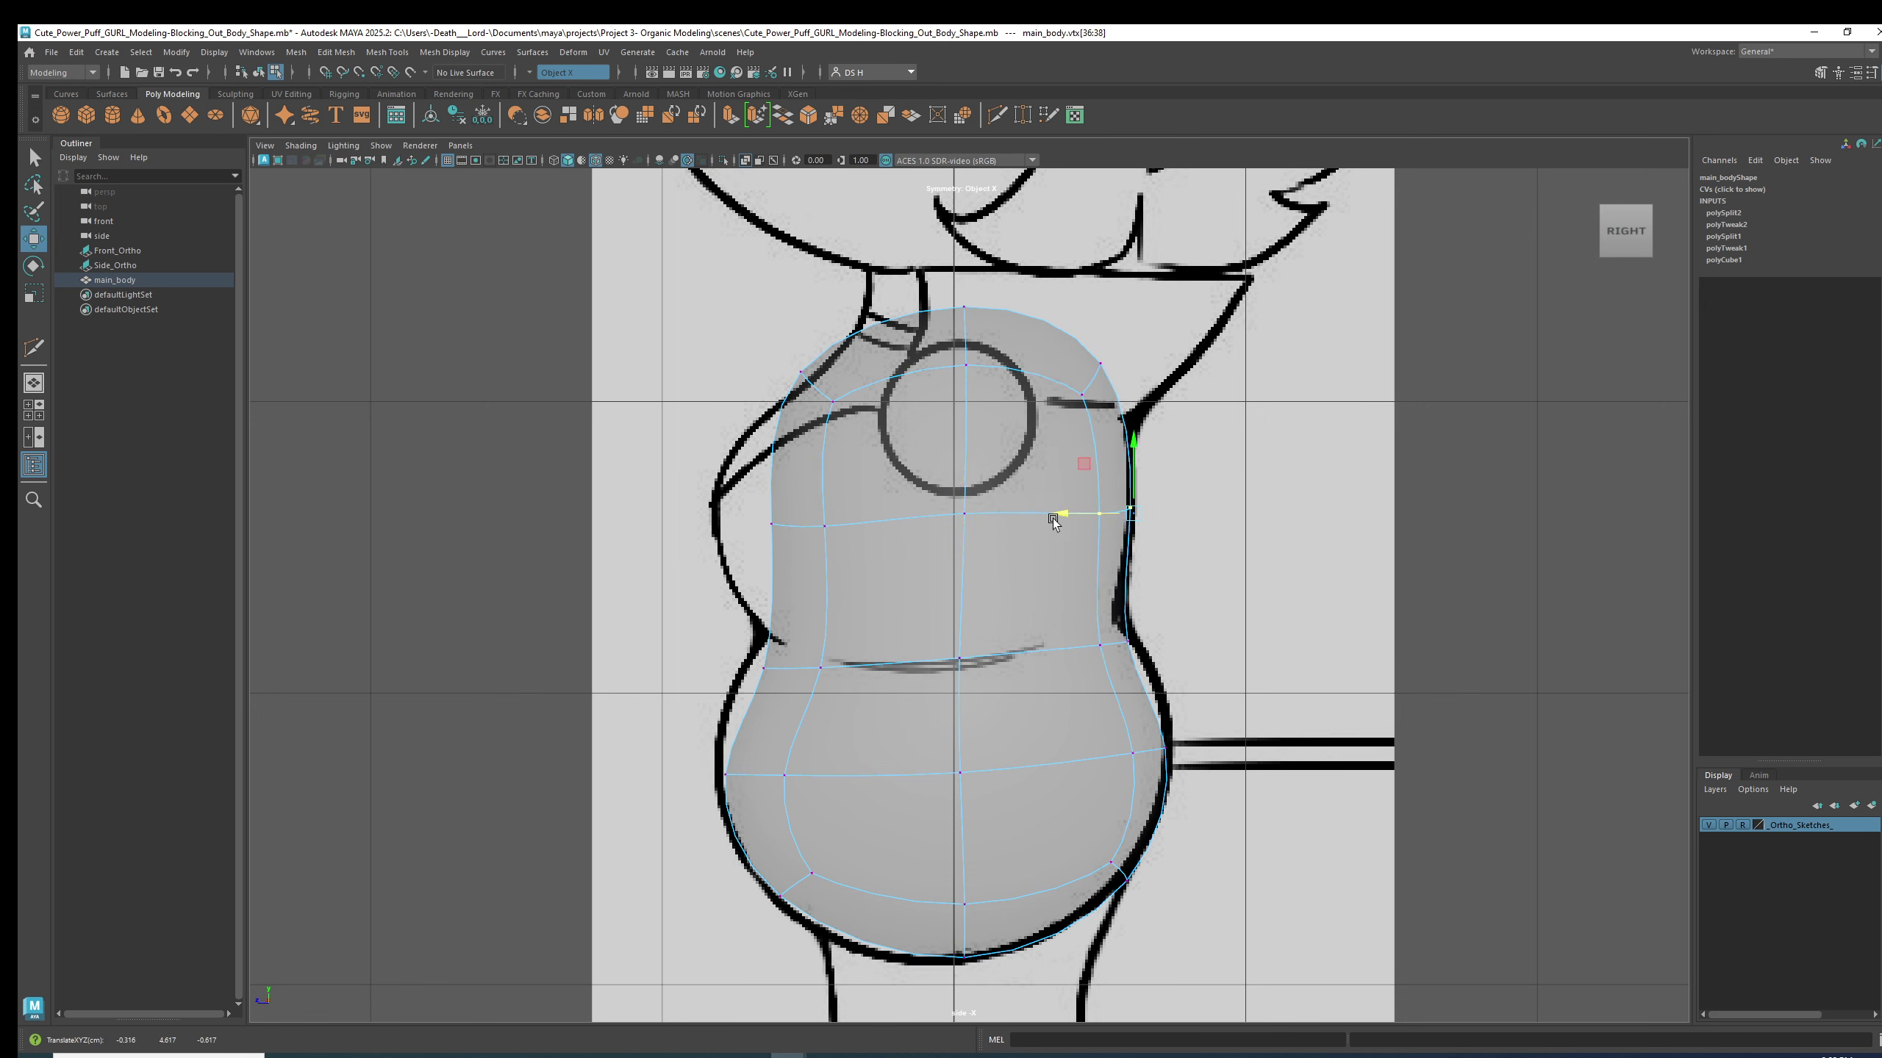
{"action": "left_click_drag", "start_coordinate": [705, 561], "coordinate": [832, 523]}
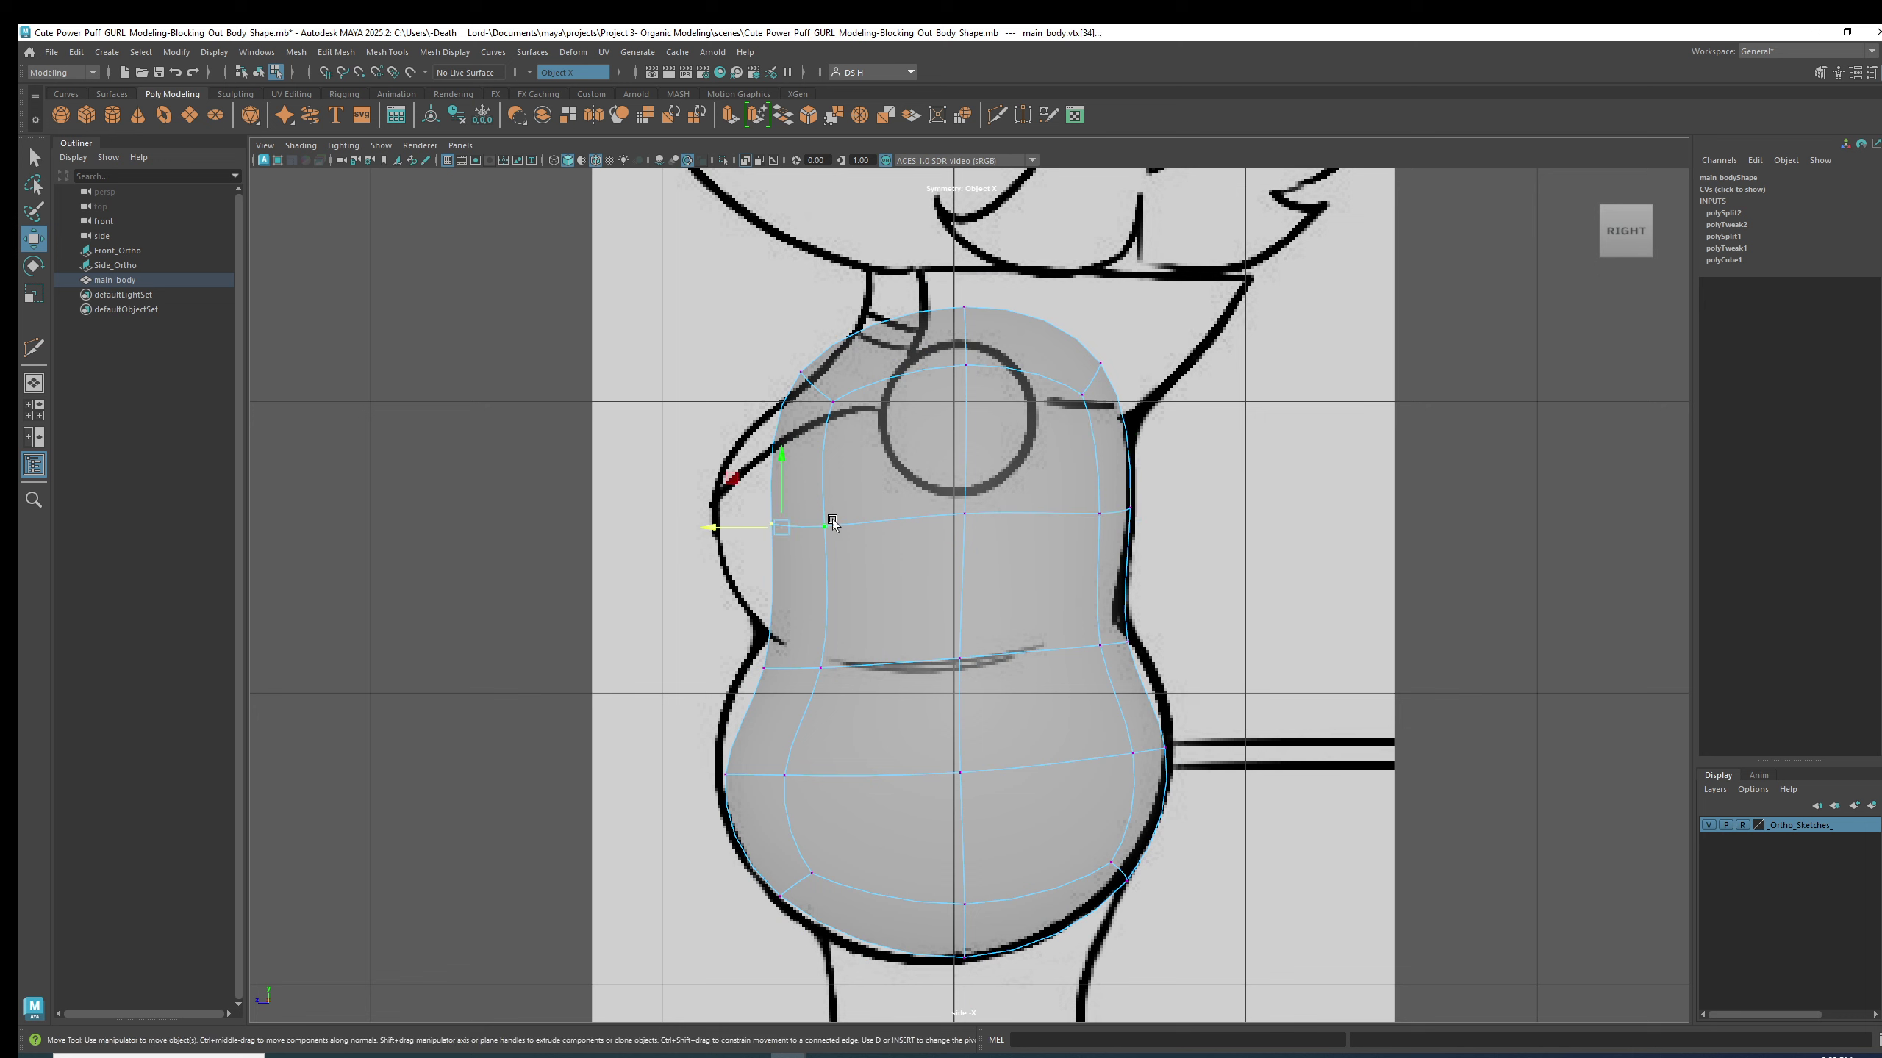
{"action": "left_click_drag", "start_coordinate": [705, 531], "coordinate": [627, 528]}
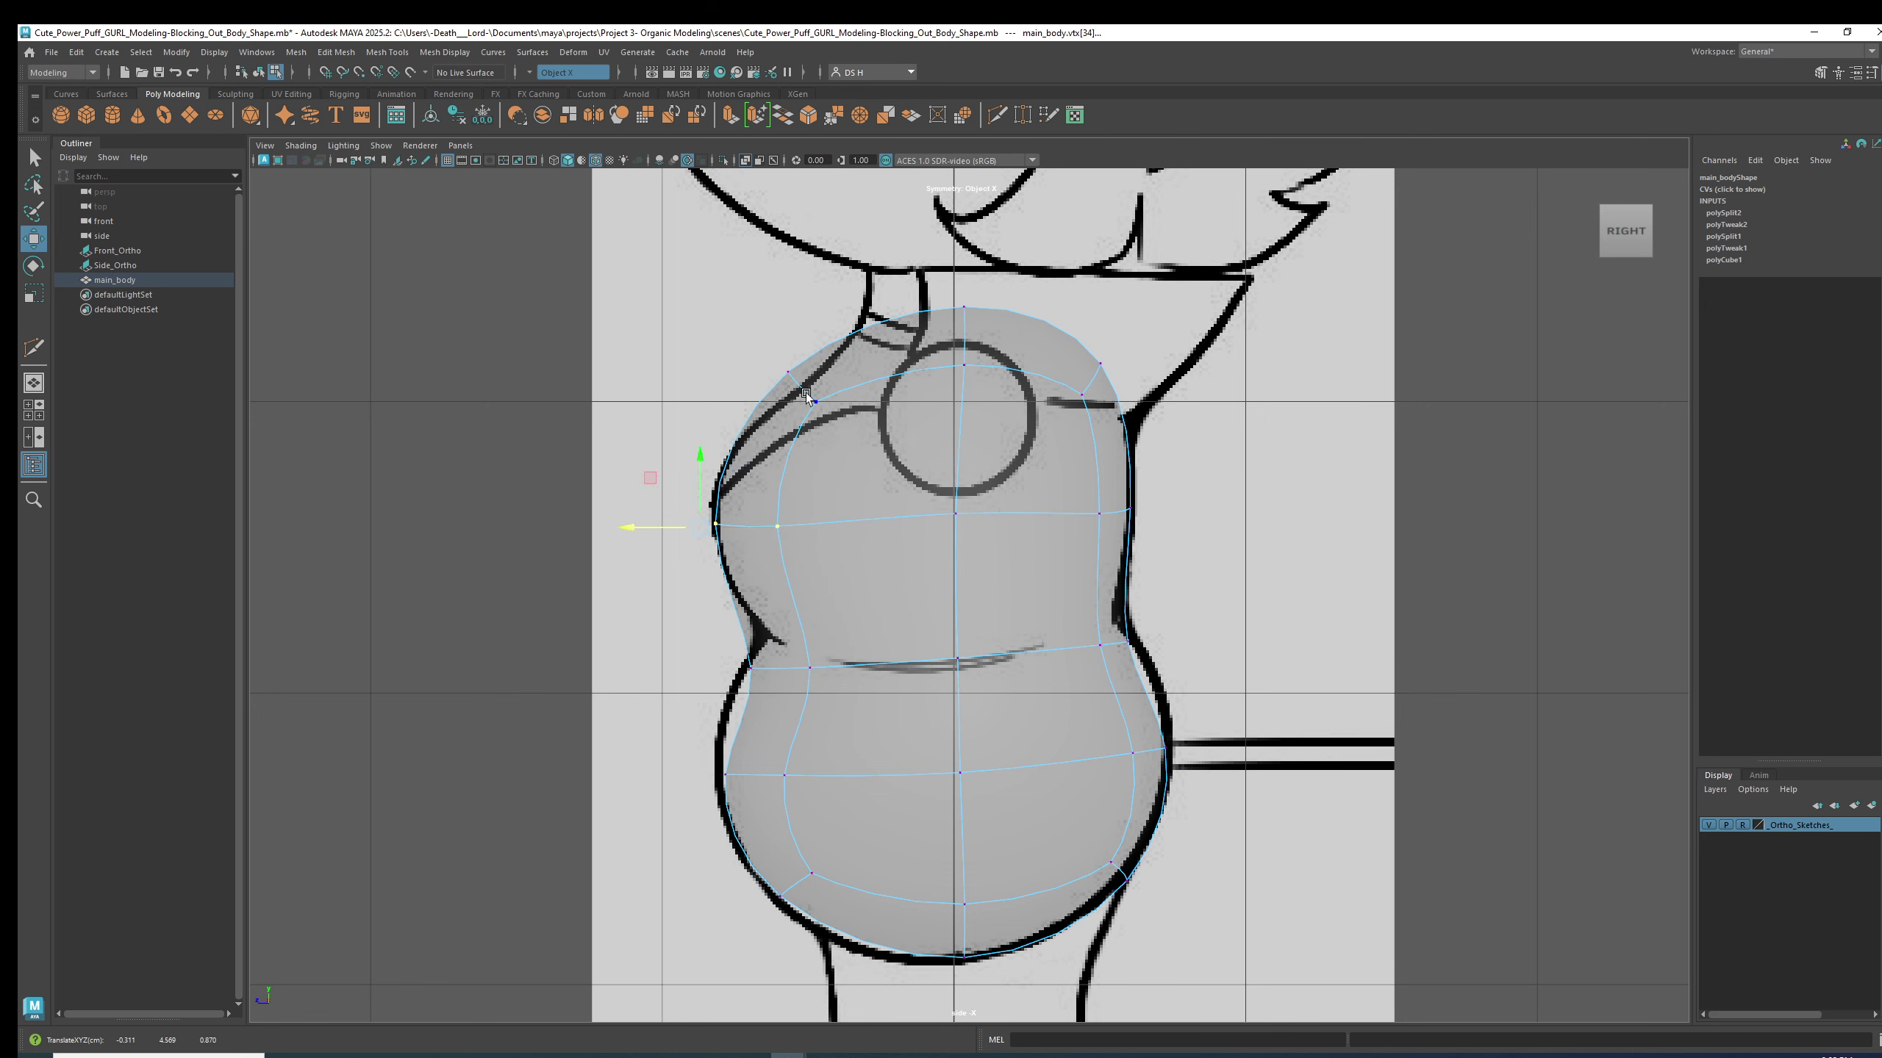
- Move the top's front centre vertex and front corner vertices in the side view to follow the sketched upper-chest line
{"action": "left_click_drag", "start_coordinate": [768, 351], "coordinate": [801, 388]}
{"action": "key", "text": "1"}
{"action": "key", "text": "3"}
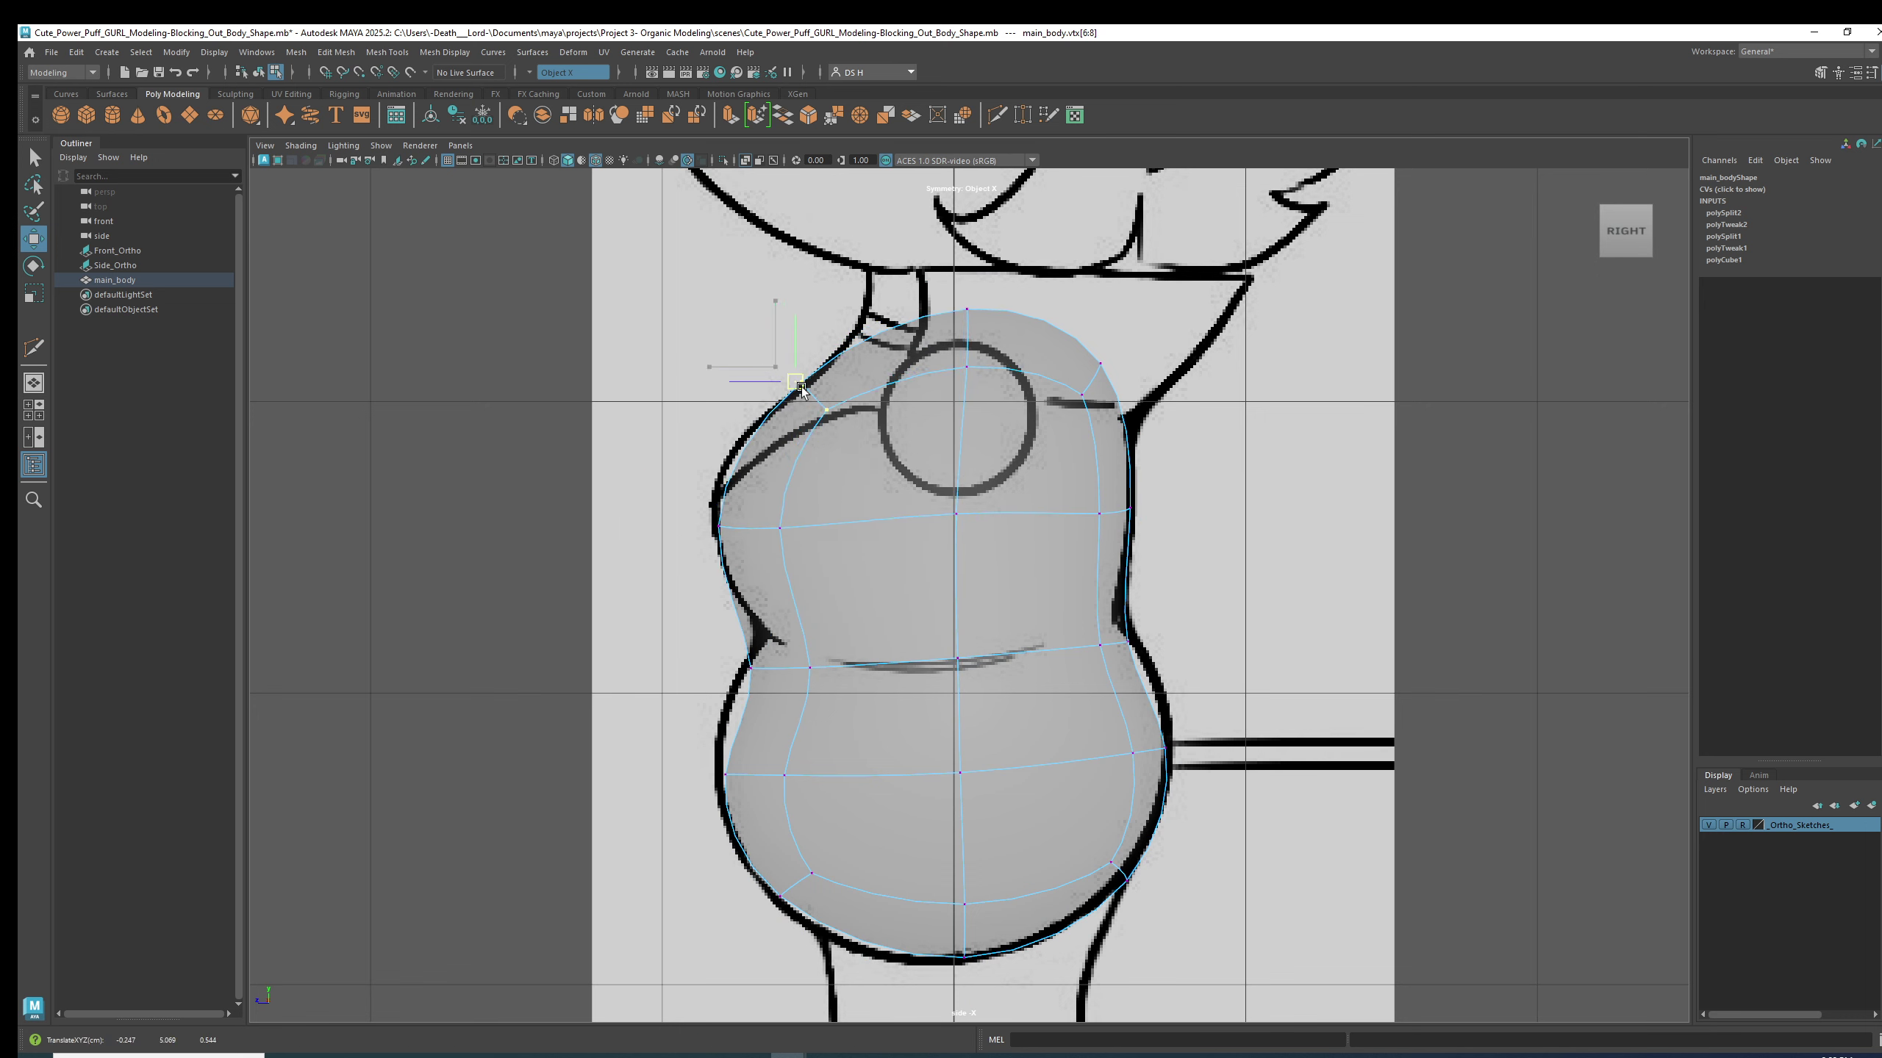
{"action": "key", "text": "1"}
{"action": "left_click", "coordinate": [809, 400]}
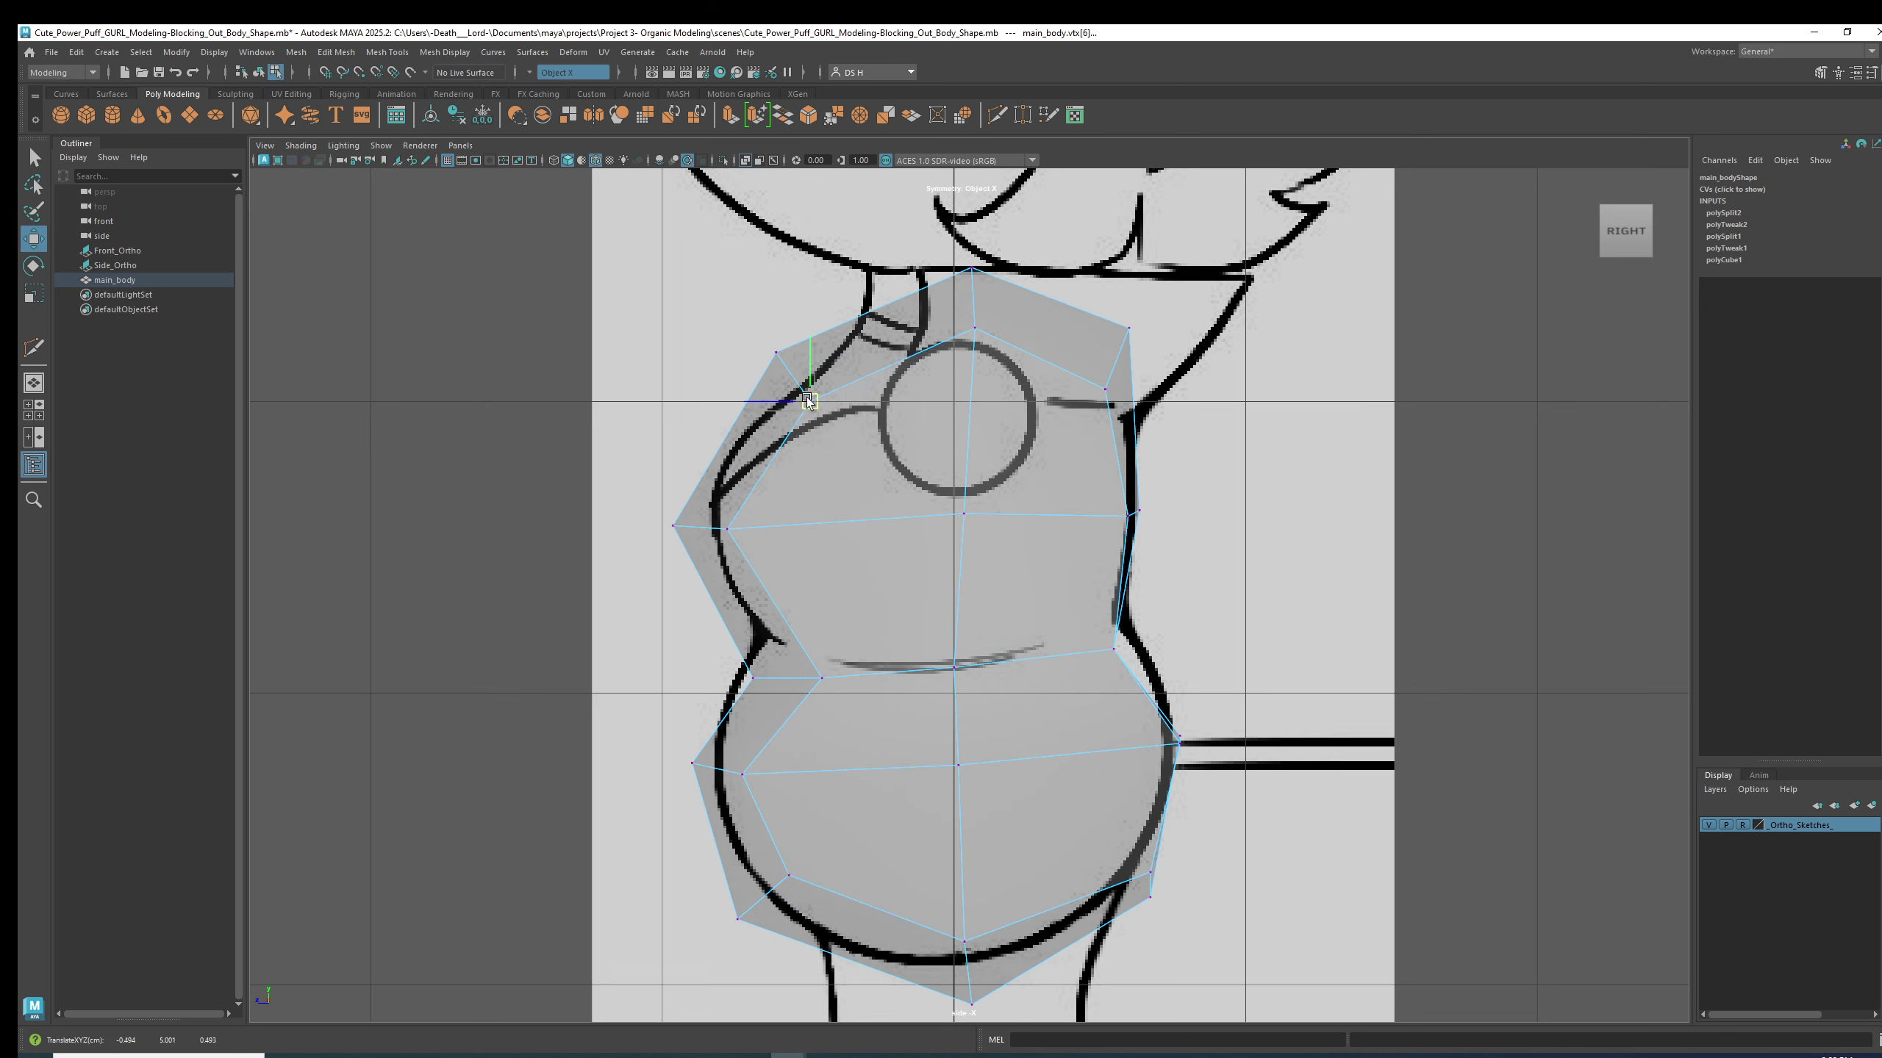
{"action": "key", "text": "3"}
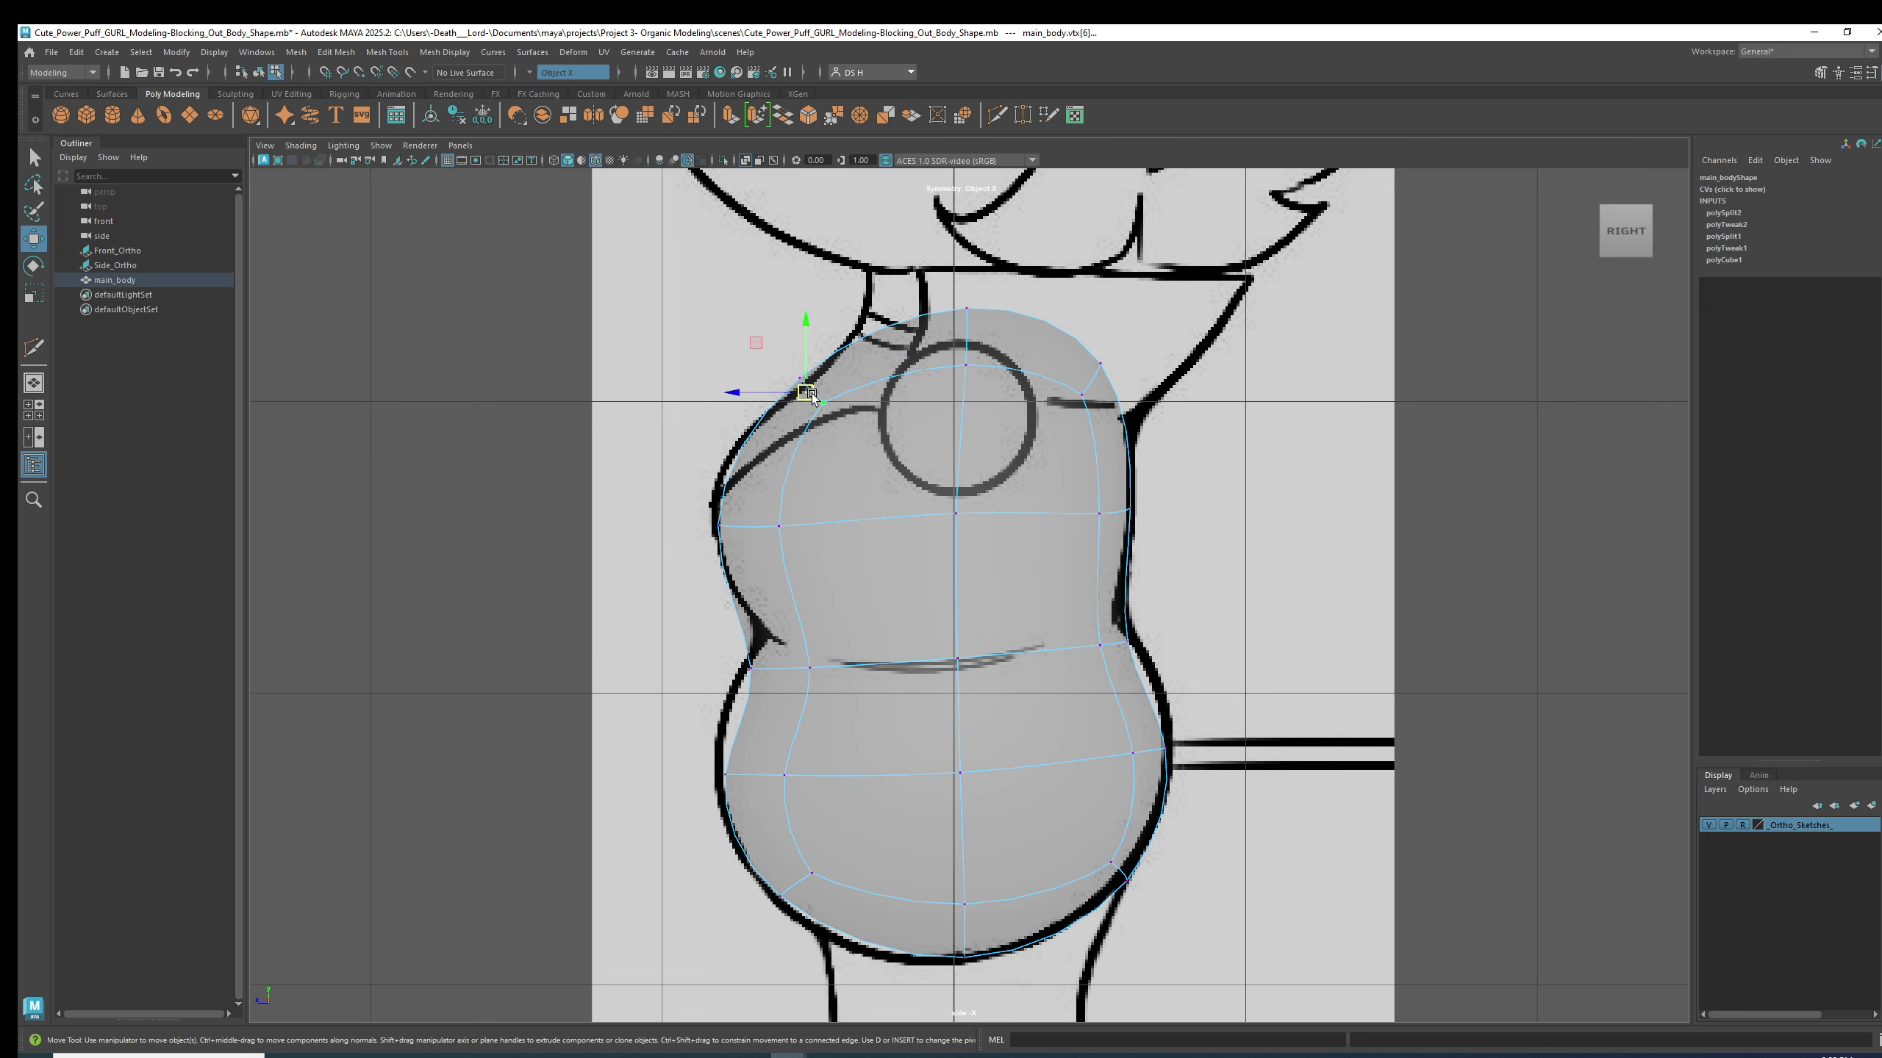
{"action": "key", "text": "1"}
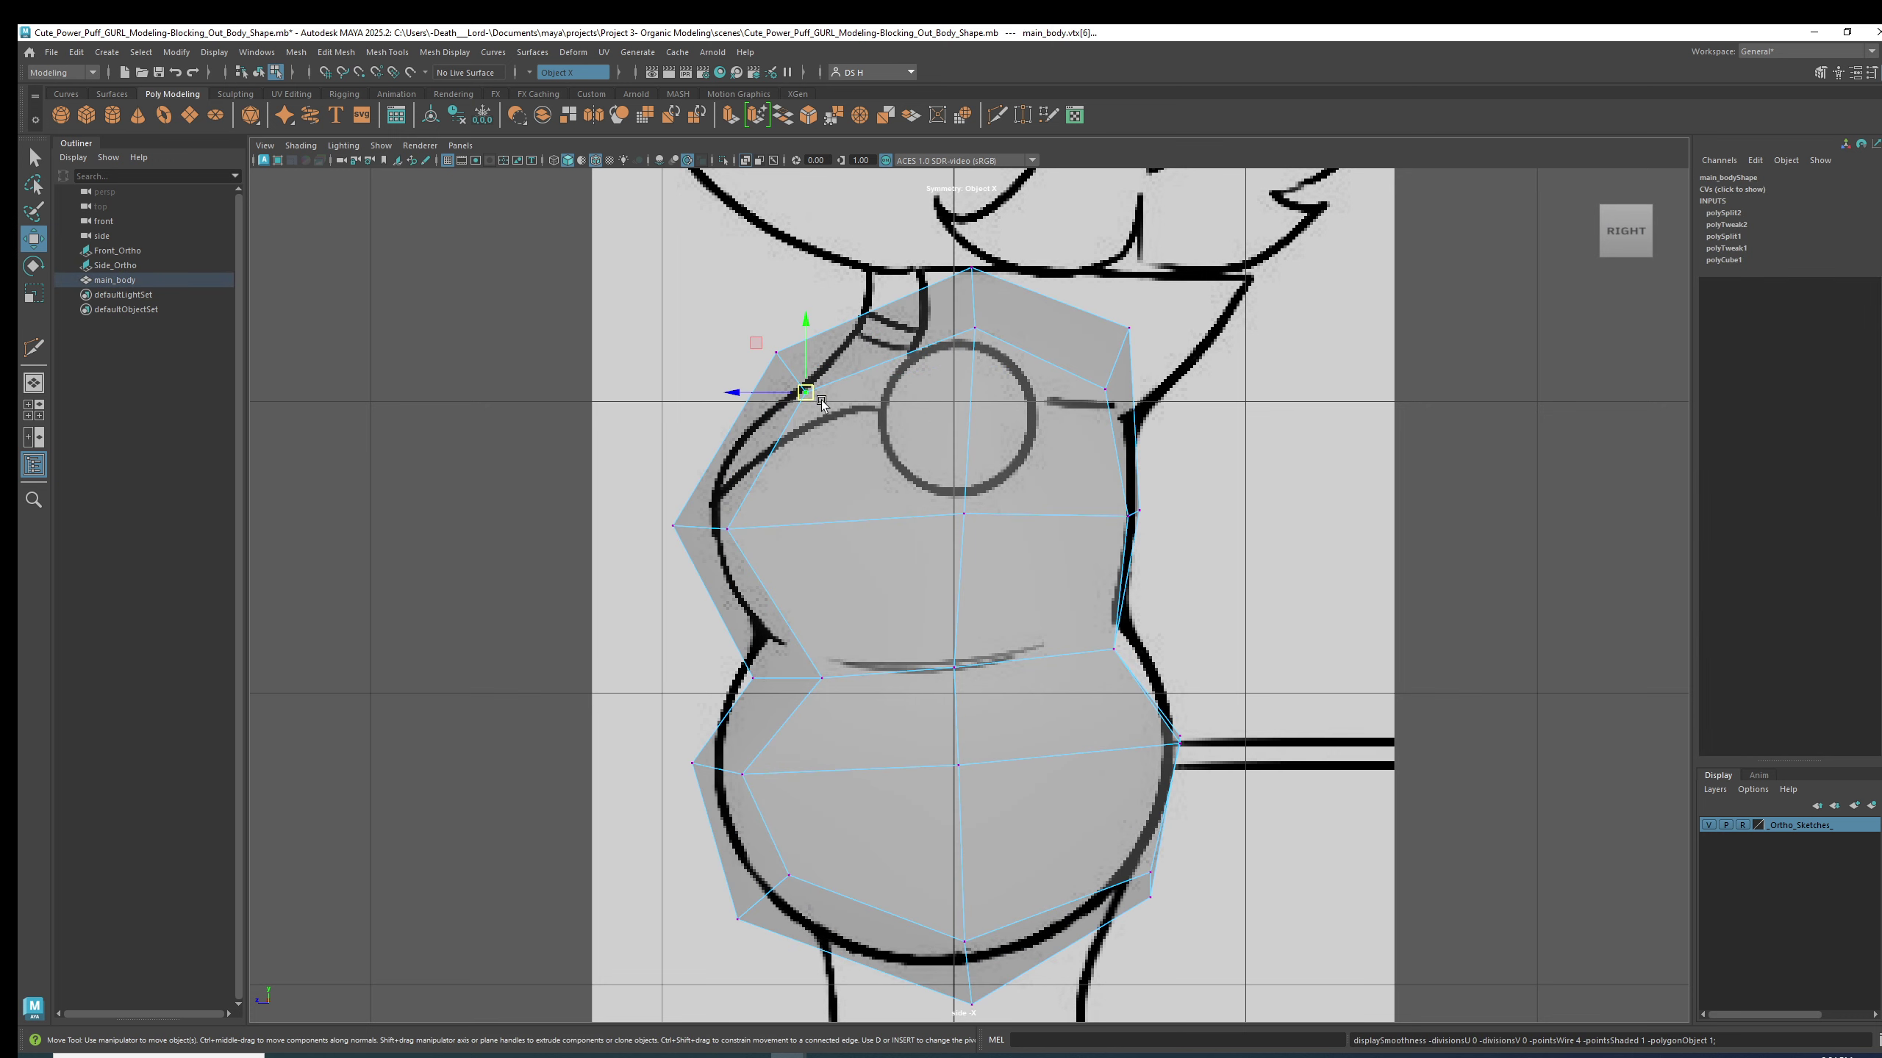
{"action": "left_click_drag", "start_coordinate": [806, 392], "coordinate": [803, 388]}
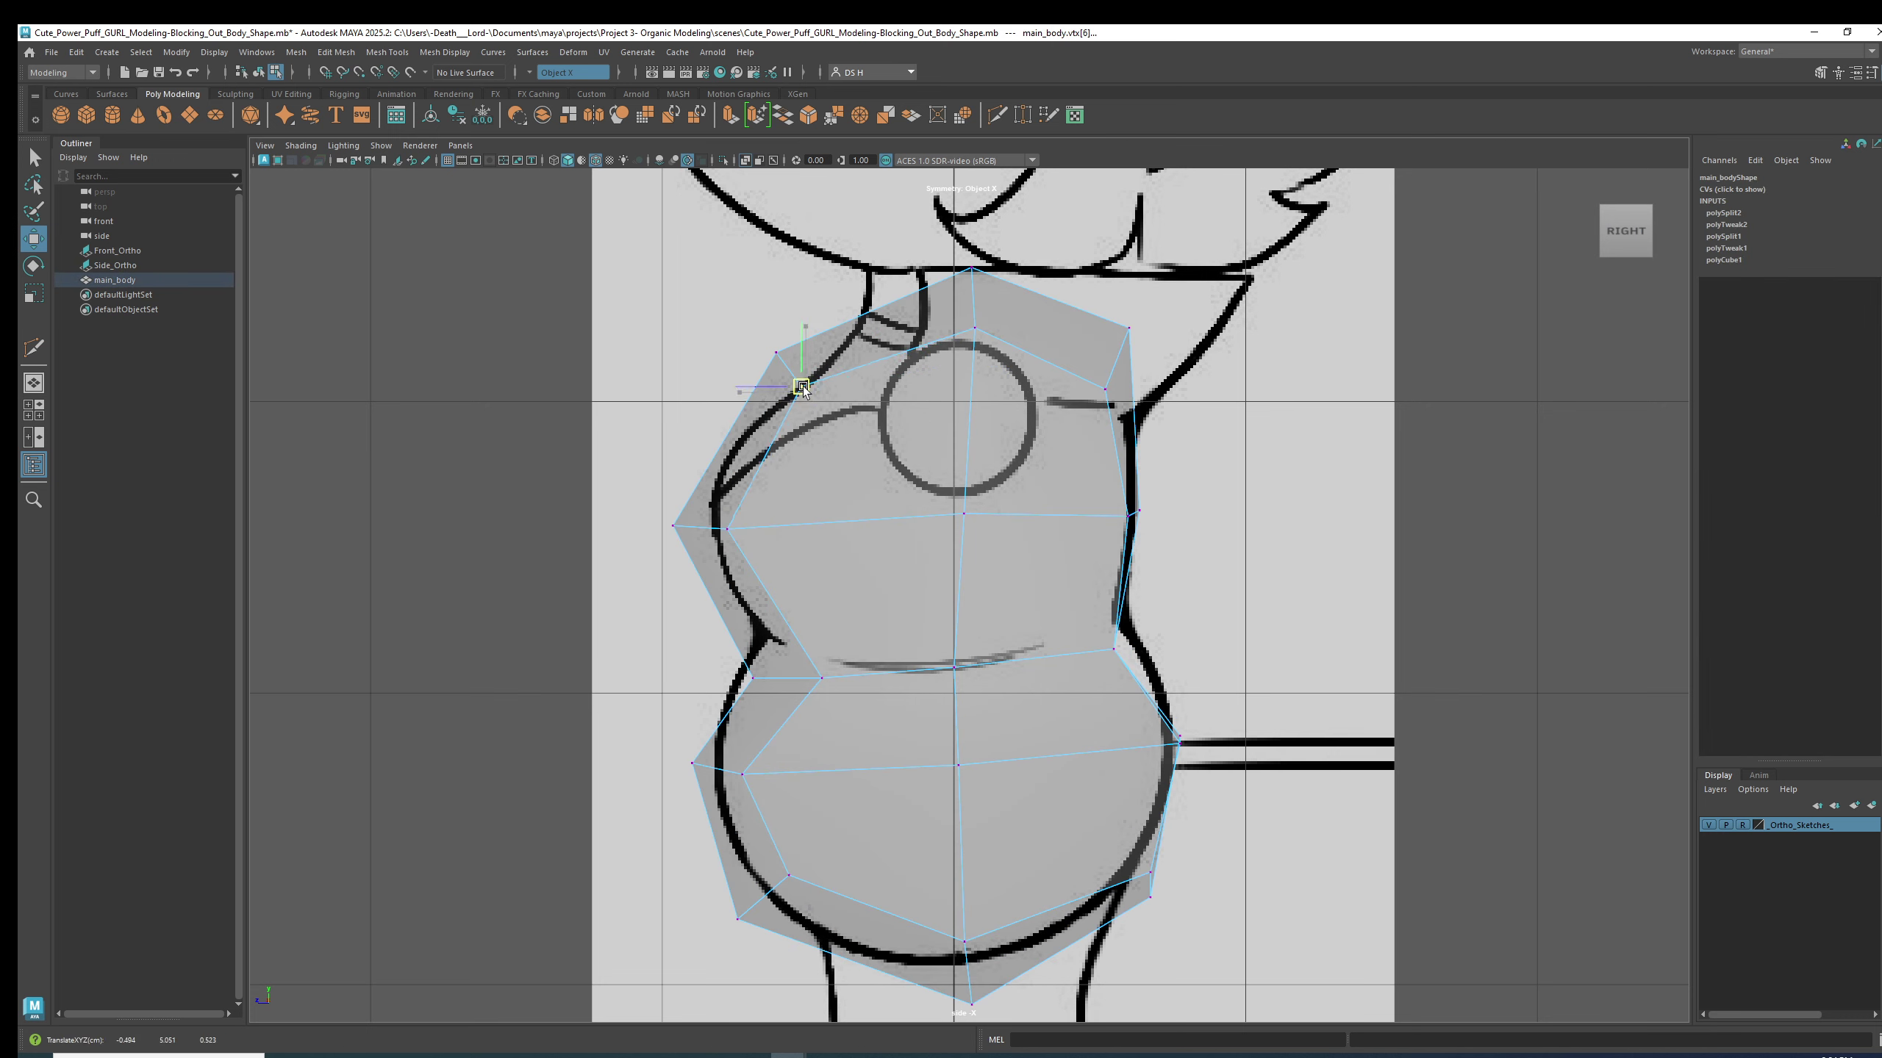
- Raise the top's middle side vertices in the side view and check the shoulder on the smoothed form
{"action": "left_click", "coordinate": [974, 328]}
{"action": "left_click_drag", "start_coordinate": [974, 328], "coordinate": [974, 304]}
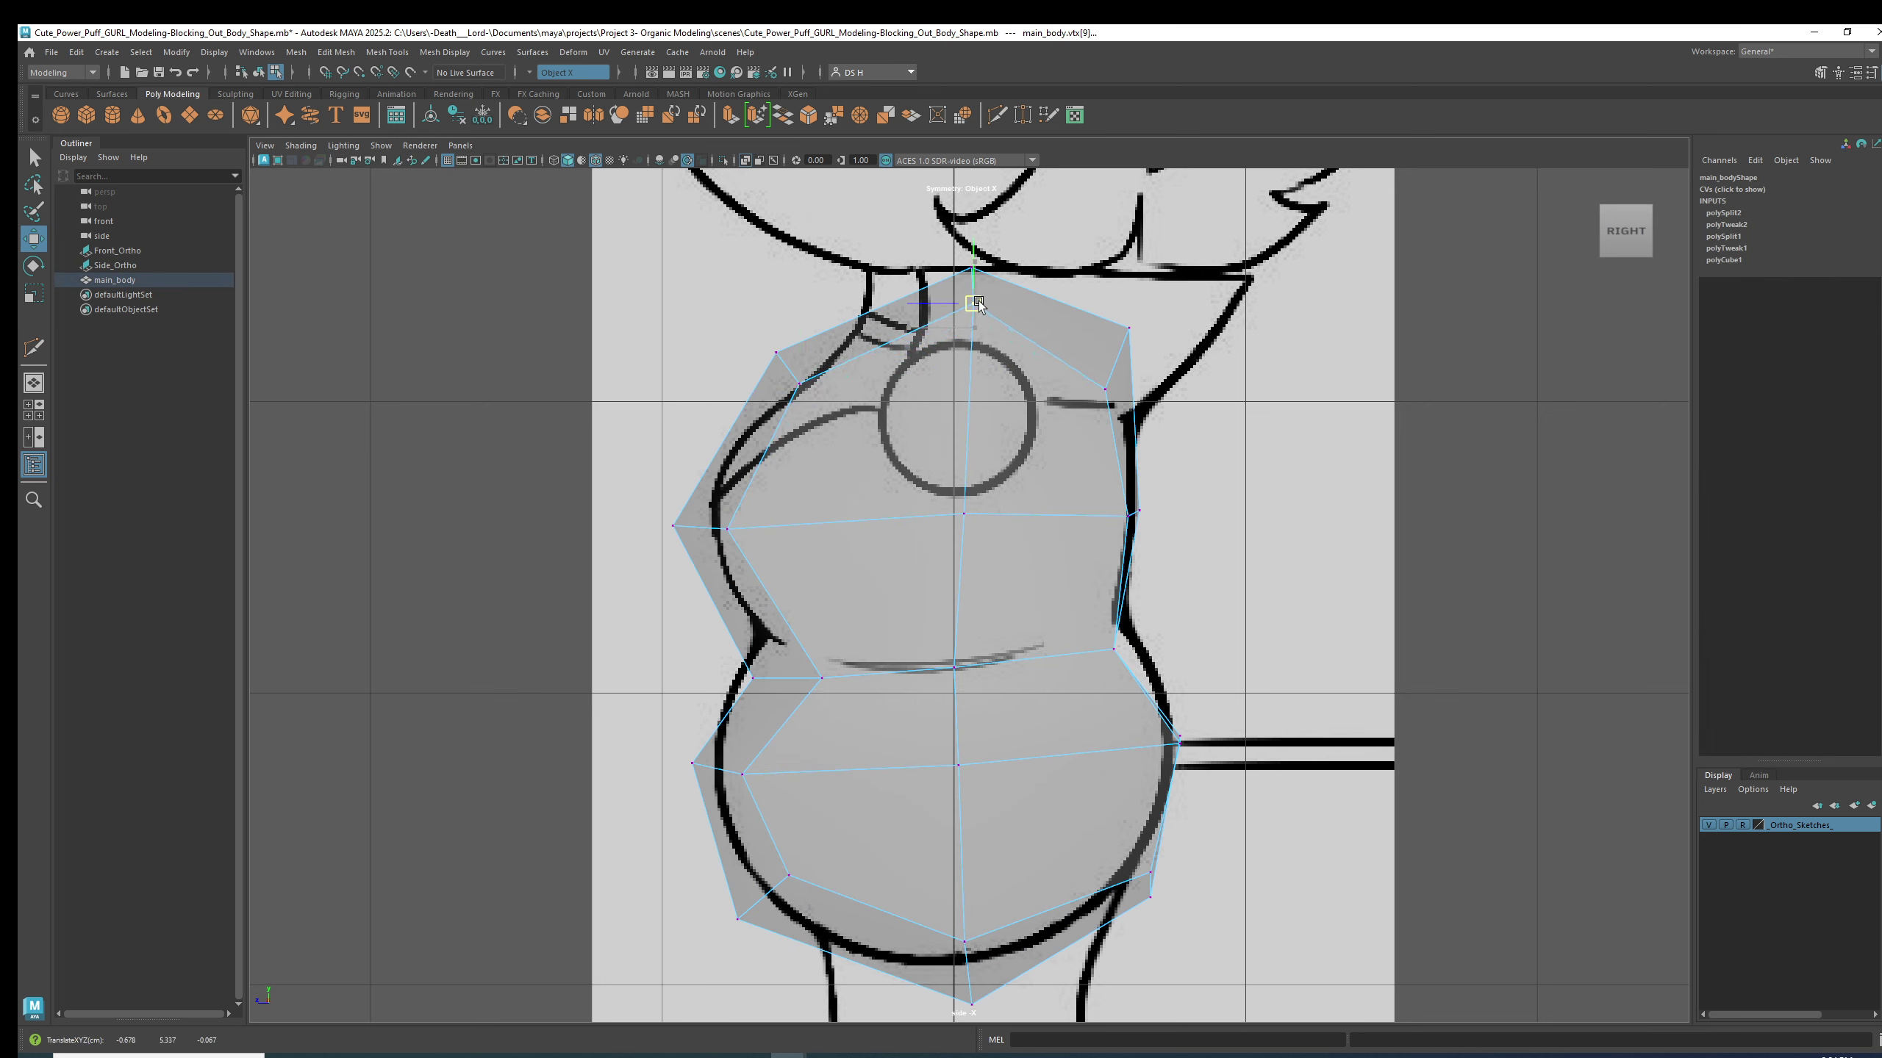
{"action": "key", "text": "3"}
{"action": "key", "text": "1"}
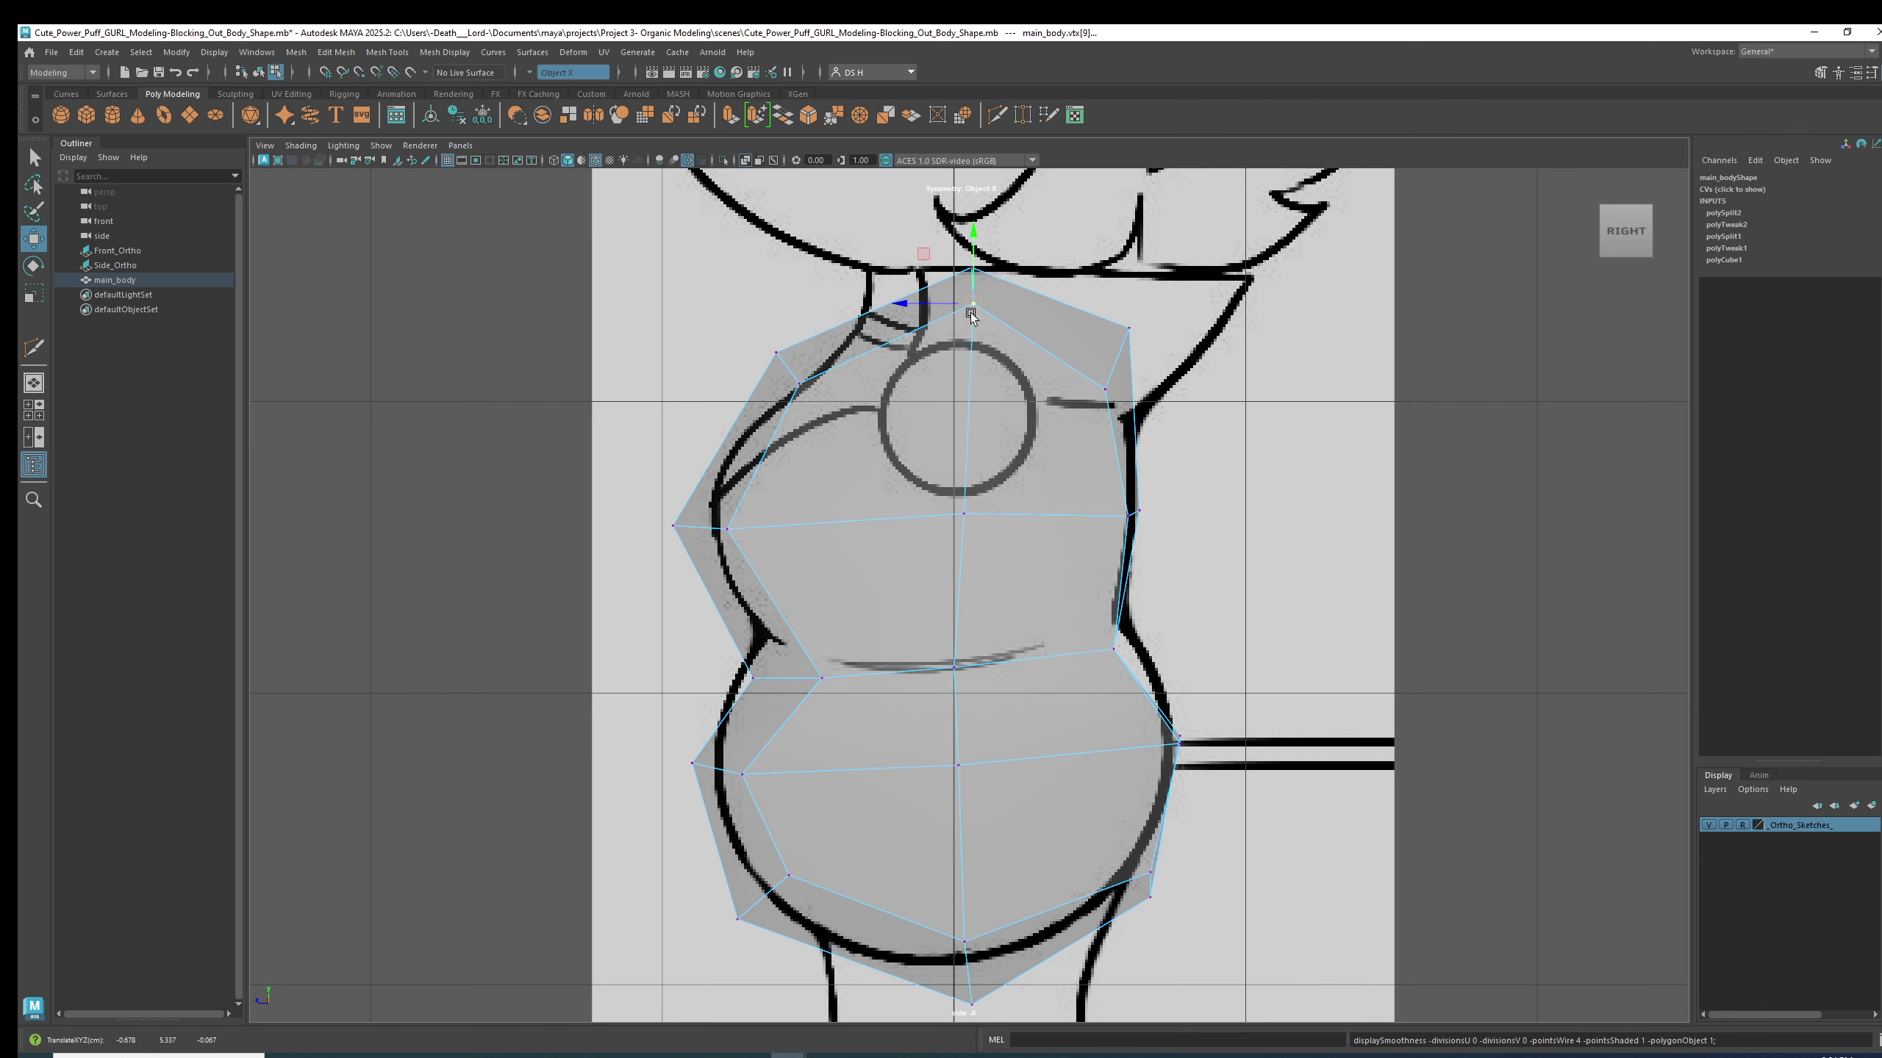
{"action": "key", "text": "F11"}
{"action": "left_click", "coordinate": [889, 326]}
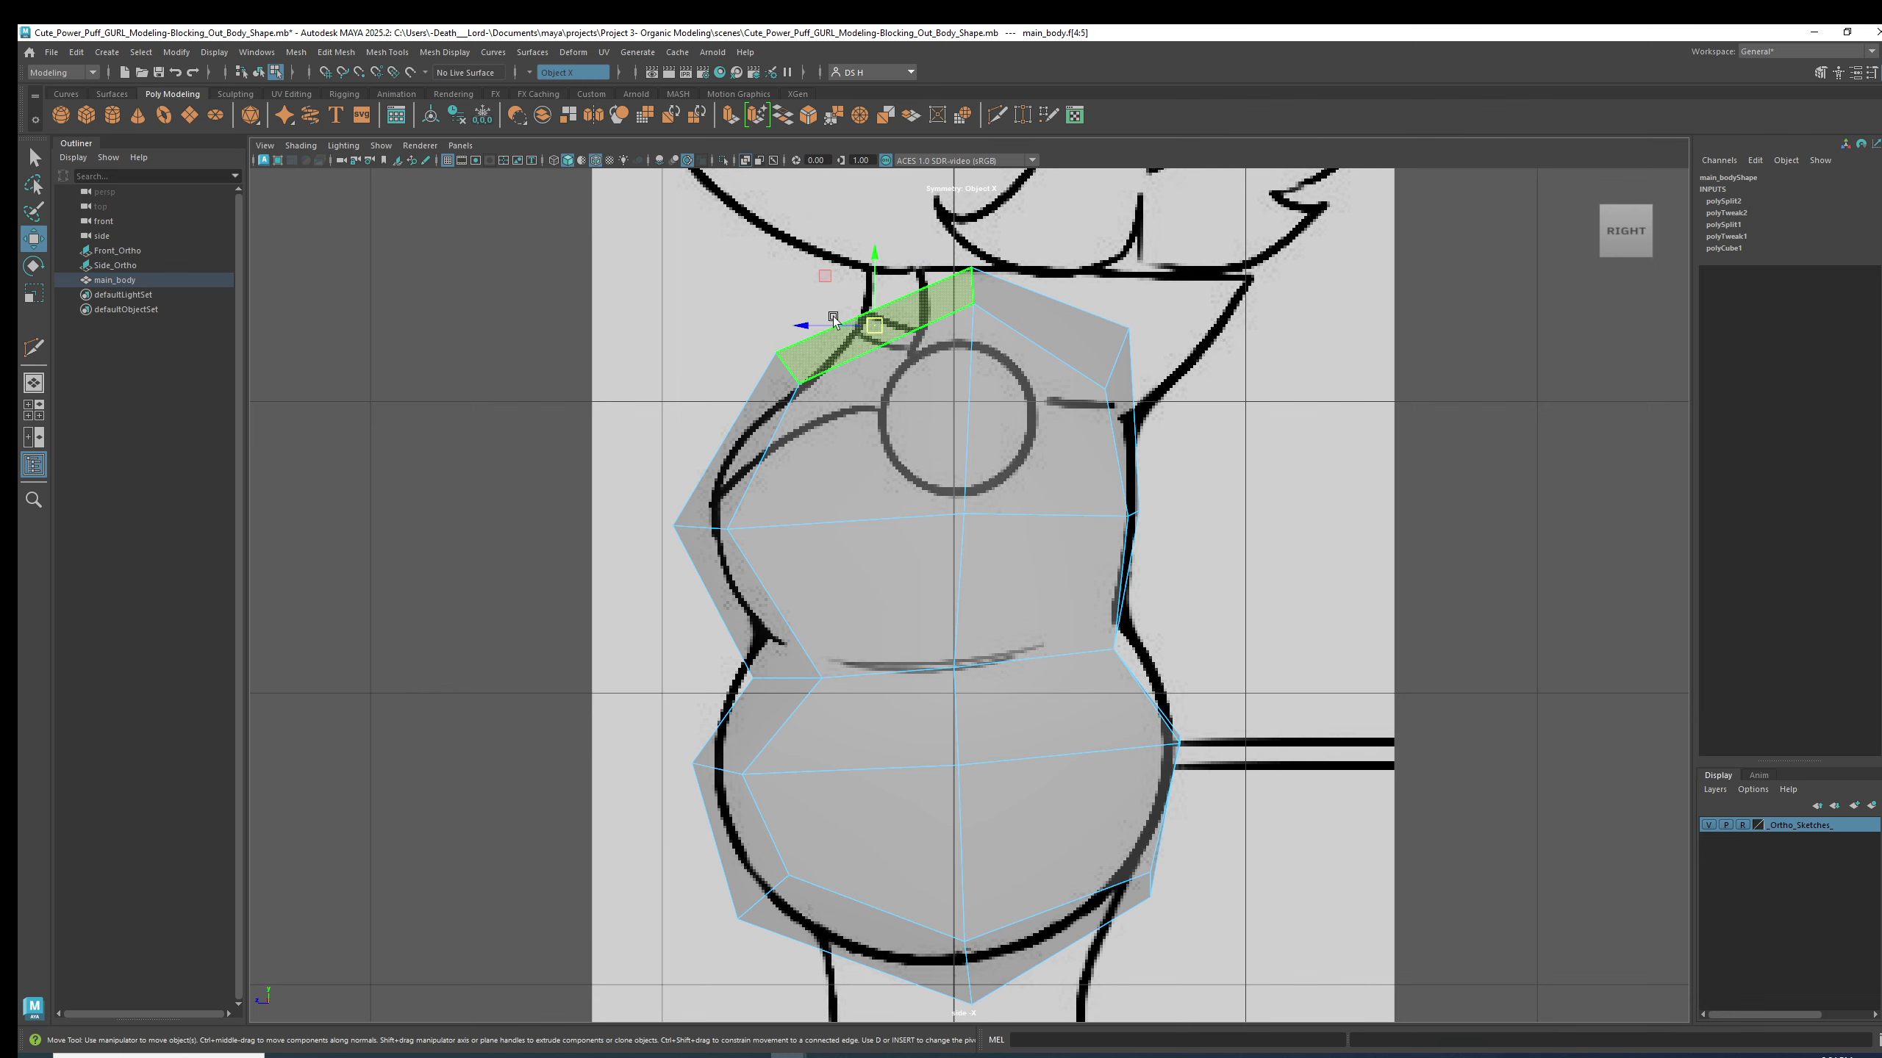
{"action": "key", "text": "space"}
{"action": "left_click_drag", "start_coordinate": [1387, 303], "coordinate": [1124, 263], "text": "alt"}
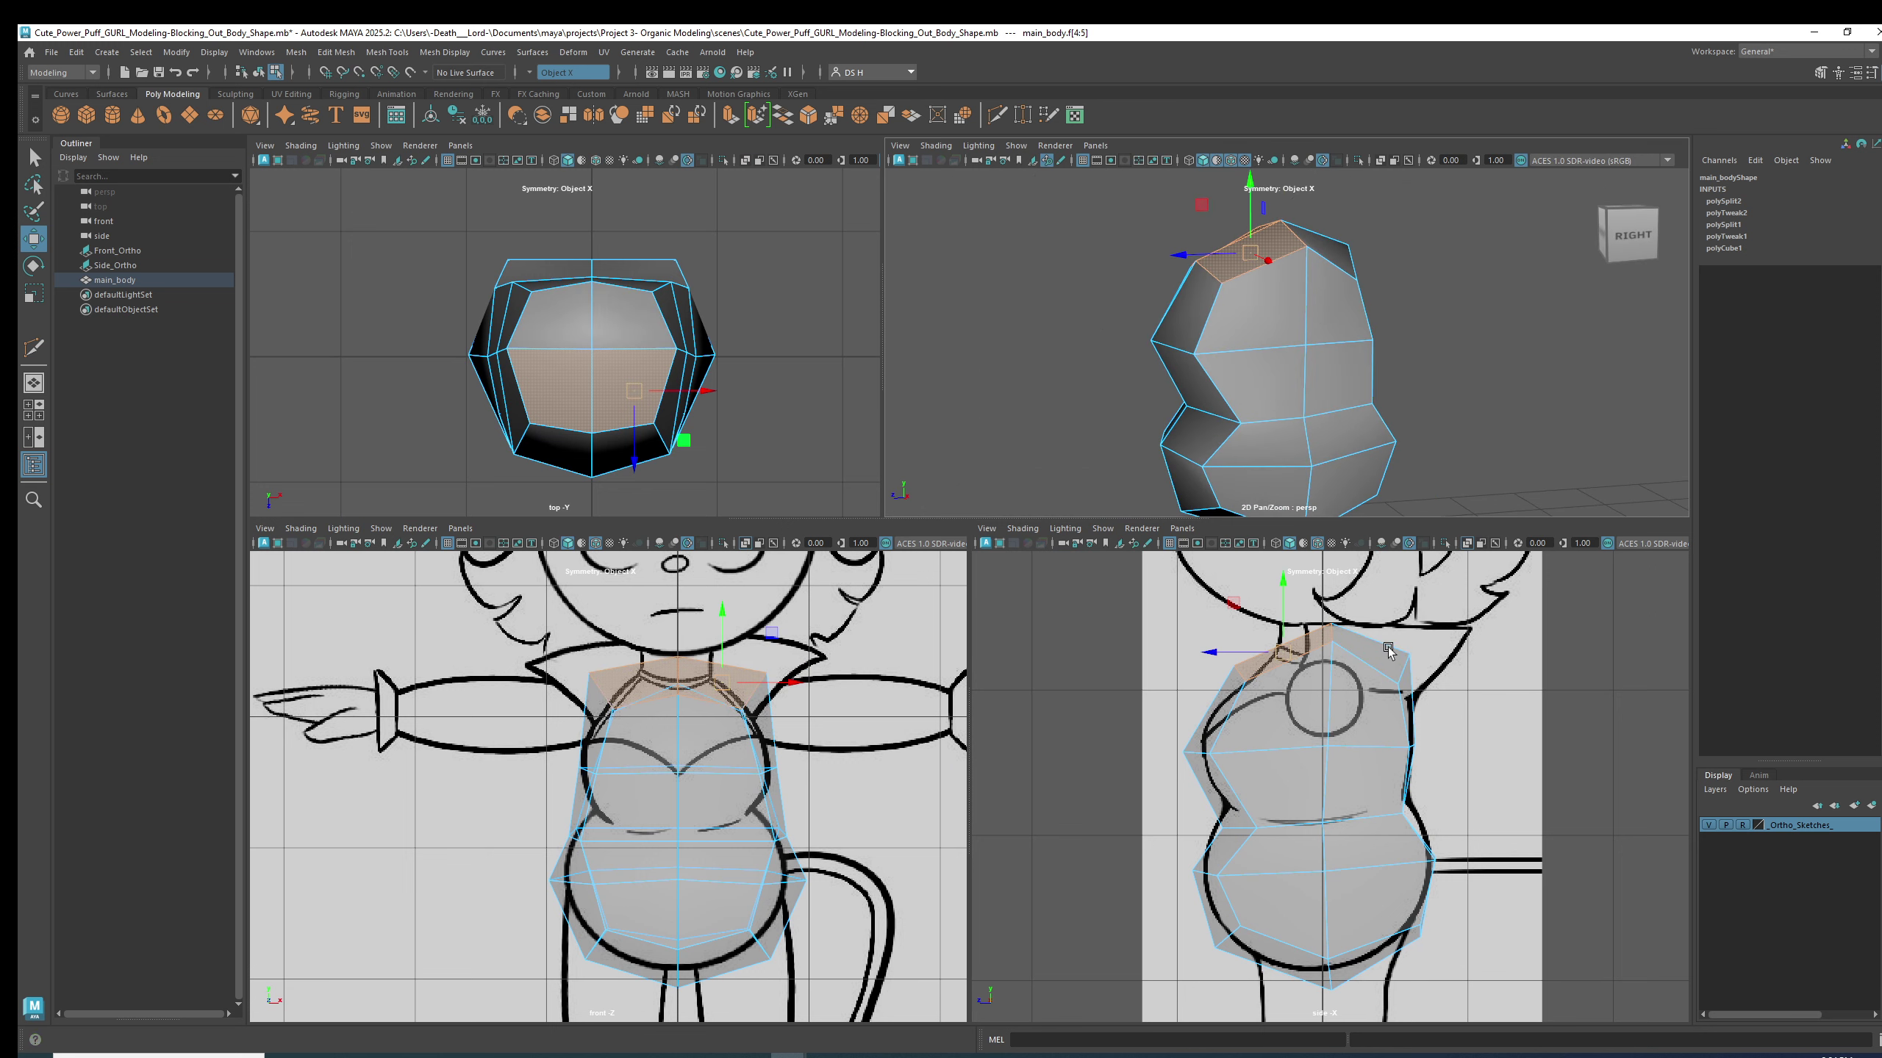
{"action": "left_click", "coordinate": [1384, 651]}
{"action": "left_click_drag", "start_coordinate": [1520, 311], "coordinate": [1323, 267], "text": "alt"}
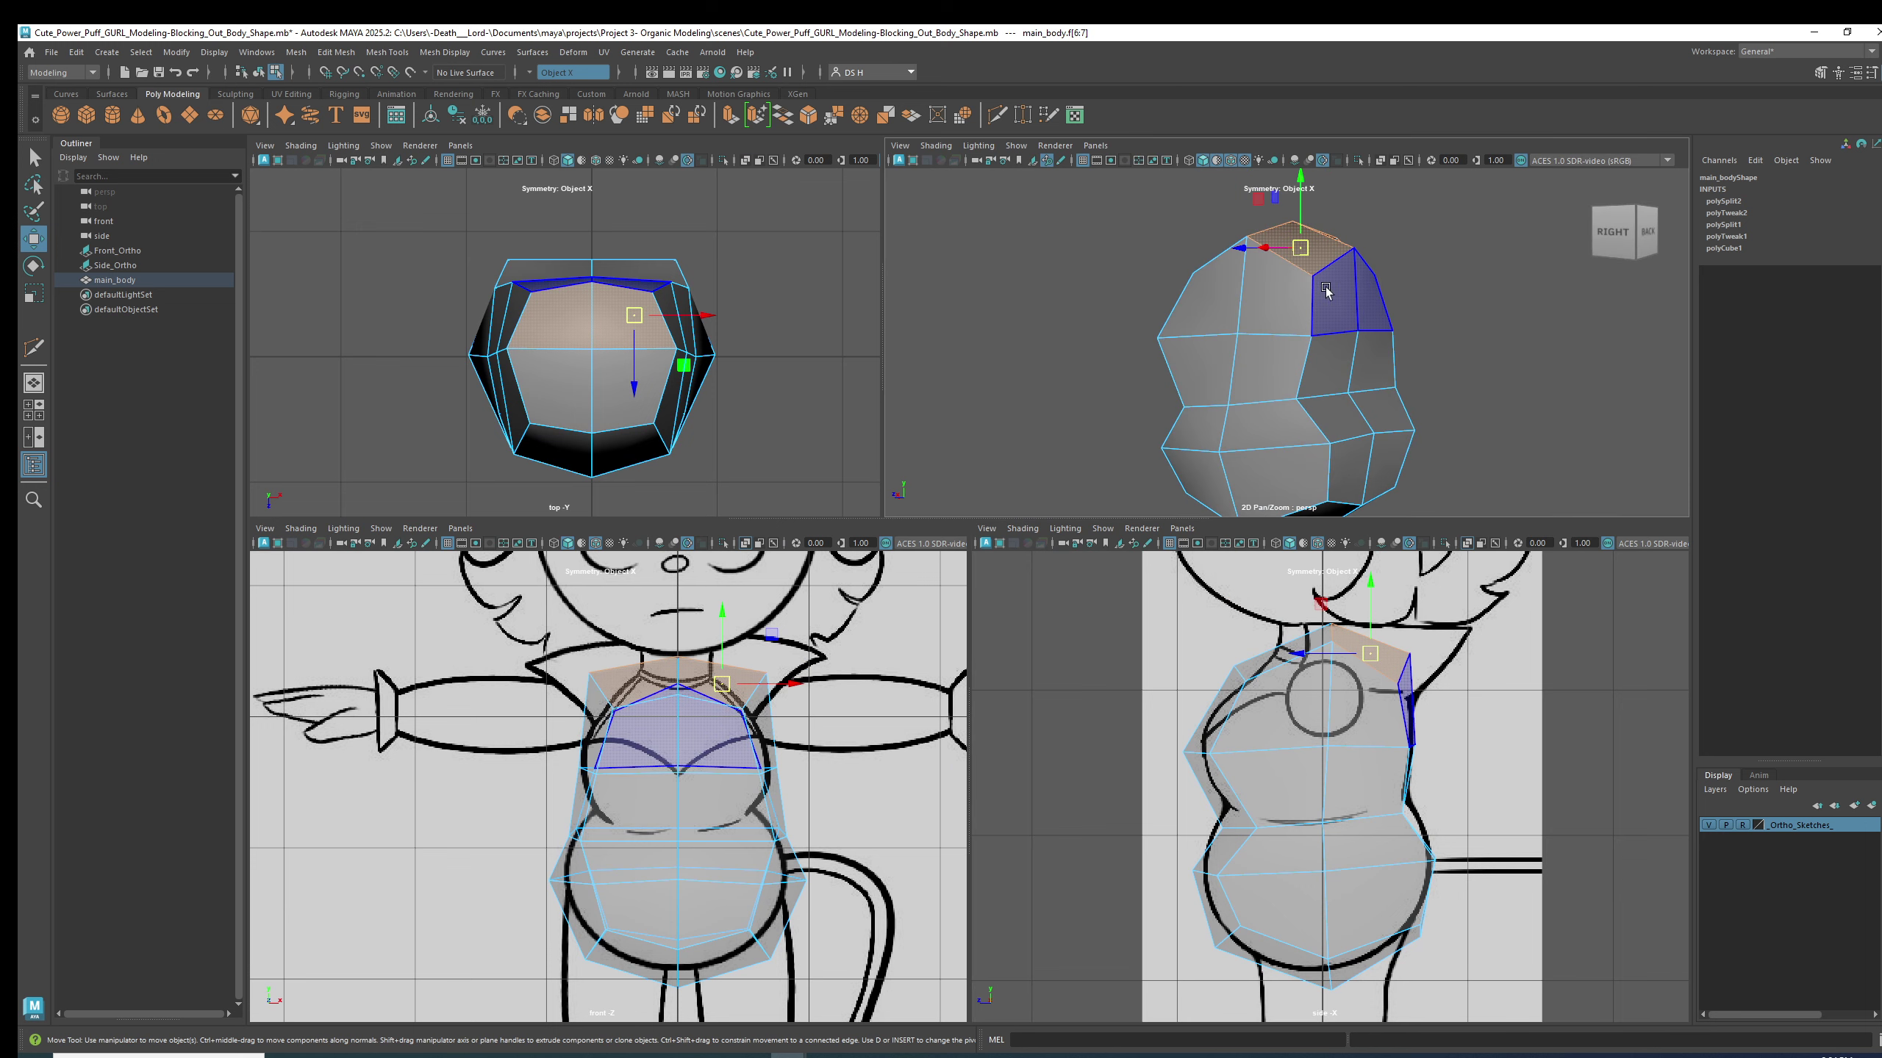
{"action": "key", "text": "ctrl+z"}
{"action": "key", "text": "ctrl+z"}
{"action": "key", "text": "ctrl+z"}
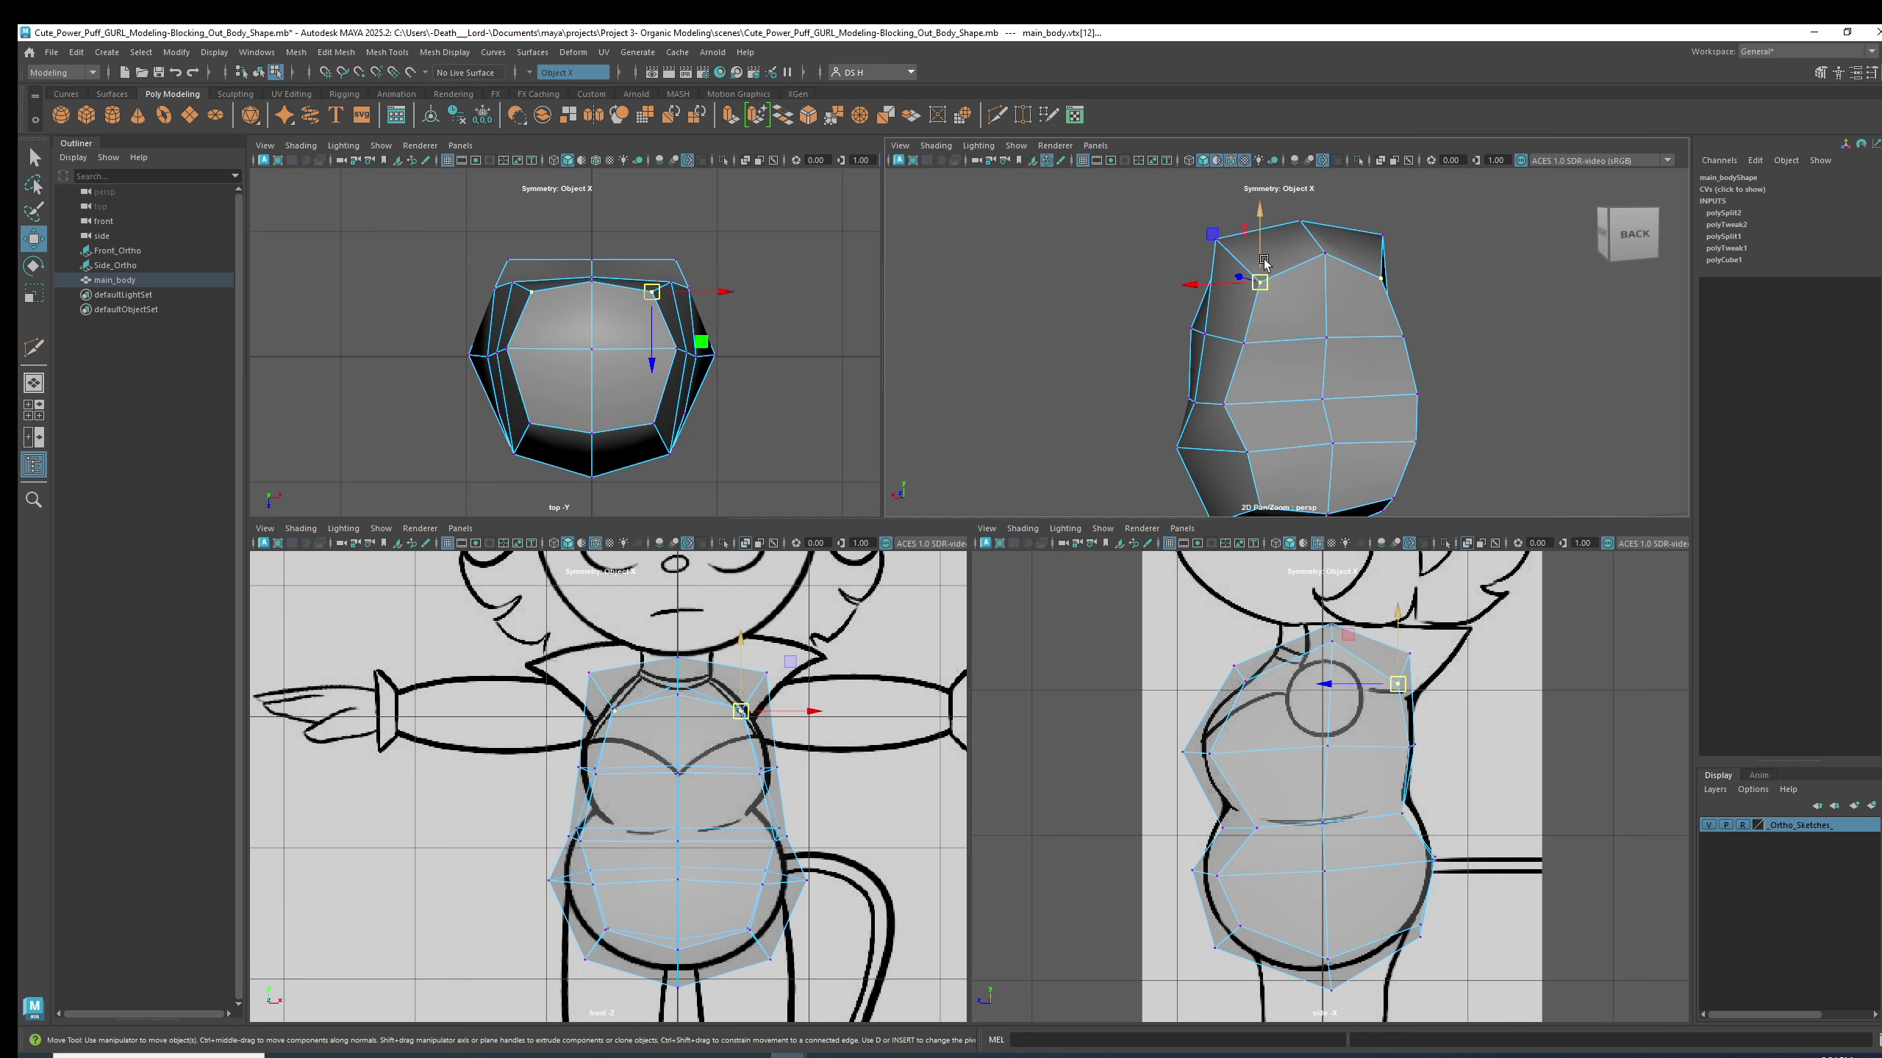
- Raise the top's back corner vertices and adjust the depth of the chest loop's back corner vertices
{"action": "left_click_drag", "start_coordinate": [1260, 214], "coordinate": [1476, 295]}
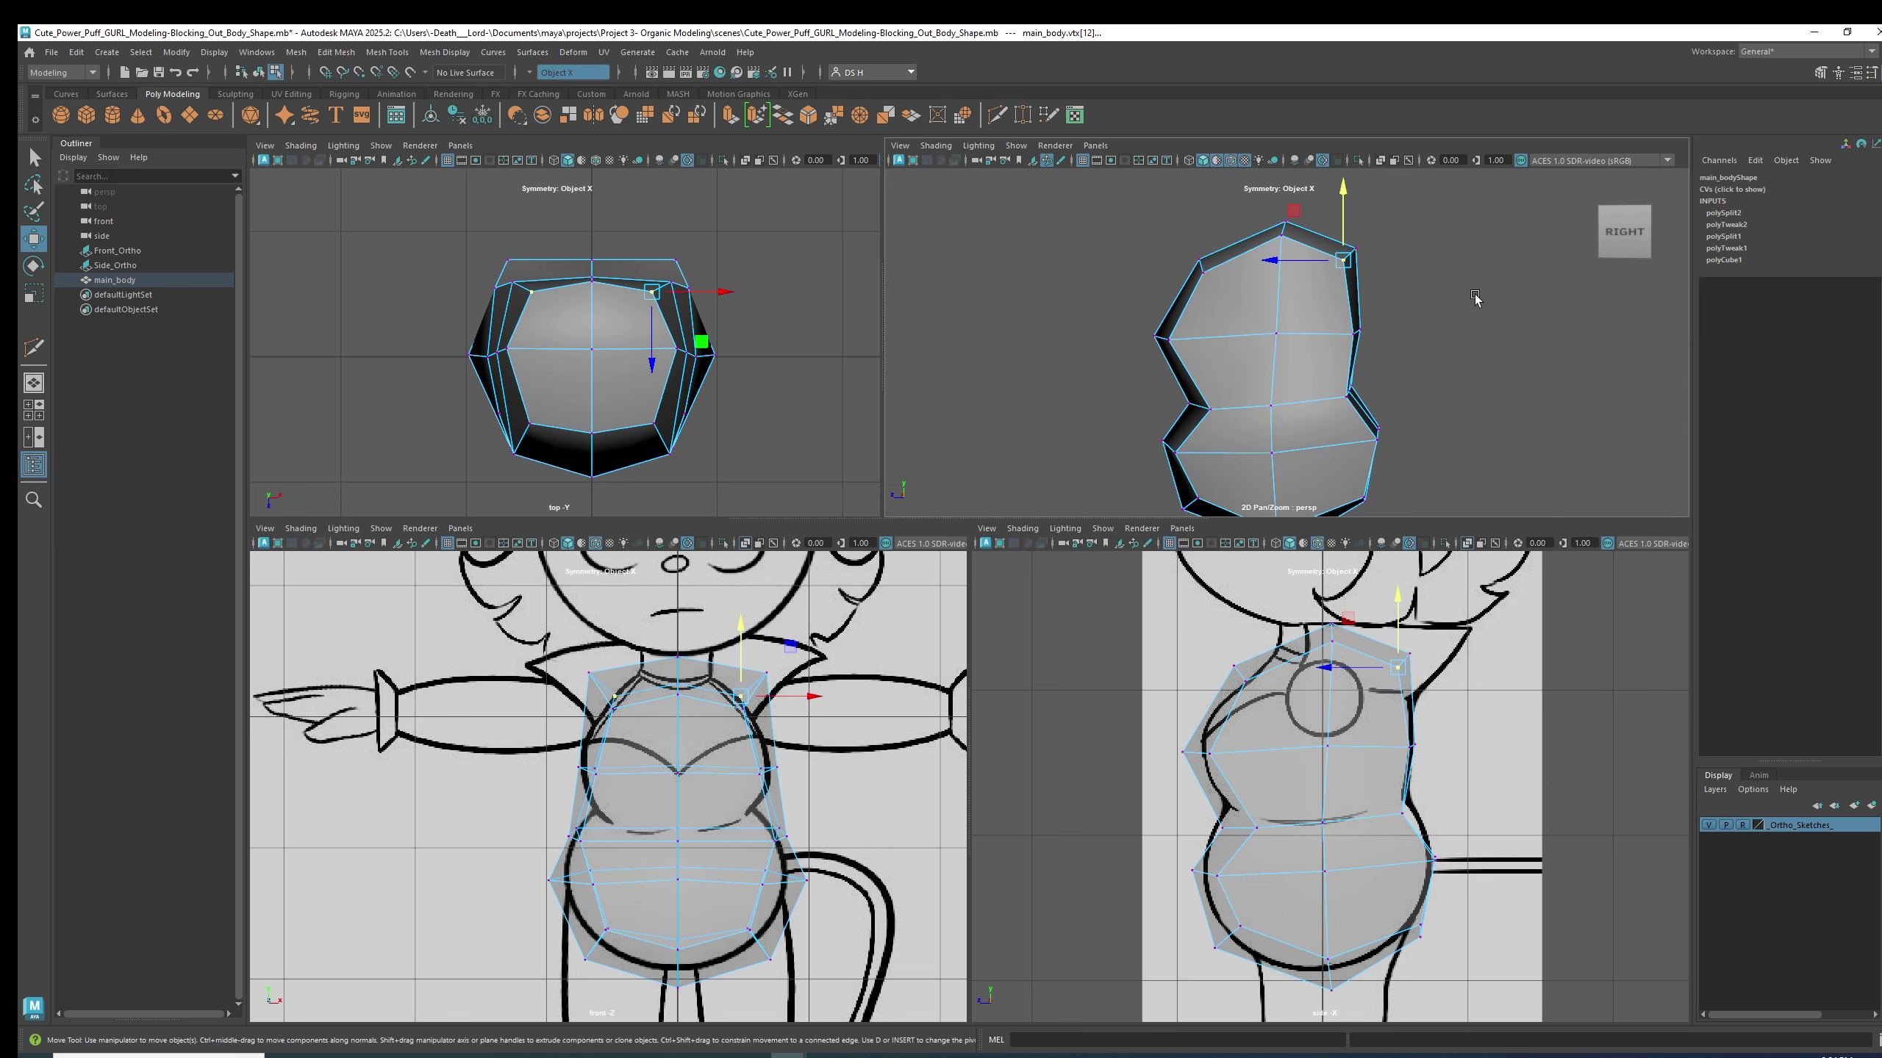
{"action": "left_click", "coordinate": [1378, 758]}
{"action": "left_click", "coordinate": [1405, 754]}
{"action": "left_click_drag", "start_coordinate": [1356, 752], "coordinate": [1348, 745]}
{"action": "scroll", "coordinate": [1457, 348], "scroll_direction": "up", "scroll_amount": 3}
{"action": "left_click_drag", "start_coordinate": [1457, 349], "coordinate": [1201, 403], "text": "alt"}
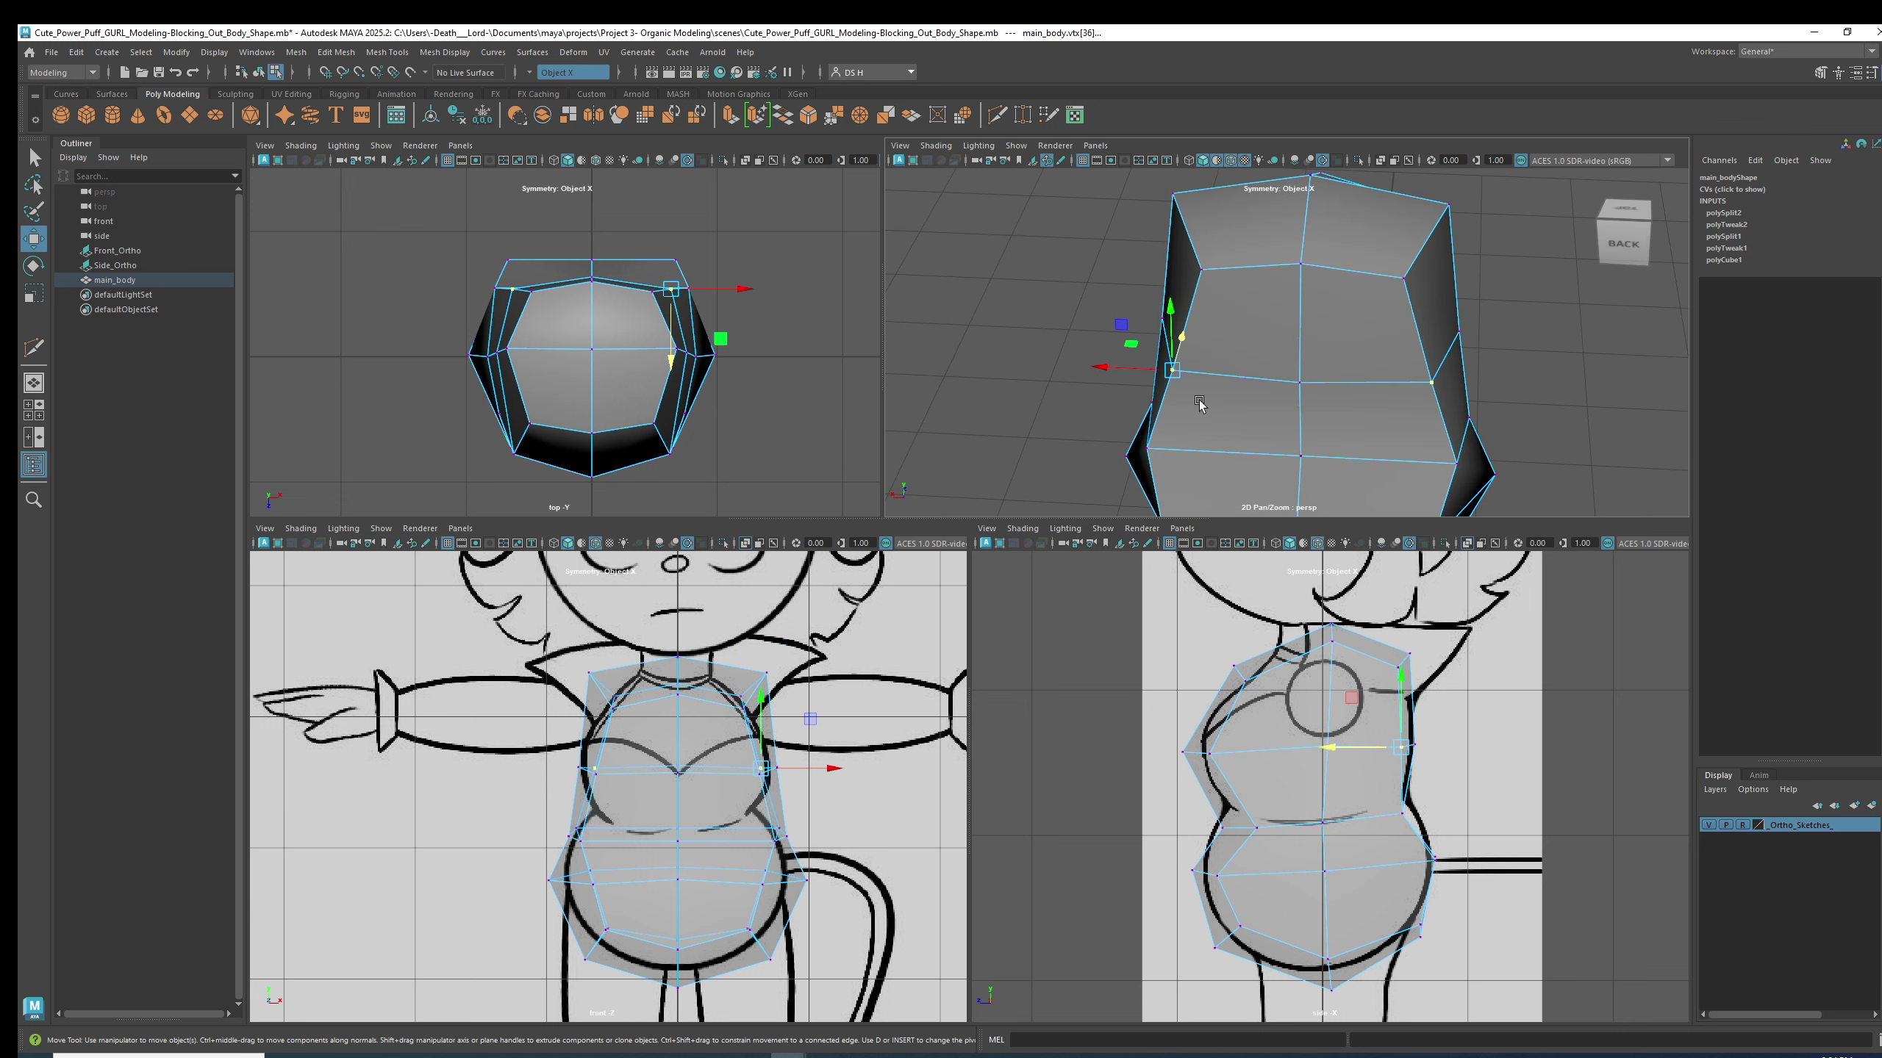
- Narrow the back by moving the chest and waist loops' back corner vertices inward, comparing the cage with the smoothed form
{"action": "middle_click_drag", "start_coordinate": [1201, 403], "coordinate": [1196, 415]}
{"action": "left_click_drag", "start_coordinate": [1197, 415], "coordinate": [1186, 463], "text": "alt"}
{"action": "left_click_drag", "start_coordinate": [1117, 412], "coordinate": [1479, 325]}
{"action": "key", "text": "3"}
{"action": "key", "text": "1"}
{"action": "left_click", "coordinate": [1187, 380]}
{"action": "key", "text": "3"}
{"action": "scroll", "coordinate": [1267, 317], "scroll_direction": "down", "scroll_amount": 5}
{"action": "left_click_drag", "start_coordinate": [1267, 317], "coordinate": [1059, 337], "text": "alt"}
{"action": "scroll", "coordinate": [1259, 348], "scroll_direction": "up", "scroll_amount": 5}
{"action": "left_click_drag", "start_coordinate": [1260, 349], "coordinate": [1165, 364], "text": "alt"}
{"action": "key", "text": "1"}
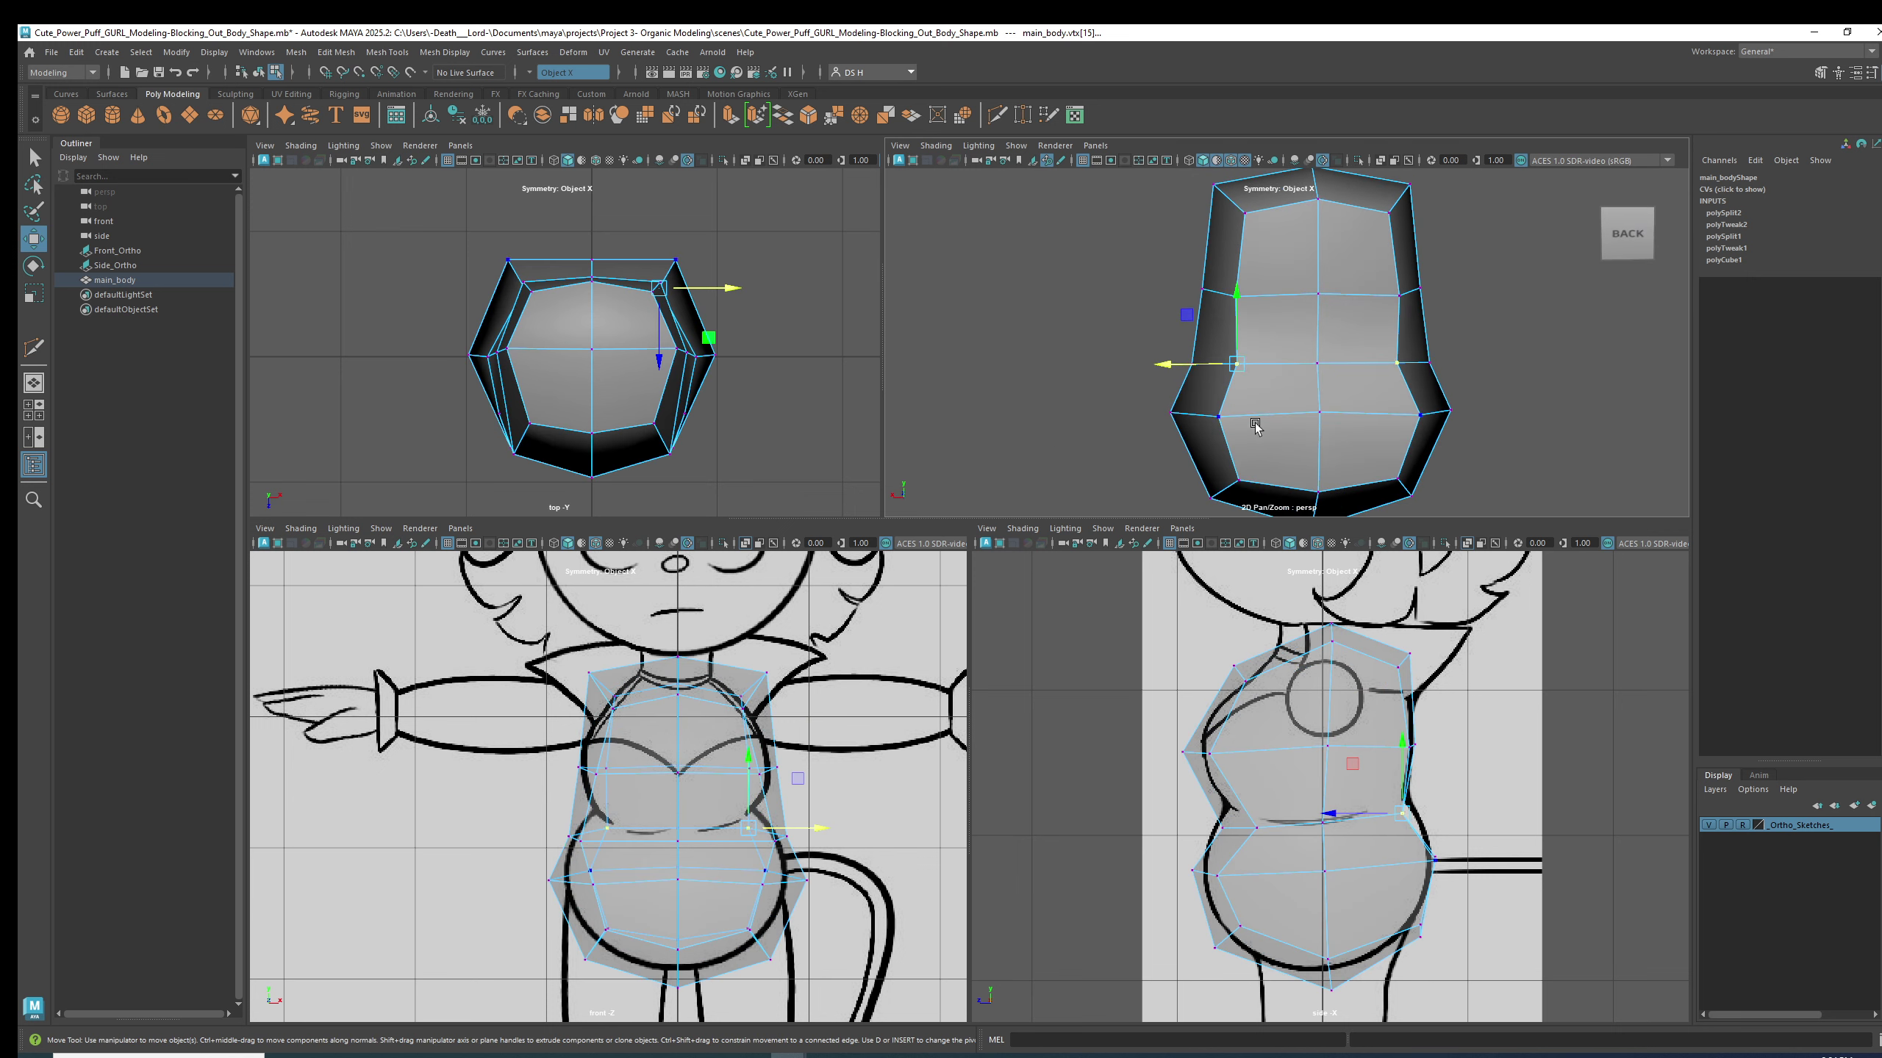
- Lower the hip loop's back centre vertex and back corner vertices in the perspective back view
{"action": "left_click", "coordinate": [1321, 410]}
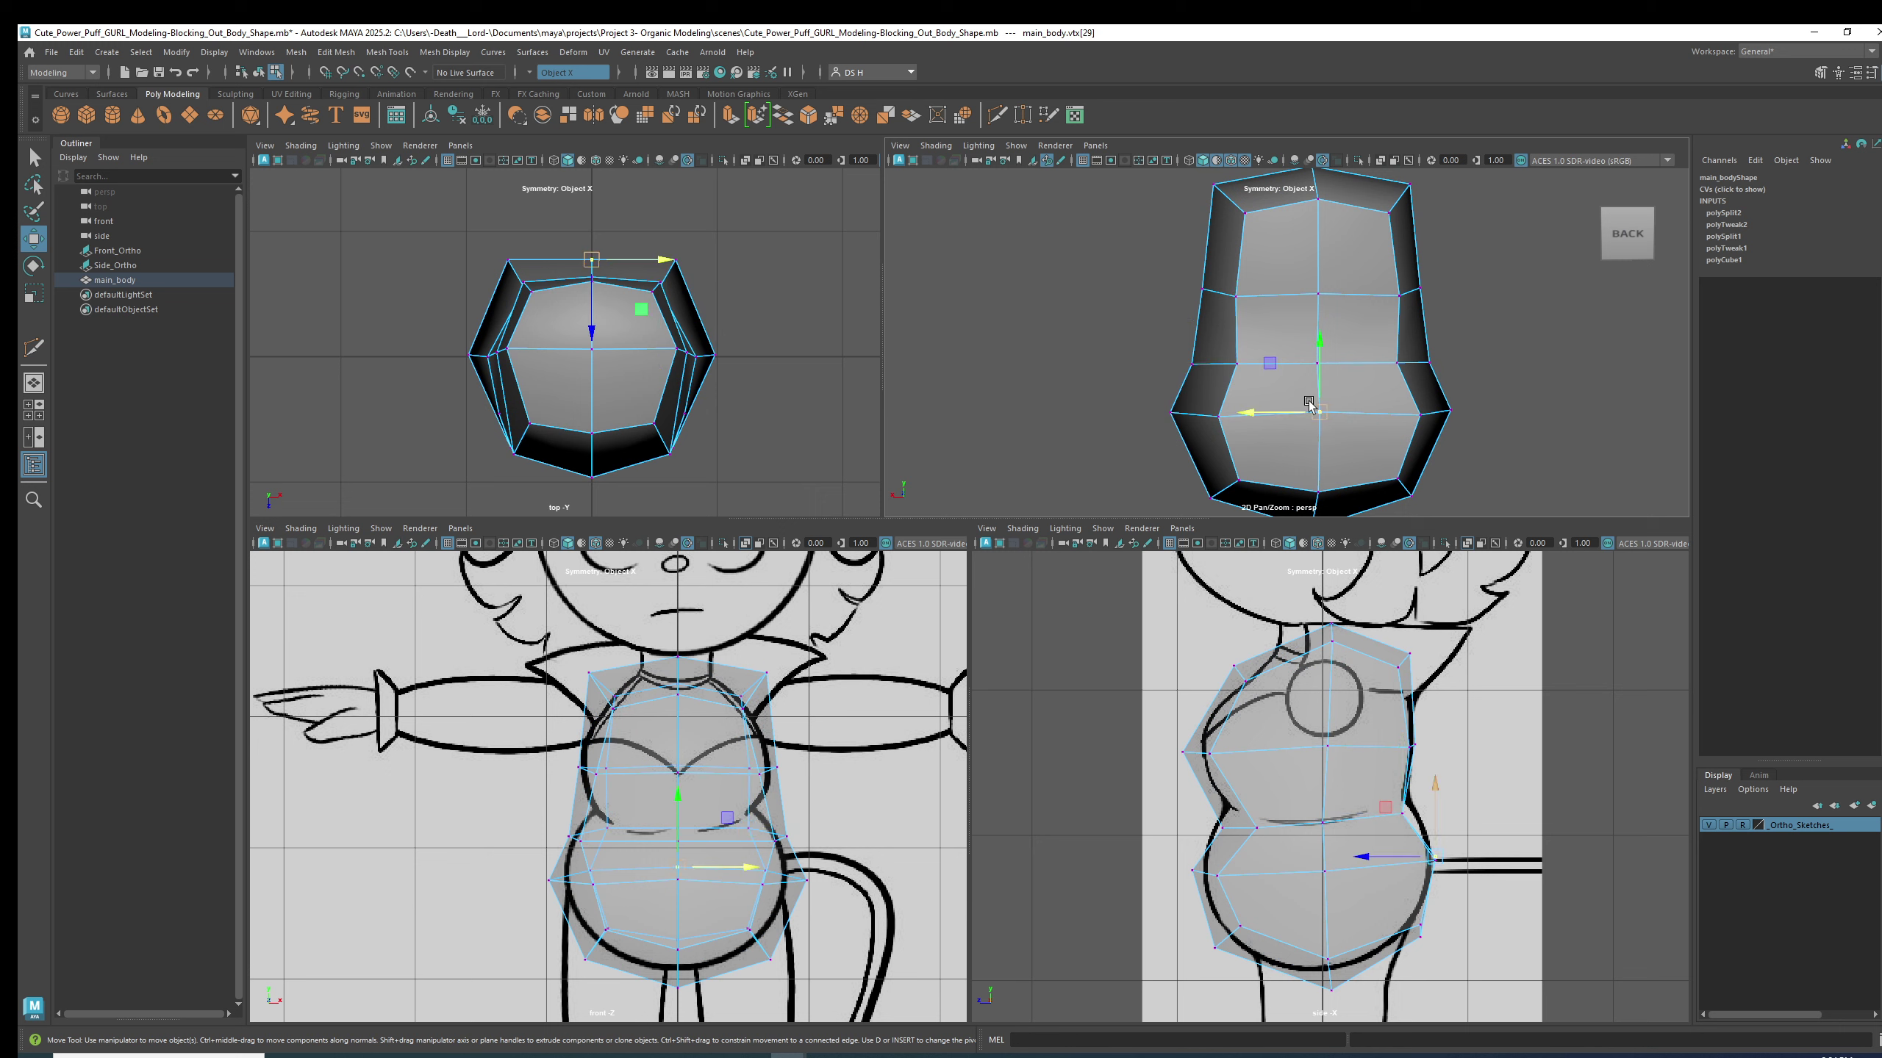
{"action": "key", "text": "f"}
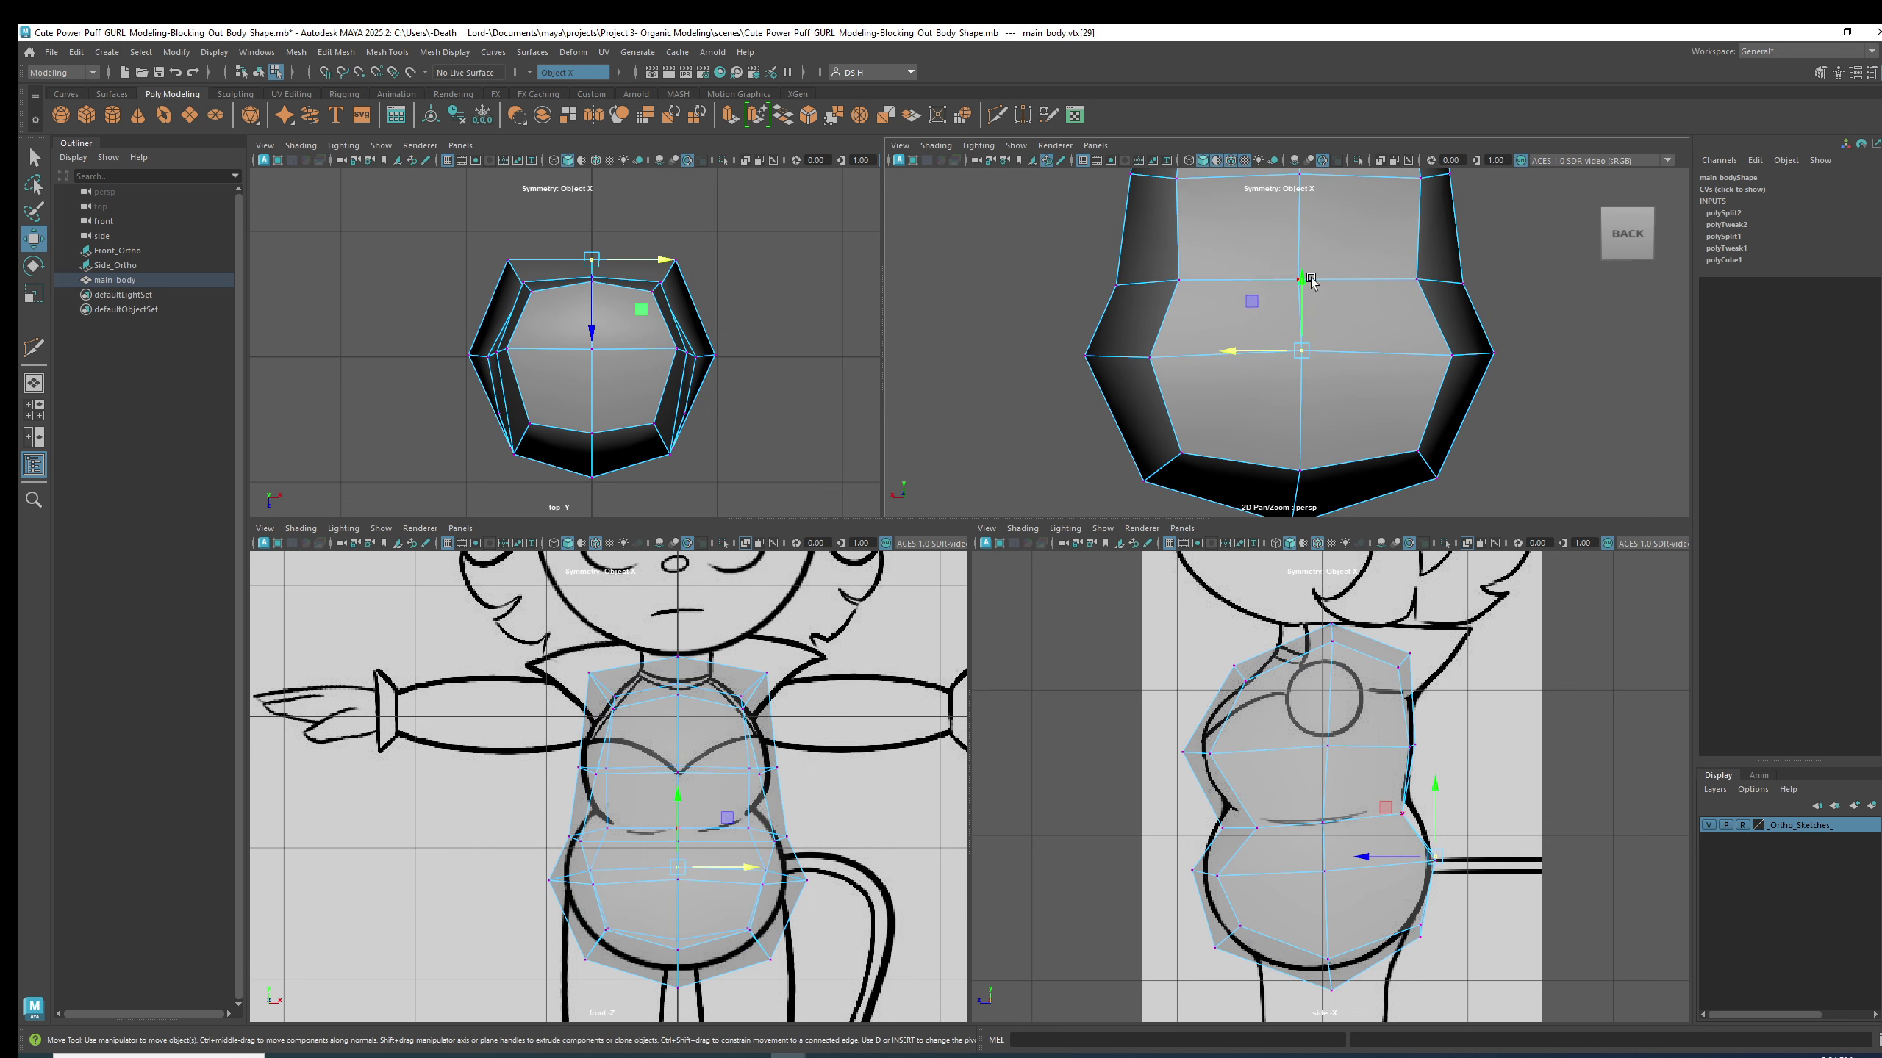
{"action": "left_click", "coordinate": [1149, 358]}
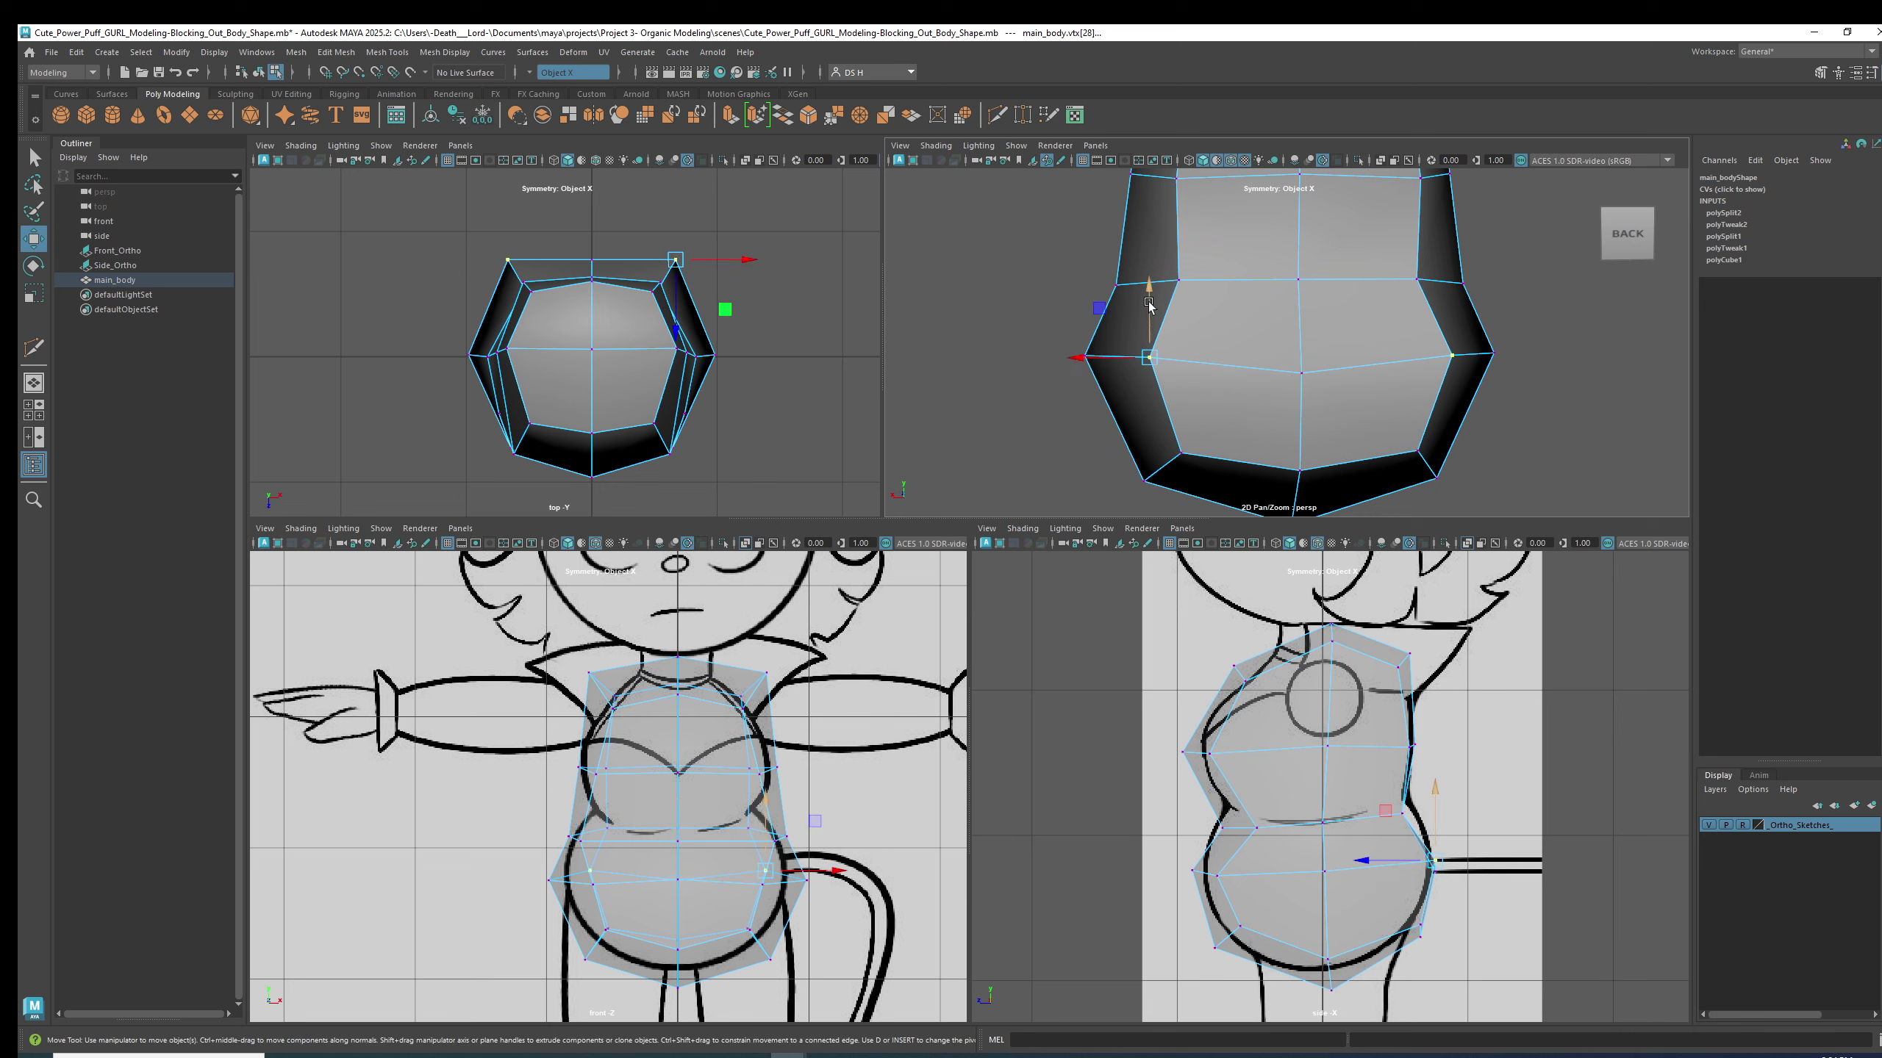
{"action": "left_click_drag", "start_coordinate": [1149, 302], "coordinate": [1238, 370]}
- Lower the hip loop's middle side vertices and front centre vertex, then check the smoothed form in perspective
{"action": "left_click", "coordinate": [1198, 378]}
{"action": "left_click", "coordinate": [1223, 356]}
{"action": "scroll", "coordinate": [1239, 370], "scroll_direction": "down", "scroll_amount": 3}
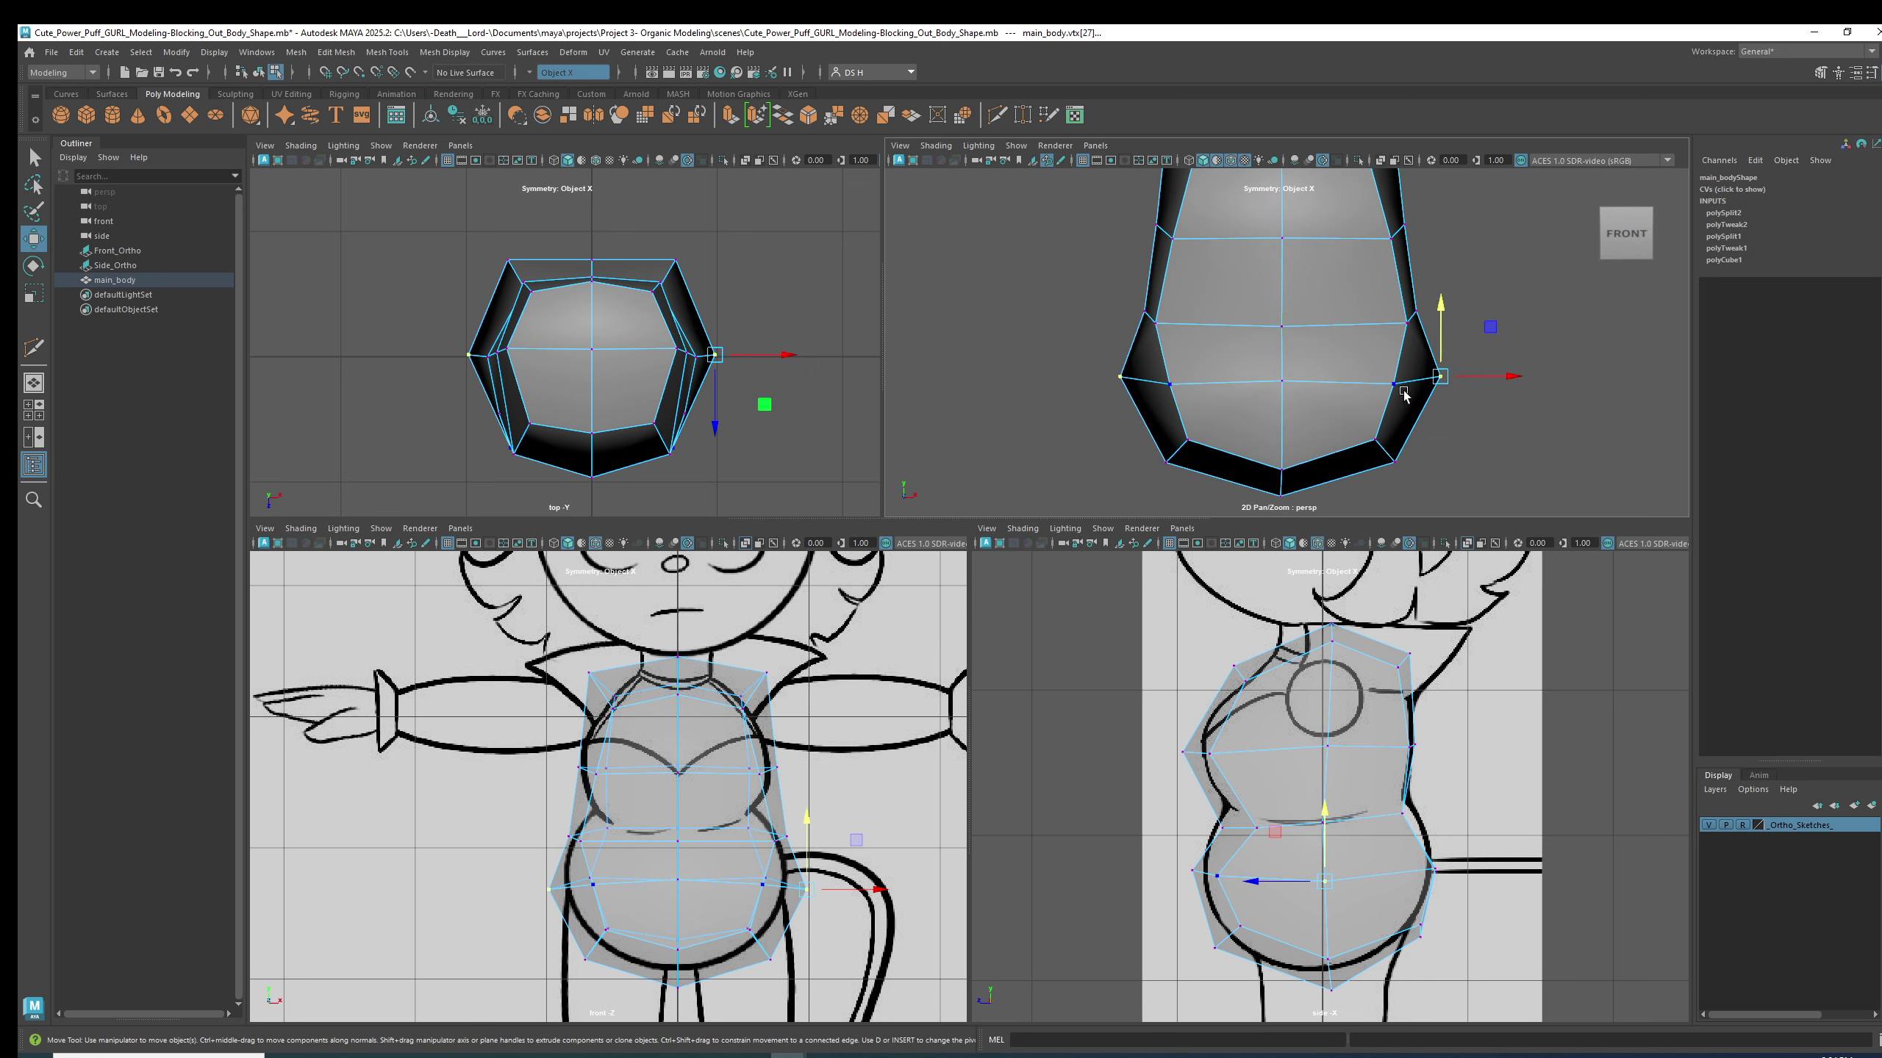
{"action": "left_click", "coordinate": [1281, 382]}
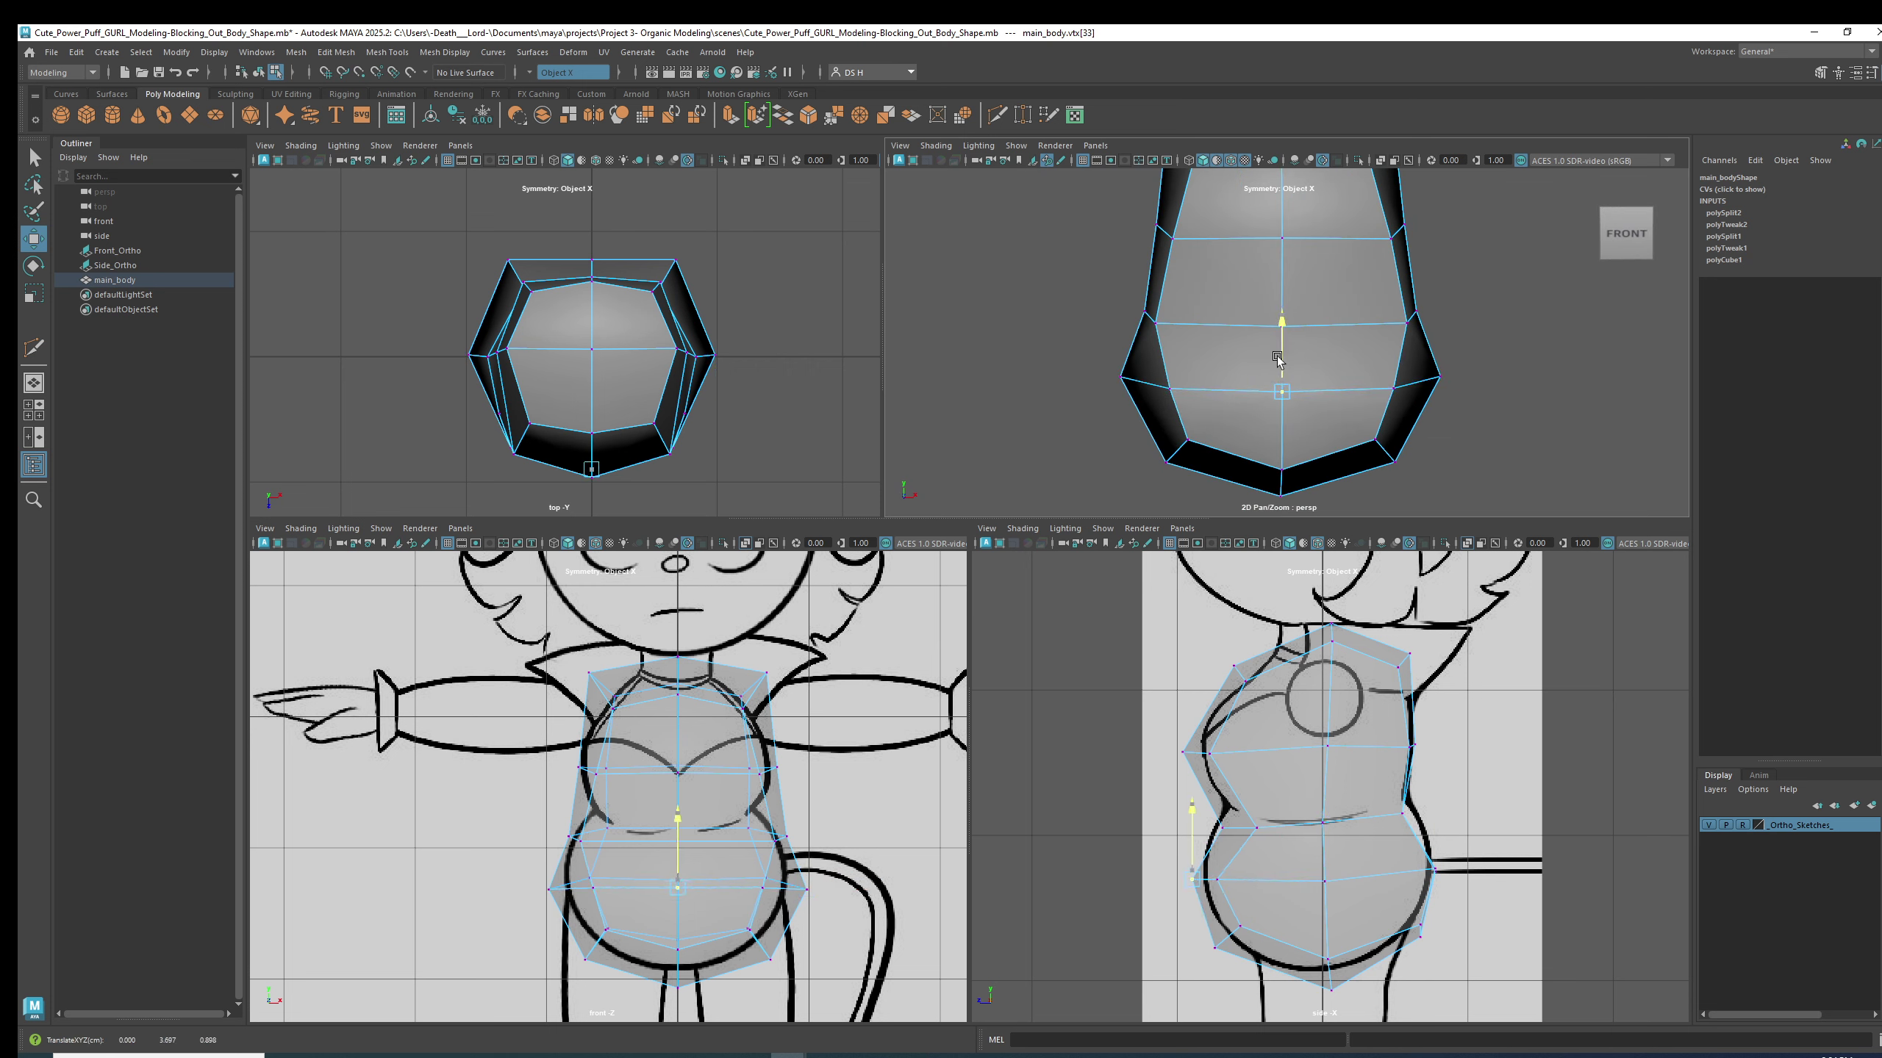
{"action": "key", "text": "3"}
{"action": "left_click_drag", "start_coordinate": [1369, 387], "coordinate": [869, 513], "text": "alt"}
{"action": "key", "text": "1"}
{"action": "key", "text": "space"}
{"action": "key", "text": "3"}
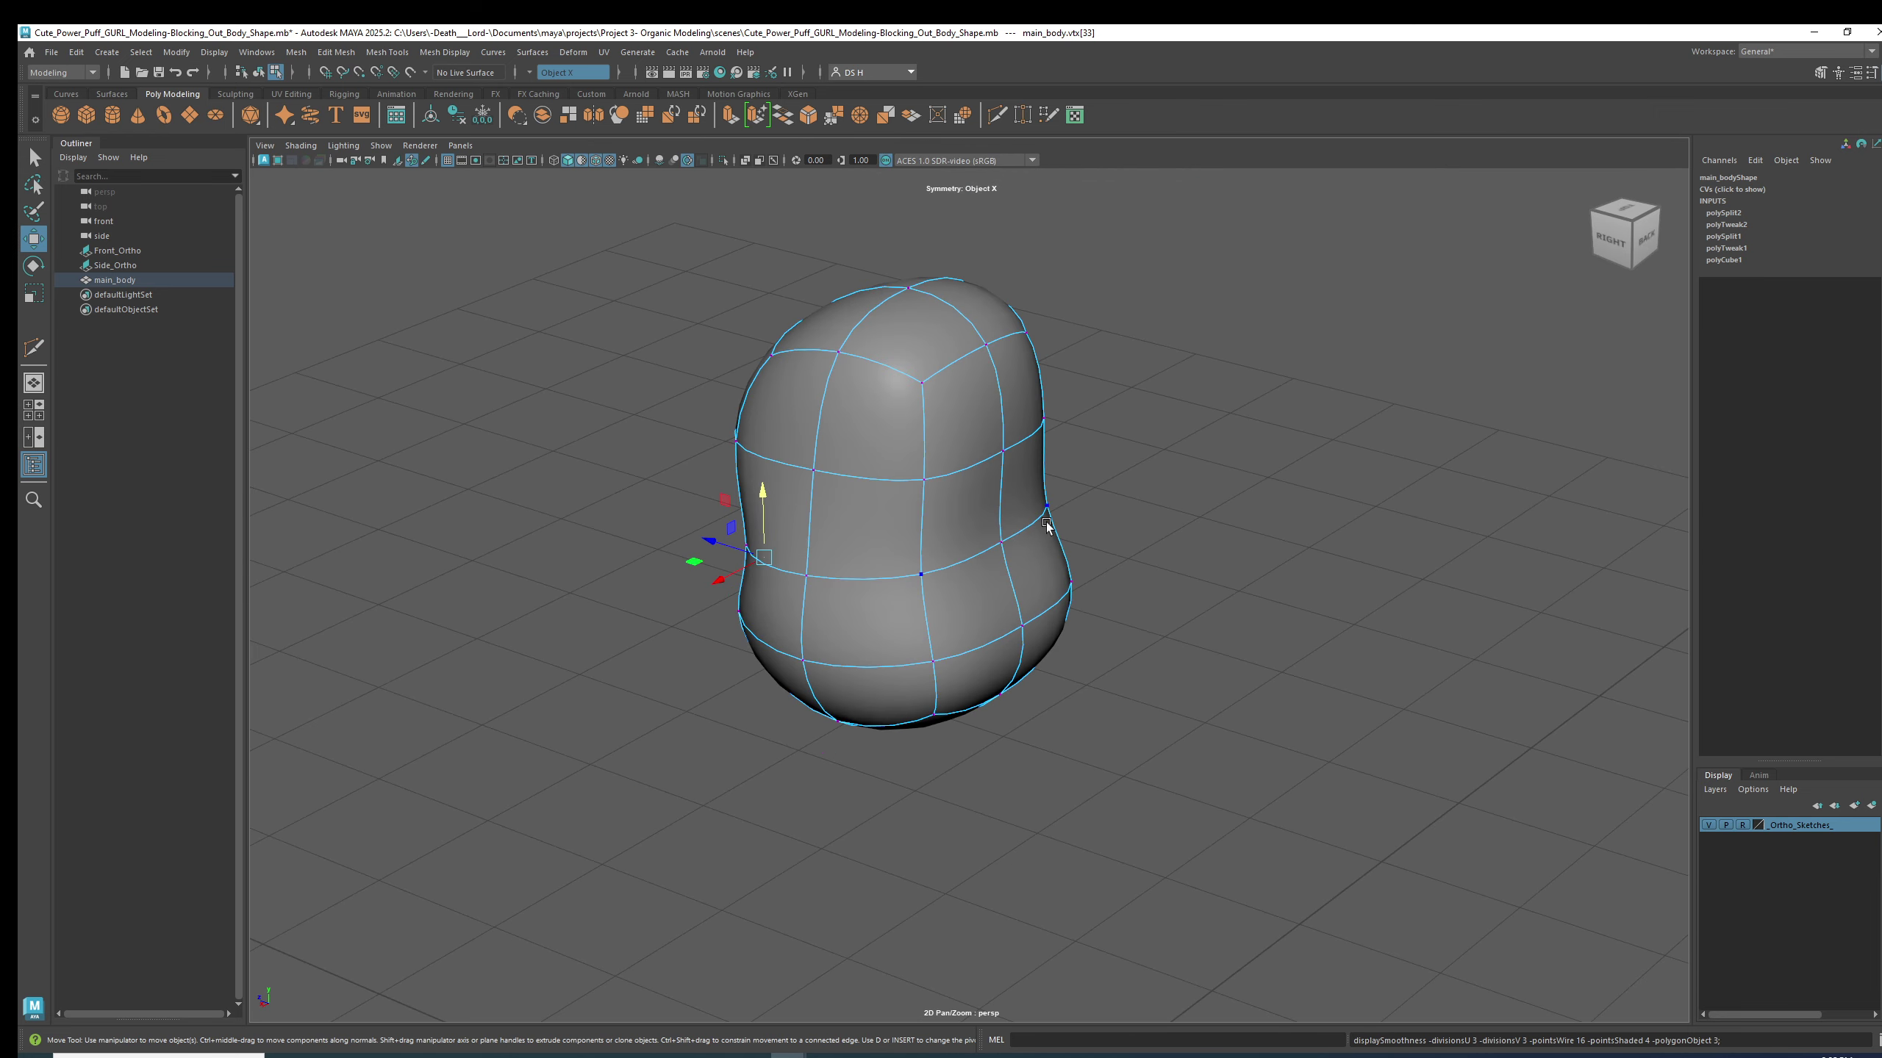
- Adjust the height of the chest loop's middle side vertices, comparing the cage and the smoothed form from the front
{"action": "key", "text": "1"}
{"action": "left_click_drag", "start_coordinate": [1047, 524], "coordinate": [962, 506], "text": "alt"}
{"action": "middle_click_drag", "start_coordinate": [965, 458], "coordinate": [1056, 419], "text": "alt"}
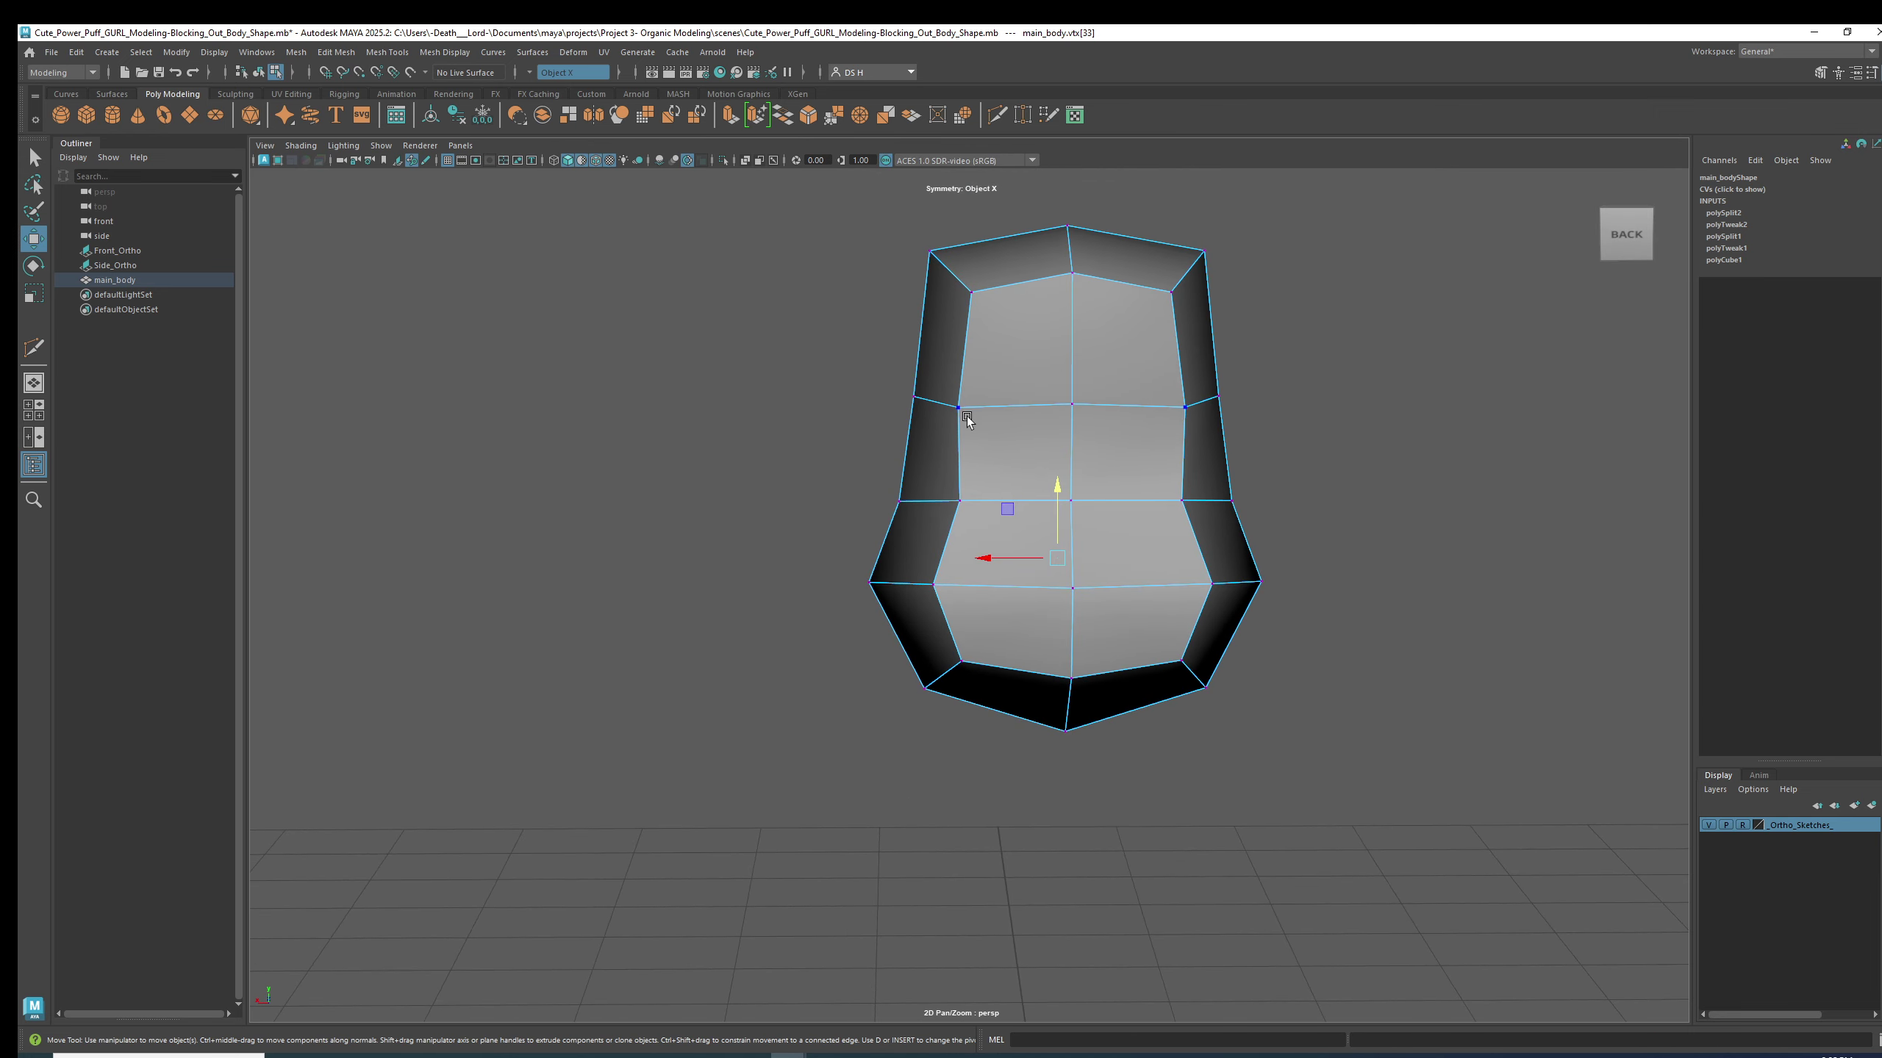
{"action": "left_click_drag", "start_coordinate": [1075, 341], "coordinate": [1280, 480], "text": "alt"}
{"action": "left_click", "coordinate": [1281, 482]}
{"action": "left_click_drag", "start_coordinate": [1117, 496], "coordinate": [1072, 452], "text": "alt"}
{"action": "left_click", "coordinate": [1068, 436]}
{"action": "left_click_drag", "start_coordinate": [1063, 369], "coordinate": [1186, 483], "text": "alt"}
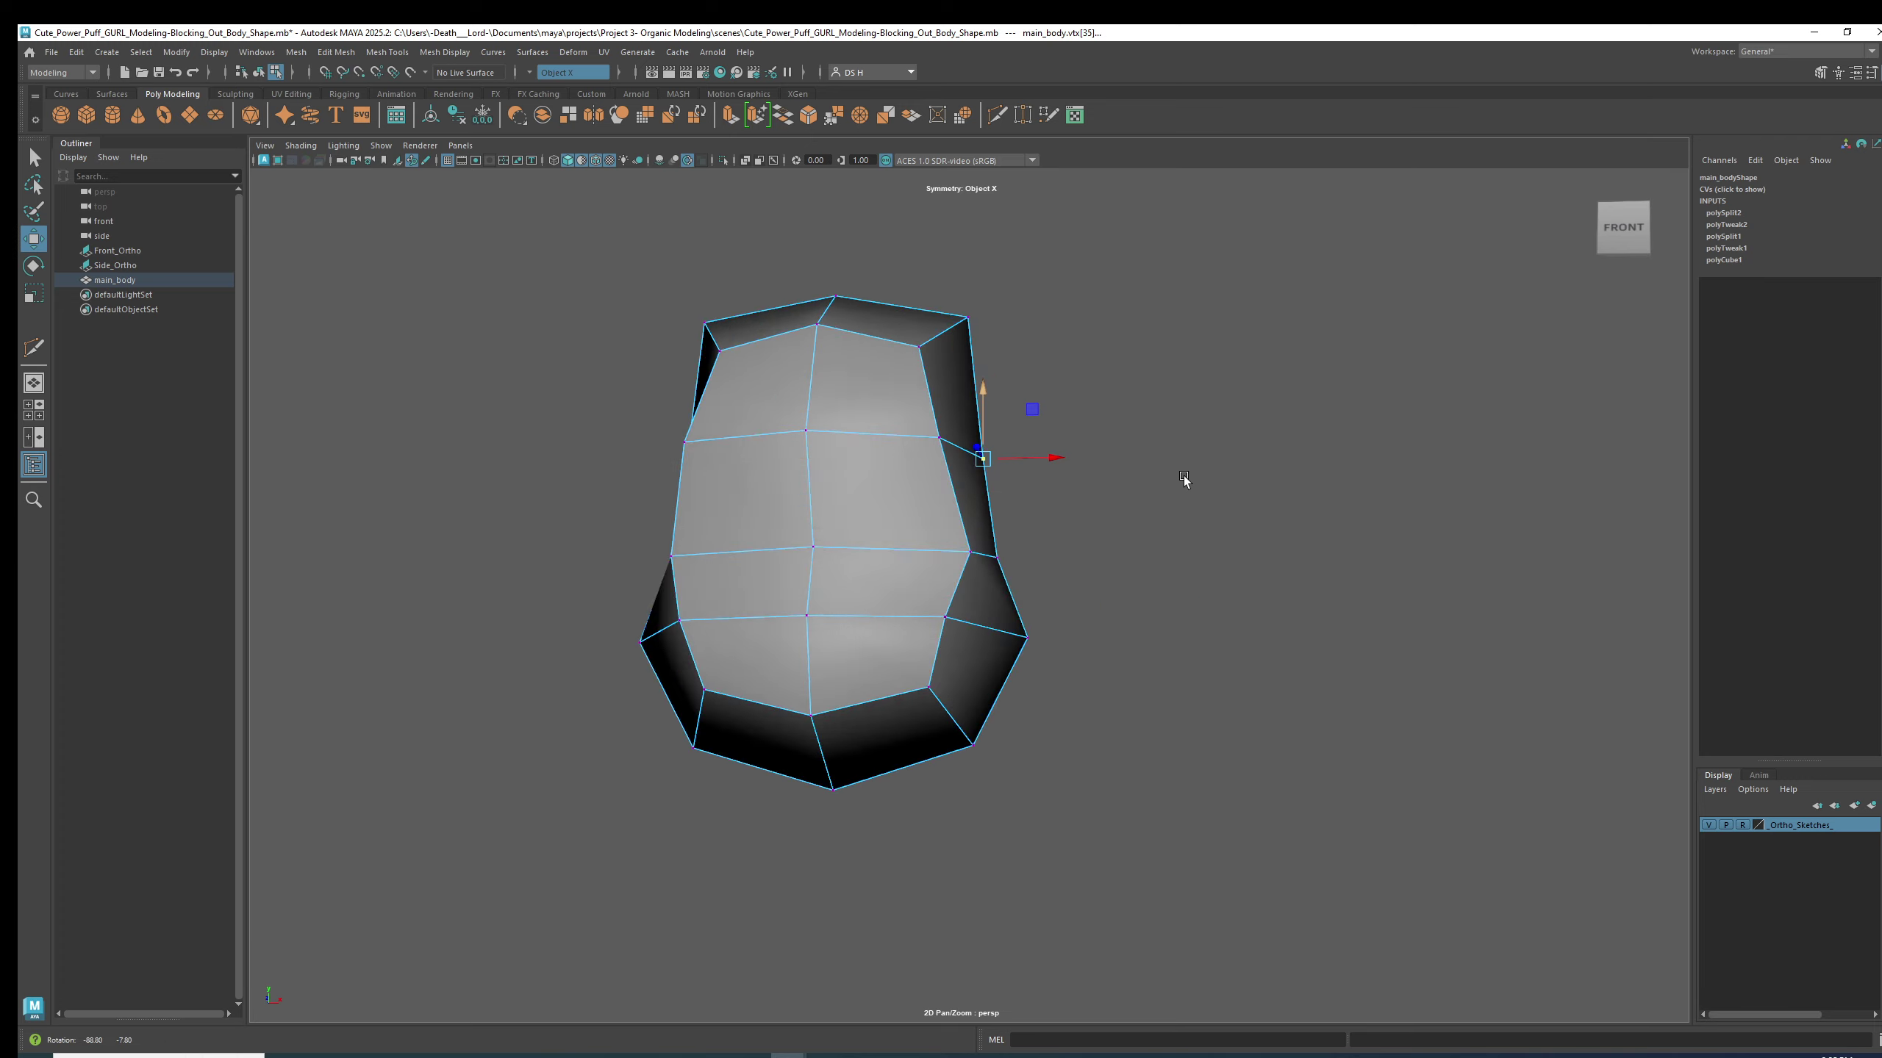
{"action": "key", "text": "3"}
{"action": "middle_click_drag", "start_coordinate": [936, 496], "coordinate": [1158, 472], "text": "alt"}
{"action": "left_click_drag", "start_coordinate": [1158, 471], "coordinate": [1134, 630], "text": "alt"}
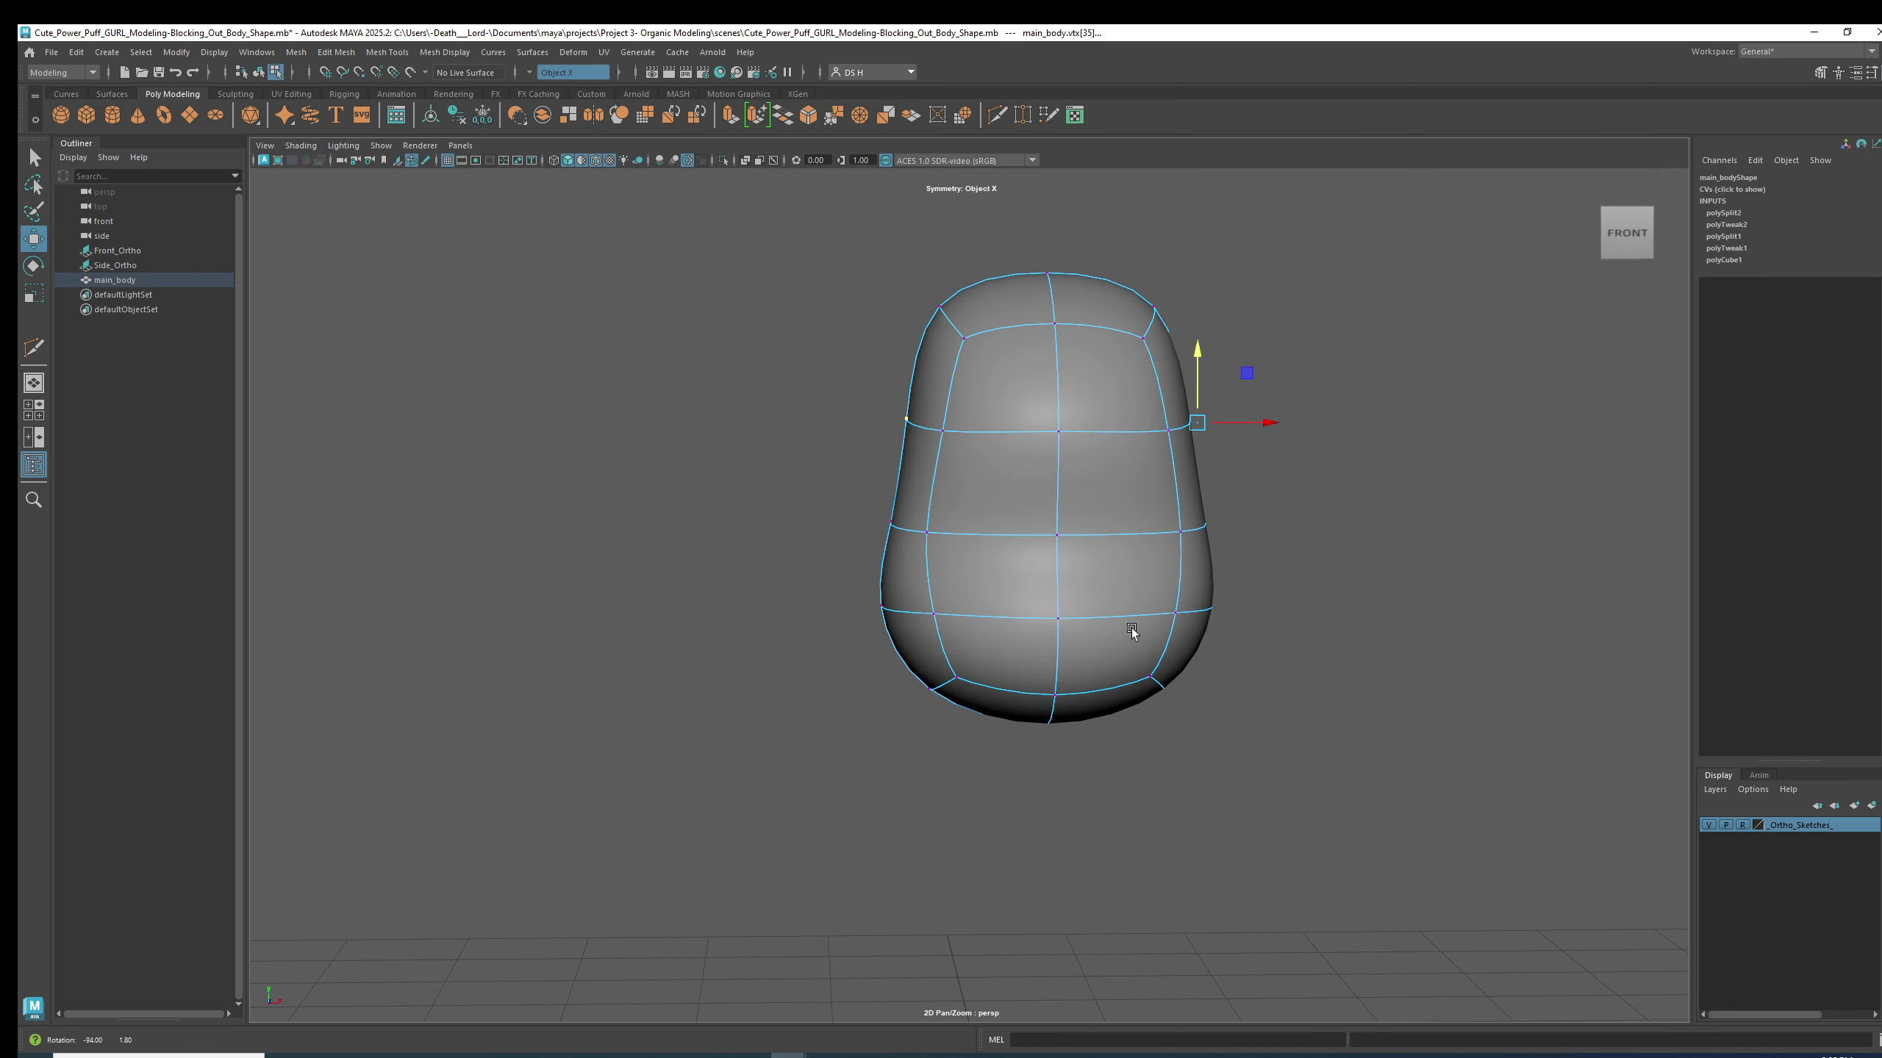
{"action": "key", "text": "1"}
{"action": "left_click_drag", "start_coordinate": [1065, 705], "coordinate": [1099, 710], "text": "alt"}
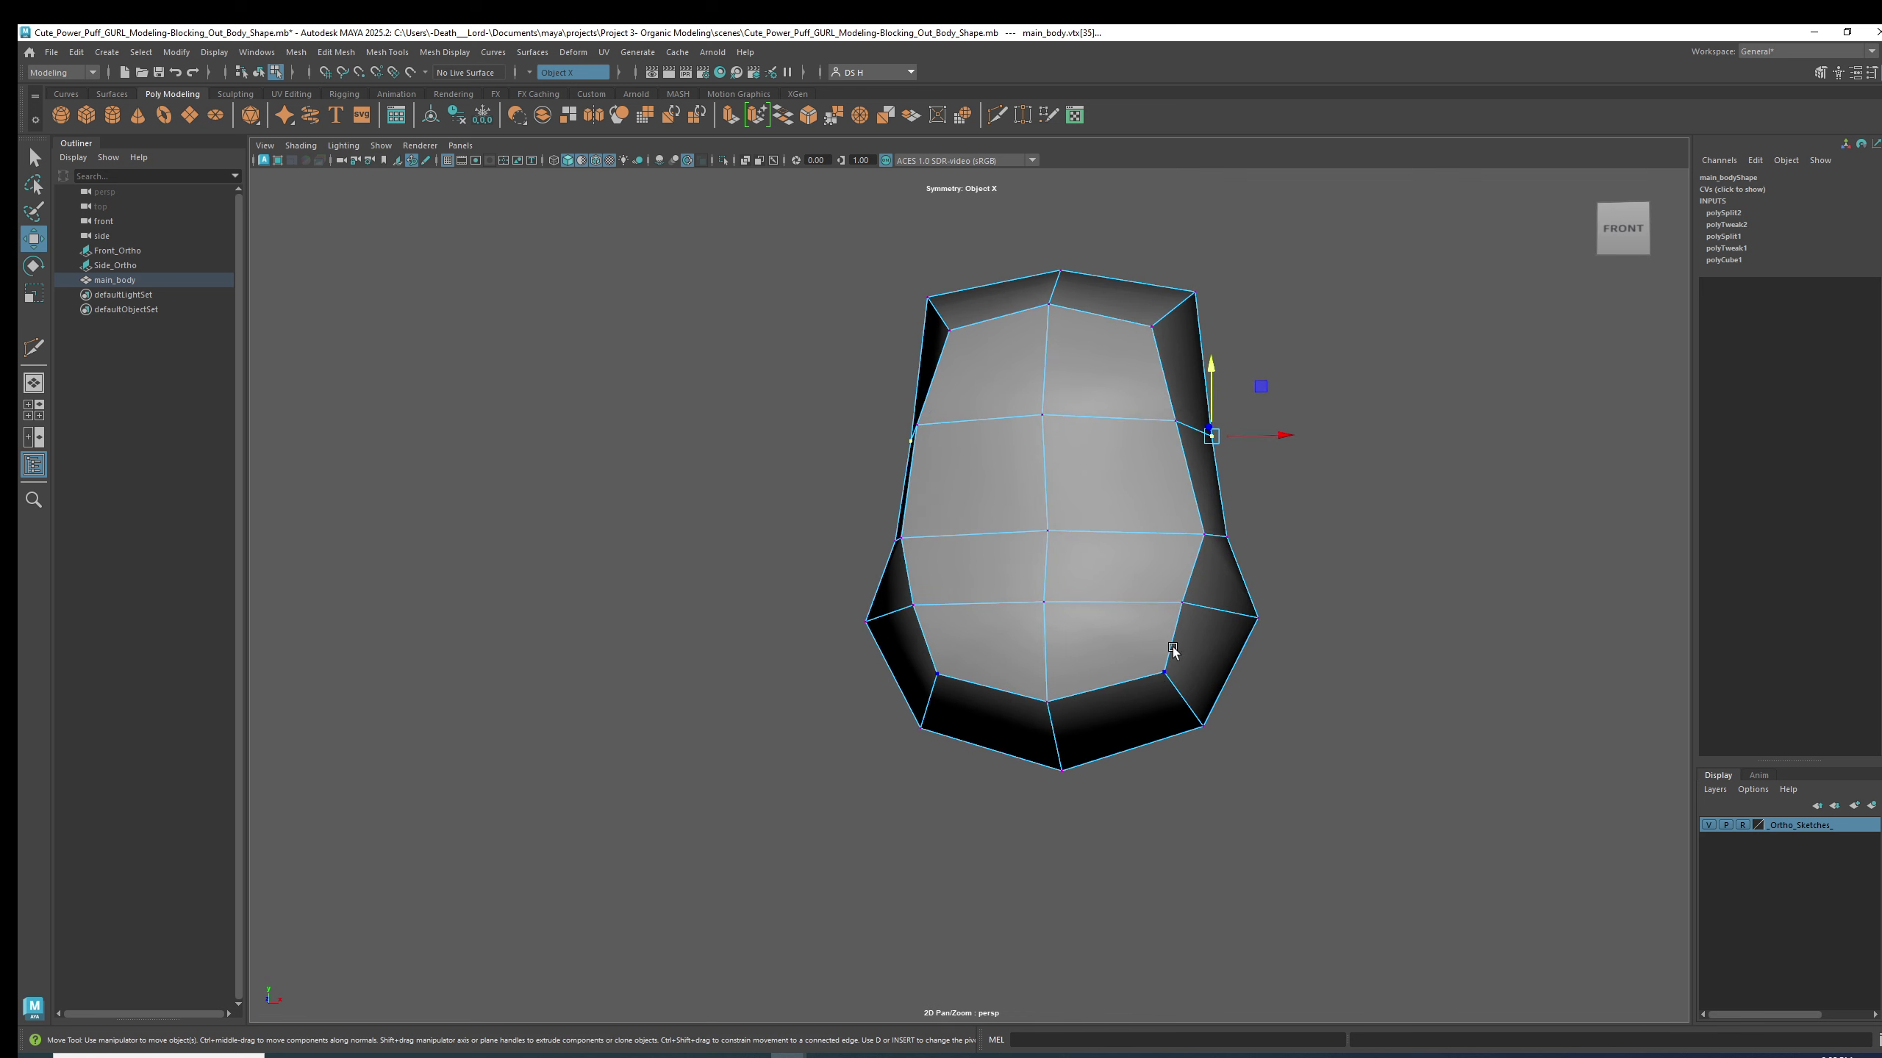
- Lower the hip loop's front corner vertices to straighten the loop around the front, checking the smoothed form
{"action": "left_click", "coordinate": [1182, 603]}
{"action": "mouse_move", "coordinate": [1187, 620]}
{"action": "left_mouse_down", "text": "alt"}
{"action": "mouse_move", "coordinate": [1230, 628]}
{"action": "mouse_move", "coordinate": [1094, 653]}
{"action": "mouse_move", "coordinate": [1046, 629]}
{"action": "mouse_move", "coordinate": [904, 629]}
{"action": "left_mouse_up", "text": "alt"}
{"action": "key", "text": "3"}
{"action": "key", "text": "1"}
- Turn off X-ray shading in the front view and nudge the hip loop's front corner vertices slightly inward
{"action": "key", "text": "space"}
{"action": "key", "text": "space"}
{"action": "key", "text": "3"}
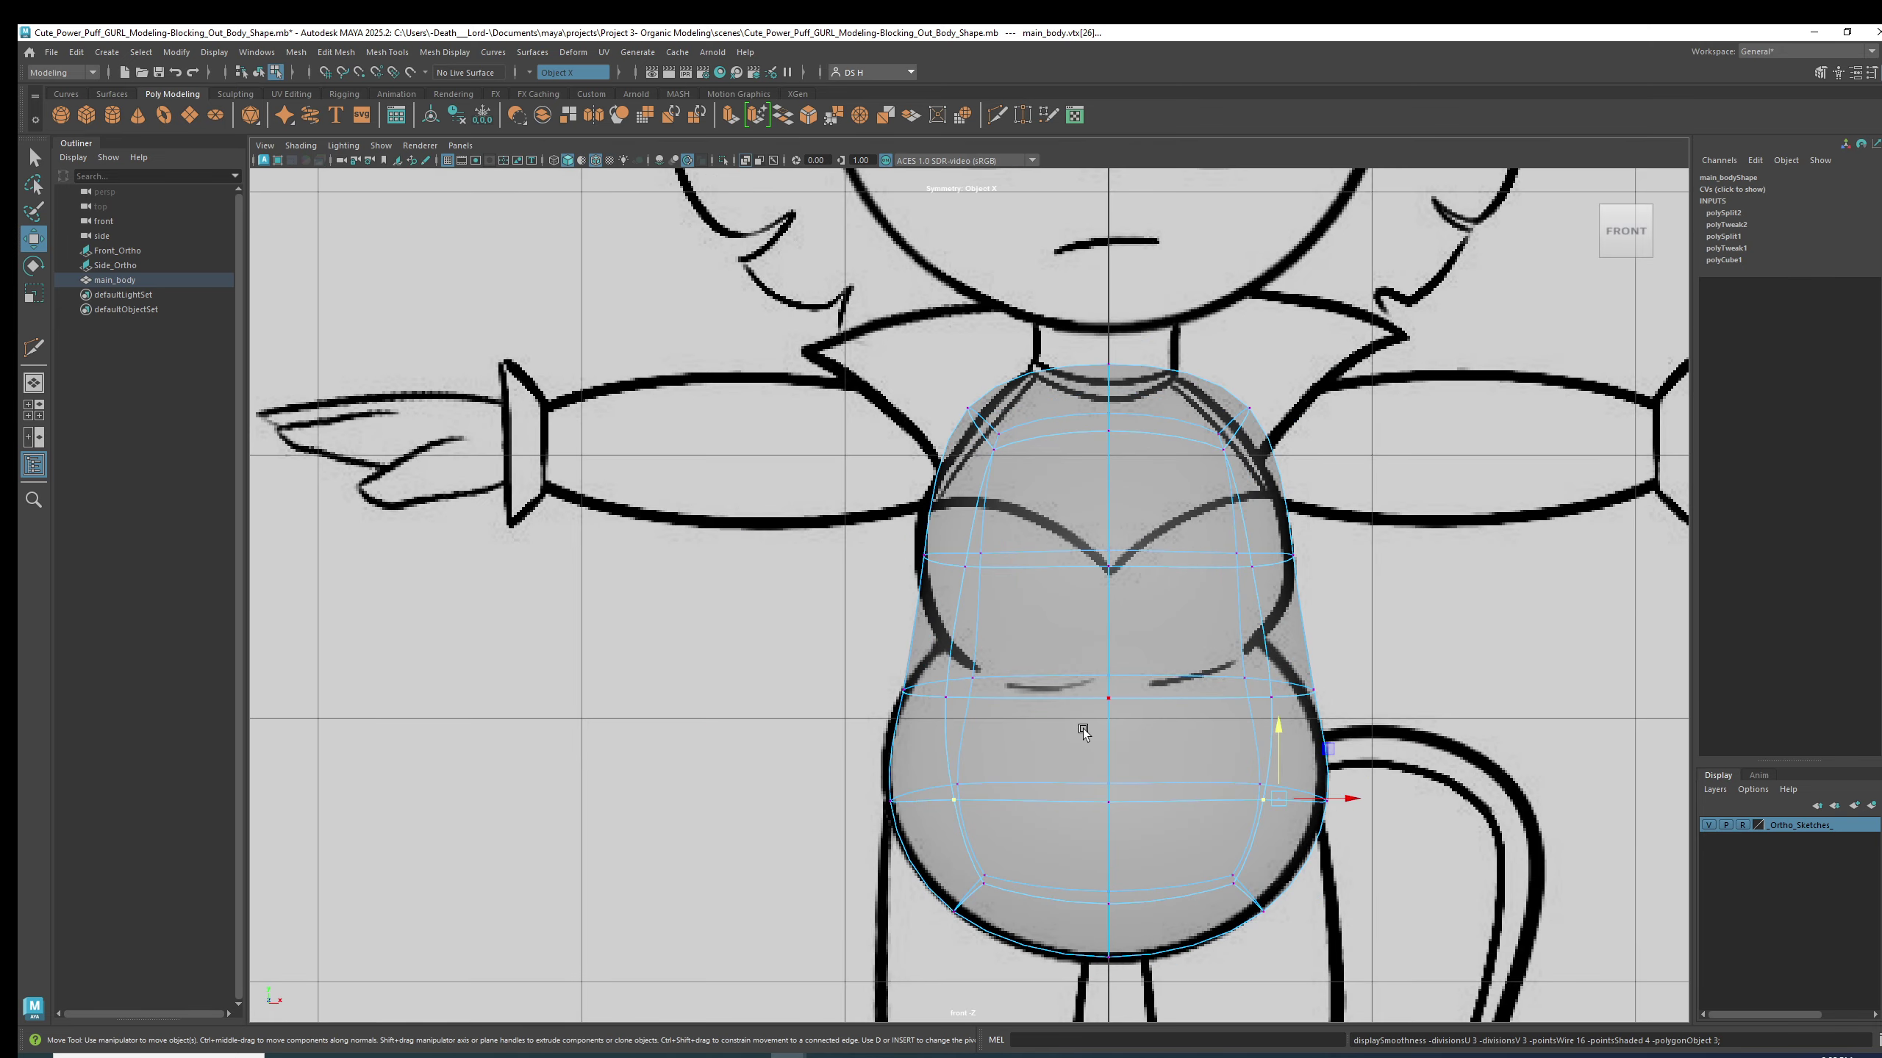
{"action": "middle_click_drag", "start_coordinate": [1207, 732], "coordinate": [1169, 617], "text": "alt"}
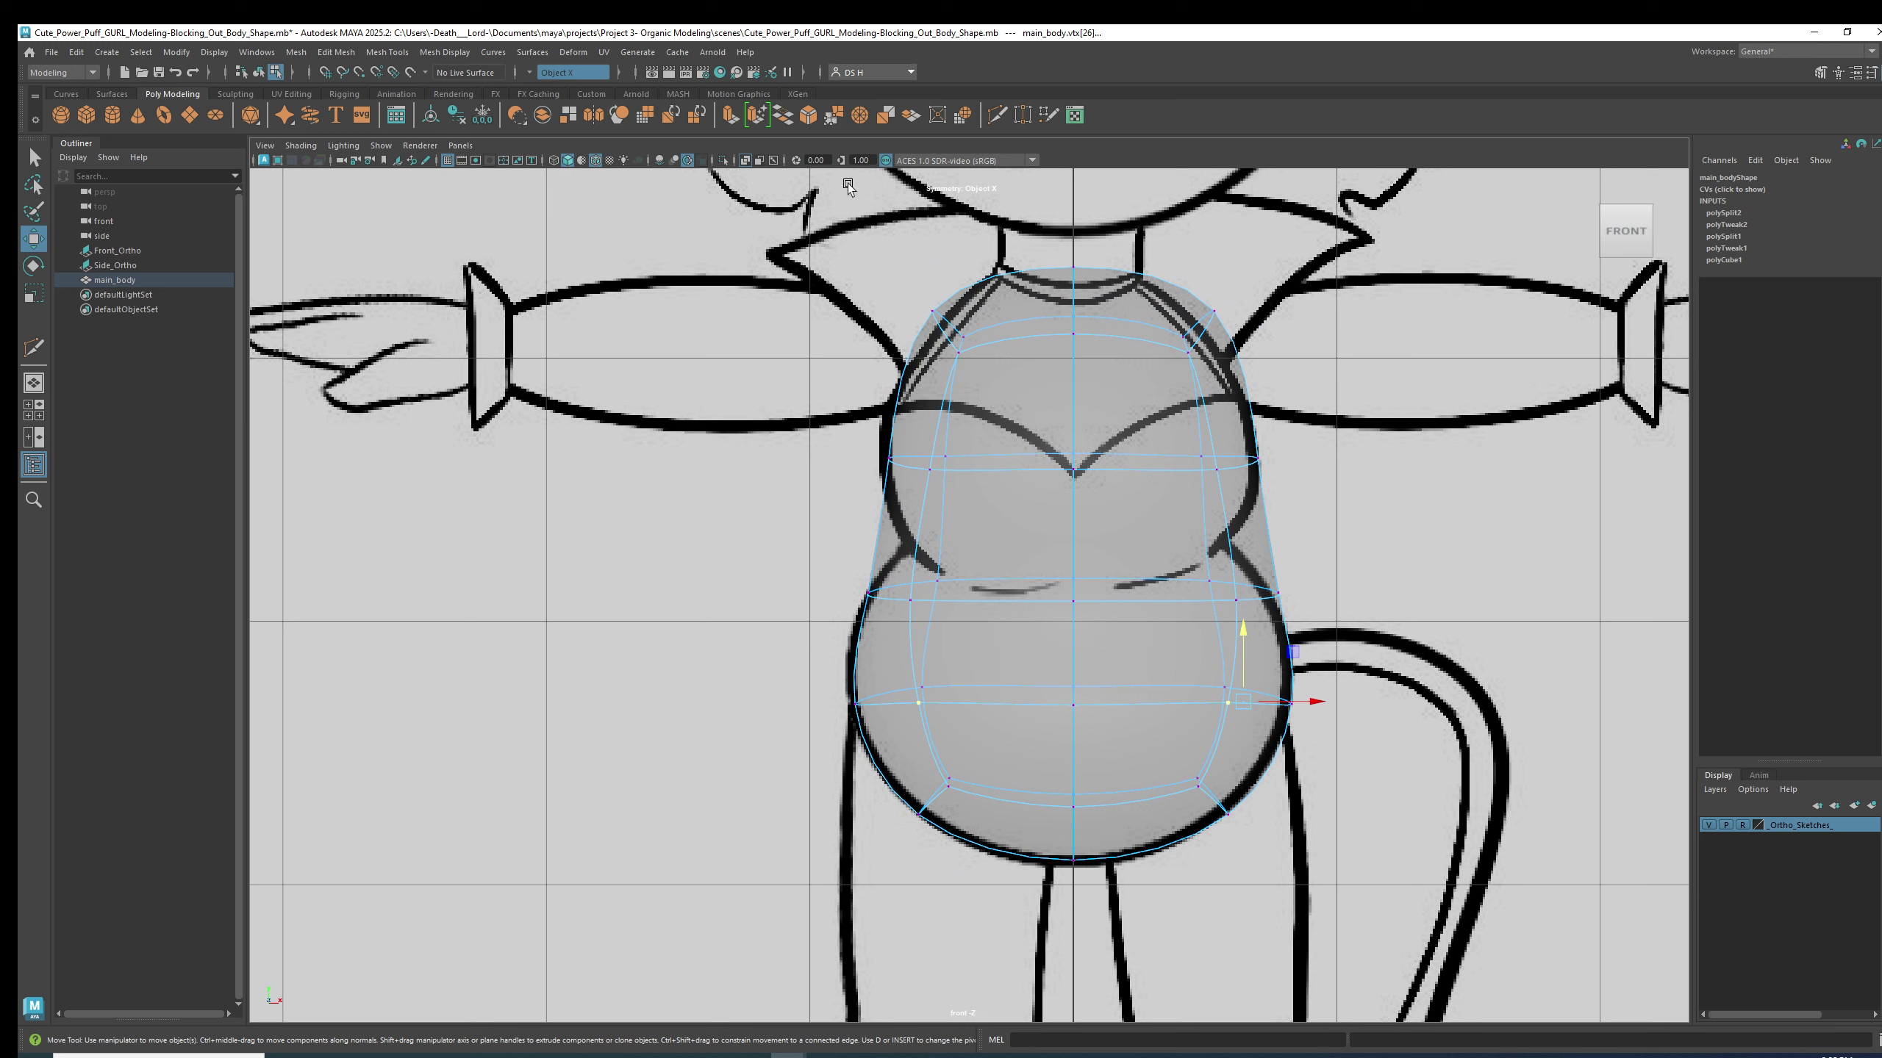
{"action": "left_click", "coordinate": [746, 161]}
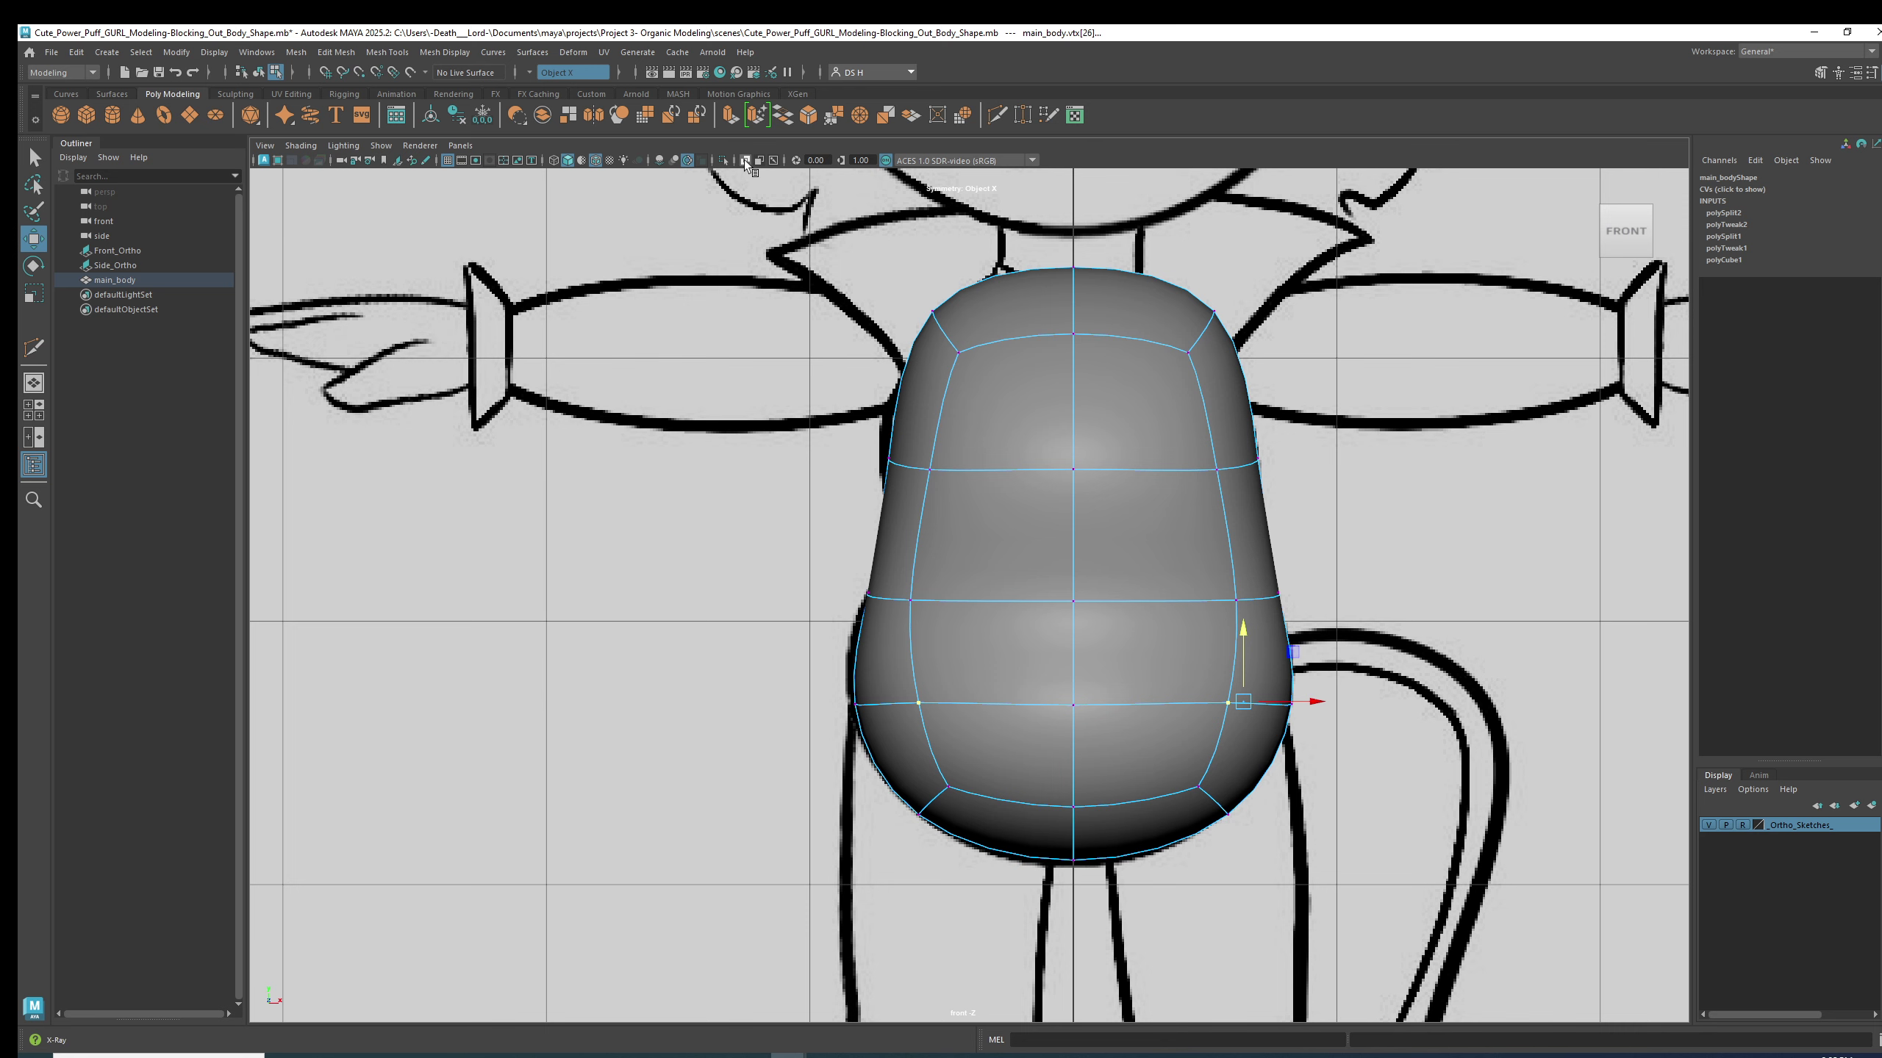
{"action": "scroll", "coordinate": [1164, 529], "scroll_direction": "up", "scroll_amount": 1}
{"action": "key", "text": "1"}
{"action": "key", "text": "3"}
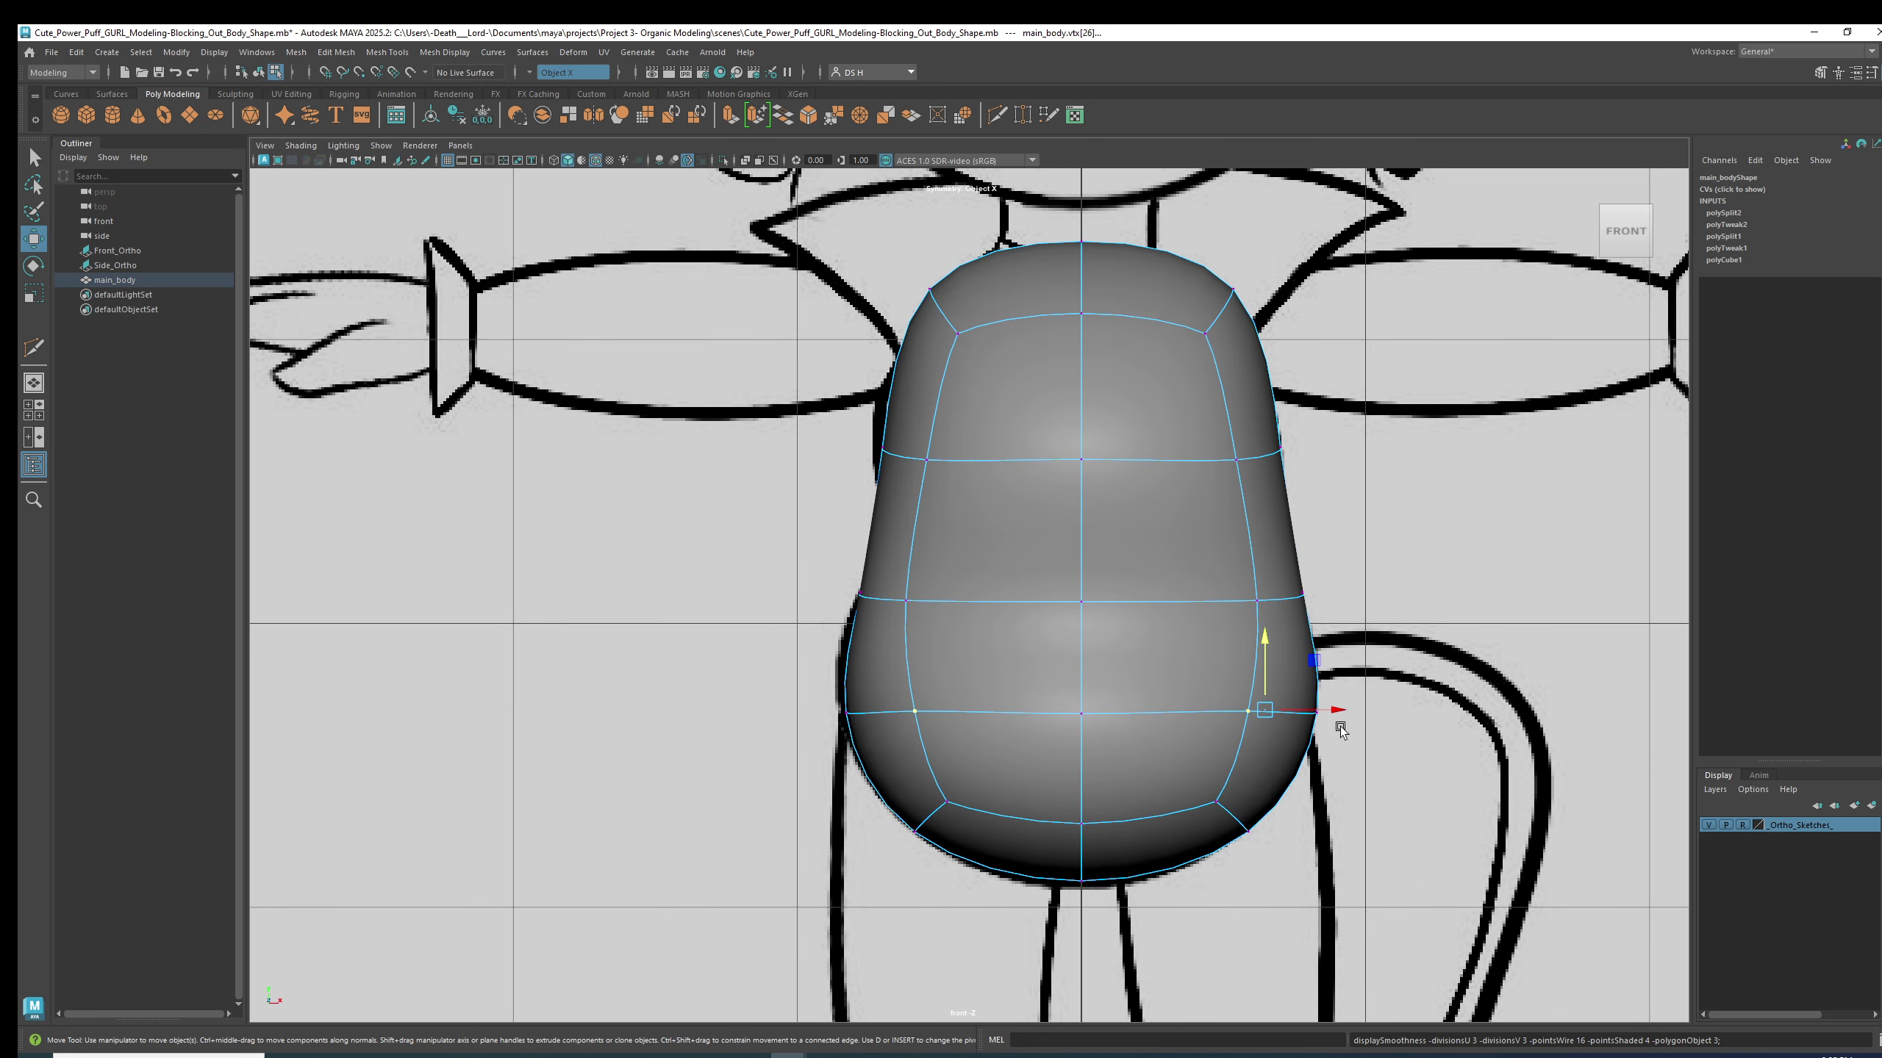
{"action": "left_click", "coordinate": [1335, 711]}
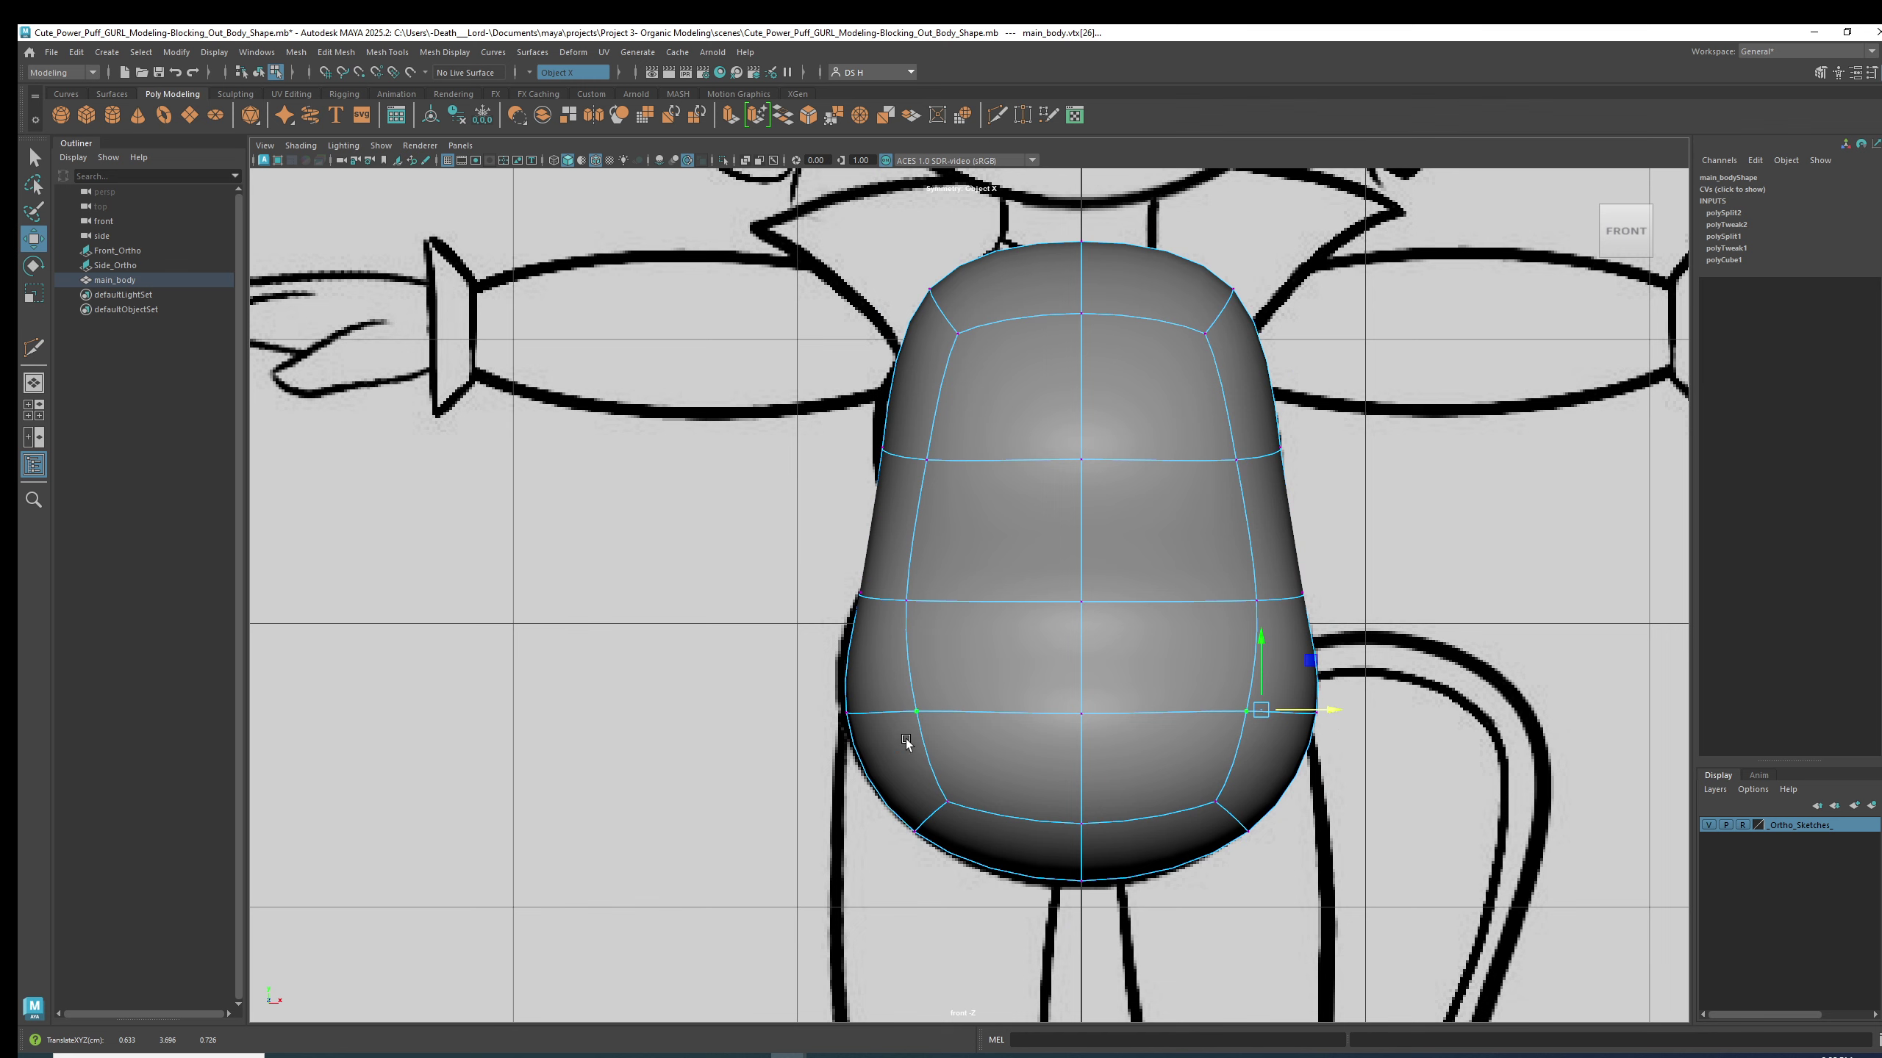
- Try to move the hip loop's back centre vertex forward toward the sketched outline in the side view
{"action": "key", "text": "space"}
{"action": "key", "text": "space"}
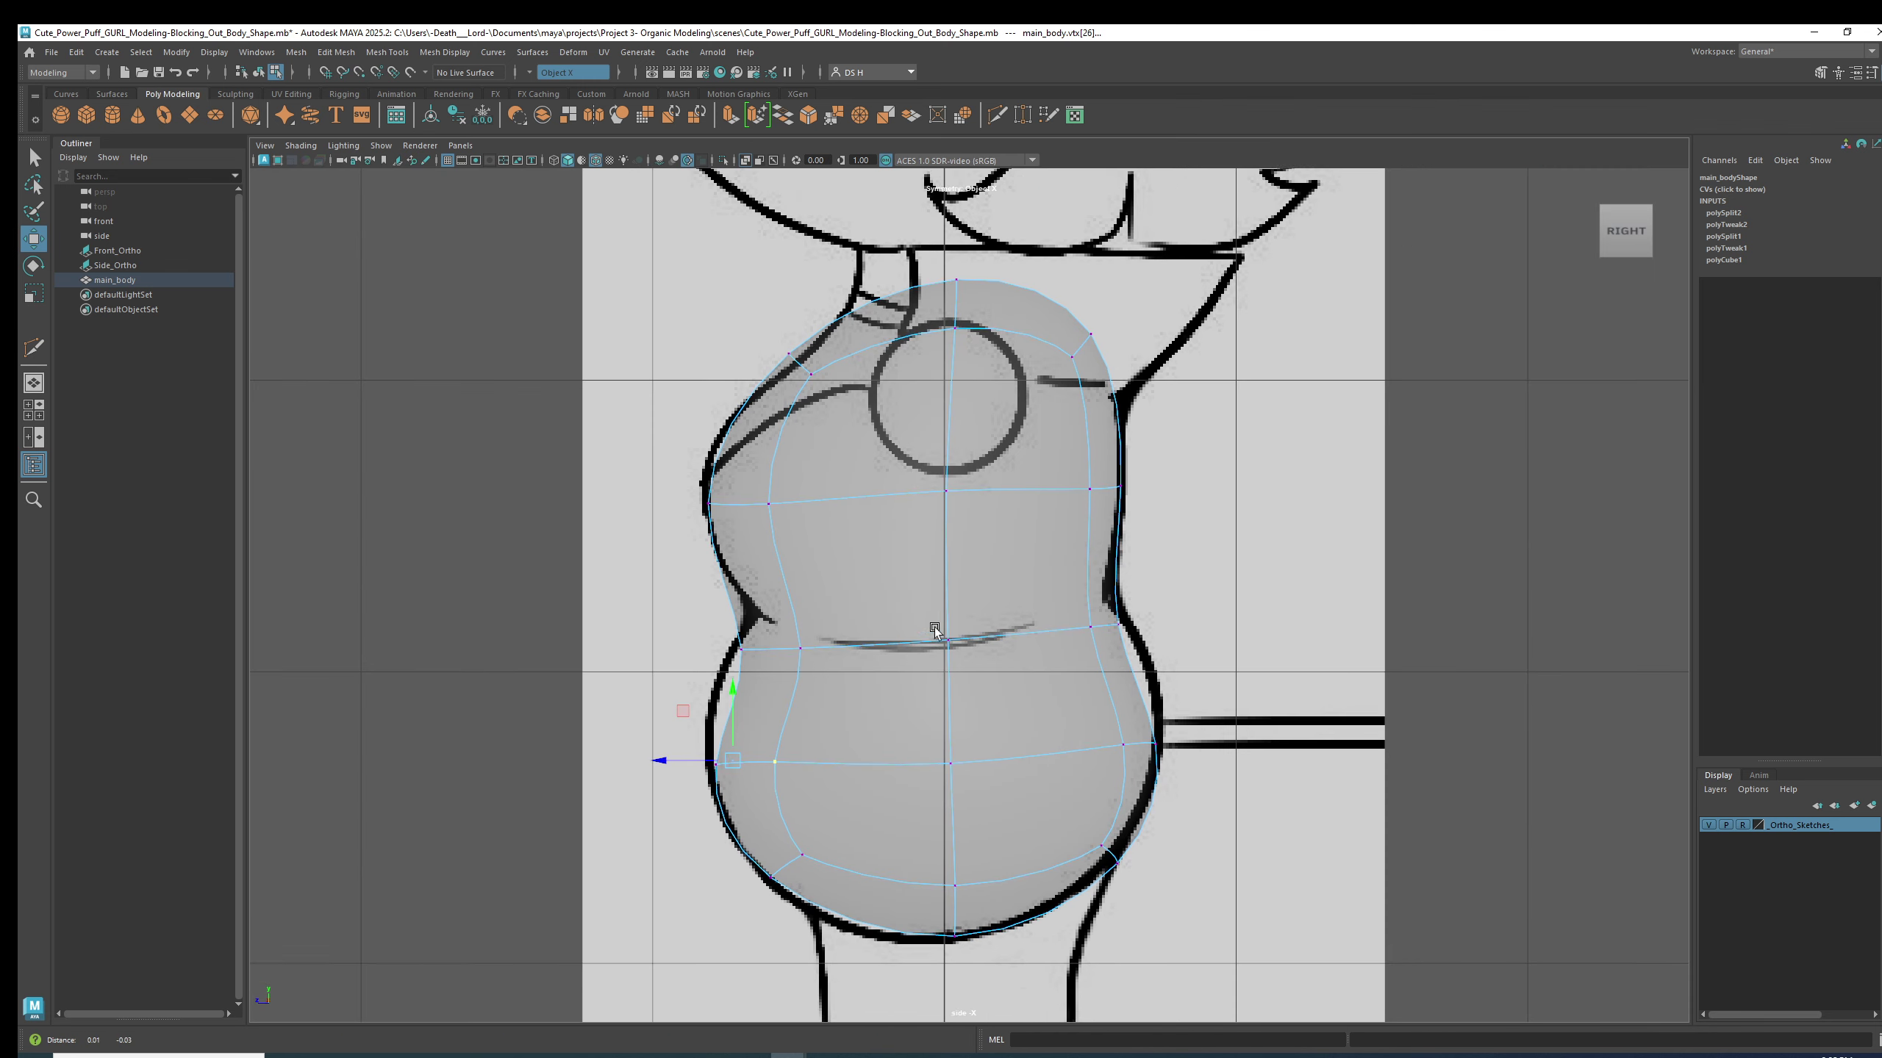
{"action": "left_click", "coordinate": [1130, 571]}
{"action": "key", "text": "1"}
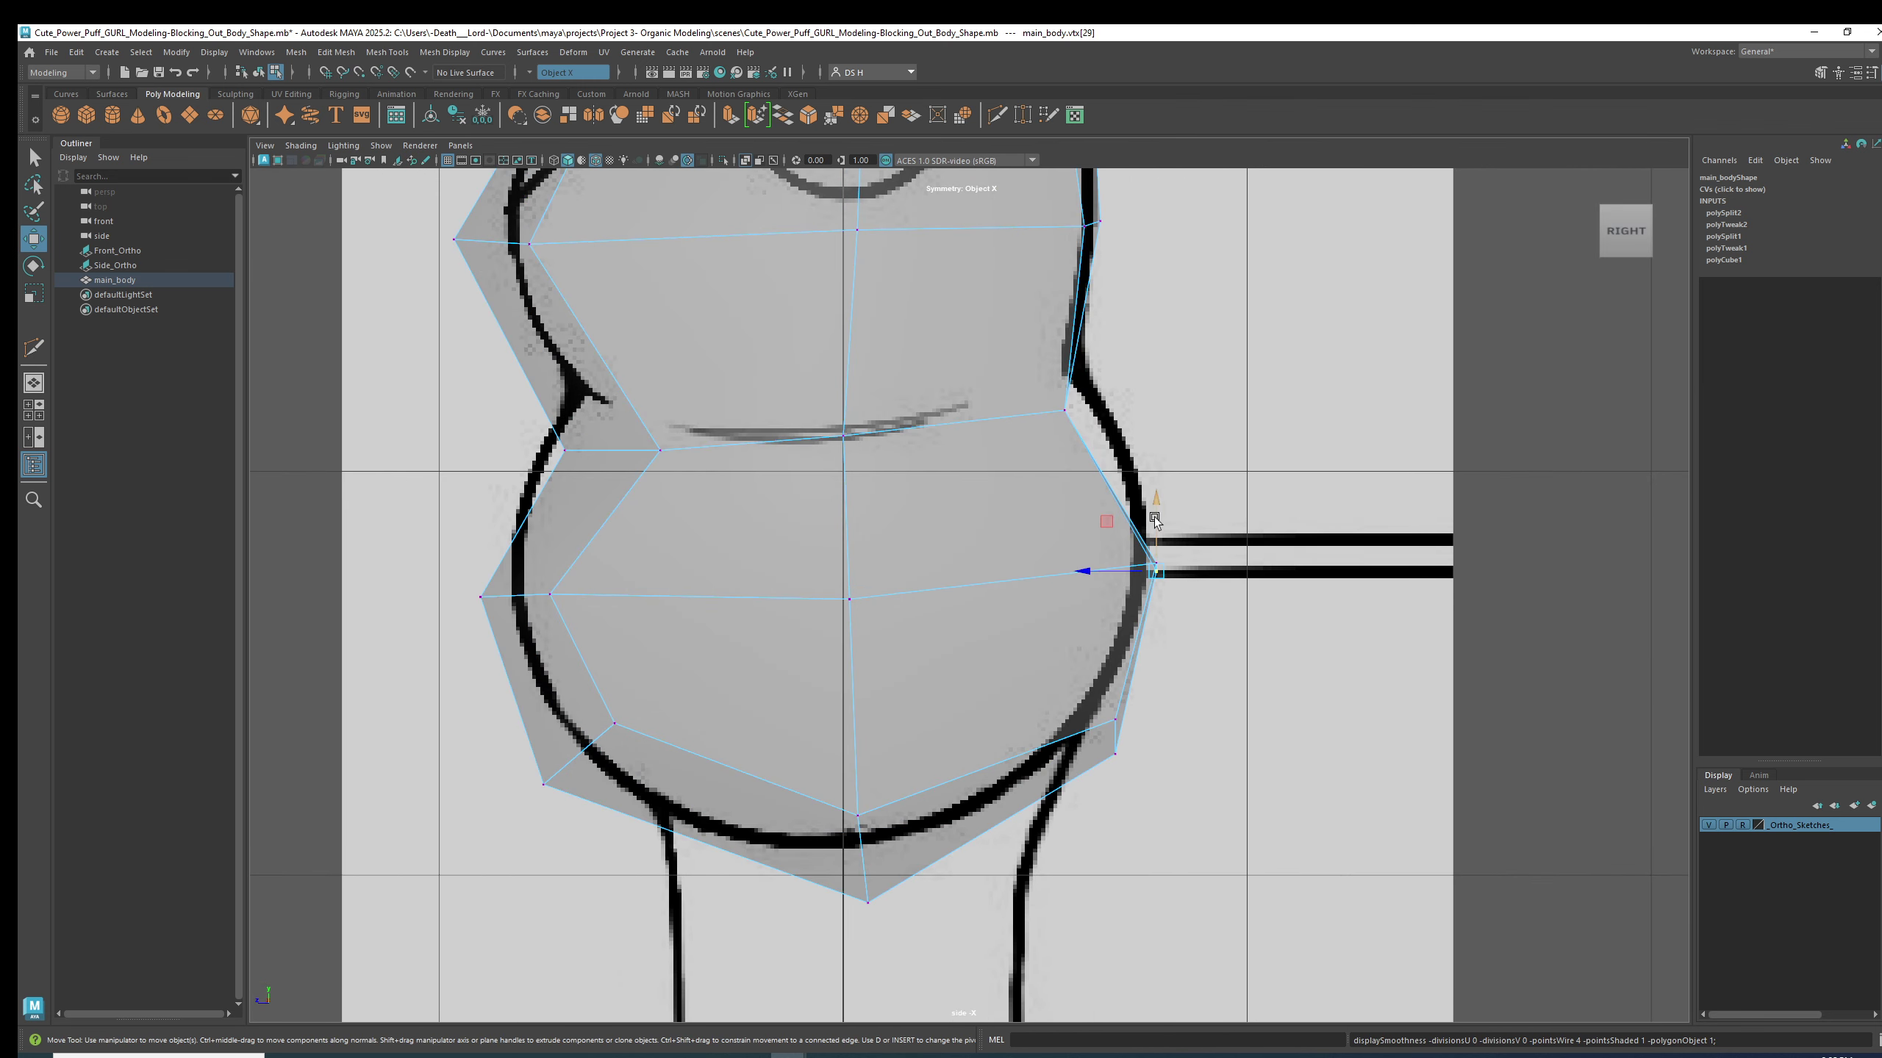
{"action": "left_click_drag", "start_coordinate": [1154, 575], "coordinate": [1137, 577]}
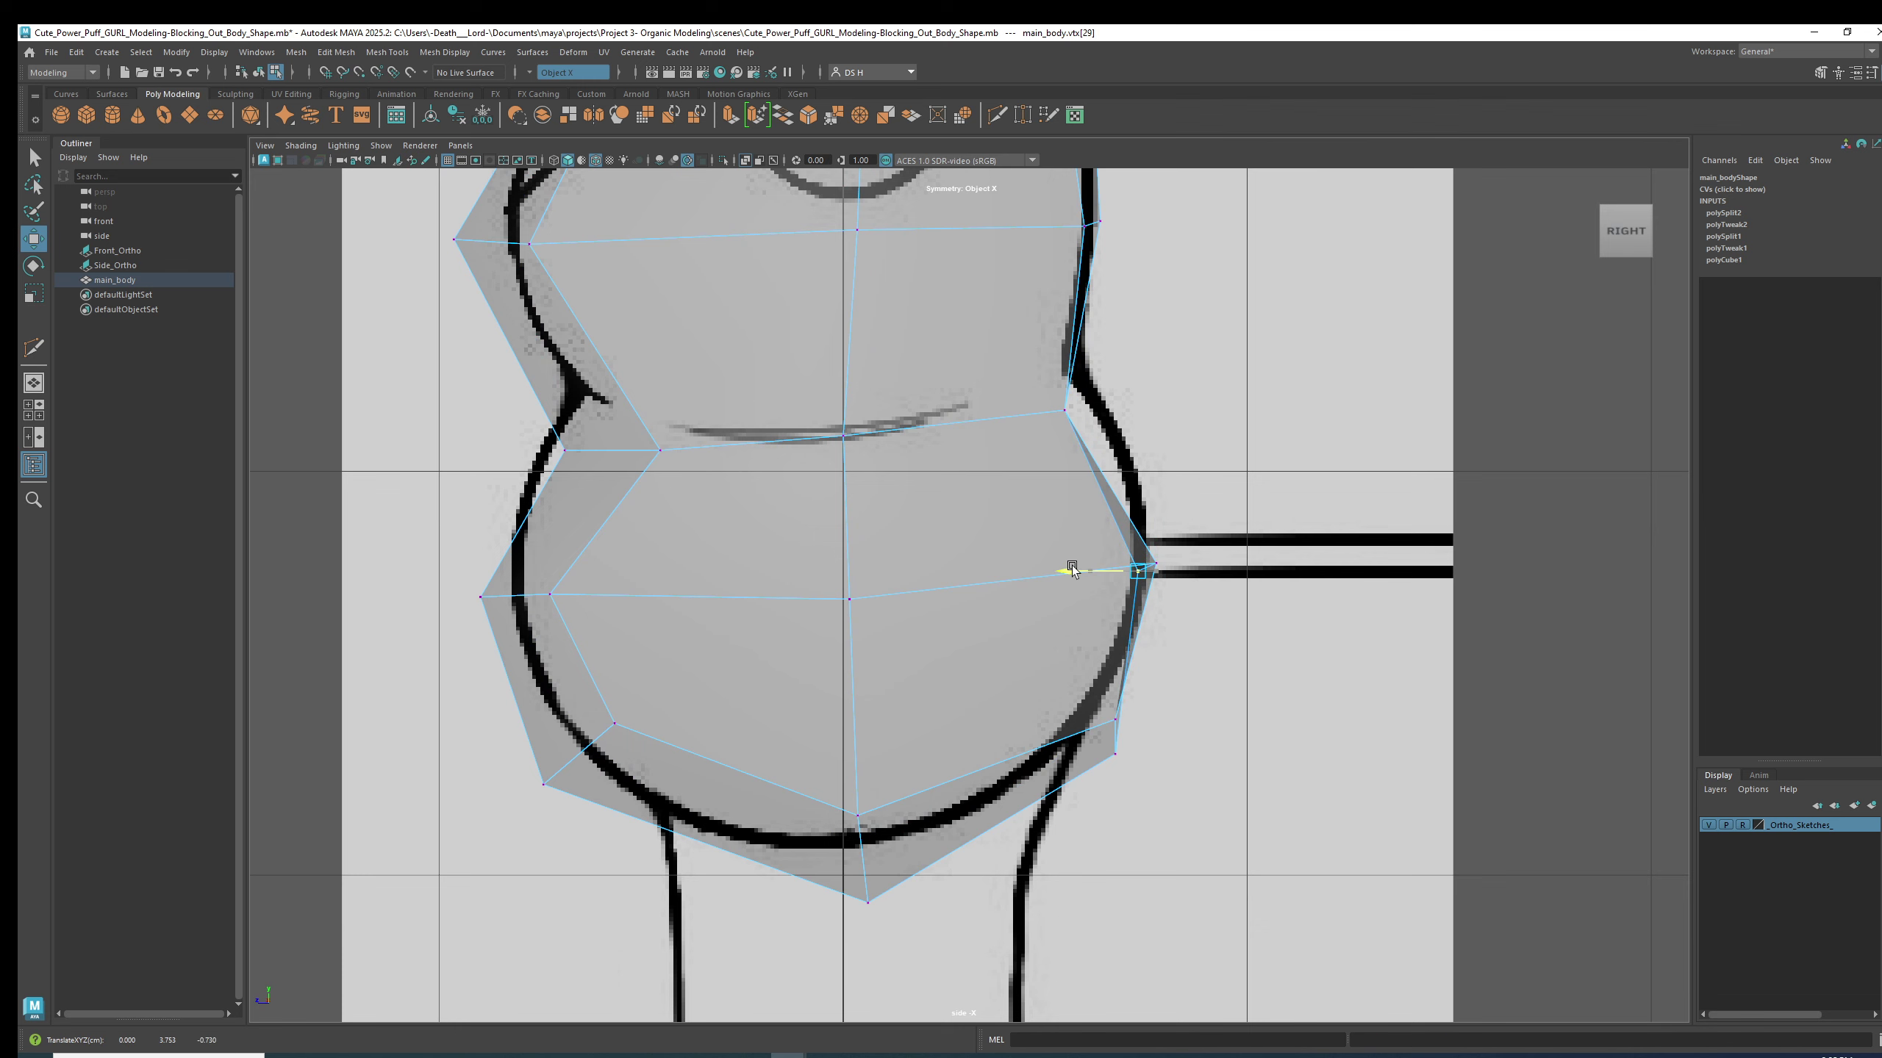
{"action": "key", "text": "ctrl+z"}
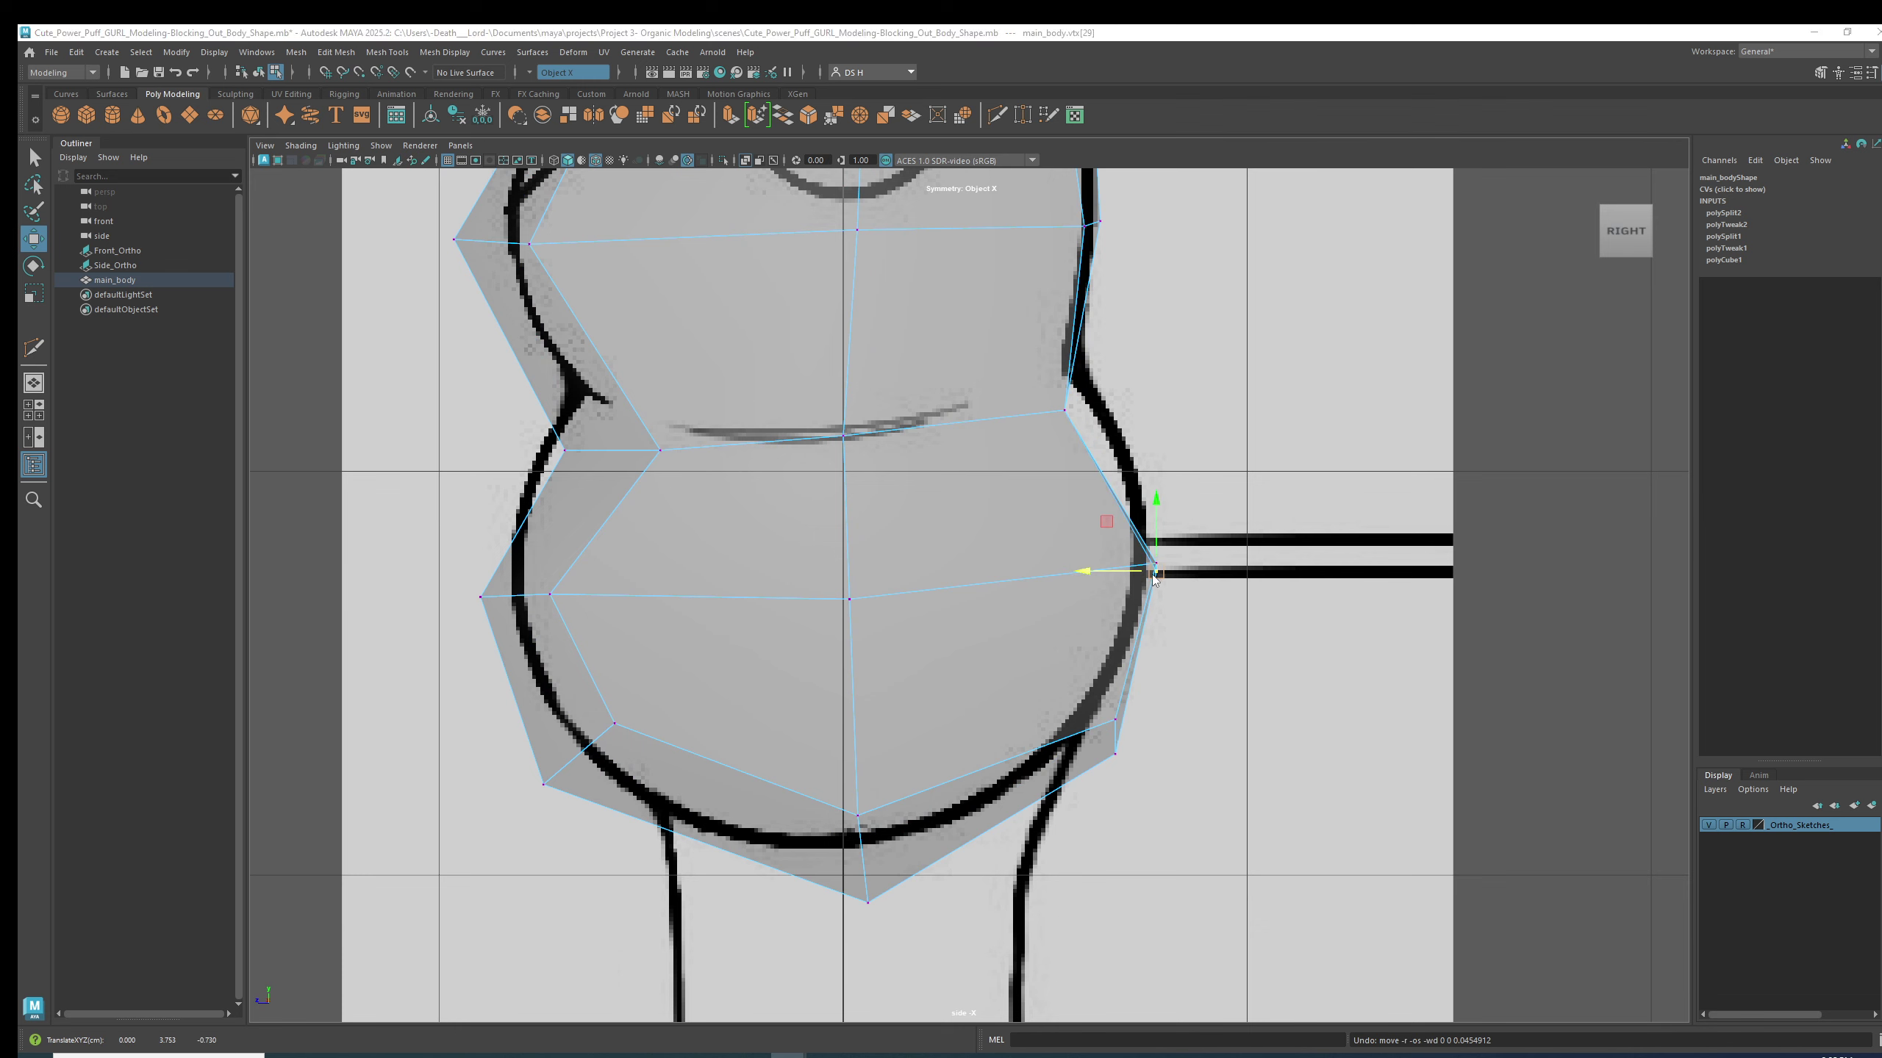
- Move the hip loop's back corner vertices forward in depth to round the lower back, and check the smoothed form
{"action": "key", "text": "space"}
{"action": "left_click_drag", "start_coordinate": [1394, 327], "coordinate": [1334, 399], "text": "alt"}
{"action": "left_click", "coordinate": [1450, 422]}
{"action": "left_click", "coordinate": [1412, 414]}
{"action": "key", "text": "3"}
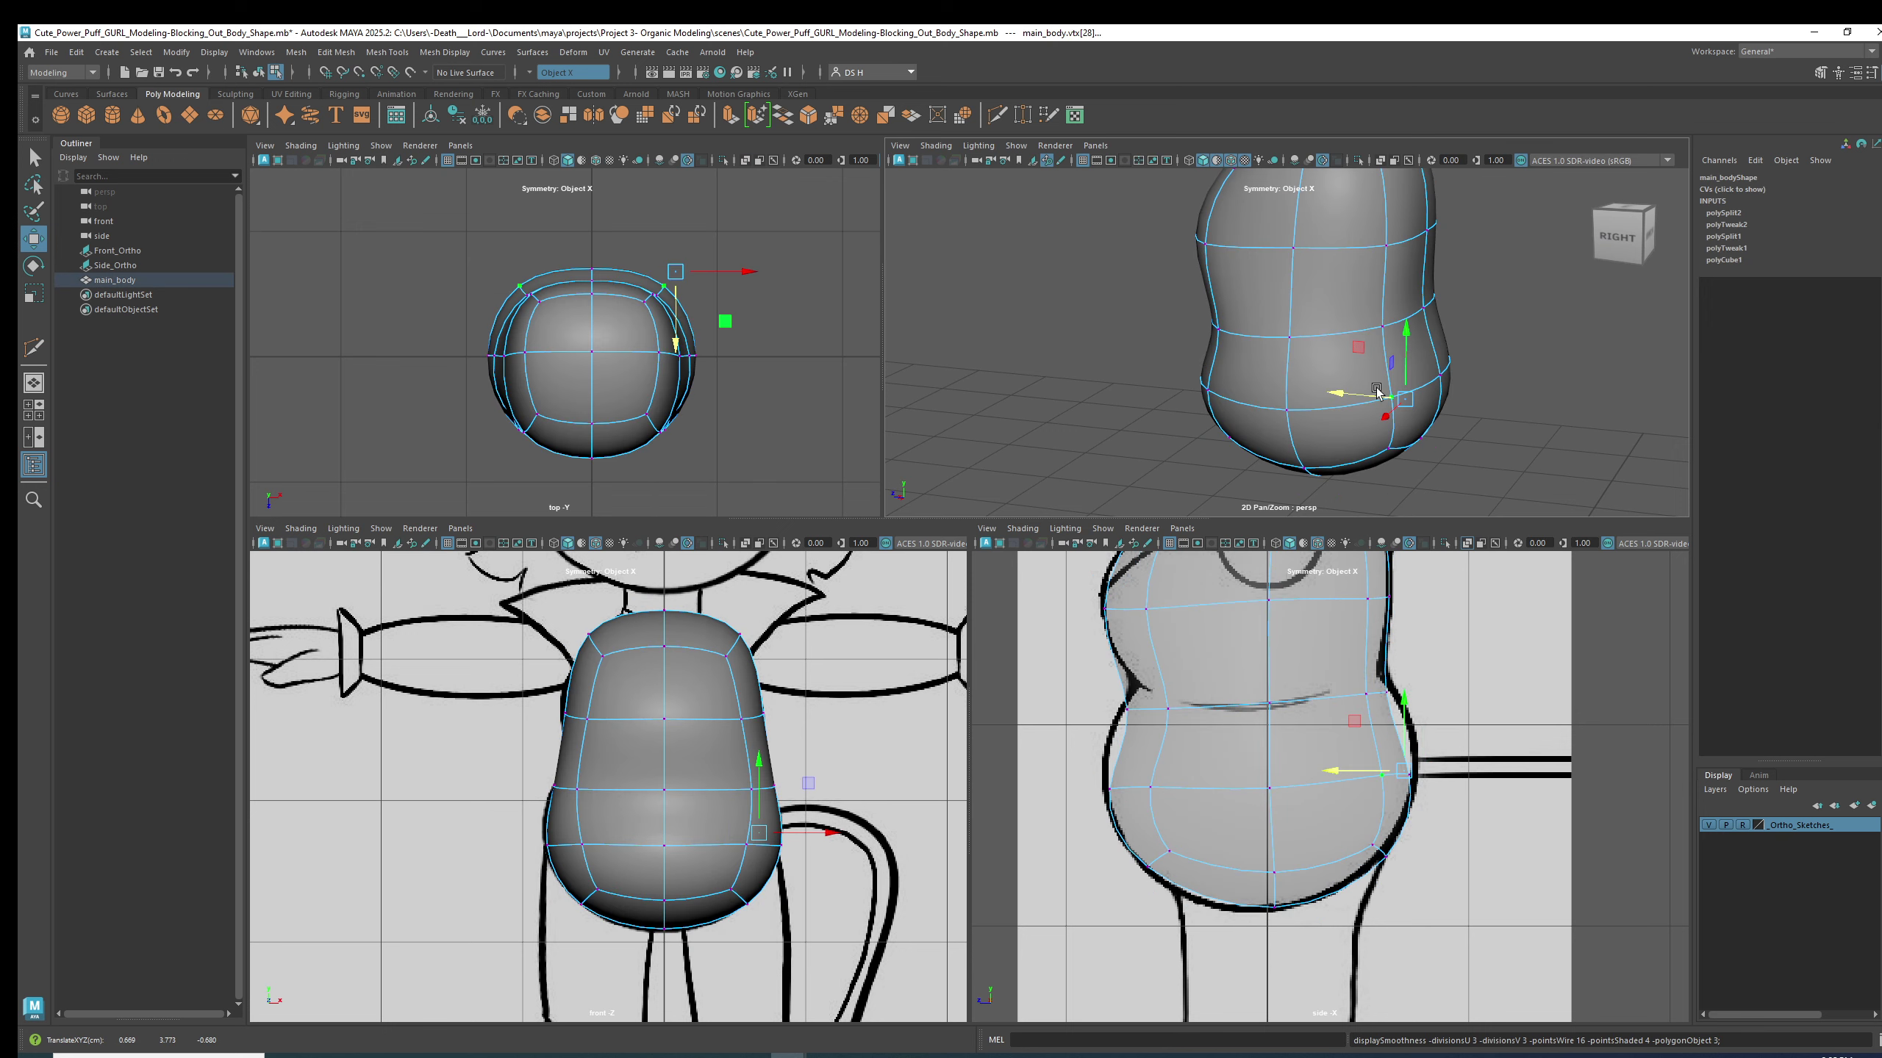
- Move the waist loop's back corner vertices slightly forward in depth and inspect the smoothed lower back
{"action": "key", "text": "1"}
{"action": "left_click", "coordinate": [1450, 351]}
{"action": "left_click_drag", "start_coordinate": [1451, 350], "coordinate": [1473, 411], "text": "alt"}
{"action": "left_click", "coordinate": [1368, 412]}
{"action": "left_click_drag", "start_coordinate": [1356, 363], "coordinate": [1290, 377]}
{"action": "key", "text": "3"}
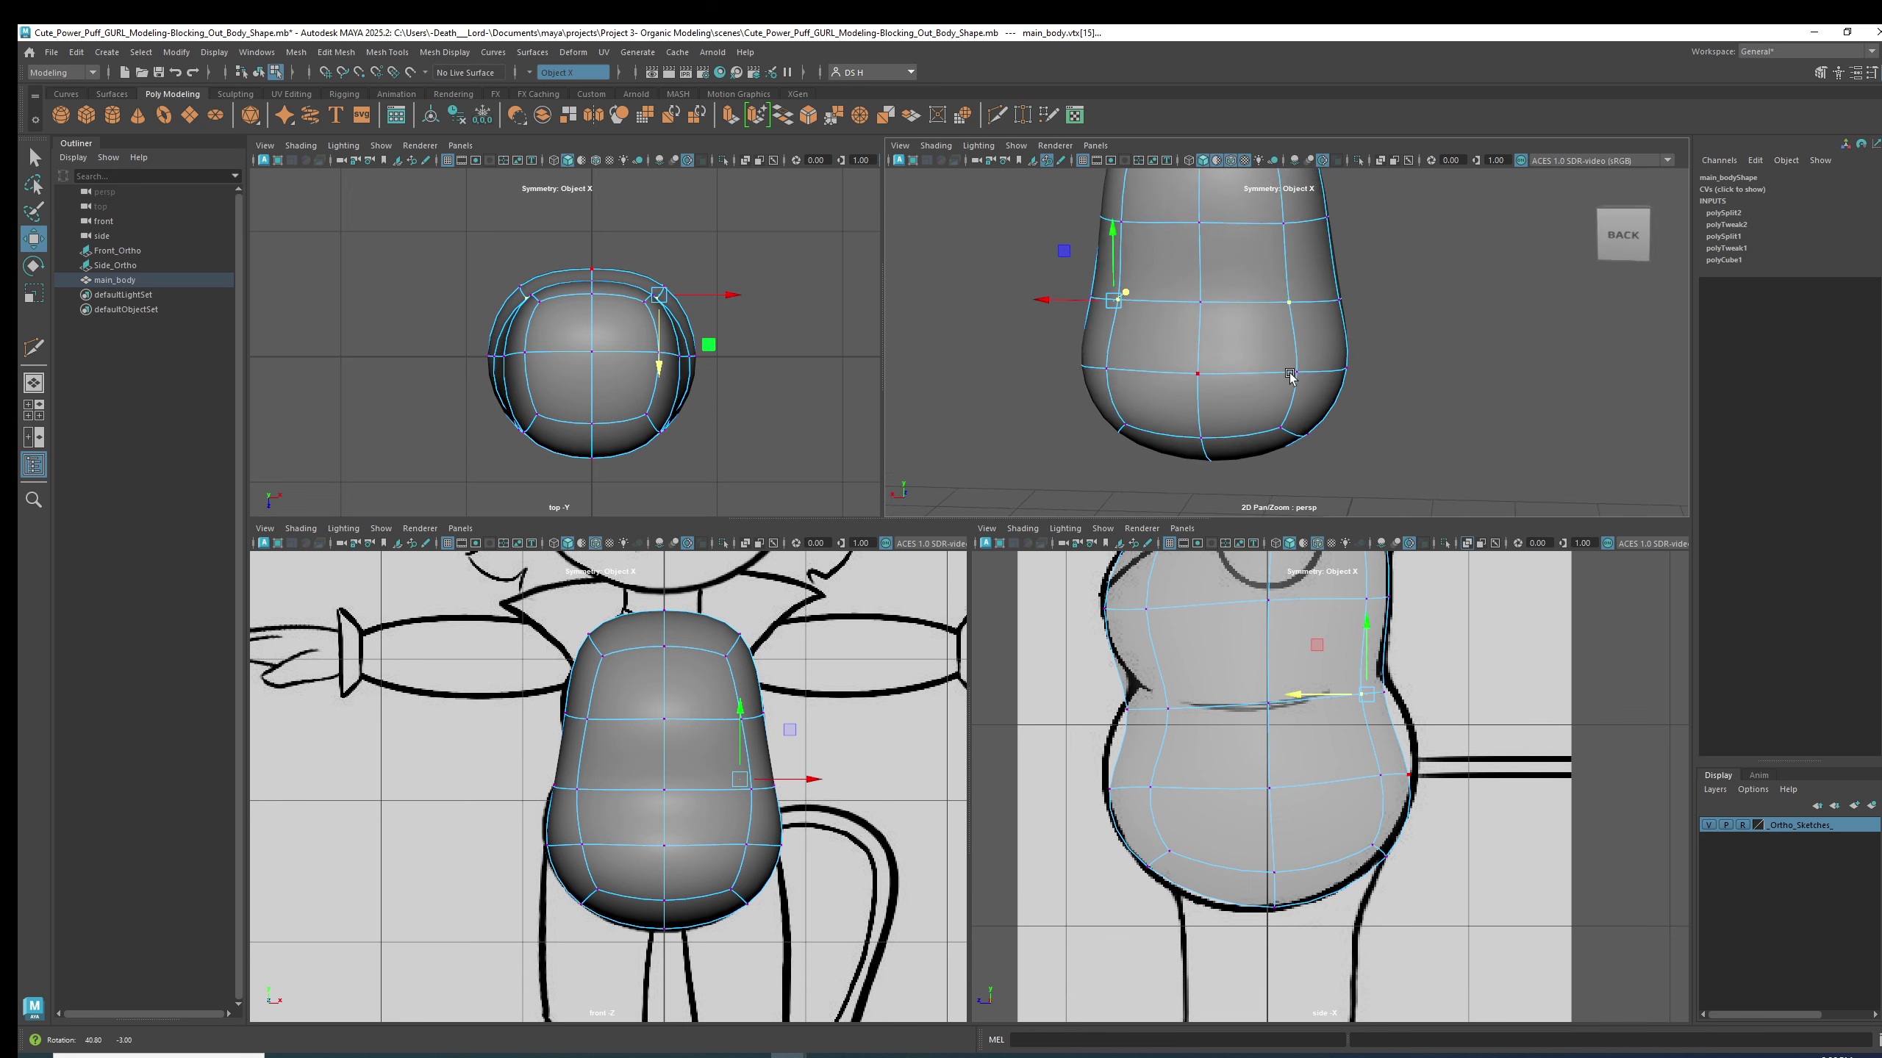
- Move the waist and chest loops' back corner vertices slightly inward in the back view and check the smoothed form from above
{"action": "key", "text": "1"}
{"action": "left_click_drag", "start_coordinate": [1074, 302], "coordinate": [1081, 302]}
{"action": "left_click", "coordinate": [1209, 227]}
{"action": "left_click", "coordinate": [1116, 228]}
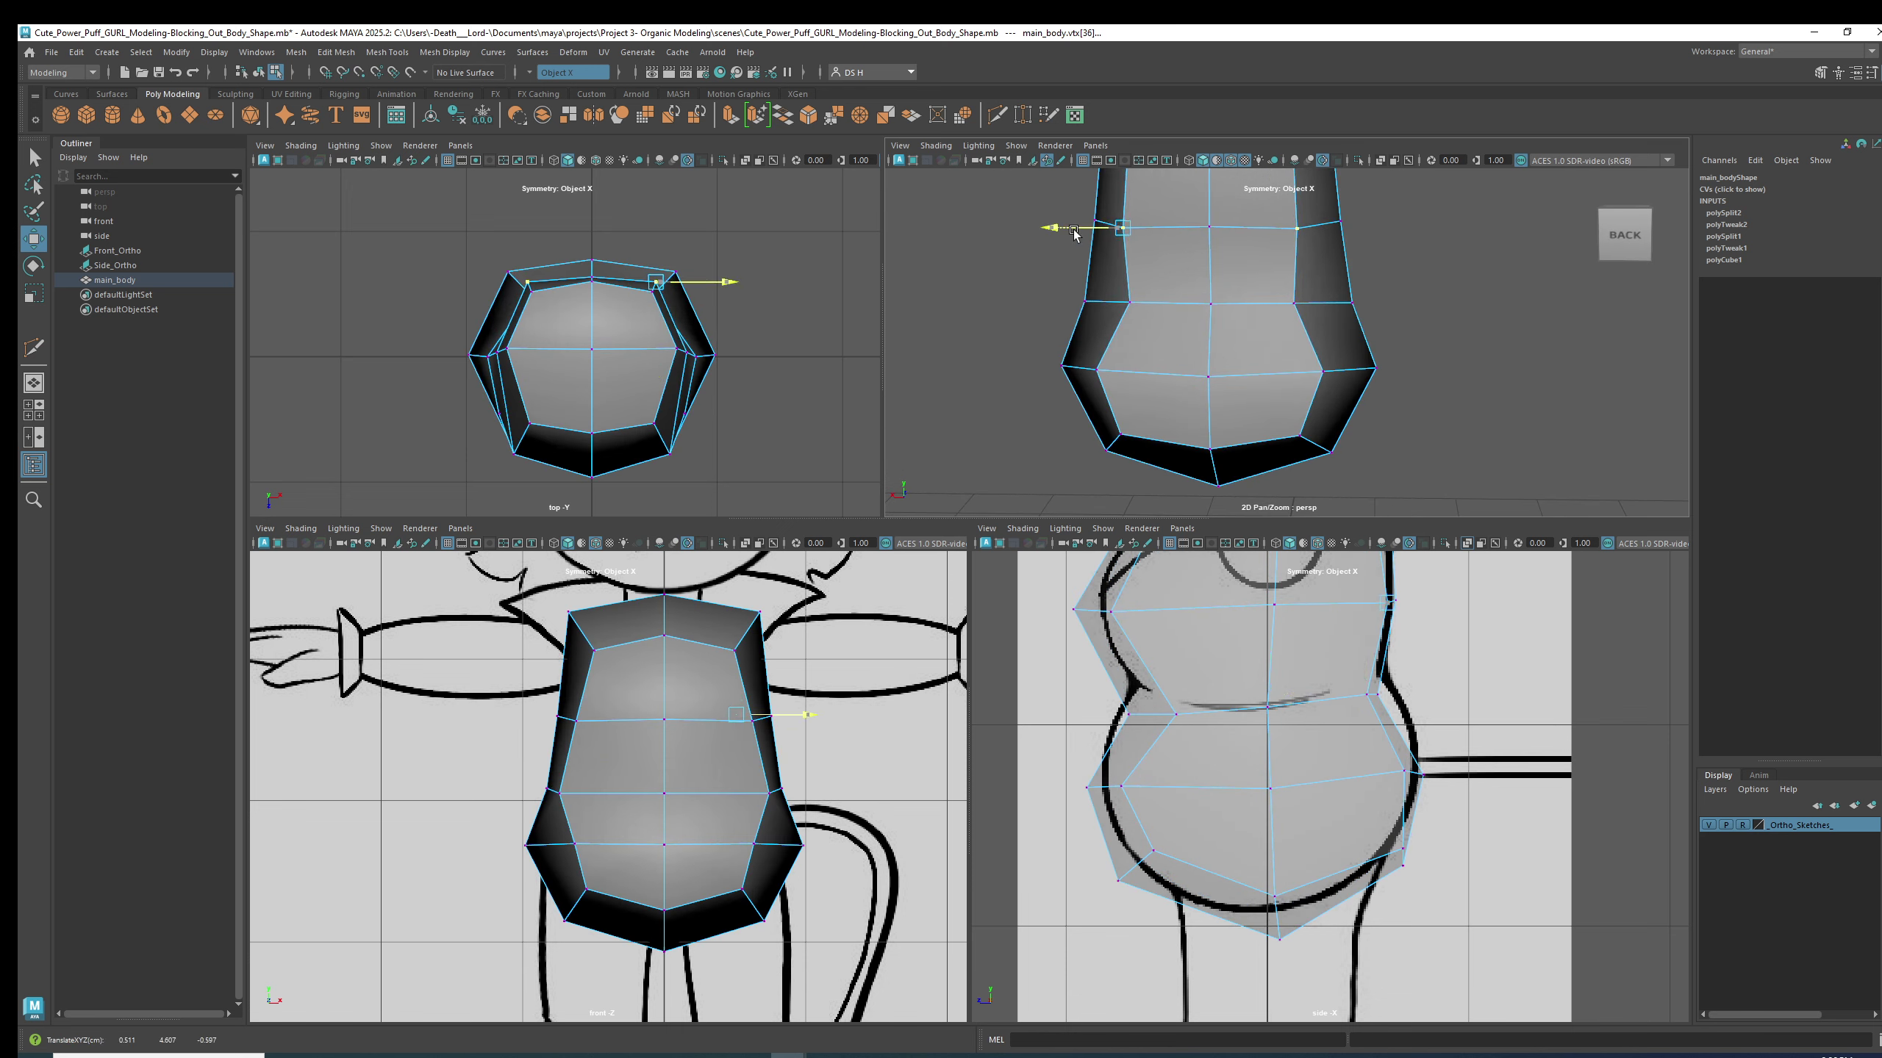
{"action": "key", "text": "3"}
{"action": "left_click_drag", "start_coordinate": [1181, 256], "coordinate": [1215, 354], "text": "alt"}
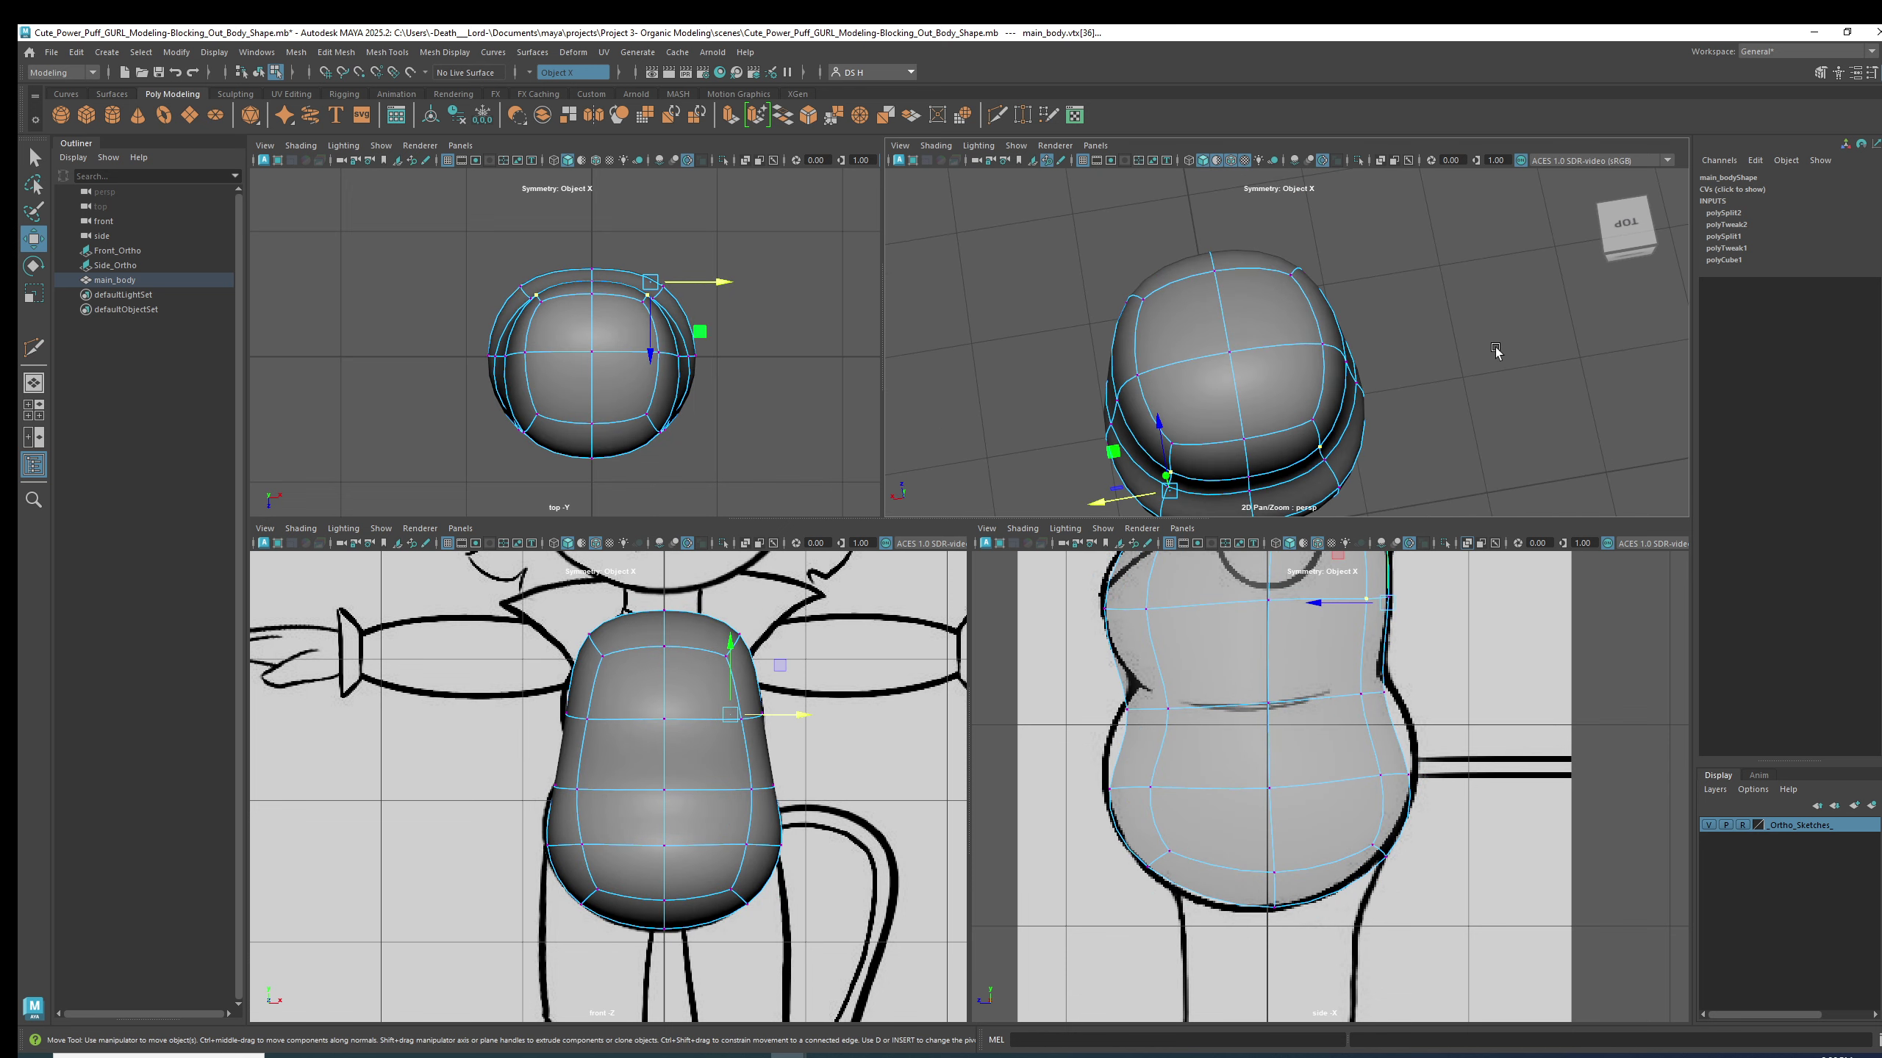
- Nudge the waist and chest loops' front corner vertices slightly inward and preview the smoothed body in the front view
{"action": "left_click_drag", "start_coordinate": [1496, 352], "coordinate": [1390, 354], "text": "alt"}
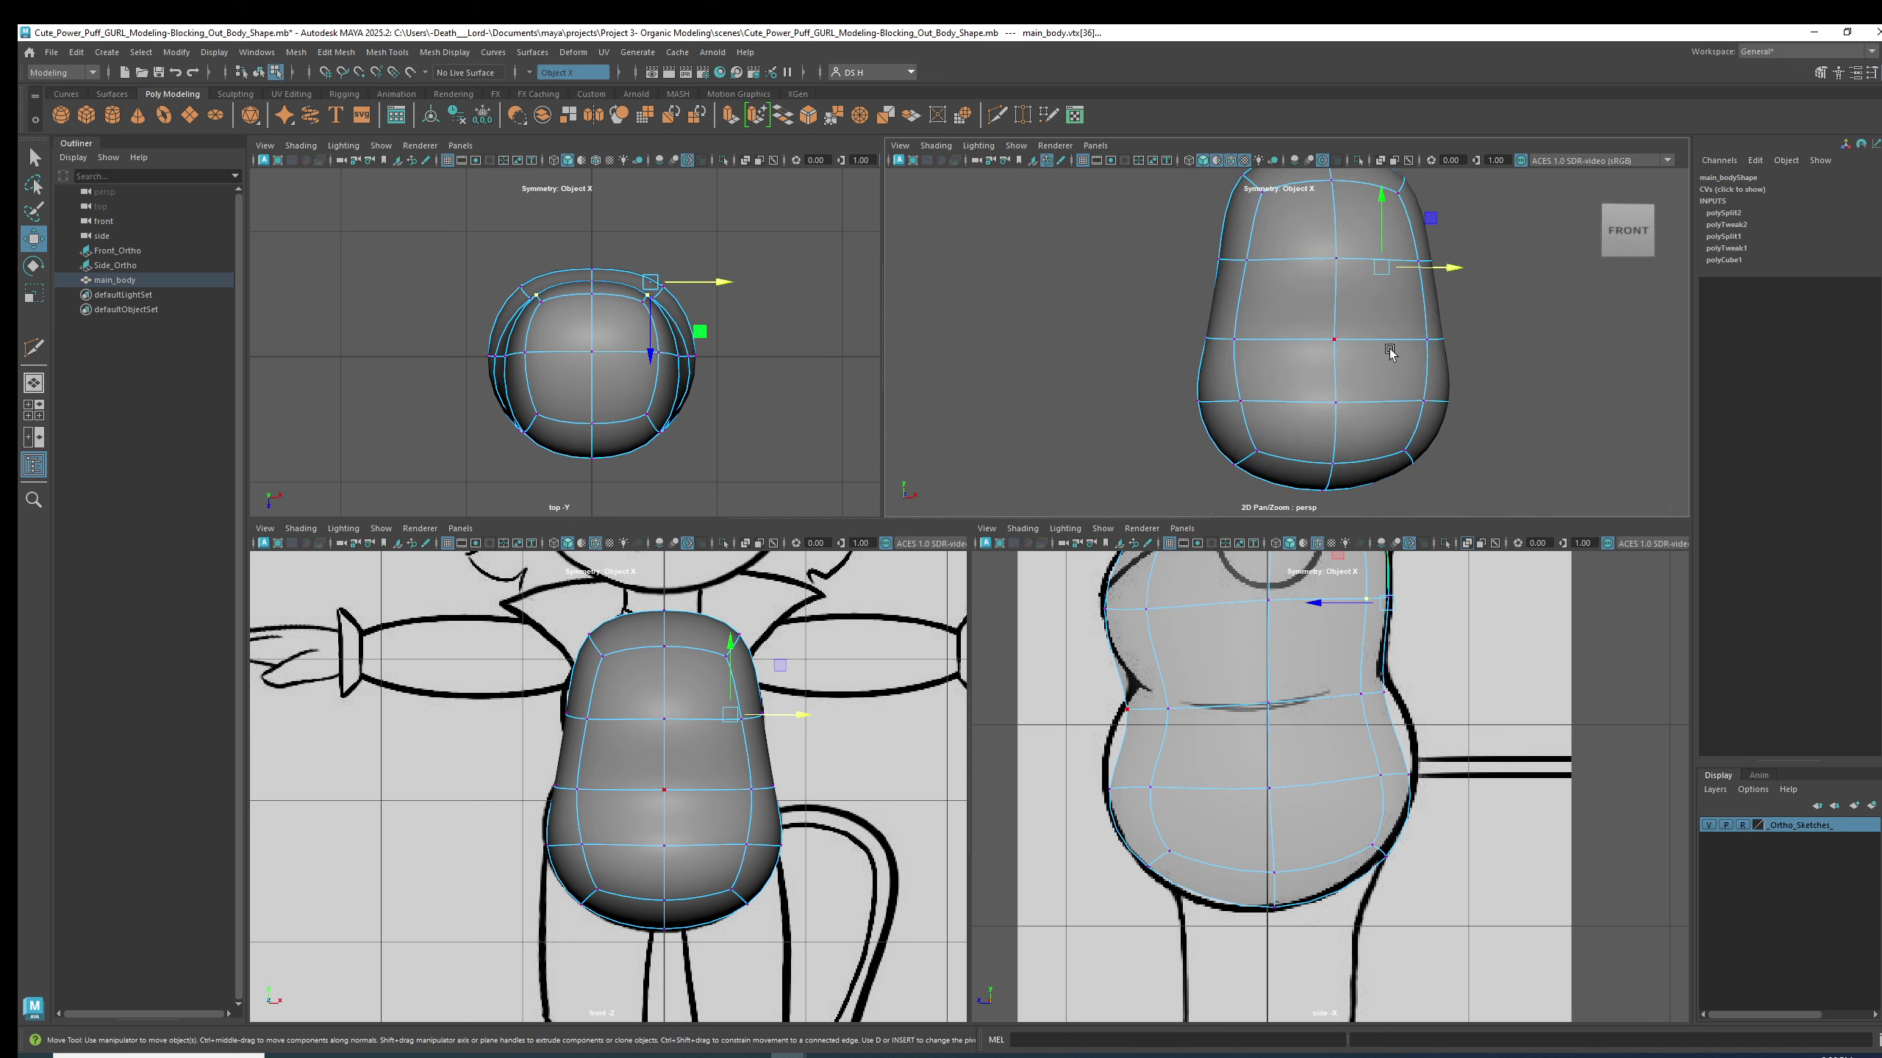
{"action": "key", "text": "1"}
{"action": "left_click", "coordinate": [1435, 344]}
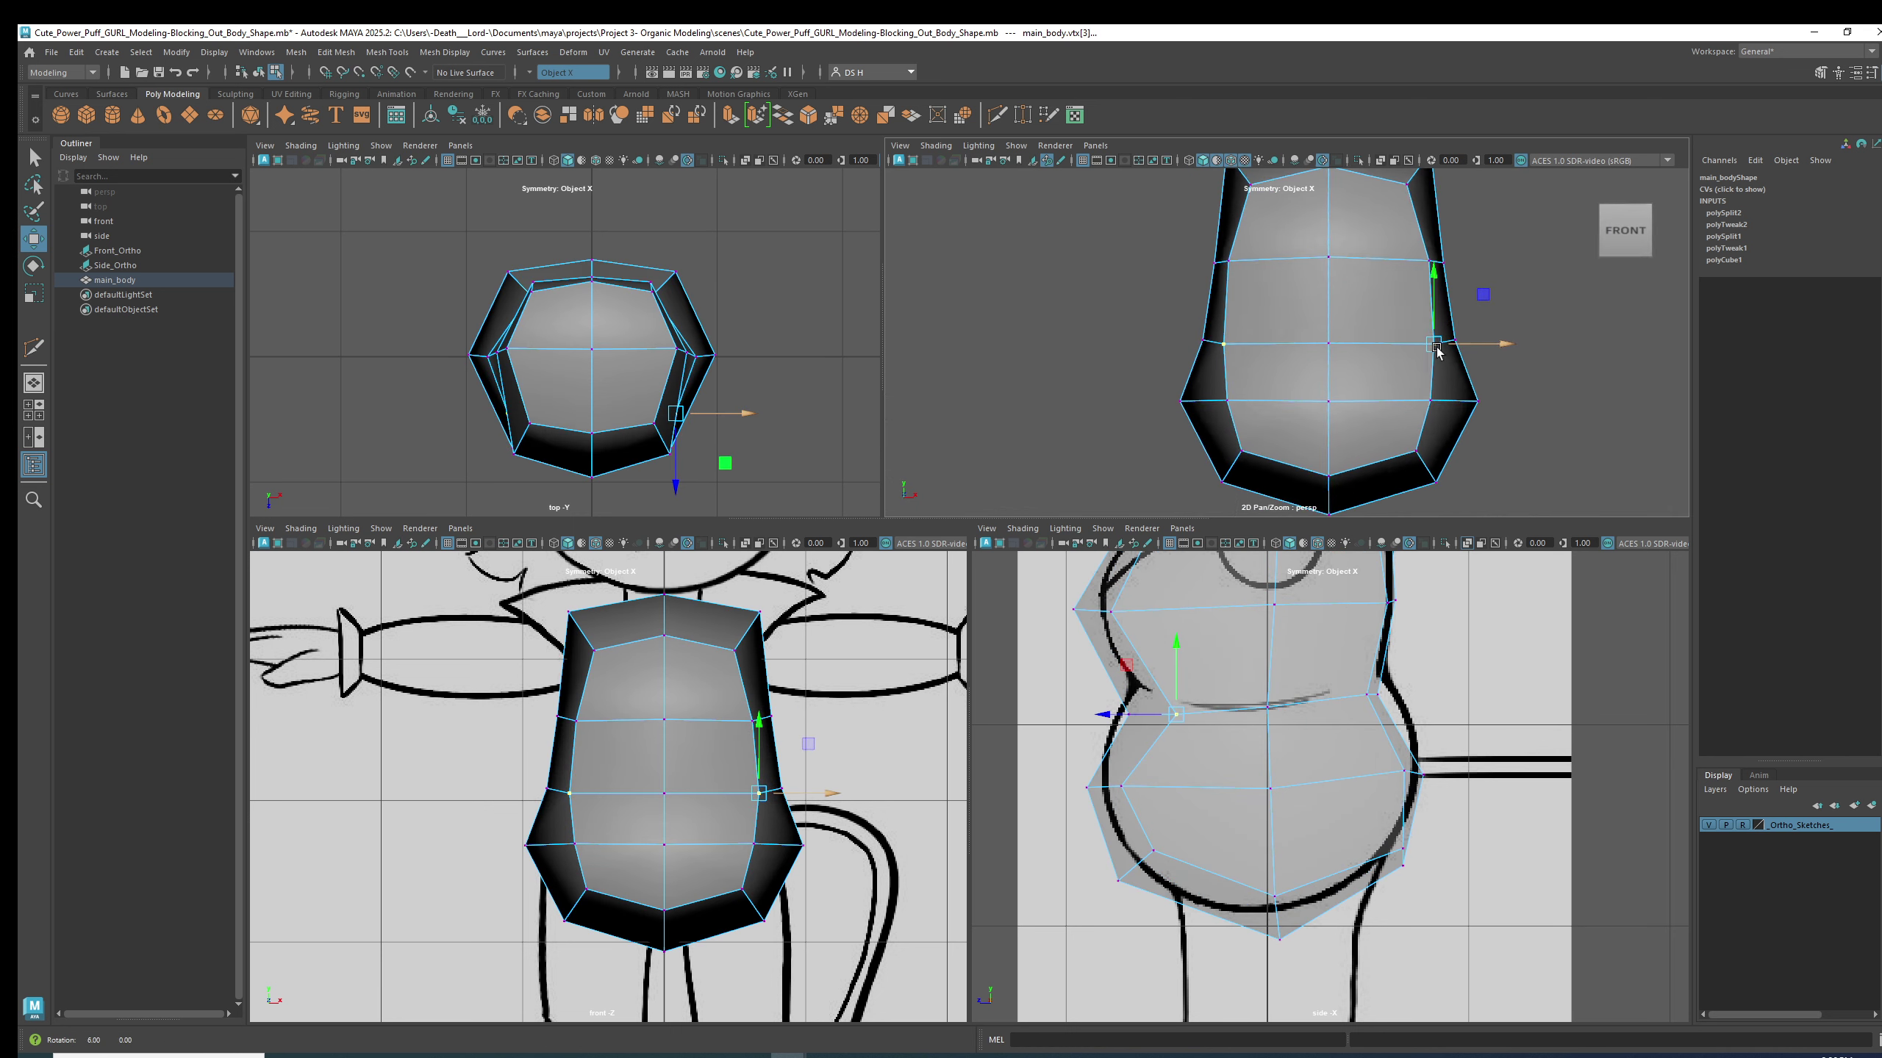
{"action": "left_click_drag", "start_coordinate": [1437, 348], "coordinate": [1434, 349], "text": "alt"}
{"action": "middle_click_drag", "start_coordinate": [710, 801], "coordinate": [705, 741], "text": "alt"}
{"action": "right_click_drag", "start_coordinate": [770, 771], "coordinate": [913, 781], "text": "alt"}
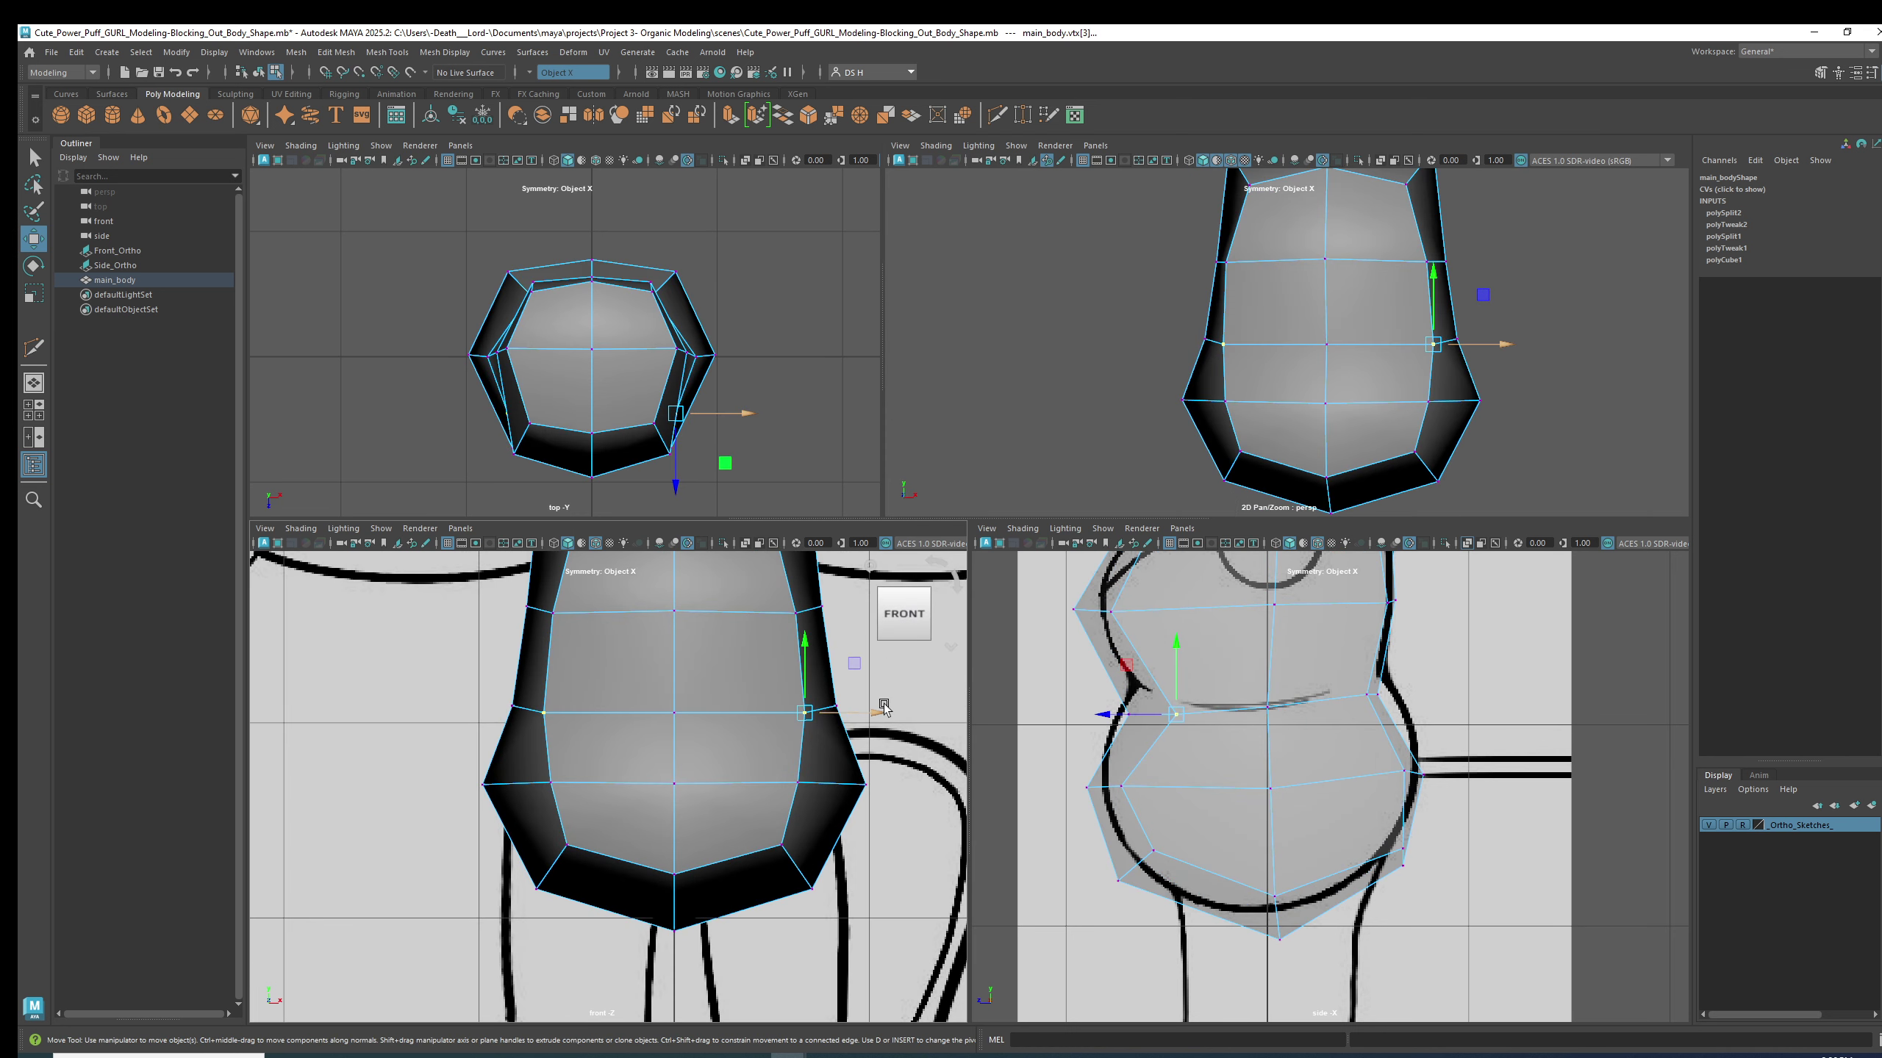
{"action": "left_click_drag", "start_coordinate": [880, 710], "coordinate": [877, 710]}
{"action": "left_click", "coordinate": [795, 613]}
{"action": "left_click_drag", "start_coordinate": [819, 614], "coordinate": [790, 592]}
{"action": "key", "text": "3"}
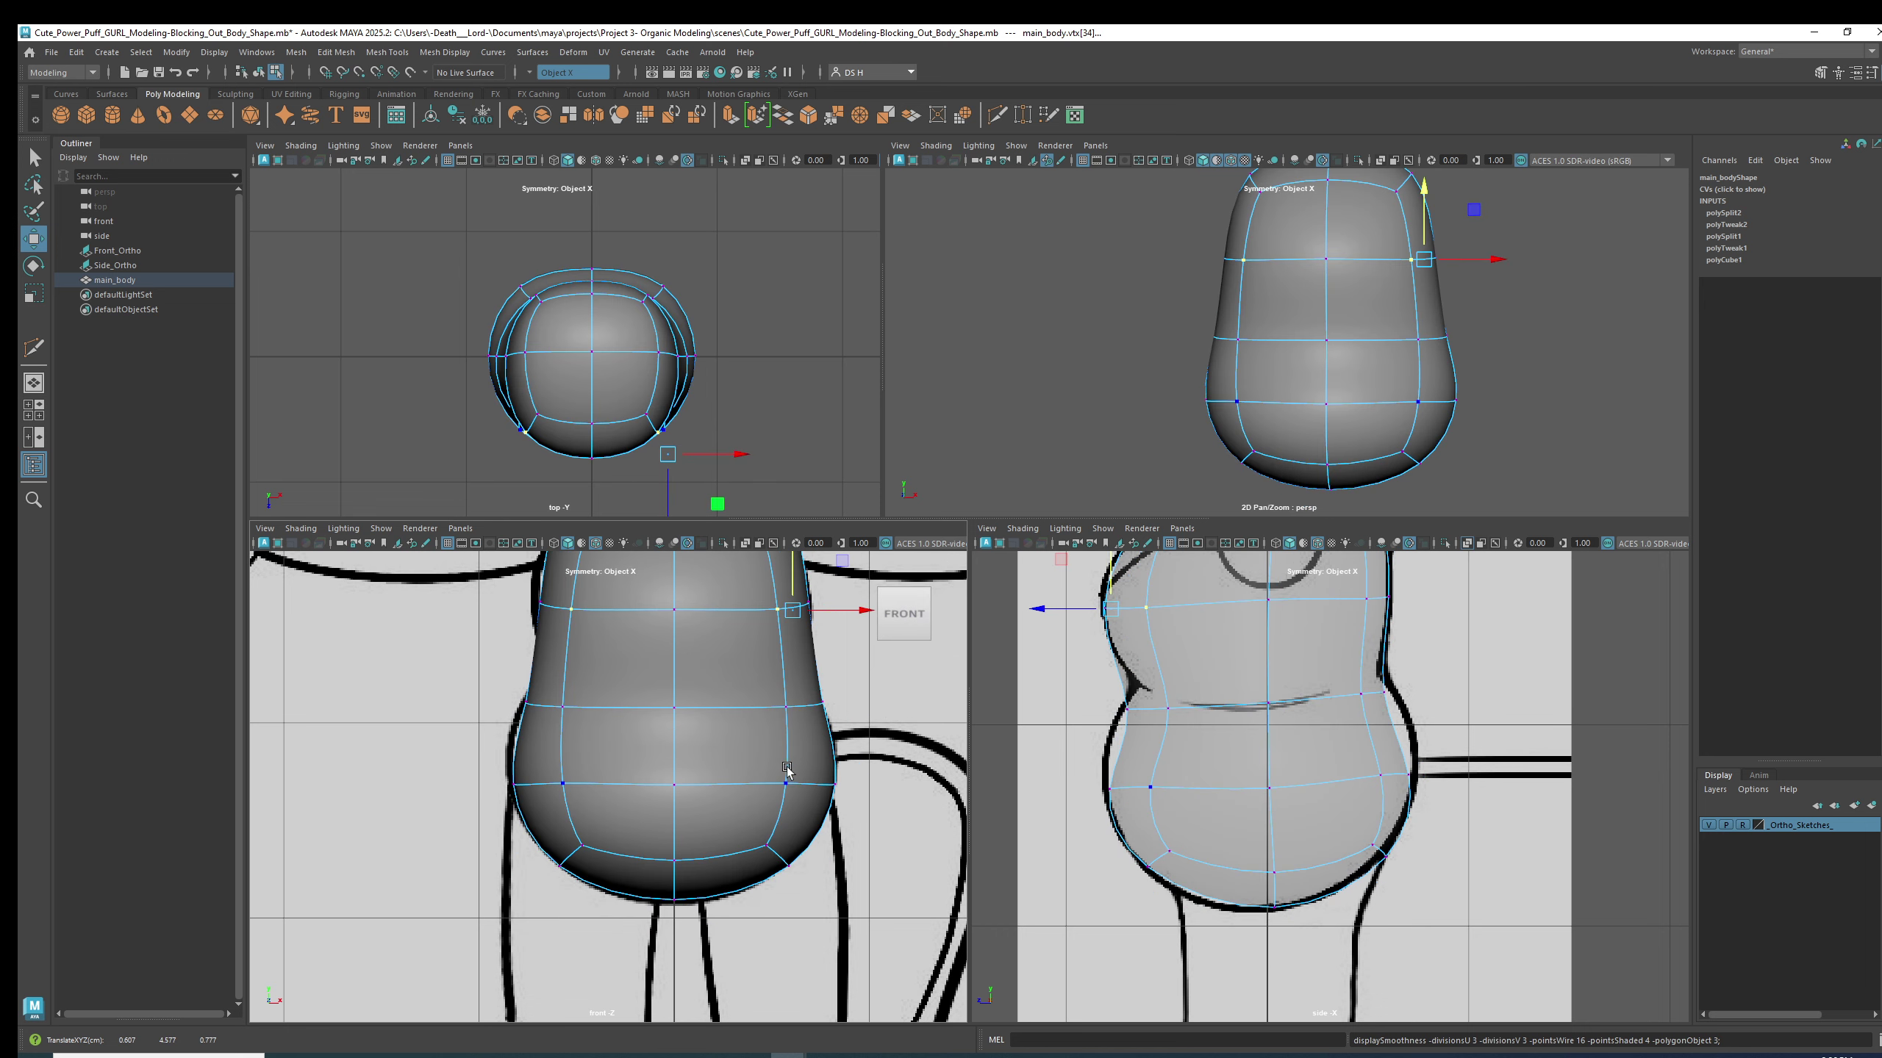
{"action": "left_click", "coordinate": [785, 788]}
{"action": "key", "text": "1"}
{"action": "key", "text": "ctrl+z"}
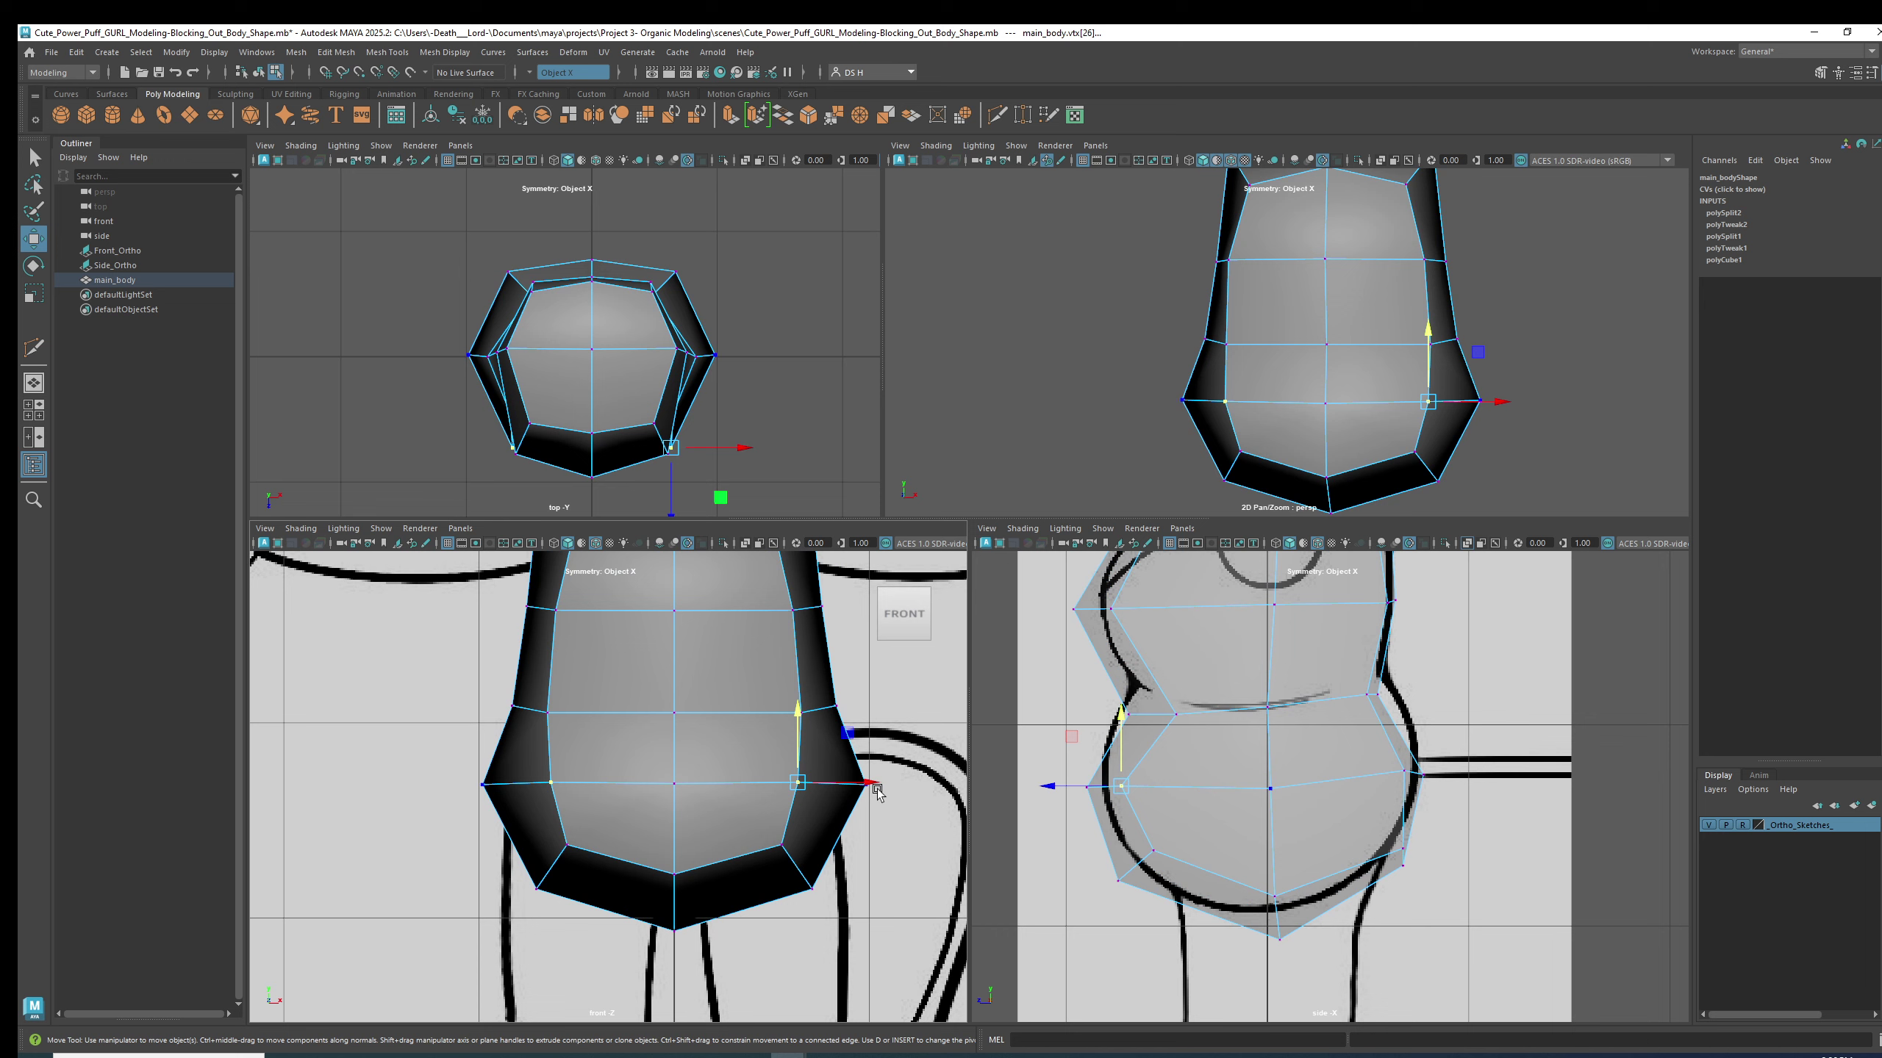
- Lower the bottom loop's front corner and front centre vertices slightly in the front view and preview the smoothed base
{"action": "left_click", "coordinate": [783, 848]}
{"action": "left_click_drag", "start_coordinate": [782, 769], "coordinate": [782, 784]}
{"action": "left_click", "coordinate": [674, 872]}
{"action": "left_click_drag", "start_coordinate": [681, 834], "coordinate": [667, 846]}
{"action": "key", "text": "3"}
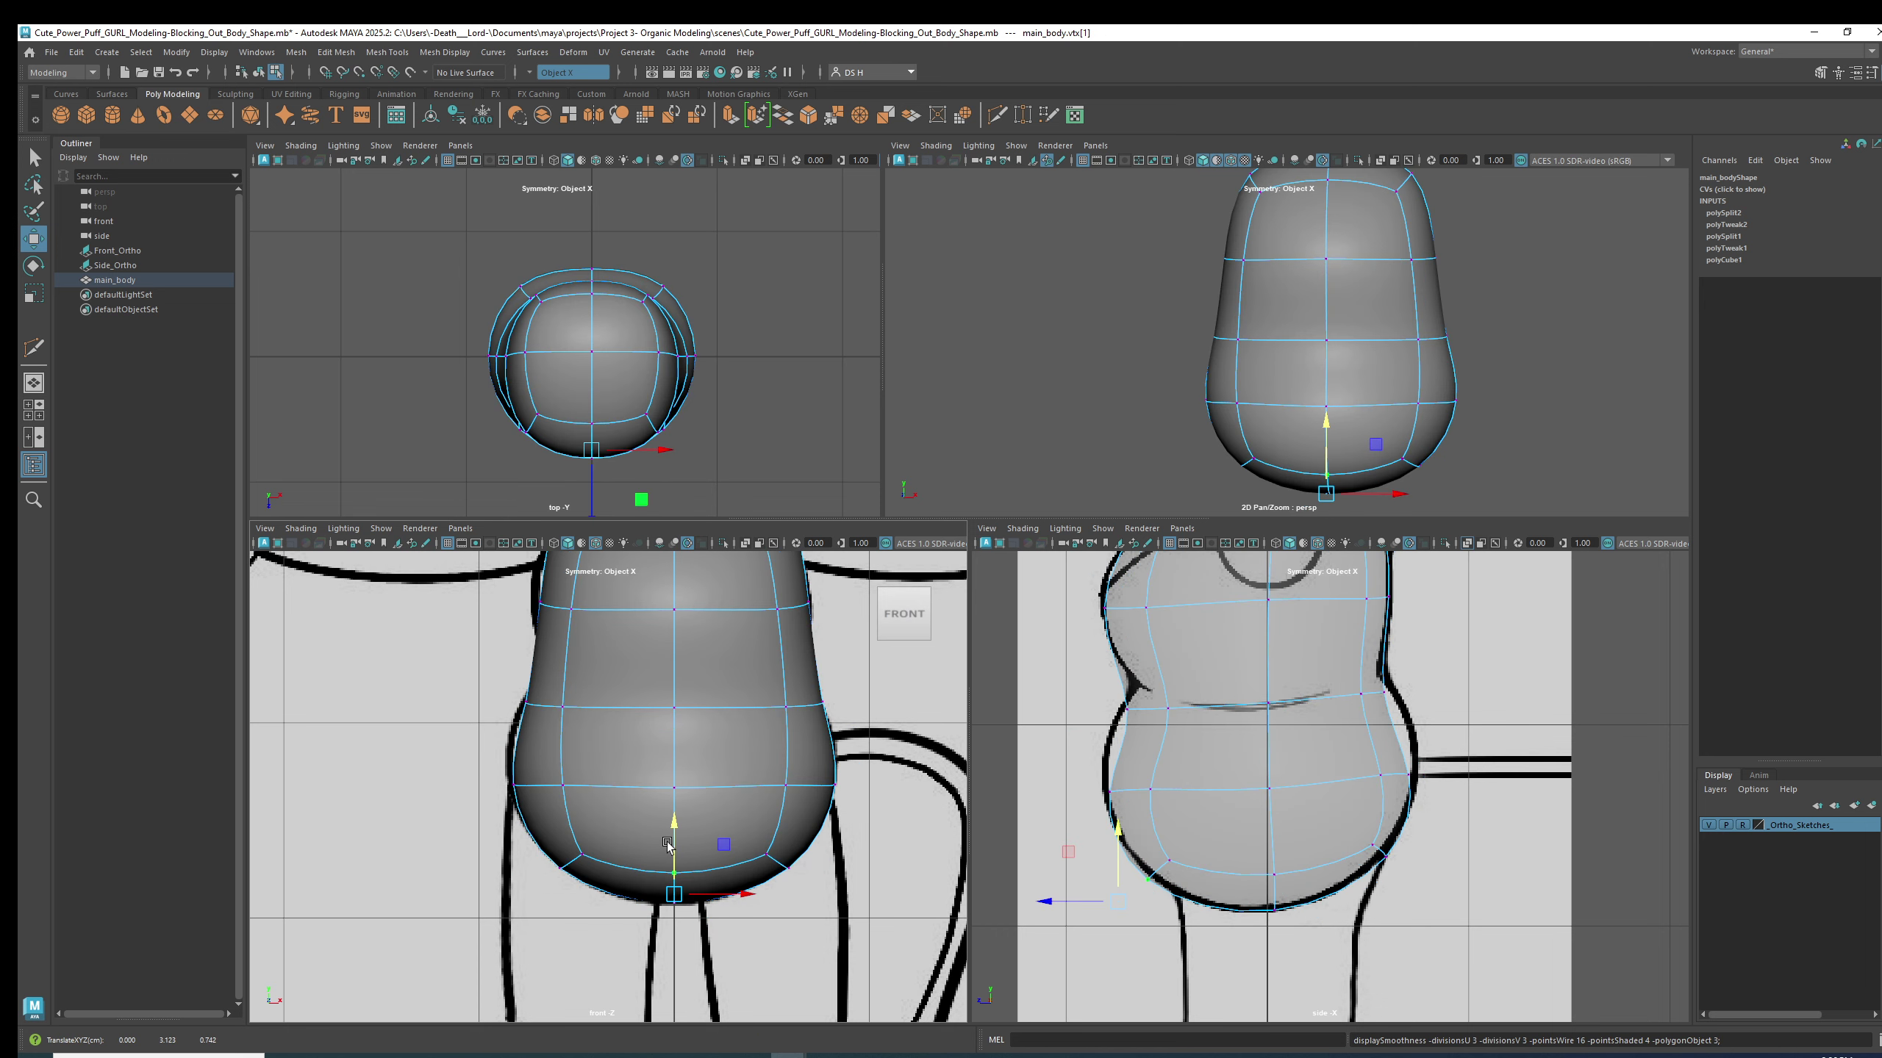
- Inspect the body in an enlarged perspective view, comparing the unsmoothed cage with the smoothed form from the front and side
{"action": "left_click_drag", "start_coordinate": [1393, 459], "coordinate": [946, 570], "text": "alt"}
{"action": "key", "text": "space"}
{"action": "key", "text": "1"}
{"action": "left_click", "coordinate": [818, 584]}
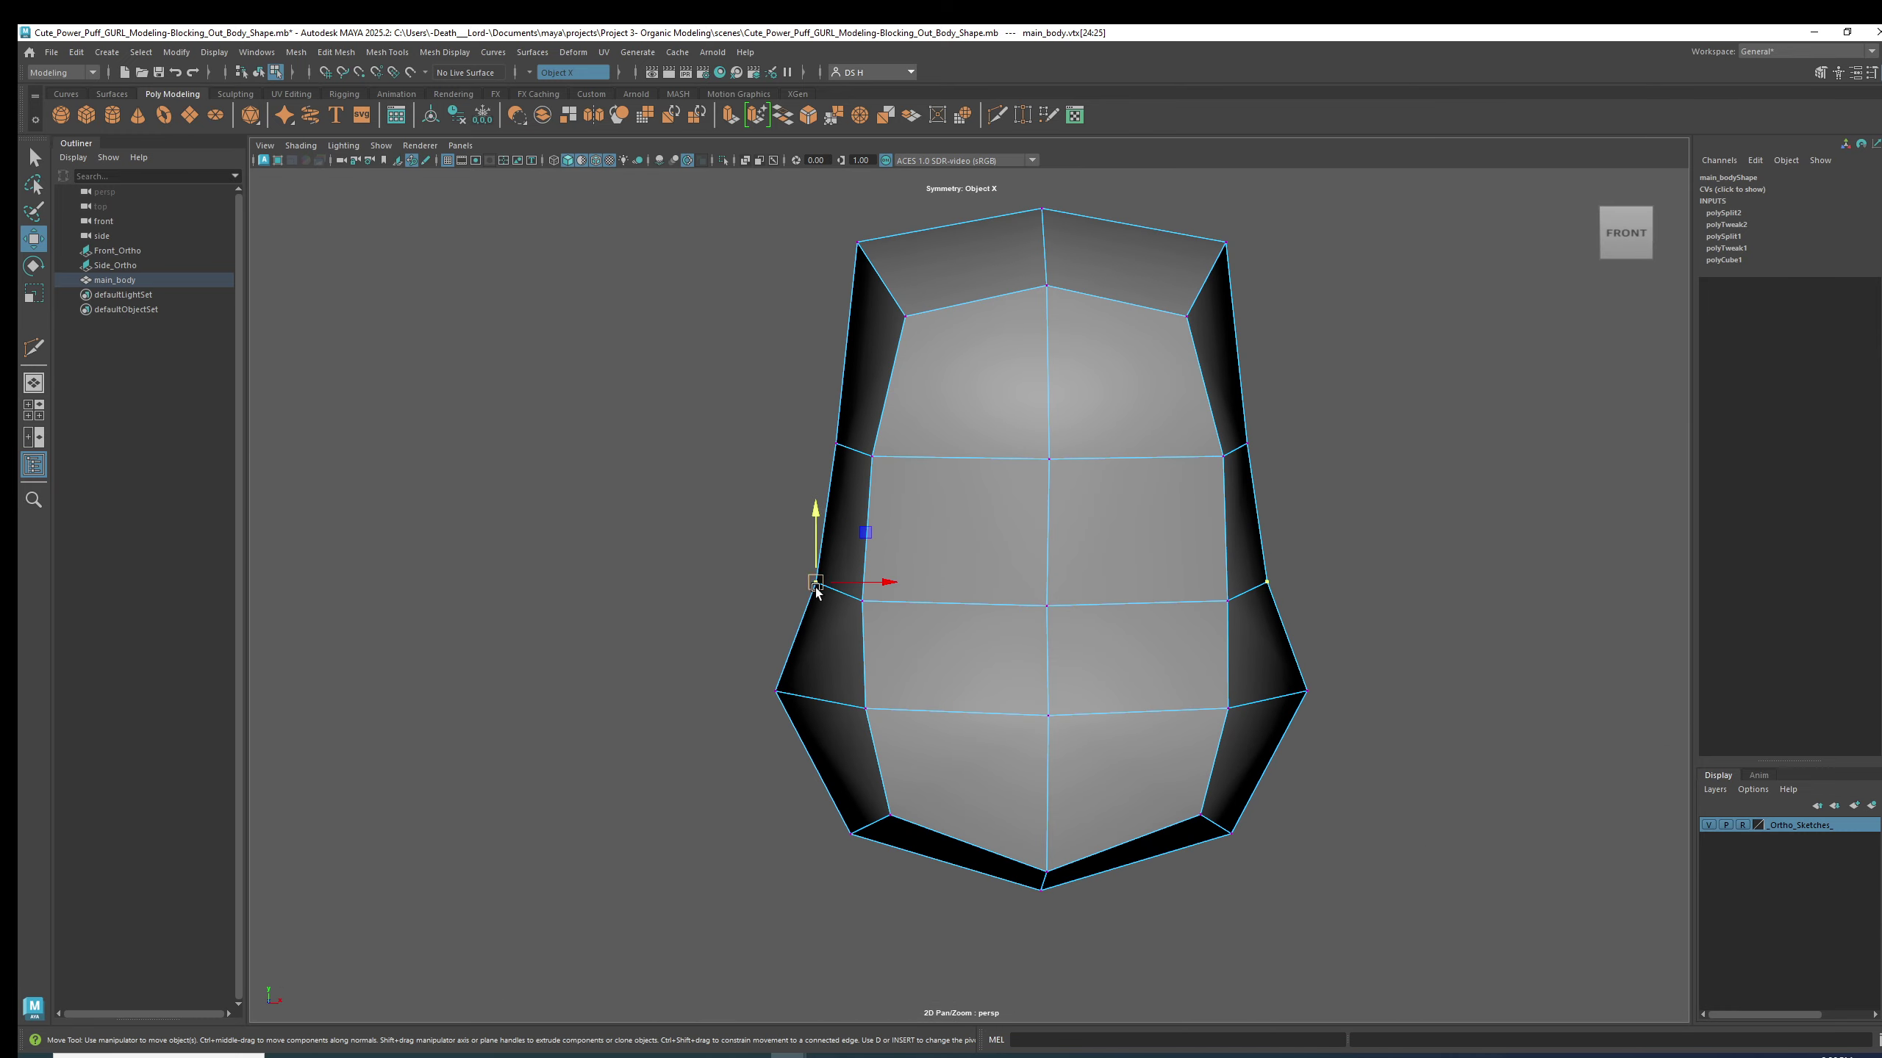
{"action": "key", "text": "3"}
{"action": "key", "text": "space"}
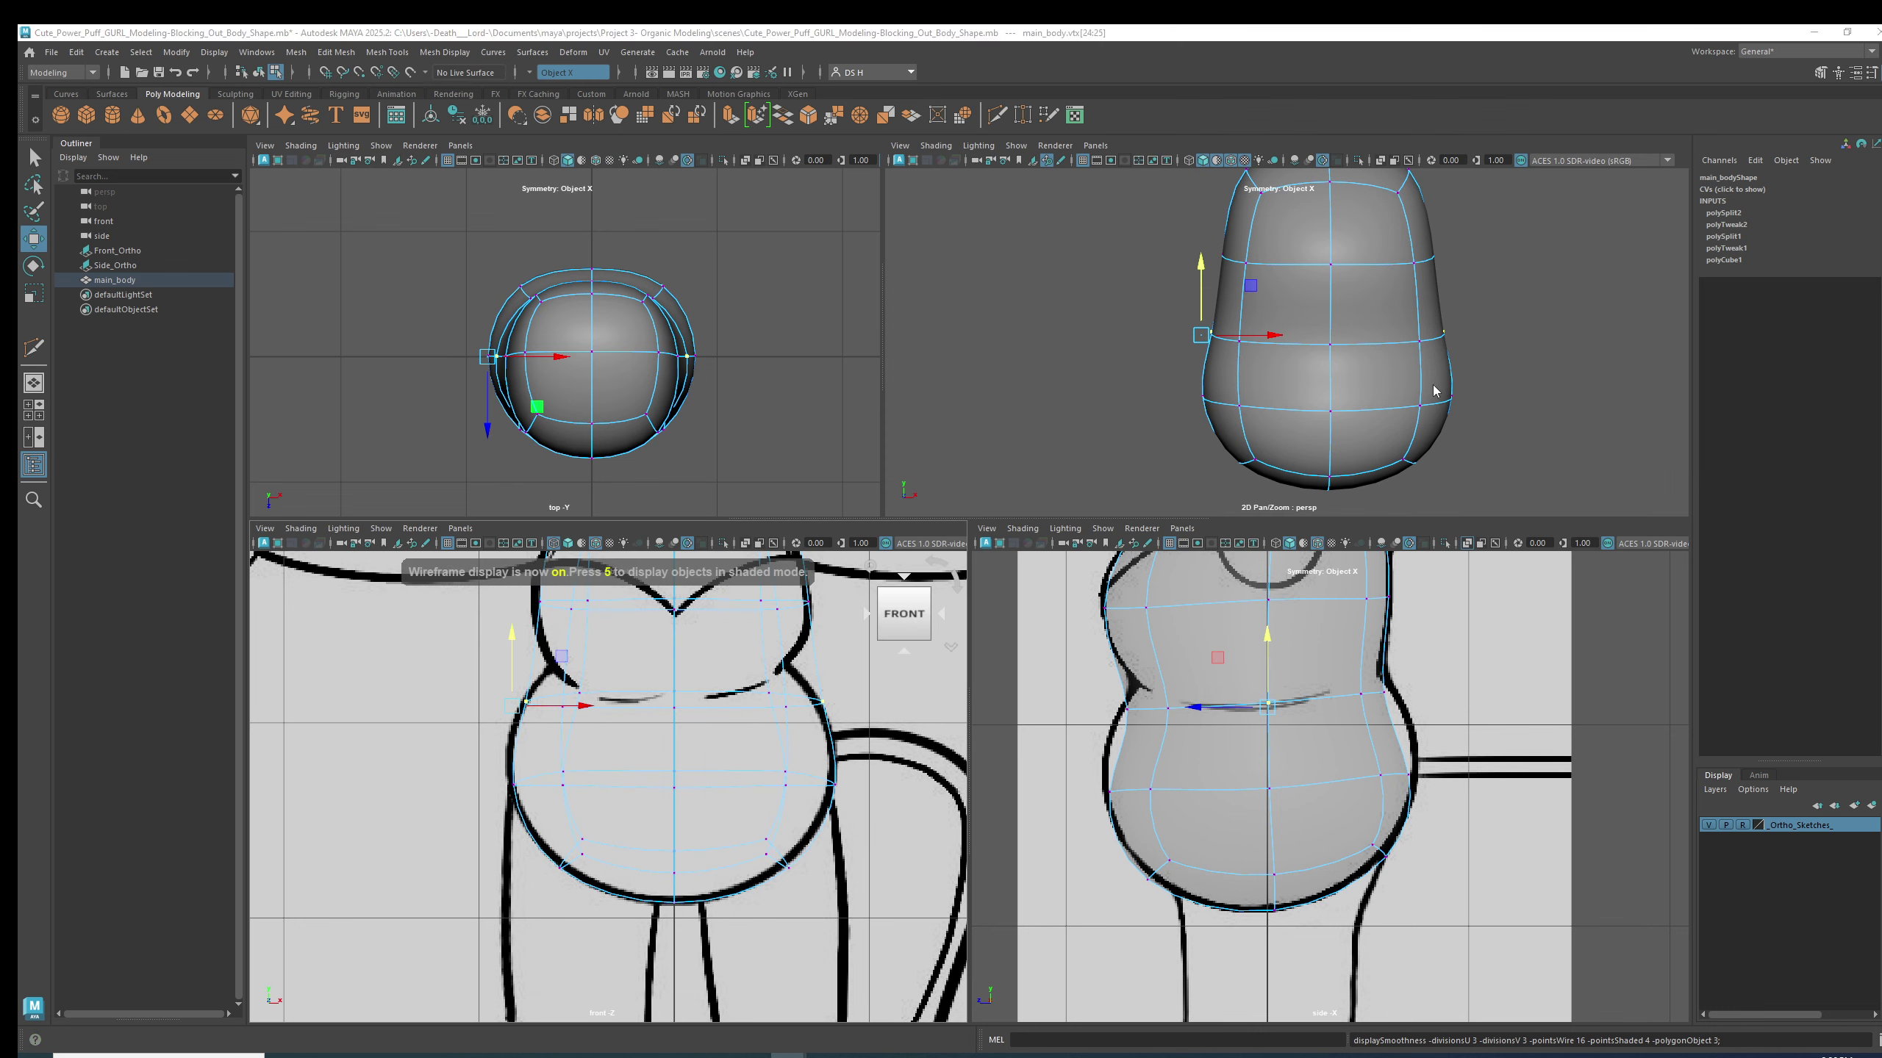
{"action": "key", "text": "space"}
{"action": "mouse_move", "coordinate": [1324, 498]}
{"action": "left_mouse_down", "text": "alt"}
{"action": "mouse_move", "coordinate": [1117, 497]}
{"action": "mouse_move", "coordinate": [1302, 504]}
{"action": "left_mouse_up", "text": "alt"}
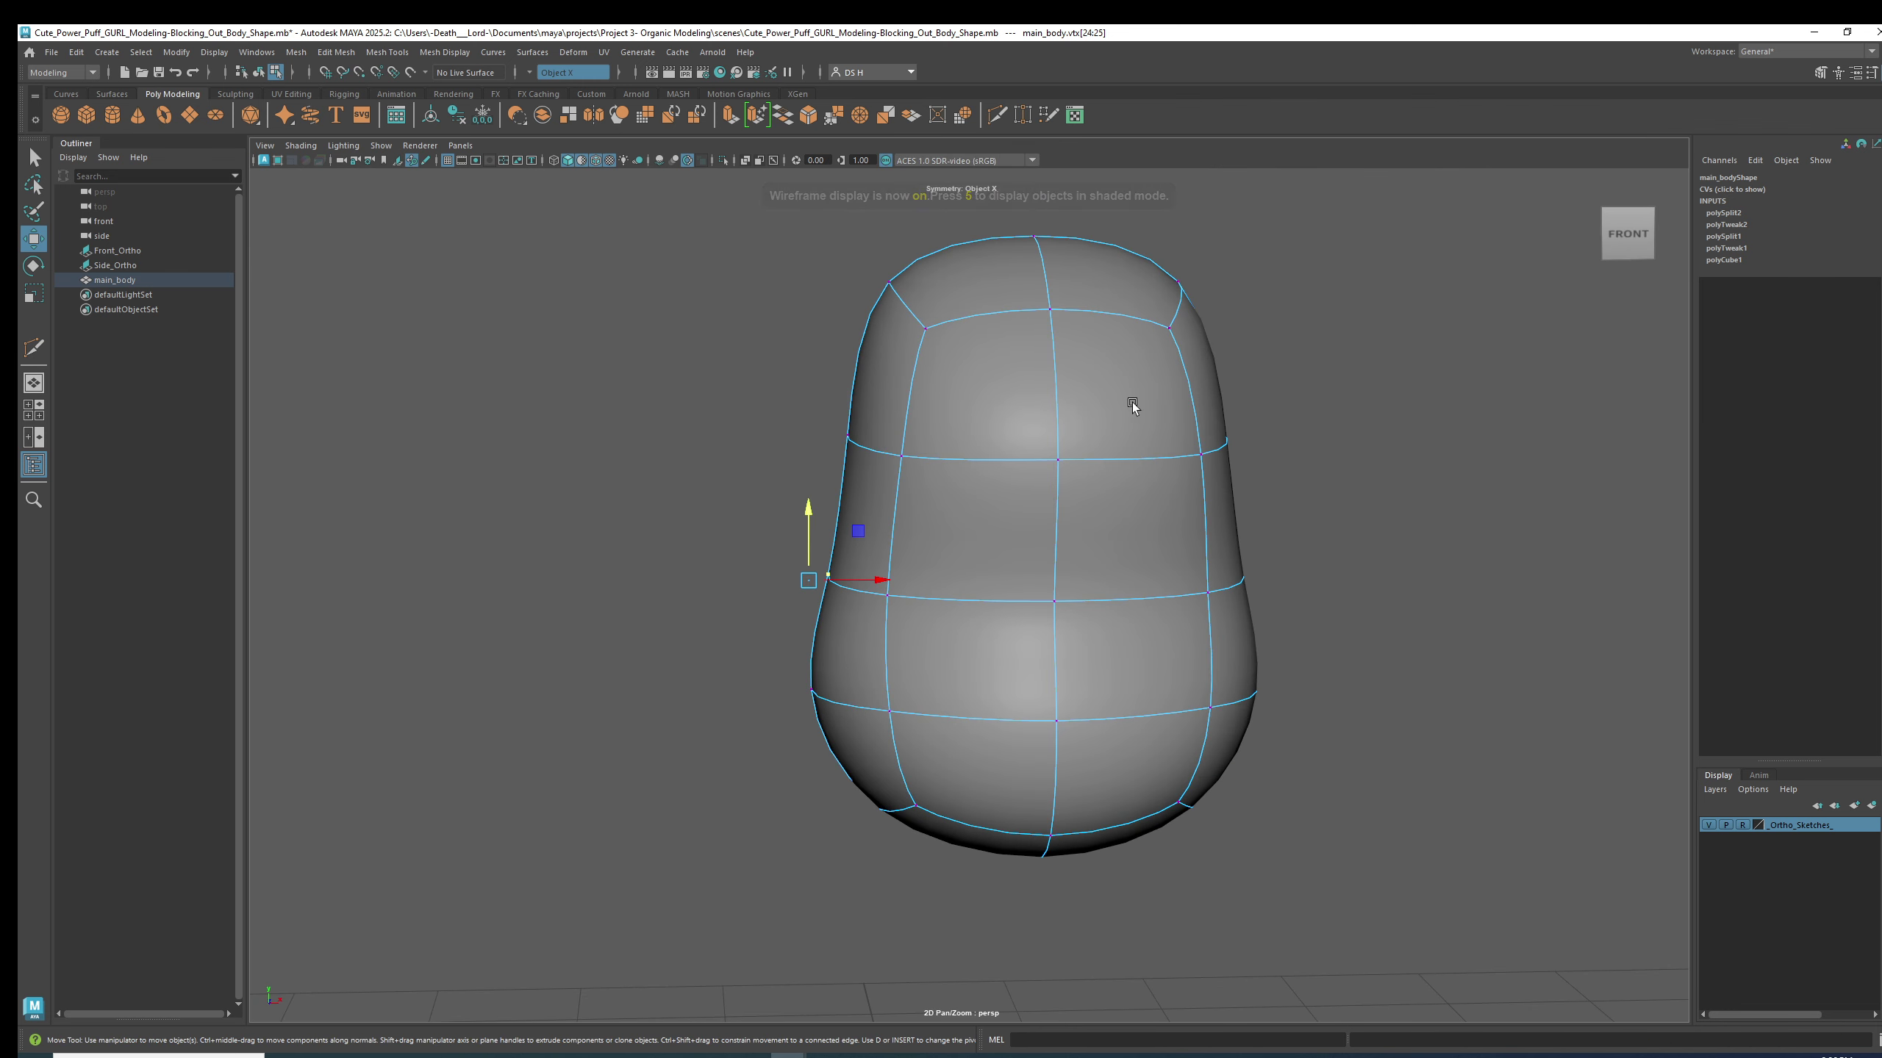
{"action": "left_click_drag", "start_coordinate": [1134, 417], "coordinate": [985, 504], "text": "alt"}
{"action": "key", "text": "1"}
{"action": "key", "text": "3"}
{"action": "key", "text": "space"}
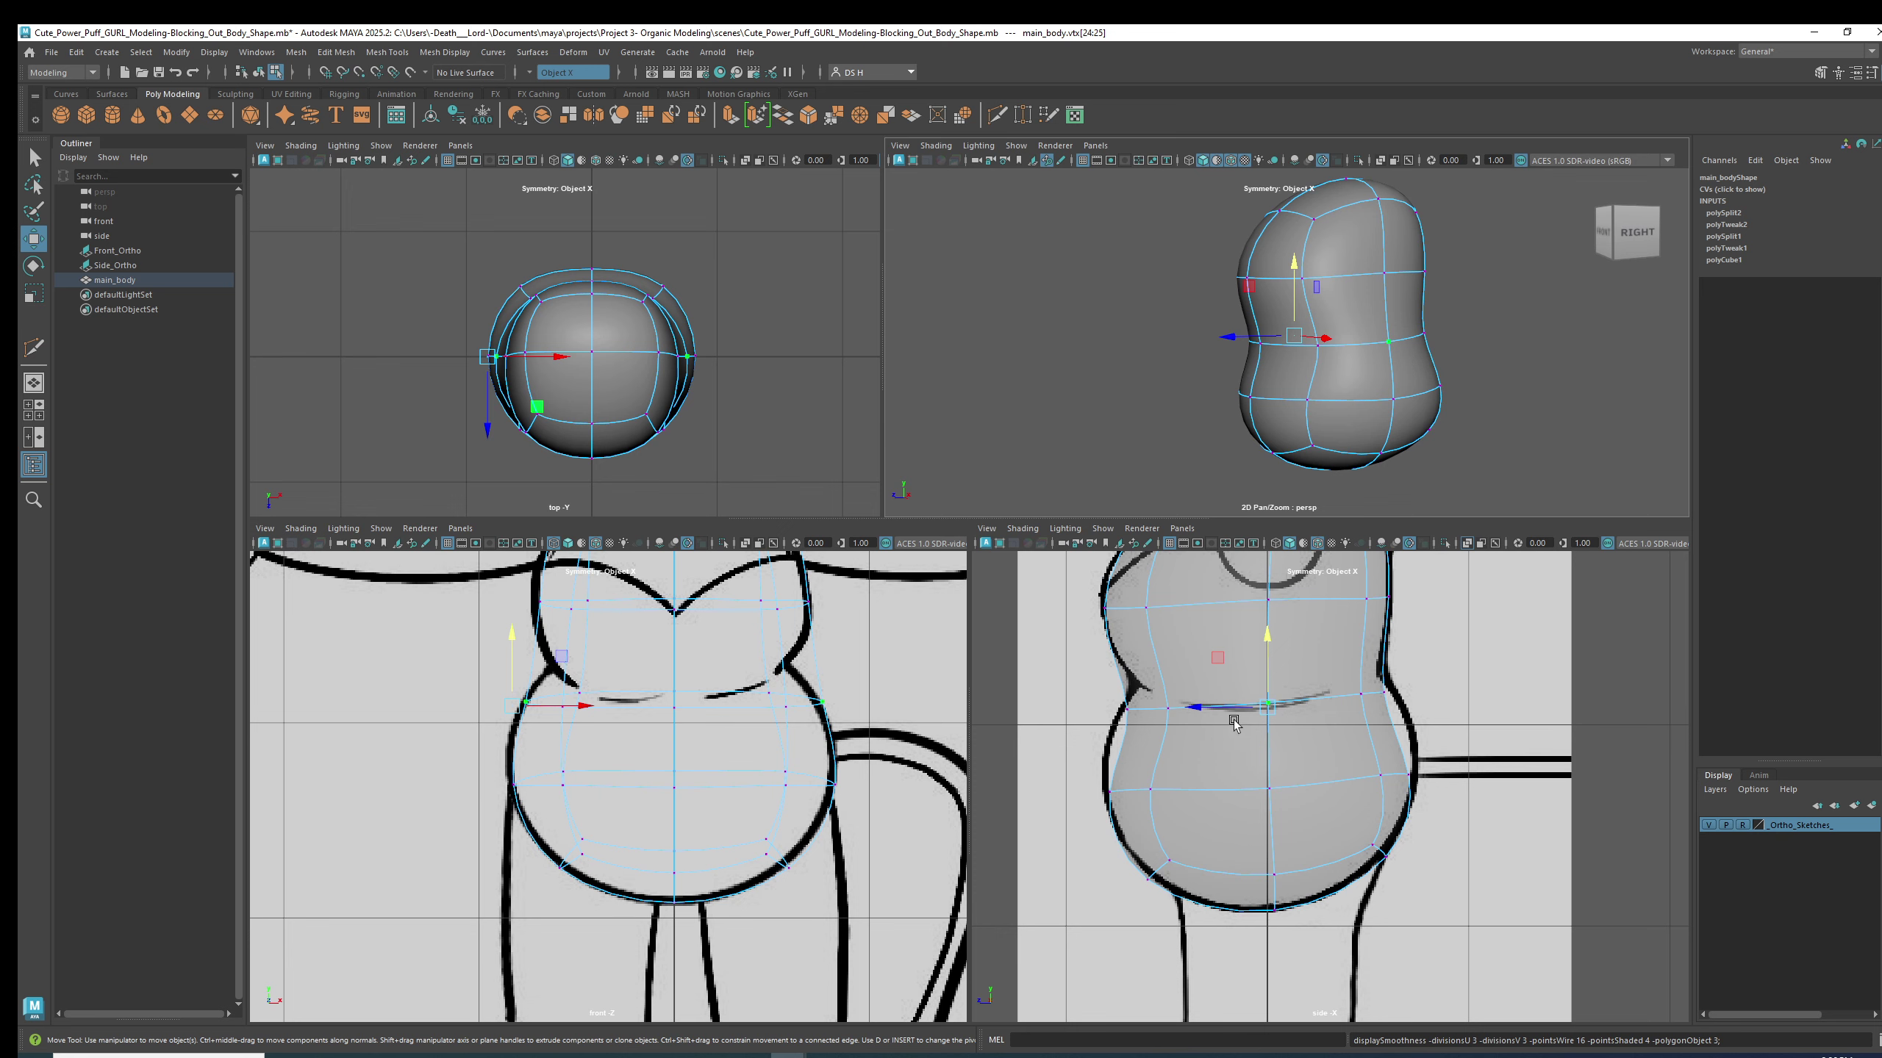
- Compare the body's outline with the side and front sketches, alternating the front view between wireframe and shaded display
{"action": "key", "text": "space"}
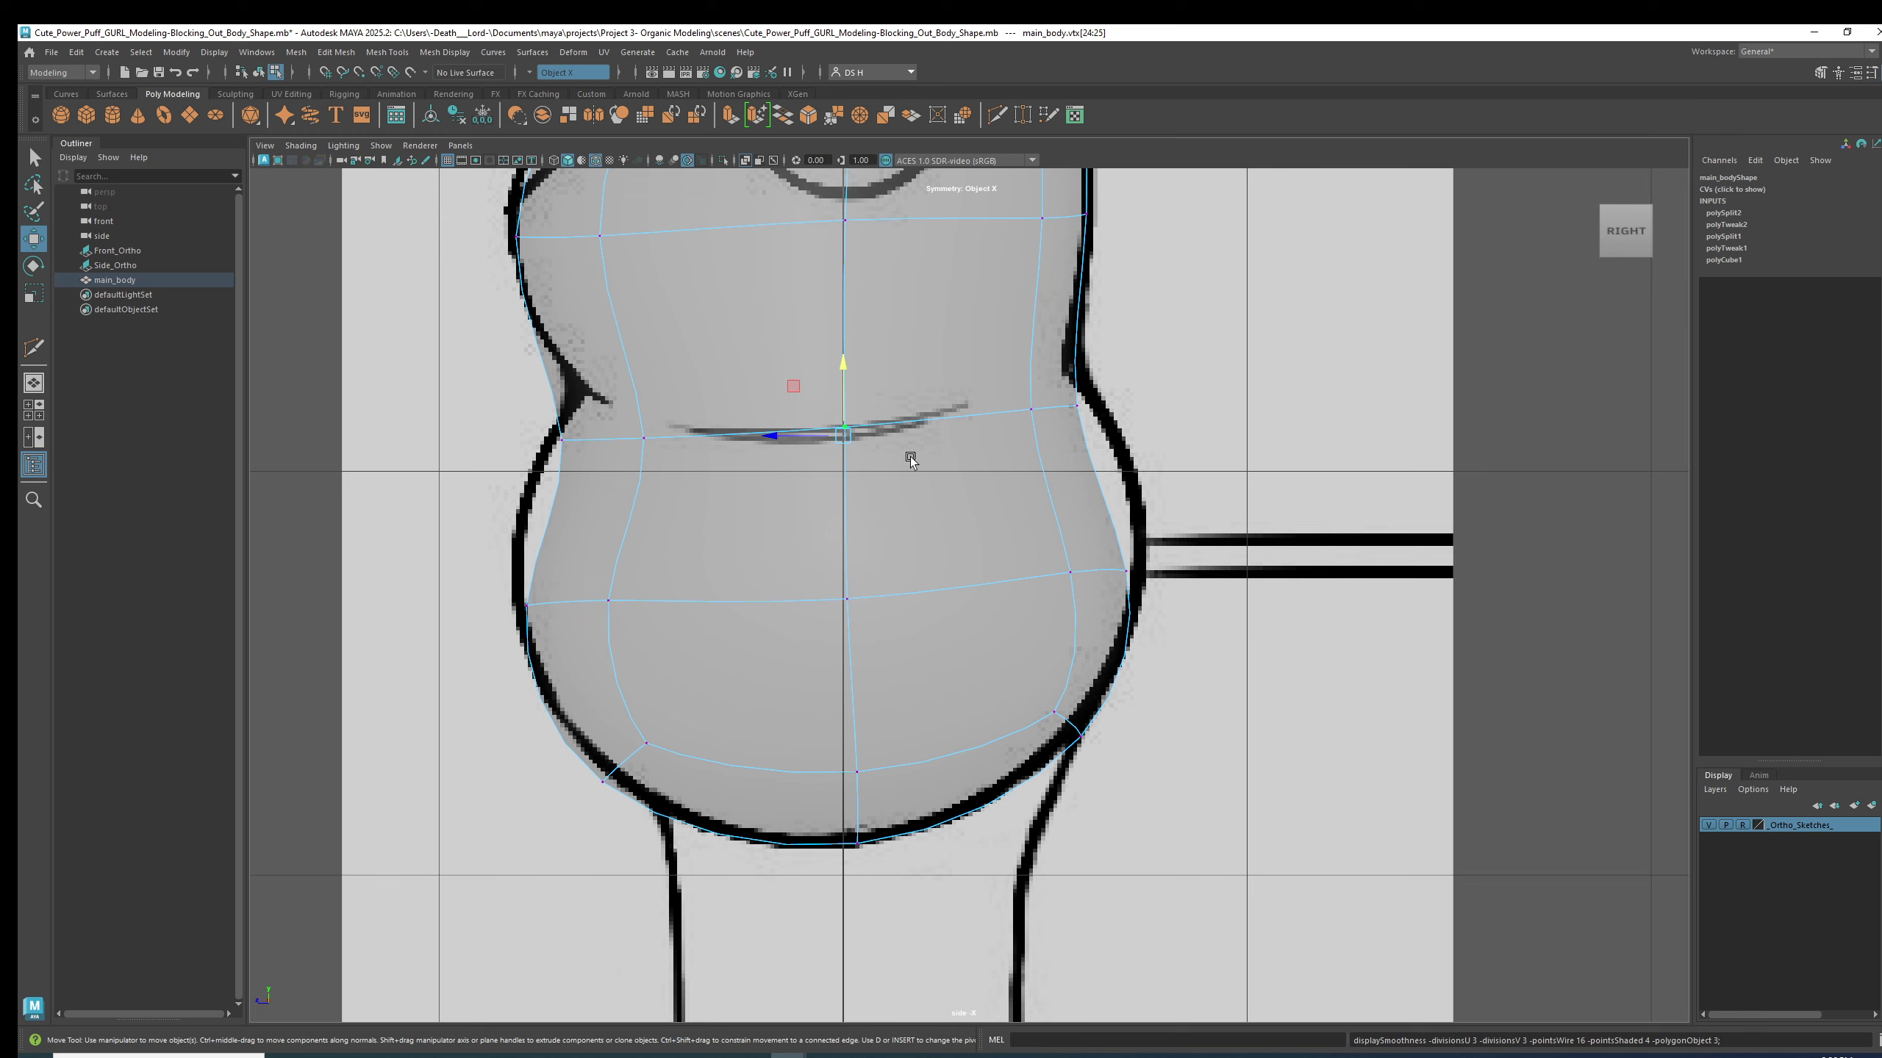
{"action": "key", "text": "space"}
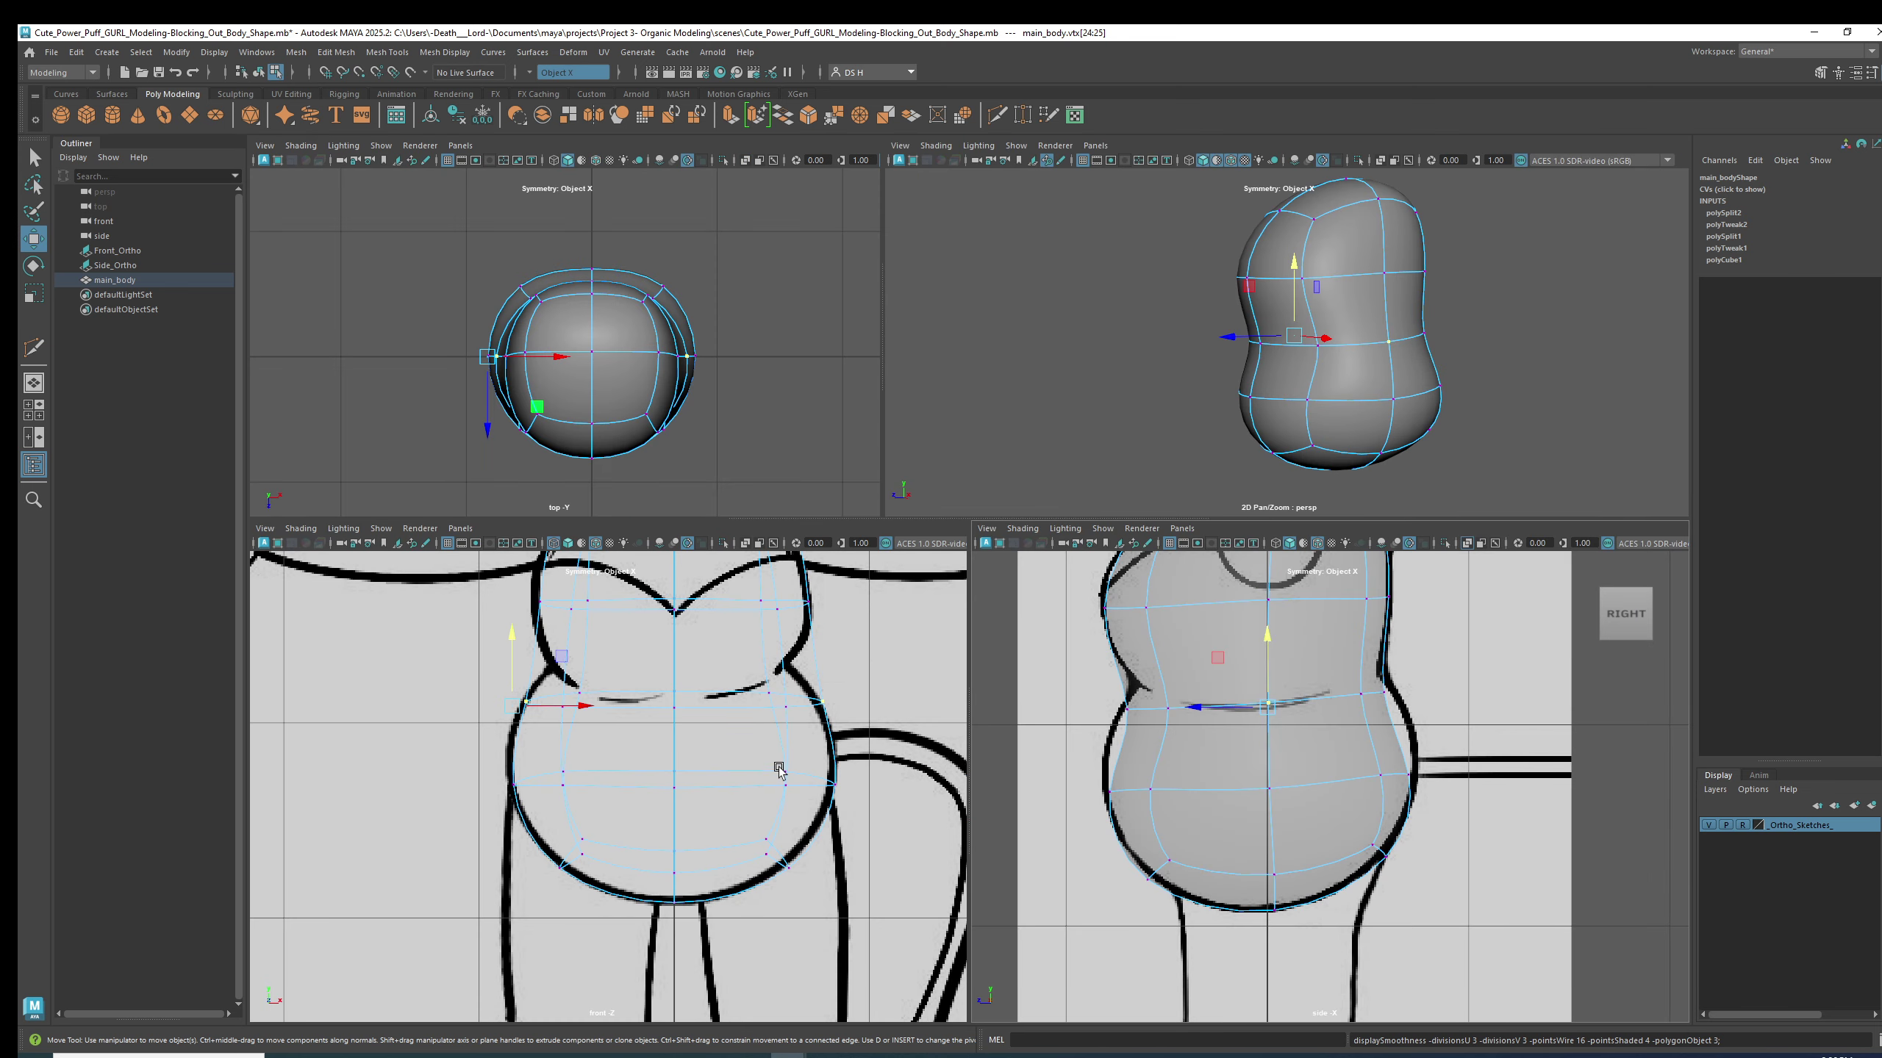
{"action": "key", "text": "space"}
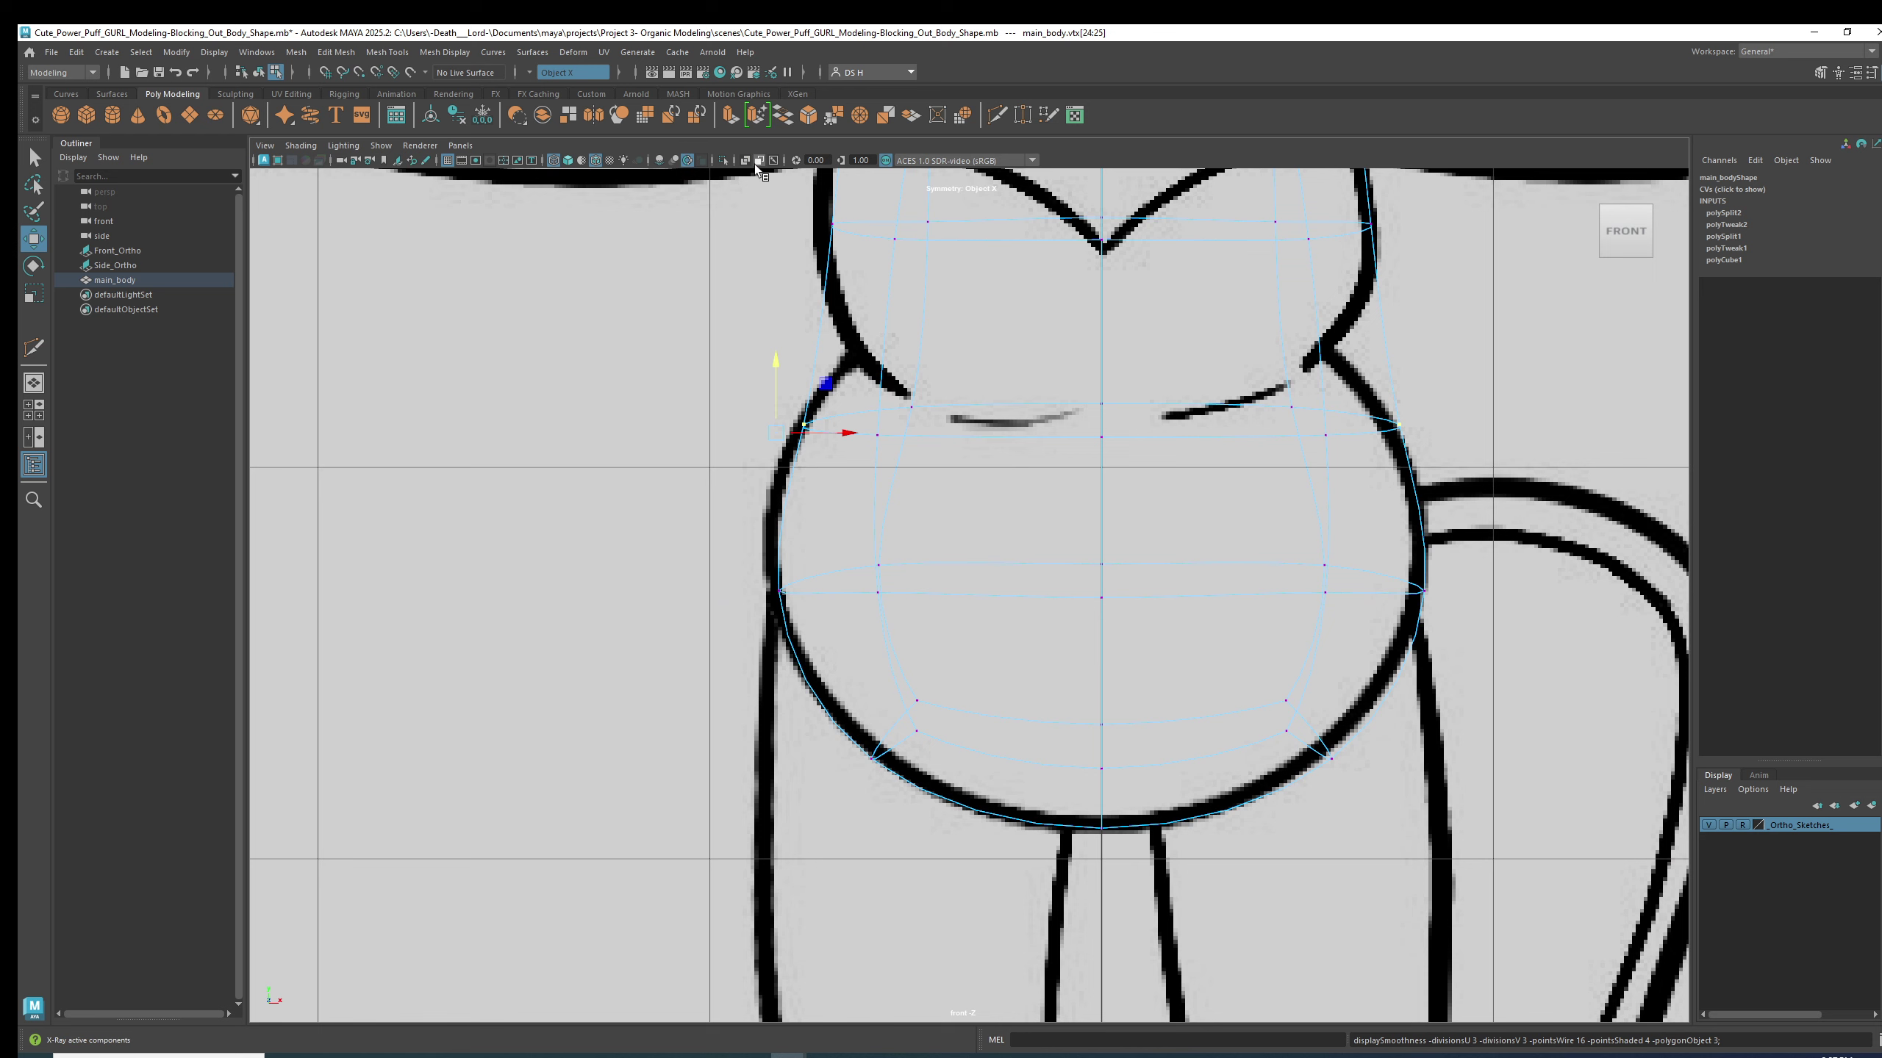
{"action": "key", "text": "5"}
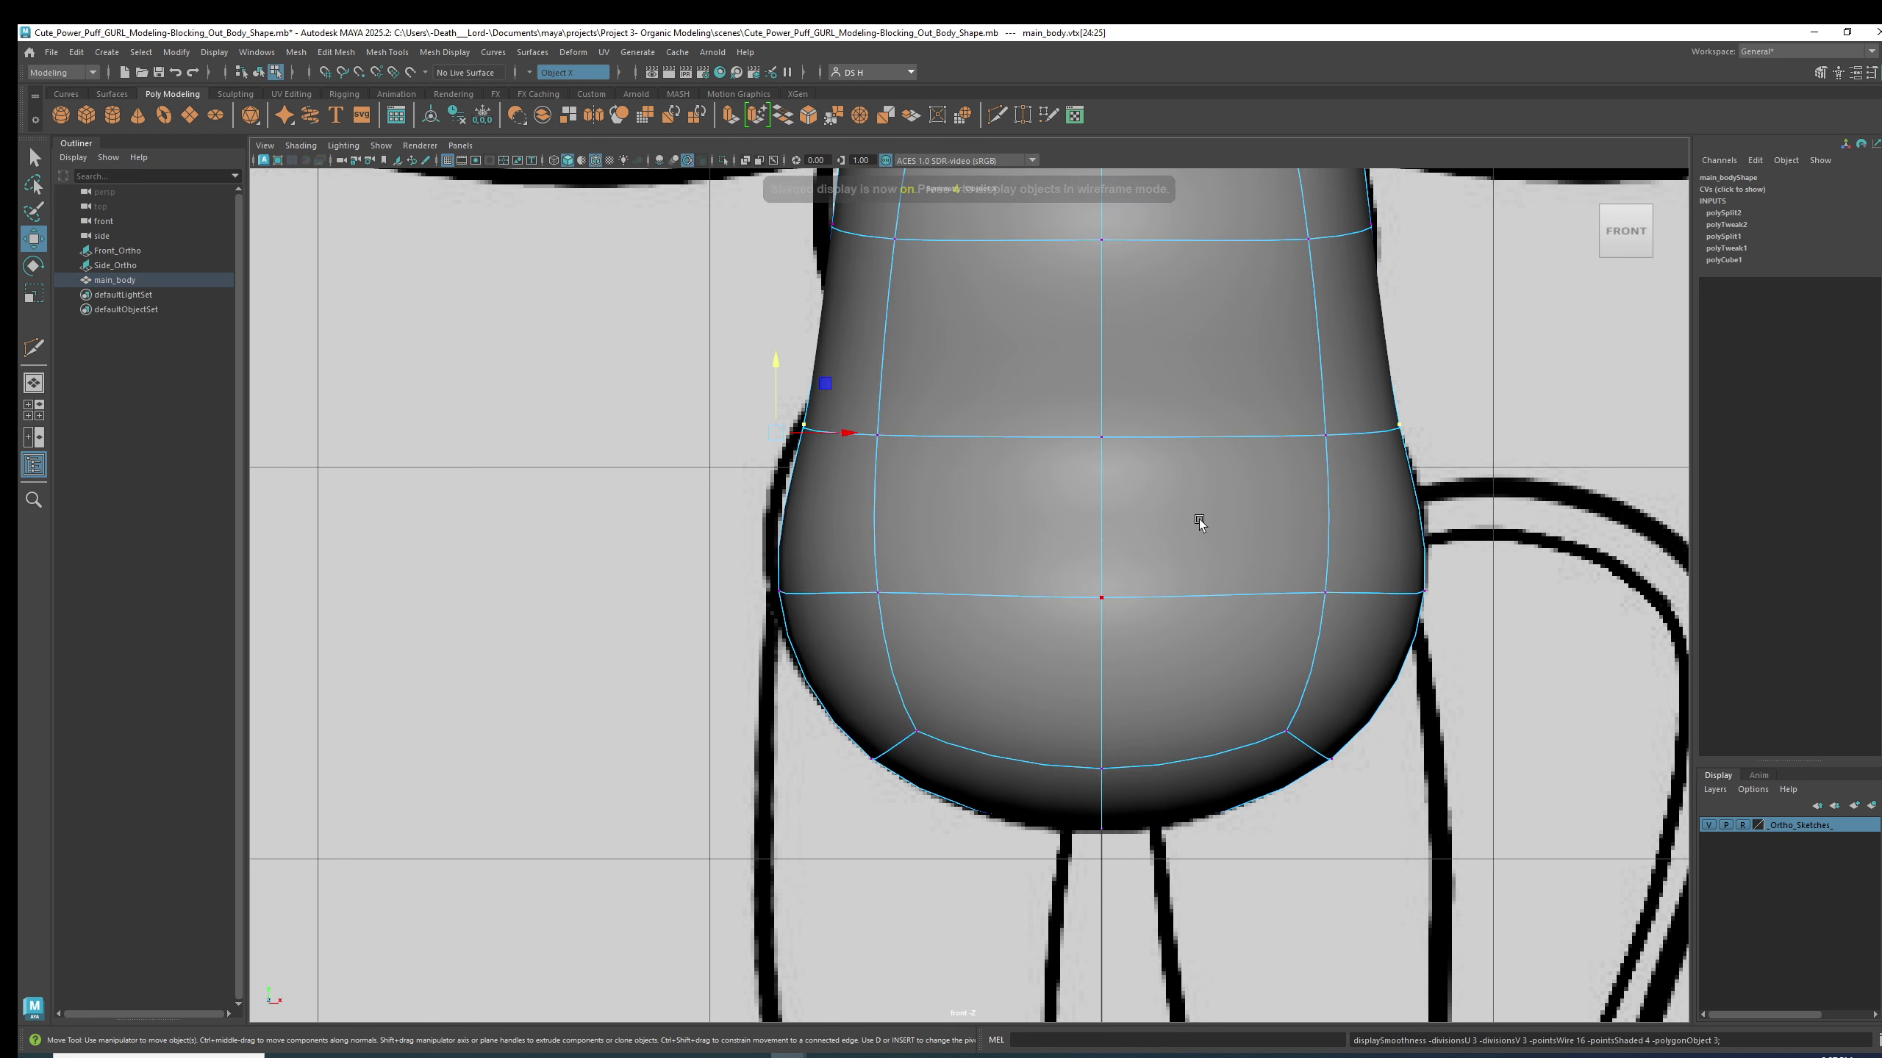
{"action": "middle_click_drag", "start_coordinate": [1404, 446], "coordinate": [1300, 578], "text": "alt"}
{"action": "key", "text": "4"}
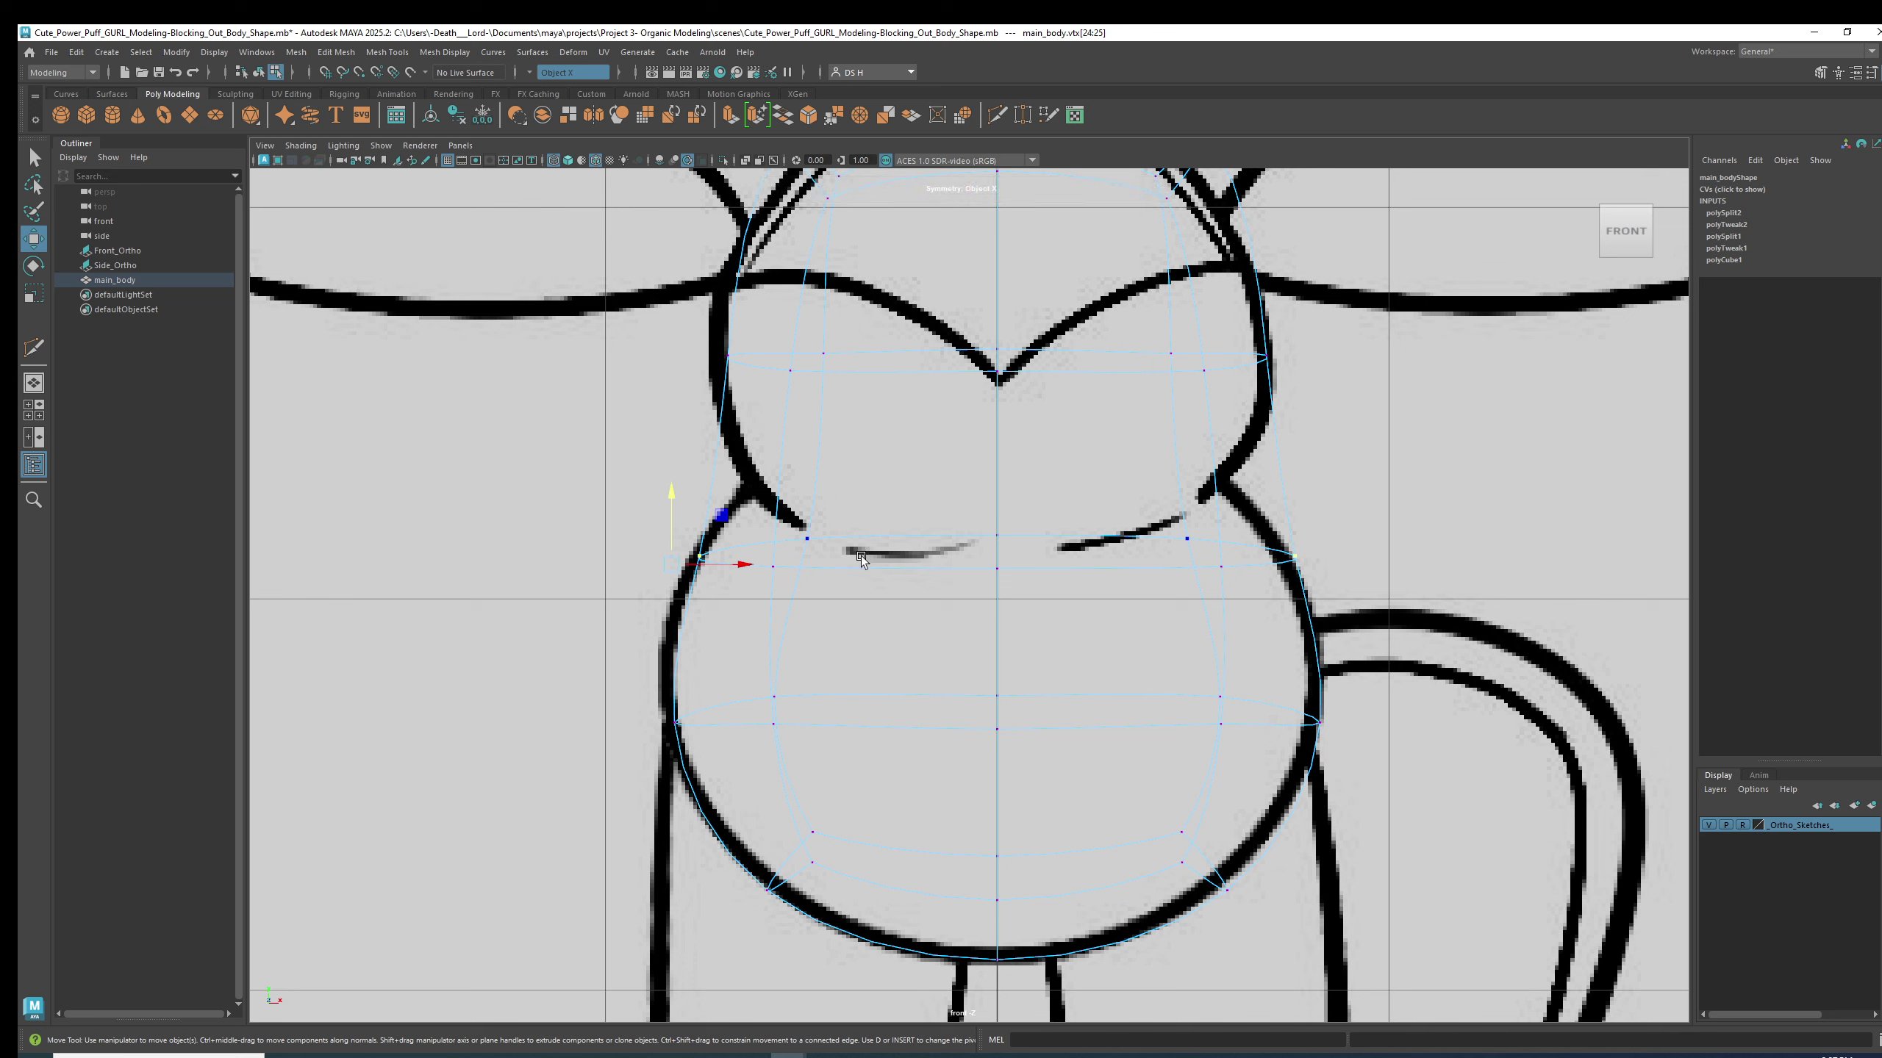
{"action": "key", "text": "5"}
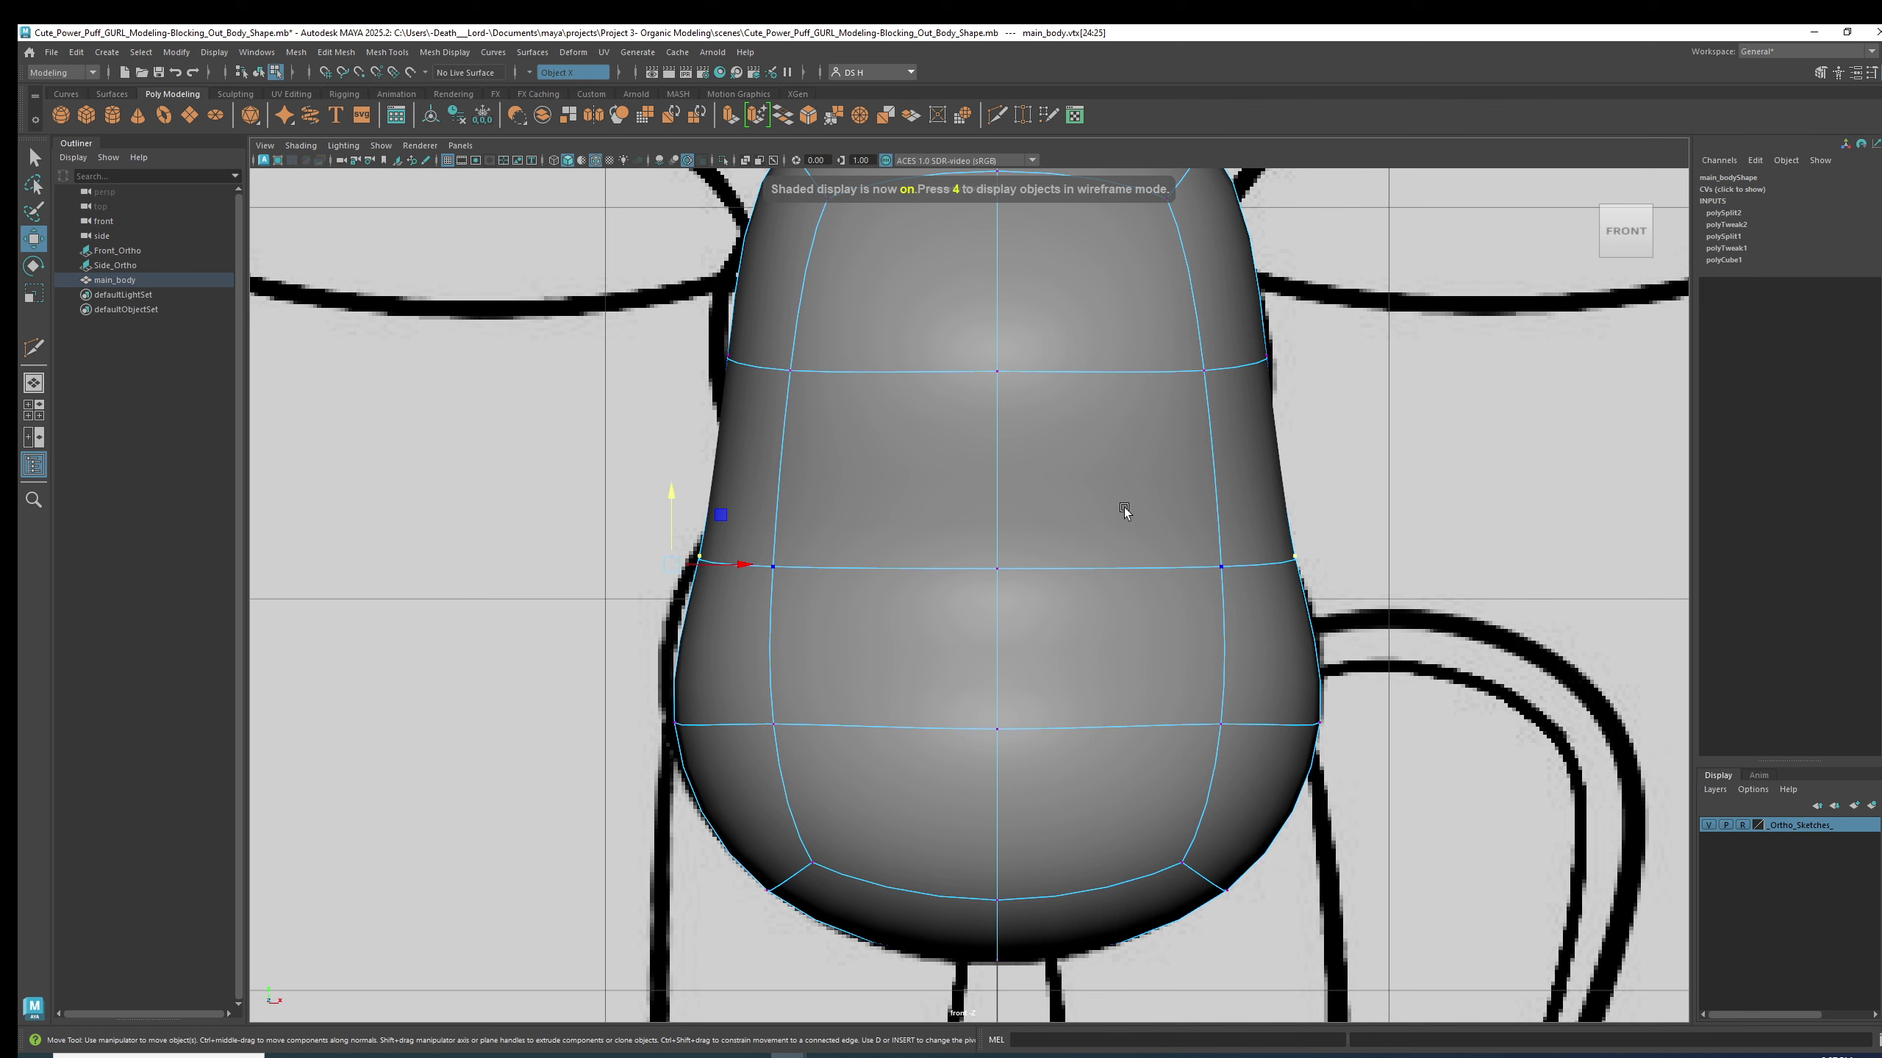
- Check the whole body's shoulders and chest against the front sketch in wireframe and shaded display, leaving no vertices selected
{"action": "key", "text": "F8"}
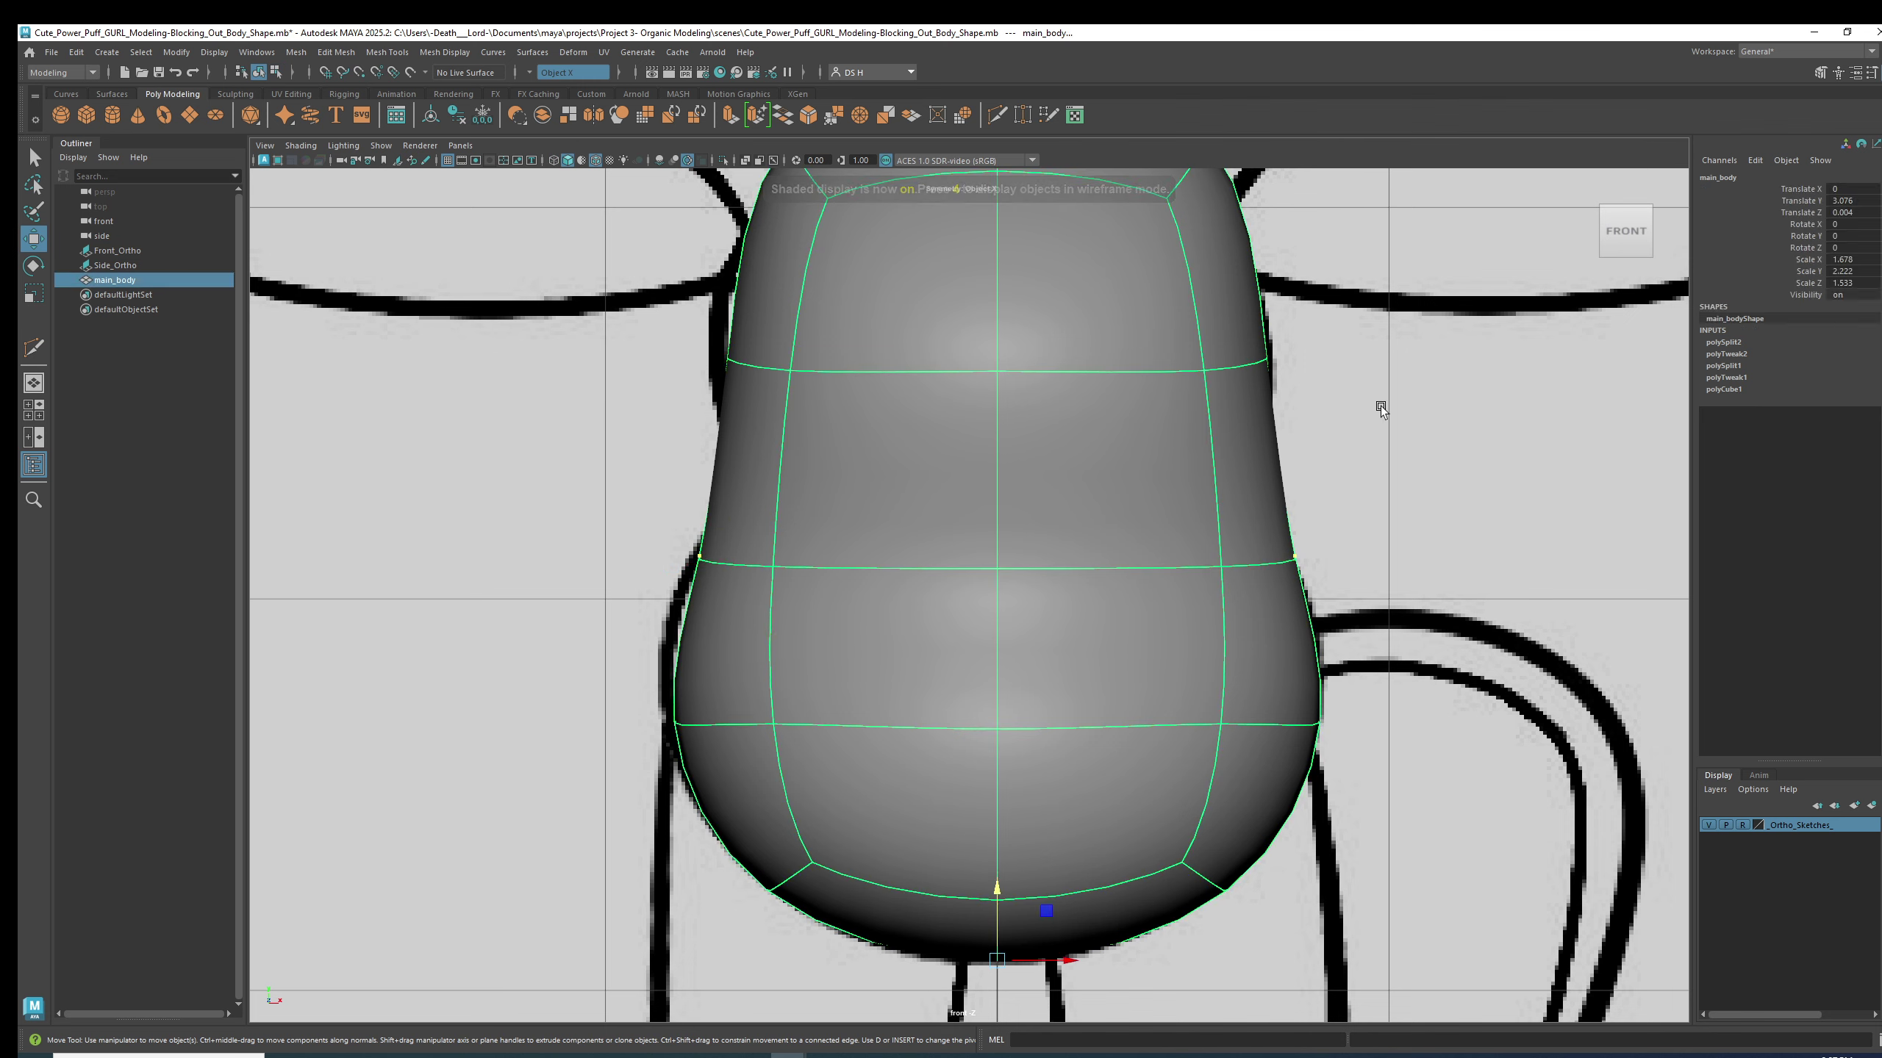
{"action": "left_click", "coordinate": [1309, 487]}
{"action": "scroll", "coordinate": [1308, 488], "scroll_direction": "down", "scroll_amount": 5}
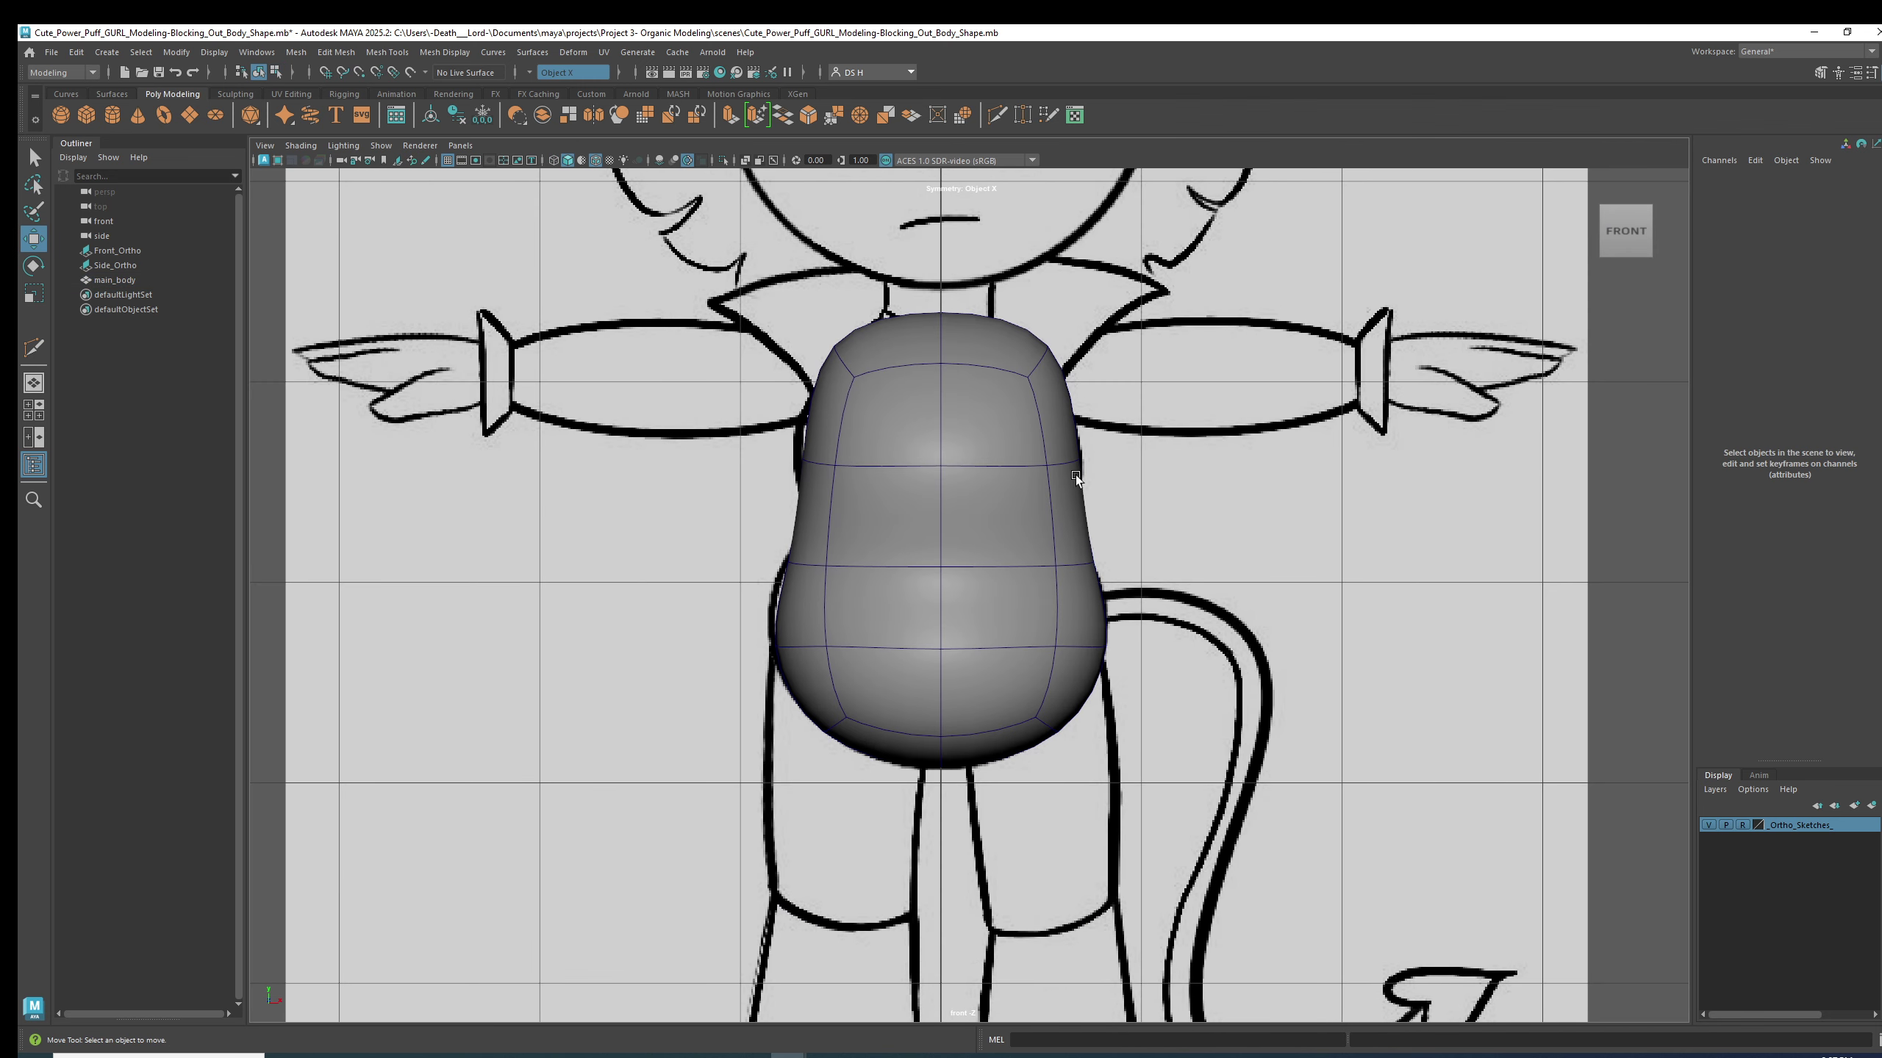
{"action": "right_click_drag", "start_coordinate": [1041, 447], "coordinate": [926, 445]}
{"action": "left_click", "coordinate": [795, 455]}
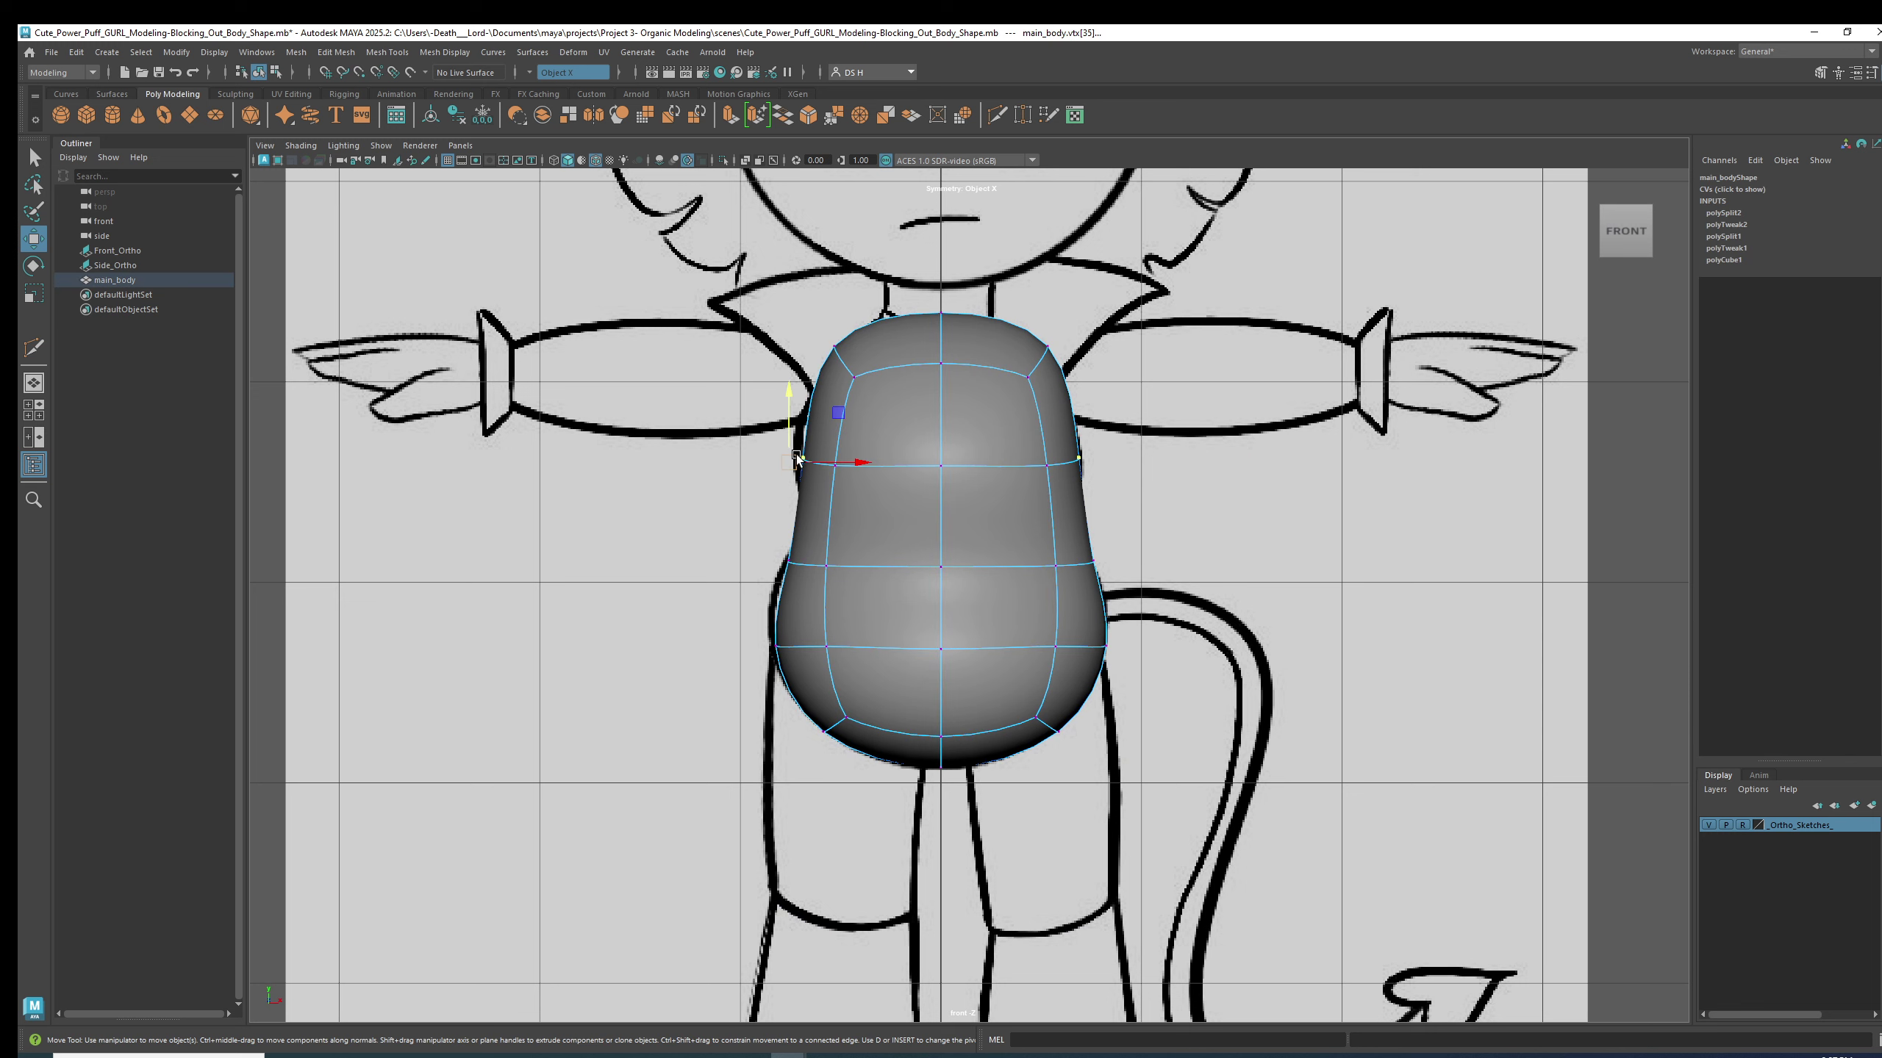
{"action": "key", "text": "4"}
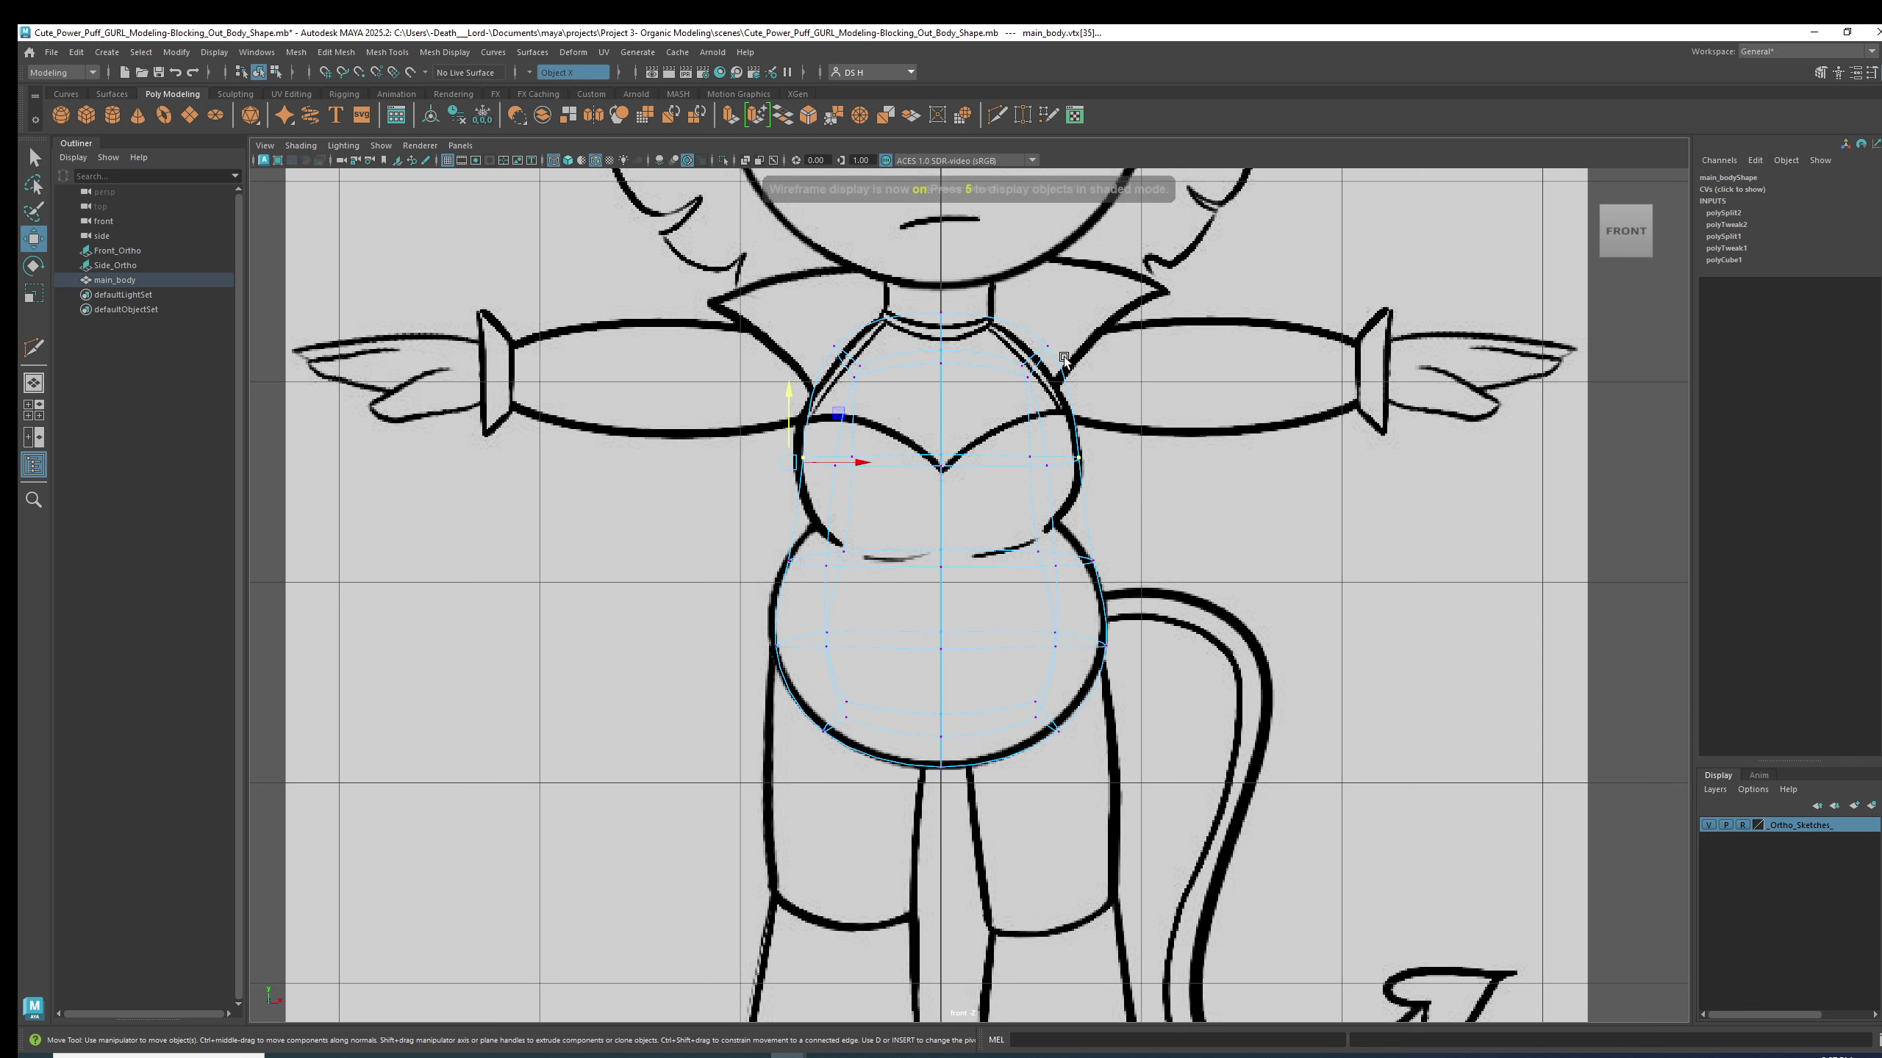
{"action": "left_click", "coordinate": [1050, 347]}
{"action": "key", "text": "5"}
{"action": "left_click", "coordinate": [1350, 549]}
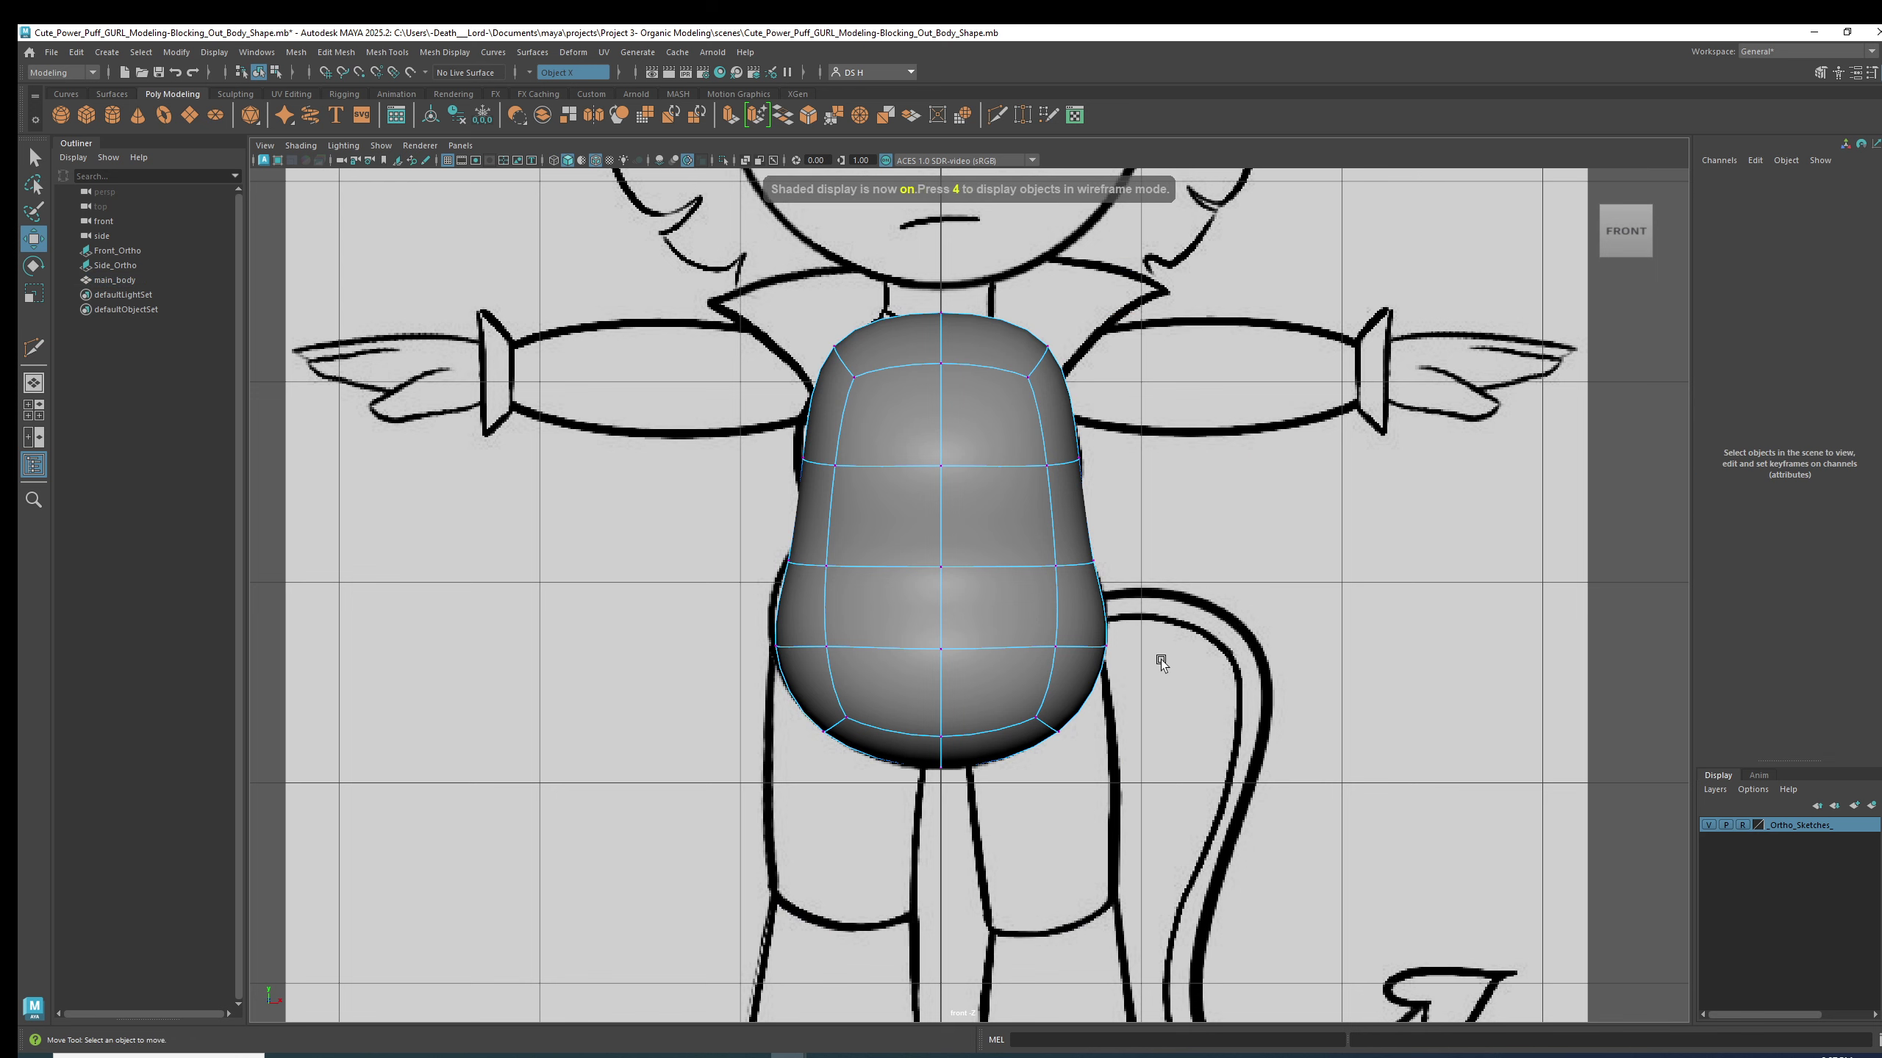
- Compare the hip area's cage with its smoothed form in the front view and check the full profile against the side sketch
{"action": "left_click", "coordinate": [1055, 647]}
{"action": "key", "text": "1"}
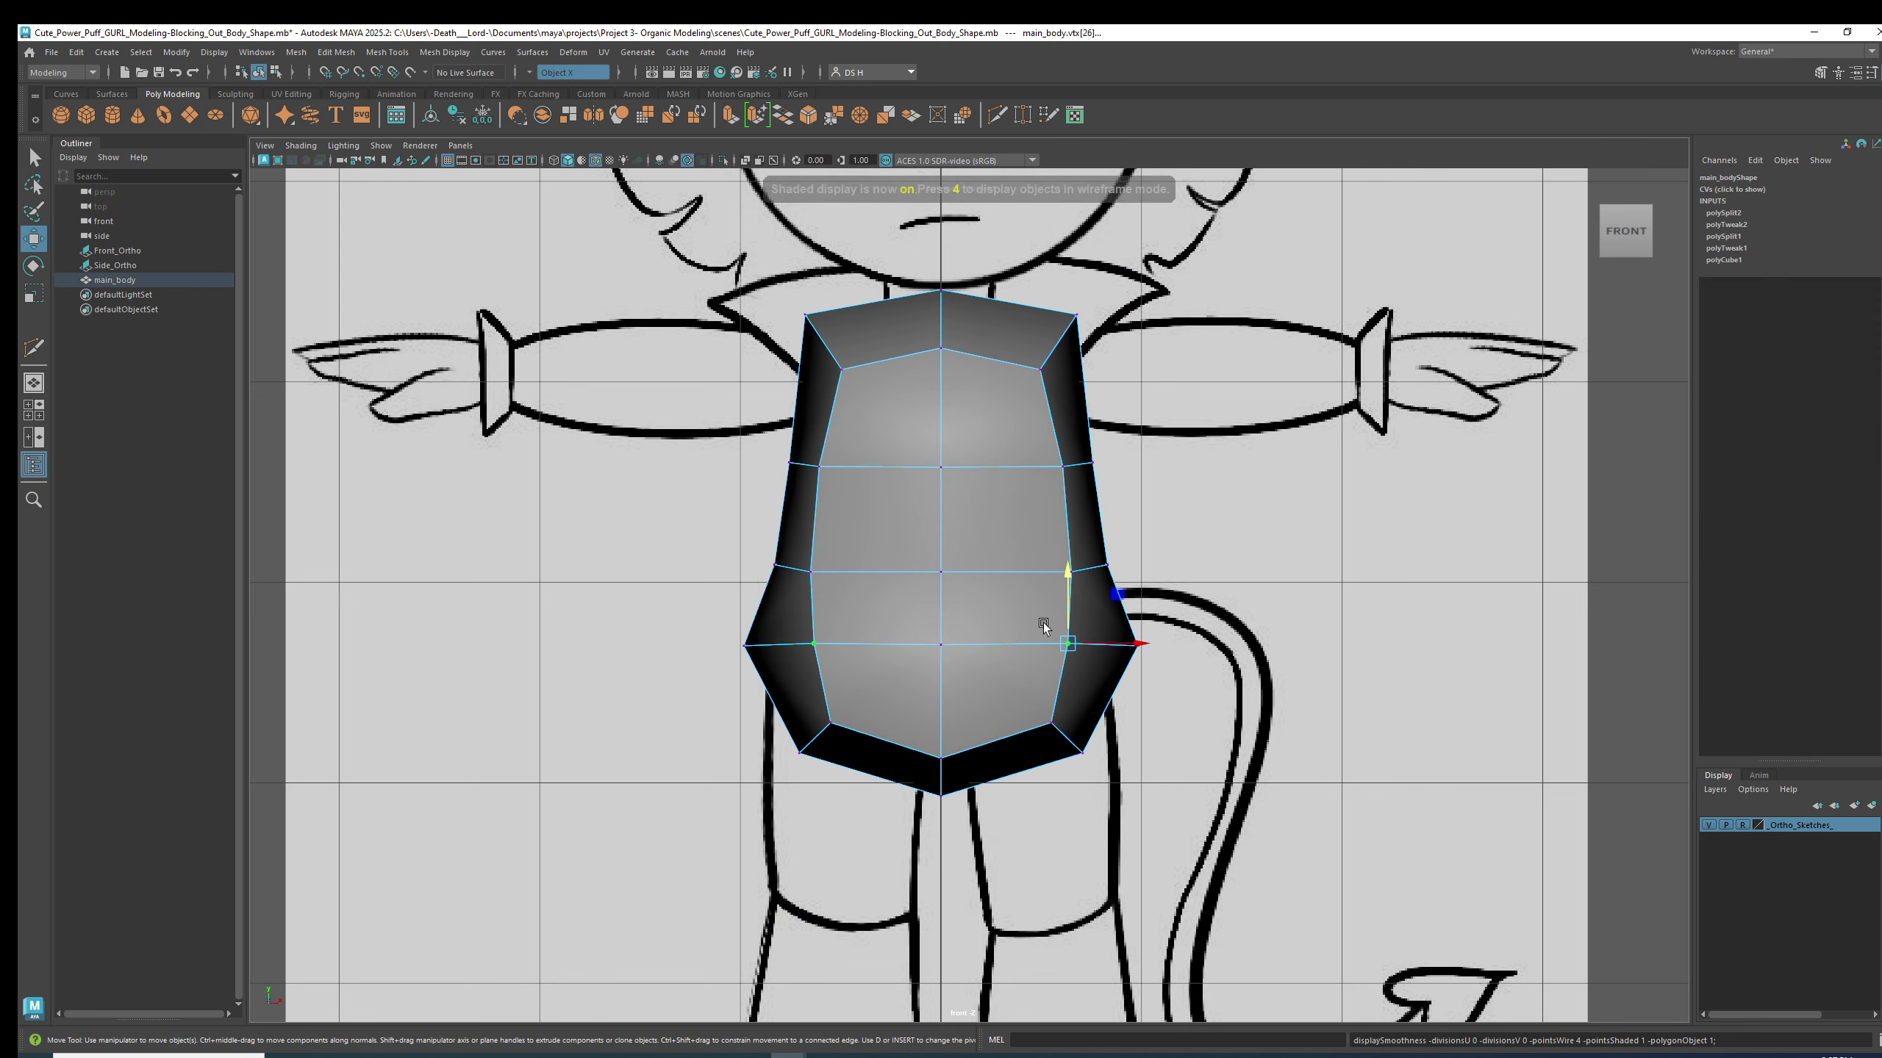
{"action": "key", "text": "3"}
{"action": "key", "text": "space"}
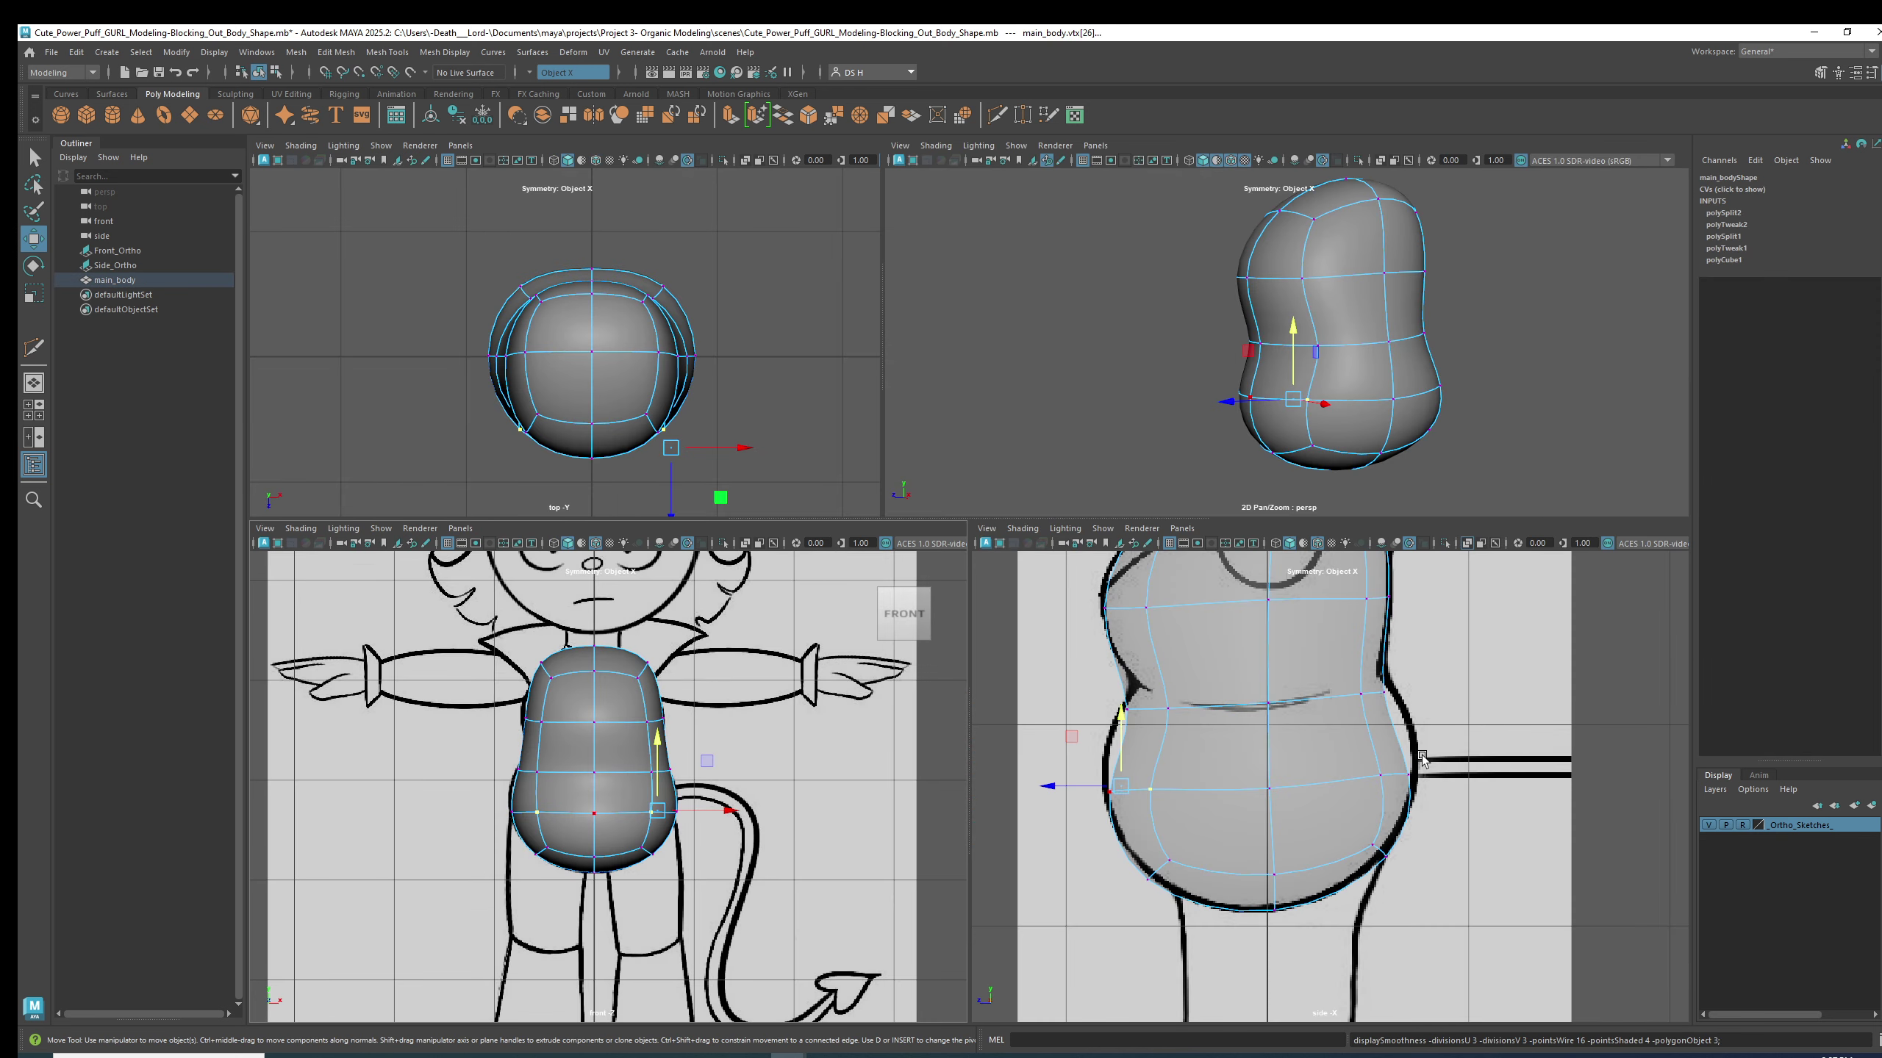
{"action": "key", "text": "space"}
{"action": "scroll", "coordinate": [1102, 441], "scroll_direction": "down", "scroll_amount": 5}
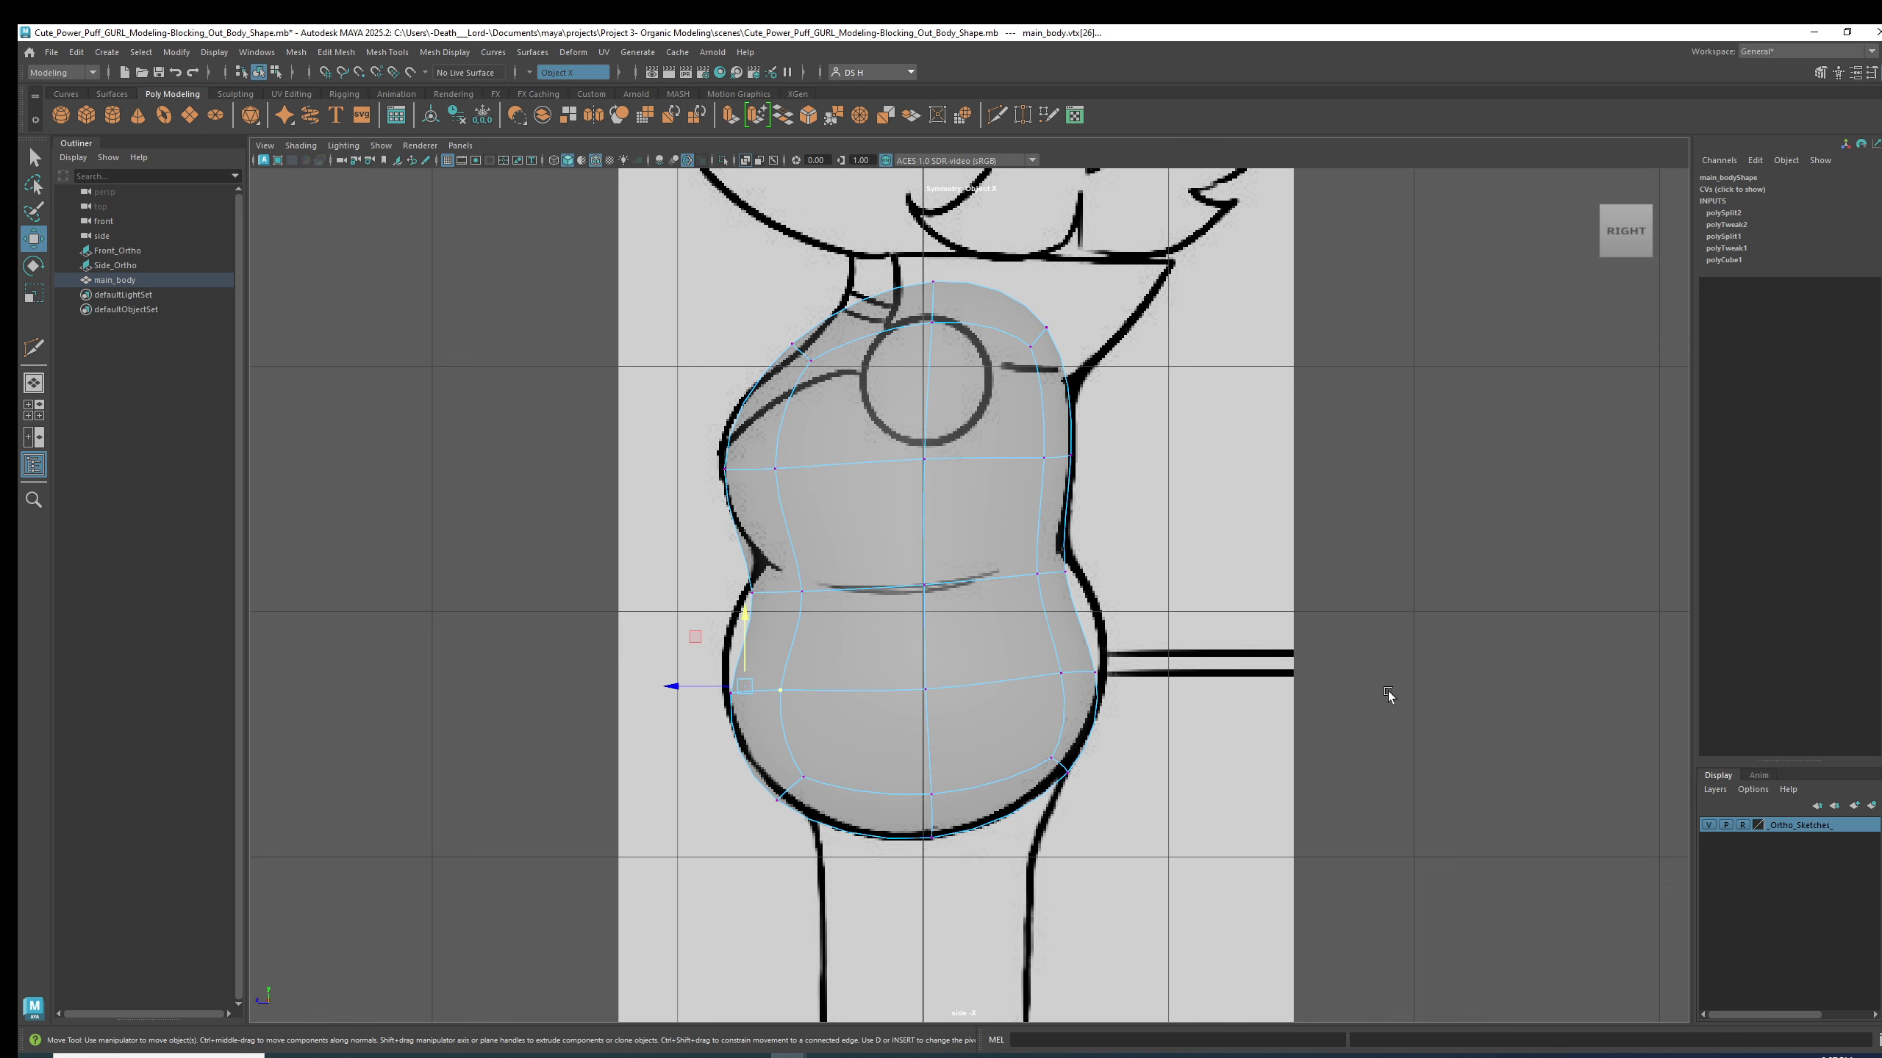
- Return the body to object mode, deselect it and inspect the smoothed form from several angles in the perspective view
{"action": "key", "text": "space"}
{"action": "right_click_drag", "start_coordinate": [1362, 371], "coordinate": [1499, 256]}
{"action": "left_click", "coordinate": [1500, 257]}
{"action": "left_click_drag", "start_coordinate": [1285, 369], "coordinate": [1168, 385], "text": "alt"}
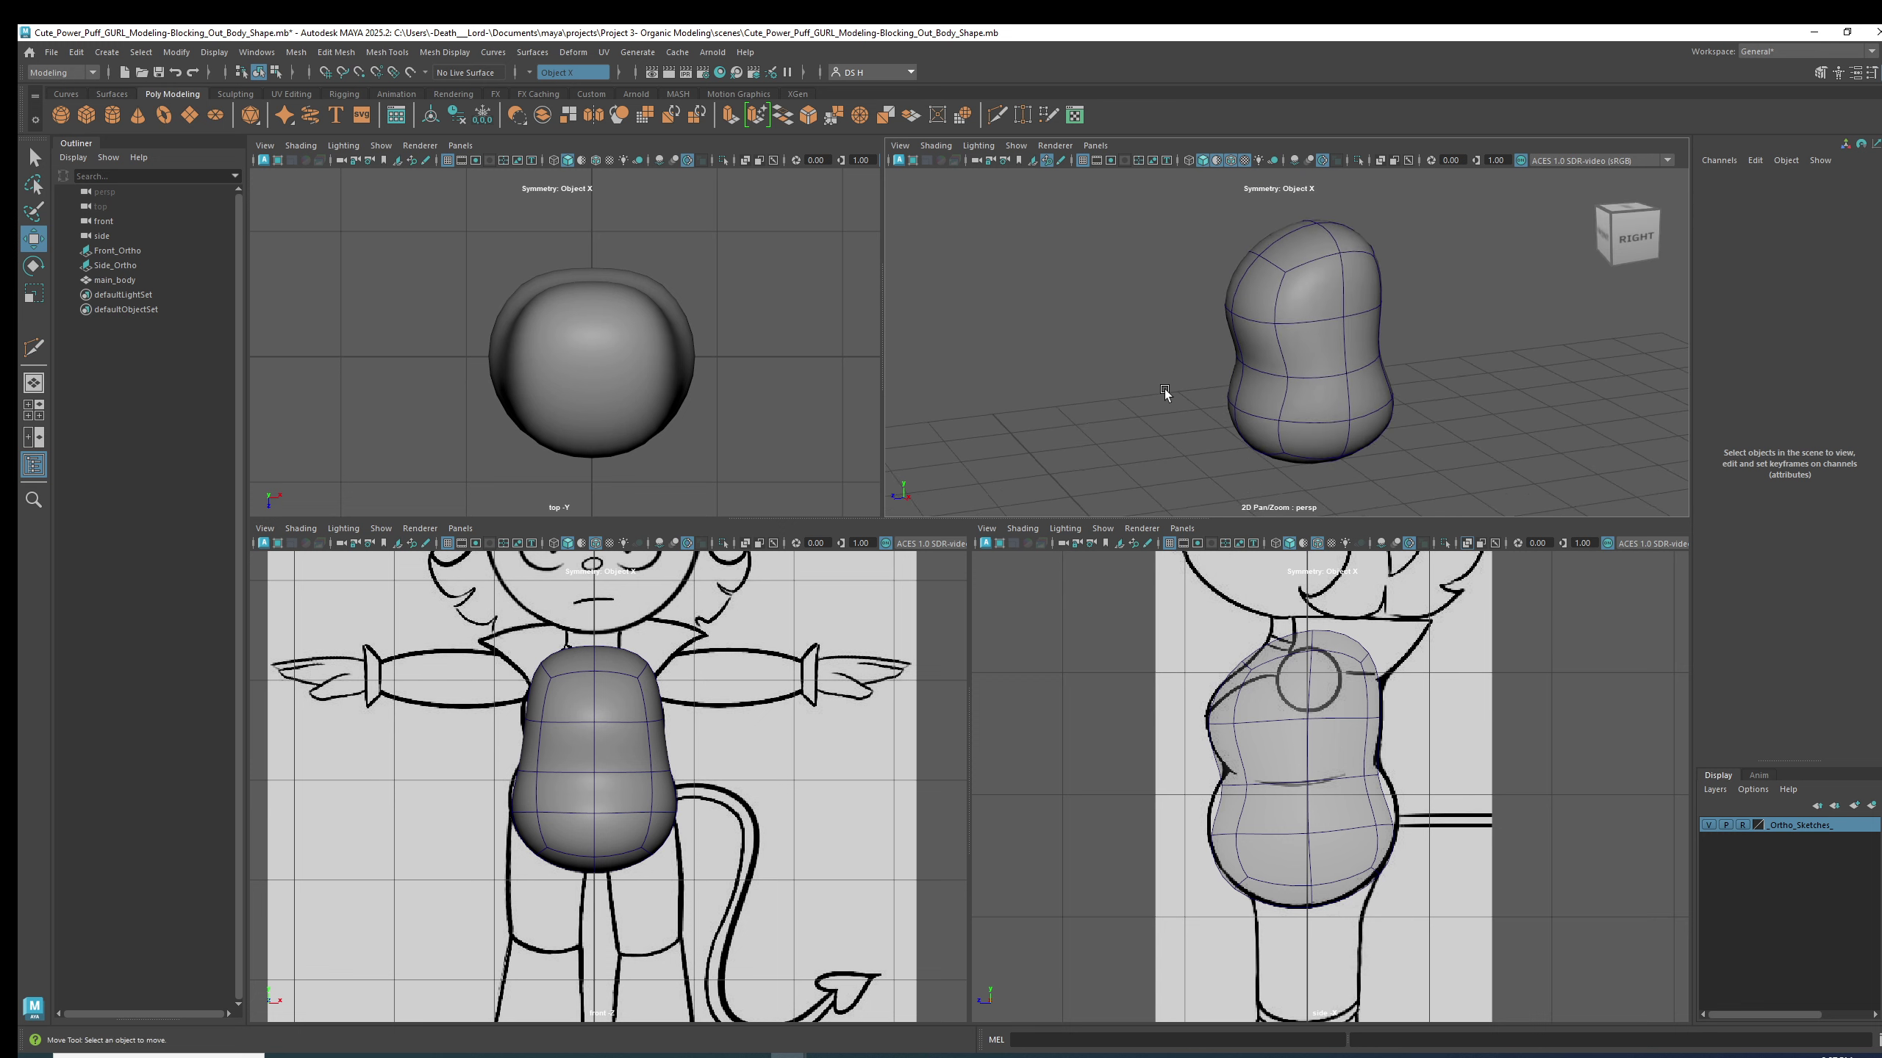
{"action": "left_click_drag", "start_coordinate": [1374, 324], "coordinate": [1538, 356], "text": "alt"}
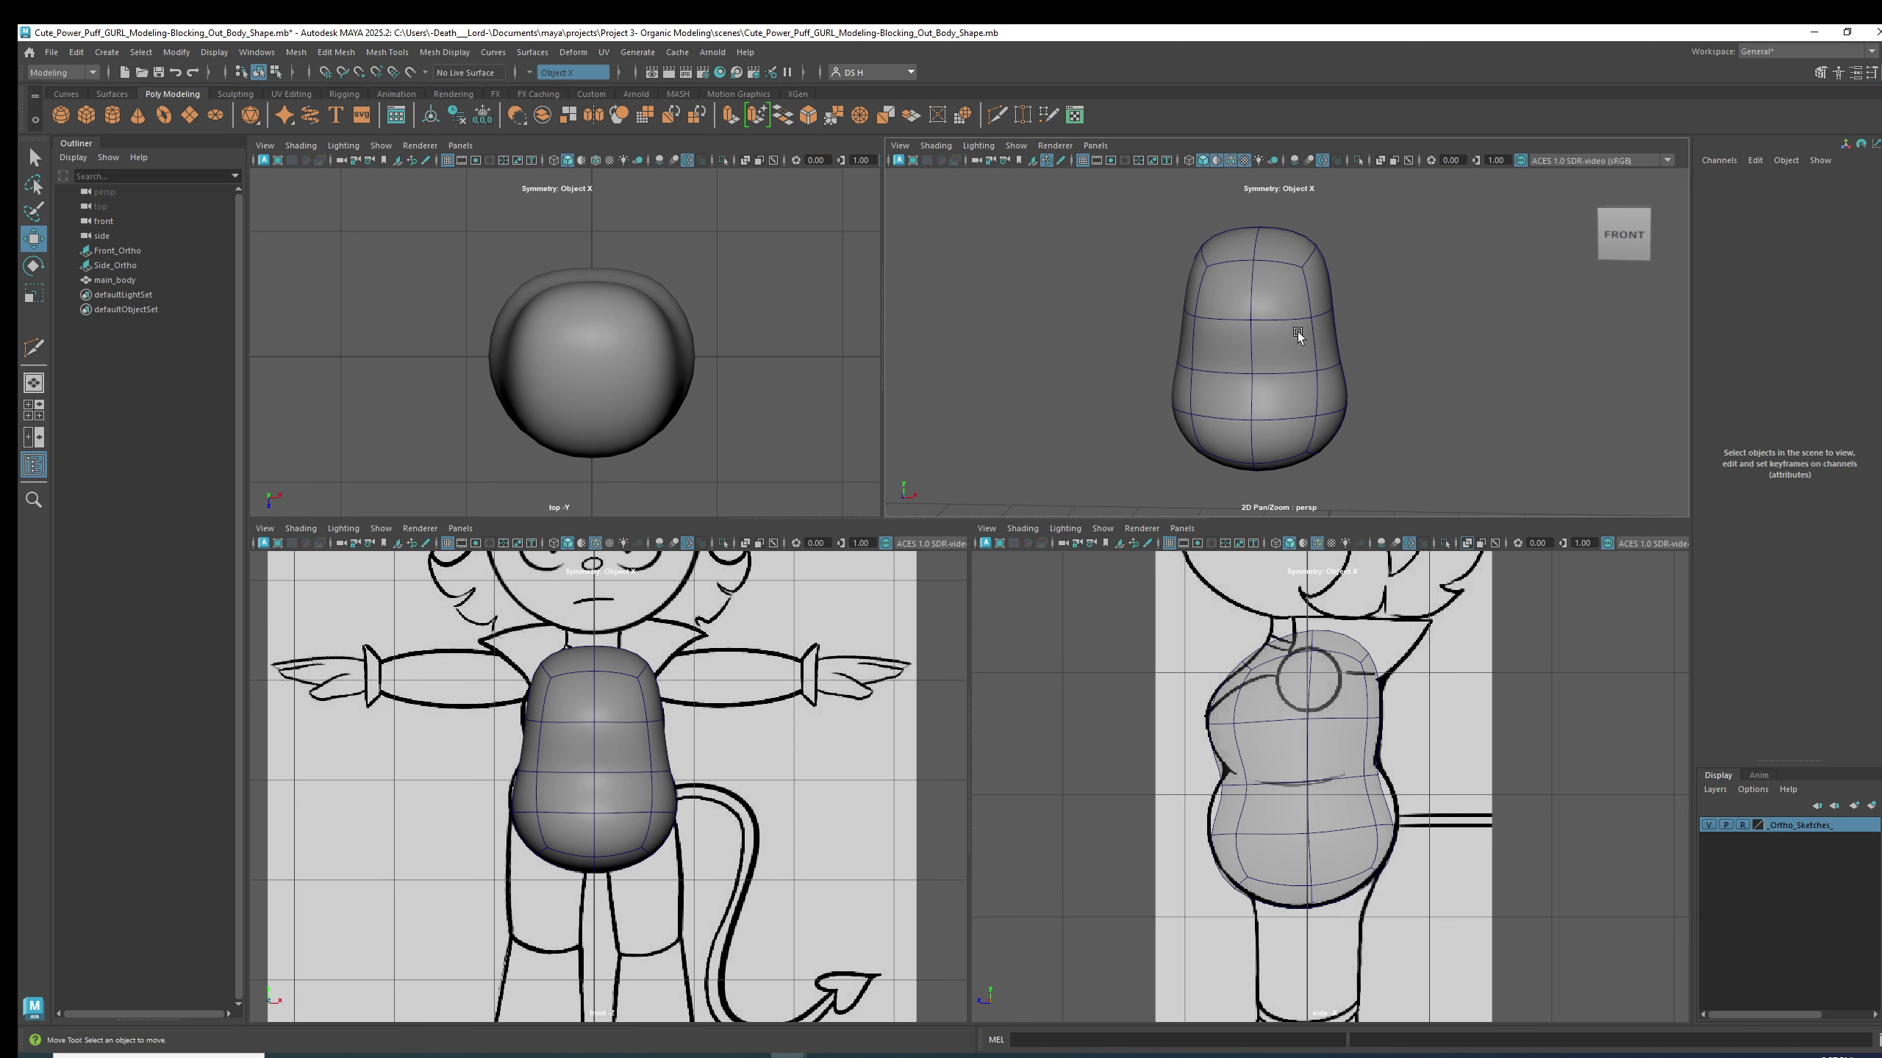
{"action": "left_click_drag", "start_coordinate": [1297, 335], "coordinate": [1223, 335], "text": "alt"}
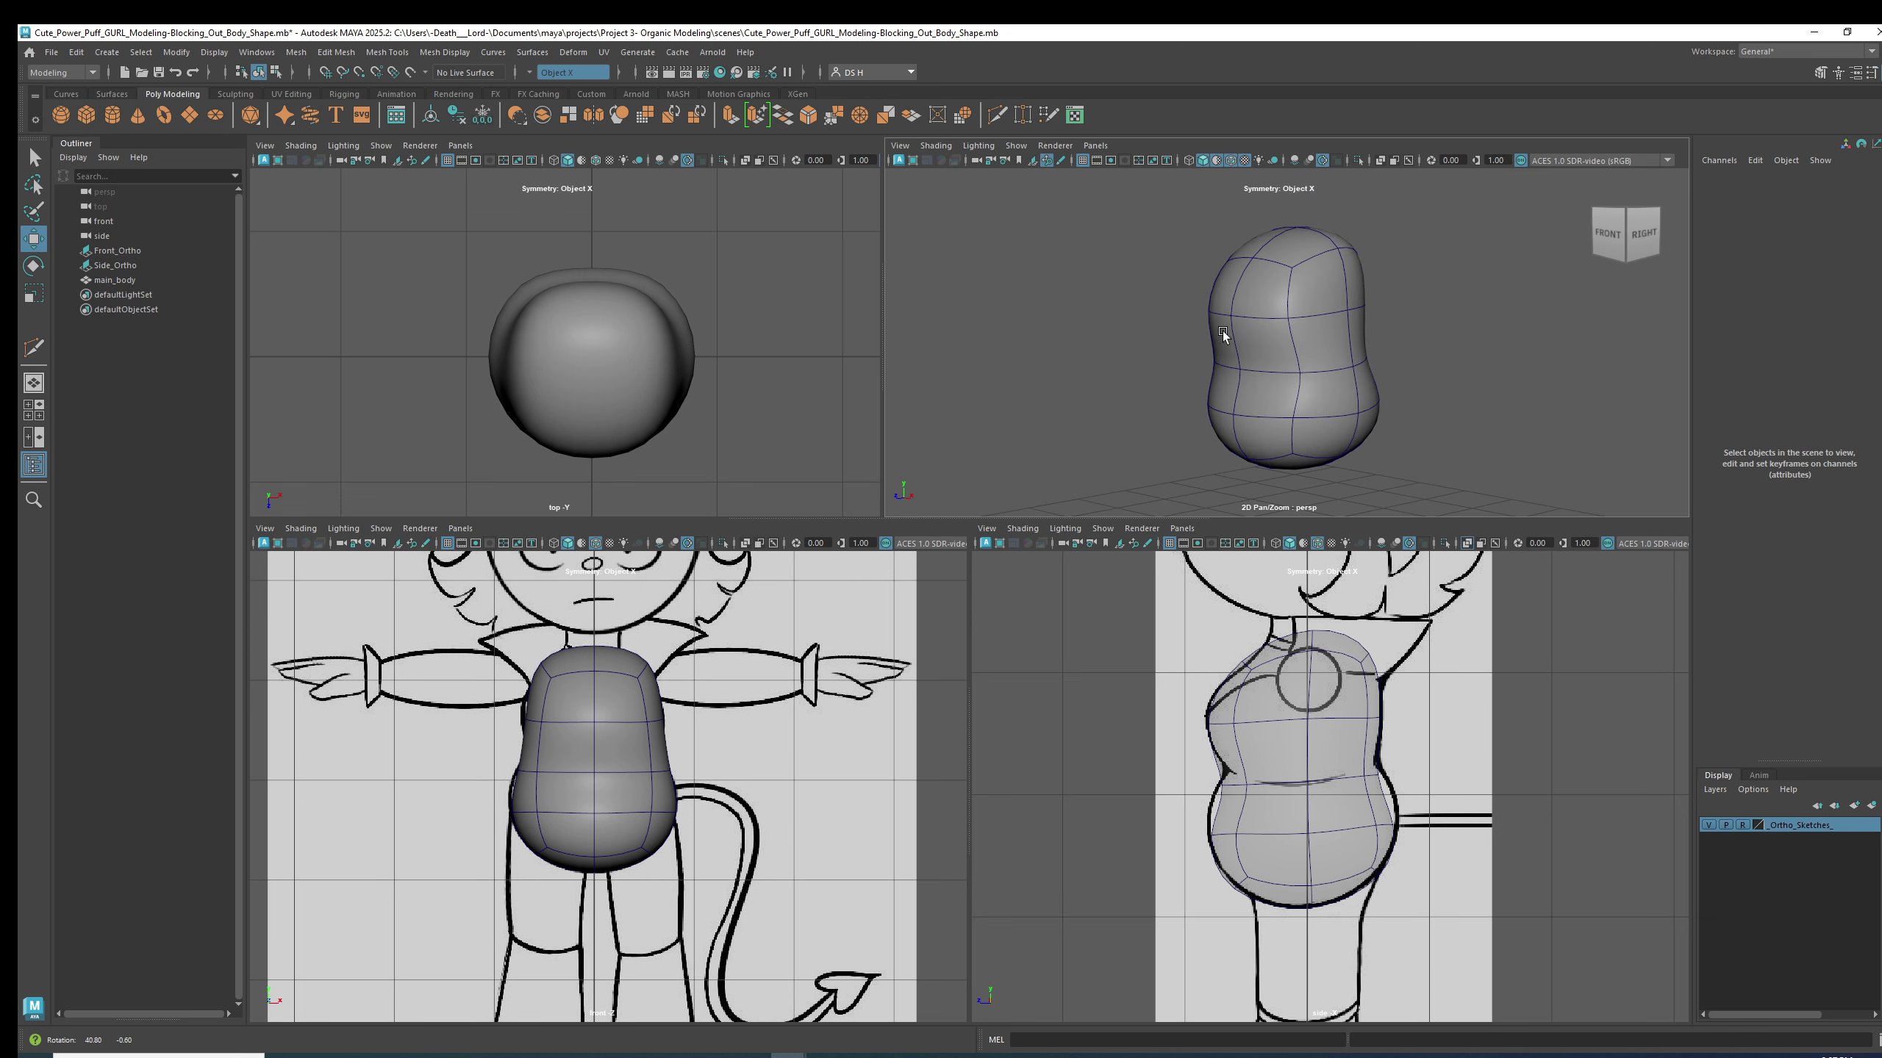
{"action": "right_click_drag", "start_coordinate": [1223, 335], "coordinate": [1462, 339], "text": "alt"}
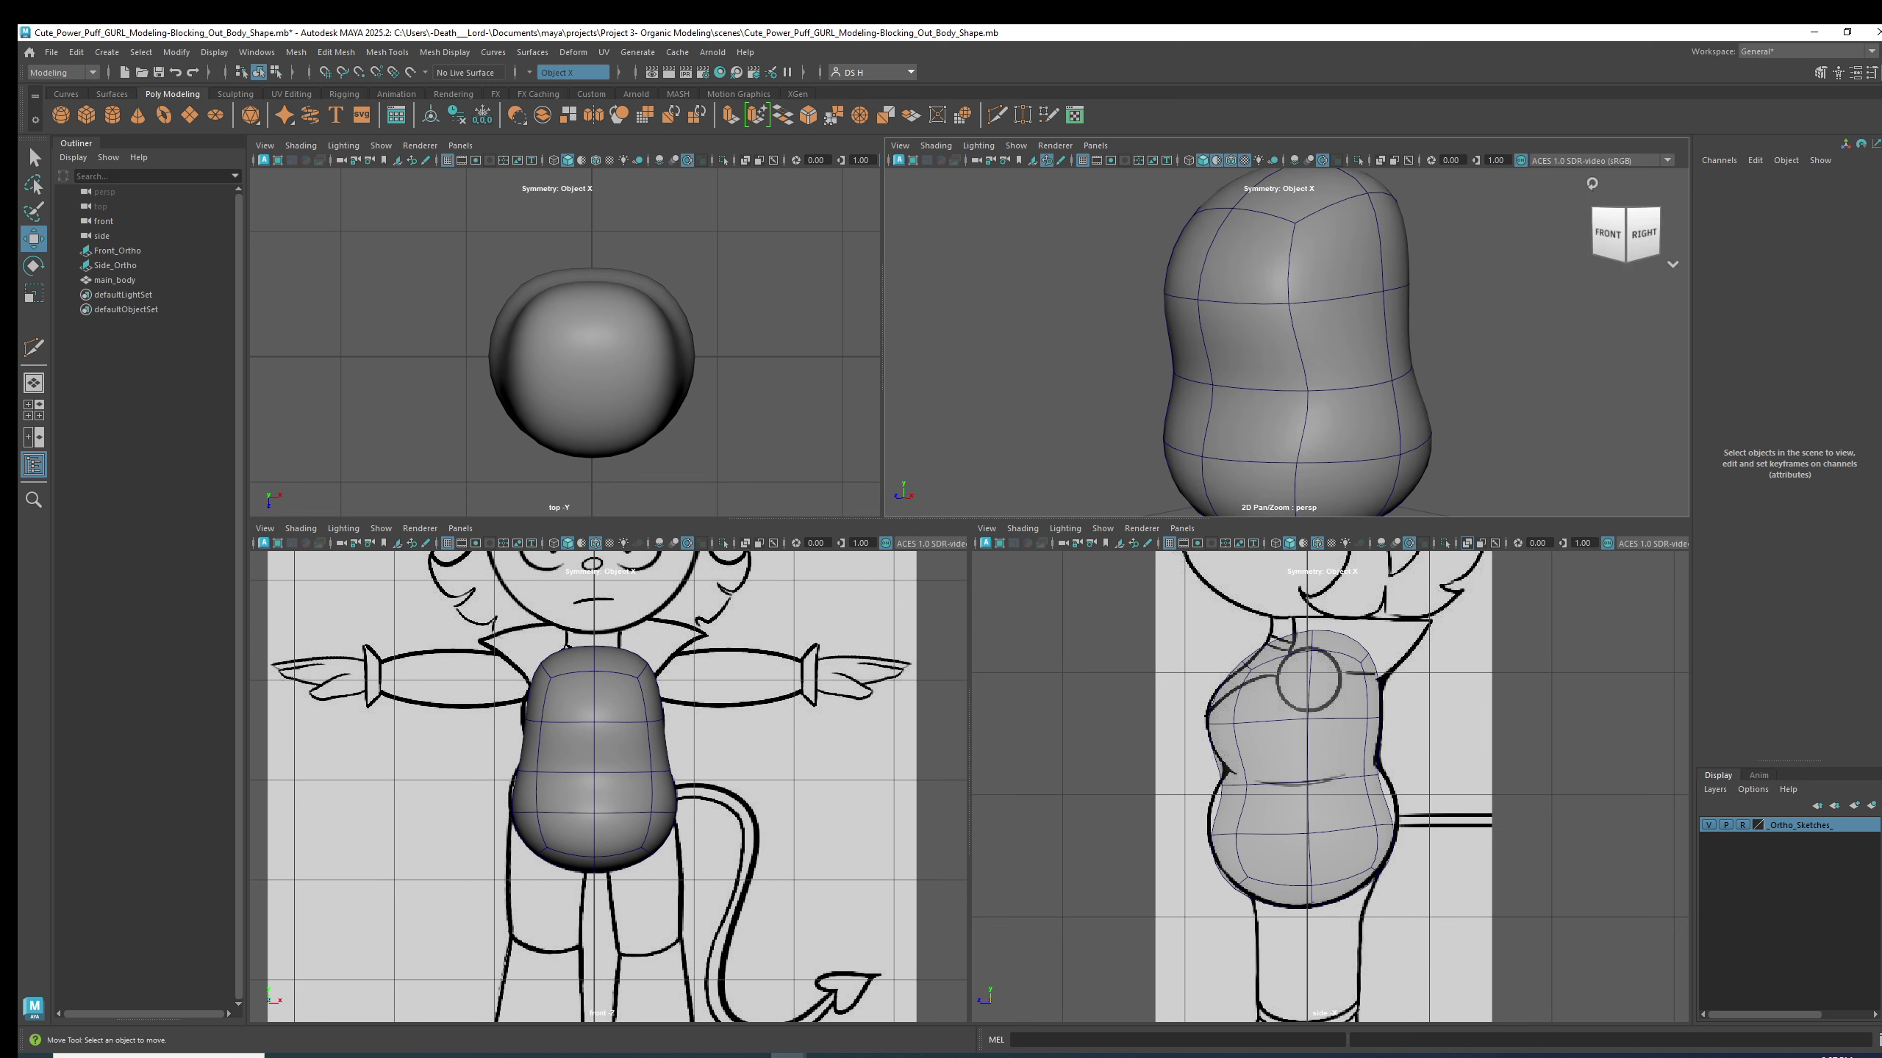